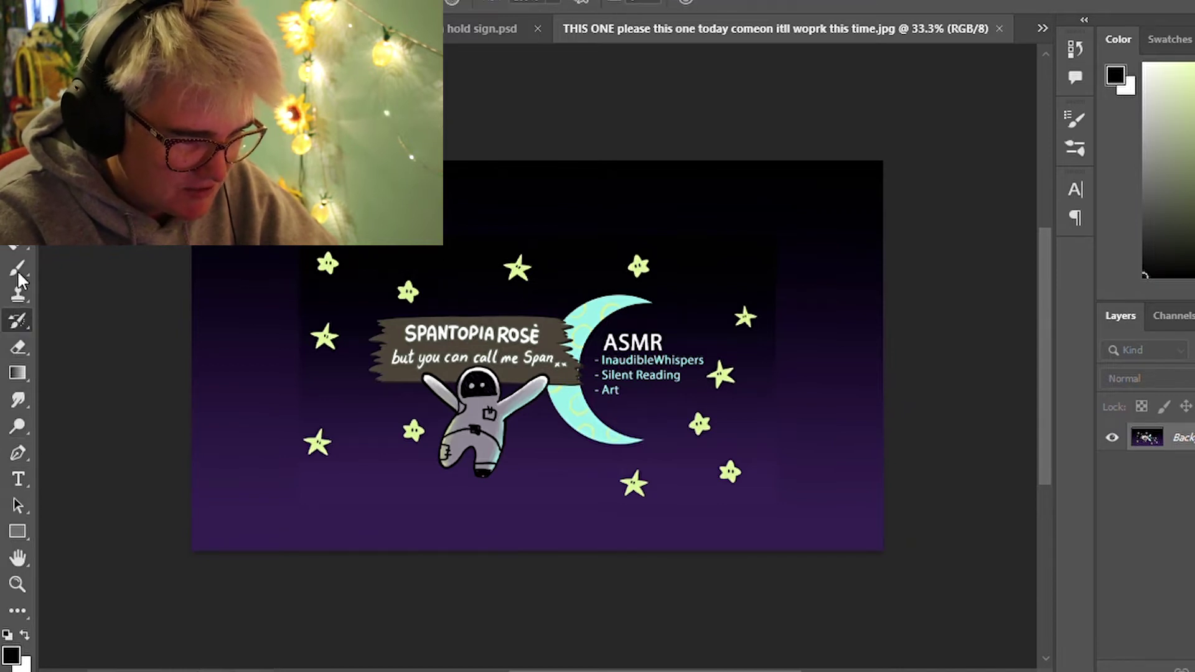
Sample the banner's moon cyan and dark purple, then a star's yellow-green from the spaceman sign
click(18, 293)
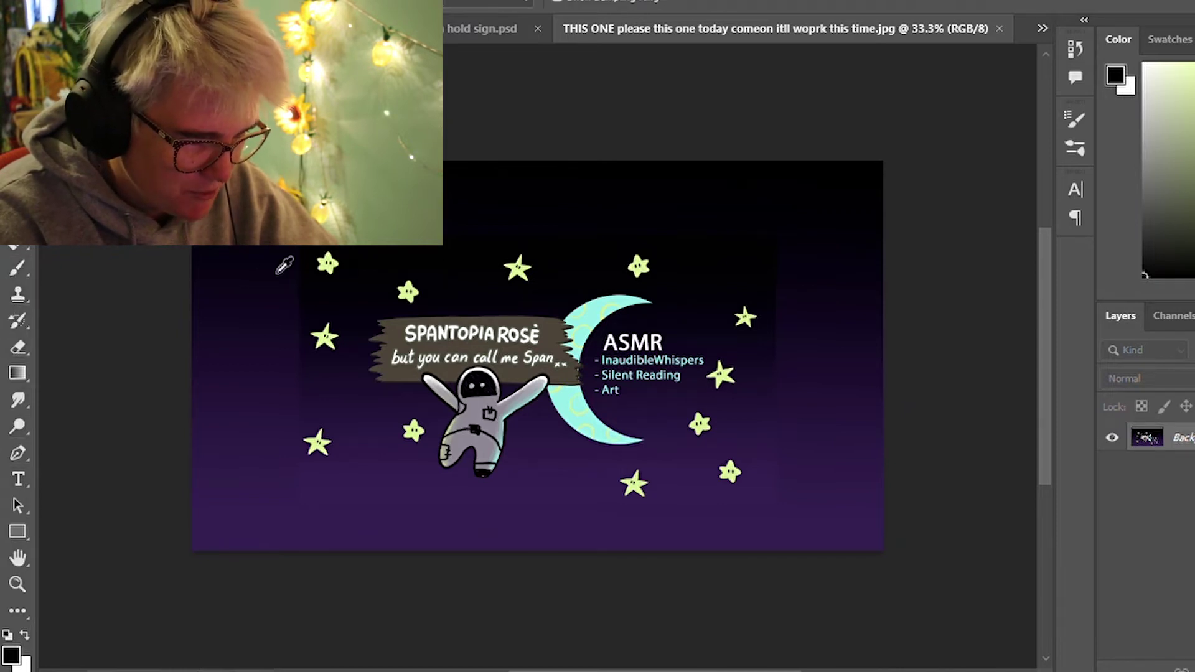
click(587, 313)
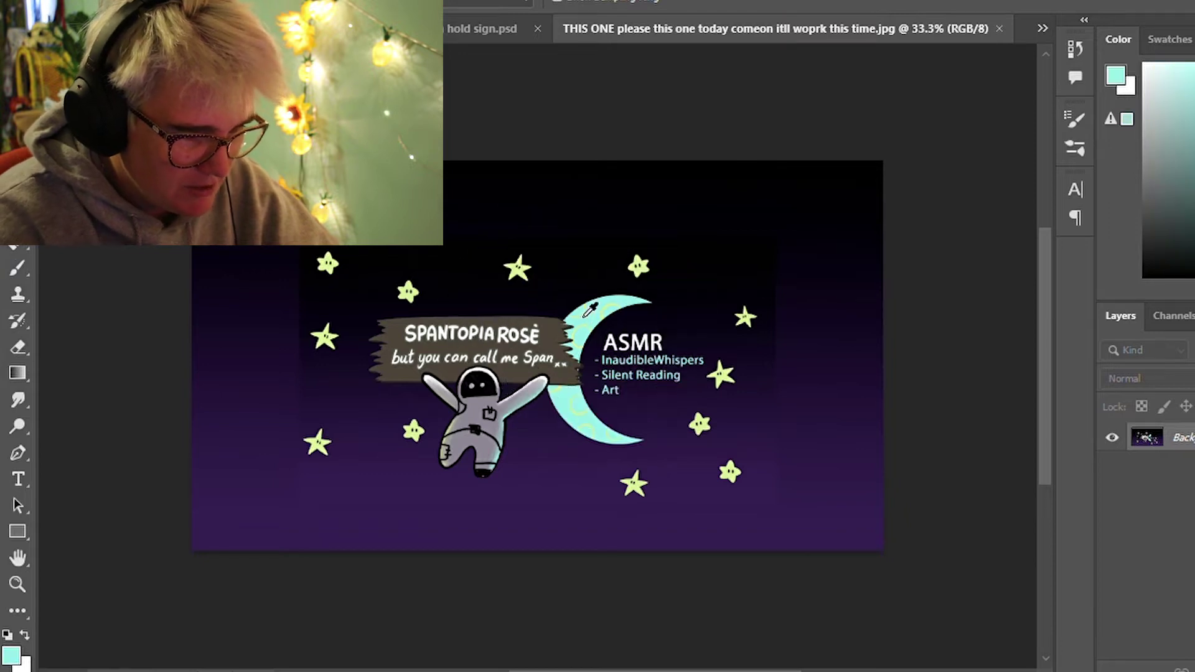
drag(729, 330, 785, 447)
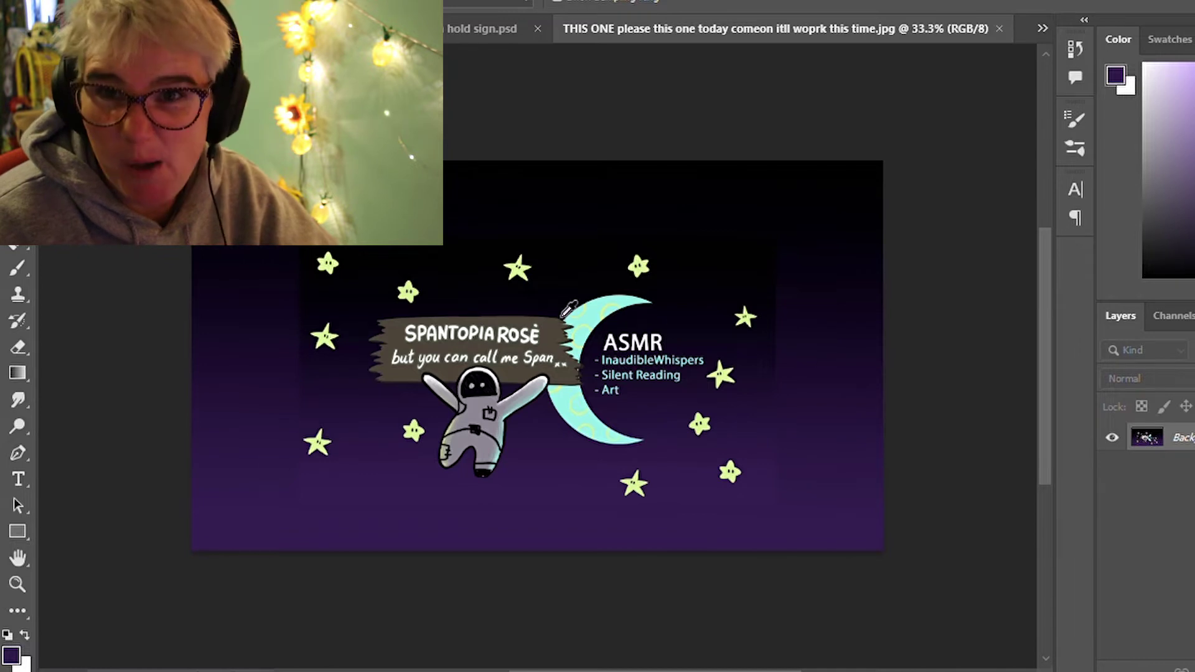
click(483, 29)
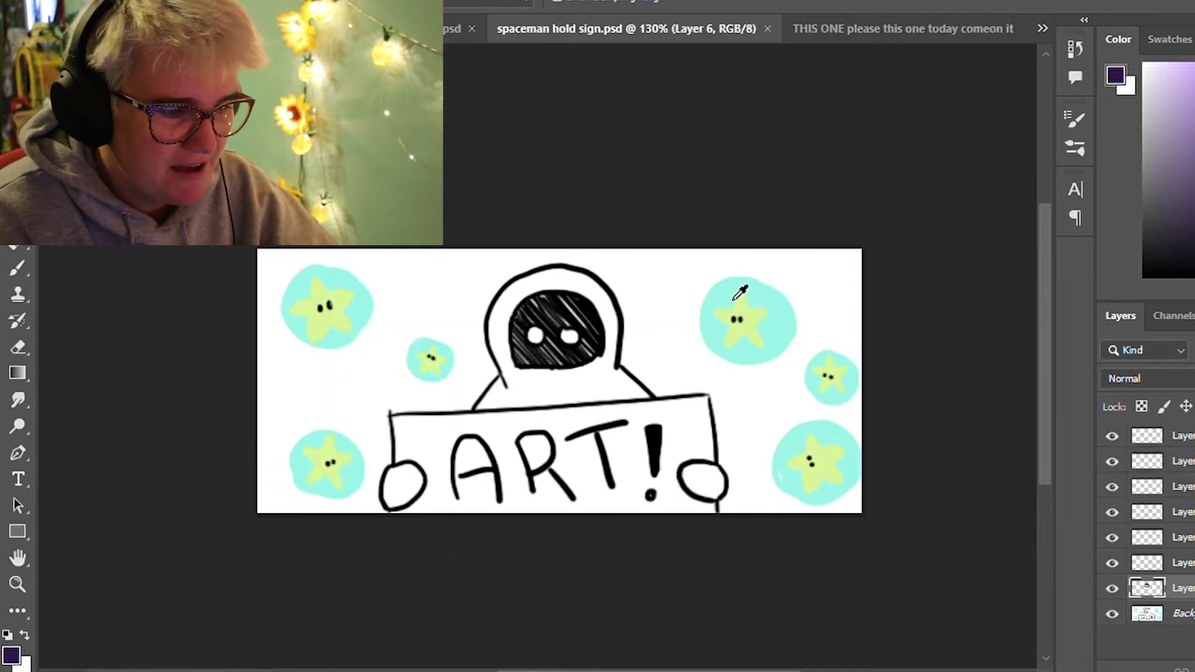
drag(734, 311, 743, 316)
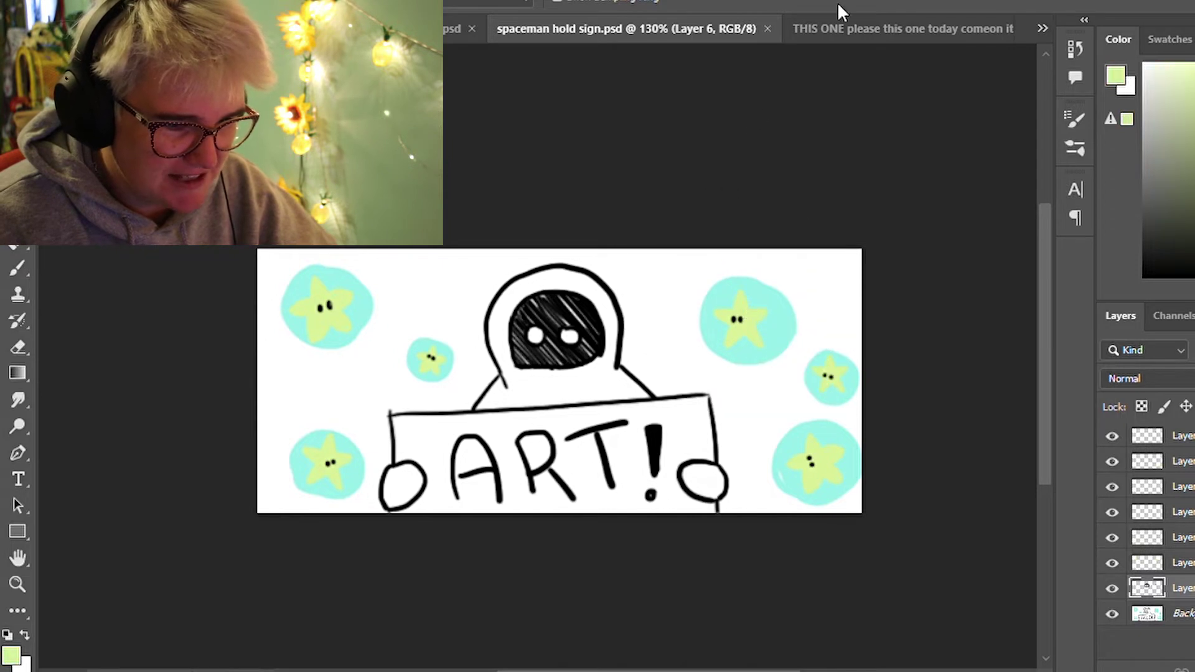
Take the moon's teal from the ASMR banner and bring up the line-art portrait
click(834, 29)
drag(641, 274, 591, 314)
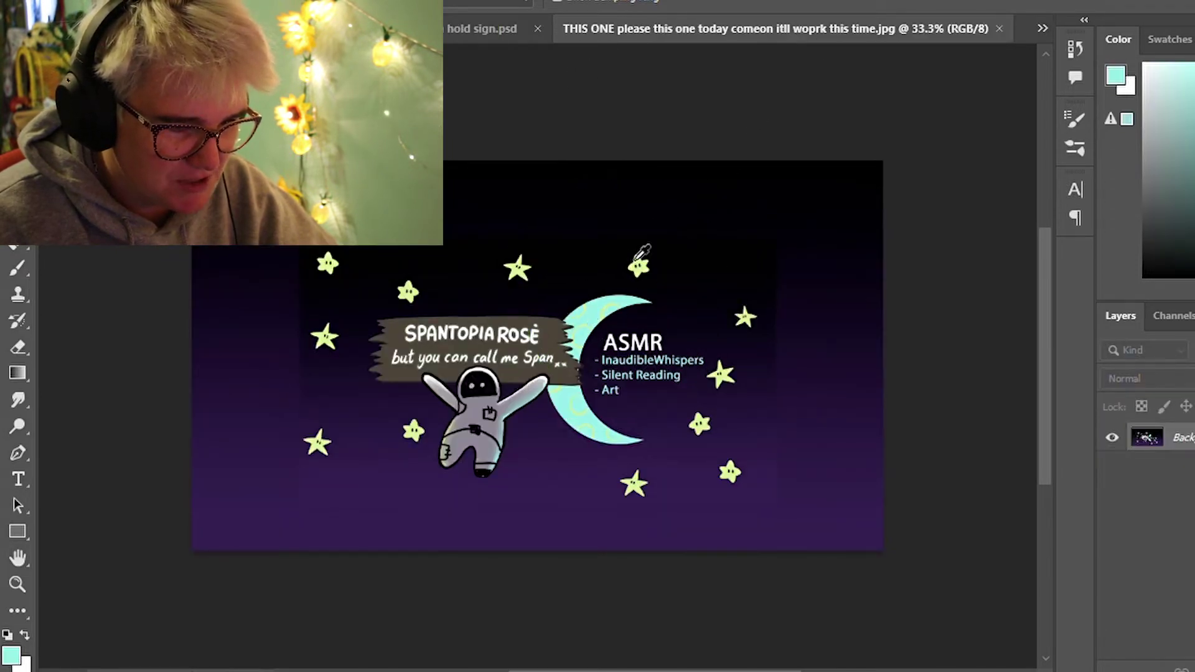
mouse_move(643, 264)
mouse_down()
mouse_move(681, 266)
mouse_move(593, 323)
mouse_up()
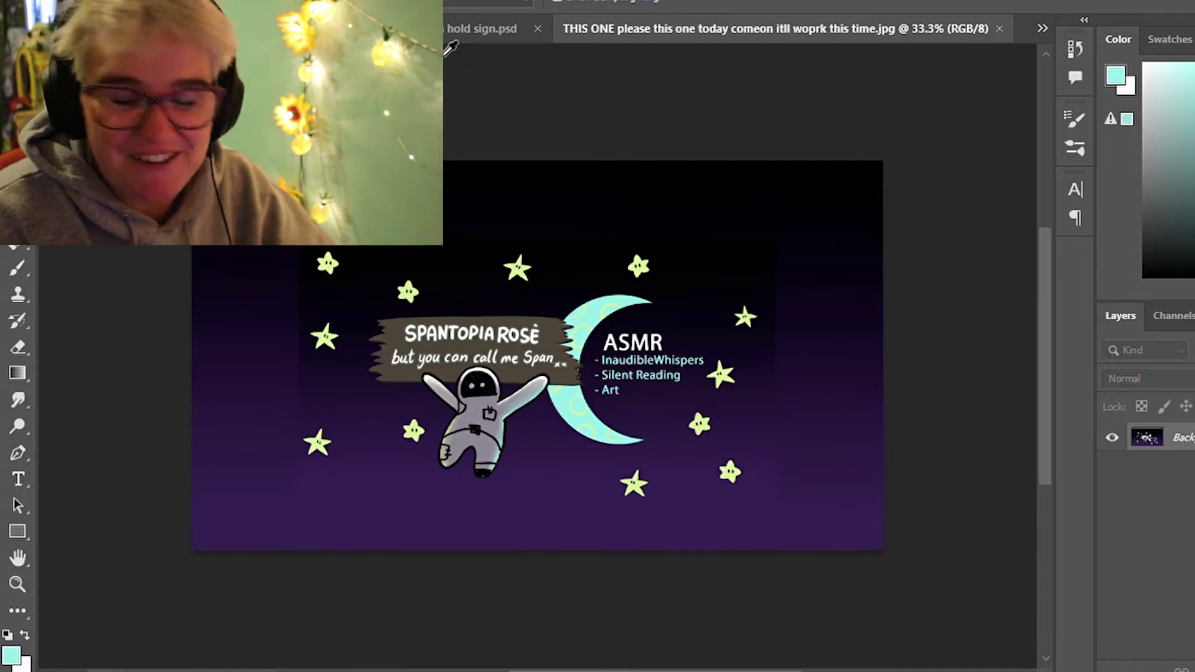
click(482, 29)
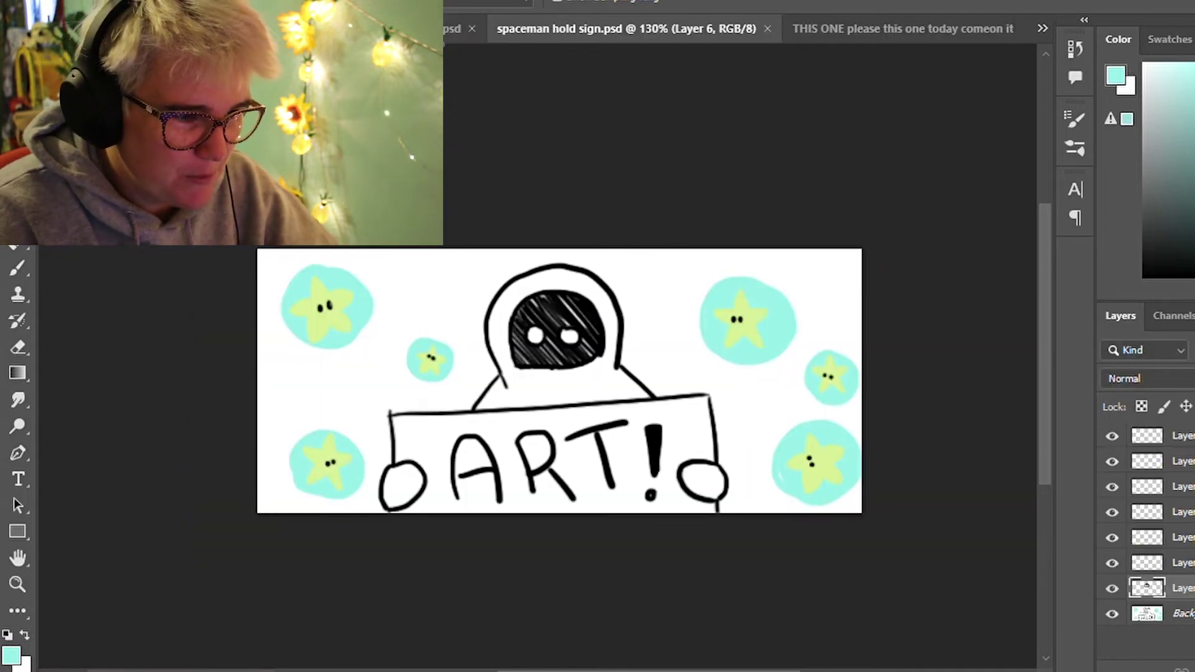
key(ctrl+shift+Tab)
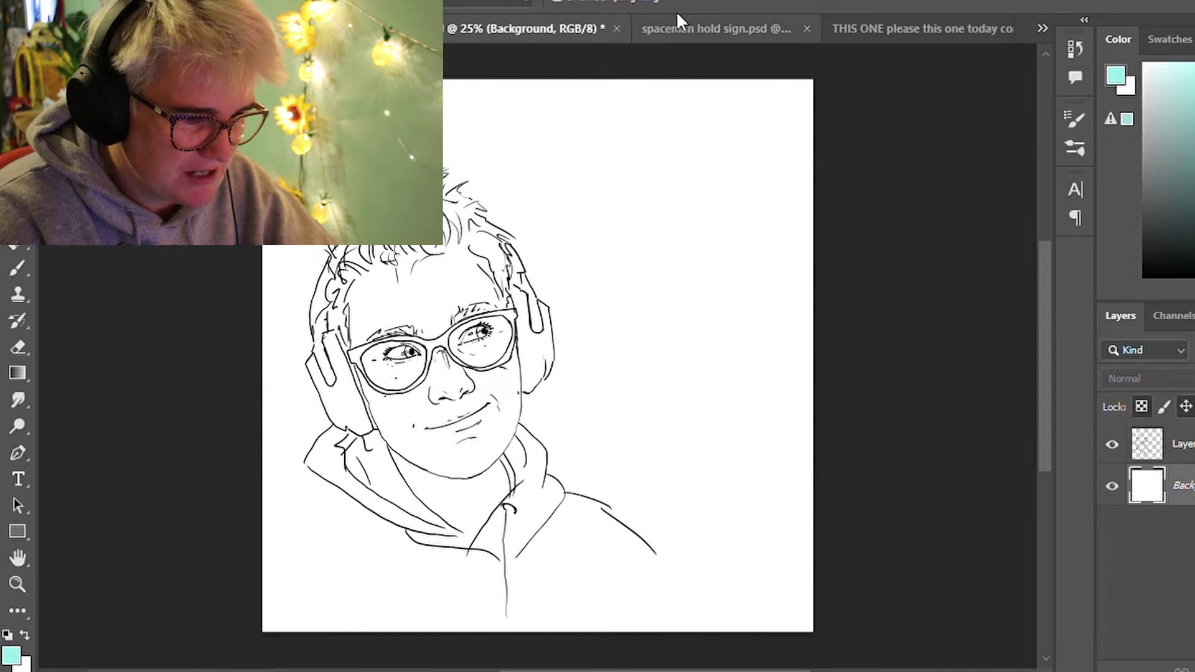
Close the spaceman sign document and undo the stray cyan stroke and teal test stars
click(676, 20)
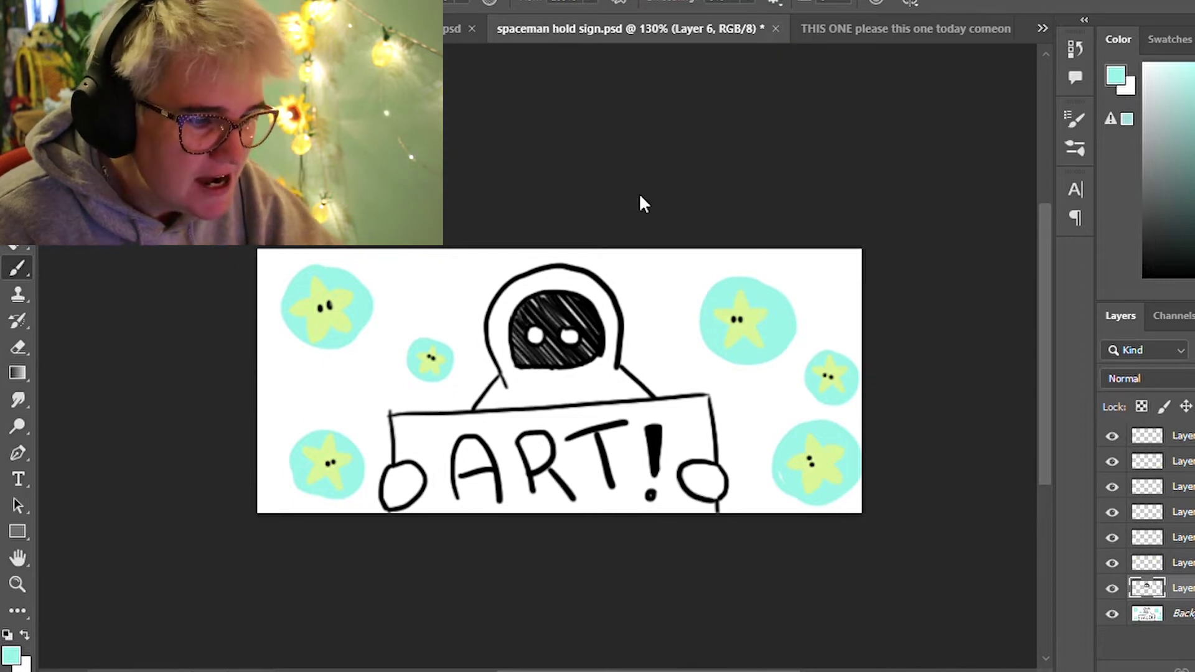
key(ctrl+w)
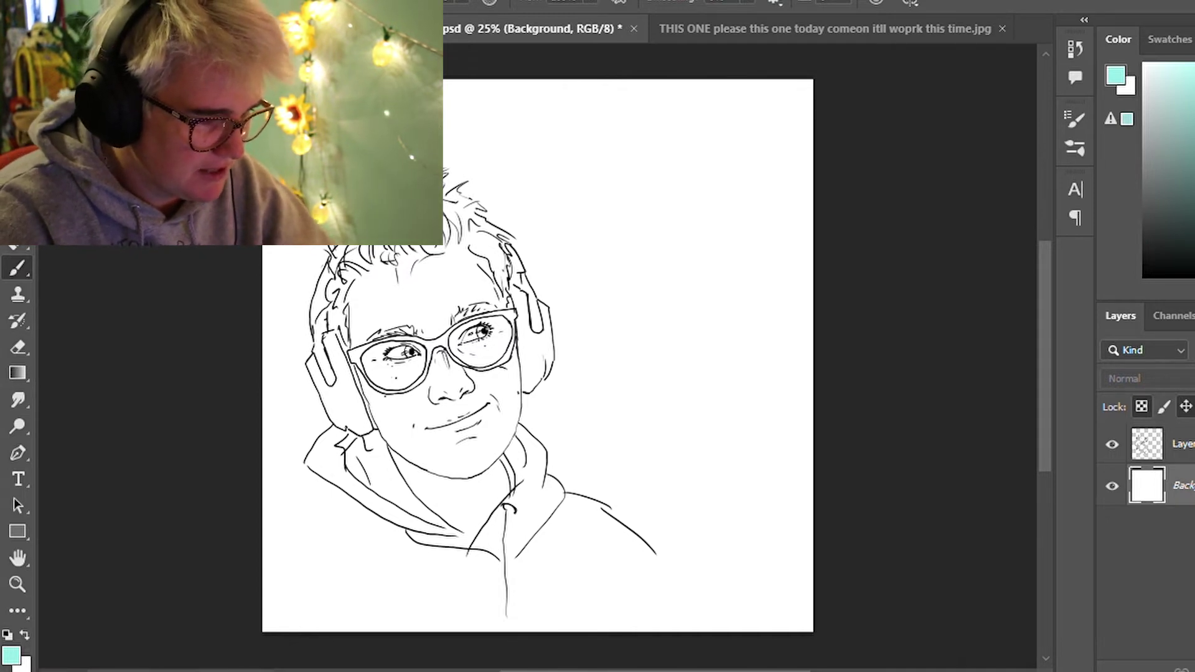
key(ctrl+z)
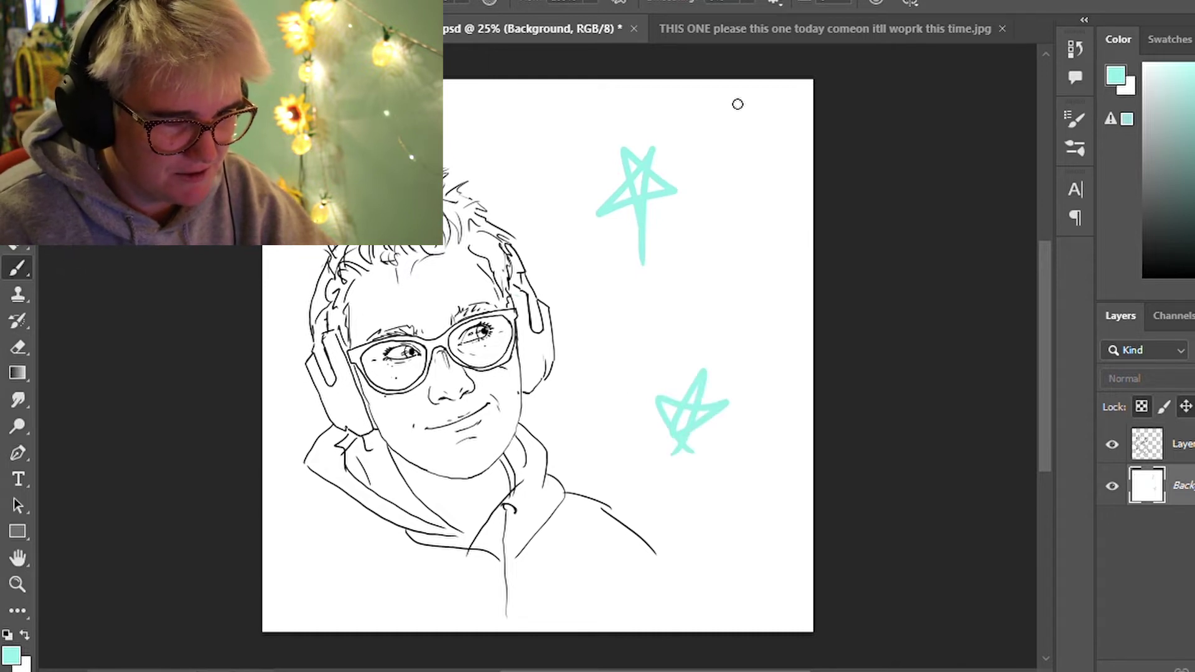
key(ctrl+z)
key(ctrl+z)
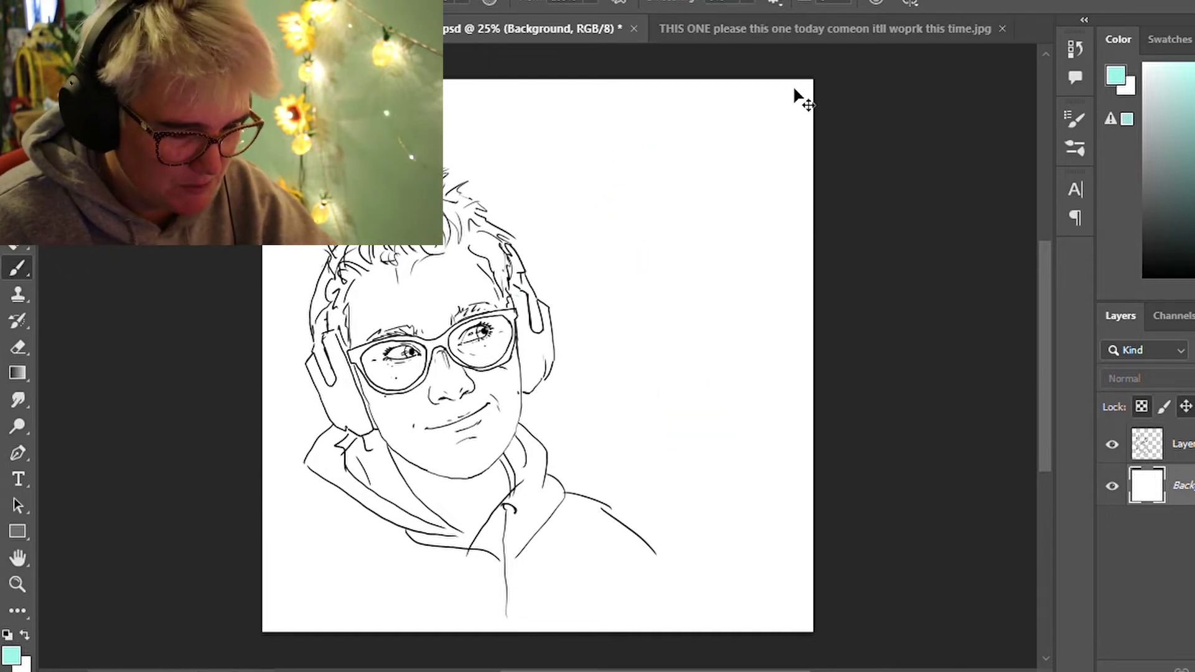
Sample the banner's dark purple sky and paint it as a blob on a new portrait layer
click(776, 29)
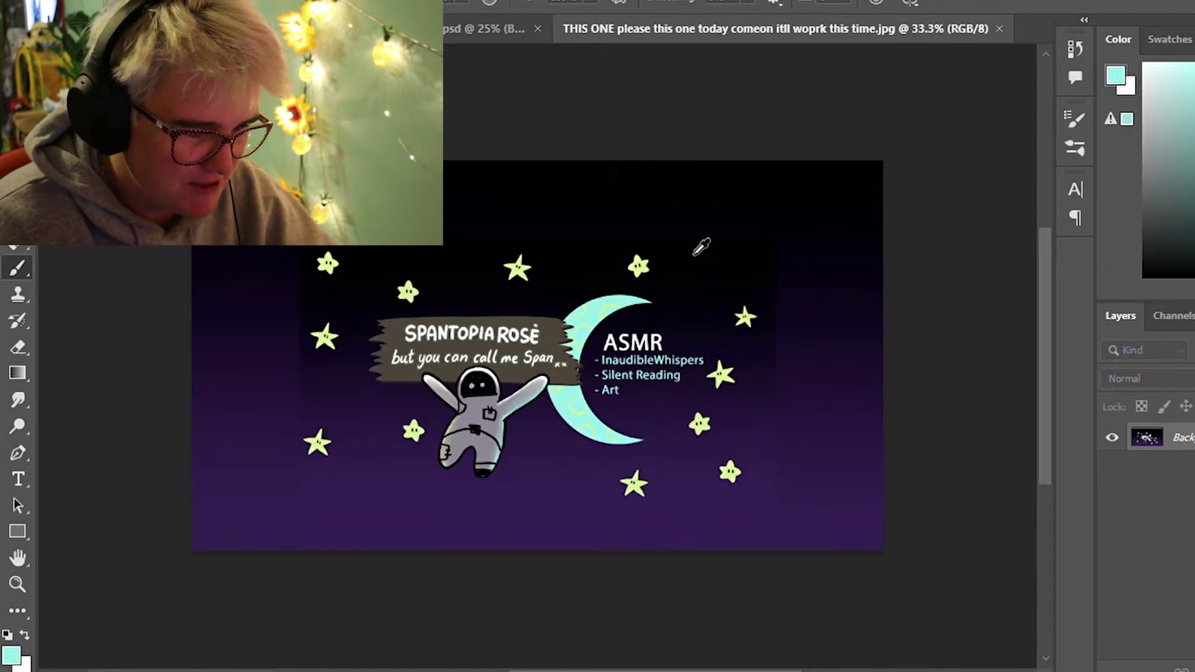
drag(702, 247, 756, 363)
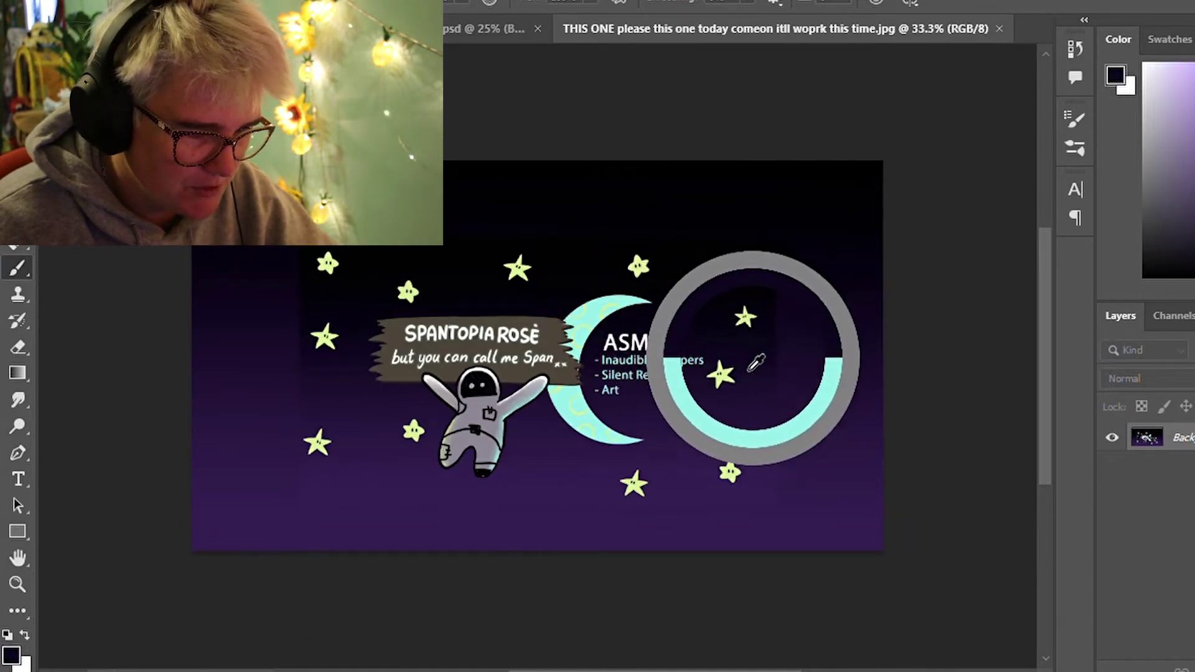
drag(756, 363, 768, 390)
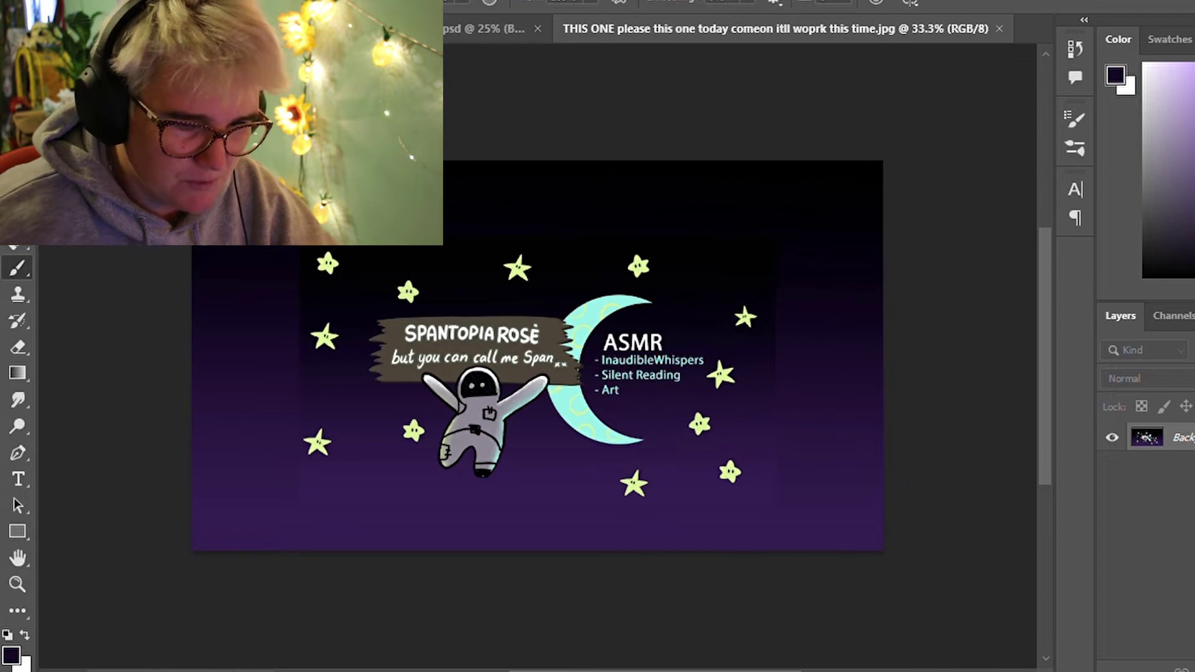
key(ctrl+Tab)
key(ctrl+shift+alt+n)
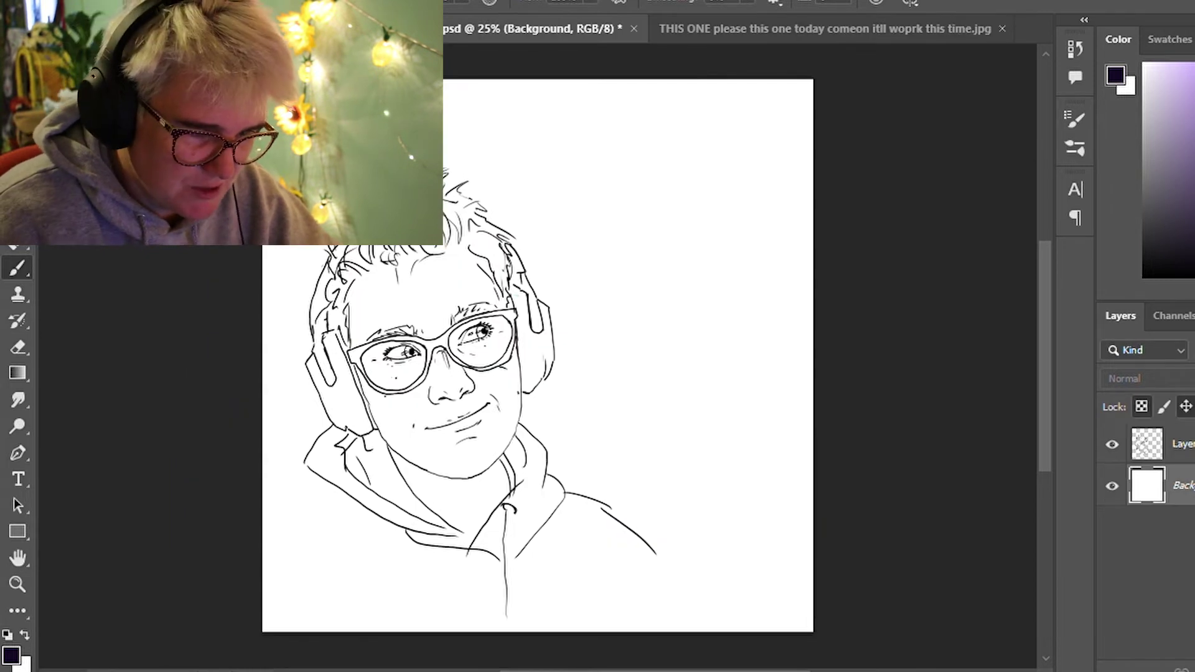
key(ctrl+shift+alt+n)
drag(755, 99, 787, 113)
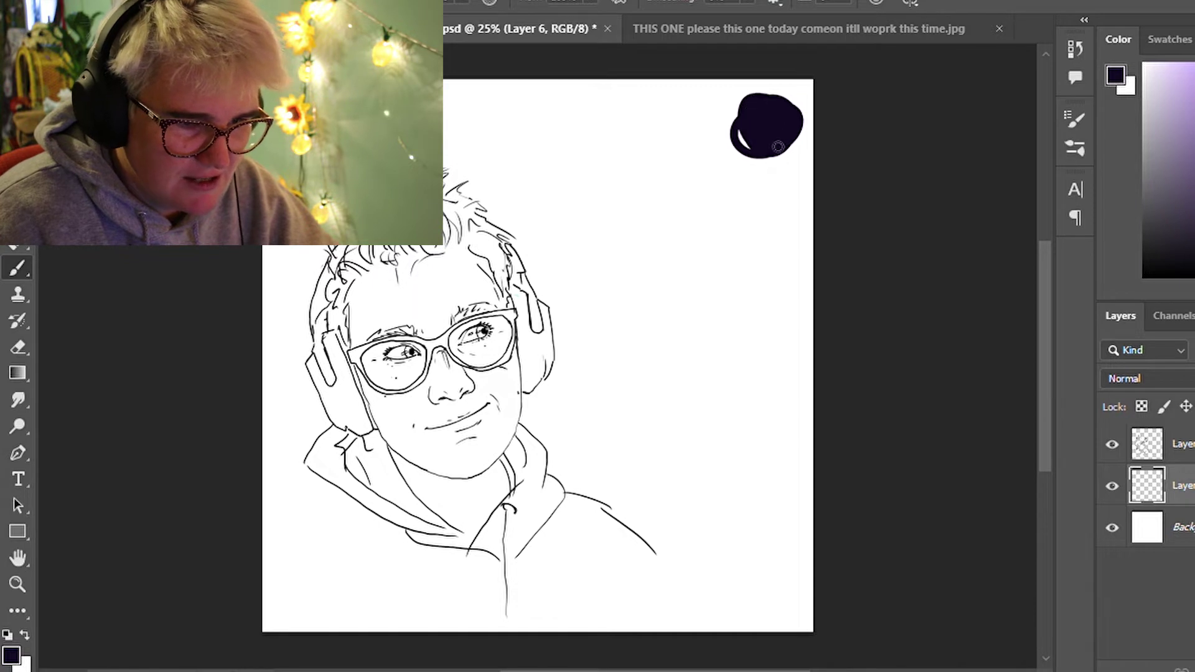
Complete the purple swatch and add teal and light green blobs sampled from the banner
drag(744, 132, 772, 125)
click(778, 30)
alt+click(604, 314)
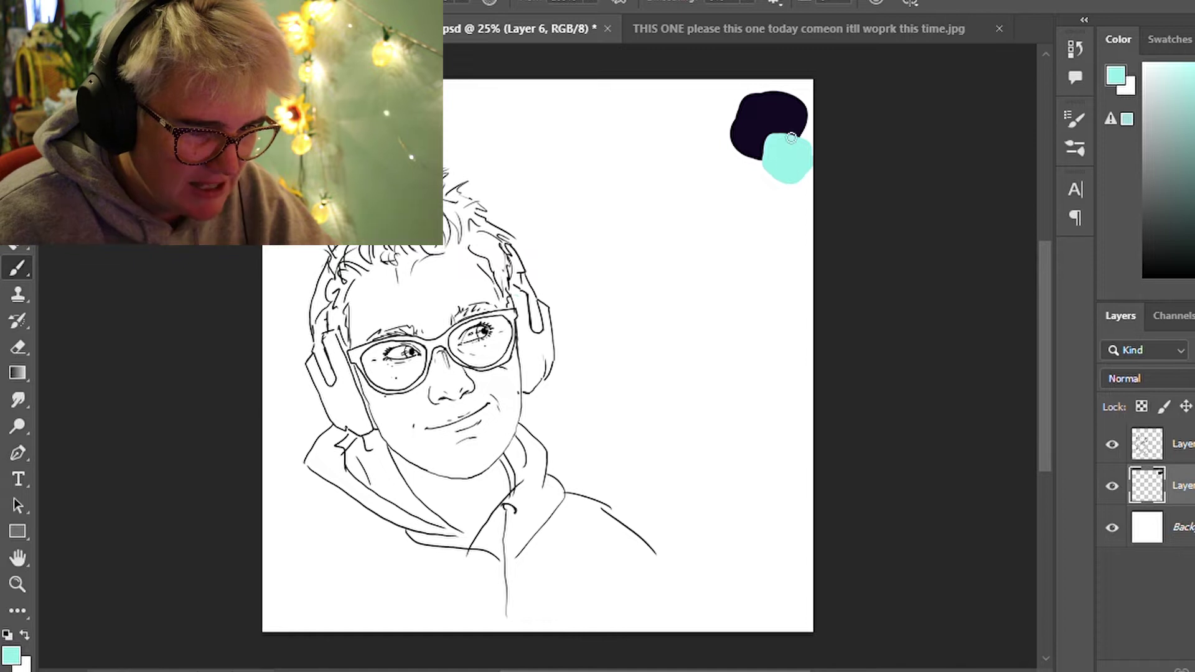
click(781, 30)
alt+click(641, 268)
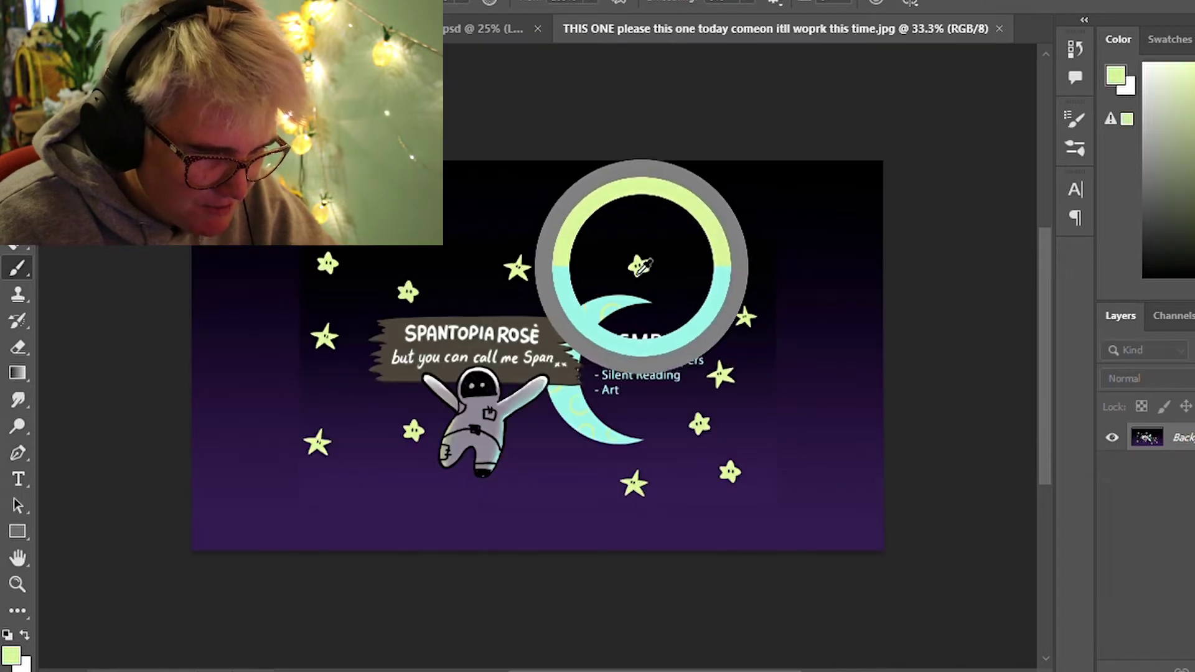
click(468, 28)
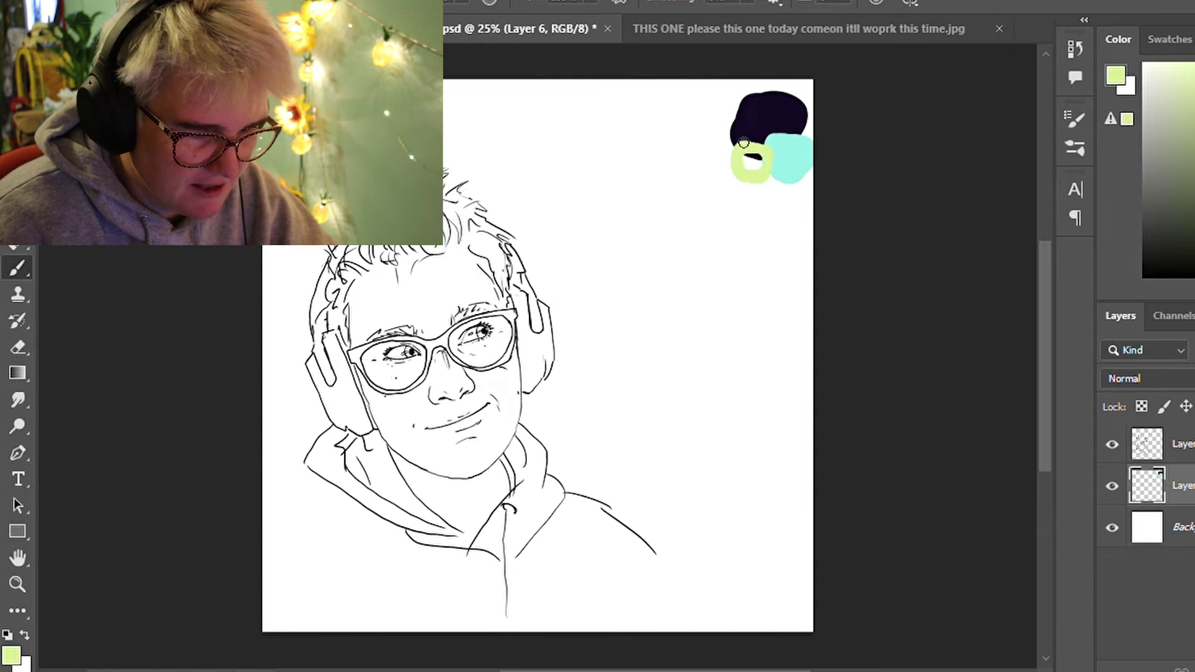
drag(744, 143, 760, 164)
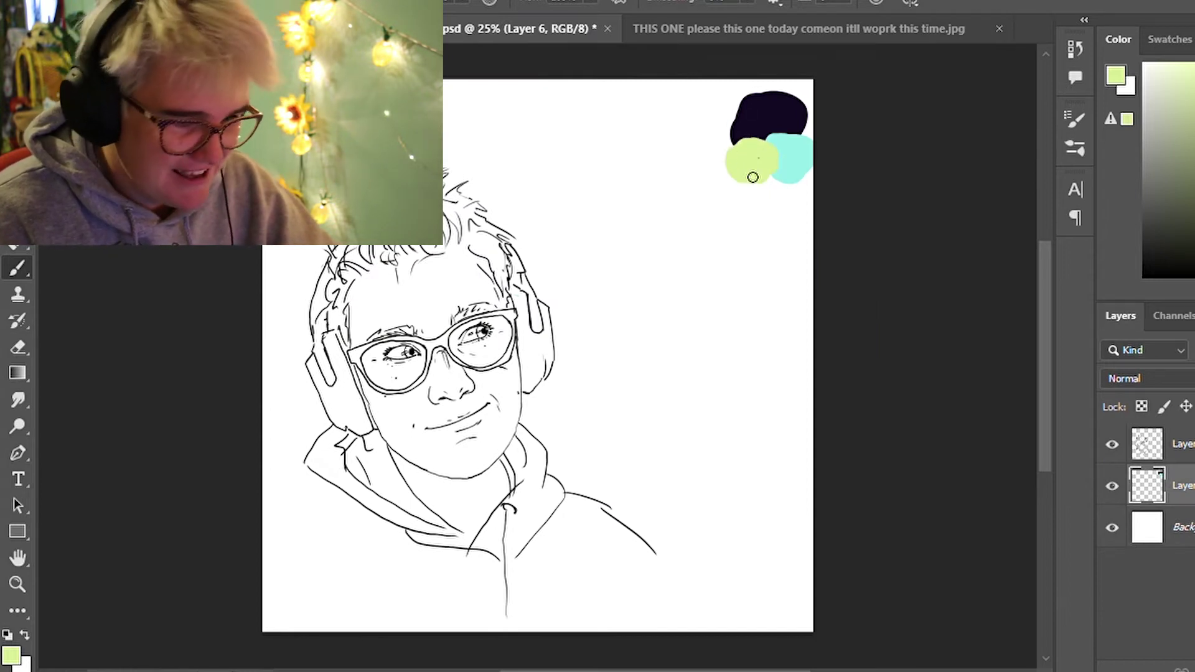
drag(751, 168, 733, 162)
Sample the hoodie grey from the reference photo and paint it on a new layer
key(ctrl+Tab)
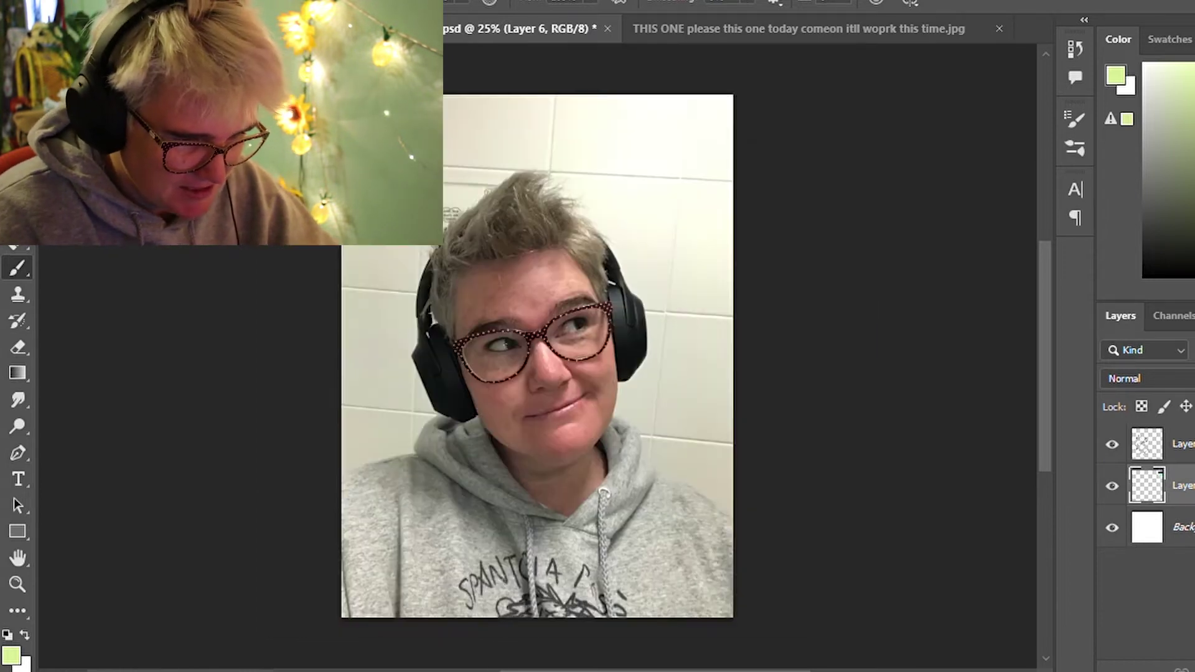
alt+click(446, 508)
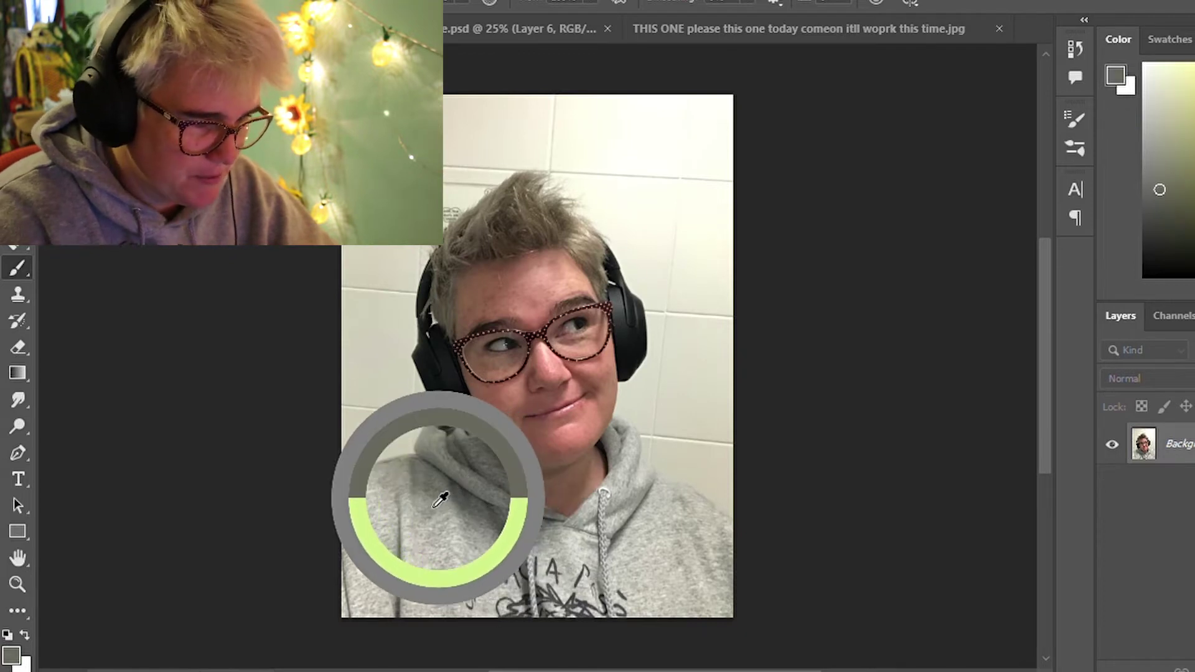
key(ctrl+Tab)
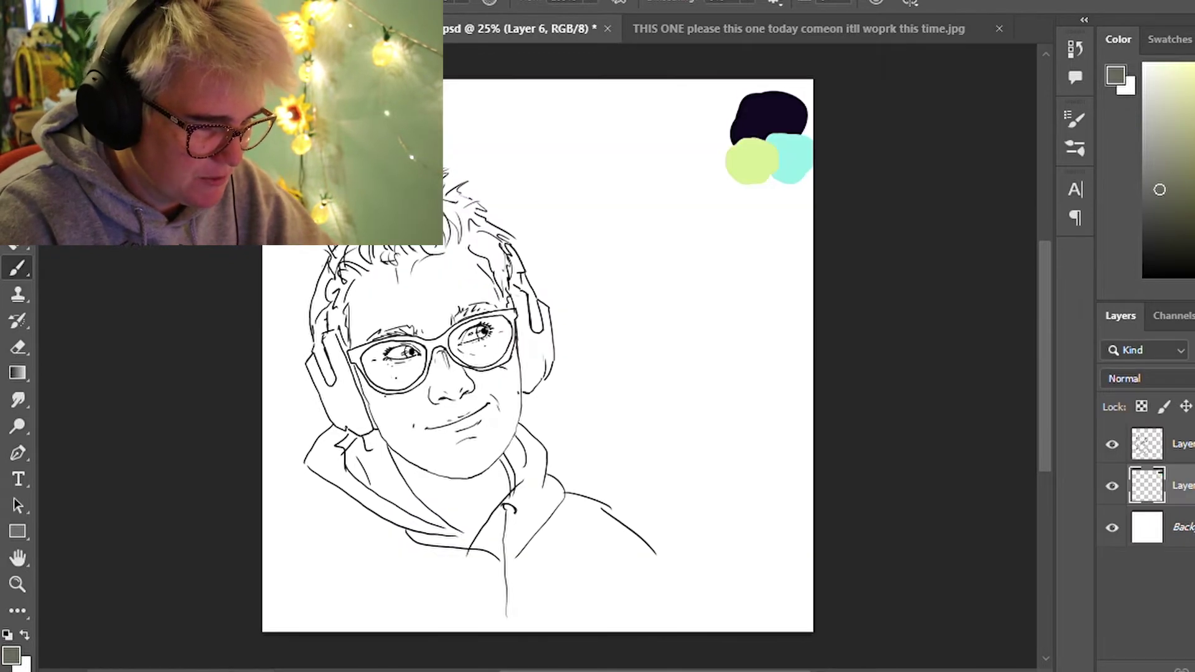
key(ctrl+shift+alt+n)
drag(530, 517, 565, 574)
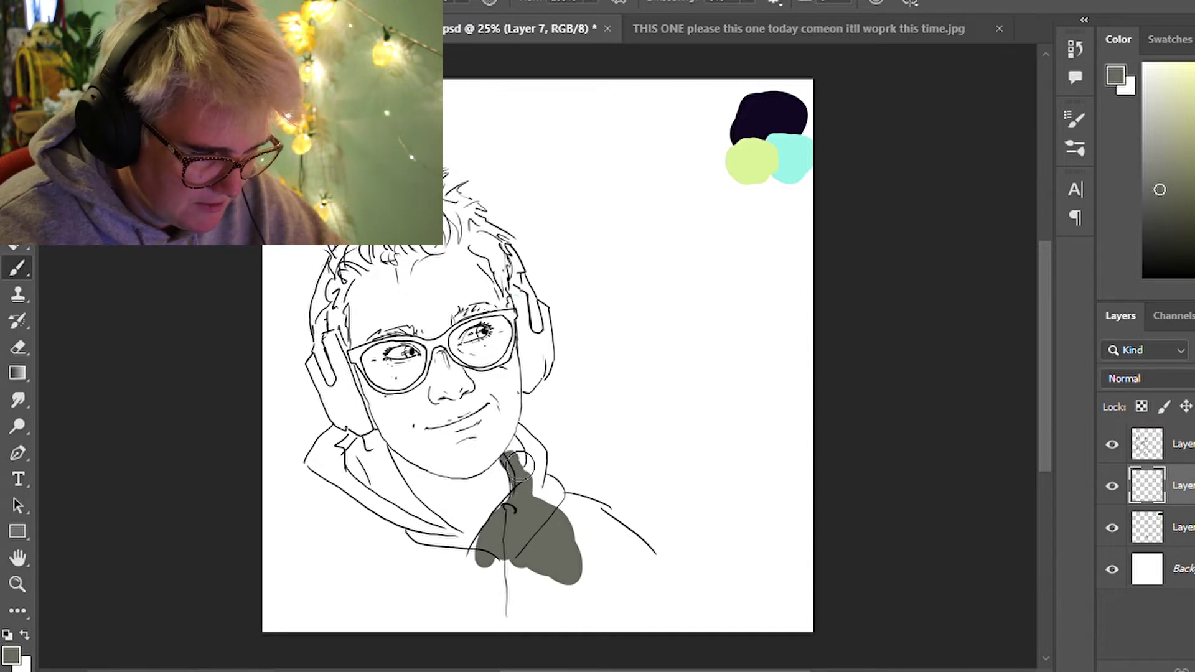
Zoom in on the hoodie strings by the neck and fill them with grey
drag(522, 462, 515, 443)
key(z)
drag(510, 488, 622, 437)
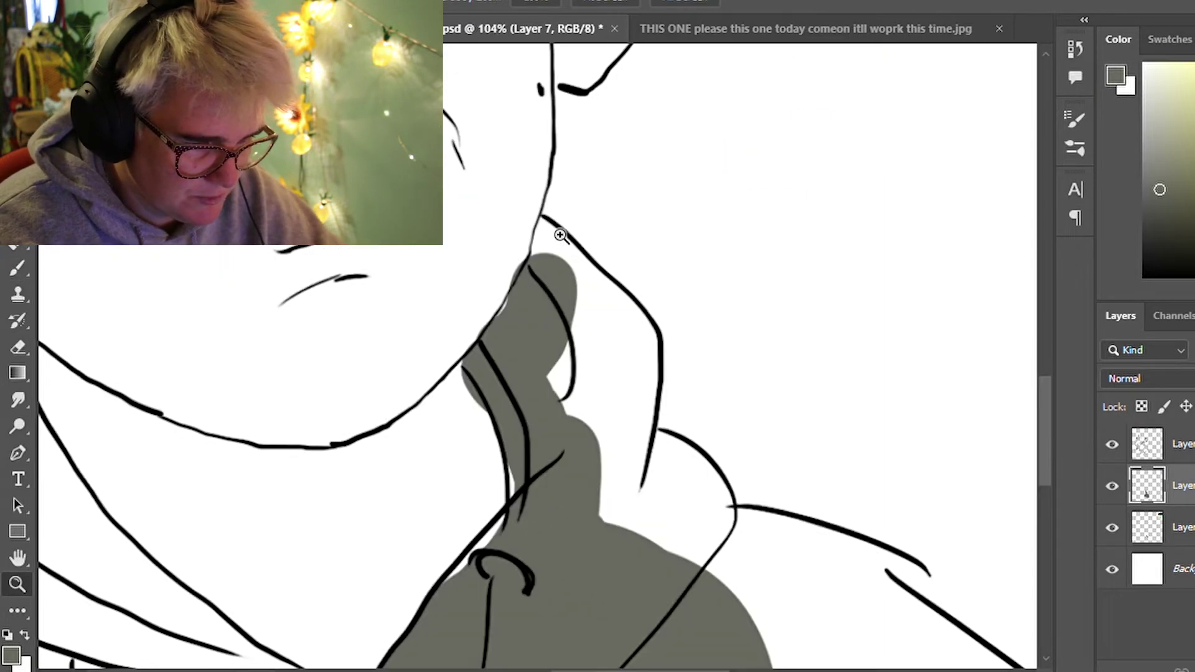
key(b)
mouse_move(549, 246)
mouse_down()
mouse_move(614, 267)
mouse_move(654, 387)
mouse_move(666, 592)
mouse_move(752, 520)
mouse_move(688, 379)
mouse_up()
Erase grey spilling past the neck and hoodie outlines, and fill gaps along the neck edge
key(e)
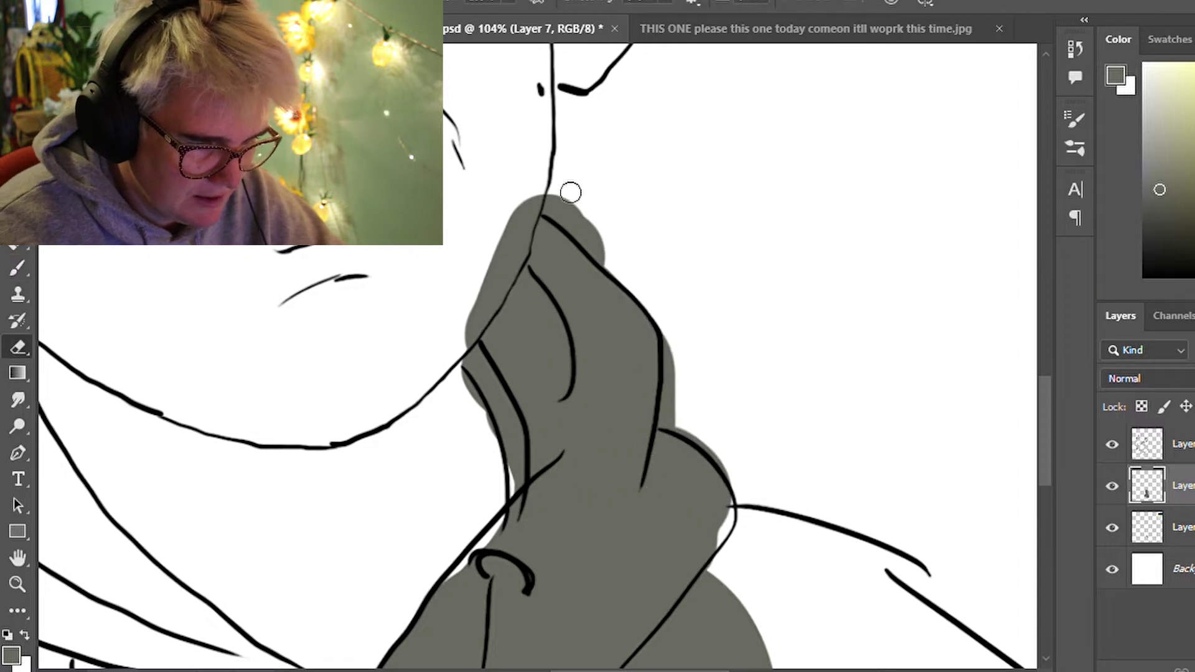
drag(559, 202, 563, 202)
mouse_move(684, 339)
mouse_down()
mouse_move(673, 384)
mouse_move(711, 442)
mouse_up()
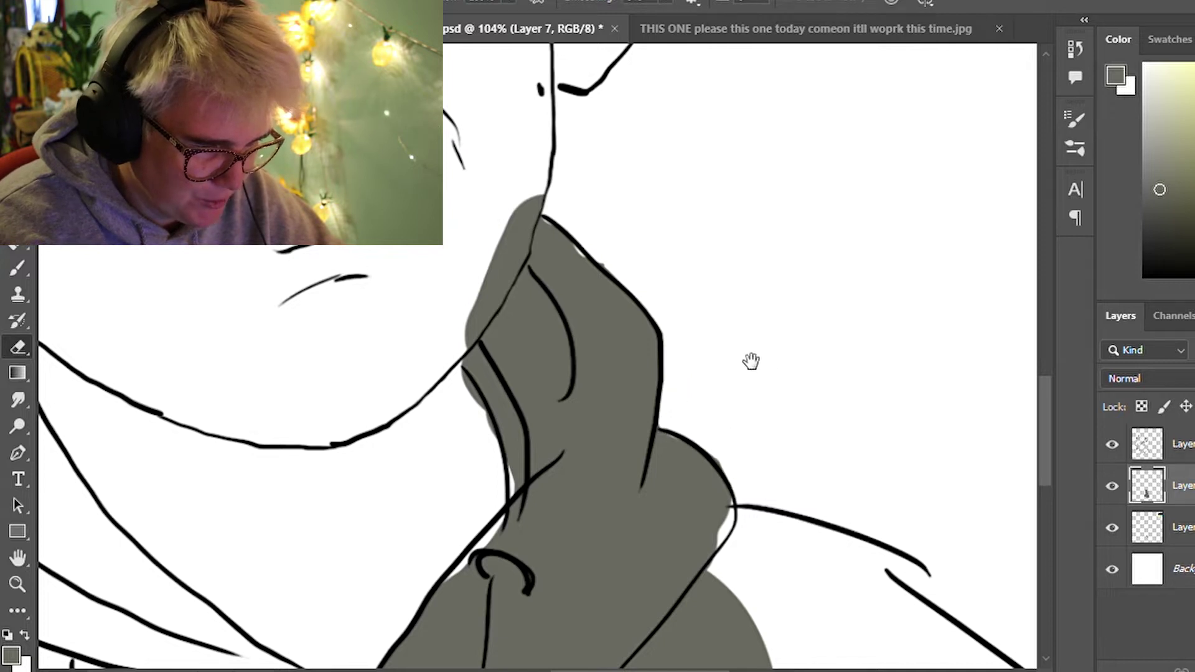
drag(751, 361, 729, 295)
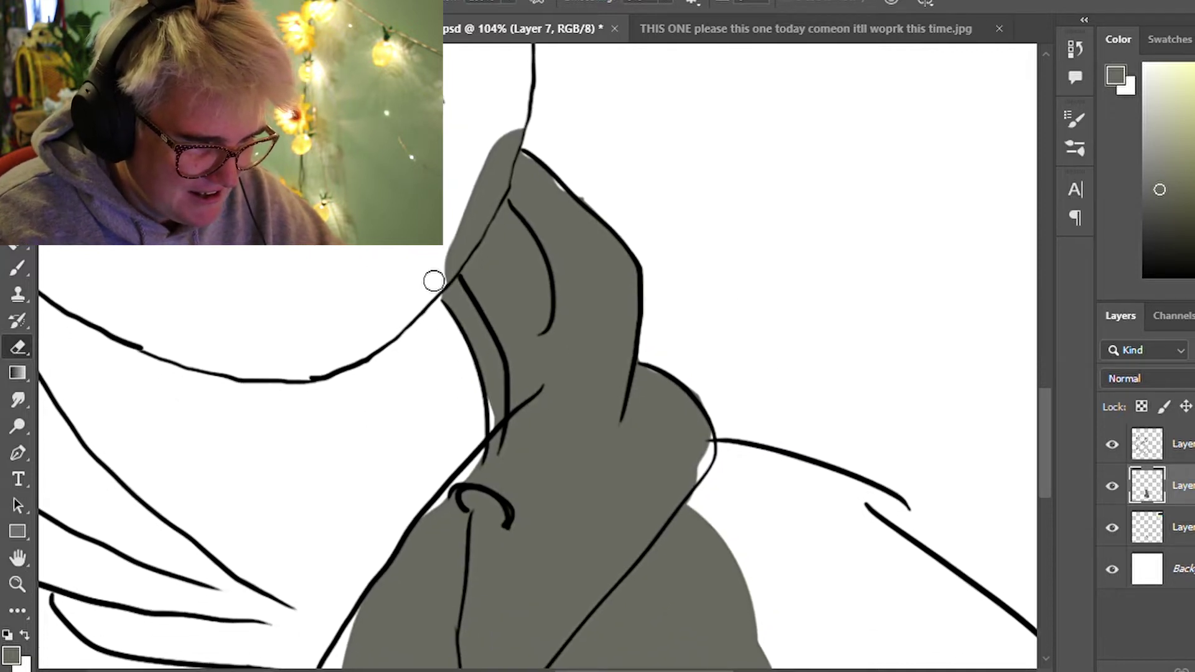
drag(436, 262, 502, 125)
mouse_move(479, 238)
mouse_down()
mouse_move(515, 141)
mouse_move(451, 277)
mouse_up()
key(b)
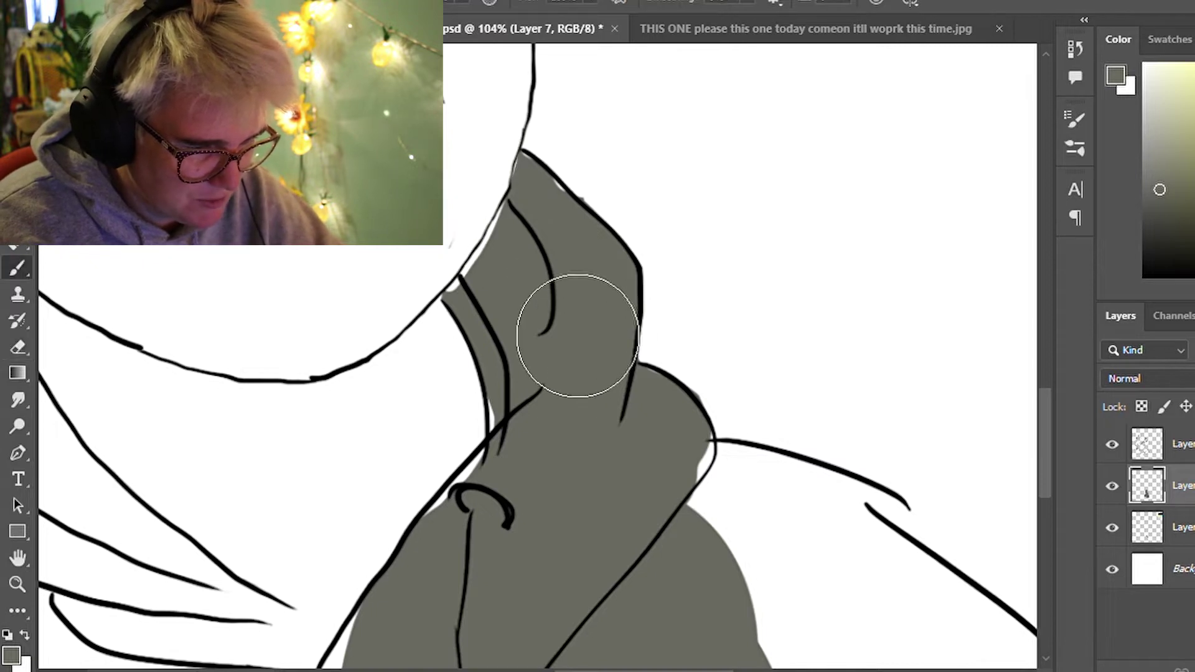
mouse_move(560, 329)
mouse_down()
mouse_move(582, 298)
mouse_move(539, 356)
mouse_up()
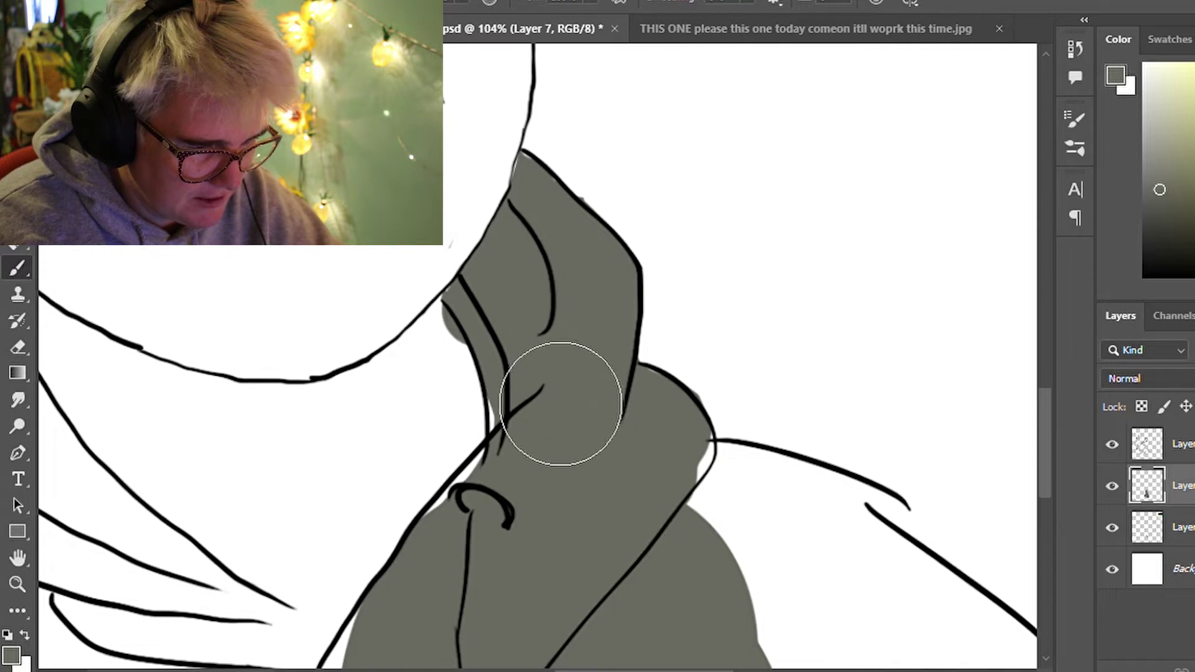
Paint grey over the lower hoodie, the left side and the shoulder
key(e)
key(z)
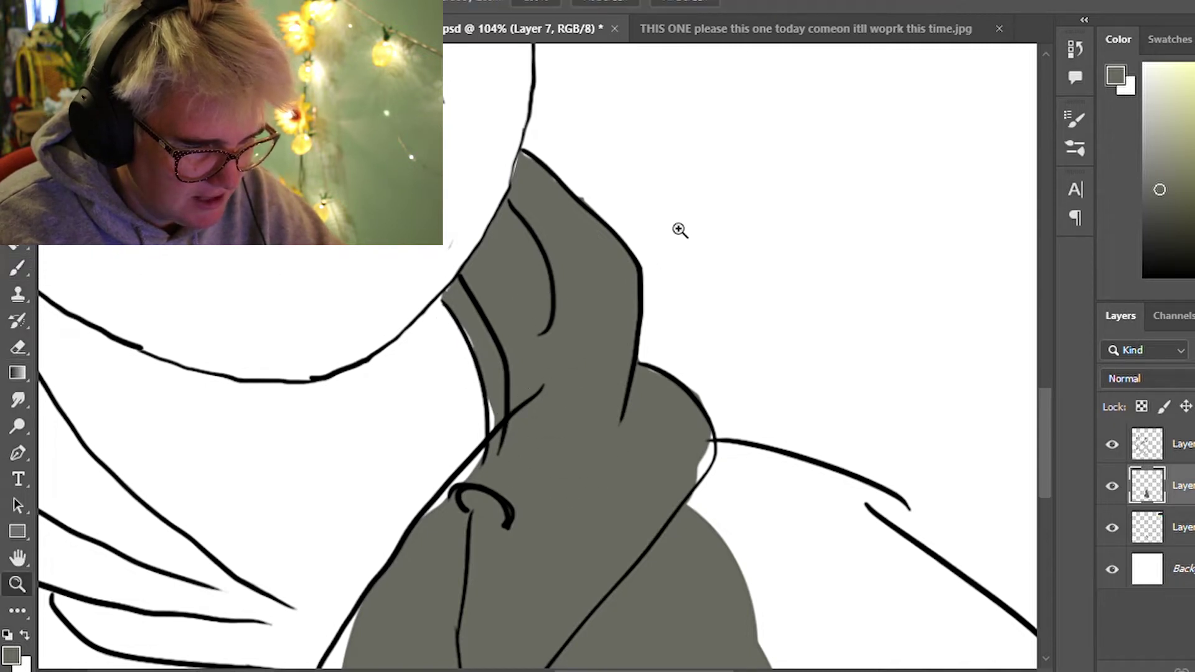
scroll(660, 341, down, 5)
scroll(601, 307, down, 3)
drag(625, 346, 646, 424)
key(b)
mouse_move(610, 491)
mouse_down()
mouse_move(565, 547)
mouse_move(660, 492)
mouse_move(663, 401)
mouse_move(747, 414)
mouse_move(766, 499)
mouse_move(623, 579)
mouse_move(721, 559)
mouse_up()
mouse_move(374, 395)
mouse_down()
mouse_move(442, 448)
mouse_move(427, 352)
mouse_move(529, 486)
mouse_move(460, 386)
mouse_move(457, 458)
mouse_move(568, 582)
mouse_move(302, 547)
mouse_up()
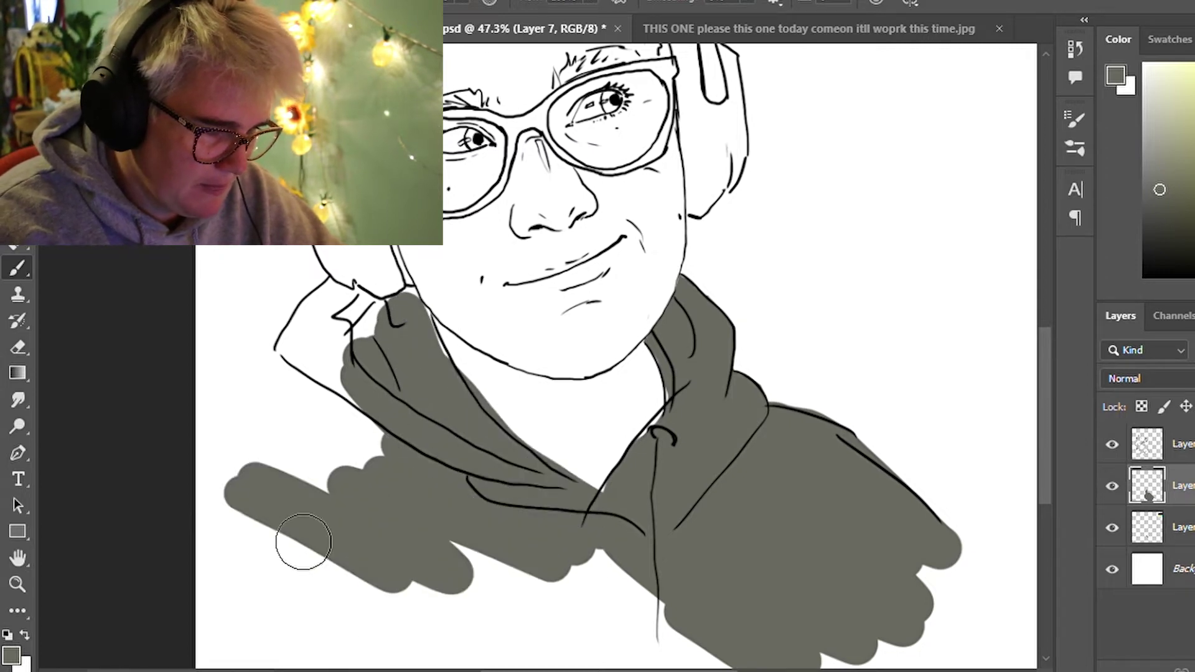
mouse_move(320, 360)
mouse_down()
mouse_move(348, 398)
mouse_move(294, 401)
mouse_move(215, 529)
mouse_up()
mouse_move(666, 608)
mouse_down()
mouse_move(506, 632)
mouse_move(312, 475)
mouse_up()
Fill the white area beside the collar up to the neck and erase the smudge under the headphone
mouse_move(375, 354)
mouse_down()
mouse_move(444, 425)
mouse_move(429, 396)
mouse_move(440, 403)
mouse_up()
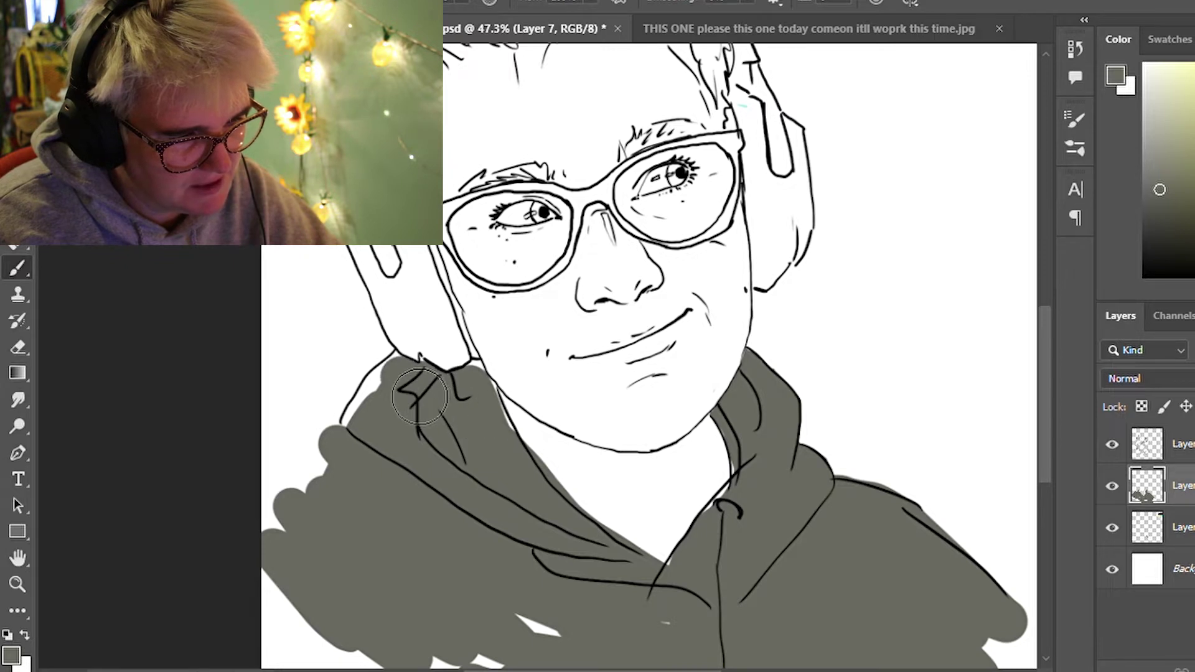
mouse_move(419, 394)
mouse_down()
mouse_move(370, 389)
mouse_move(385, 439)
mouse_up()
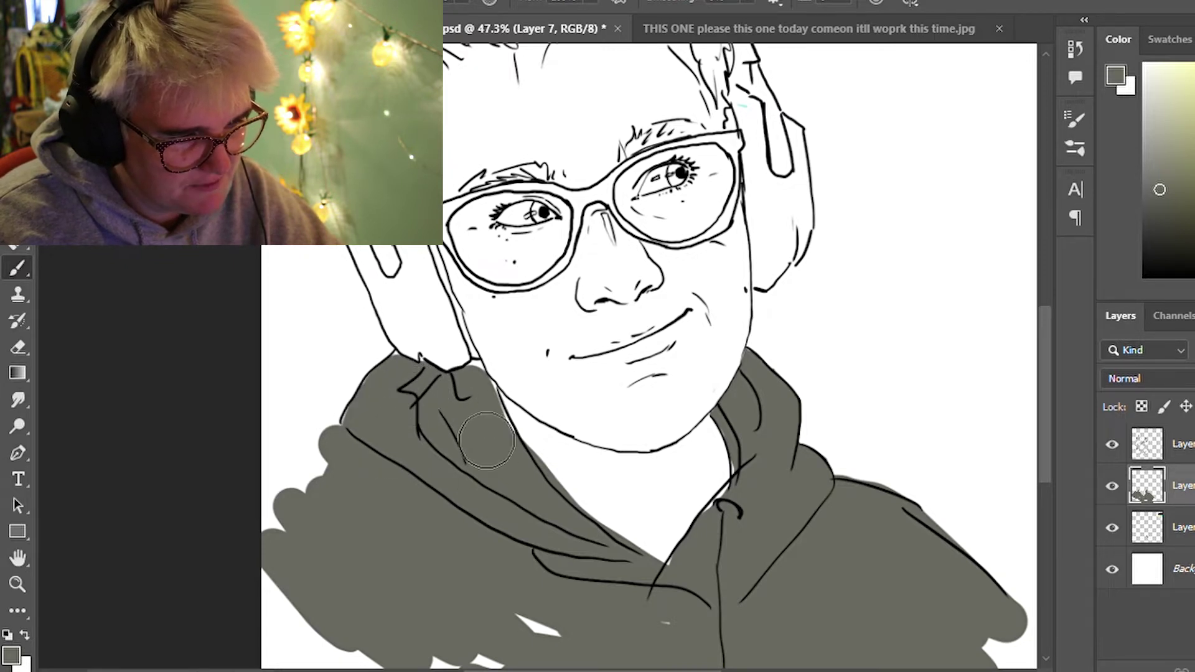
mouse_move(492, 414)
mouse_down()
mouse_move(473, 373)
mouse_move(410, 361)
mouse_up()
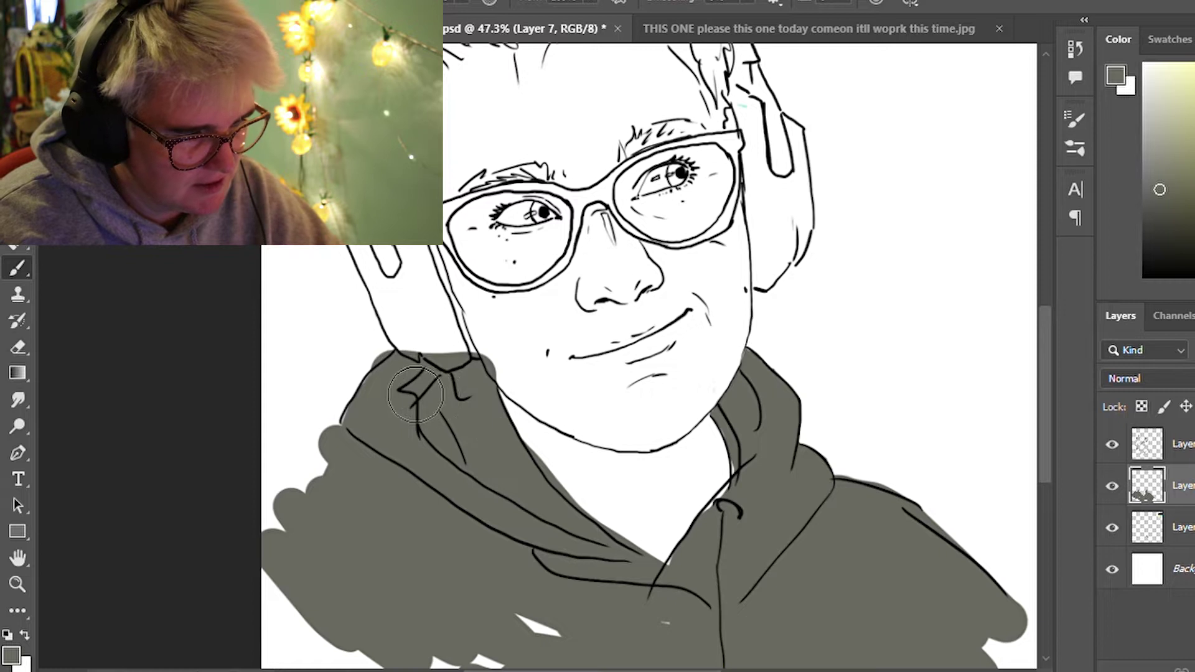
key(e)
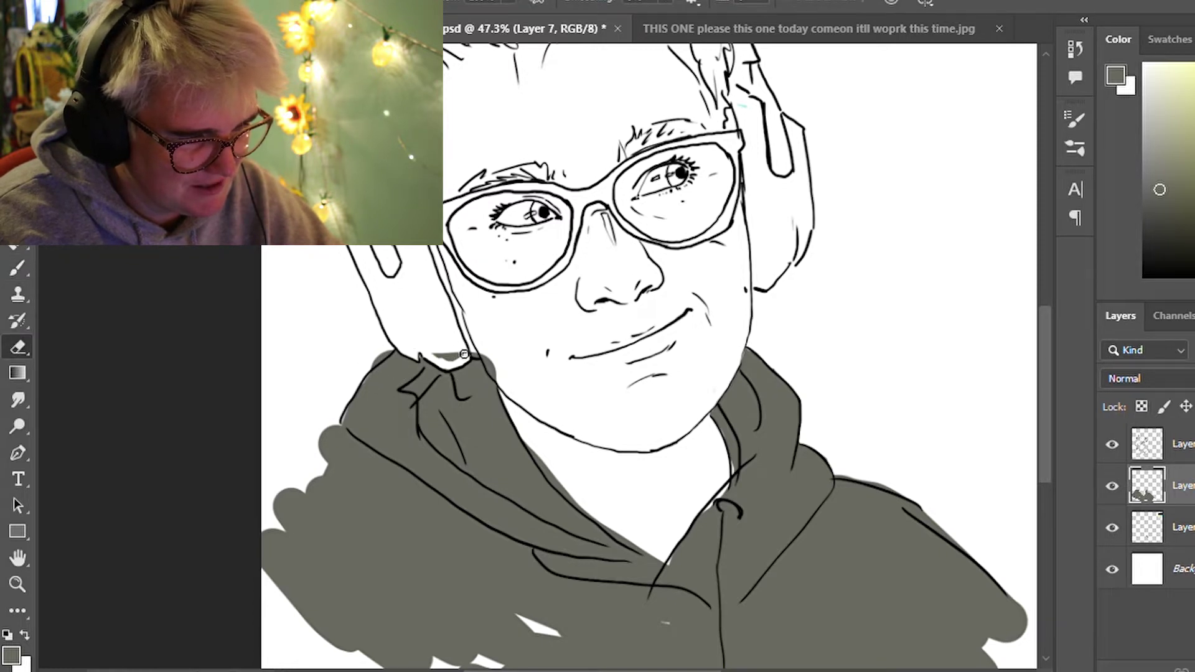
drag(436, 356, 504, 385)
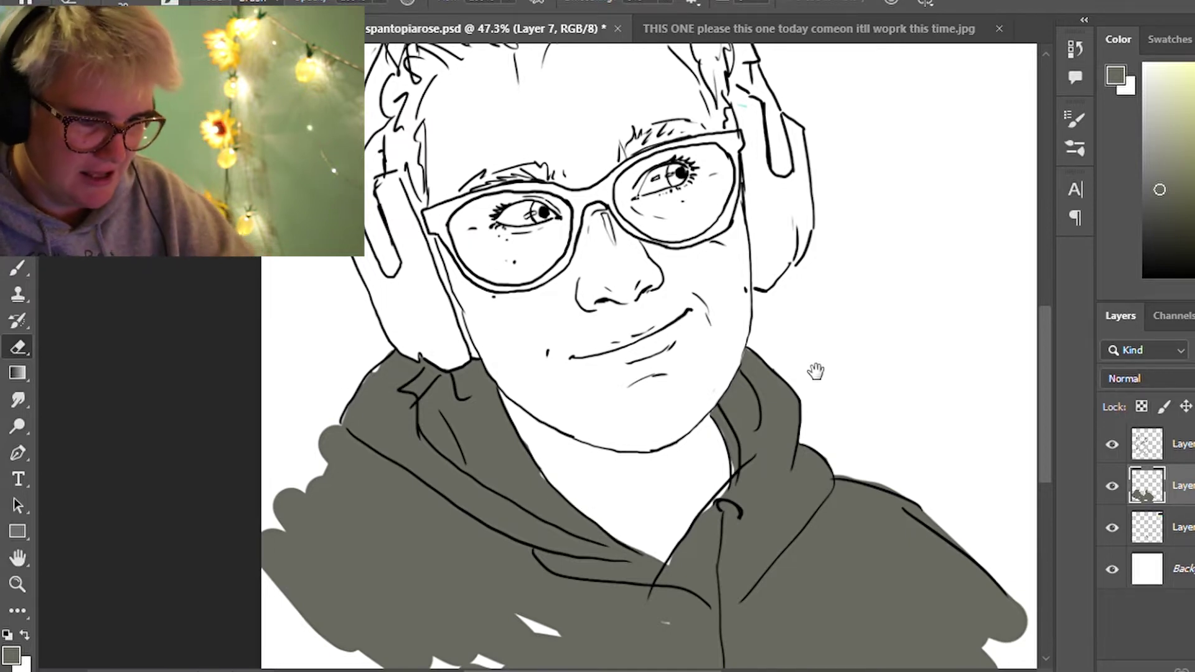
drag(802, 333, 749, 369)
scroll(777, 307, down, 2)
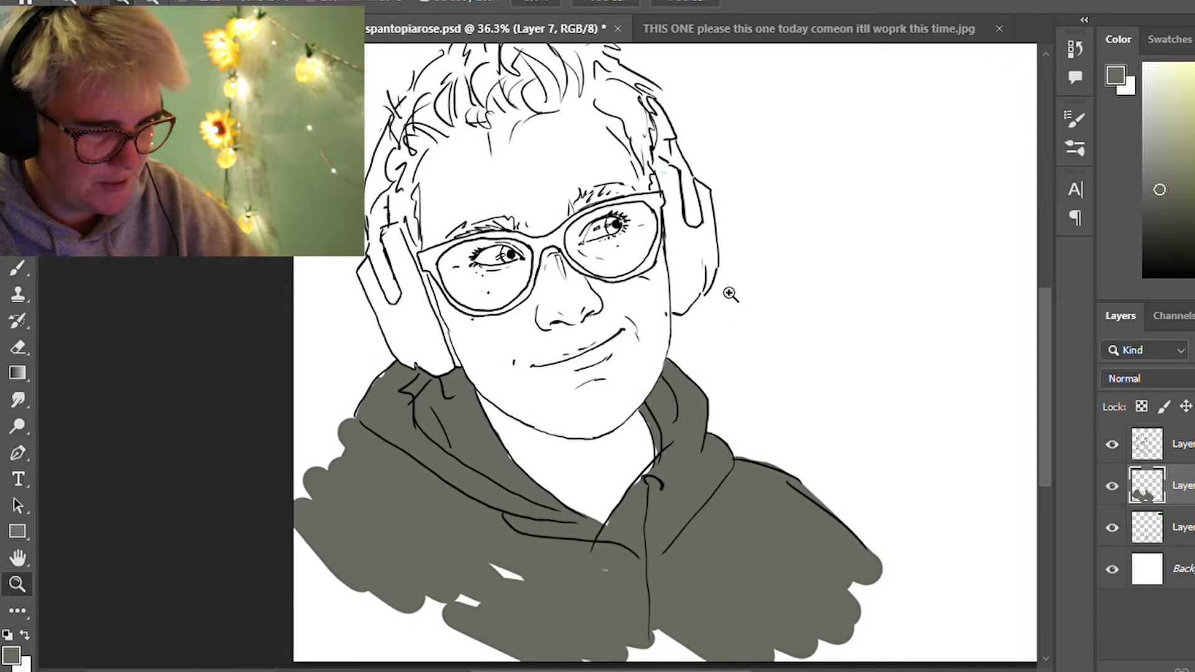
Sample skin tones from the nose and cheek in the reference photo
key(b)
key(ctrl+Tab)
alt+click(540, 299)
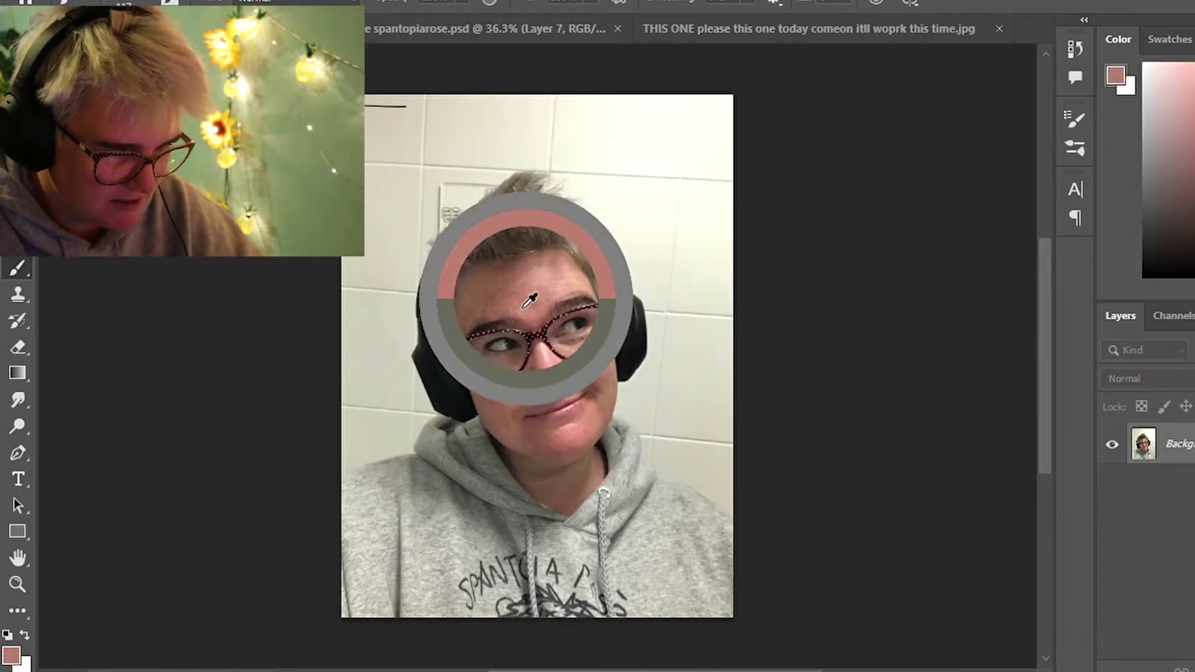
drag(479, 293, 546, 354)
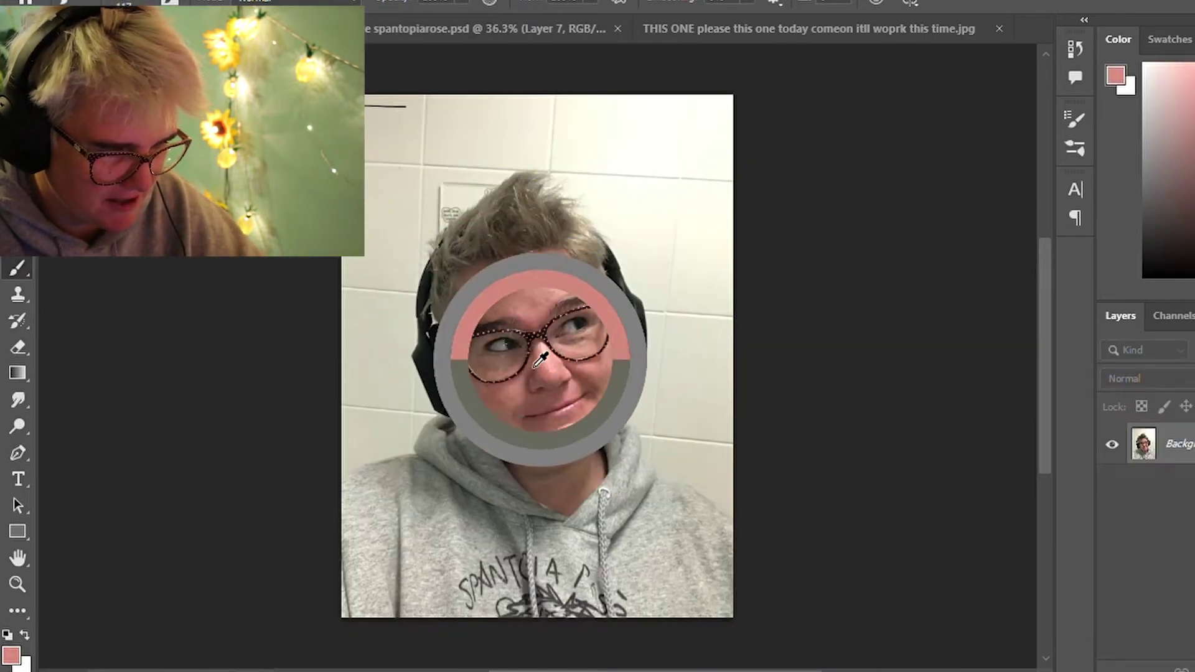
mouse_move(546, 355)
mouse_down()
mouse_move(503, 405)
mouse_move(585, 366)
mouse_move(584, 347)
mouse_move(587, 403)
mouse_move(568, 440)
mouse_move(549, 414)
mouse_move(494, 405)
mouse_move(507, 428)
mouse_move(525, 339)
mouse_move(550, 303)
mouse_move(516, 246)
mouse_move(486, 268)
mouse_move(529, 312)
mouse_move(543, 358)
mouse_move(536, 274)
mouse_move(542, 286)
mouse_up()
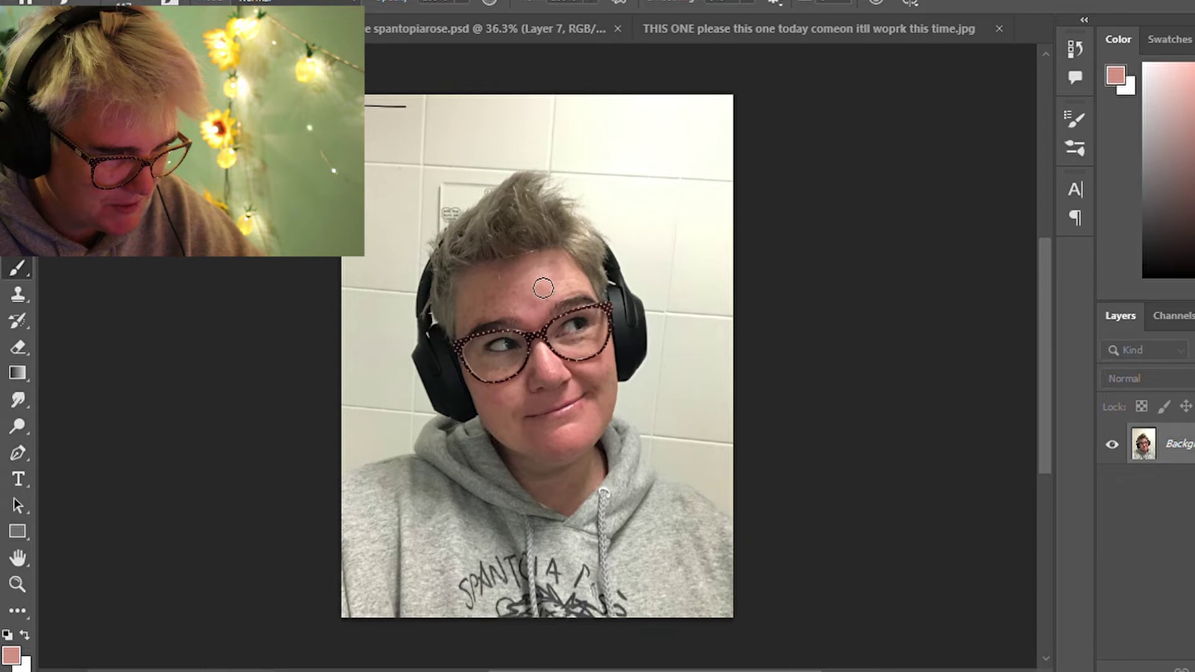
Dab a pink skin swatch and a hoodie-grey swatch at the right edge of the swatch layer
click(562, 29)
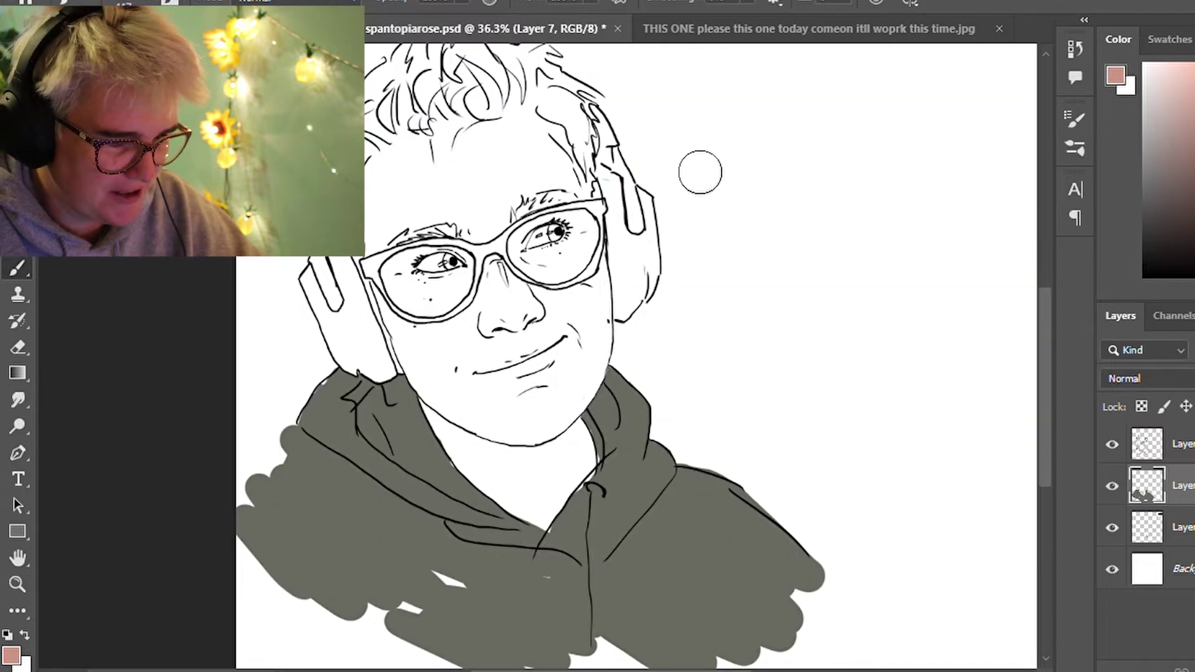
key(z)
drag(857, 245, 763, 427)
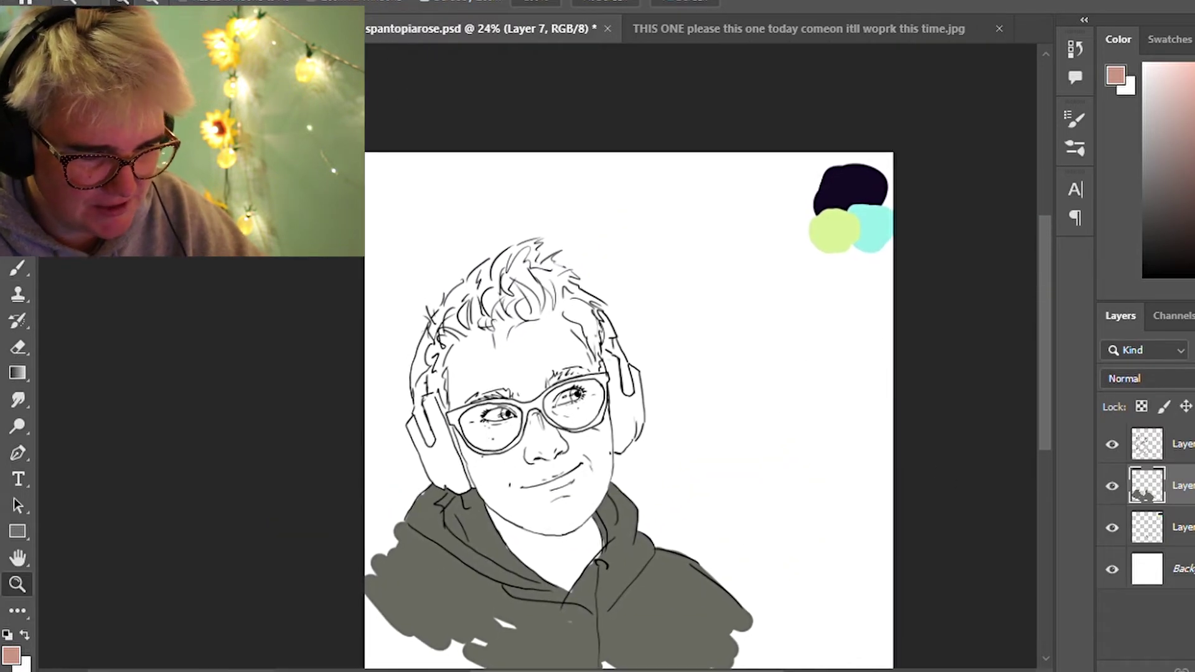
key(alt+bracketleft)
drag(877, 312, 884, 325)
key(b)
alt+click(672, 607)
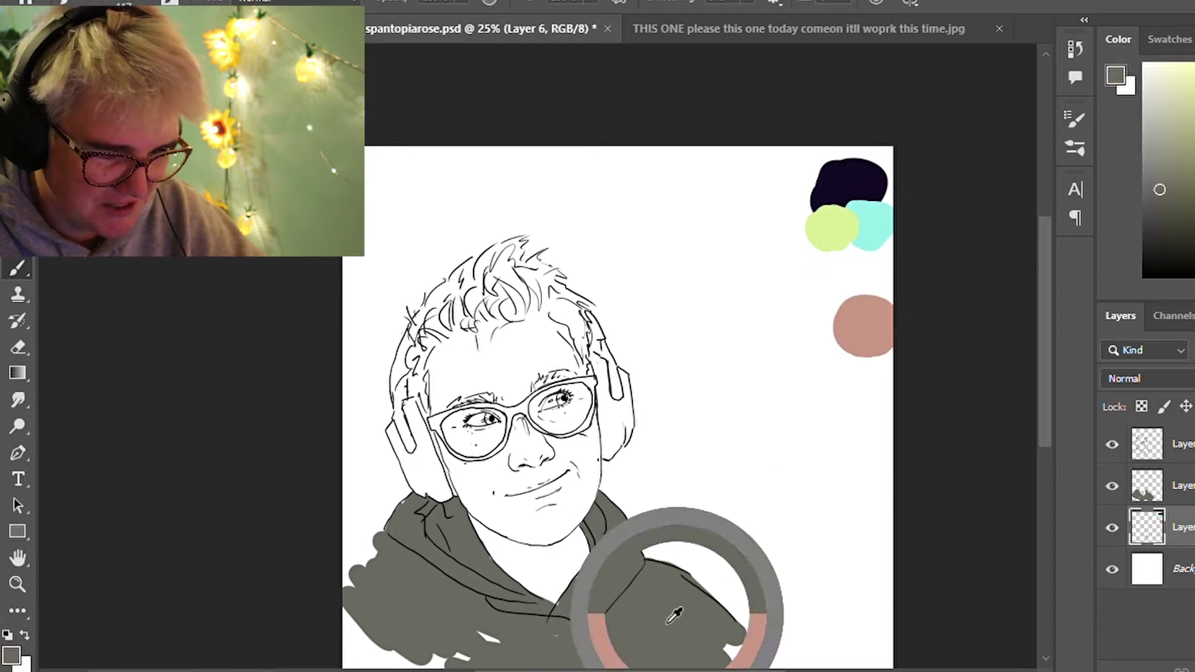
drag(896, 366, 884, 350)
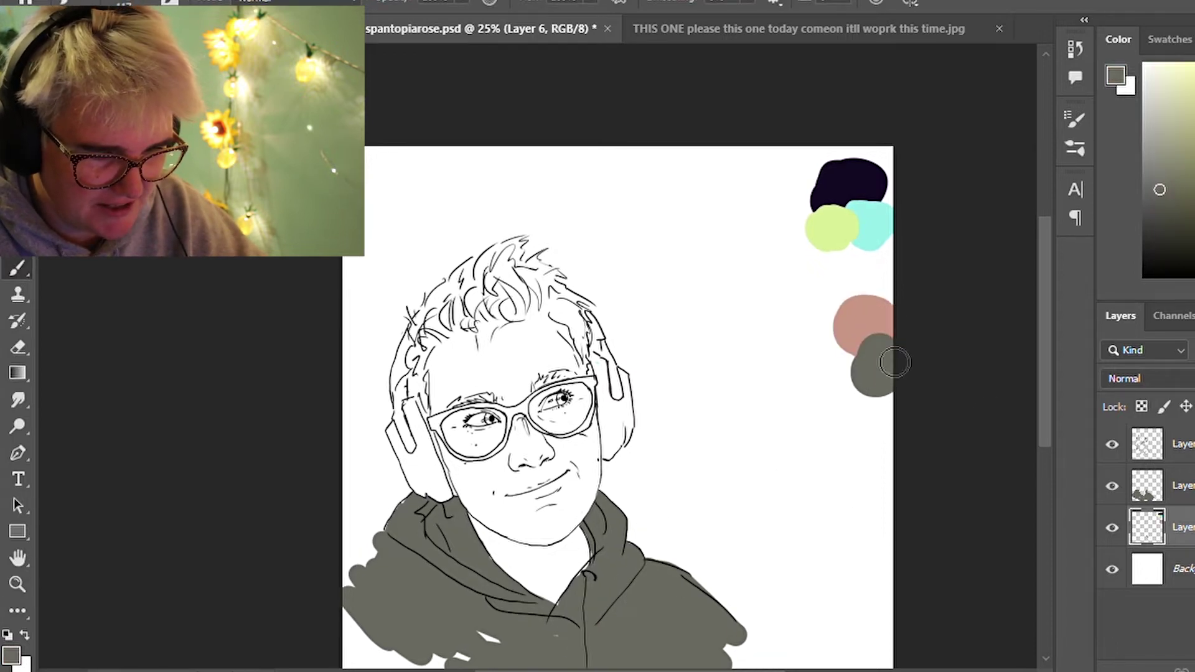
Create a new skin layer above the swatch layer and pick up the pink swatch colour
key(alt+bracketright)
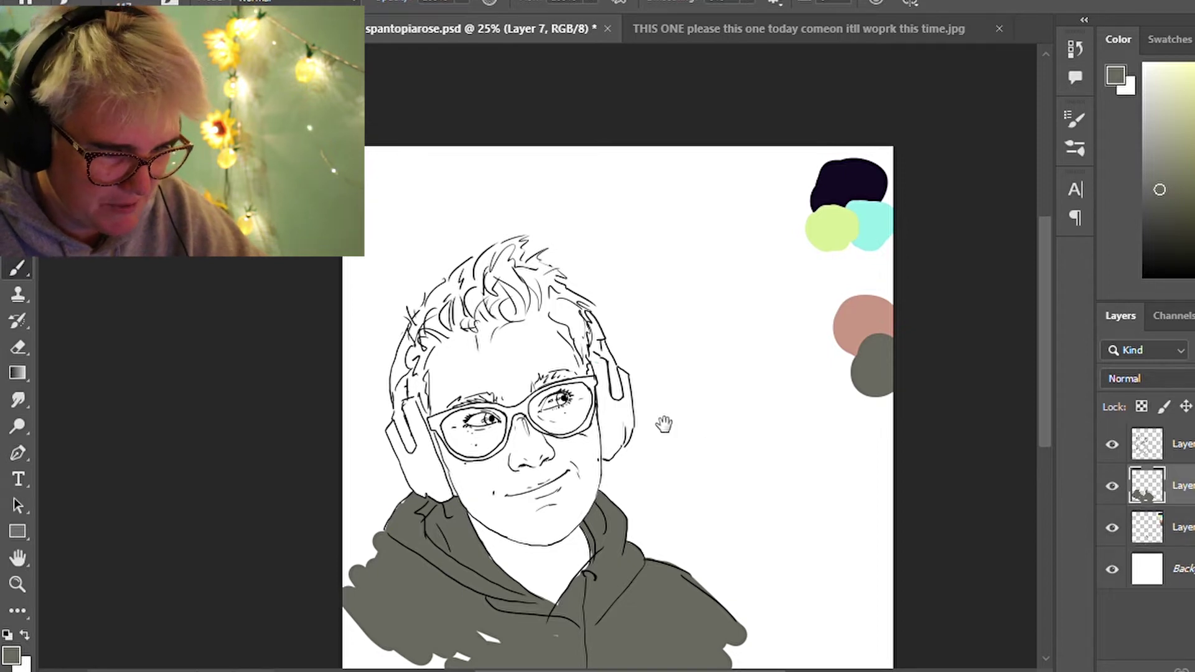
scroll(704, 427, down, 1)
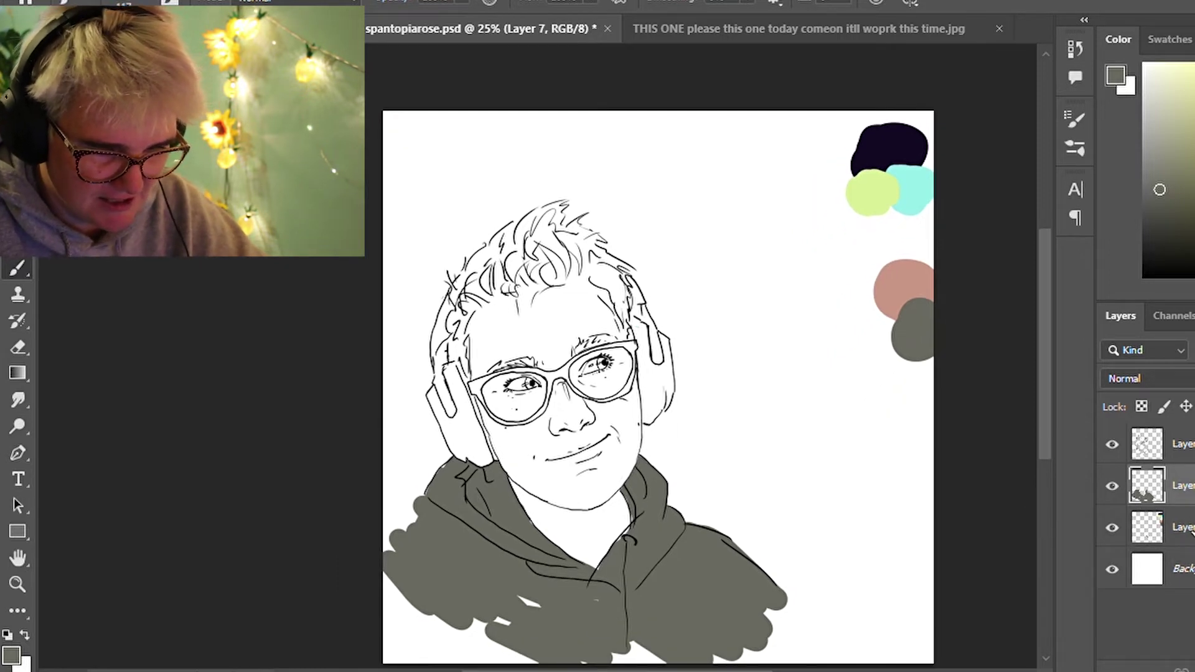
key(alt+bracketleft)
key(ctrl+shift+alt+n)
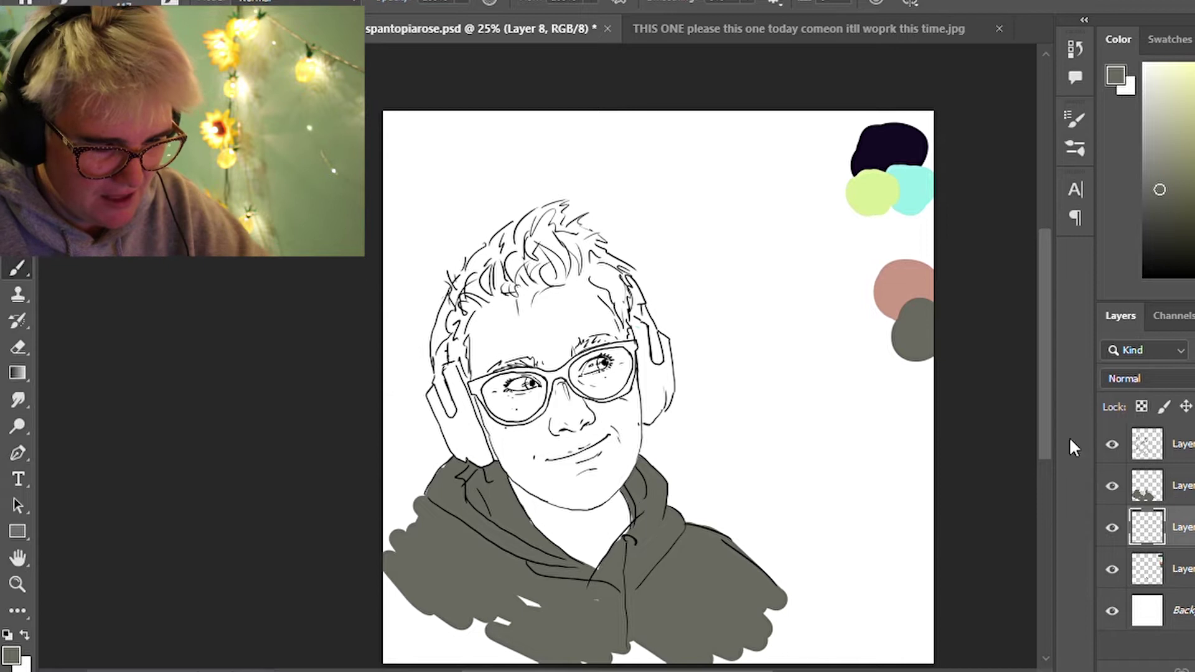
alt+click(903, 290)
Brush flat pink over the face, cheek, forehead, chin and neck
mouse_move(577, 376)
mouse_down()
mouse_move(530, 435)
mouse_move(498, 430)
mouse_up()
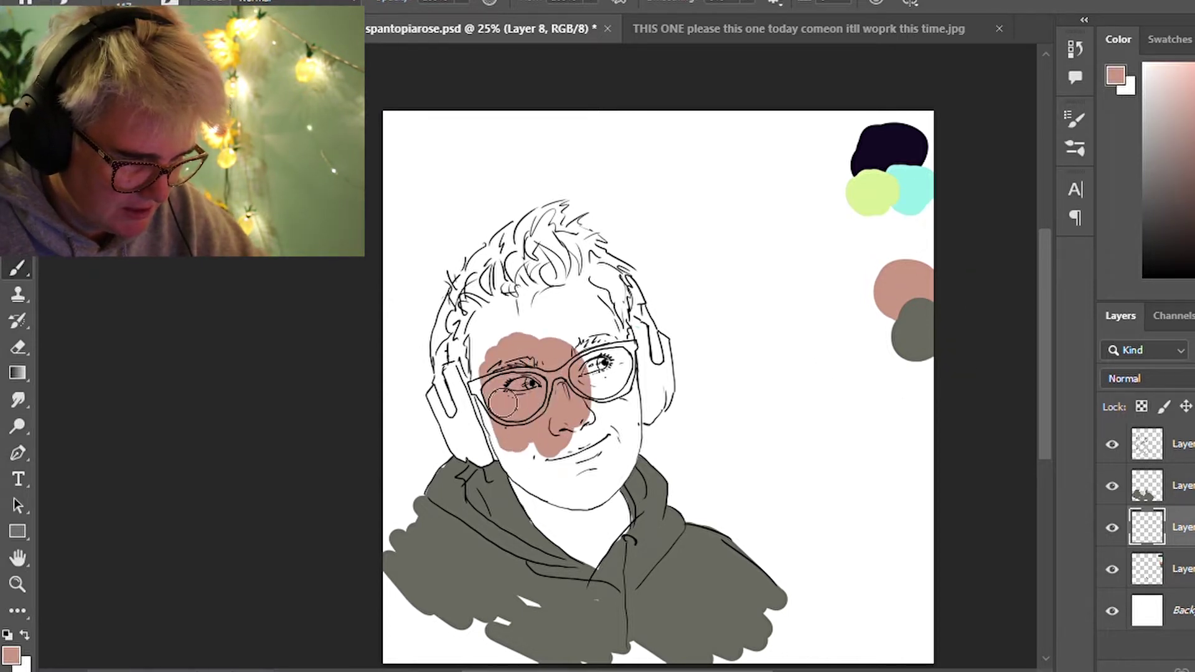
drag(537, 514, 629, 516)
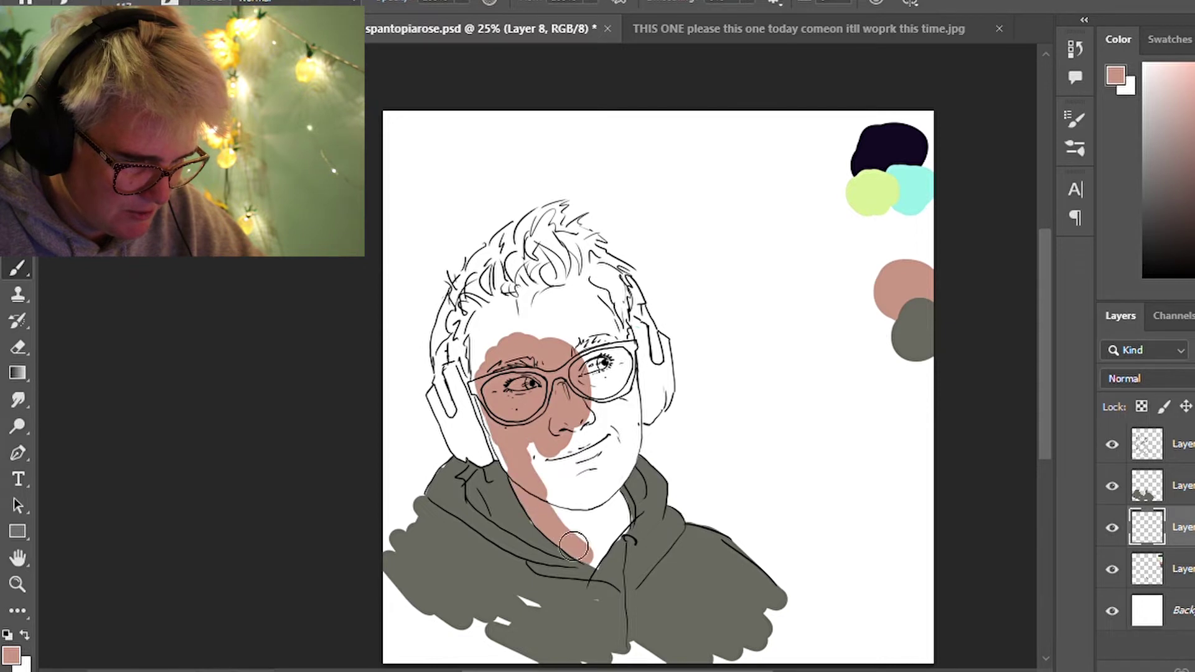
mouse_move(554, 476)
mouse_down()
mouse_move(616, 436)
mouse_move(621, 454)
mouse_move(622, 373)
mouse_move(576, 352)
mouse_move(560, 286)
mouse_move(623, 351)
mouse_up()
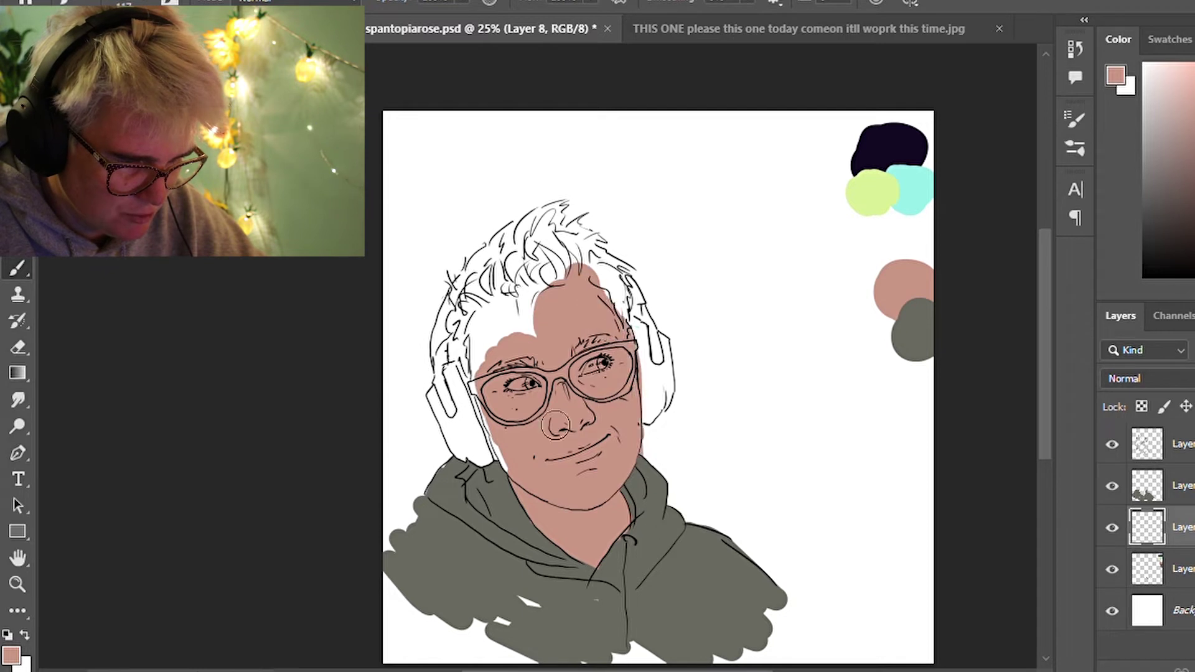
drag(530, 310, 498, 353)
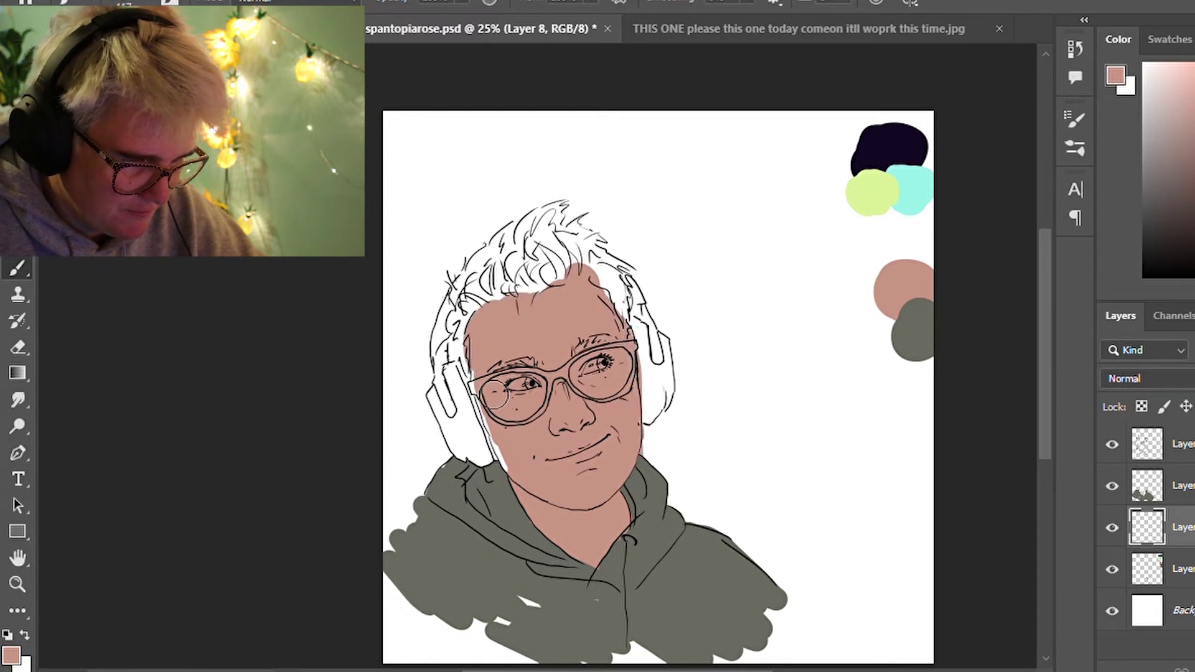
drag(493, 416, 597, 387)
key(b)
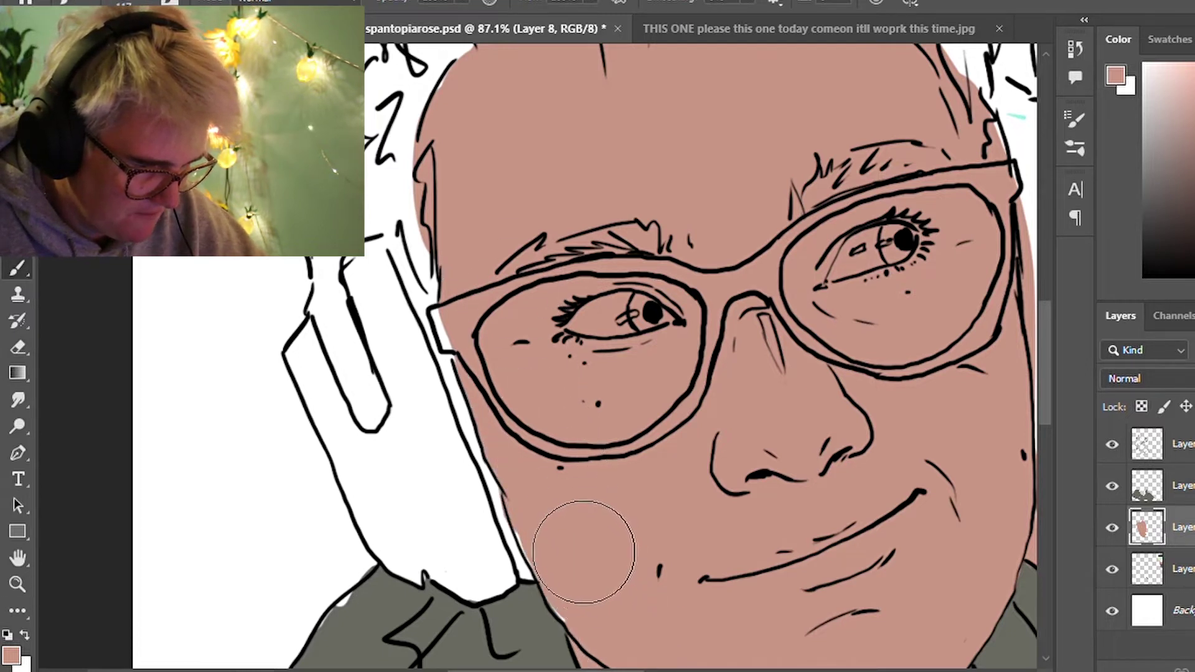
Zoom out to the whole head and pick a light grey from the Color panel for the eye whites
key(z)
scroll(729, 377, down, 5)
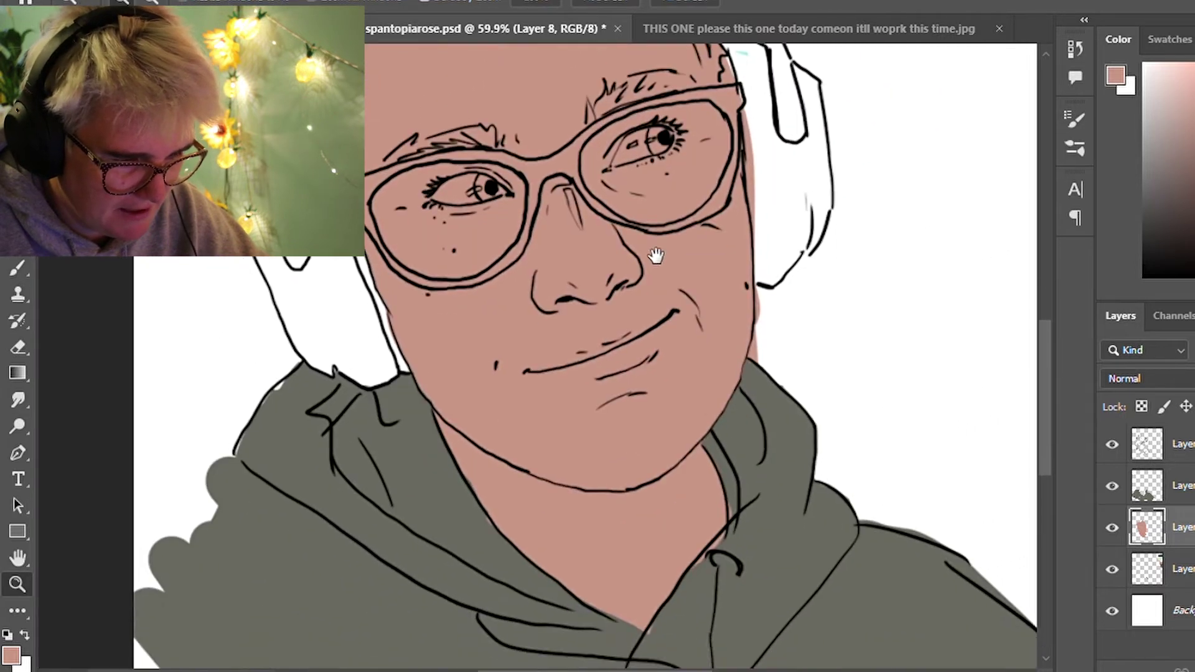
scroll(657, 255, down, 2)
drag(622, 236, 614, 323)
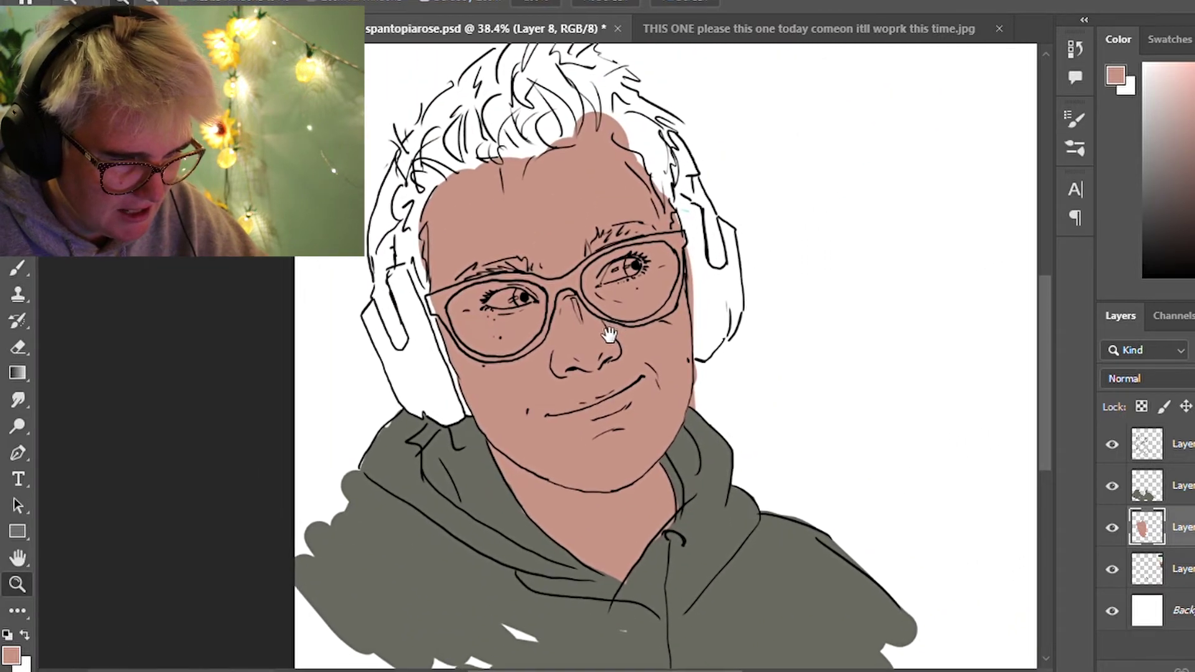
key(b)
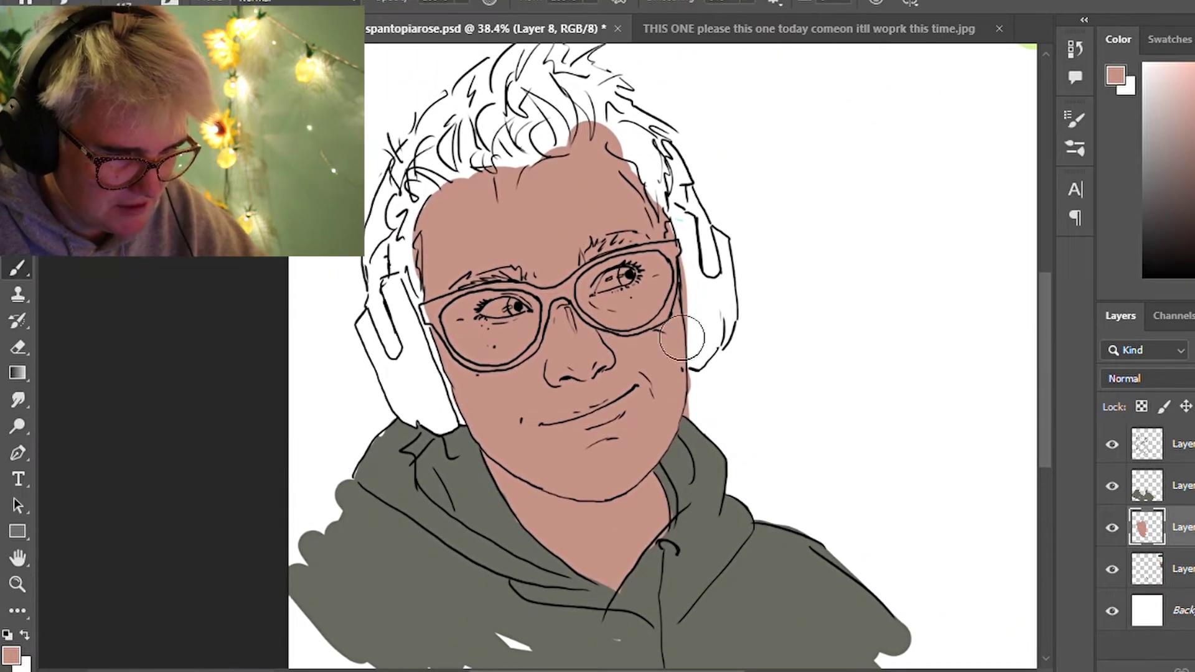
alt+click(809, 558)
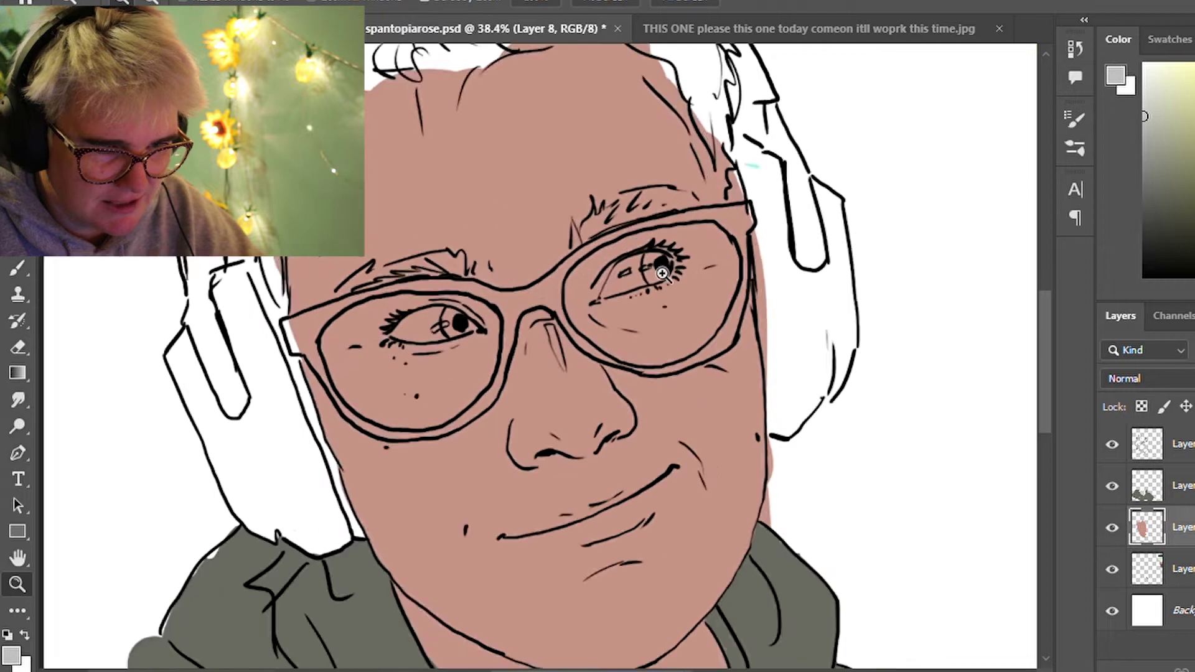
scroll(654, 316, up, 3)
scroll(653, 315, up, 2)
Paint light grey into the whites of both eyes
drag(707, 308, 687, 317)
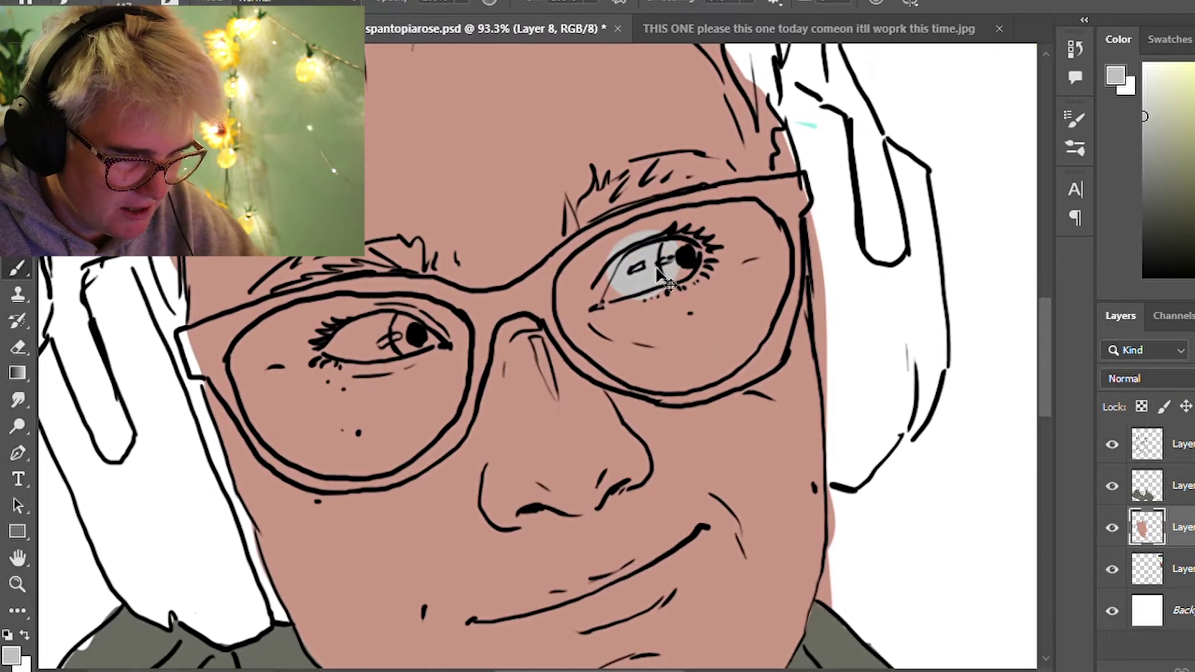
key(ctrl+z)
drag(641, 283, 651, 251)
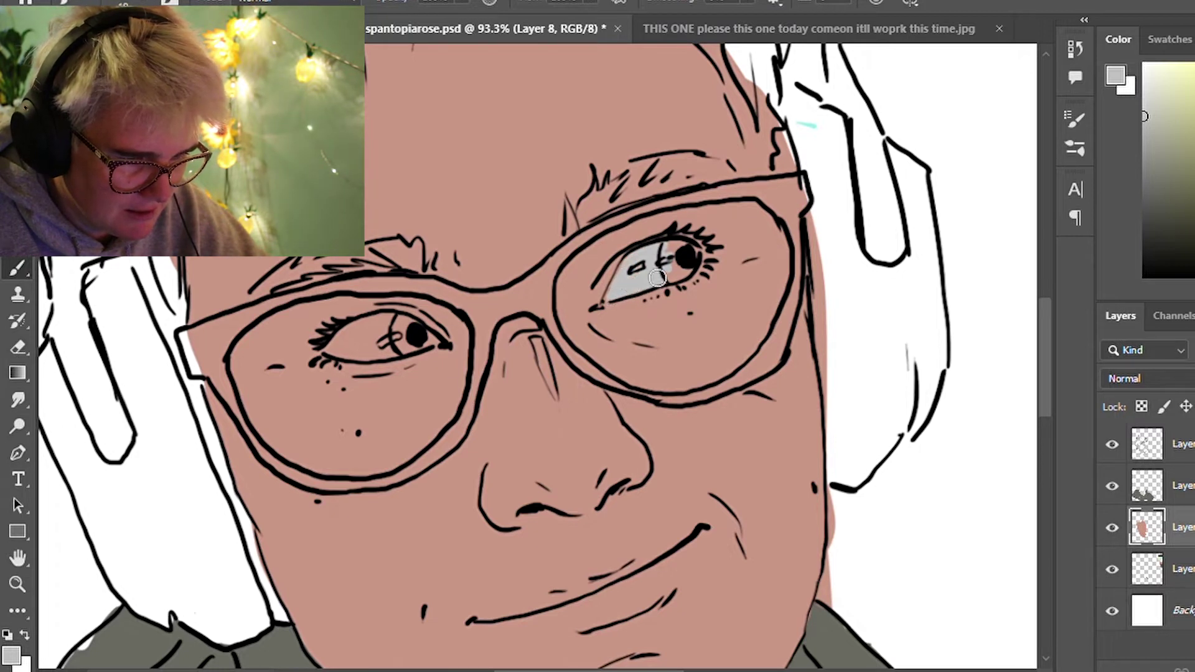
drag(369, 337, 385, 344)
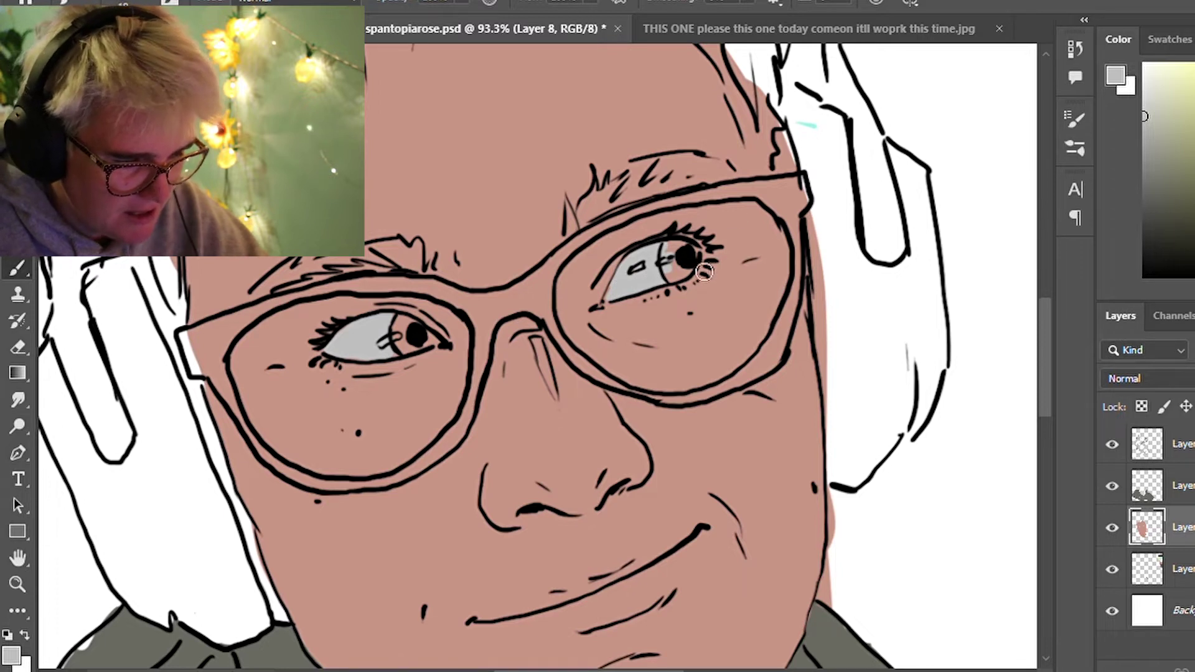
Erase small white catchlights into both pupils and zoom back out
key(e)
drag(688, 264, 679, 274)
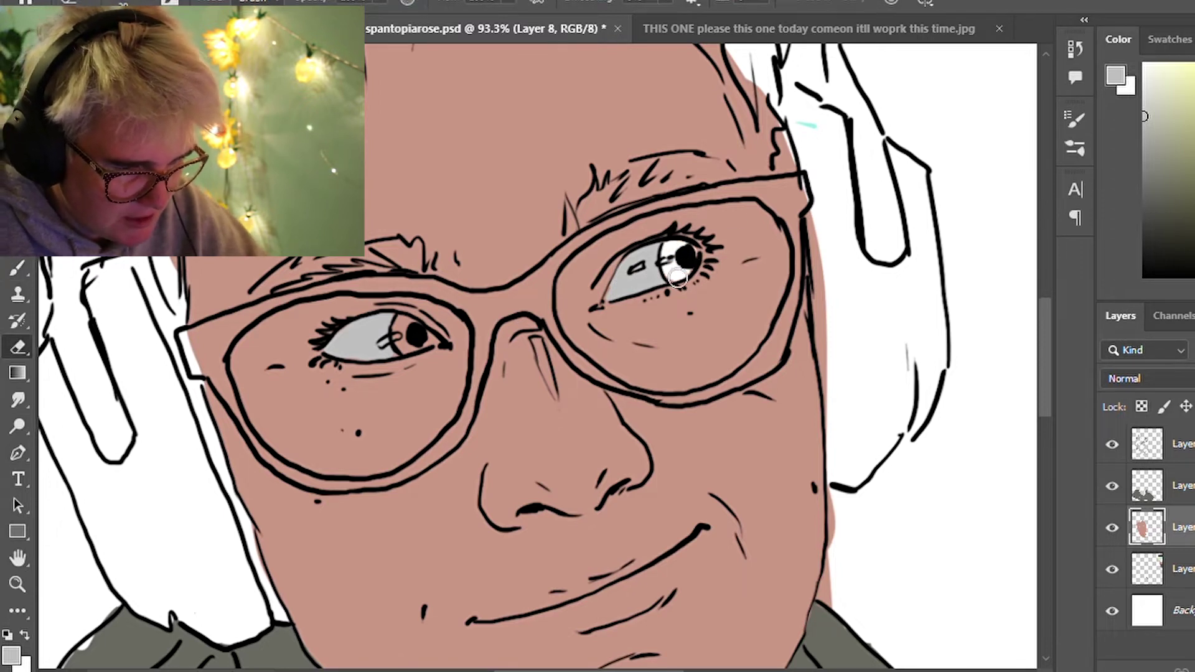
drag(411, 334, 421, 341)
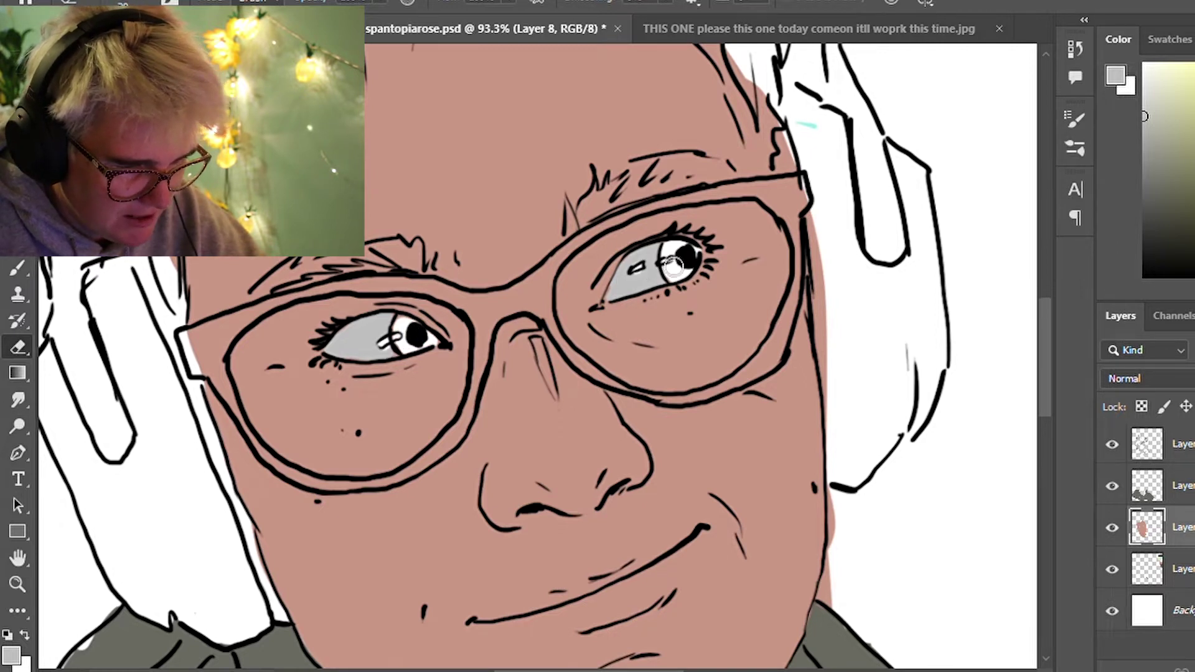
key(z)
scroll(647, 311, down, 5)
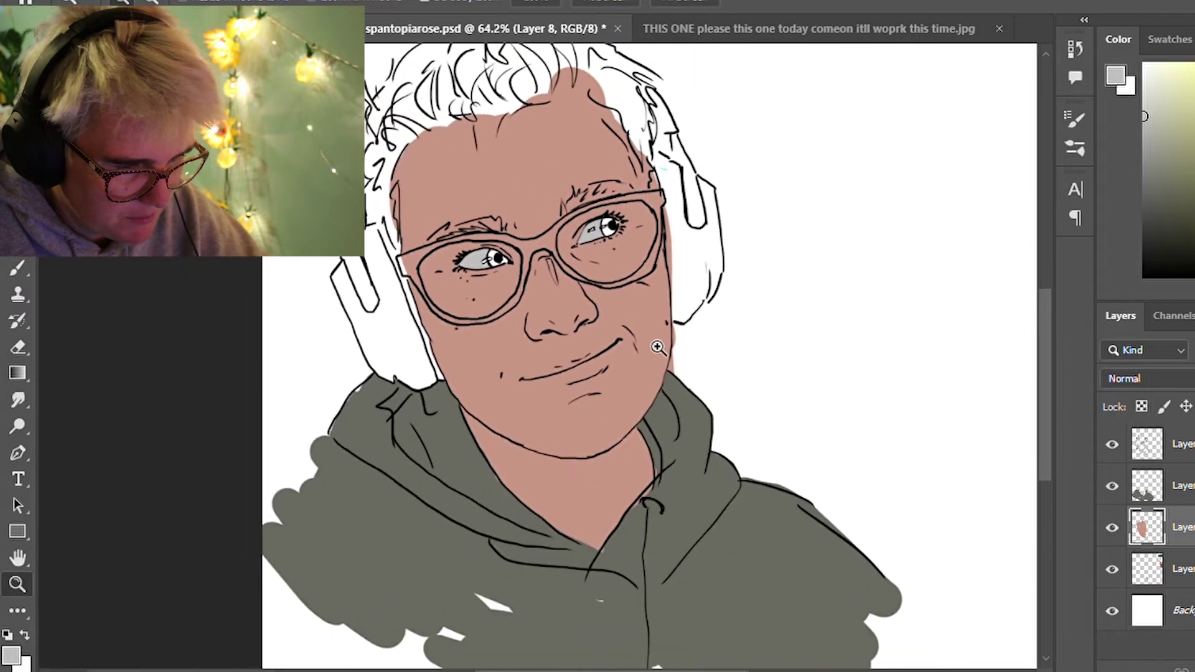
Sample a light tan from the reference photo's hair and dab it beside the canvas swatches
scroll(659, 257, down, 1)
drag(627, 275, 622, 368)
scroll(688, 298, down, 1)
mouse_move(688, 299)
mouse_down()
mouse_move(631, 314)
mouse_move(643, 311)
mouse_up()
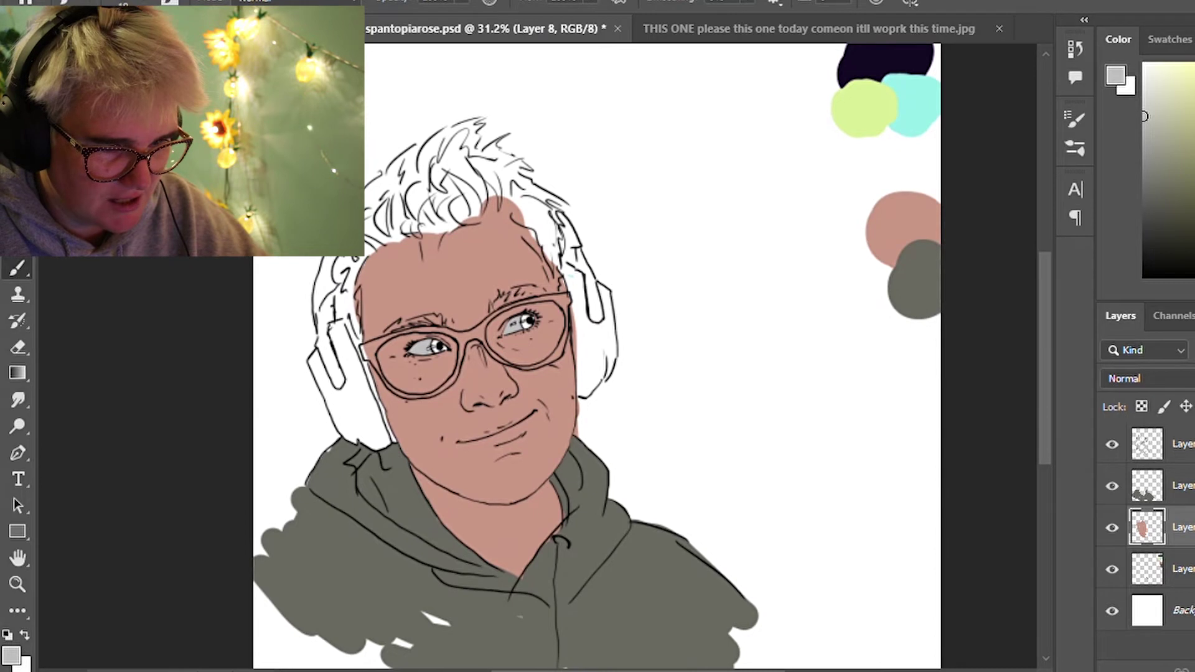
key(ctrl+Tab)
alt+click(525, 229)
mouse_move(525, 229)
mouse_down()
mouse_move(488, 214)
mouse_move(587, 238)
mouse_up()
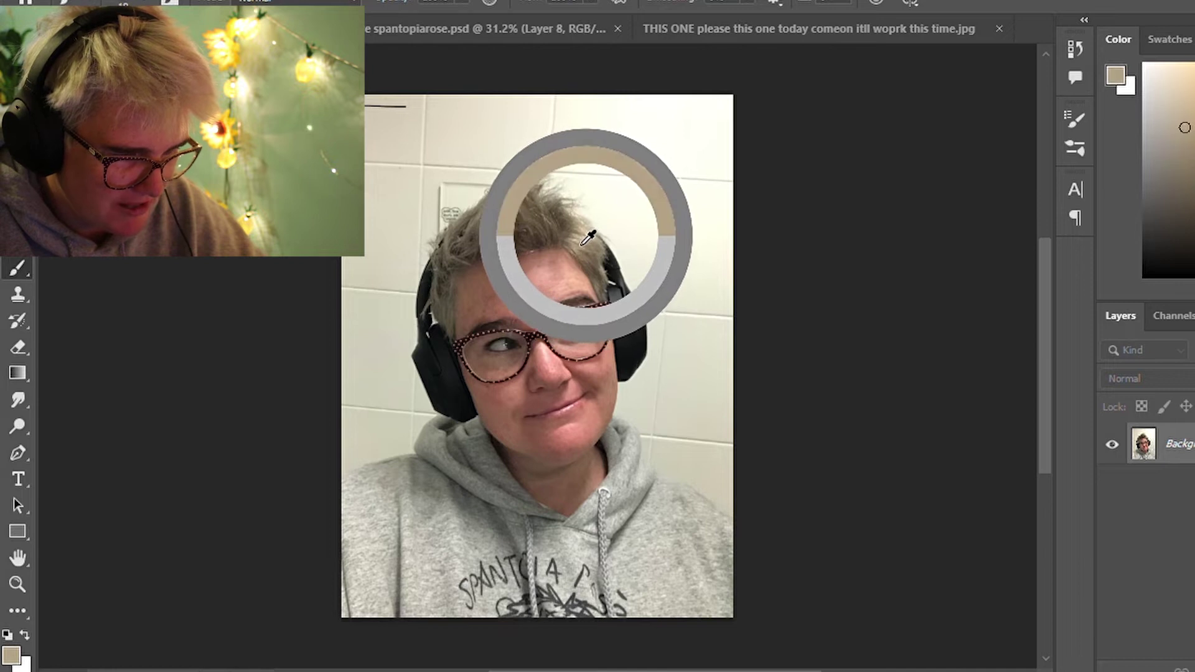
drag(587, 238, 593, 242)
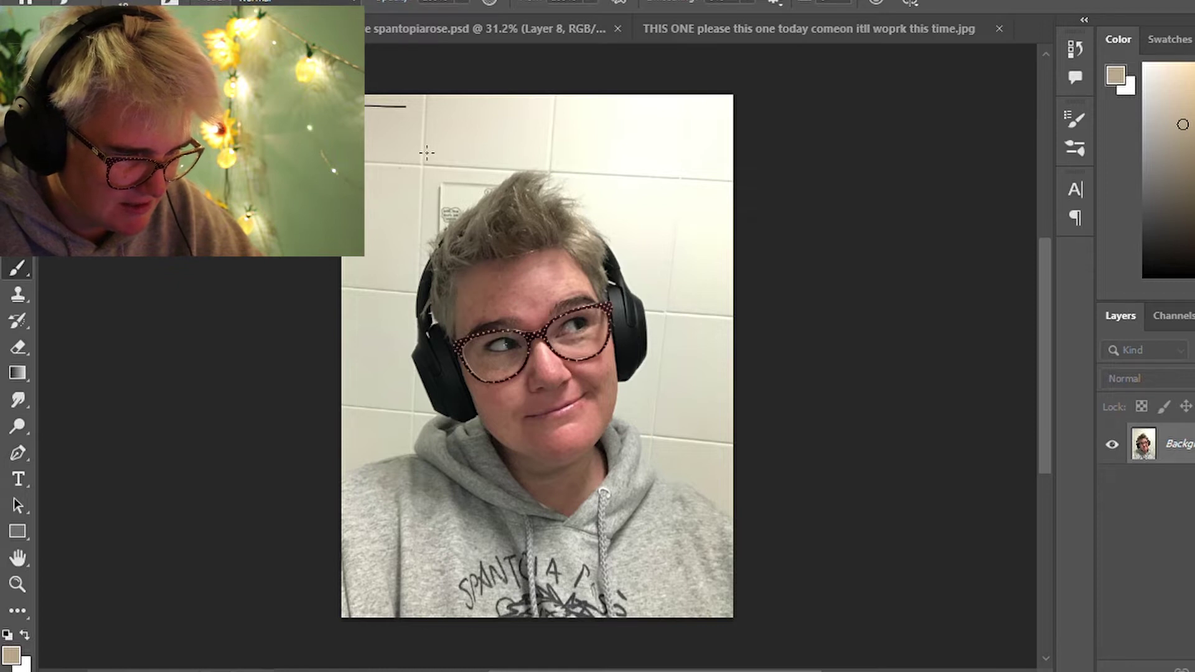
click(373, 28)
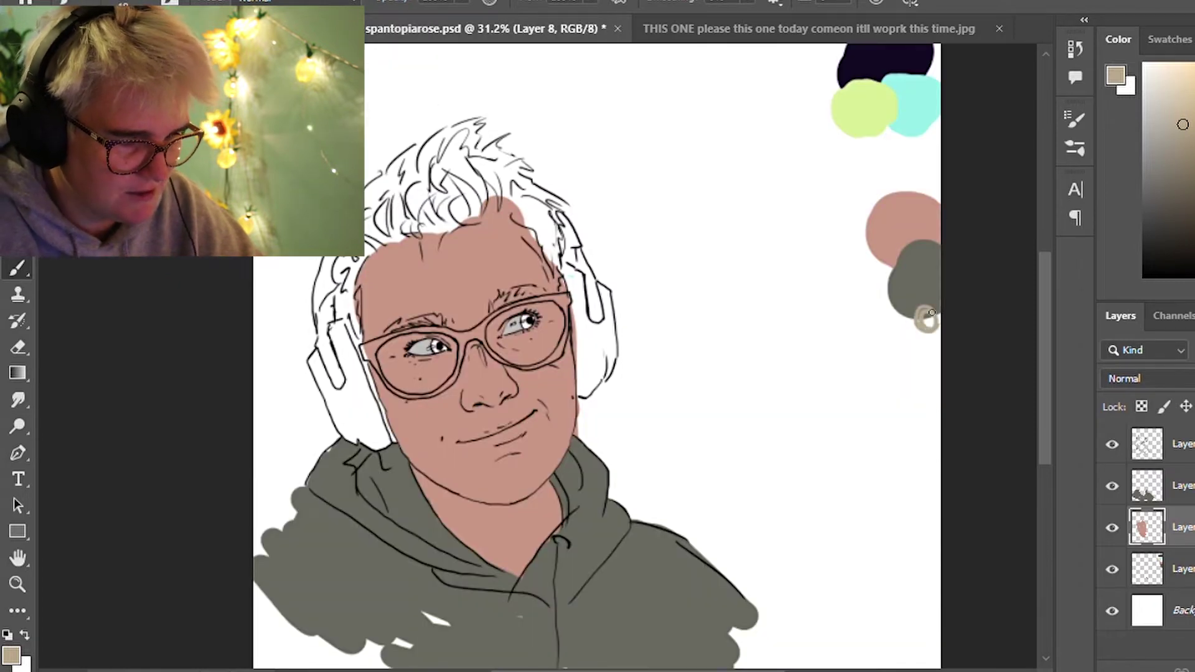
click(927, 320)
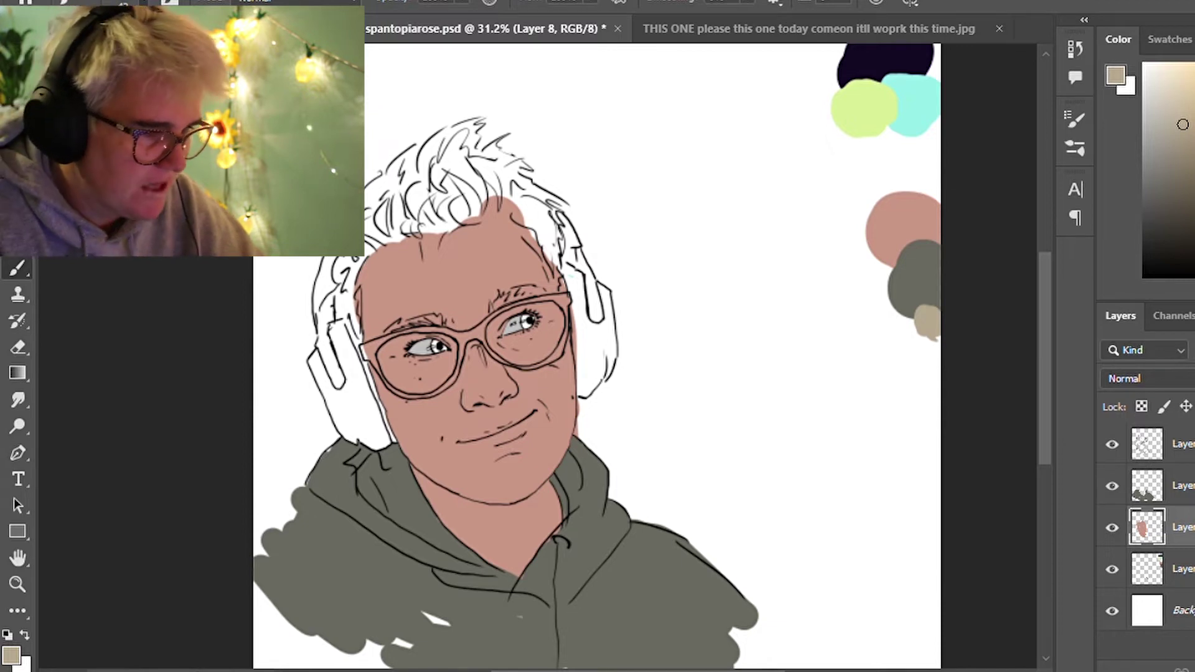
Paint tan into the left side of the hair, zooming in on the hair and face
mouse_move(420, 203)
mouse_down()
mouse_move(425, 231)
mouse_move(462, 211)
mouse_up()
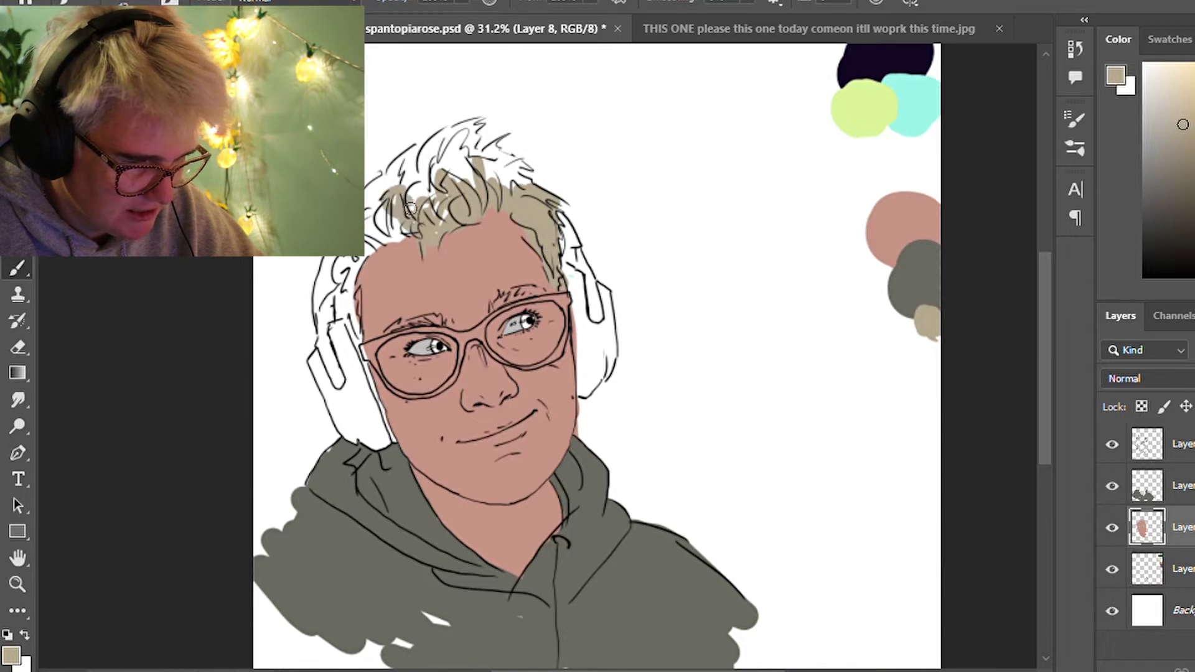
mouse_move(383, 227)
mouse_down()
mouse_move(371, 206)
mouse_move(386, 174)
mouse_up()
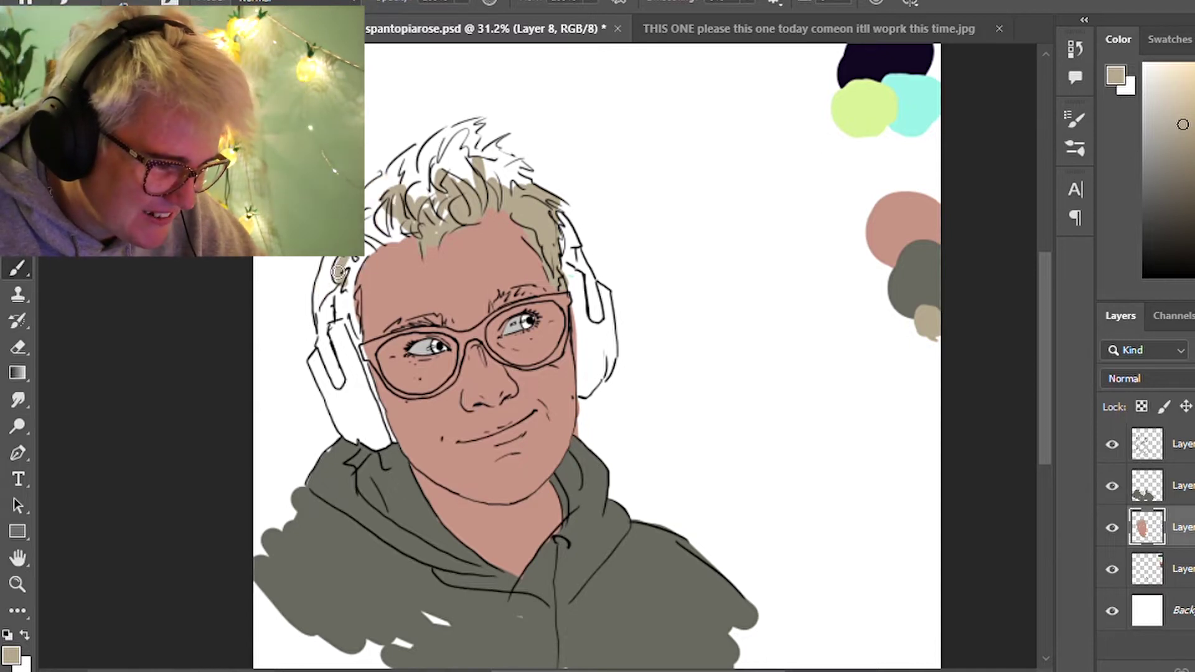
key(z)
mouse_move(323, 271)
mouse_down()
mouse_move(407, 257)
mouse_move(330, 430)
mouse_move(398, 374)
mouse_move(429, 461)
mouse_move(414, 293)
mouse_move(384, 261)
mouse_move(435, 156)
mouse_move(523, 125)
mouse_move(464, 210)
mouse_up()
key(b)
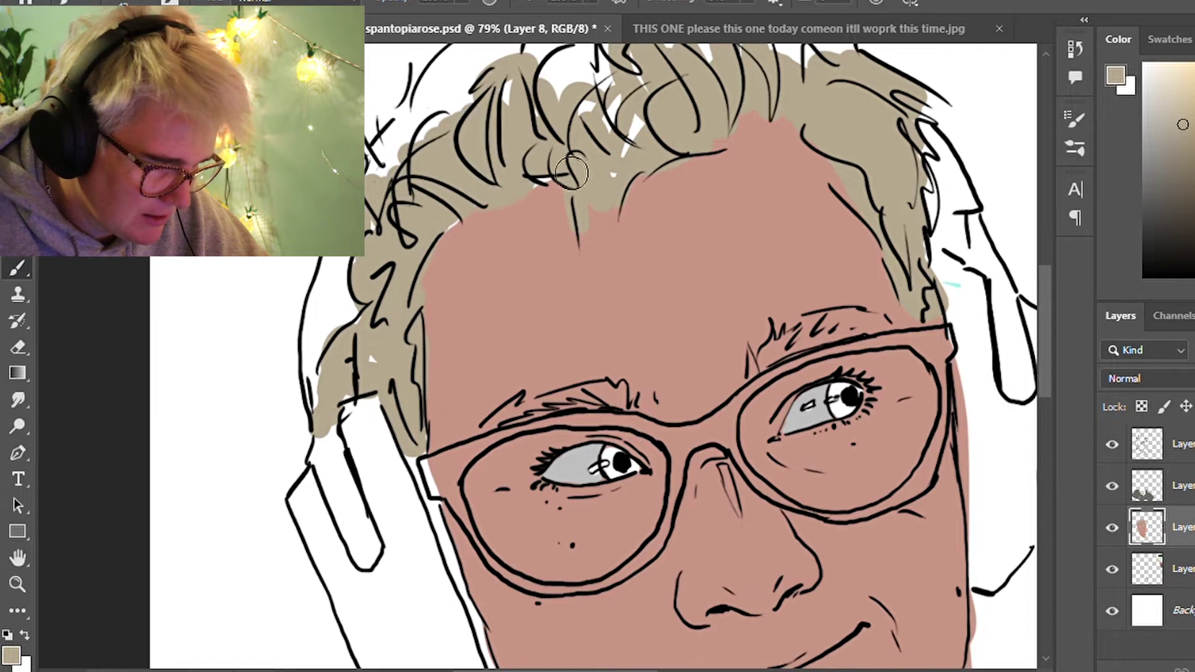
mouse_move(613, 99)
mouse_down()
mouse_move(632, 191)
mouse_move(592, 124)
mouse_move(548, 106)
mouse_move(498, 125)
mouse_move(488, 162)
mouse_move(454, 199)
mouse_move(485, 187)
mouse_move(411, 261)
mouse_move(421, 253)
mouse_up()
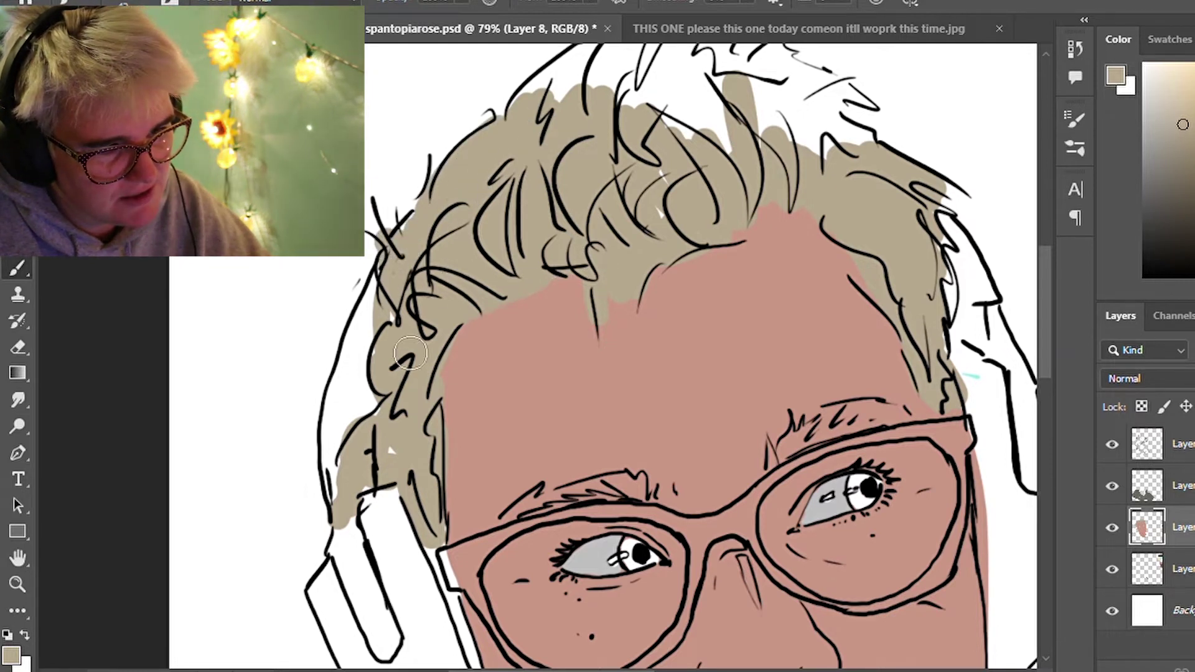
drag(615, 174, 500, 330)
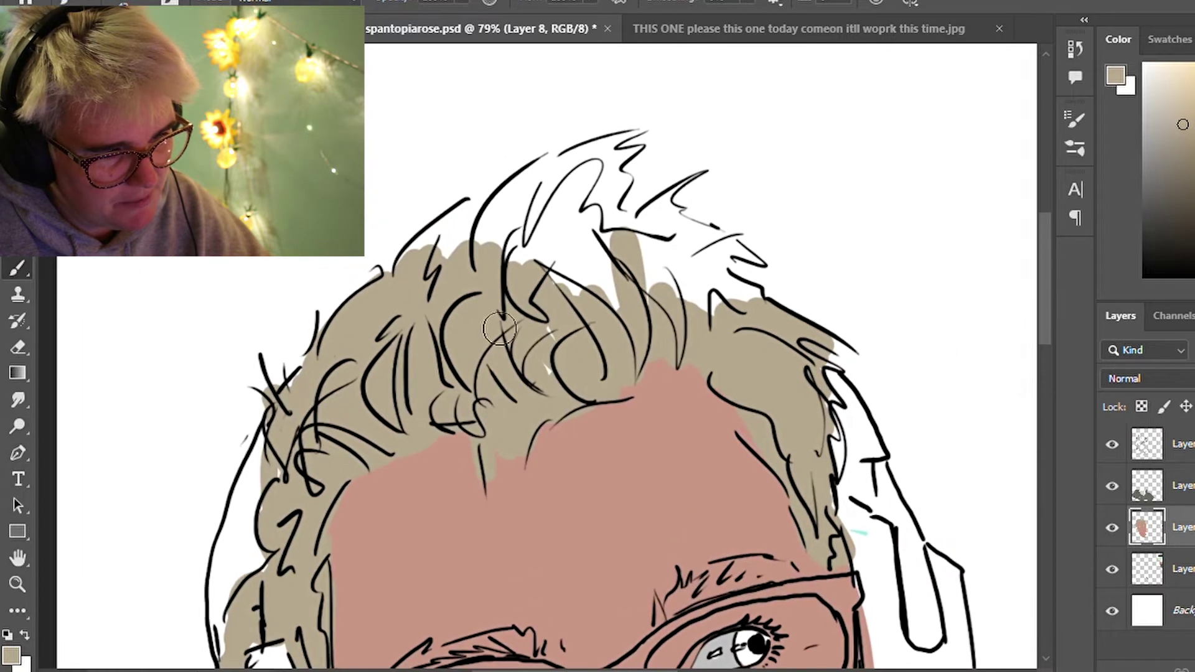
Fill the top and right-side hair gaps with tan, then pick a dark eyebrow colour
mouse_move(535, 254)
mouse_down()
mouse_move(573, 175)
mouse_move(523, 186)
mouse_move(492, 249)
mouse_move(474, 232)
mouse_move(436, 256)
mouse_move(573, 292)
mouse_move(660, 298)
mouse_move(683, 261)
mouse_move(688, 194)
mouse_move(622, 212)
mouse_move(597, 180)
mouse_move(633, 157)
mouse_move(602, 198)
mouse_up()
mouse_move(708, 314)
mouse_down()
mouse_move(734, 249)
mouse_move(777, 371)
mouse_up()
drag(900, 446, 761, 312)
drag(680, 282, 703, 335)
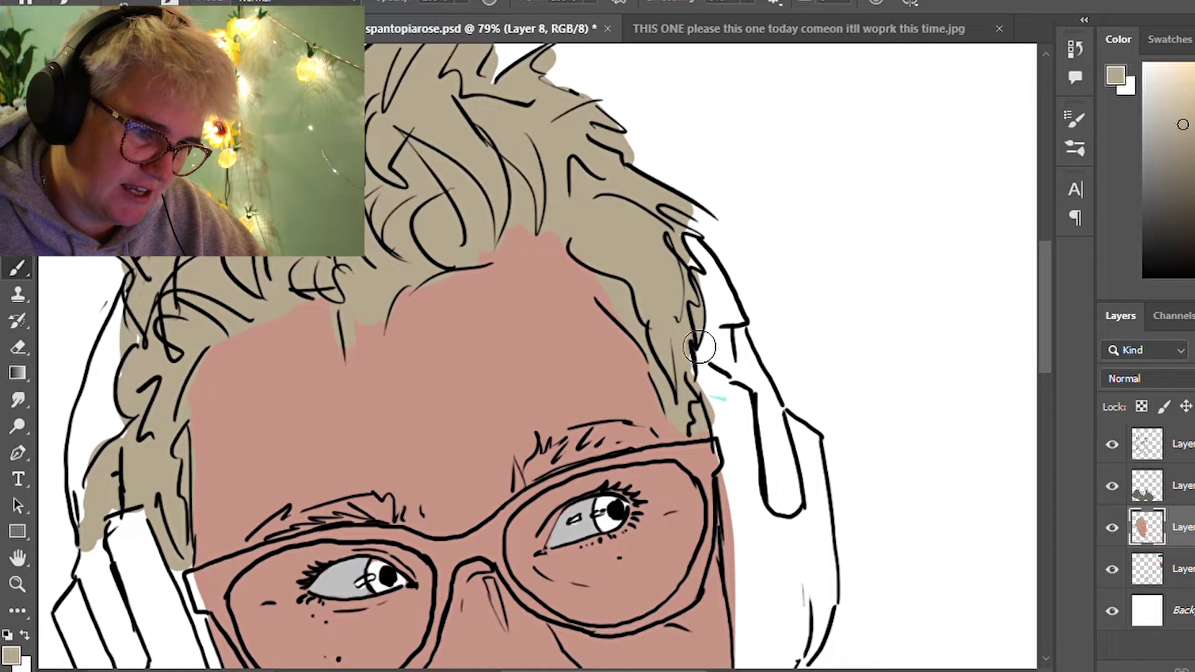
drag(710, 387, 676, 215)
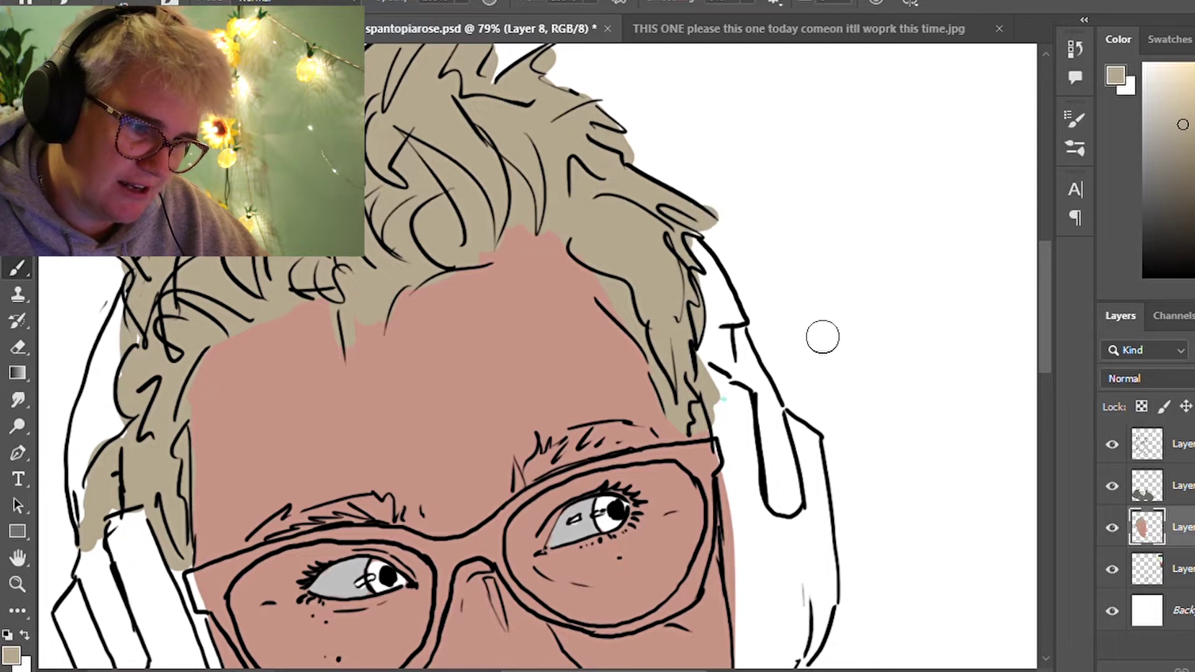
key(z)
drag(822, 340, 803, 340)
scroll(821, 340, down, 3)
mouse_move(1153, 174)
mouse_down()
mouse_move(1120, 207)
mouse_move(1144, 254)
mouse_up()
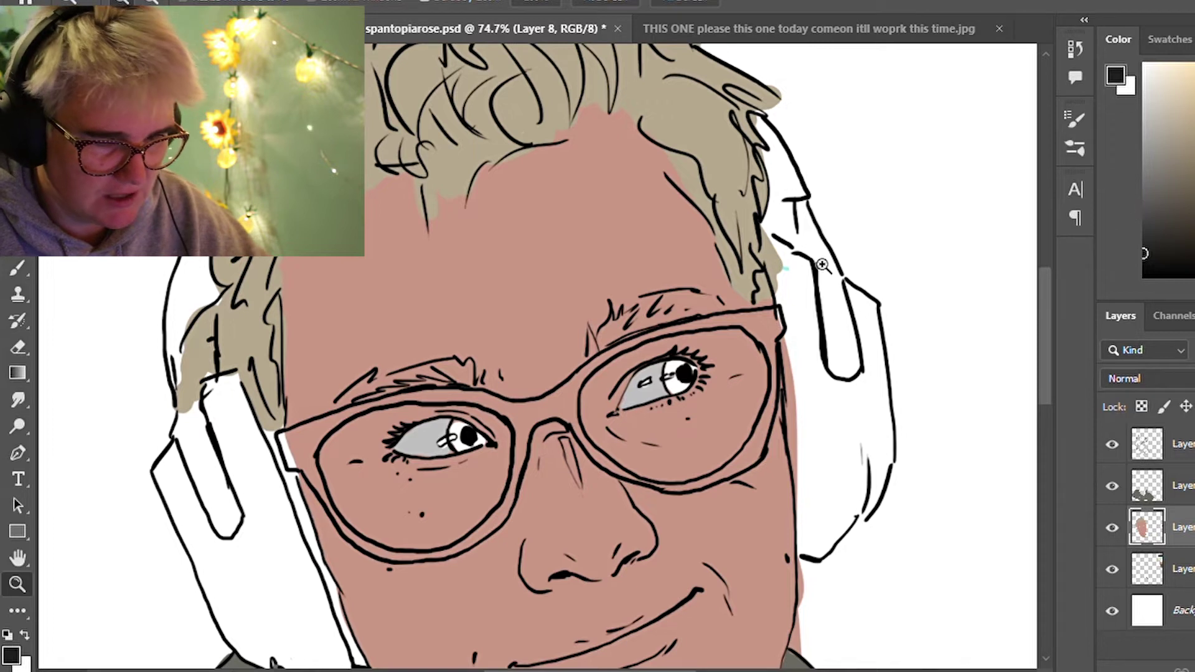
Paint the right eyebrow solid black, undoing an accidental eraser strip below it
key(b)
drag(633, 334, 680, 306)
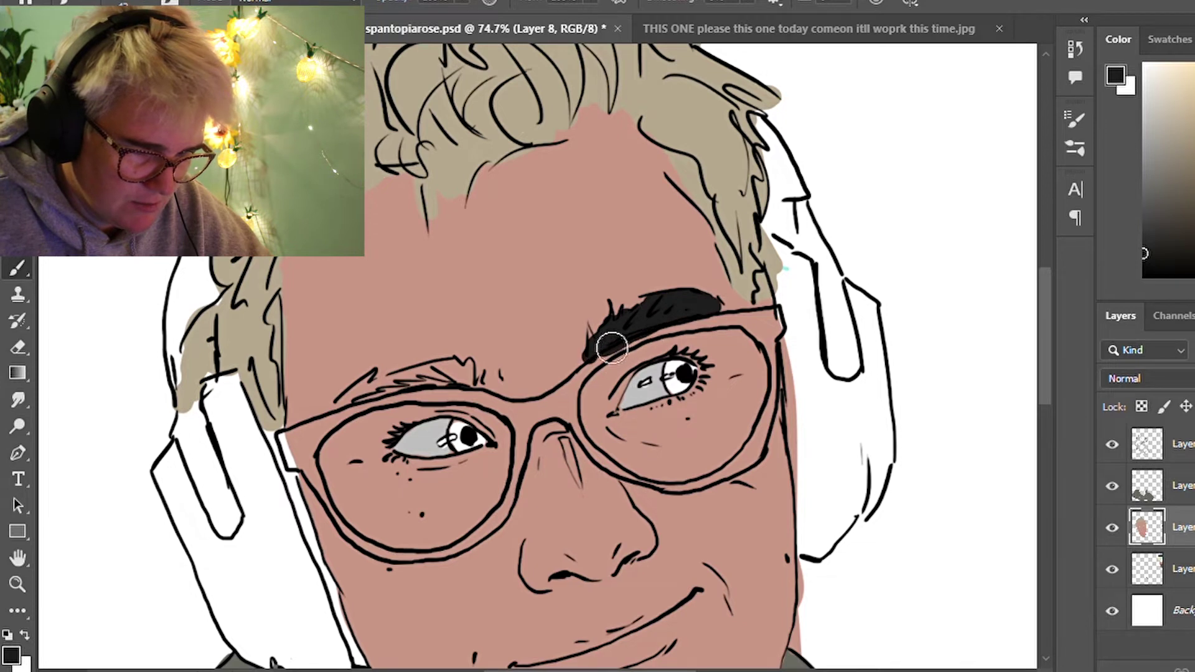
key(e)
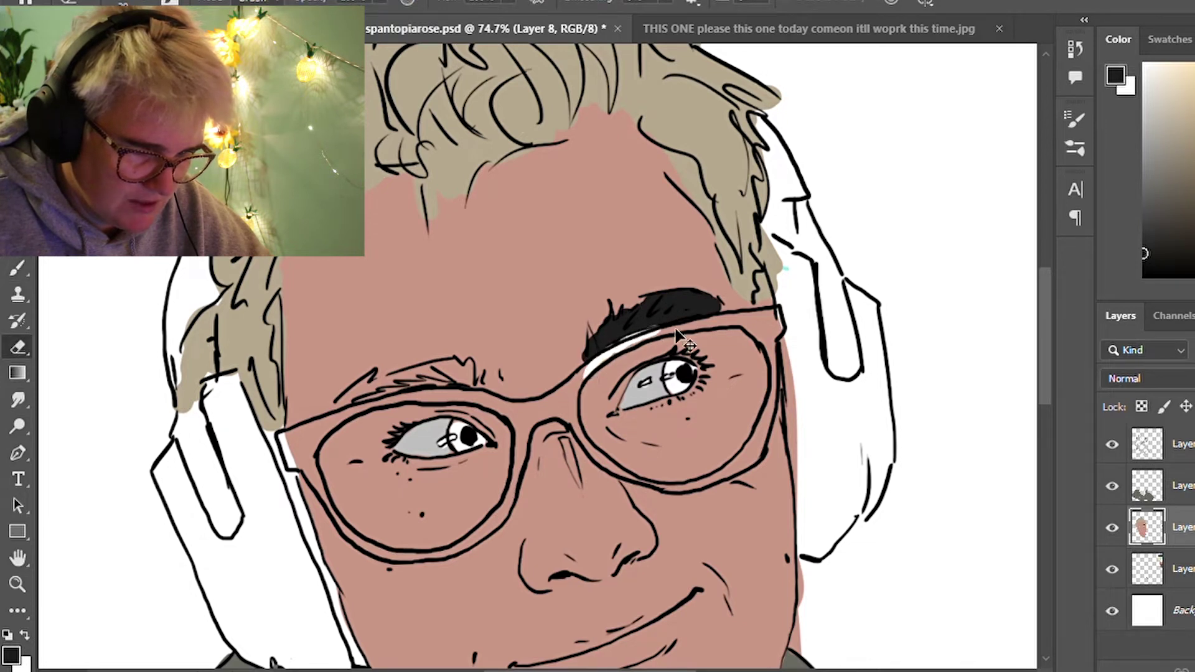
key(ctrl+z)
key(b)
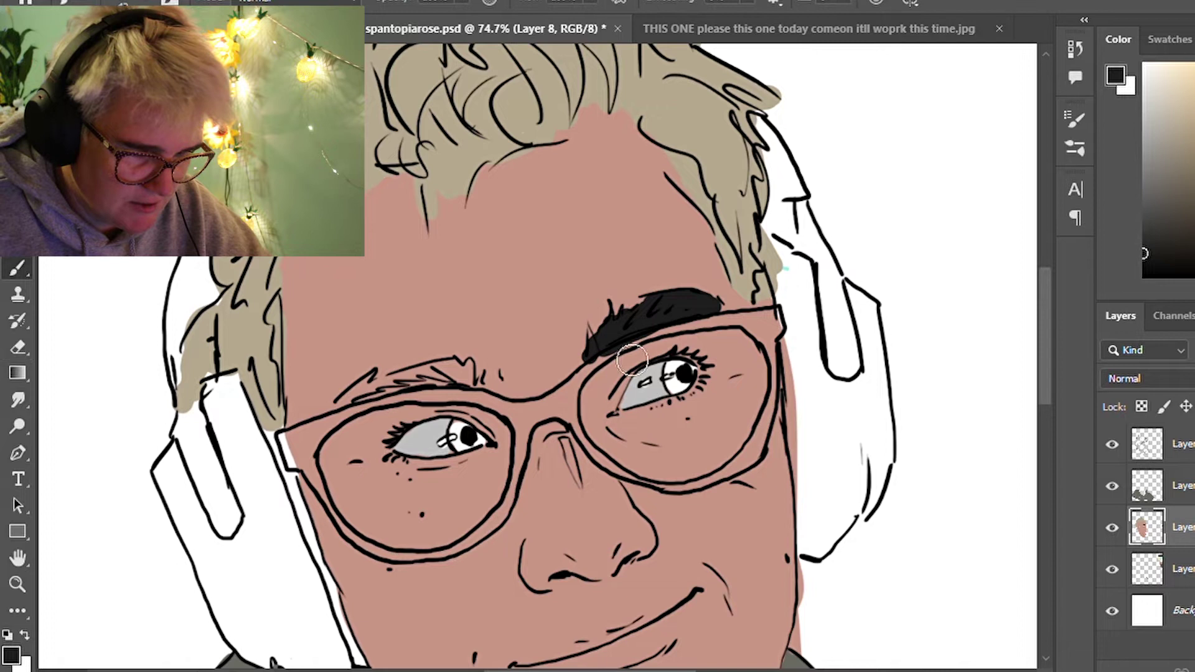
Sample black from the first eyebrow, paint the left eyebrow, then zoom out over the portrait
alt+click(564, 301)
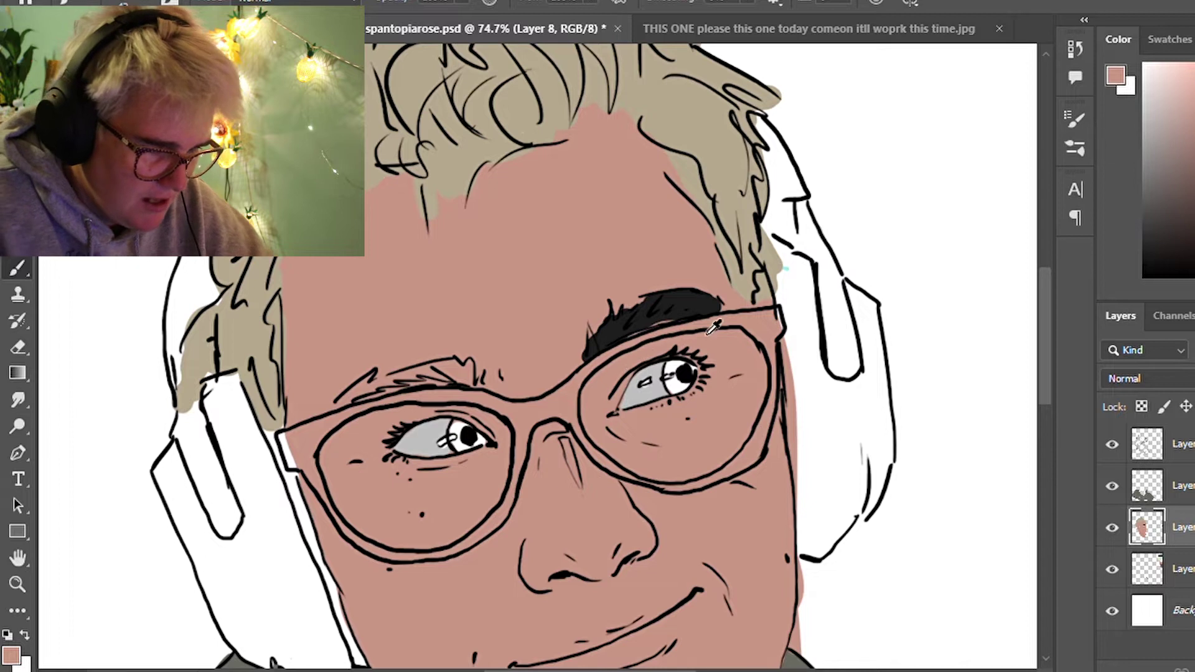
alt+click(648, 308)
mouse_move(333, 406)
mouse_down()
mouse_move(393, 378)
mouse_move(415, 396)
mouse_move(429, 386)
mouse_up()
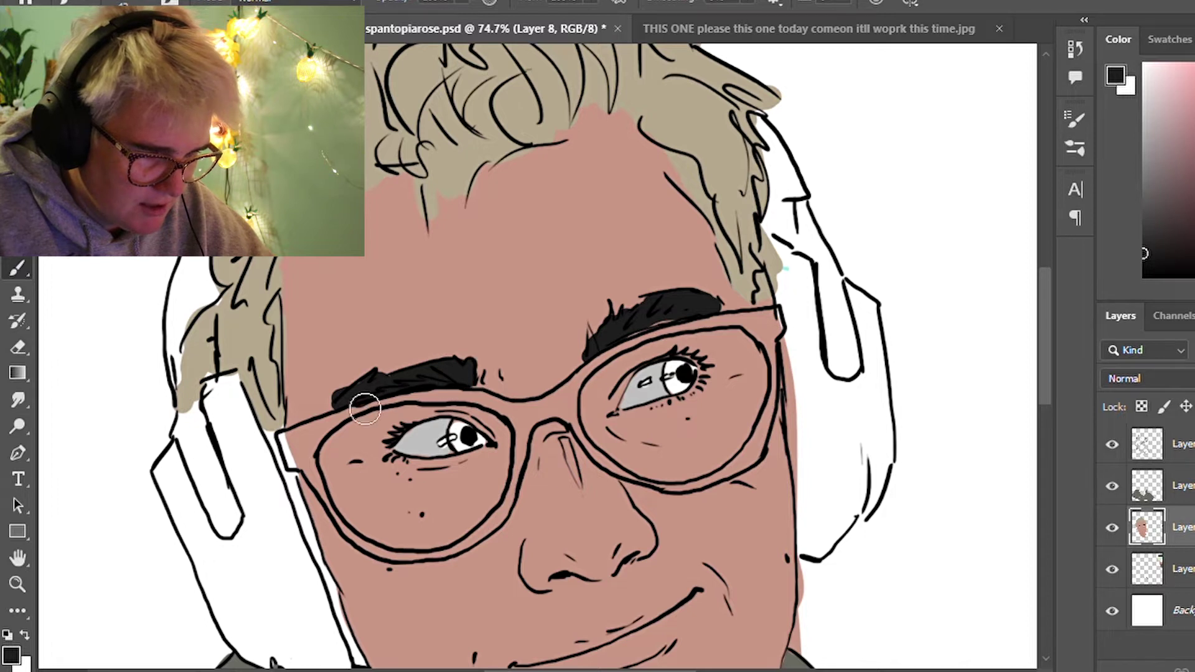
drag(543, 381, 508, 308)
scroll(595, 288, down, 3)
drag(596, 288, 623, 316)
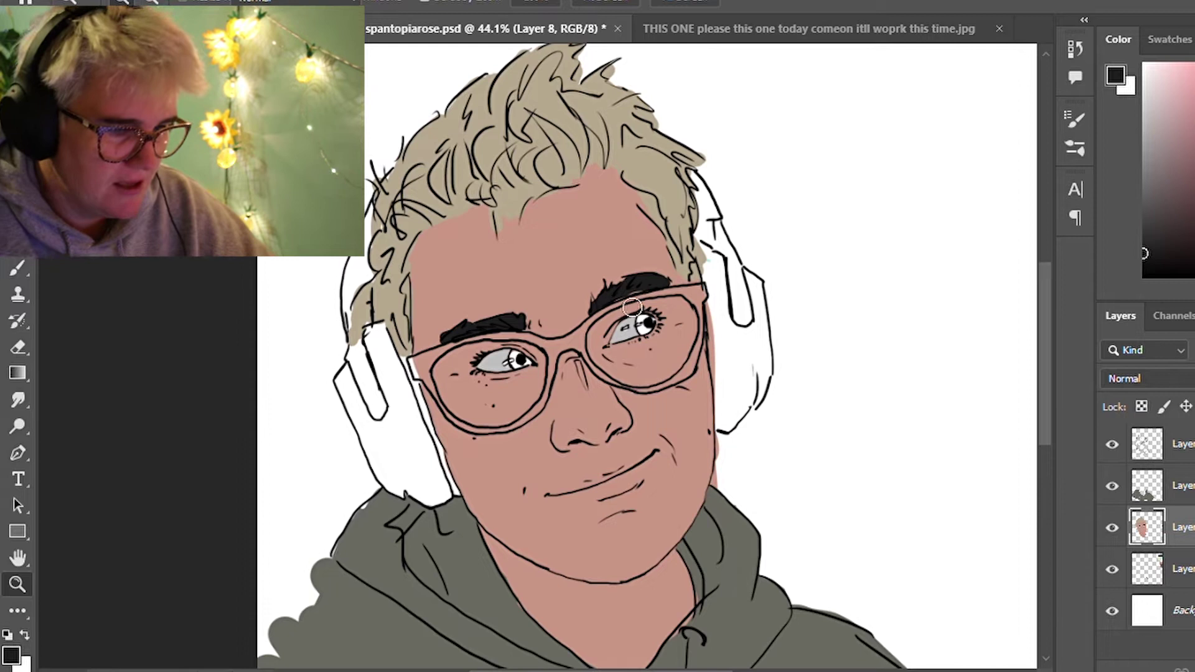
Bring the face back into view with the Brush, undoing a stray brush stroke
drag(776, 243, 456, 458)
key(b)
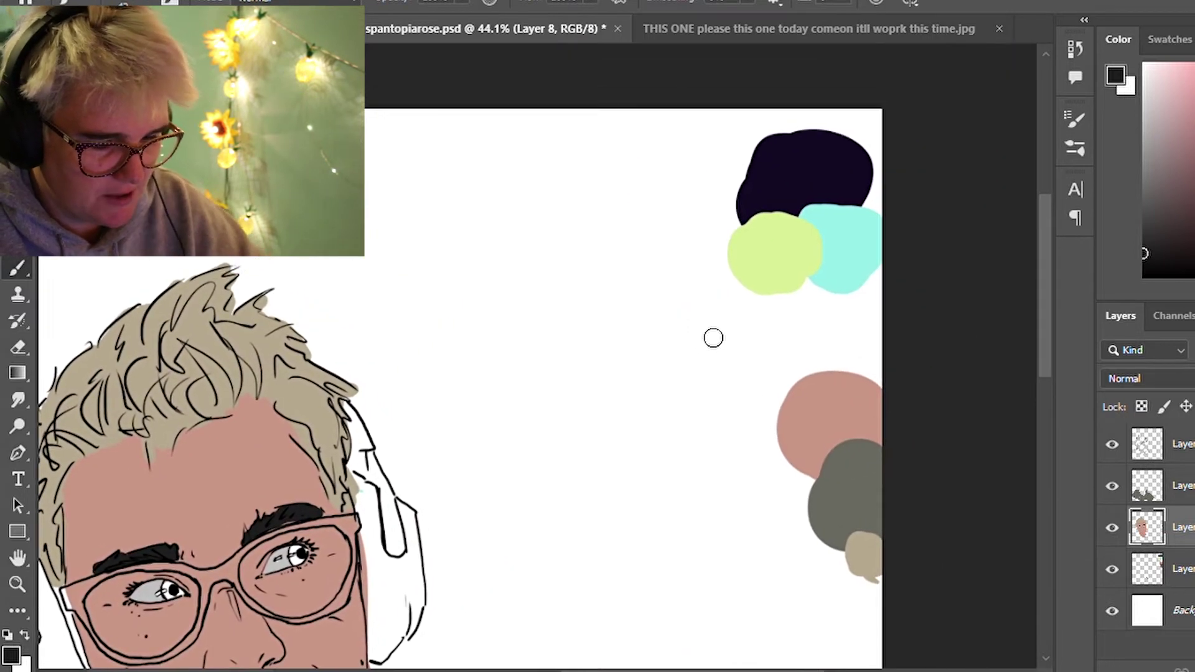
mouse_move(622, 316)
mouse_down()
mouse_move(766, 204)
mouse_move(835, 89)
mouse_up()
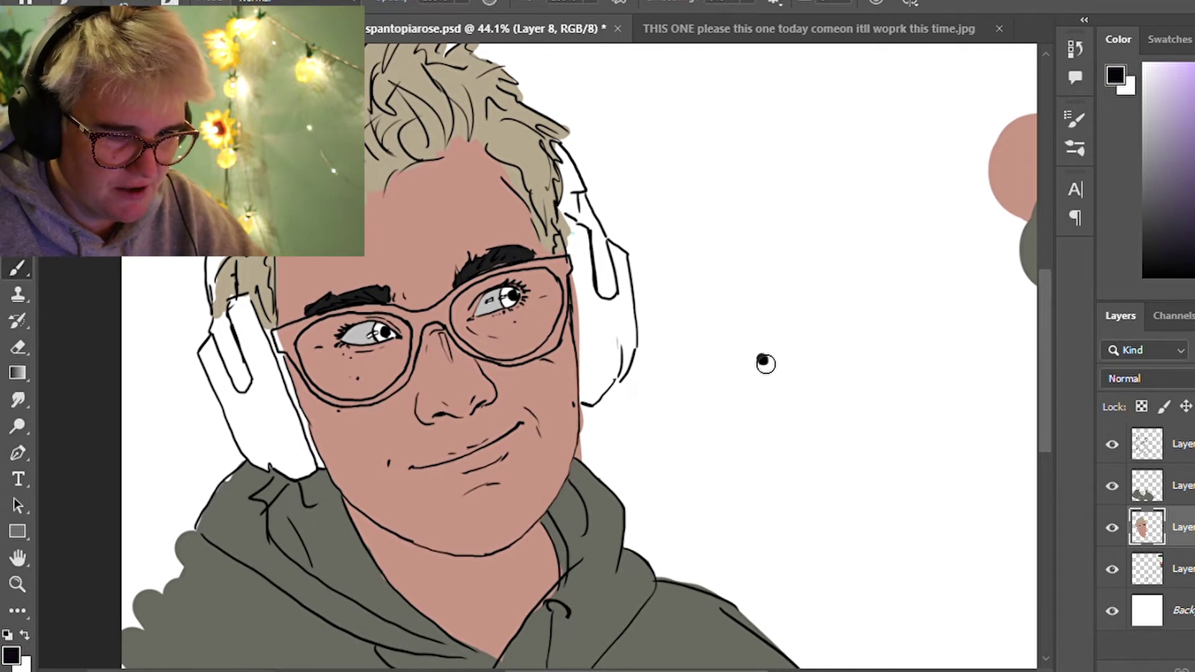
drag(765, 362, 809, 399)
key(ctrl+z)
key(z)
drag(435, 349, 543, 328)
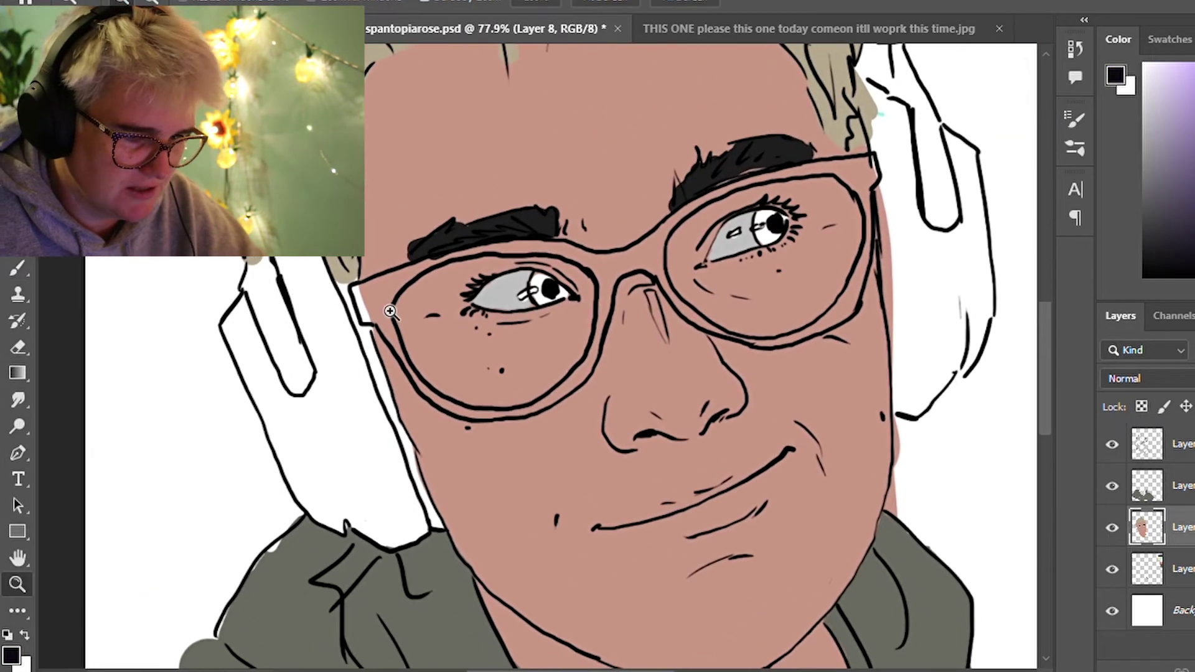
key(b)
Paint the left headphone band black, undo the strokes spreading toward the collar, and add a new layer
mouse_move(275, 288)
mouse_down()
mouse_move(293, 300)
mouse_move(280, 336)
mouse_move(264, 290)
mouse_move(330, 408)
mouse_move(339, 299)
mouse_move(315, 266)
mouse_move(342, 275)
mouse_move(449, 549)
mouse_up()
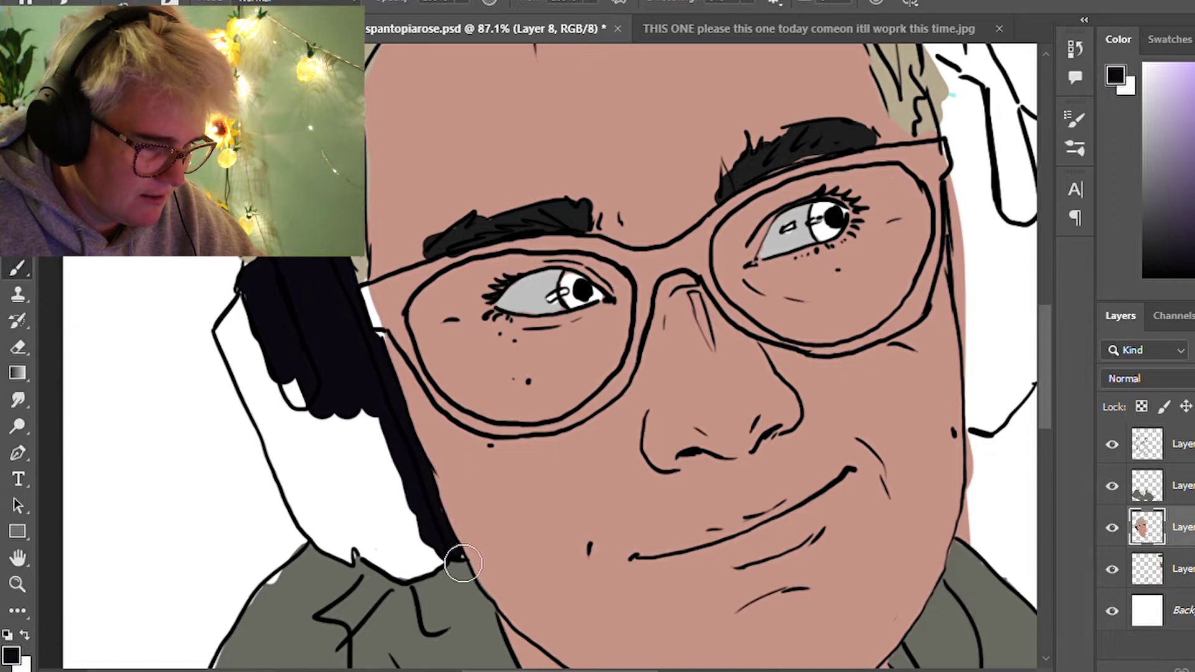
mouse_move(280, 305)
mouse_down()
mouse_move(243, 344)
mouse_move(274, 408)
mouse_move(278, 355)
mouse_move(373, 419)
mouse_move(280, 398)
mouse_up()
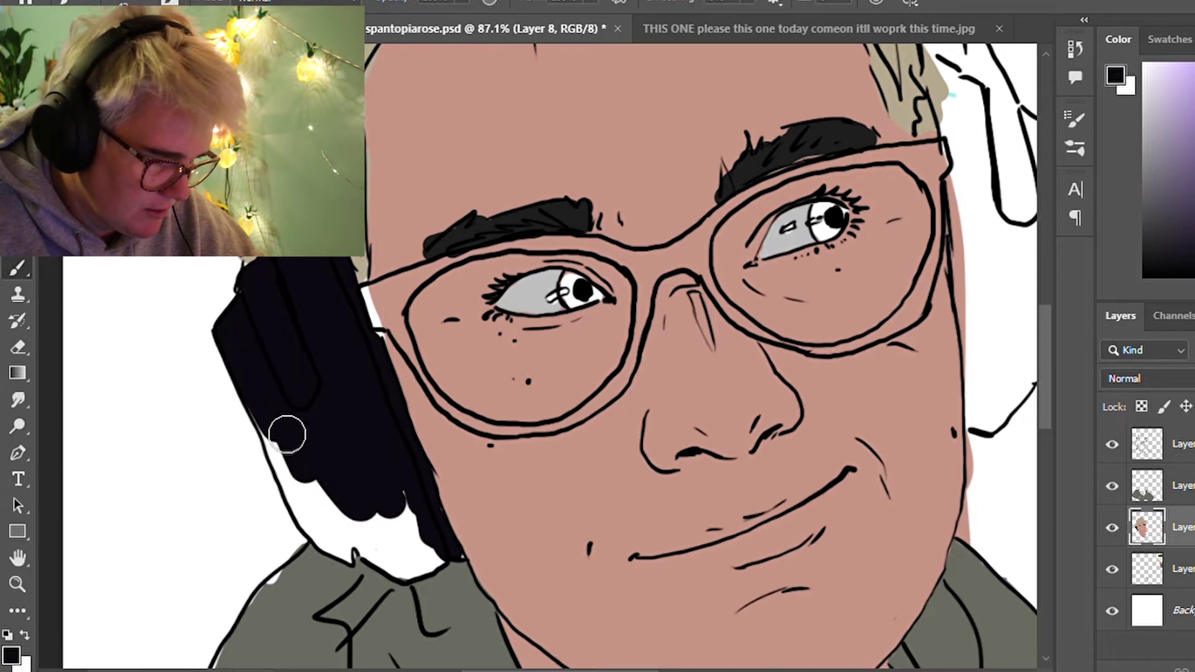
mouse_move(283, 439)
mouse_down()
mouse_move(346, 553)
mouse_move(288, 435)
mouse_up()
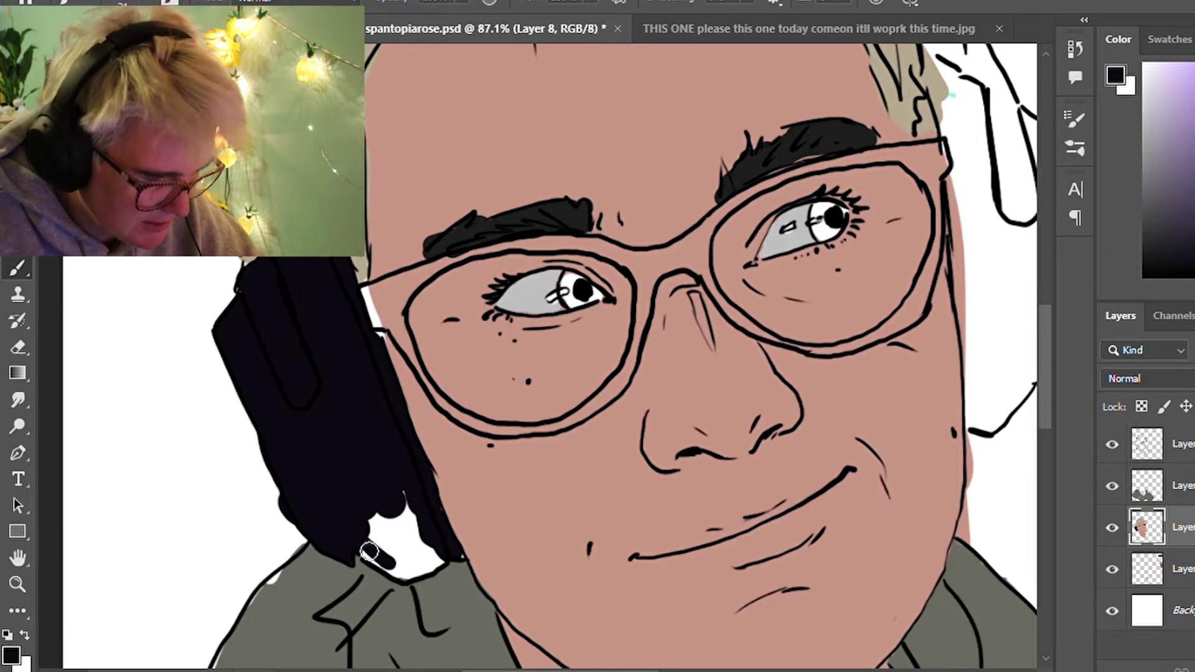
mouse_move(328, 510)
mouse_down()
mouse_move(405, 548)
mouse_move(371, 549)
mouse_up()
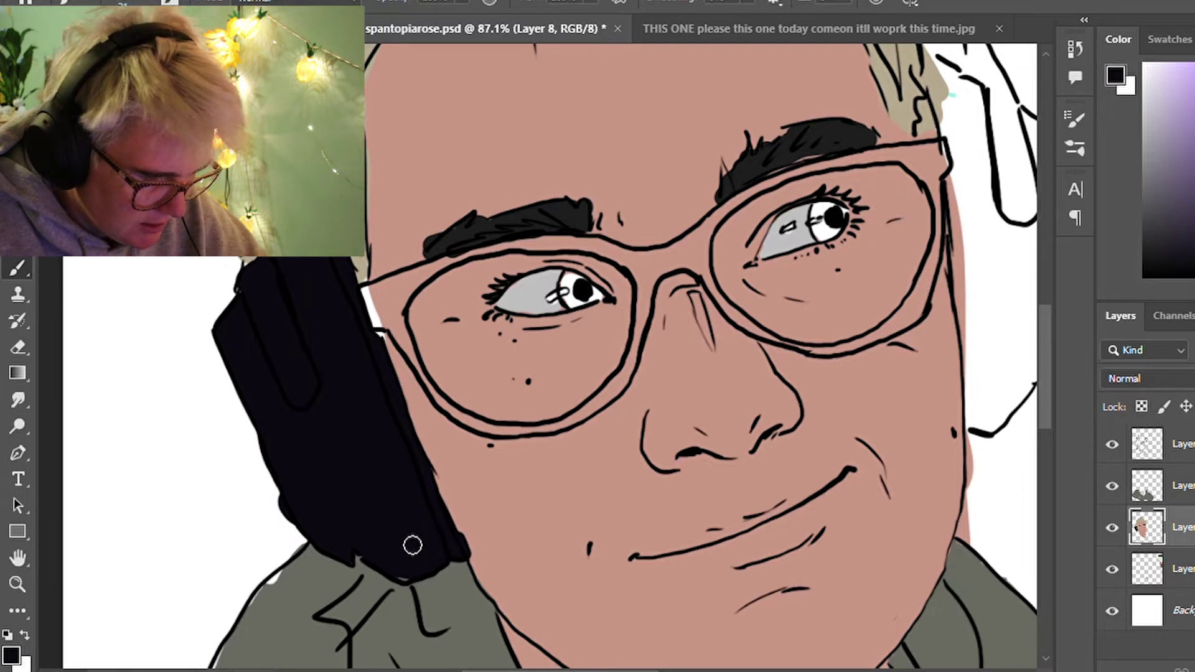
key(ctrl+z)
key(ctrl+z)
key(ctrl+z)
key(ctrl+z)
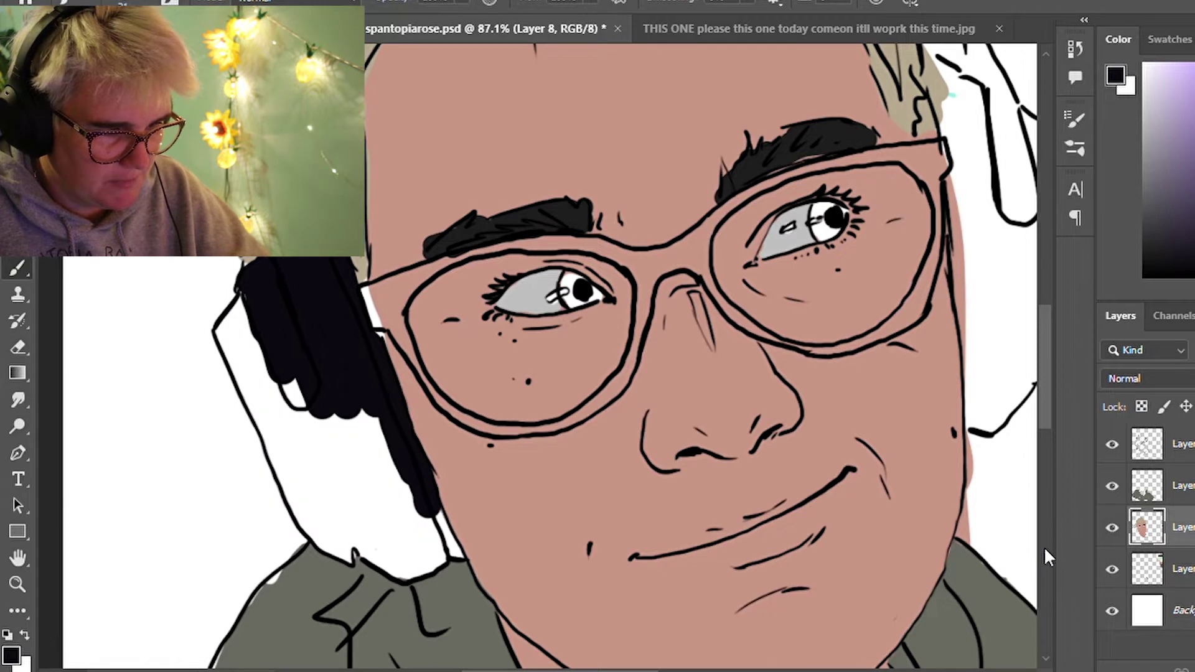
key(ctrl+z)
key(ctrl+shift+alt+n)
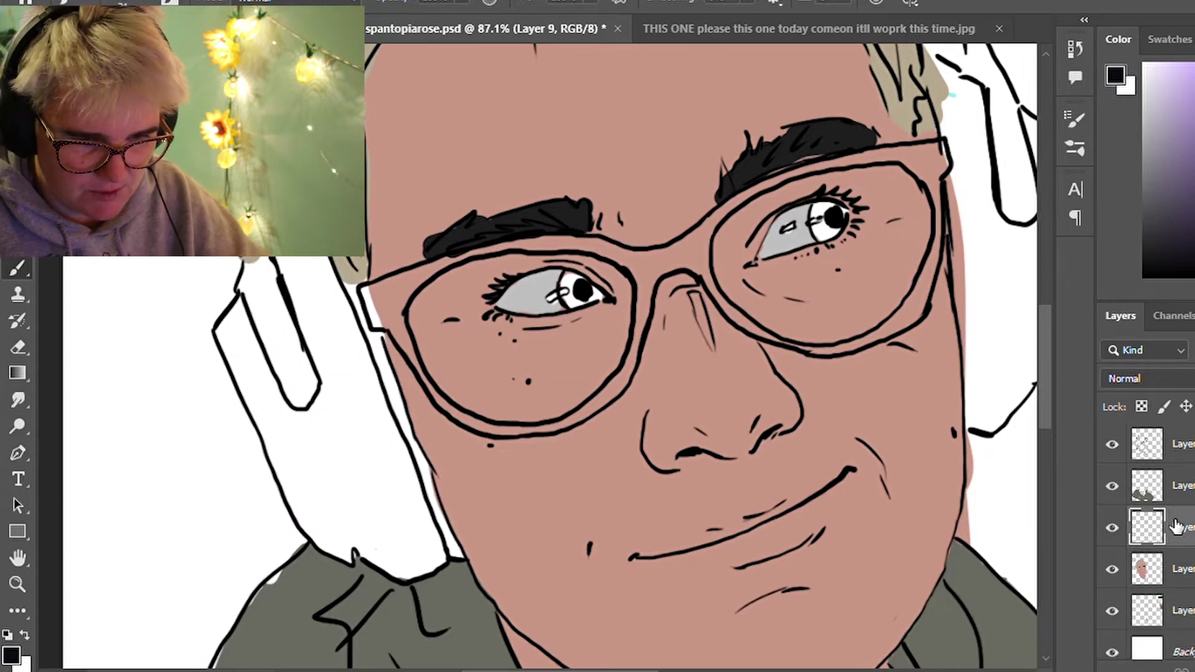
Move the new layer up and fill the left headphone cup black, erasing overspill on its right edge
drag(1176, 526, 1171, 470)
drag(298, 508, 305, 518)
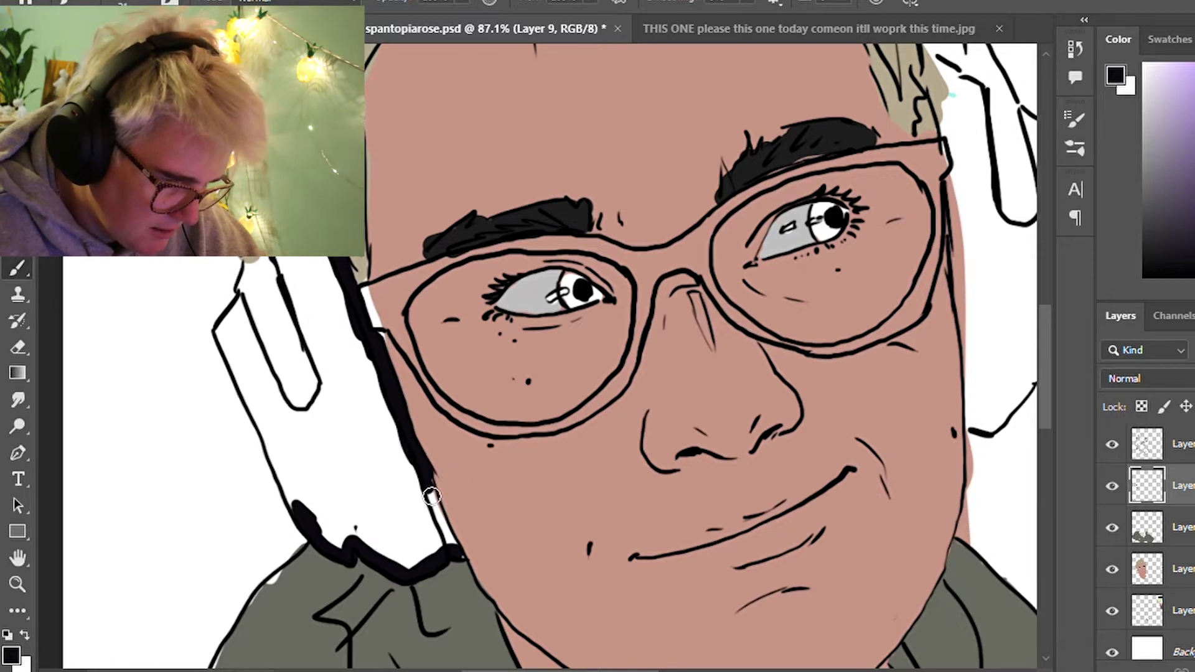
drag(434, 477, 451, 553)
mouse_move(302, 512)
mouse_down()
mouse_move(264, 414)
mouse_move(293, 479)
mouse_move(337, 386)
mouse_move(371, 484)
mouse_move(408, 448)
mouse_move(389, 401)
mouse_up()
mouse_move(317, 508)
mouse_down()
mouse_move(344, 536)
mouse_move(407, 548)
mouse_move(399, 554)
mouse_move(414, 482)
mouse_move(452, 544)
mouse_up()
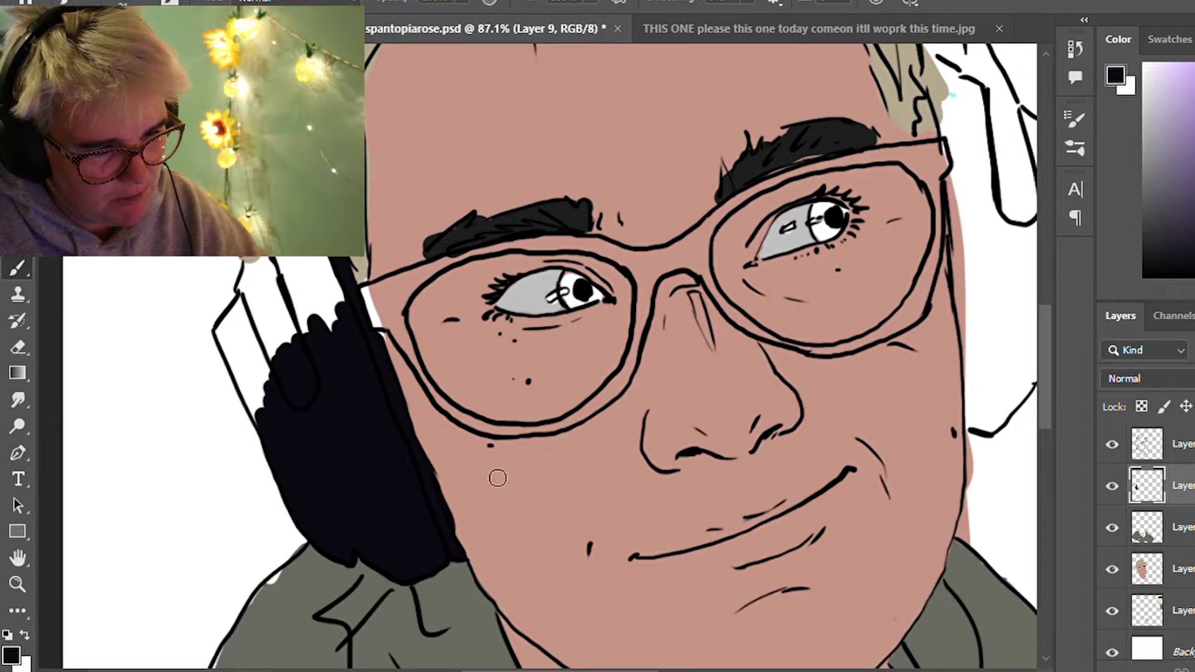
key(e)
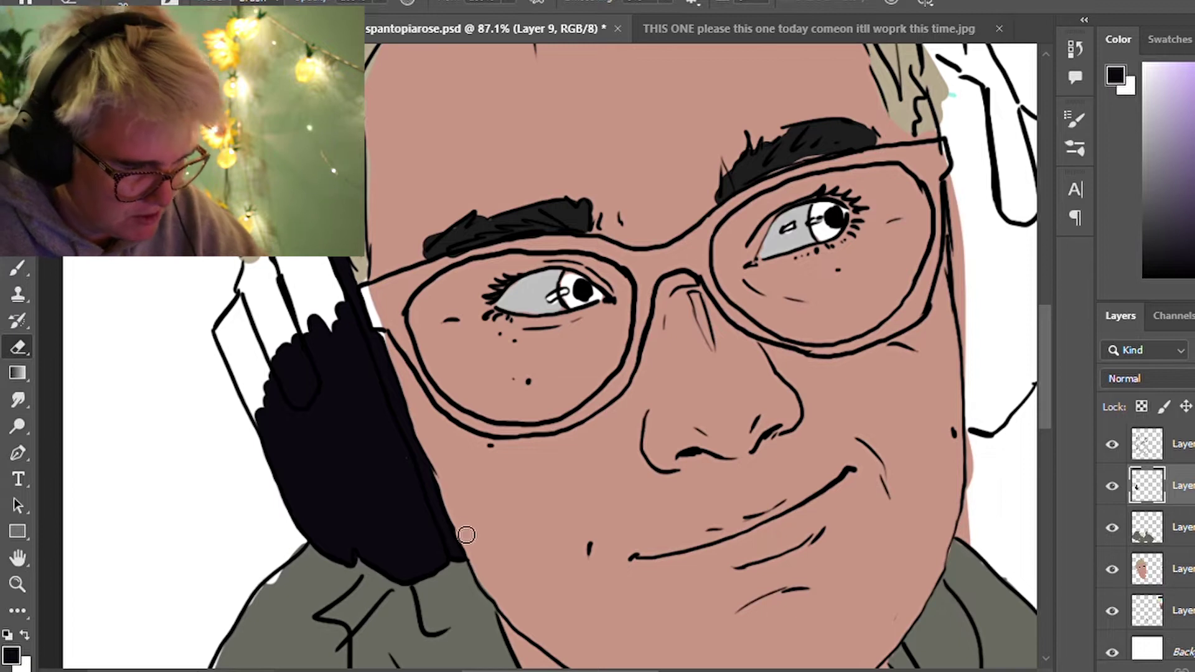
drag(466, 535, 431, 453)
key(b)
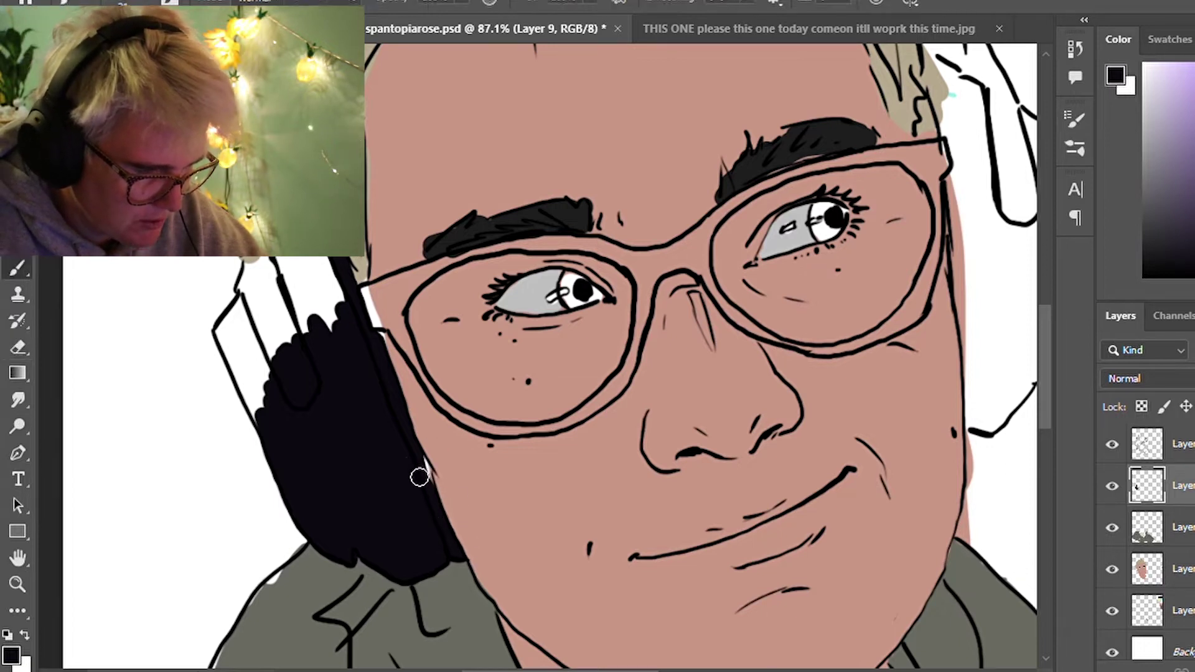
Extend the black to the left headphone's top and its left band edge
mouse_move(276, 329)
mouse_down()
mouse_move(279, 276)
mouse_move(339, 273)
mouse_up()
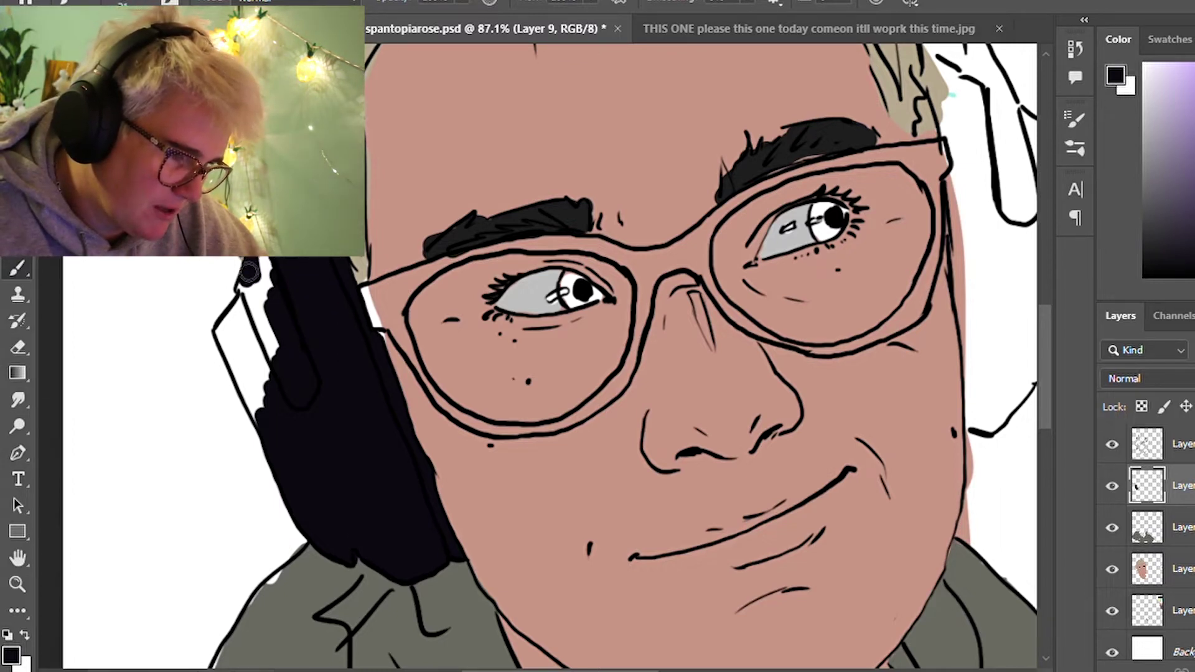
drag(249, 273, 248, 336)
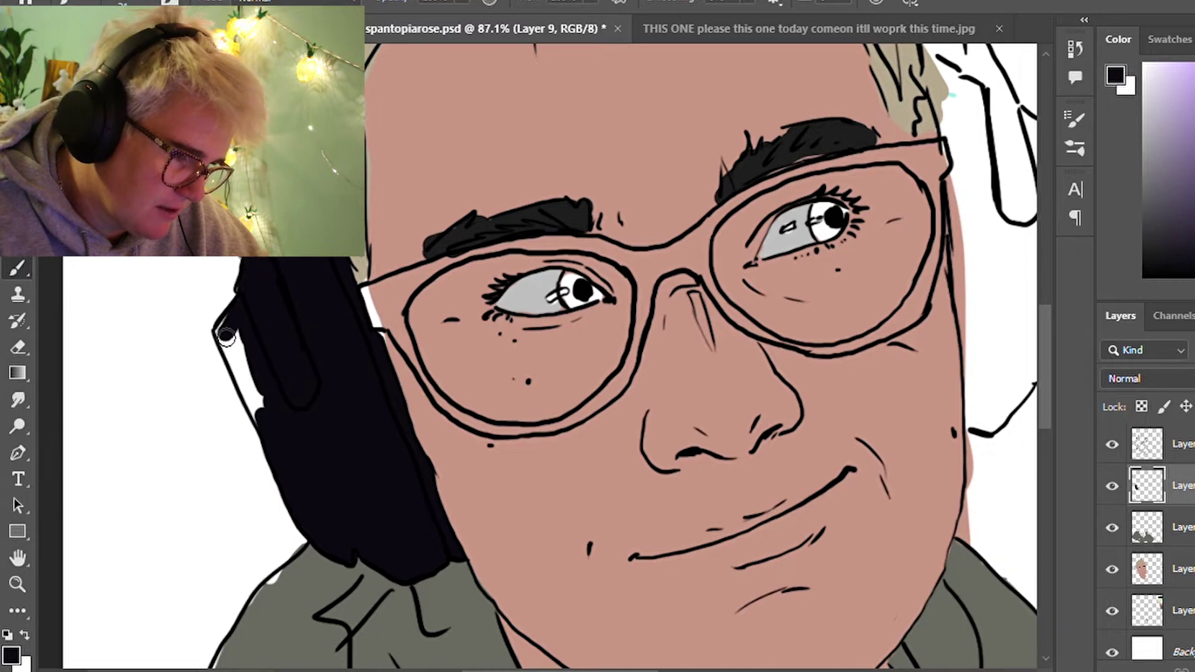
mouse_move(228, 343)
mouse_down()
mouse_move(267, 399)
mouse_move(224, 335)
mouse_up()
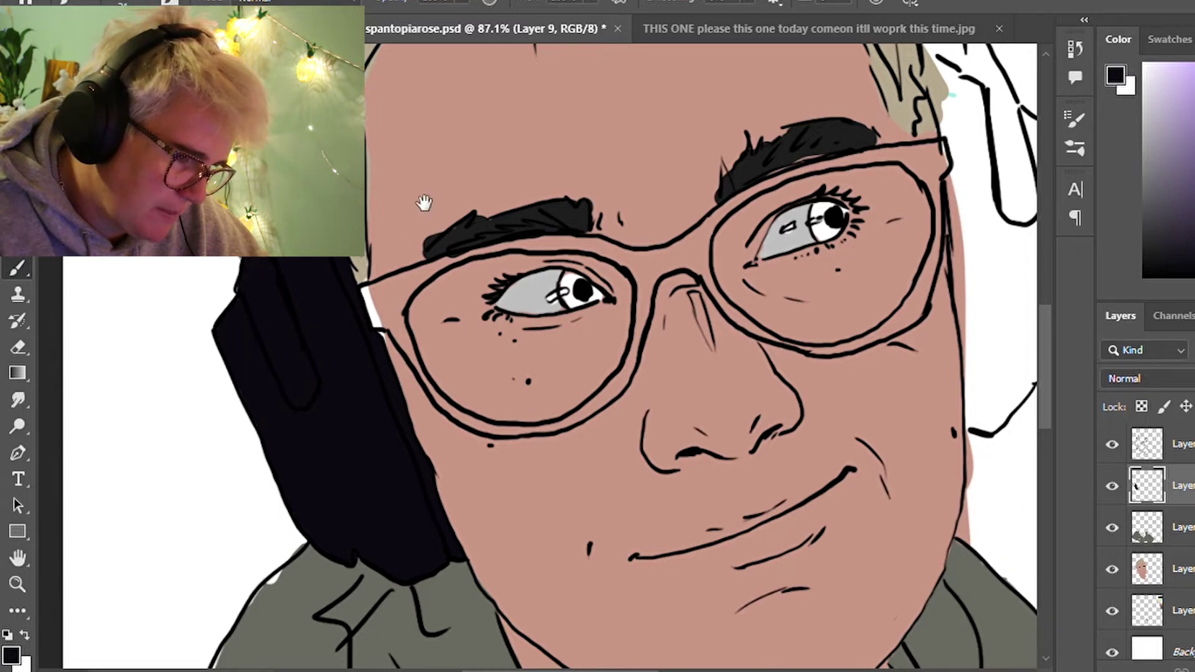
drag(424, 203, 406, 322)
drag(219, 314, 221, 260)
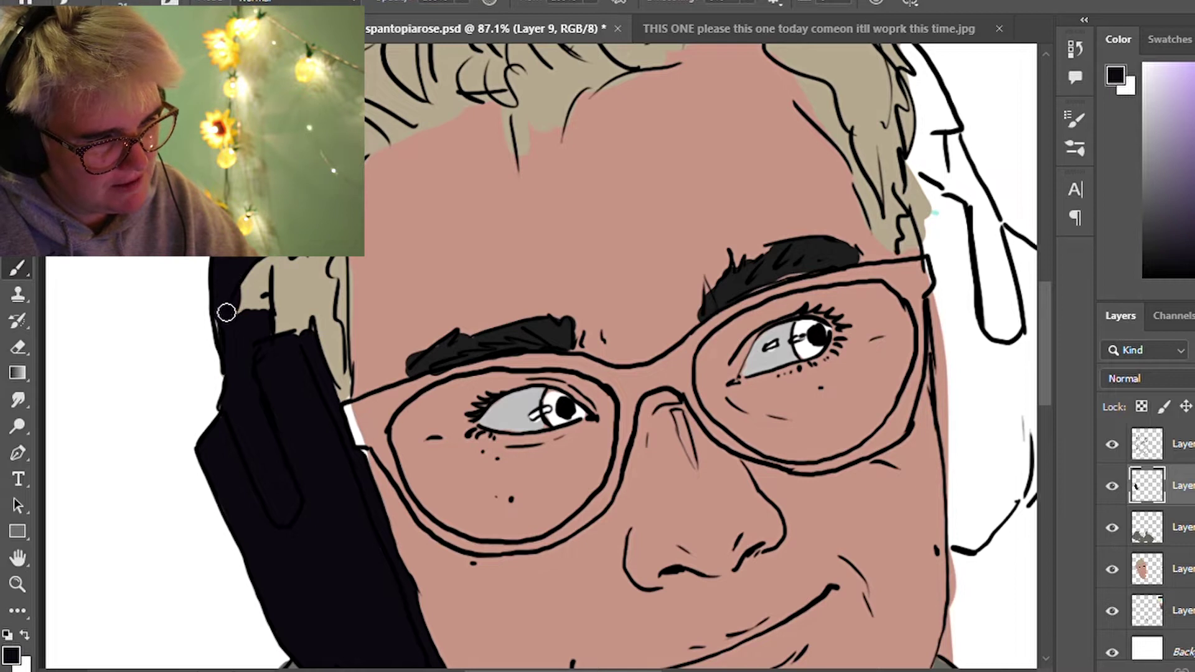
Scroll up to the top of the head and start blacking the right headphone band
scroll(538, 354, up, 4)
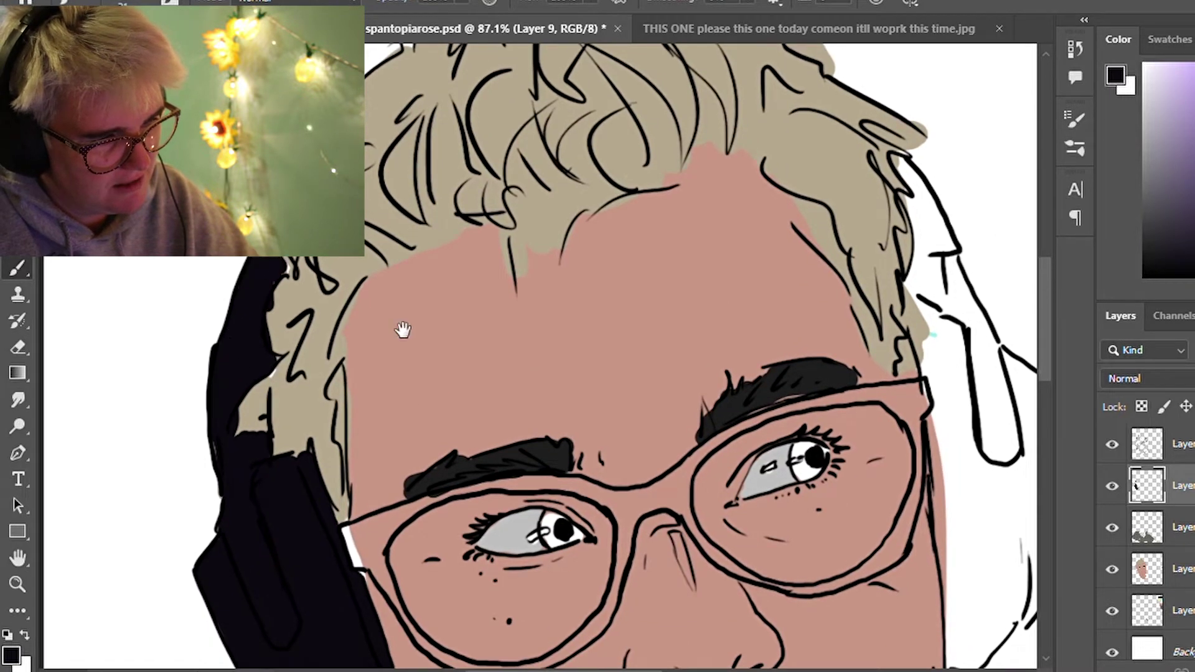
drag(301, 346, 84, 421)
mouse_move(682, 234)
mouse_down()
mouse_move(725, 308)
mouse_move(701, 333)
mouse_move(728, 398)
mouse_move(736, 339)
mouse_move(691, 277)
mouse_move(709, 313)
mouse_move(693, 234)
mouse_move(778, 415)
mouse_up()
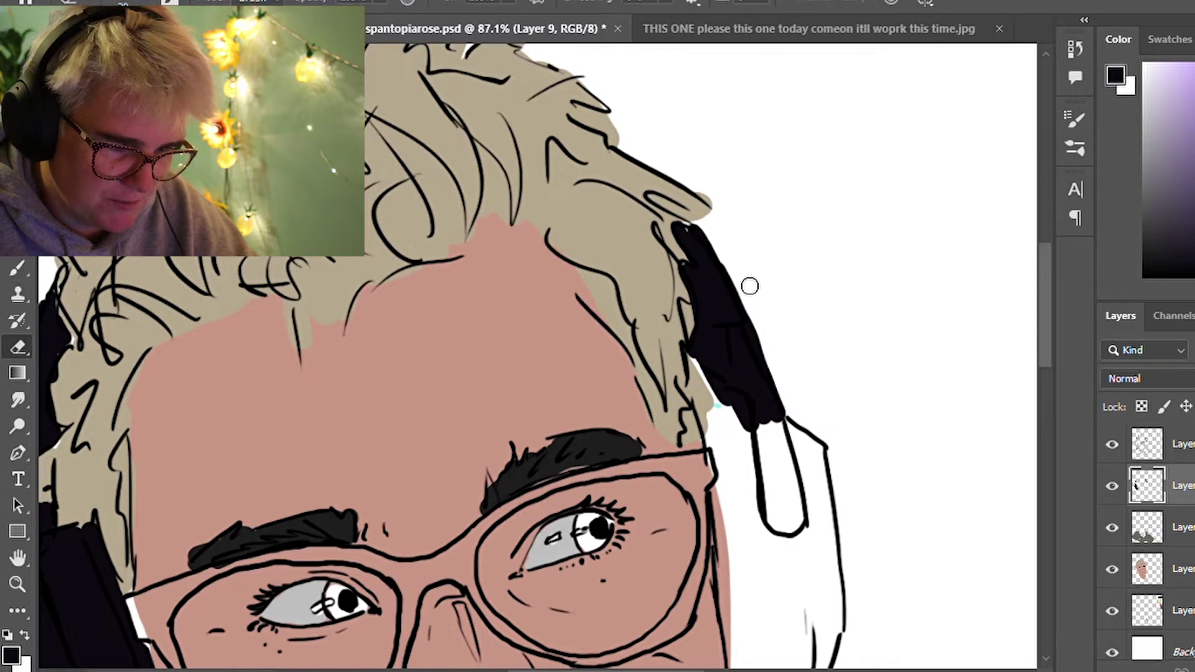
Fill the right headphone band and upper cup black, panning down toward the mouth and chin
drag(815, 357, 766, 232)
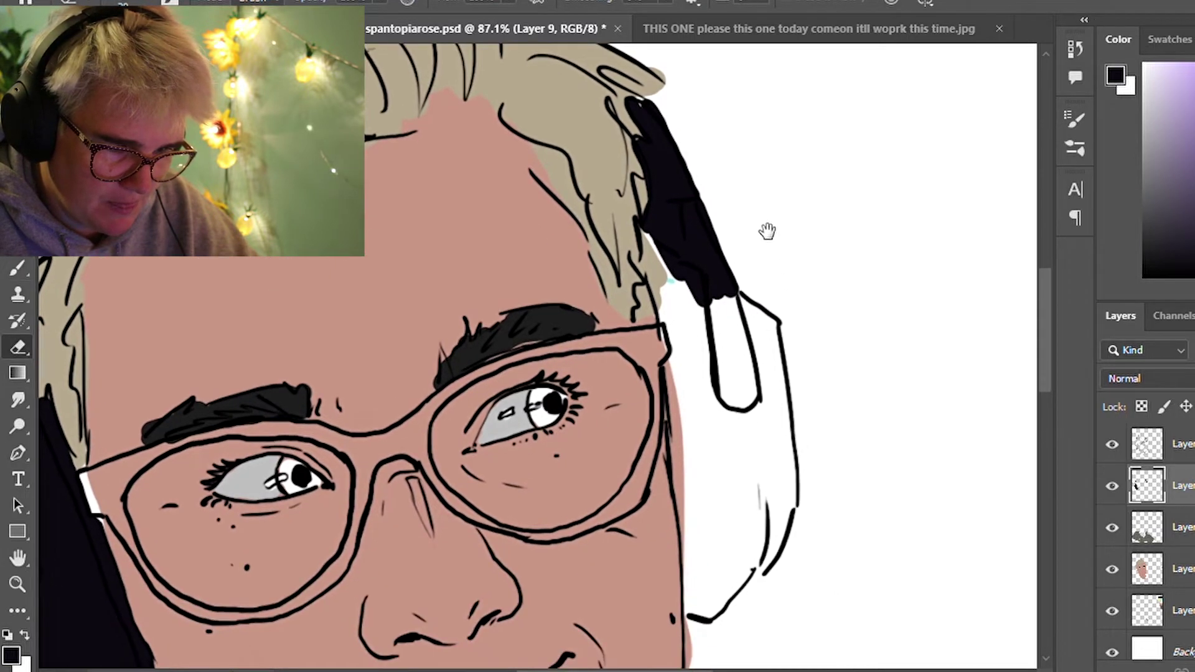
key(b)
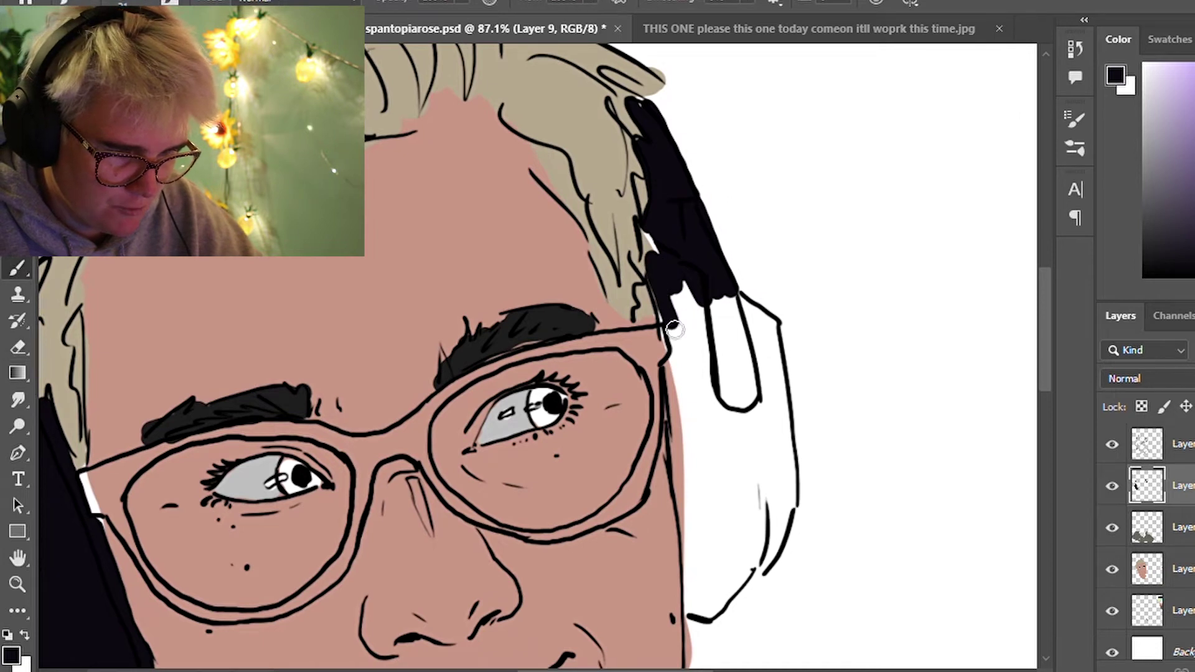
mouse_move(679, 304)
mouse_down()
mouse_move(734, 342)
mouse_move(720, 299)
mouse_move(758, 315)
mouse_up()
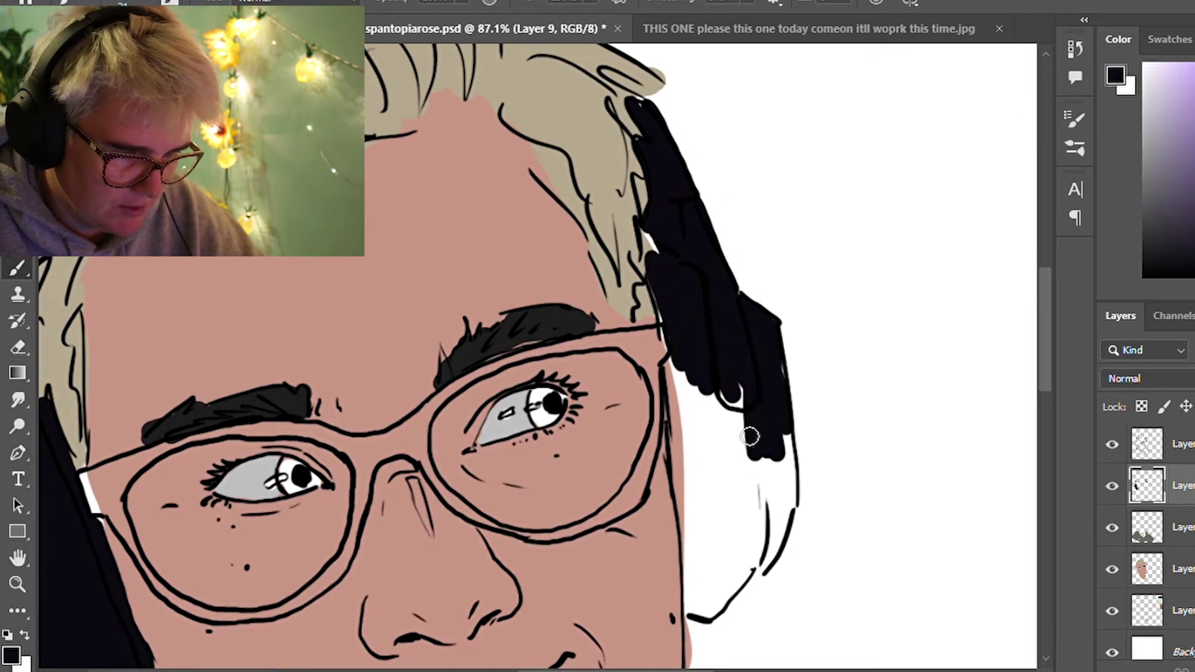
drag(734, 477, 699, 363)
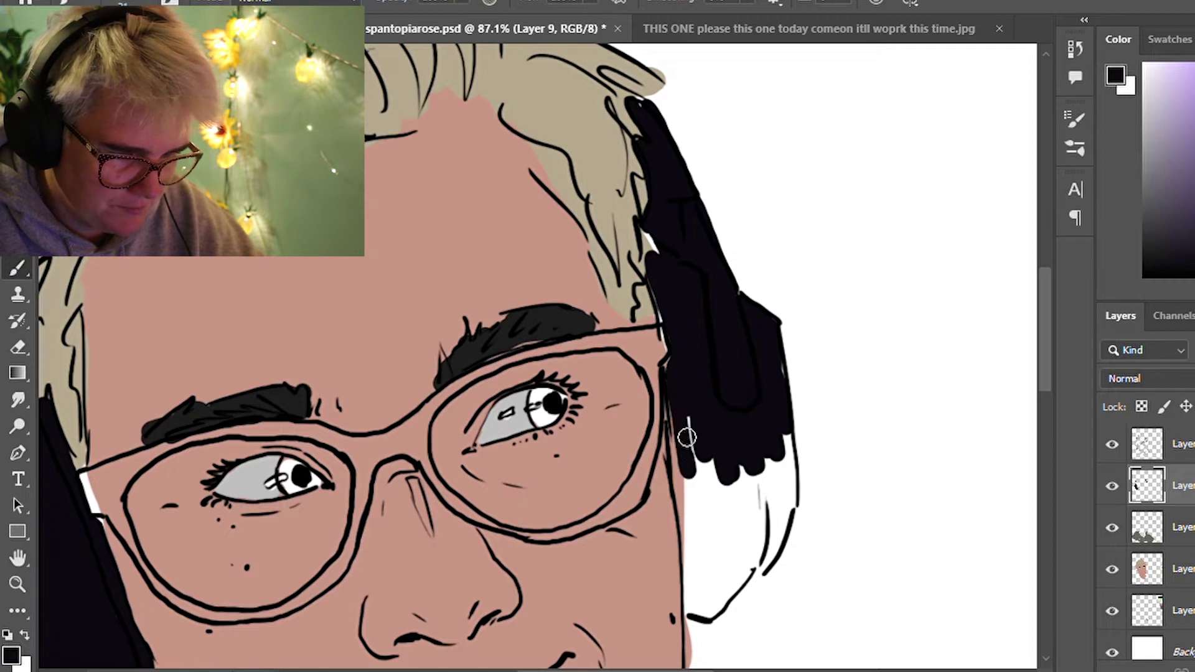
drag(682, 391, 701, 423)
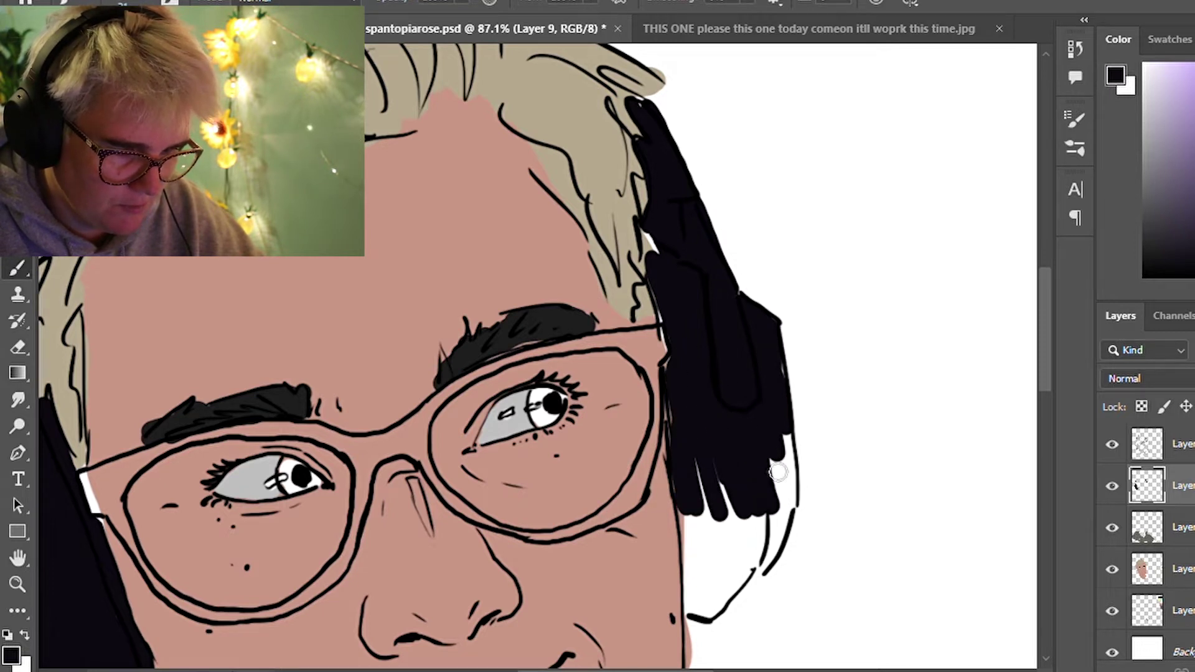
drag(785, 374, 725, 223)
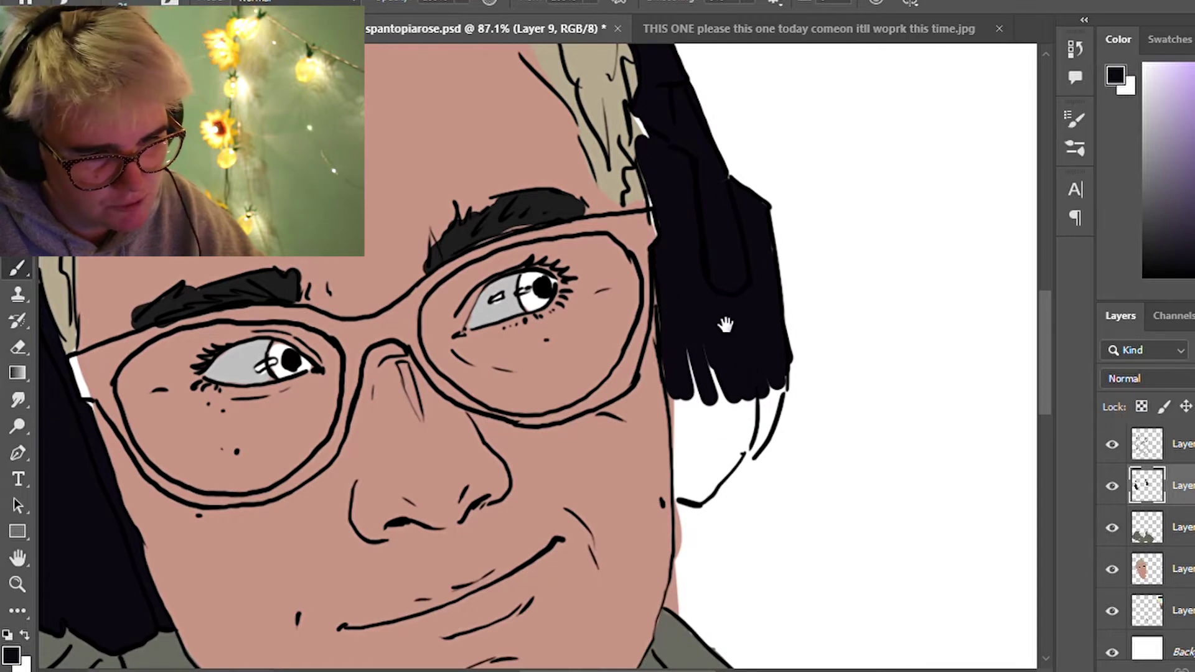
drag(754, 367, 736, 298)
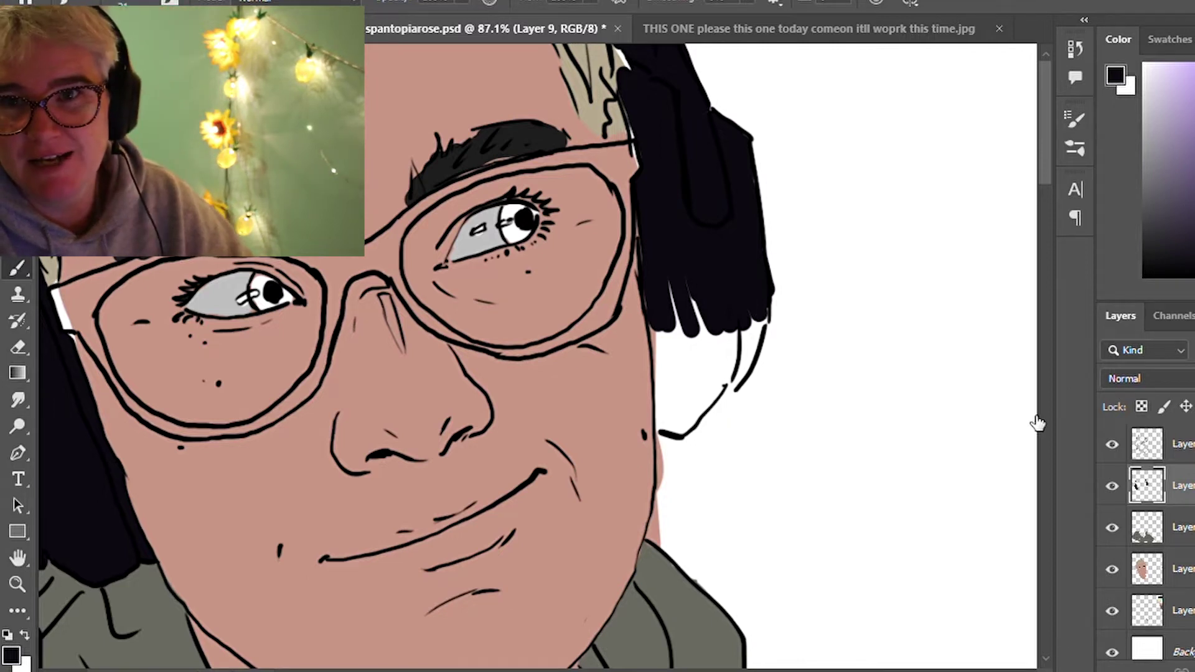
click(1113, 487)
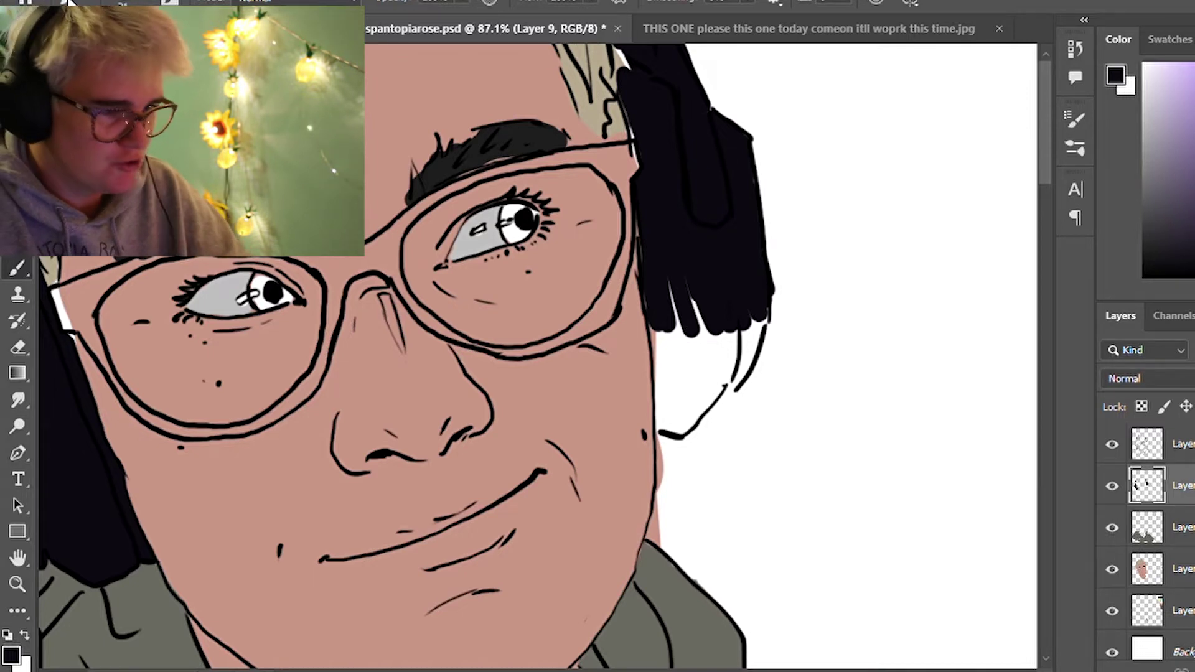
Save the portrait with Ctrl+S and switch to the JPG reference photo
key(ctrl+s)
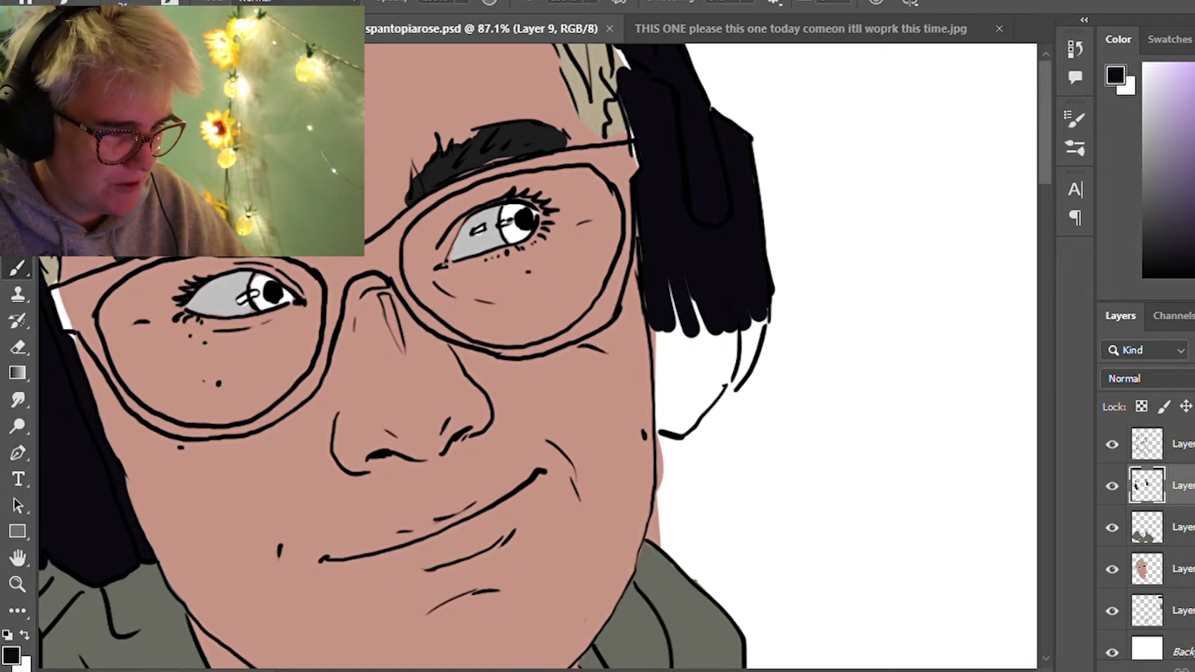
key(ctrl+Tab)
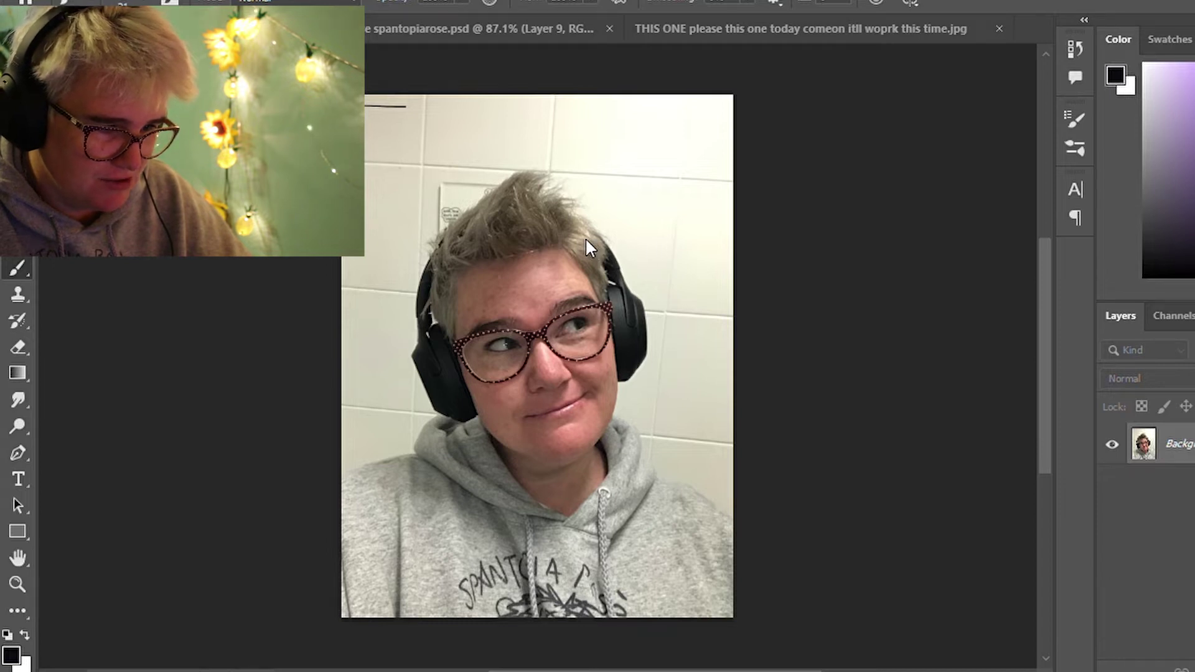
Select the Hand tool and close the current document with Ctrl+W
key(h)
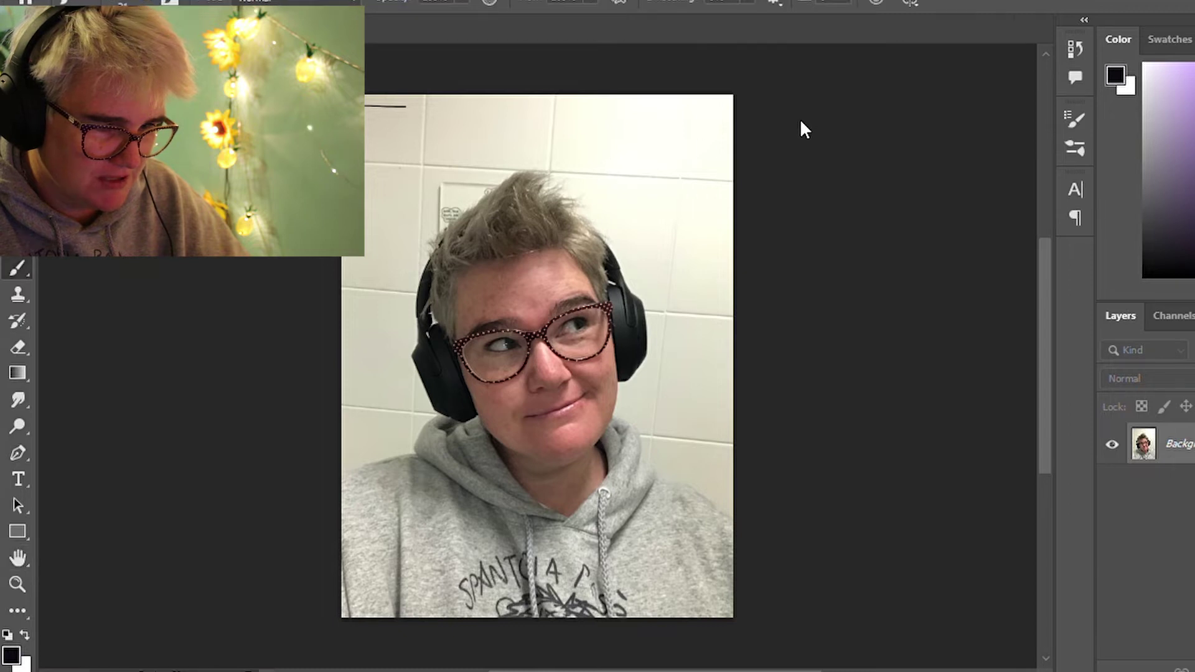
key(ctrl+w)
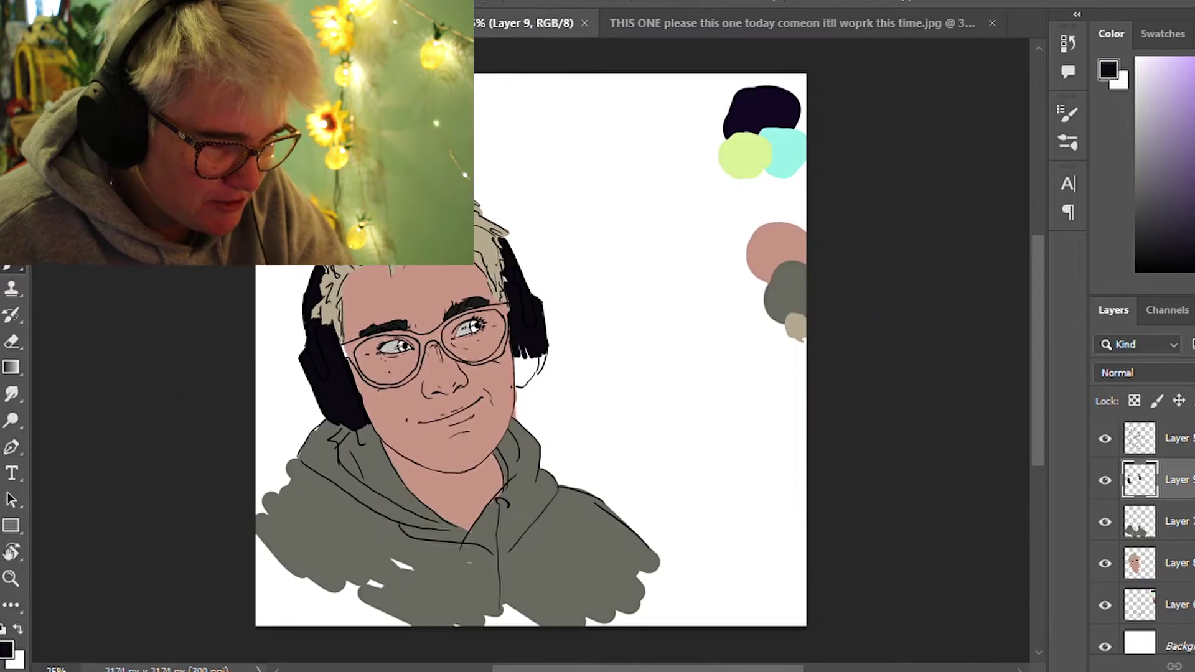
Return to the portrait and add a new empty layer above the Background layer
click(507, 23)
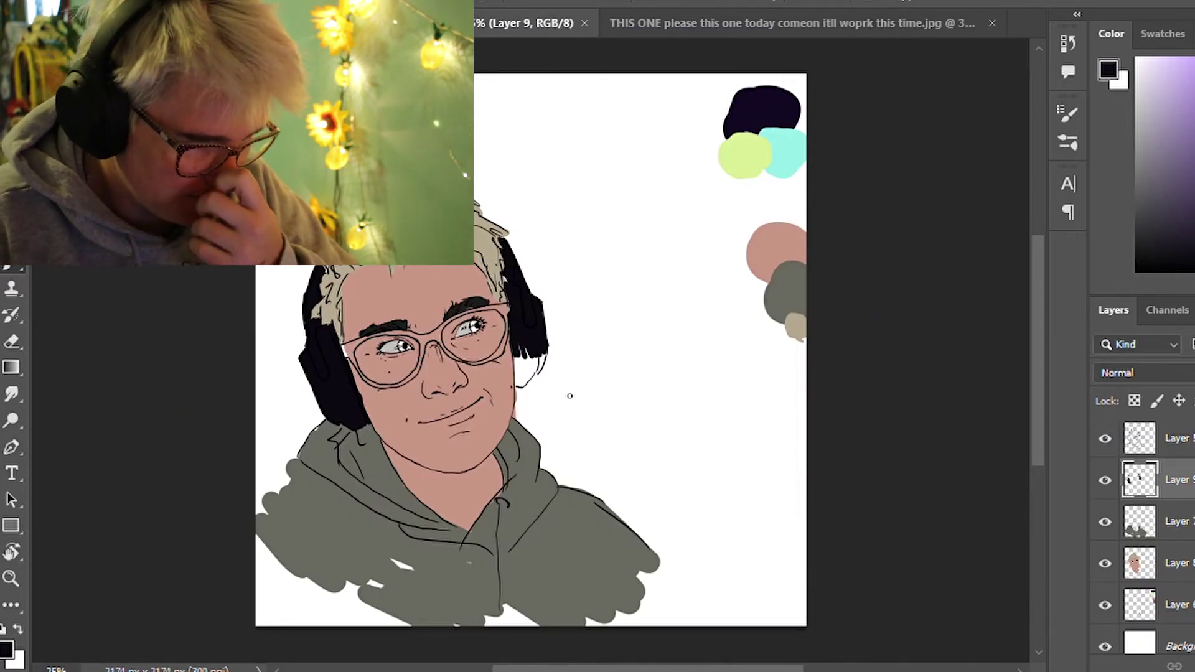
click(1175, 648)
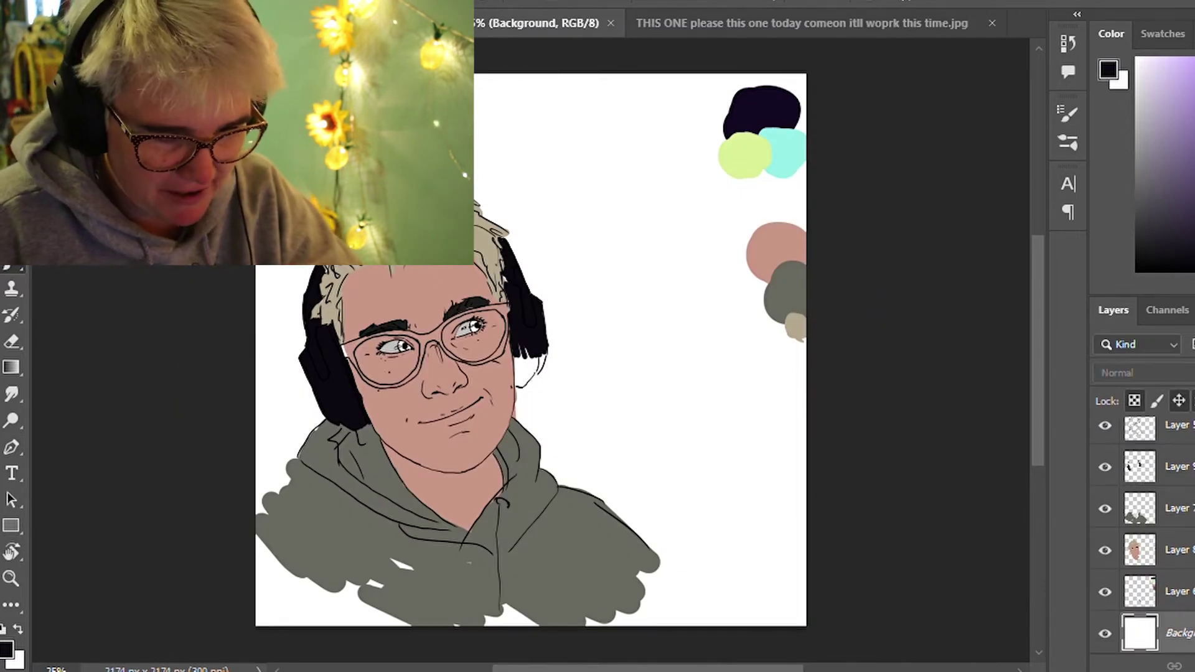
key(ctrl+shift+alt+n)
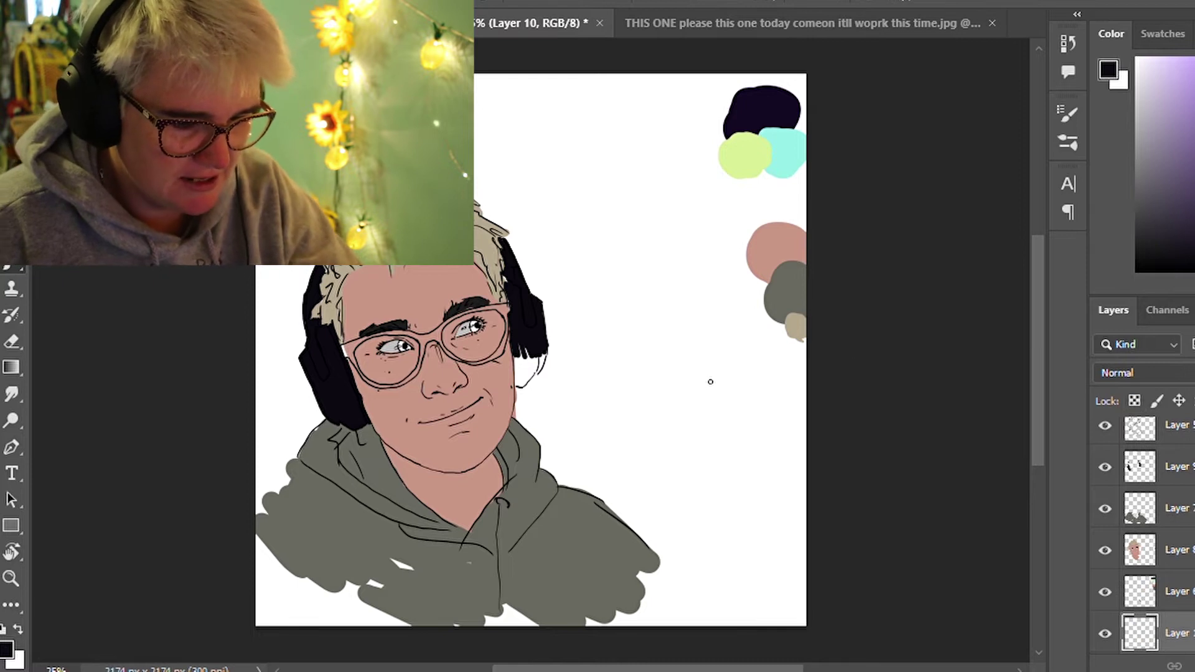
Sample the dark navy swatch from the palette as the painting colour
alt+click(762, 101)
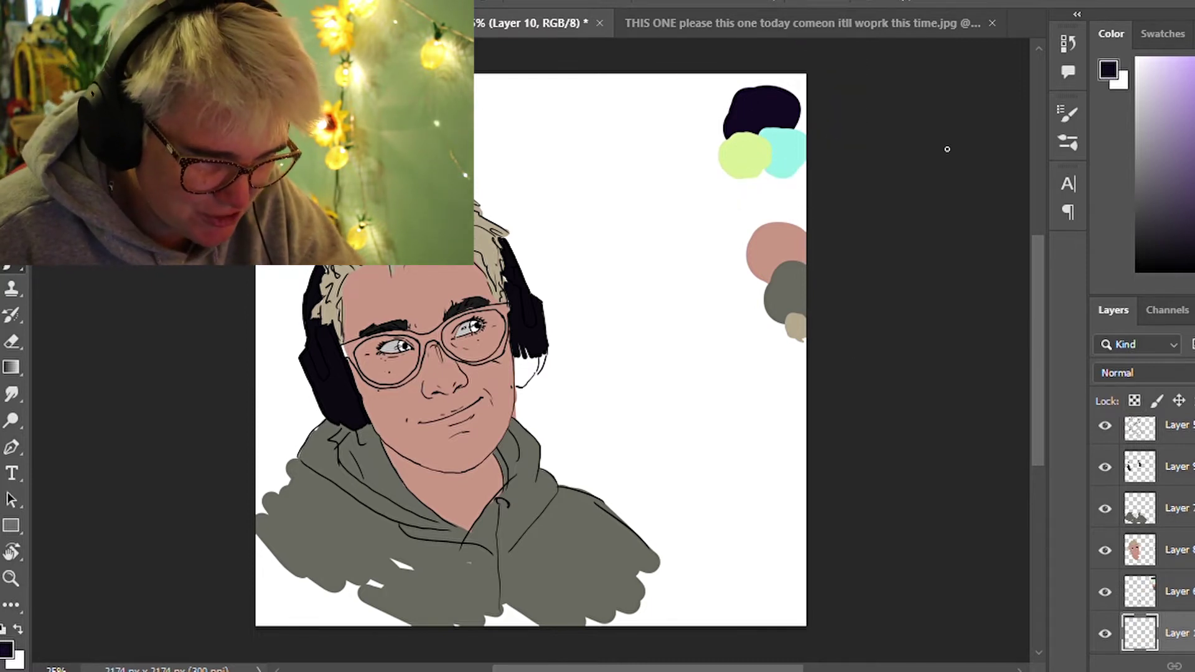
alt+click(787, 158)
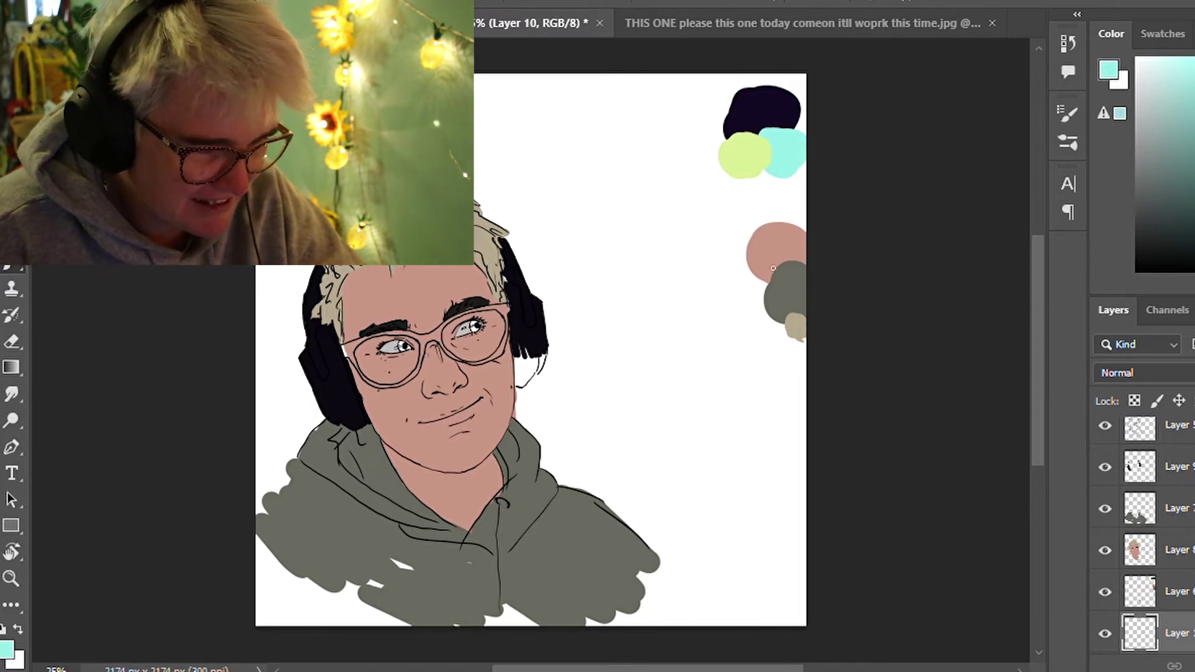
alt+click(780, 115)
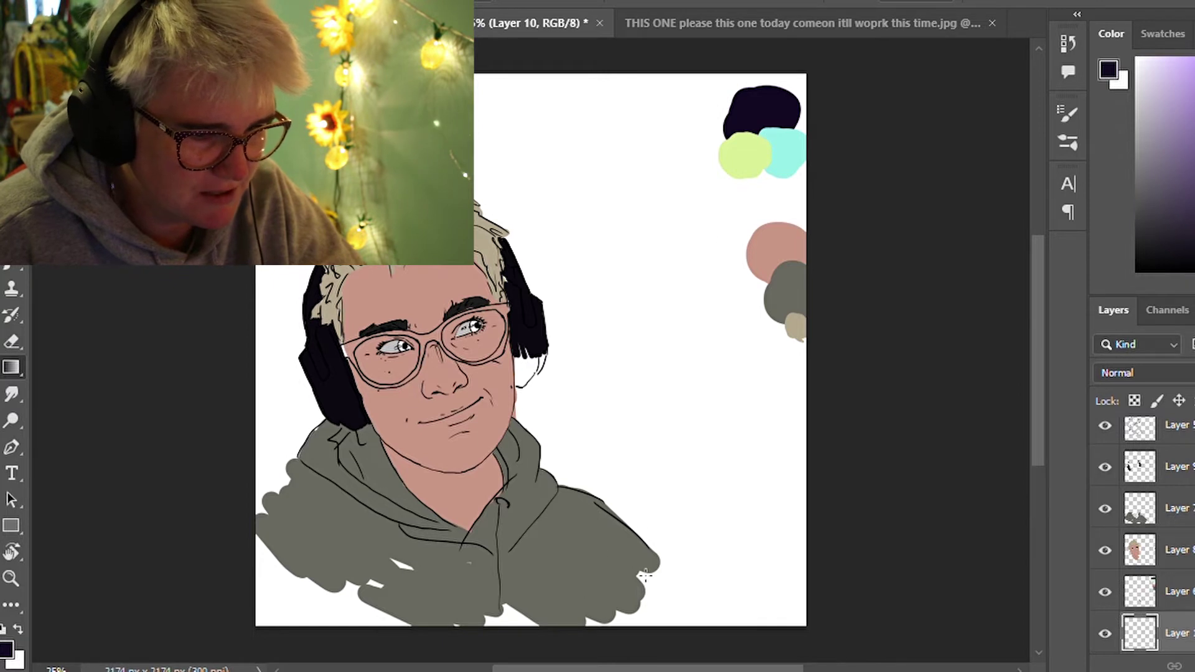
Draw a first navy background gradient, then set the second colour to black and redo it
drag(608, 108, 619, 110)
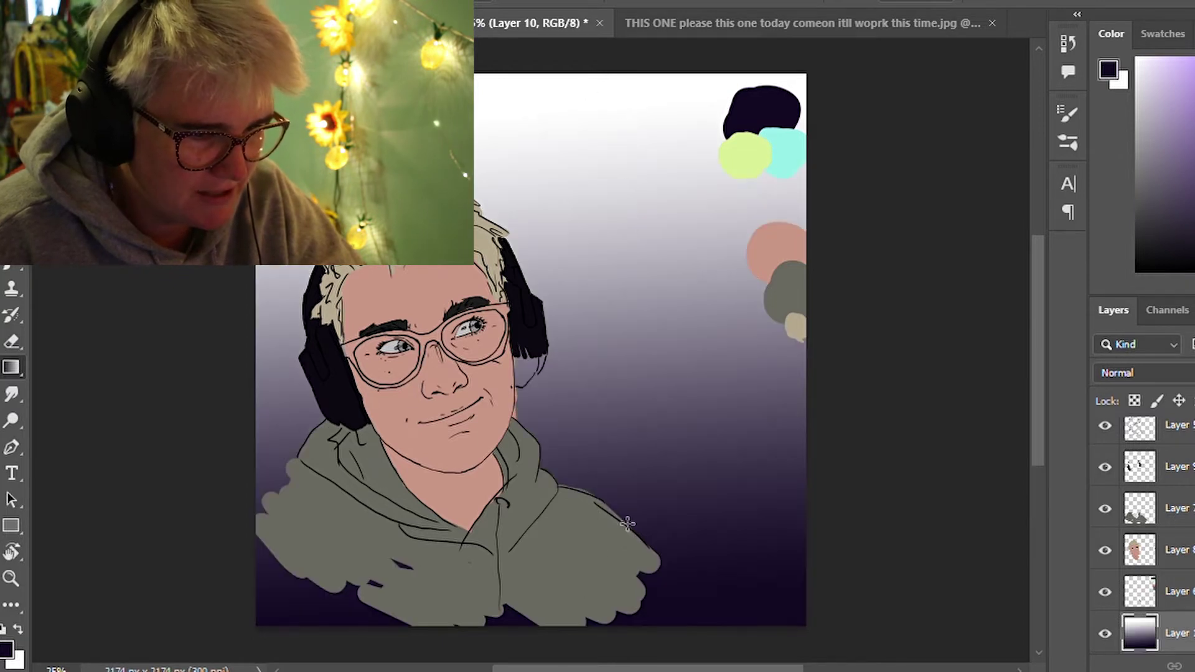
drag(612, 281, 605, 616)
drag(301, 515, 692, 90)
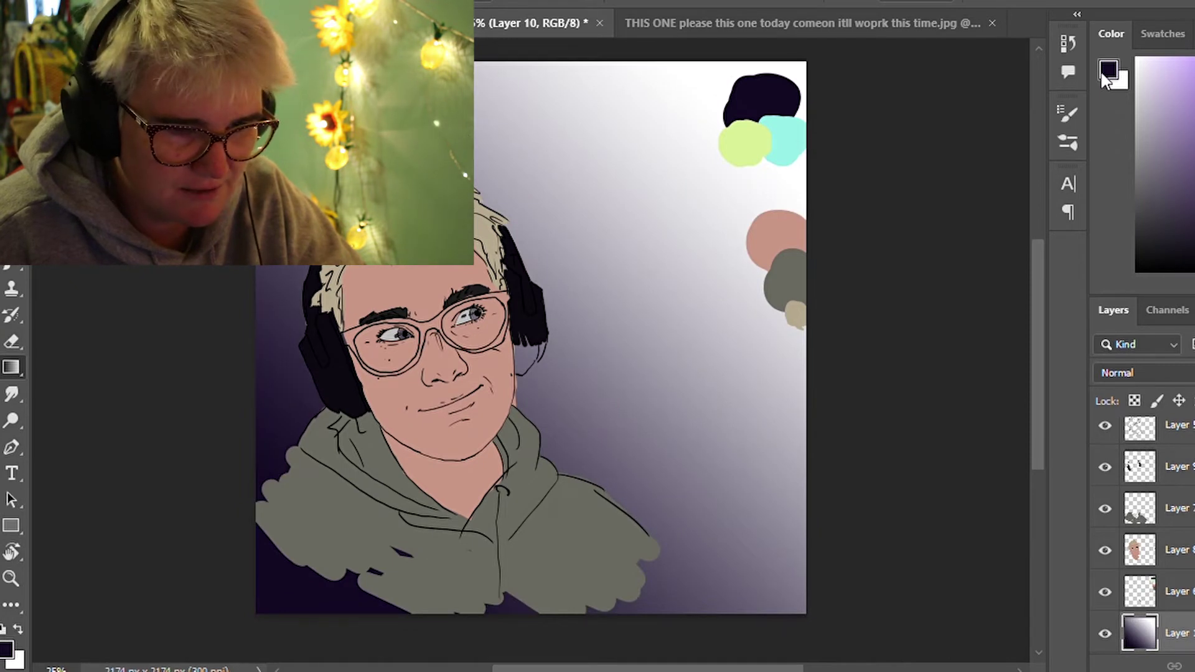
click(1118, 80)
click(1137, 269)
mouse_move(397, 426)
mouse_down()
mouse_move(705, 114)
mouse_move(371, 476)
mouse_up()
Redraw the black-to-purple gradient vertically, then diagonally from lower left to upper right
drag(605, 305, 638, 666)
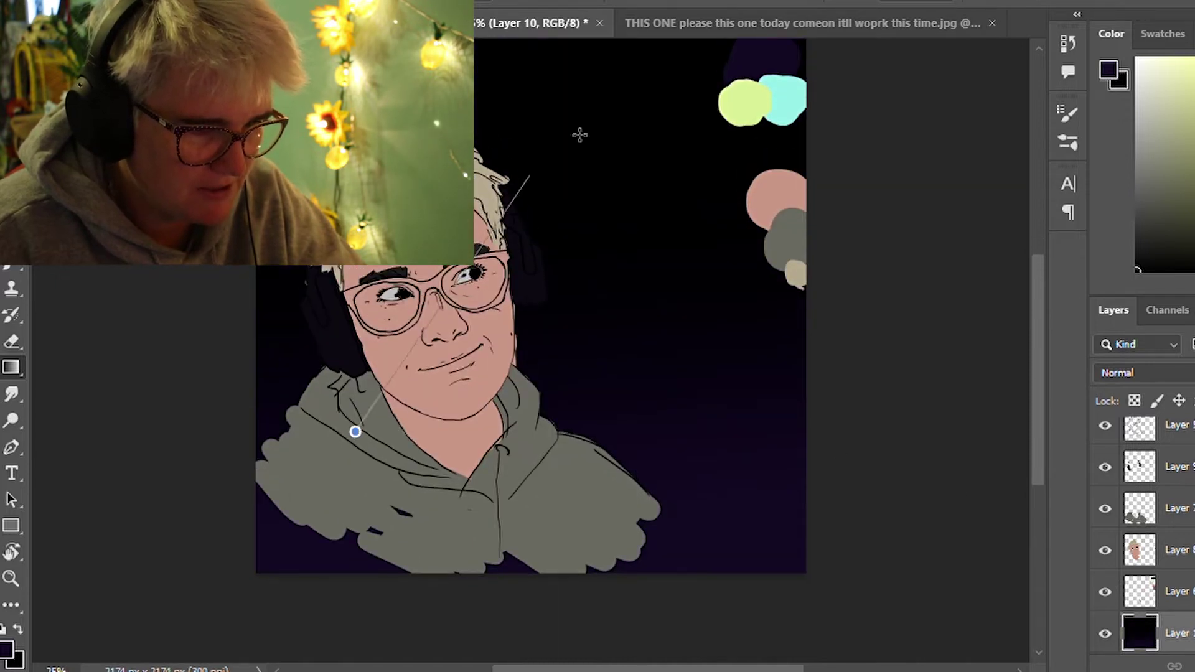
drag(542, 163, 648, 129)
drag(514, 339, 896, 159)
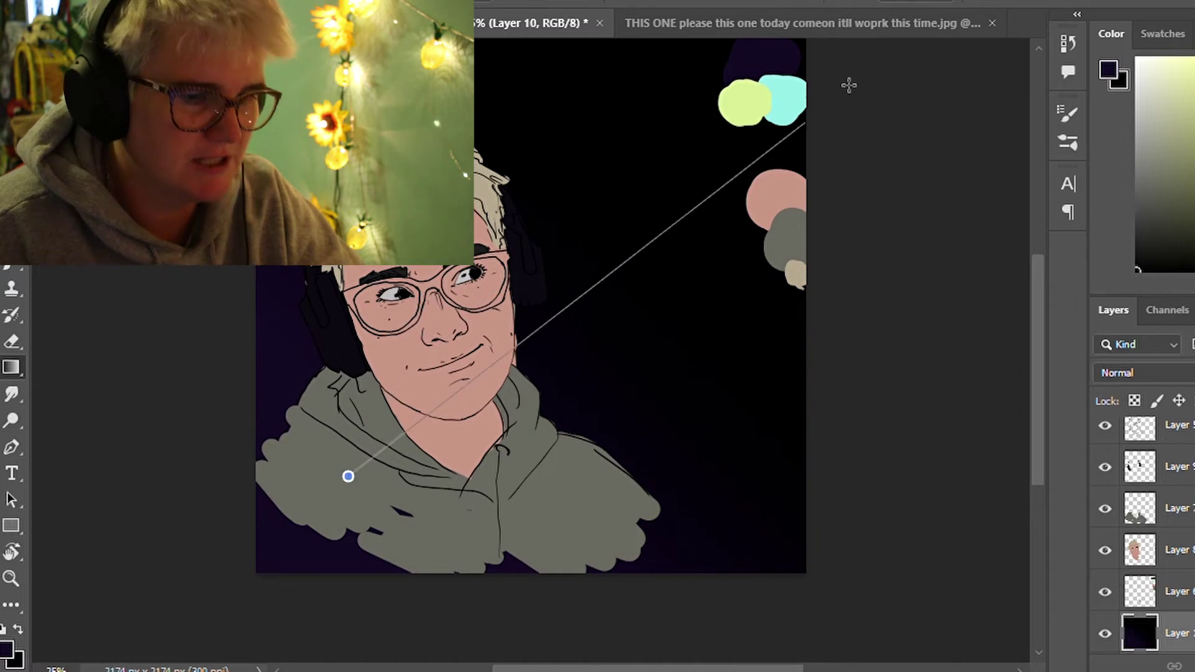
scroll(608, 362, down, 1)
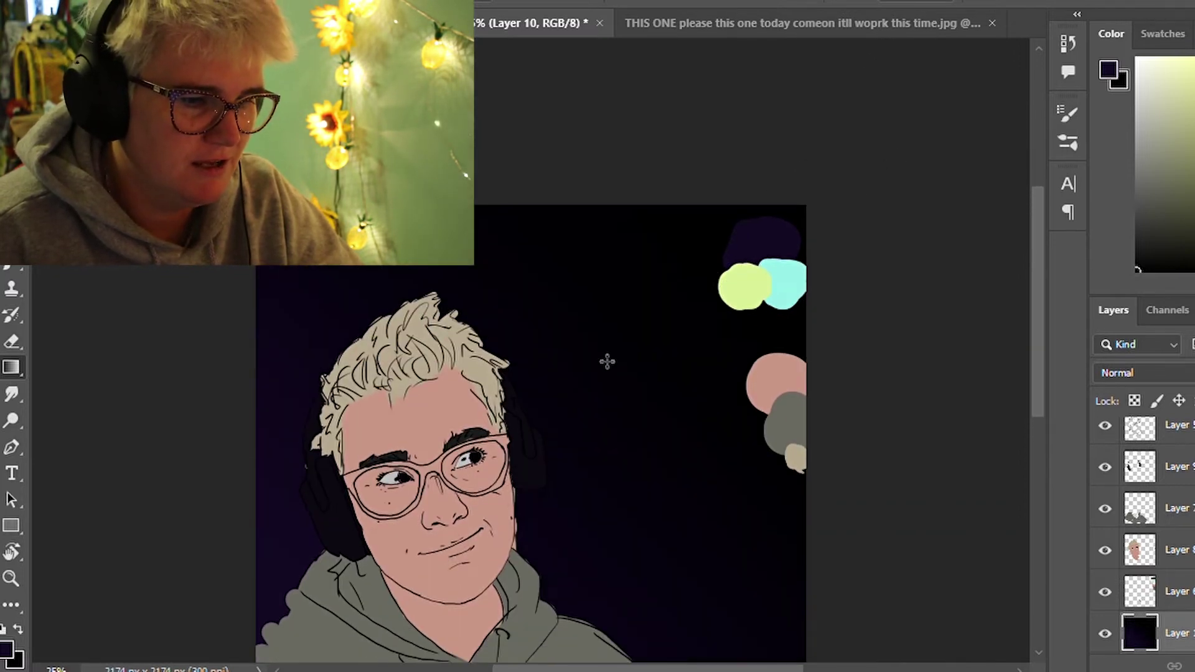
drag(337, 615, 1000, 66)
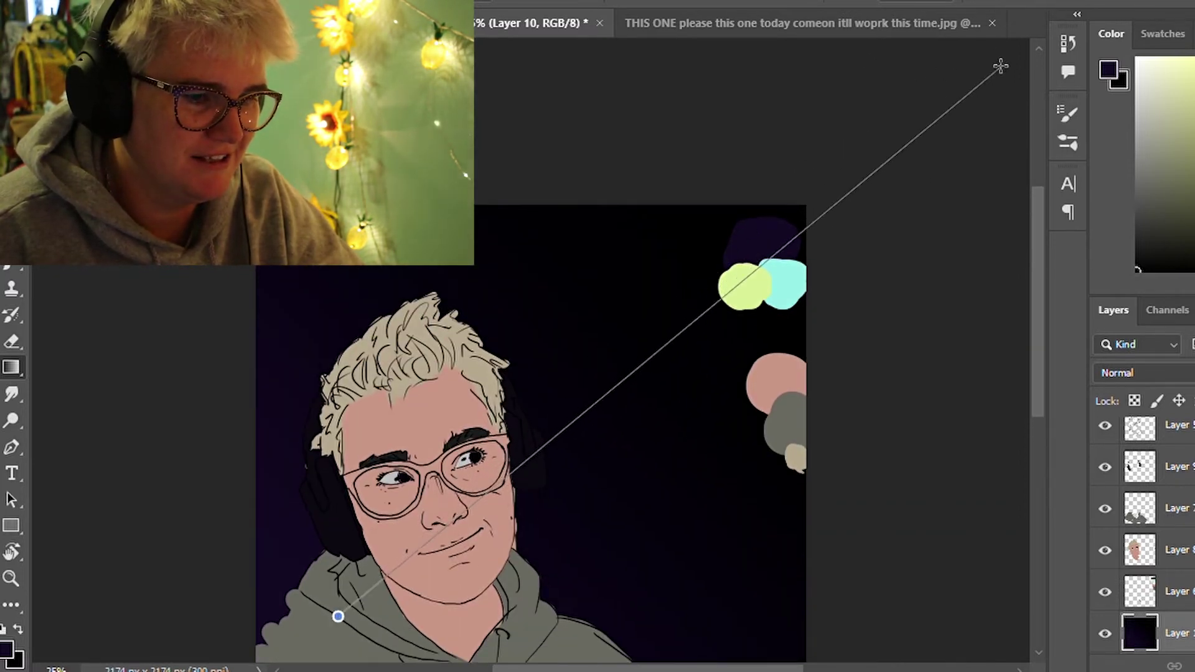
scroll(408, 482, down, 1)
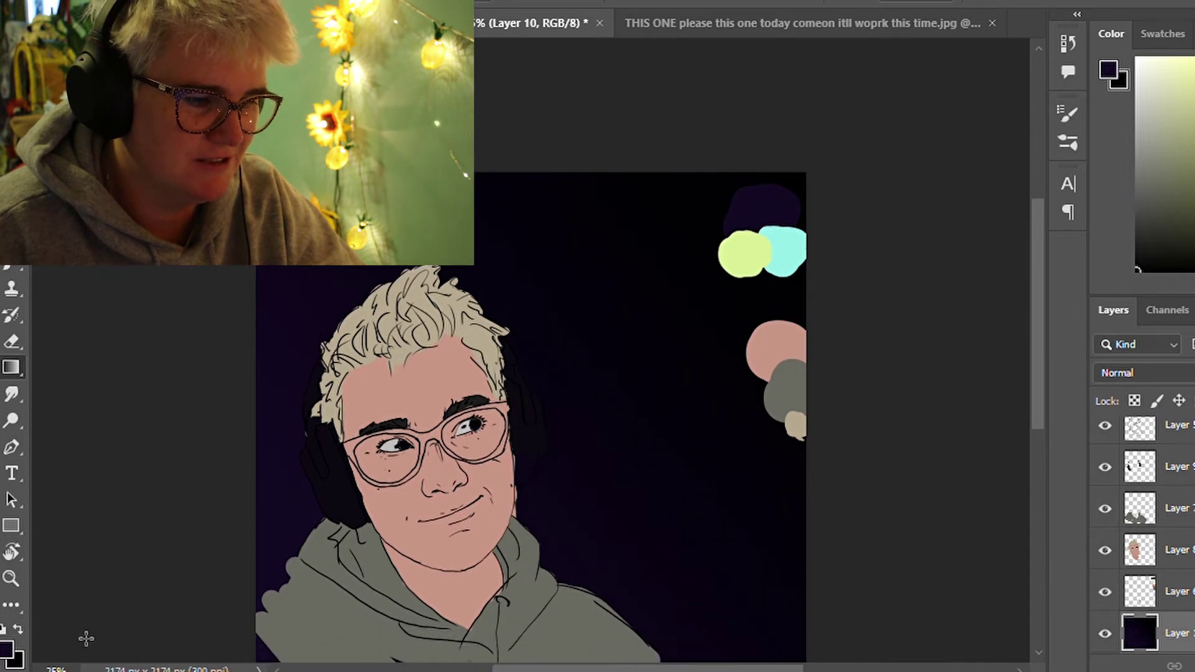
drag(103, 604, 1003, 53)
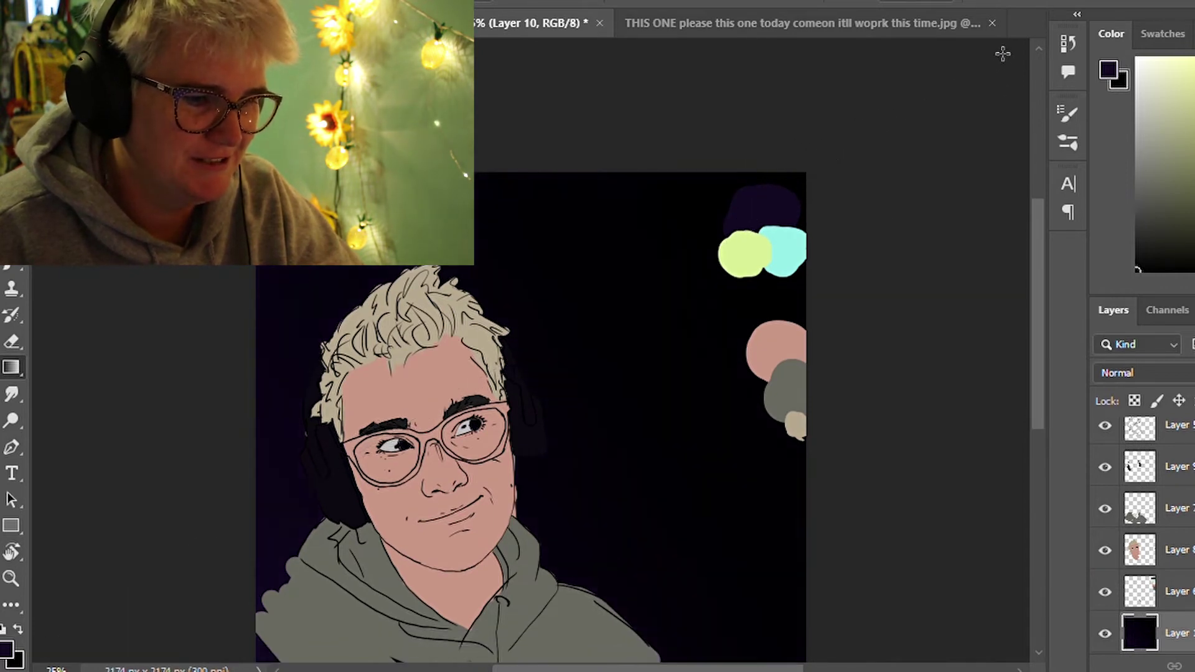
scroll(1020, 414, down, 8)
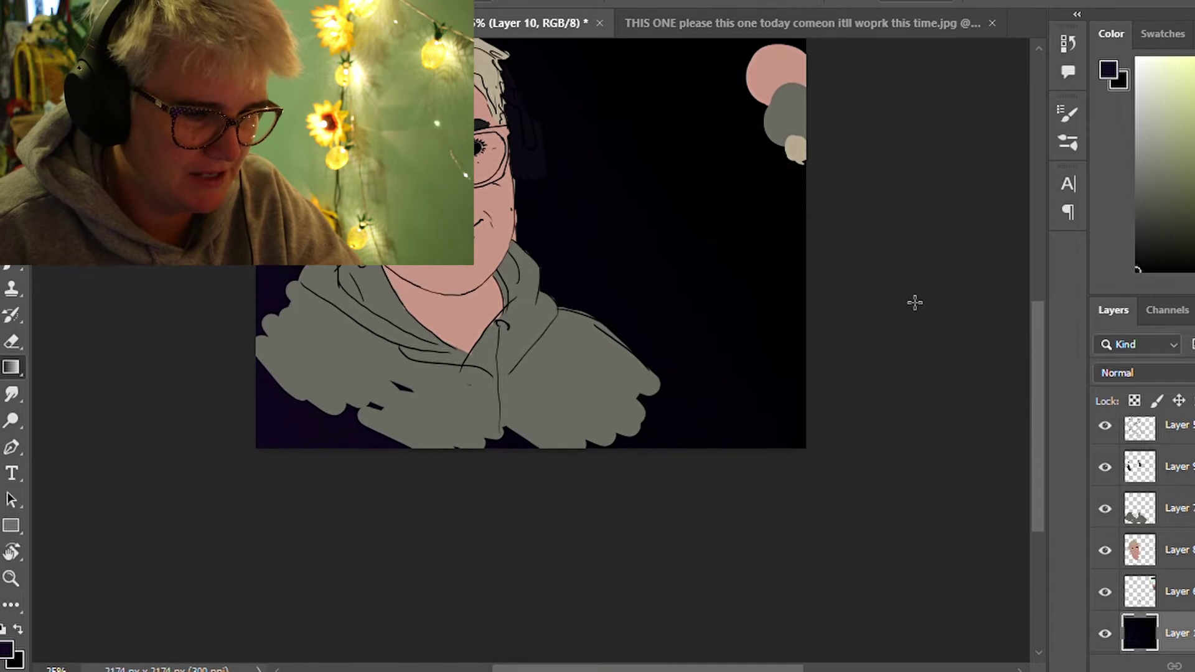
key(z)
scroll(866, 271, down, 3)
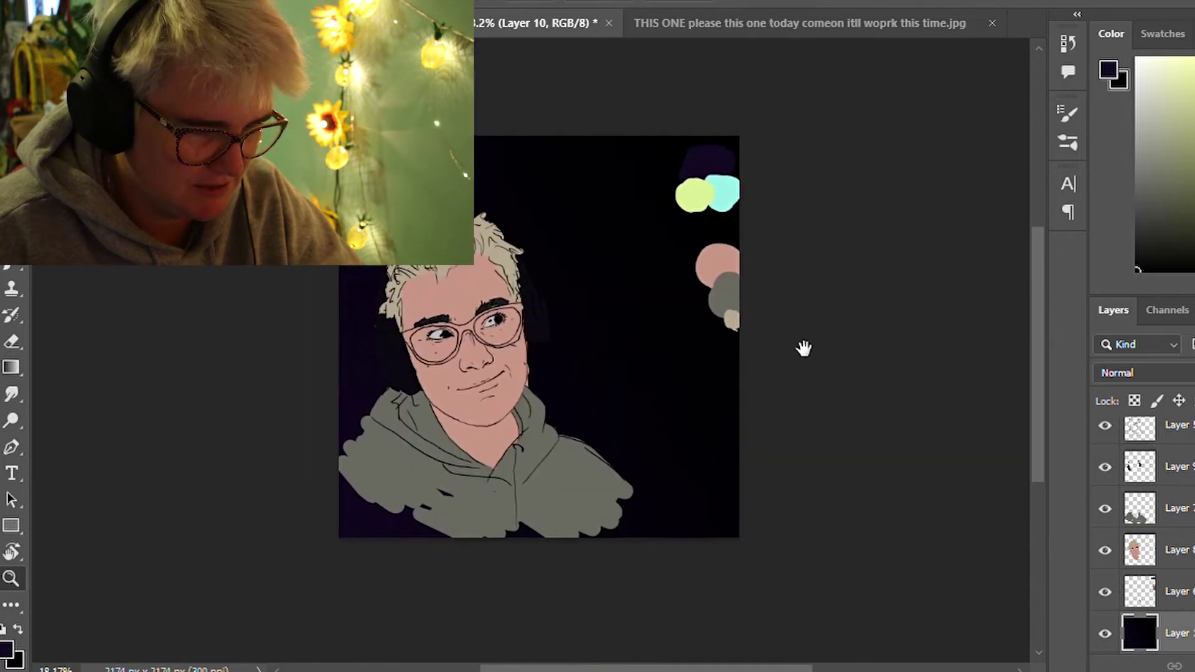
scroll(747, 373, down, 3)
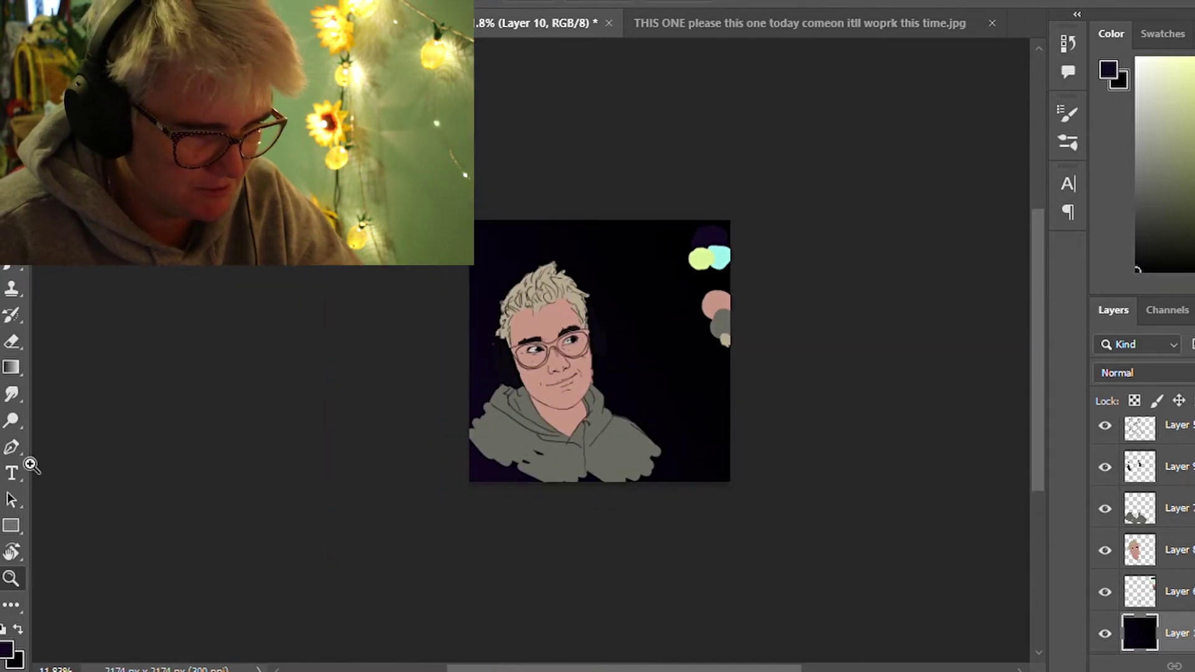
Redraw the gradient from the hoodie toward the upper right, leaving a purple glow at the bottom
click(11, 367)
drag(750, 285, 324, 576)
drag(452, 516, 959, 51)
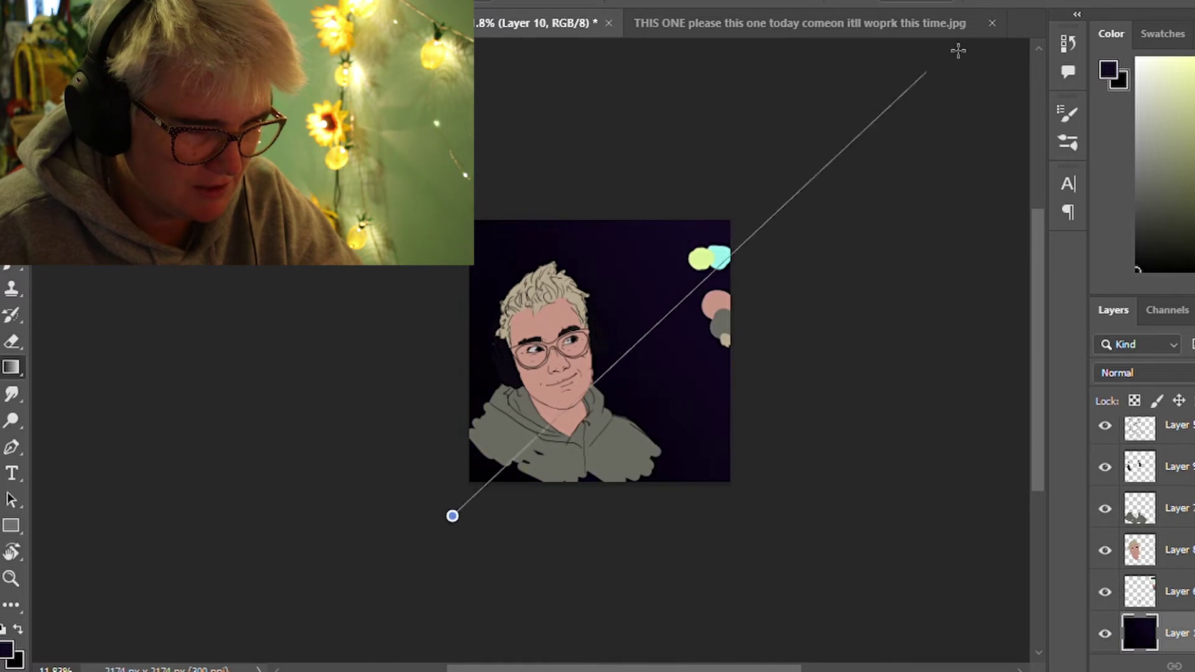
drag(638, 512, 643, 147)
drag(551, 402, 838, 97)
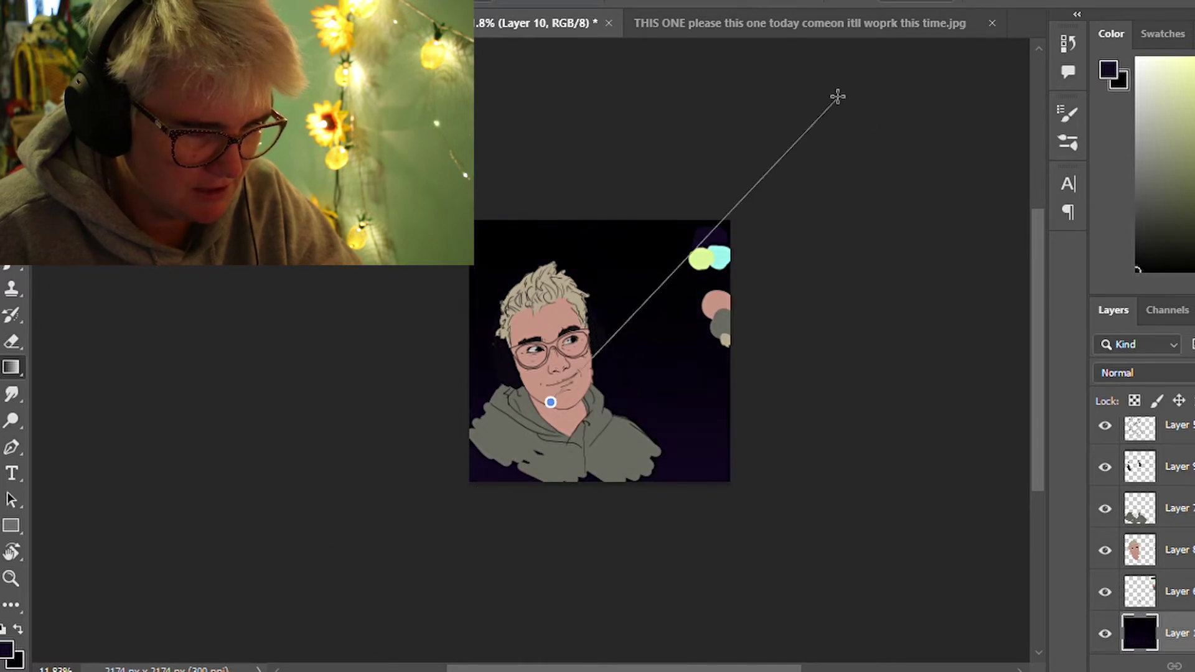
mouse_move(581, 394)
mouse_down()
mouse_move(651, 307)
mouse_move(737, 243)
mouse_up()
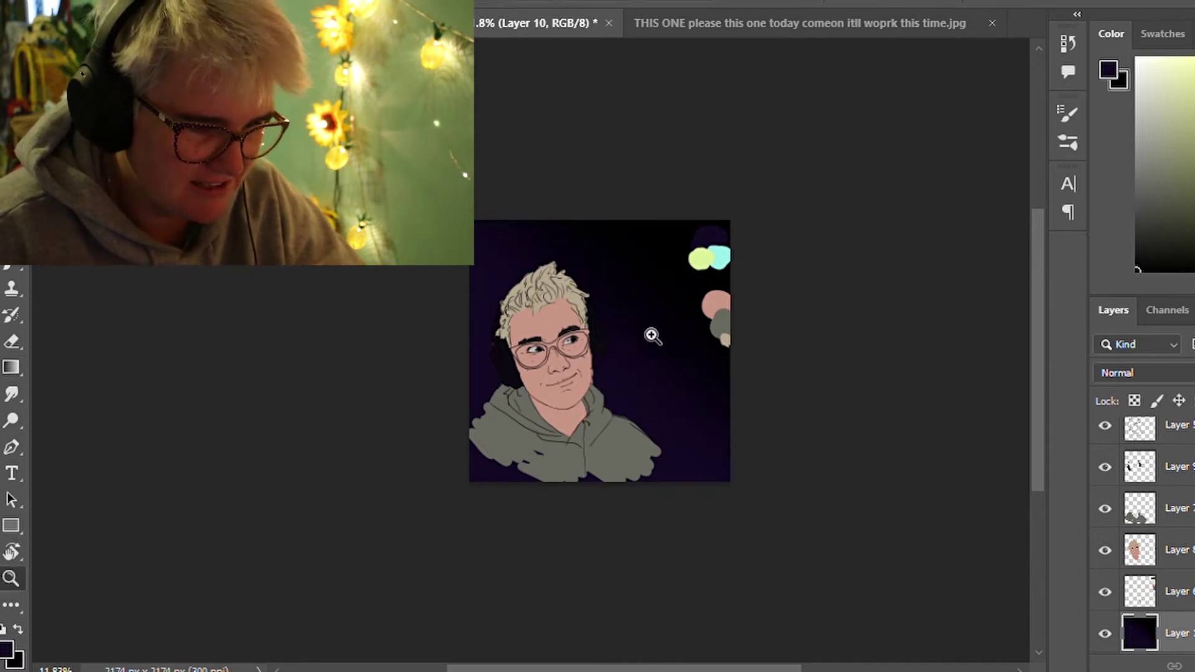
drag(670, 339, 723, 310)
drag(633, 433, 713, 341)
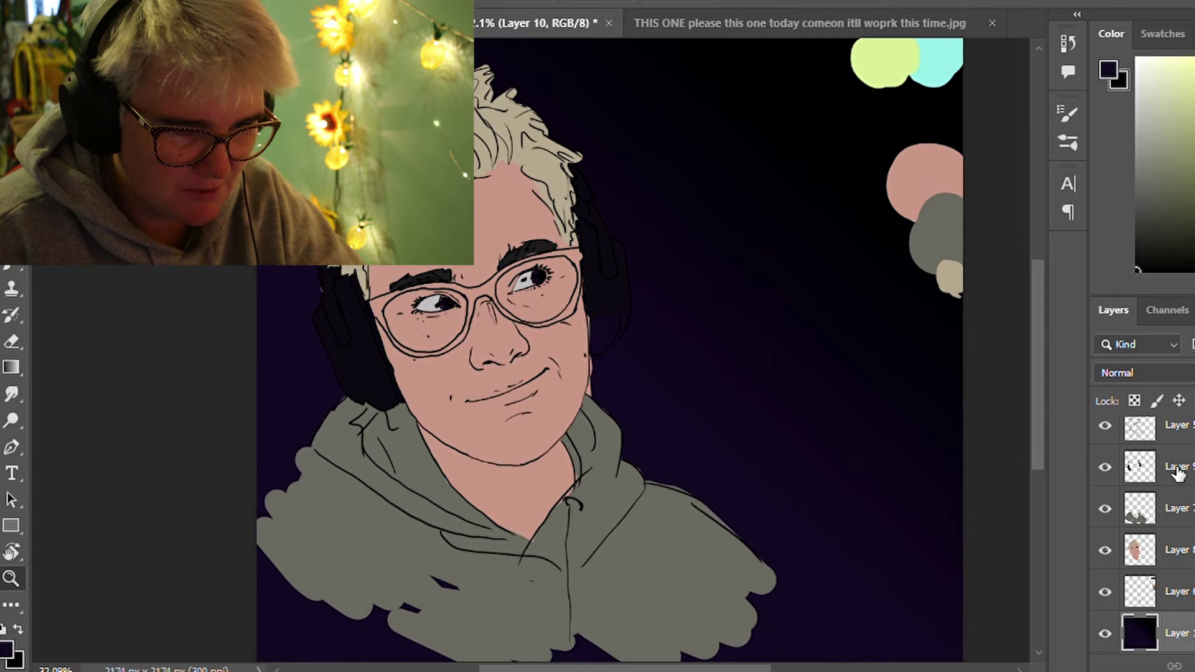
Toggle the hoodie and skin layers to check fills, then add a new layer above Layer 7
click(1106, 510)
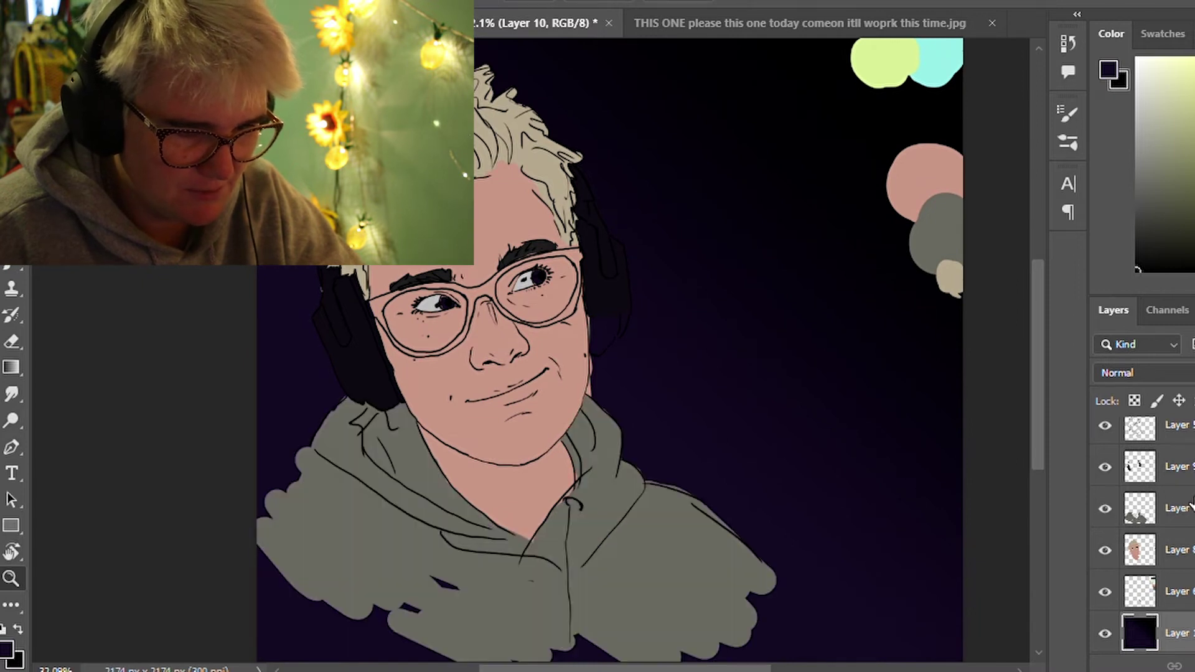
click(1105, 550)
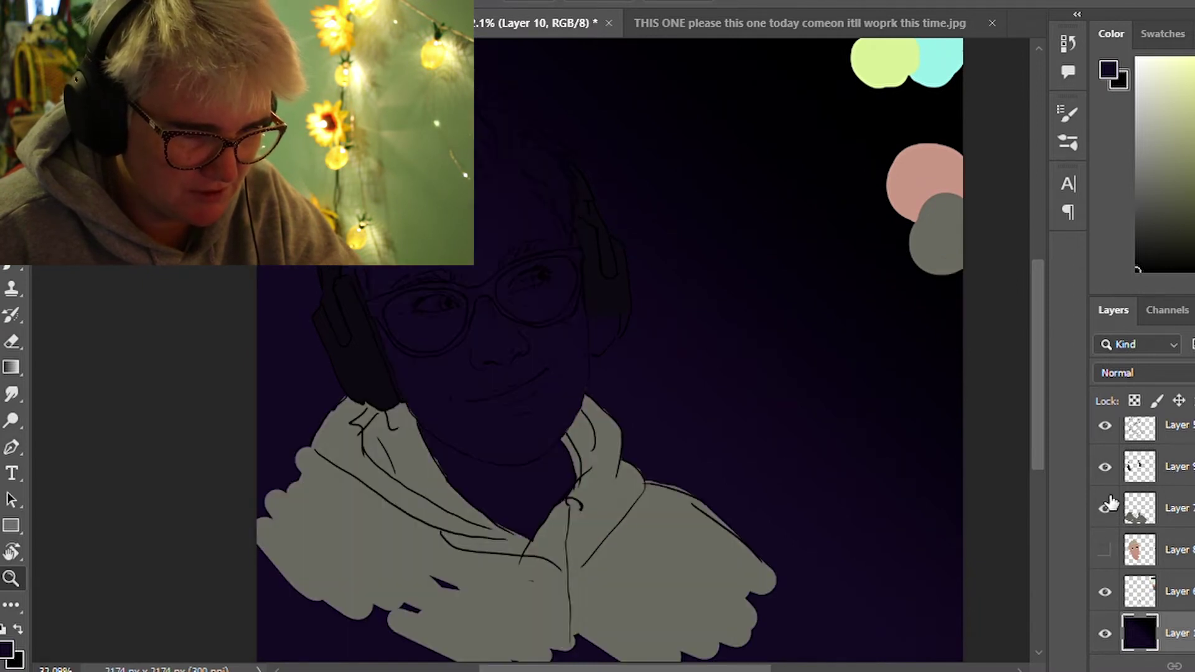
click(1104, 550)
click(1139, 509)
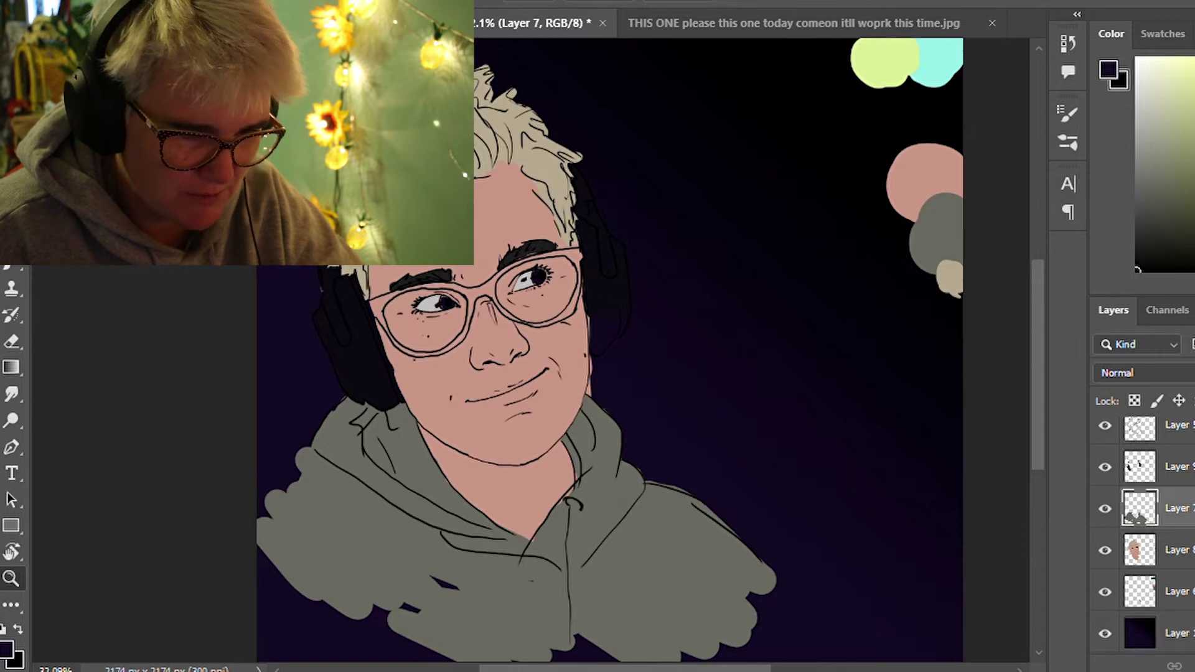
key(ctrl+shift+alt+n)
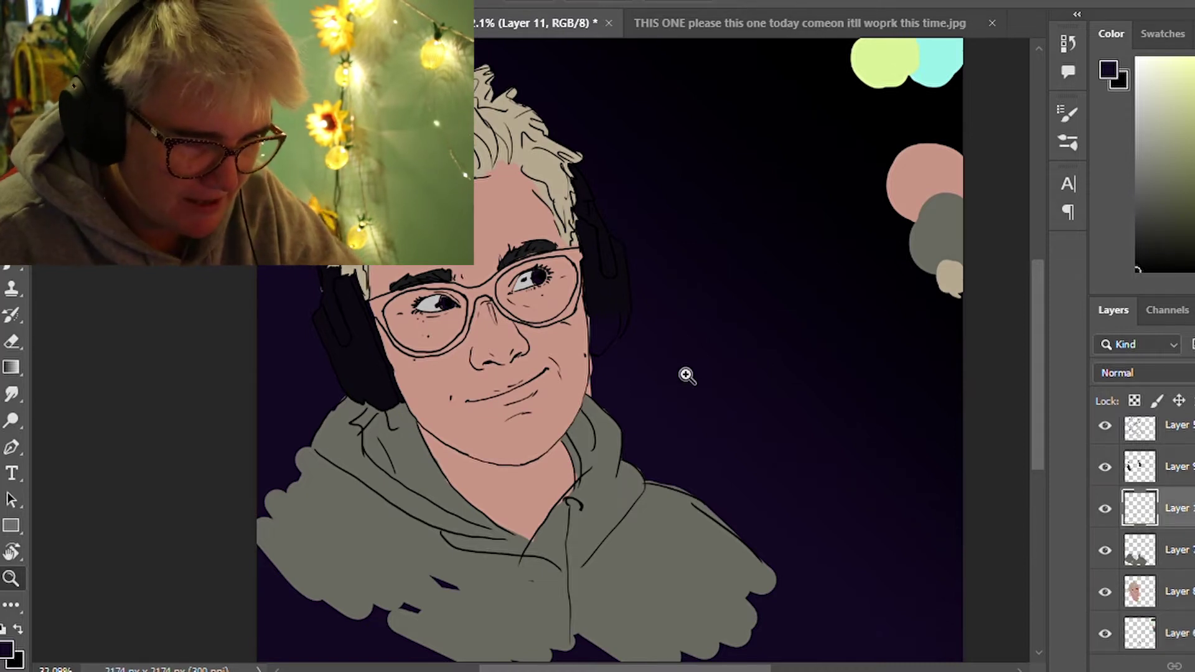
Zoom in to full size on the face with the Brush ready
scroll(685, 375, down, 5)
drag(768, 253, 739, 270)
drag(667, 386, 733, 354)
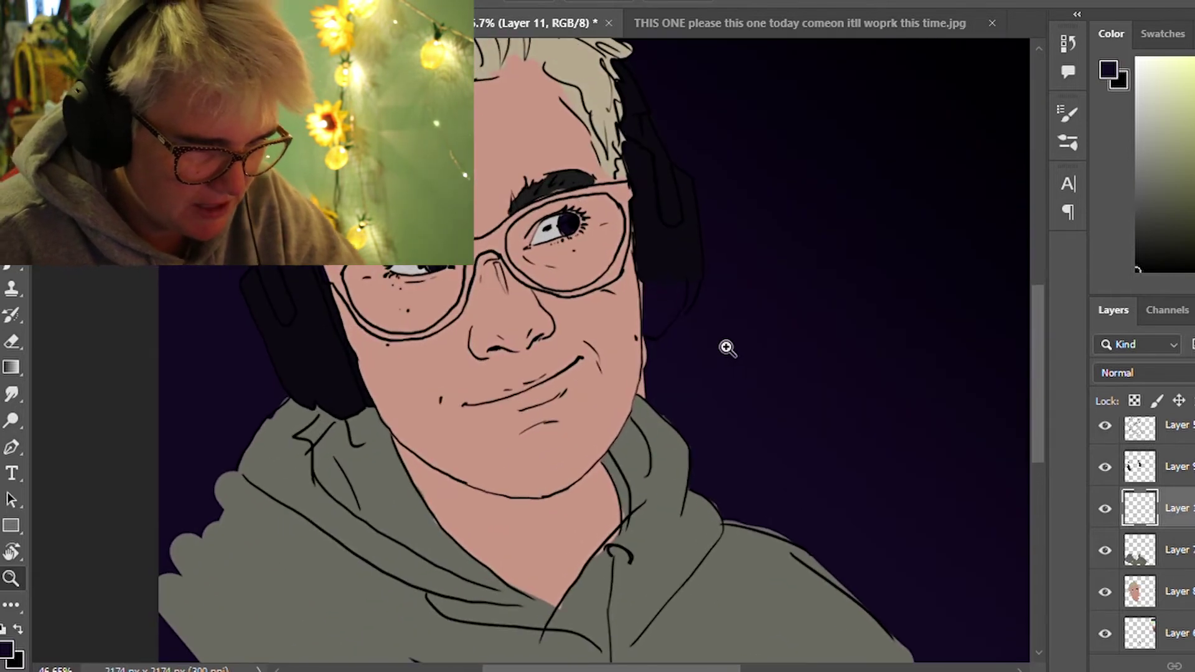
key(b)
key(z)
click(670, 249)
click(662, 181)
key(b)
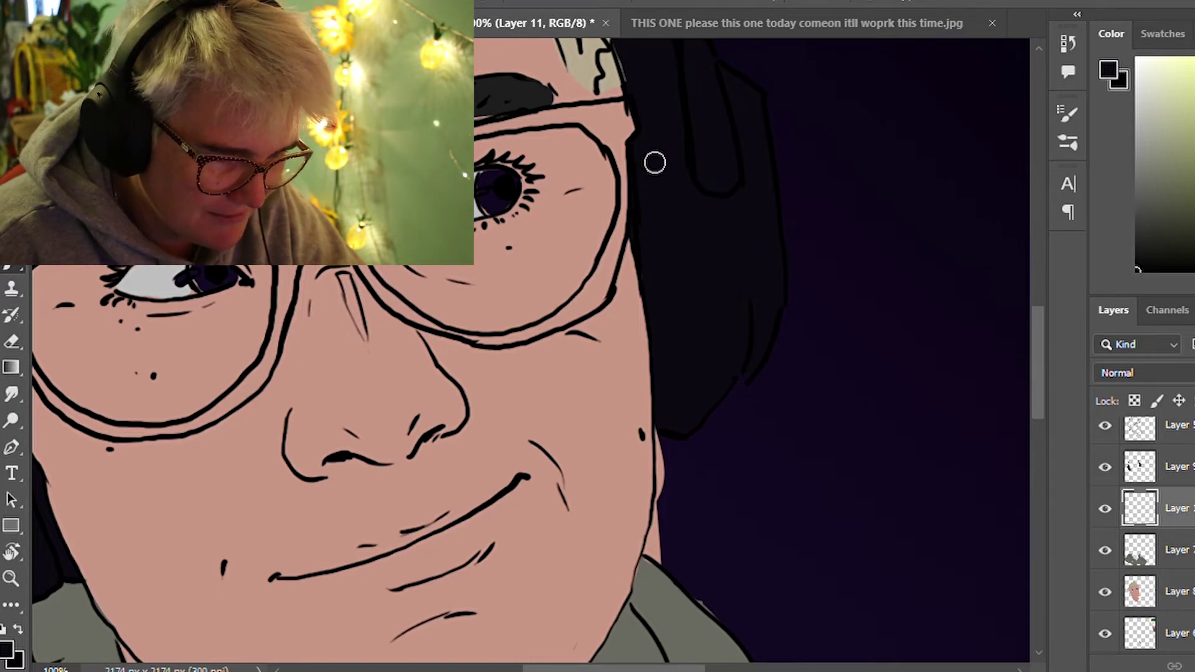
Pan to the mouth and chin, pick the Eraser, and move down to Layer 8
scroll(655, 163, up, 3)
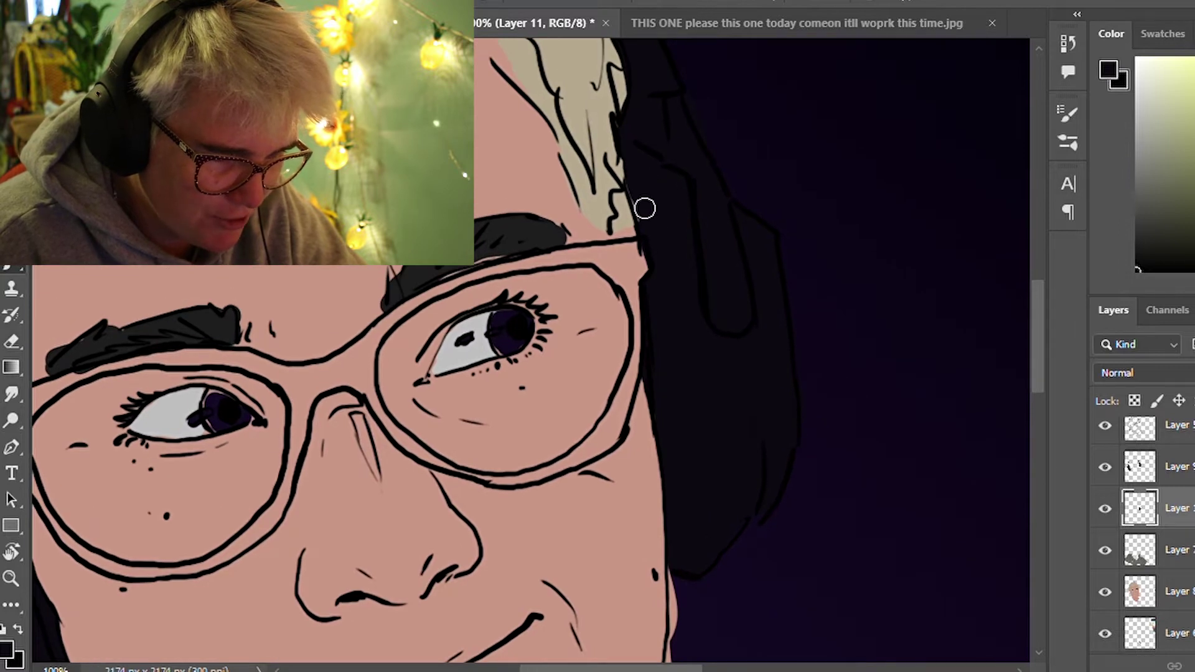
drag(708, 286, 806, 115)
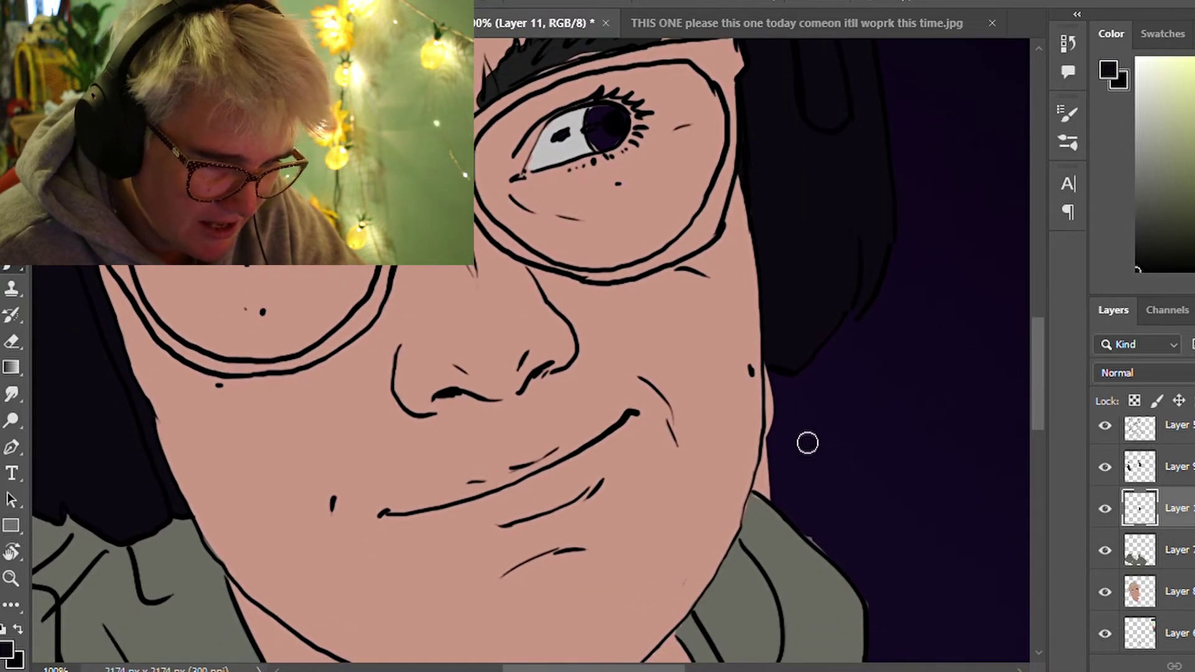
drag(821, 441, 728, 287)
key(e)
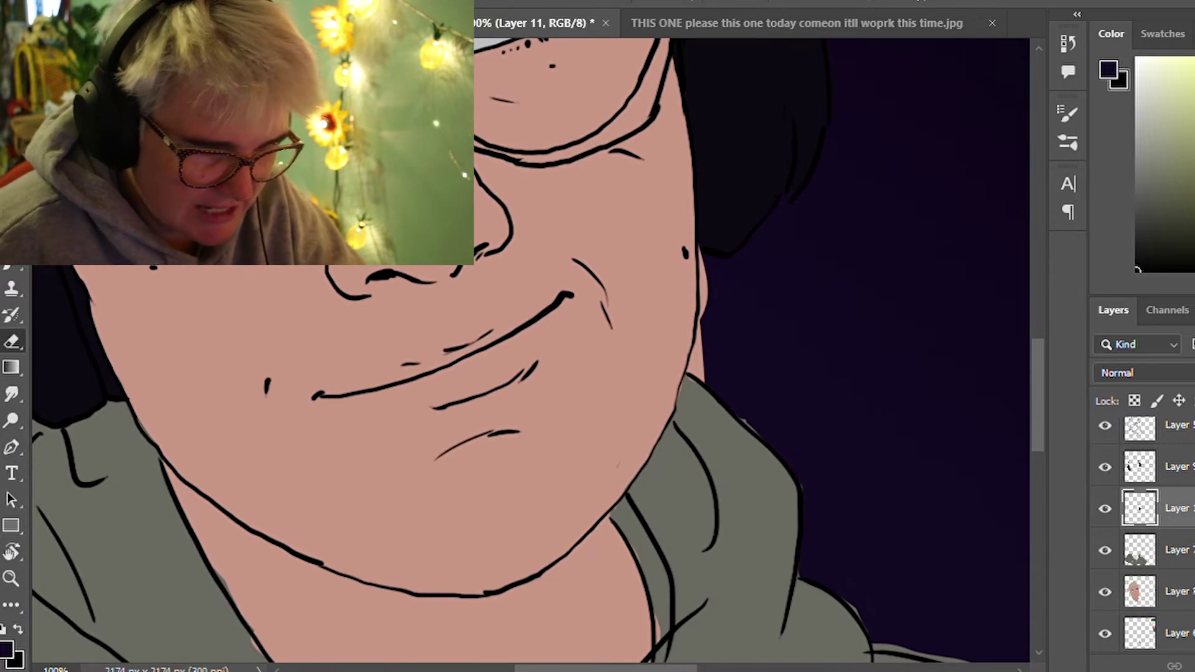
key(alt+bracketleft)
key(alt+bracketleft)
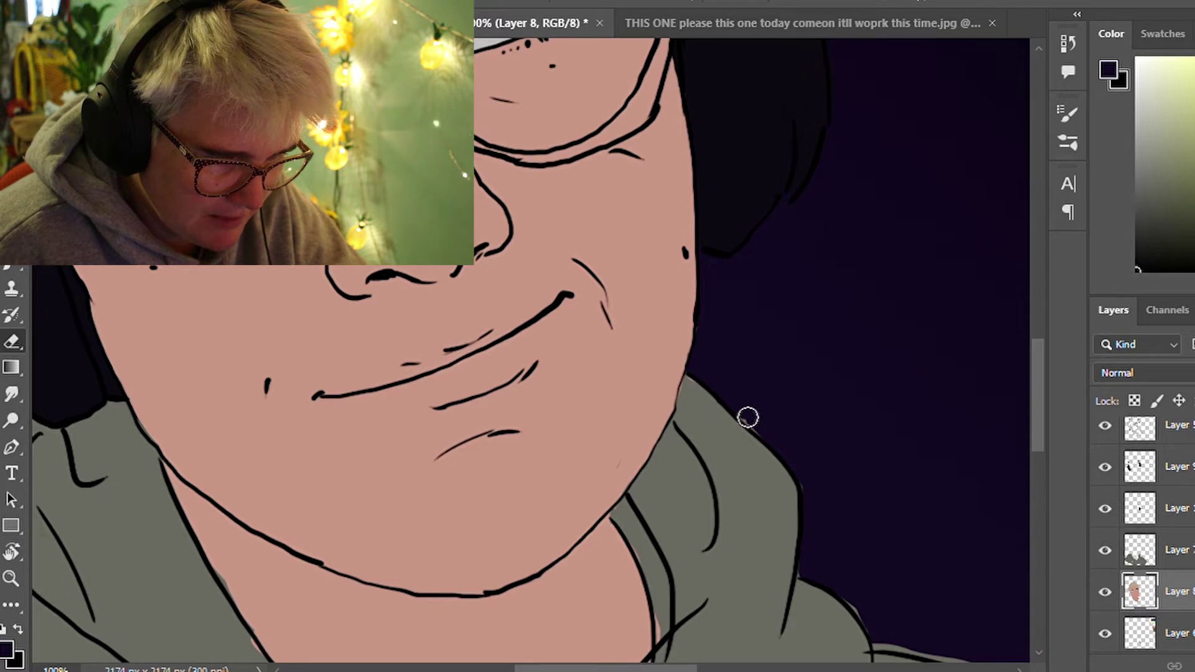
Zoom around the illustration between the hair, headphone and whole face
key(z)
mouse_move(752, 240)
mouse_down()
mouse_move(765, 328)
mouse_move(825, 302)
mouse_move(777, 302)
mouse_move(990, 527)
mouse_up()
mouse_move(573, 394)
mouse_down()
mouse_move(682, 368)
mouse_move(654, 342)
mouse_up()
key(e)
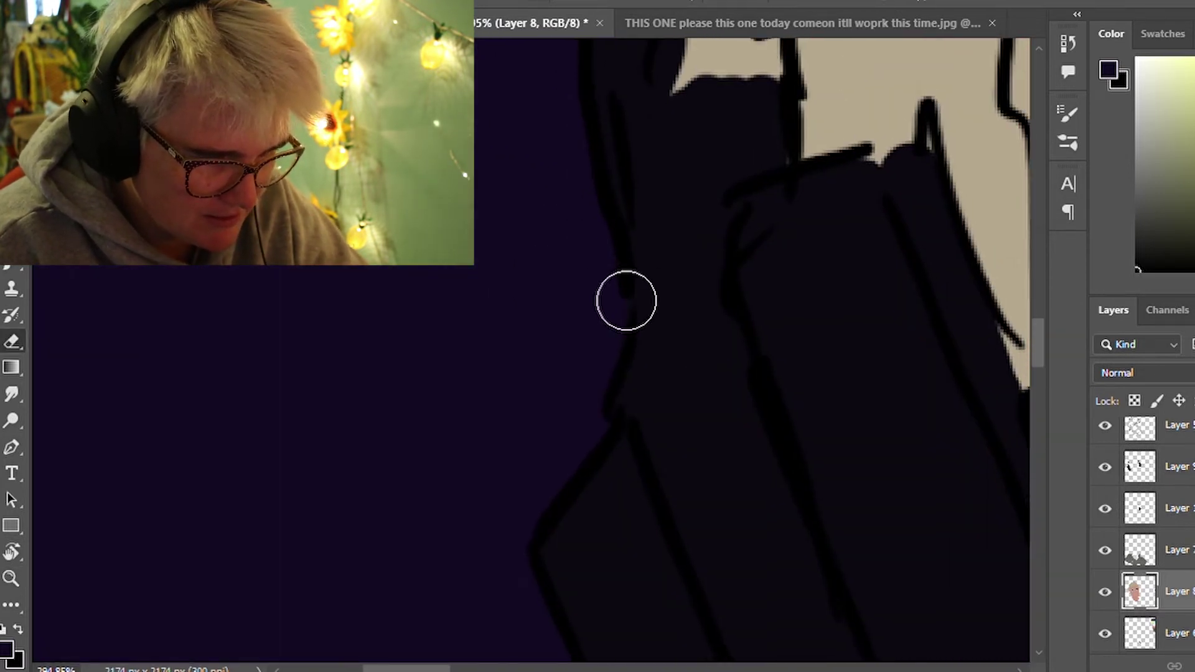
key(z)
mouse_move(774, 253)
mouse_down()
mouse_move(648, 333)
mouse_move(685, 282)
mouse_move(610, 283)
mouse_up()
mouse_move(722, 293)
mouse_down()
mouse_move(666, 278)
mouse_move(592, 340)
mouse_up()
alt+scroll(591, 341, up, 3)
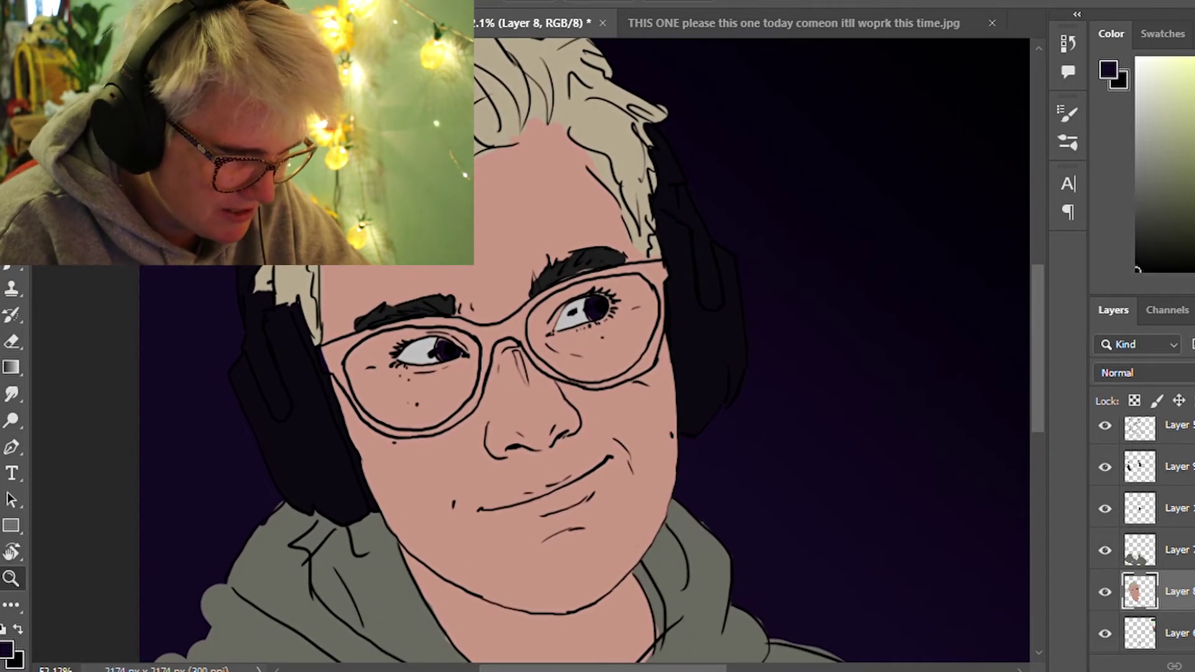
Switch to the reference photo and zoom in on the eyes behind the glasses
key(ctrl+Tab)
scroll(680, 310, up, 3)
scroll(680, 310, up, 3)
scroll(680, 310, down, 1)
Sample the dark grey eye colour from the reference photo and return to the illustration
key(i)
click(869, 269)
drag(864, 280, 406, 416)
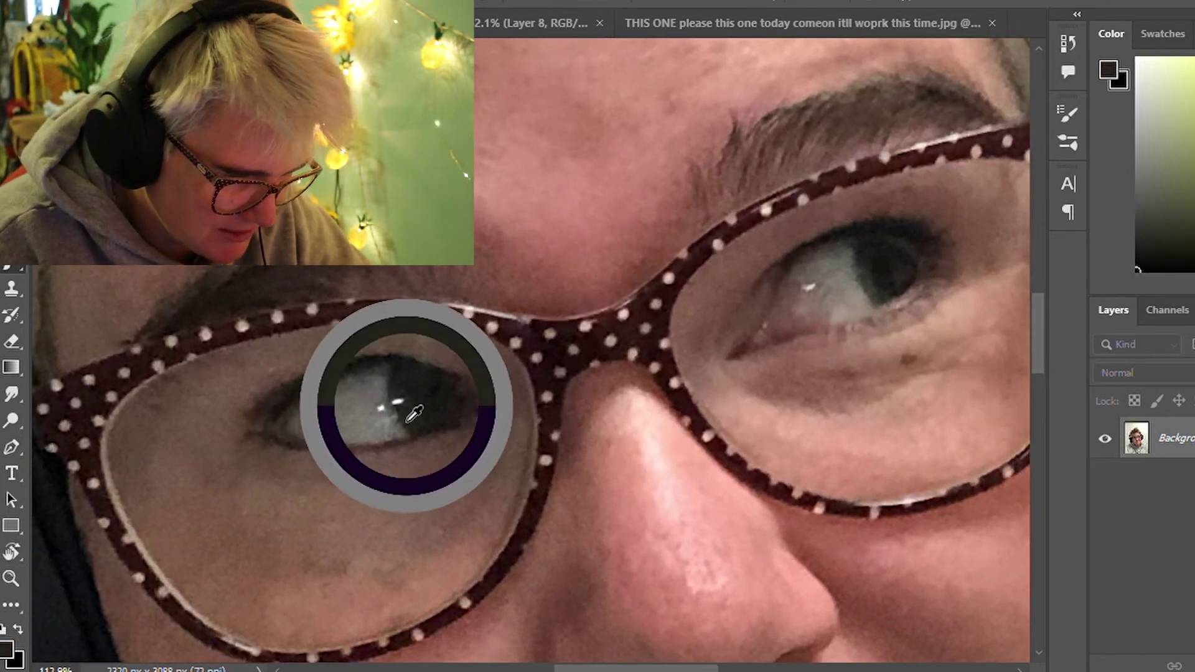
drag(411, 411, 413, 405)
click(526, 25)
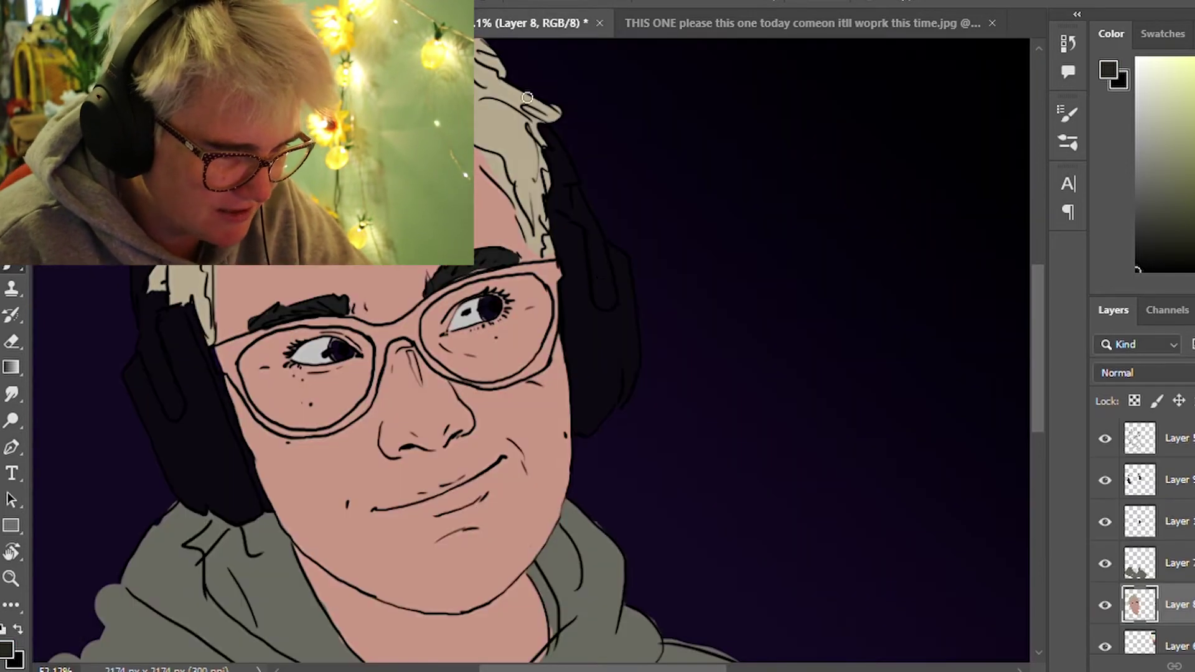
Bring the eyes into view and set white as the paint colour
scroll(511, 304, up, 2)
scroll(510, 303, up, 2)
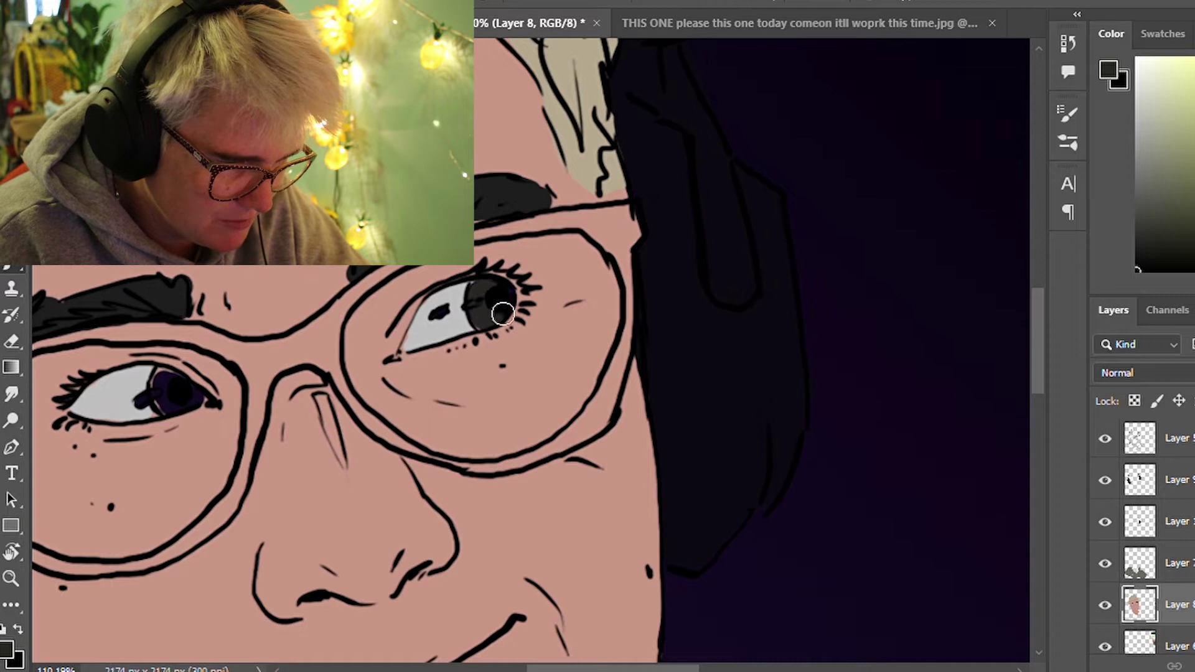
scroll(483, 328, left, 2)
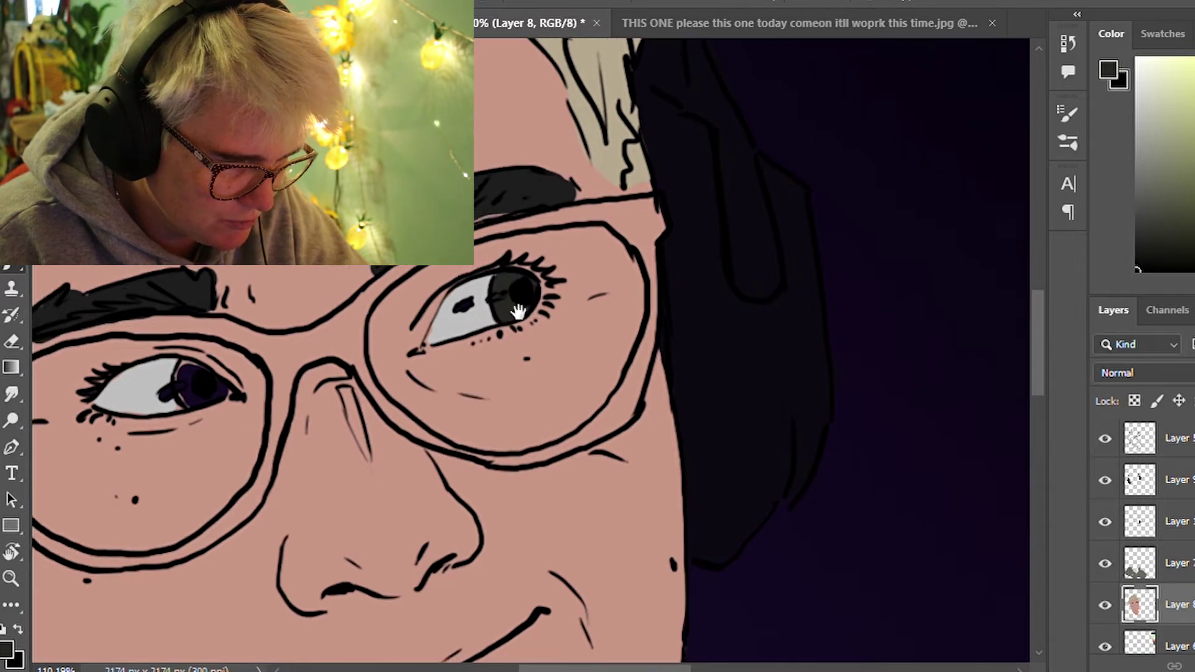
scroll(483, 328, left, 5)
scroll(449, 342, left, 2)
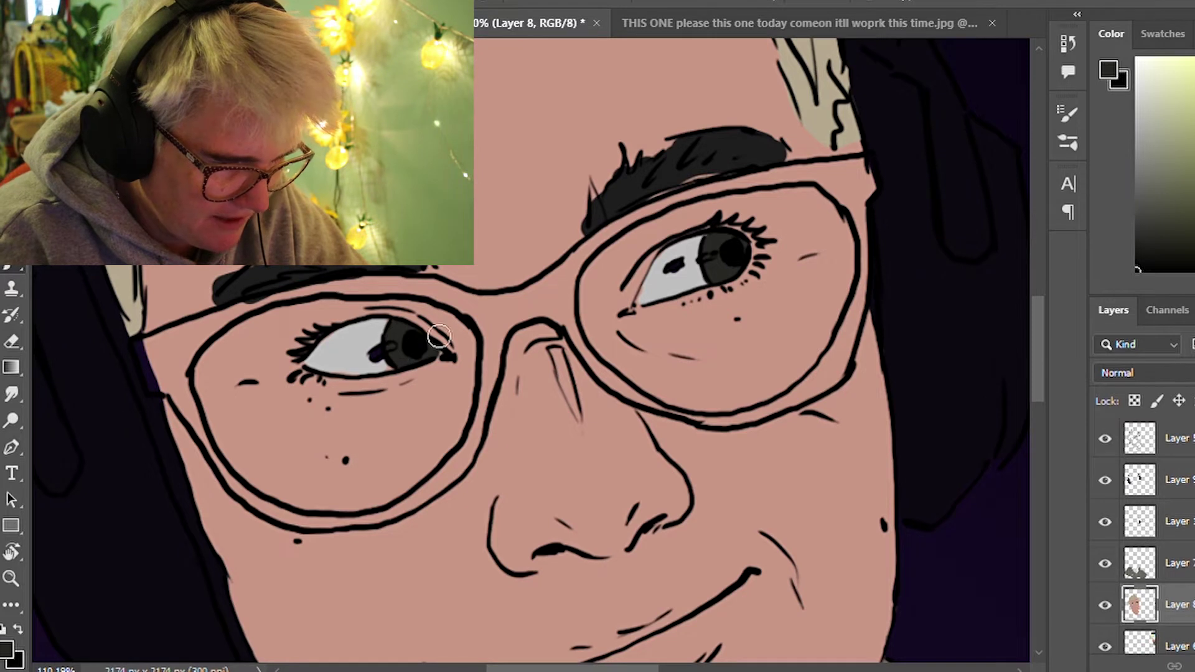
key(d)
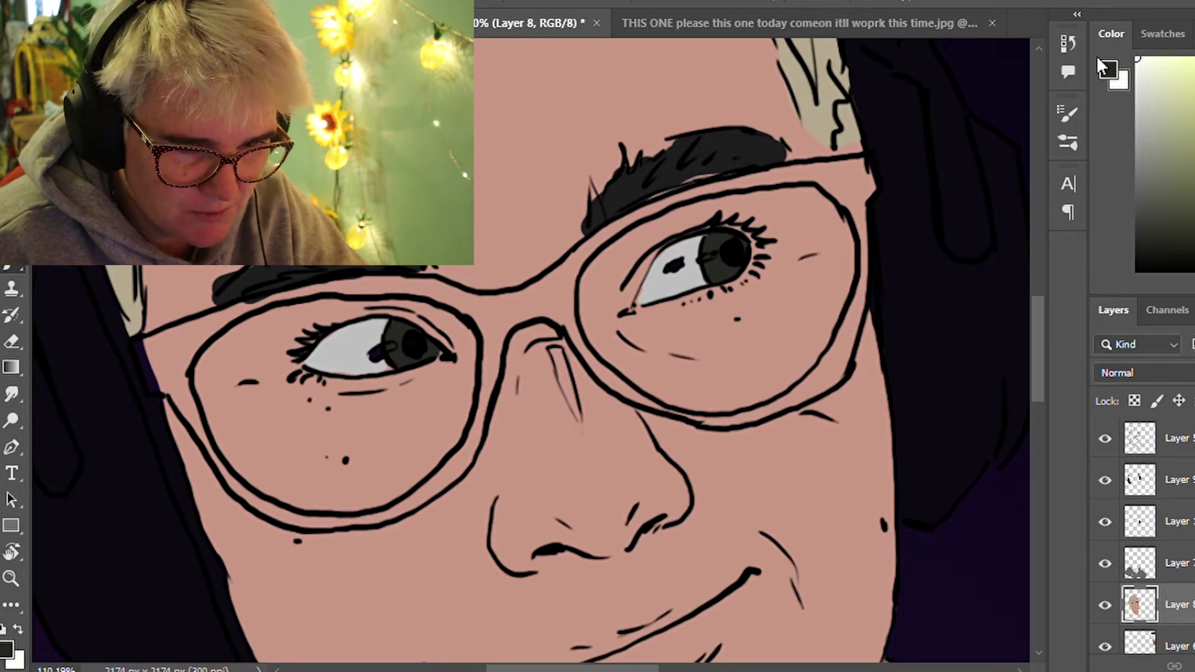
key(x)
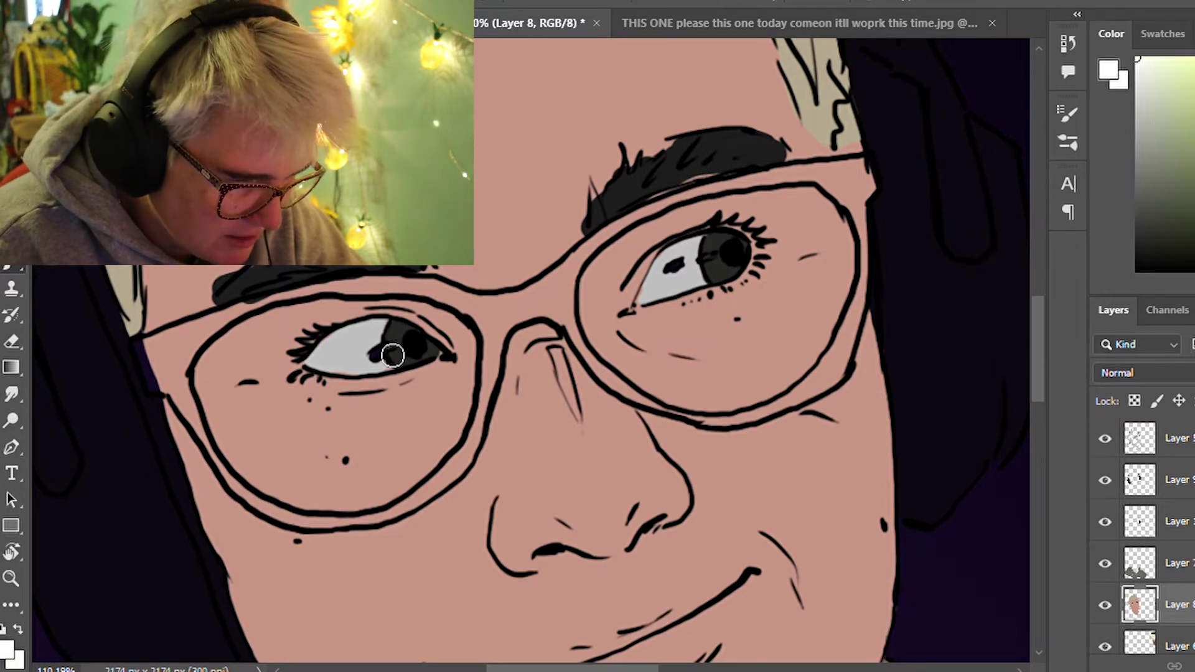
Undo the stray stroke, dab white catchlights into both irises, then sample the eye-white grey
key(ctrl+z)
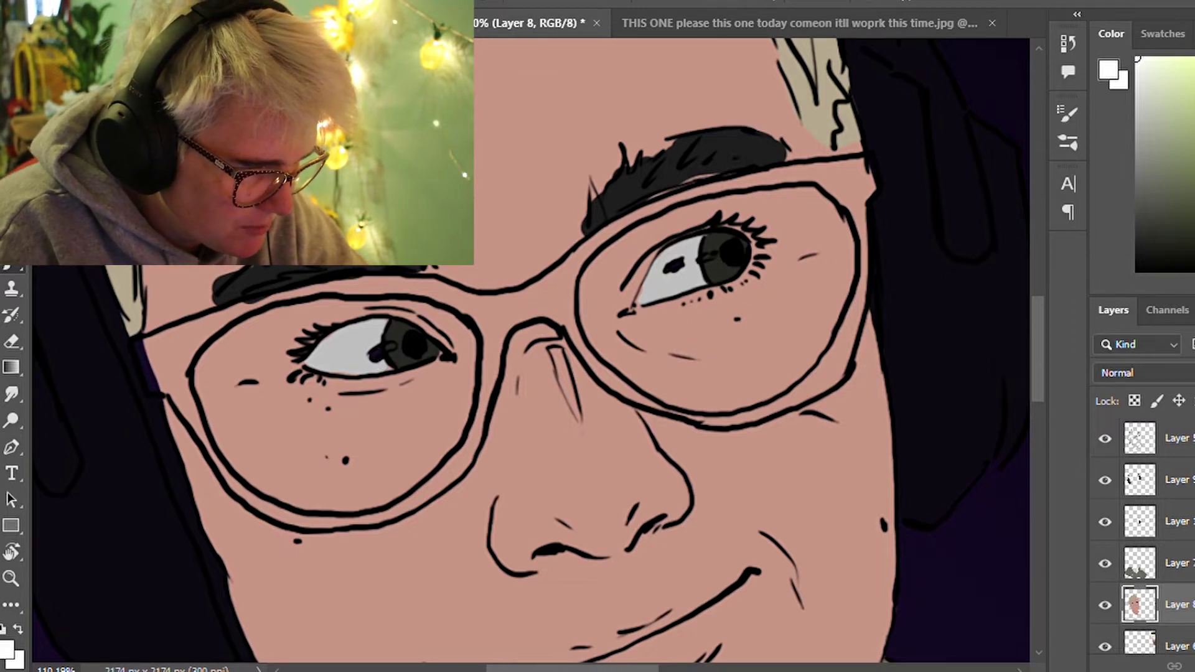
click(378, 353)
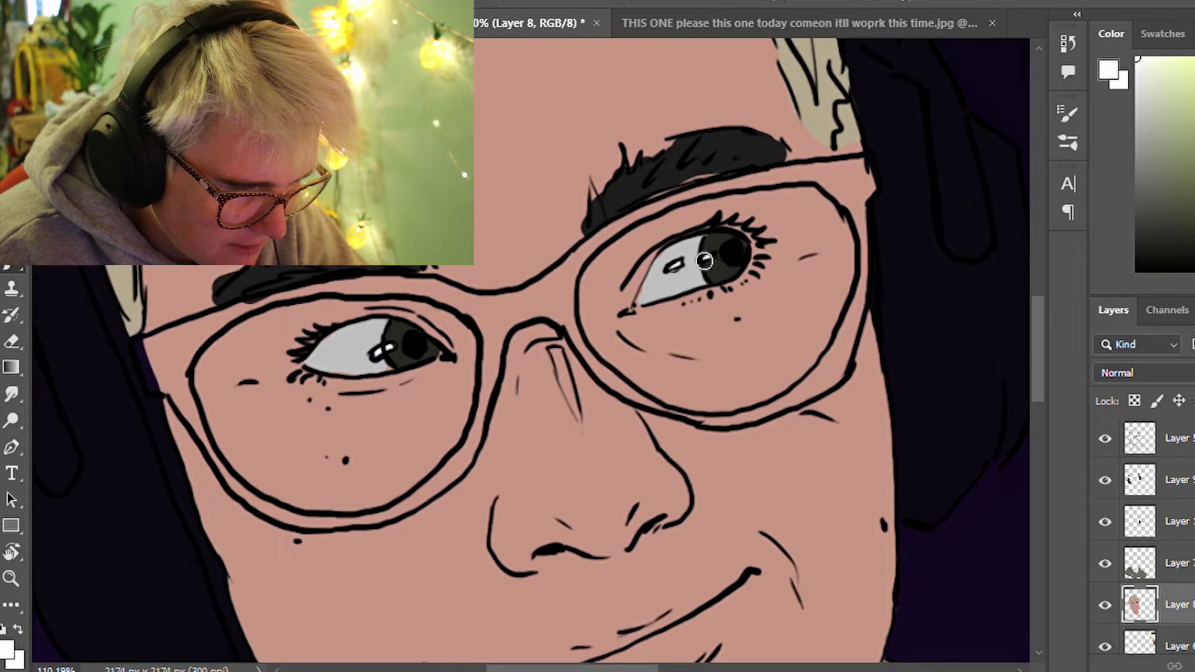
click(677, 267)
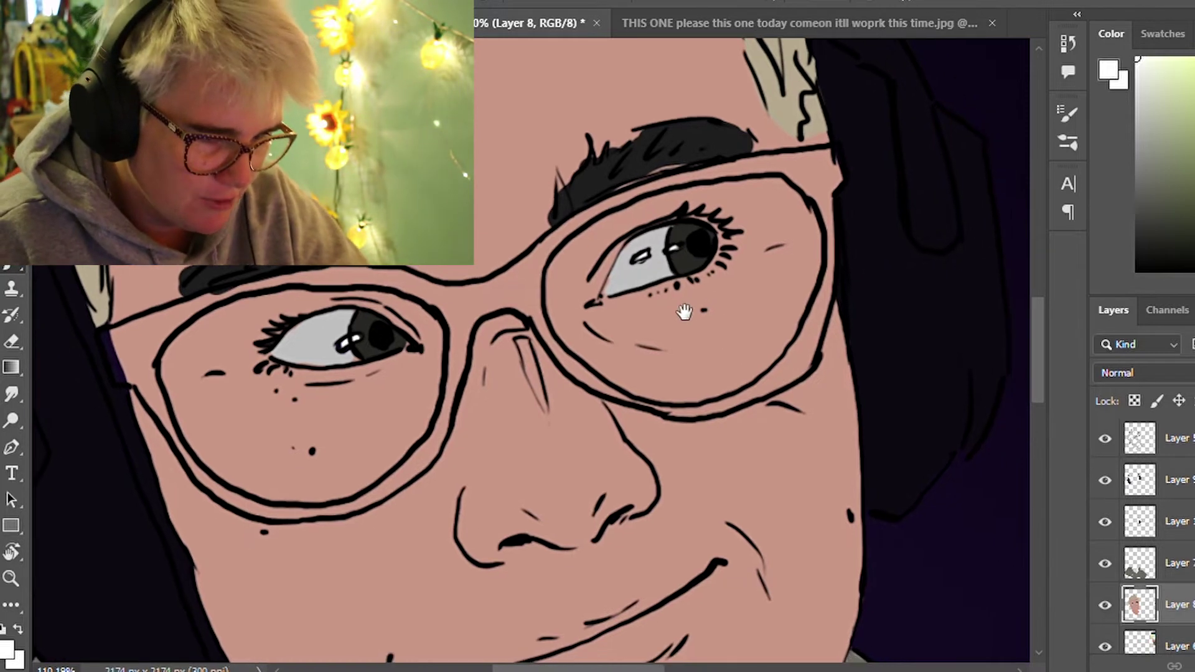
drag(707, 268, 625, 246)
alt+click(618, 251)
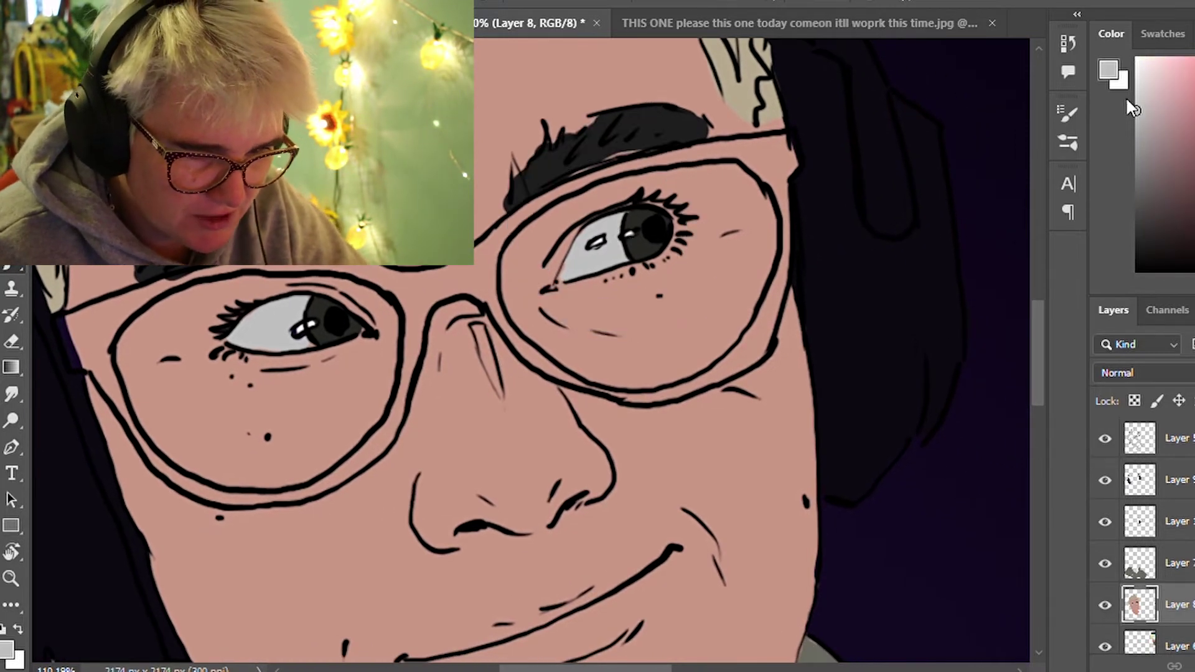
Pick a darker grey, sample the left pupil, and choose dark green for the irises
alt+click(640, 228)
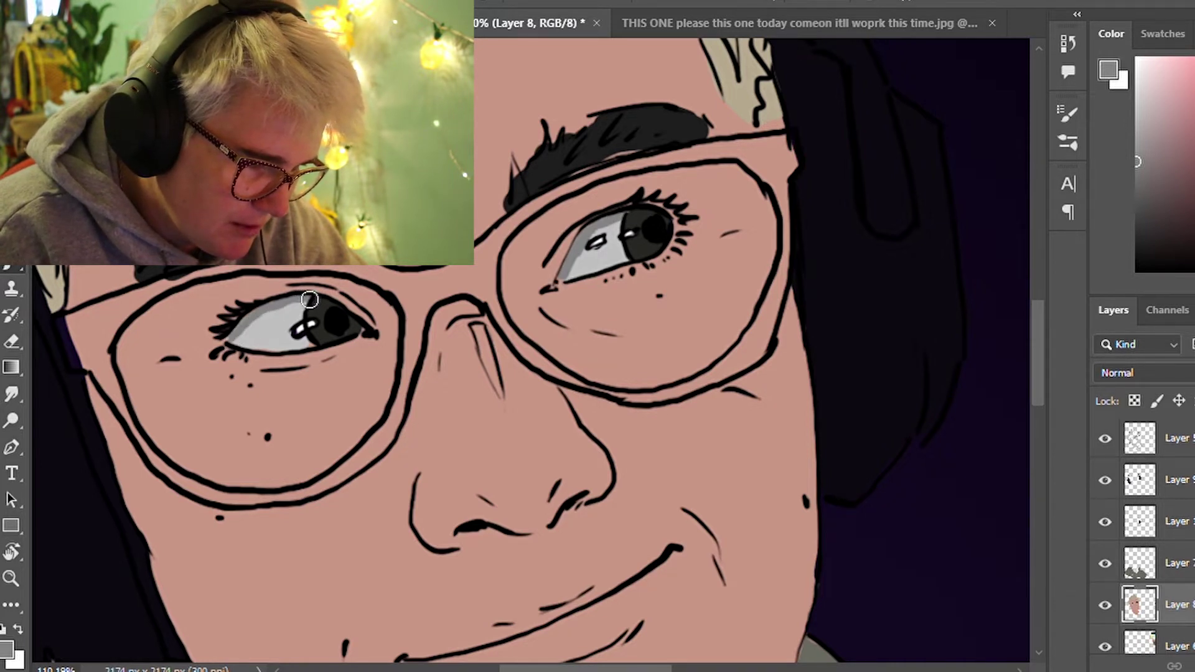
alt+click(360, 333)
click(1183, 125)
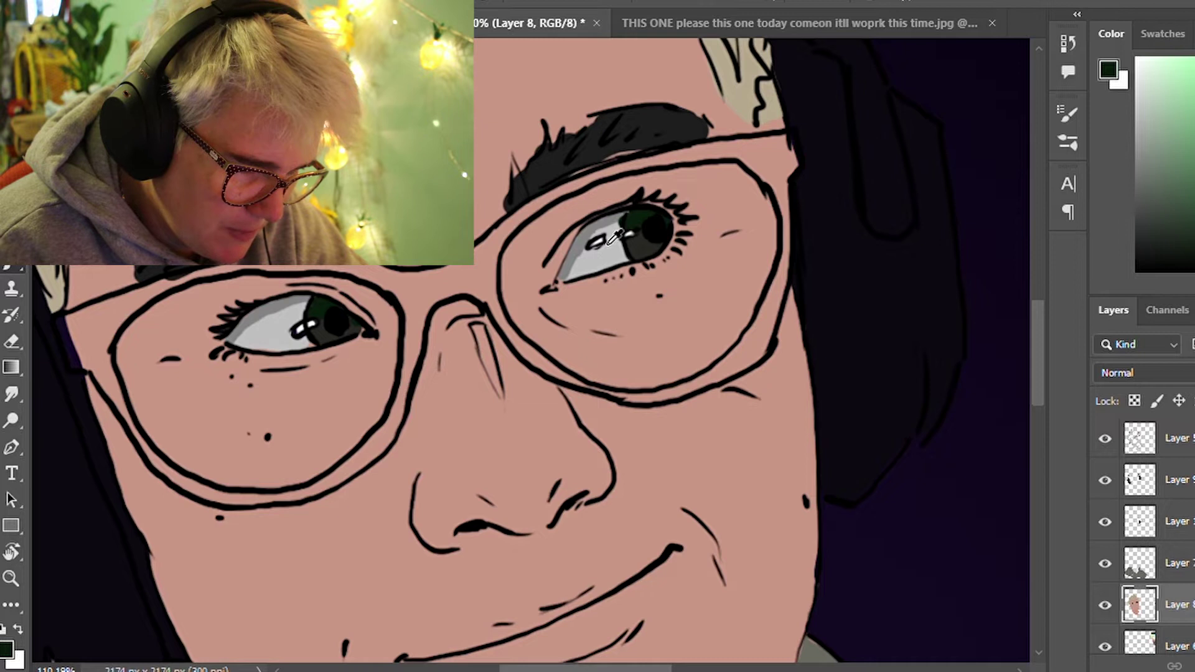
alt+click(616, 228)
key(e)
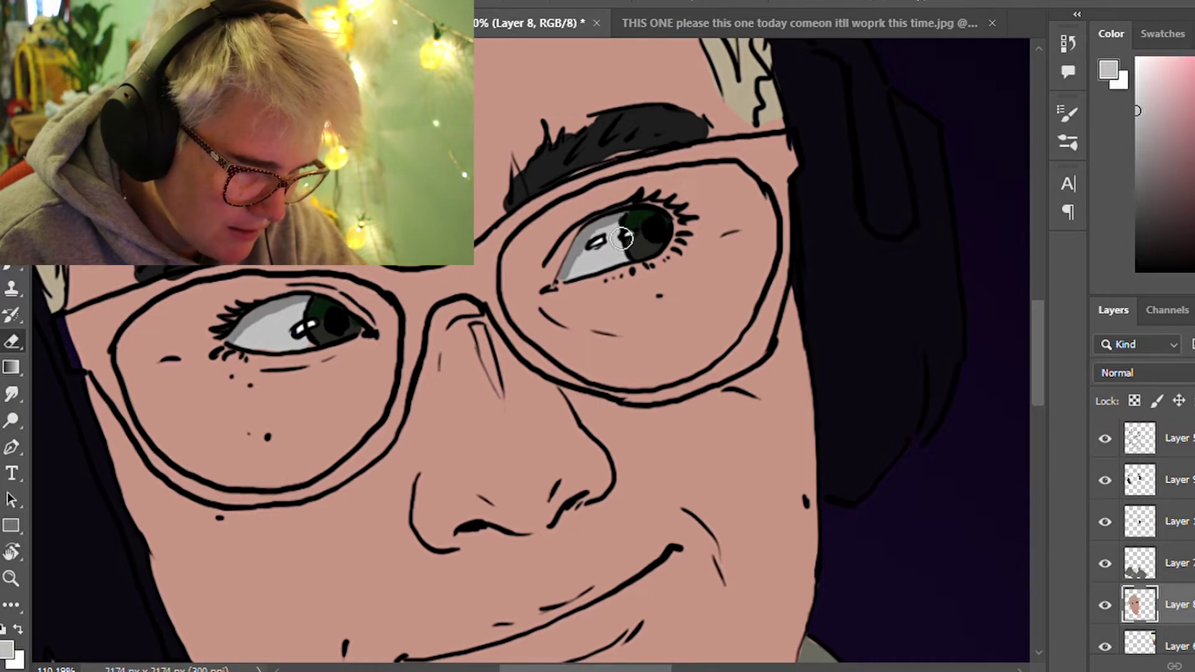
Sample the iris green and brush brown over the right eye's iris
alt+click(621, 233)
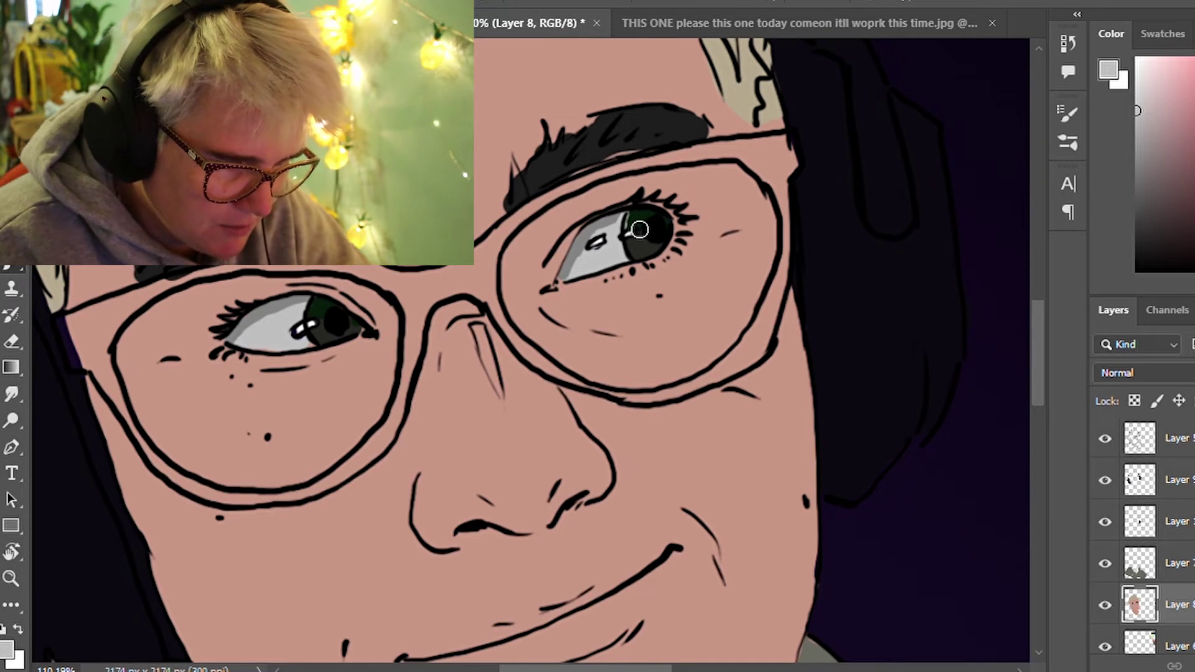
alt+click(602, 227)
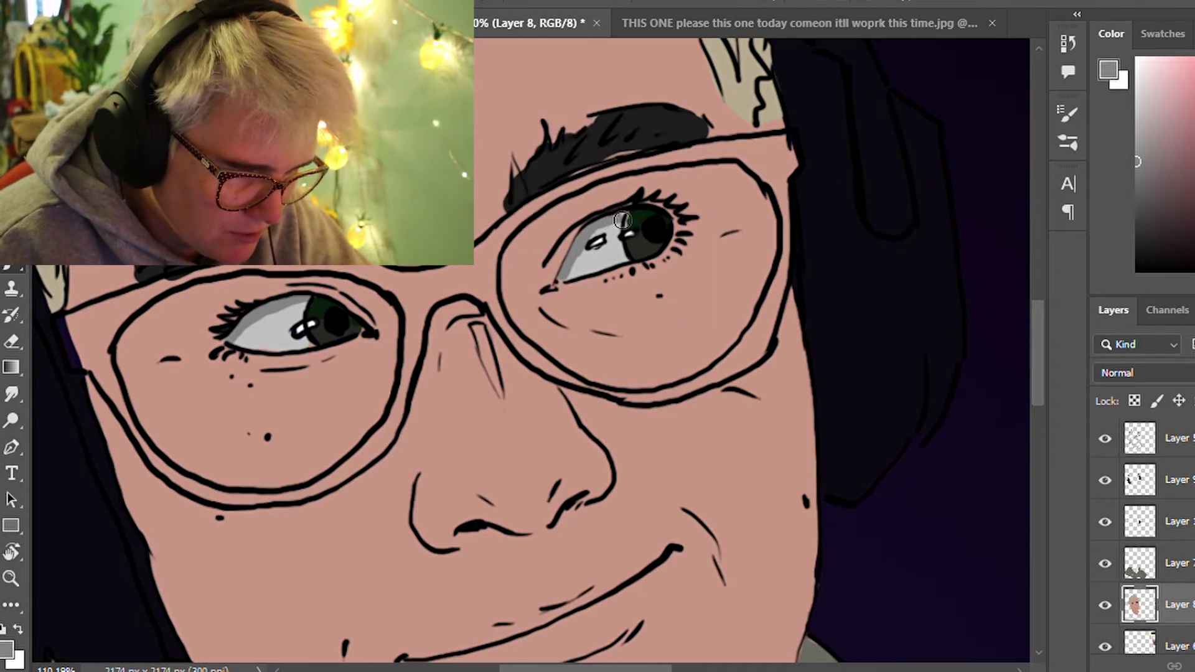
alt+click(642, 220)
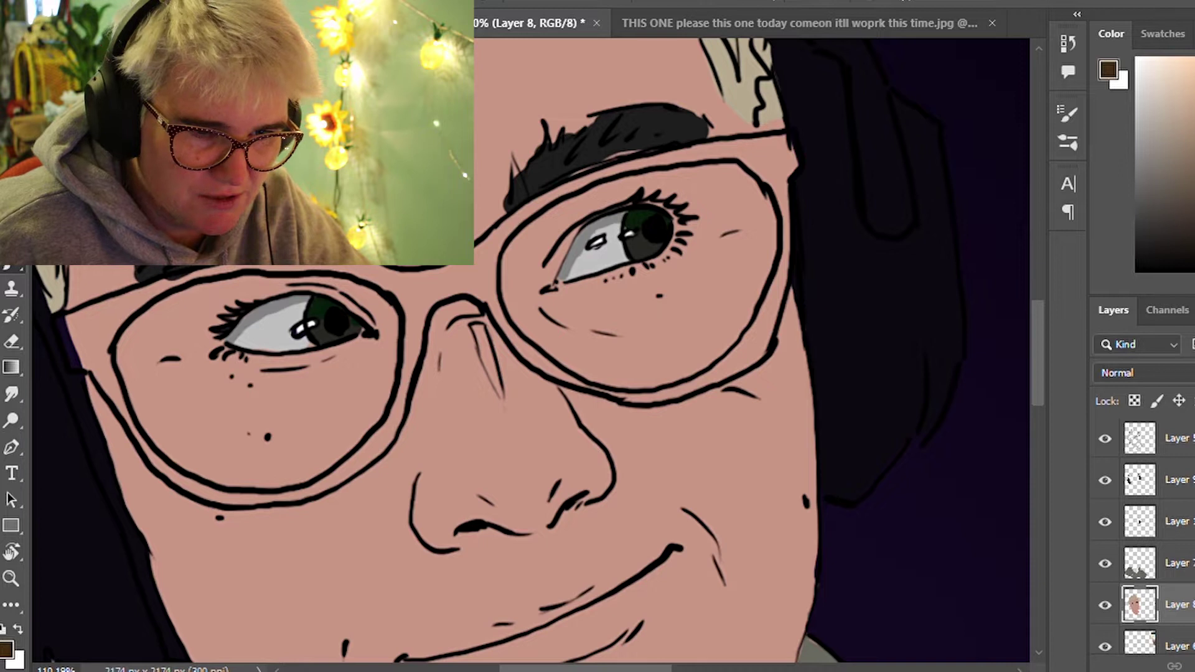
drag(648, 261, 642, 236)
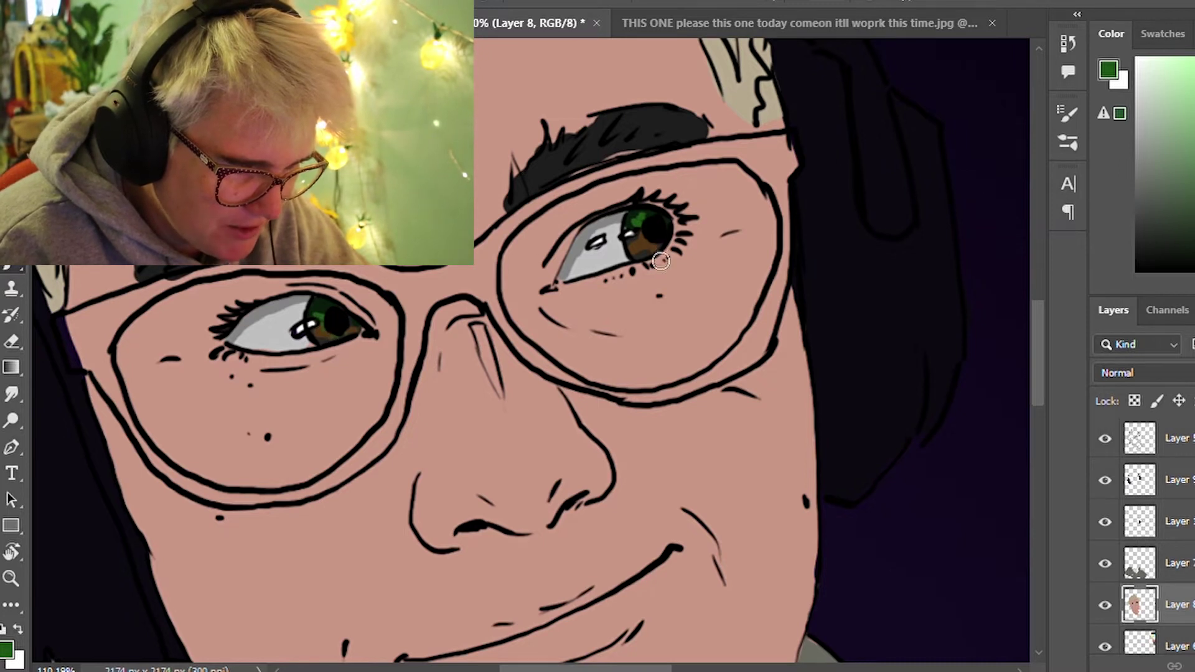
scroll(648, 252, down, 5)
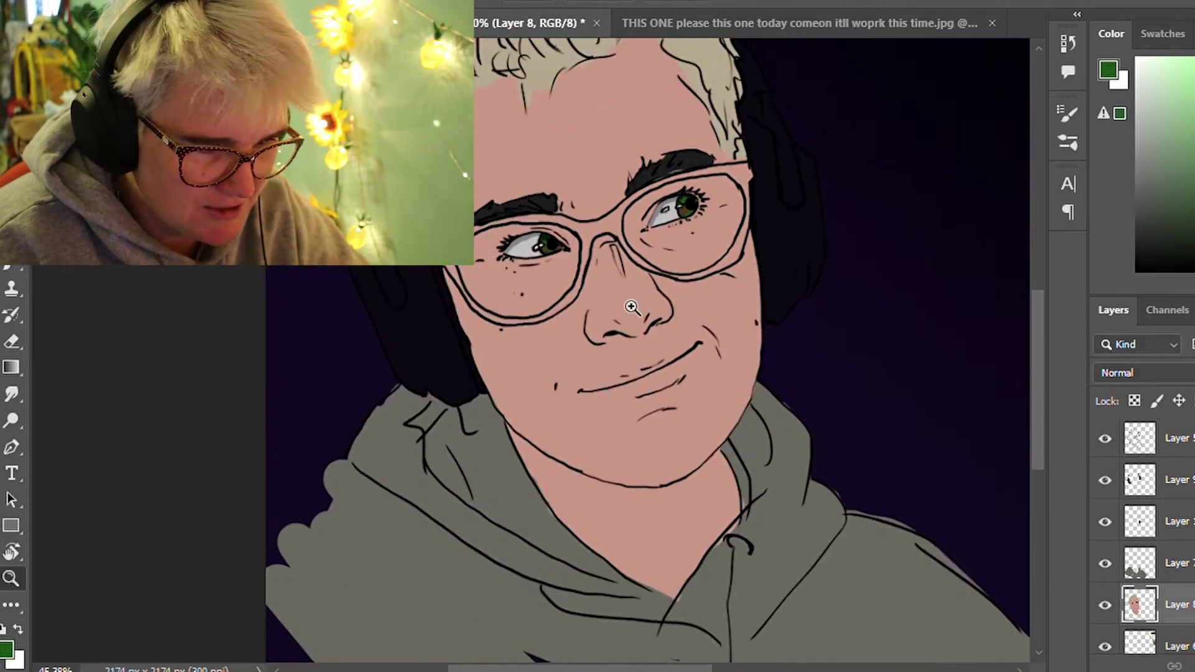
Adjust the zoom on the portrait and save it
scroll(531, 342, down, 2)
scroll(563, 294, up, 3)
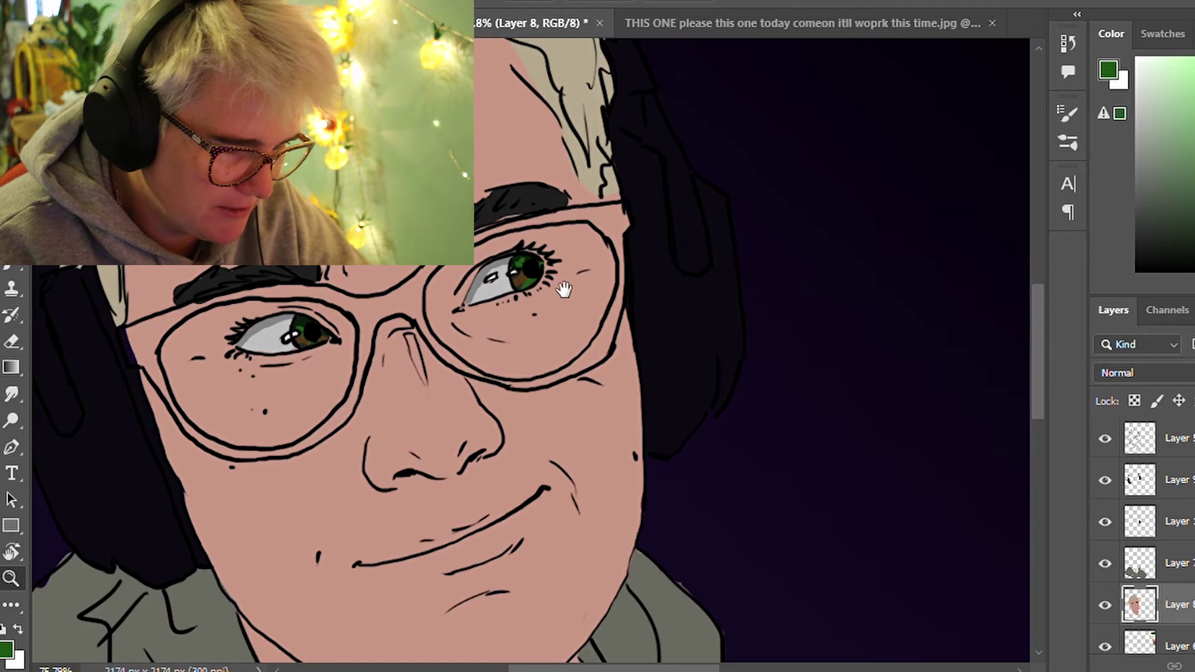
scroll(571, 306, up, 2)
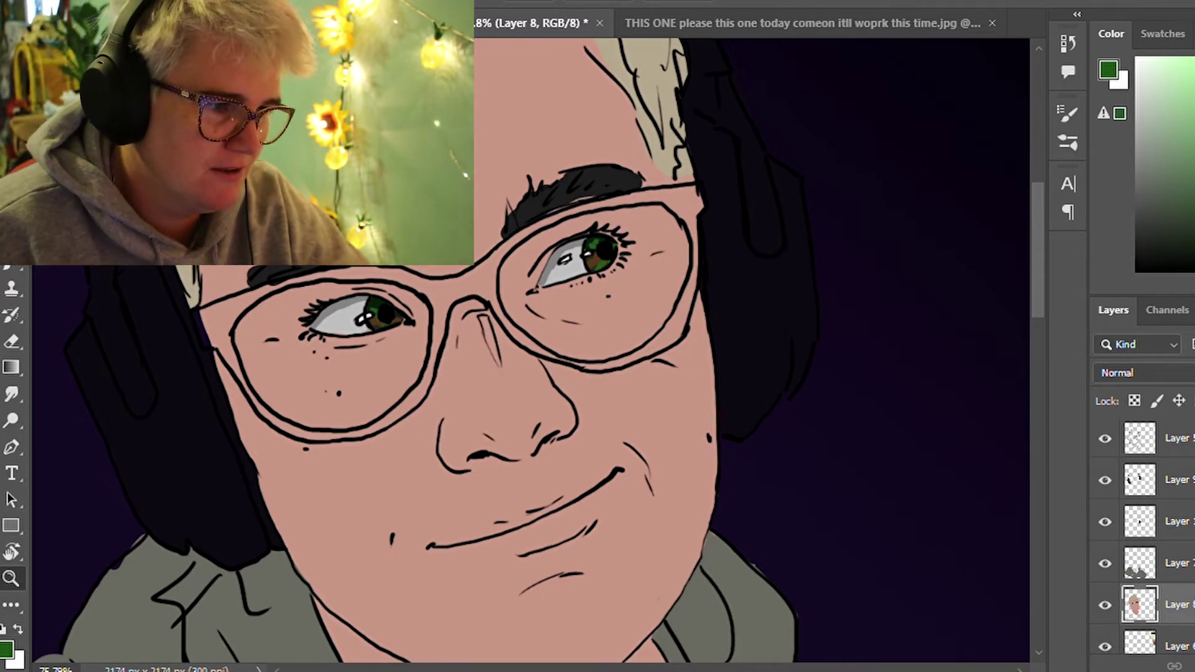
key(ctrl+s)
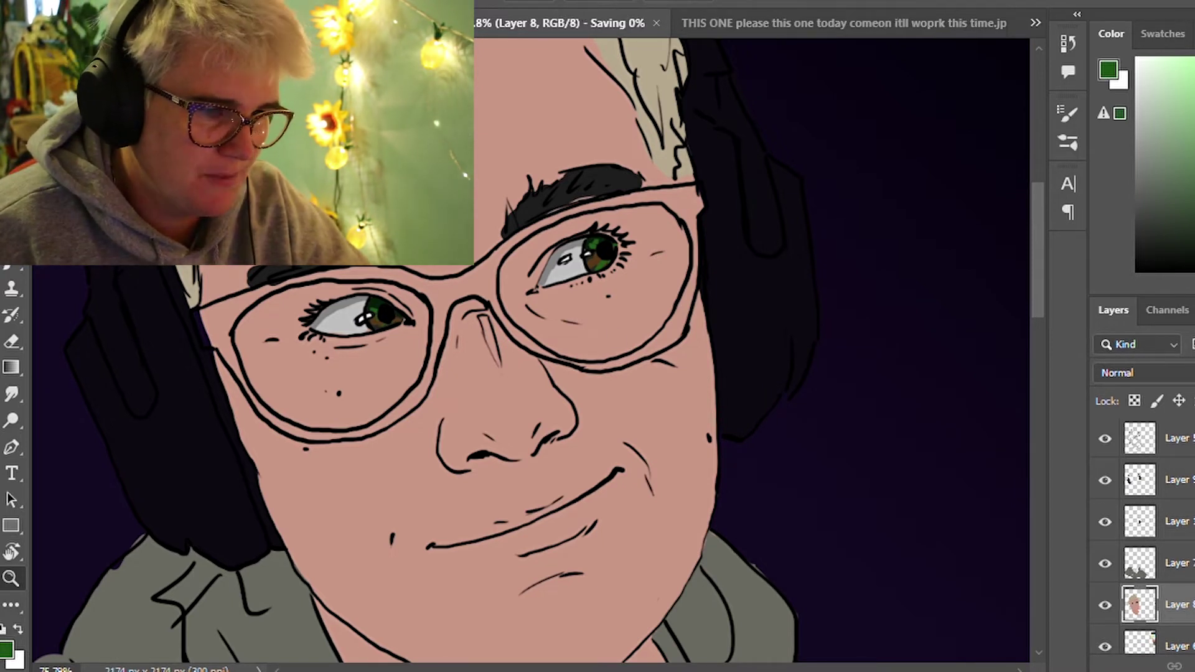
Bring up the reference photo of the face
drag(1032, 302, 1014, 491)
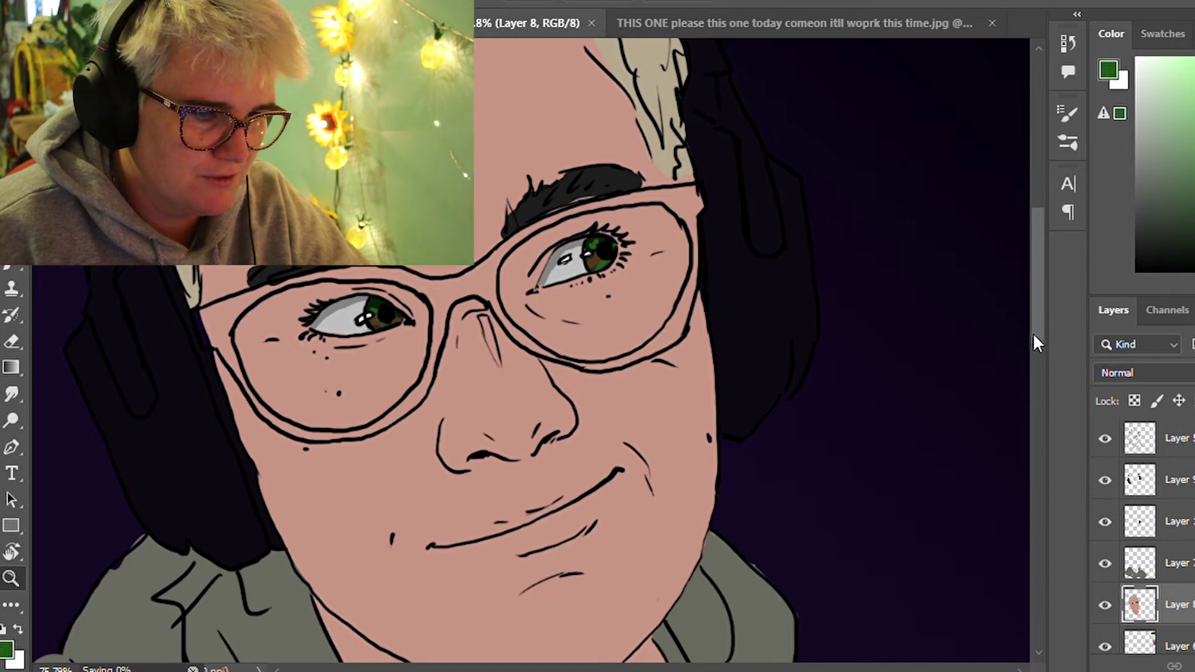
mouse_move(1049, 329)
mouse_down()
mouse_move(1045, 239)
mouse_move(1037, 272)
mouse_up()
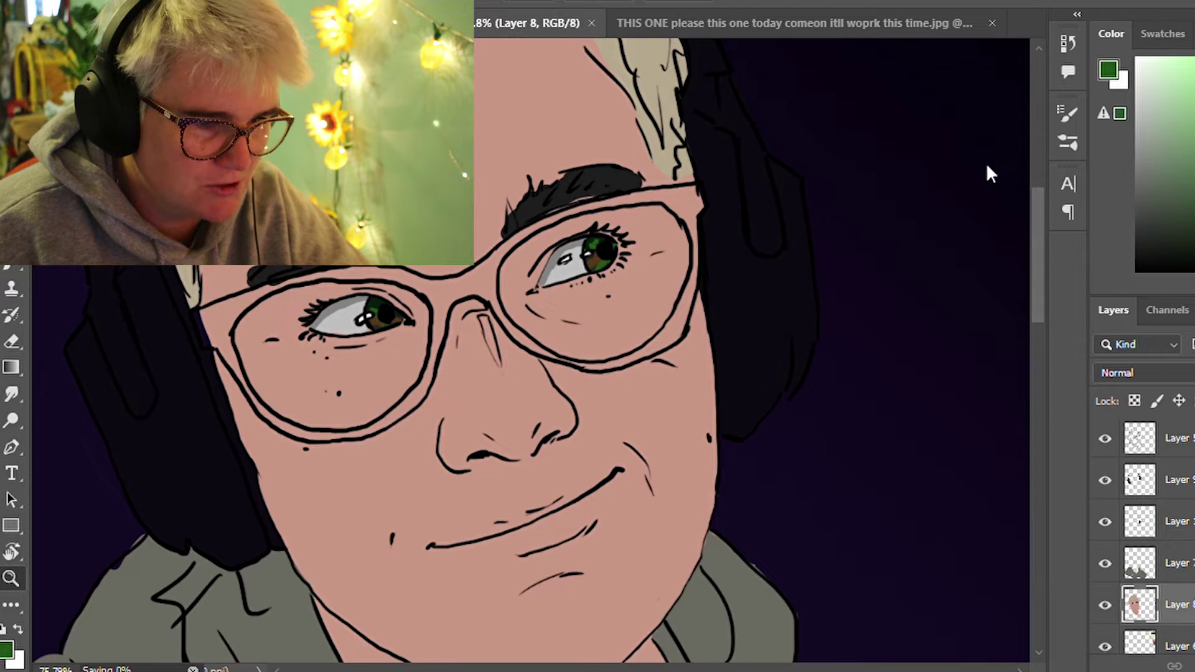
key(ctrl+shift+e)
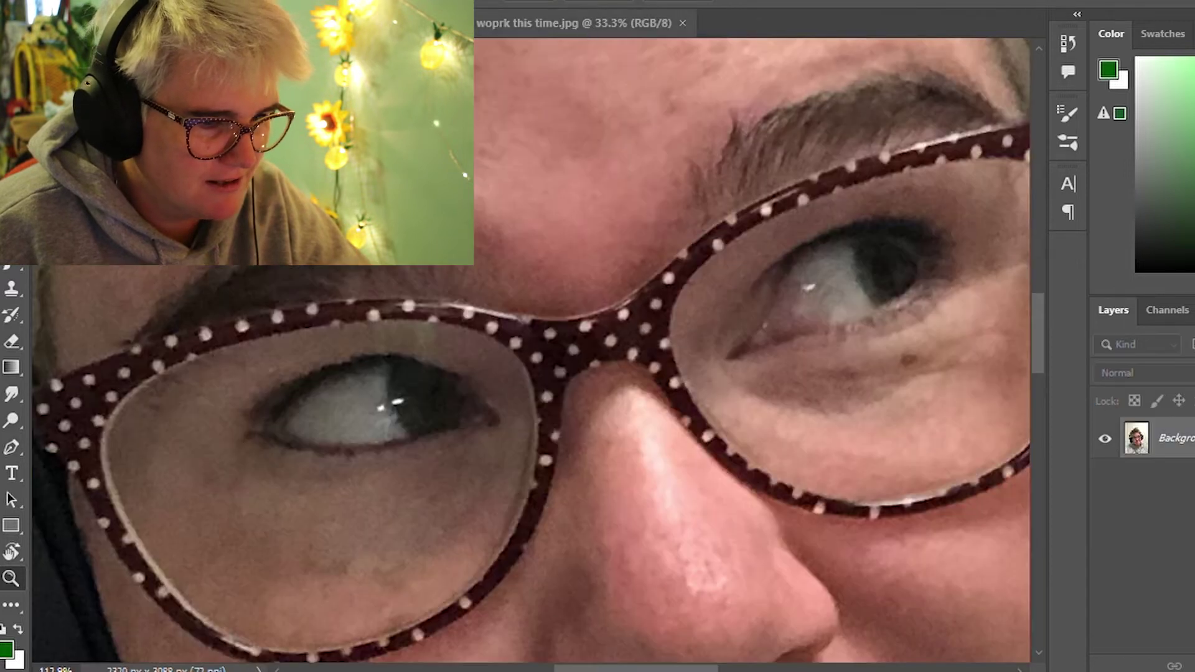
Zoom and reposition the view to compare the whole face
scroll(650, 341, down, 3)
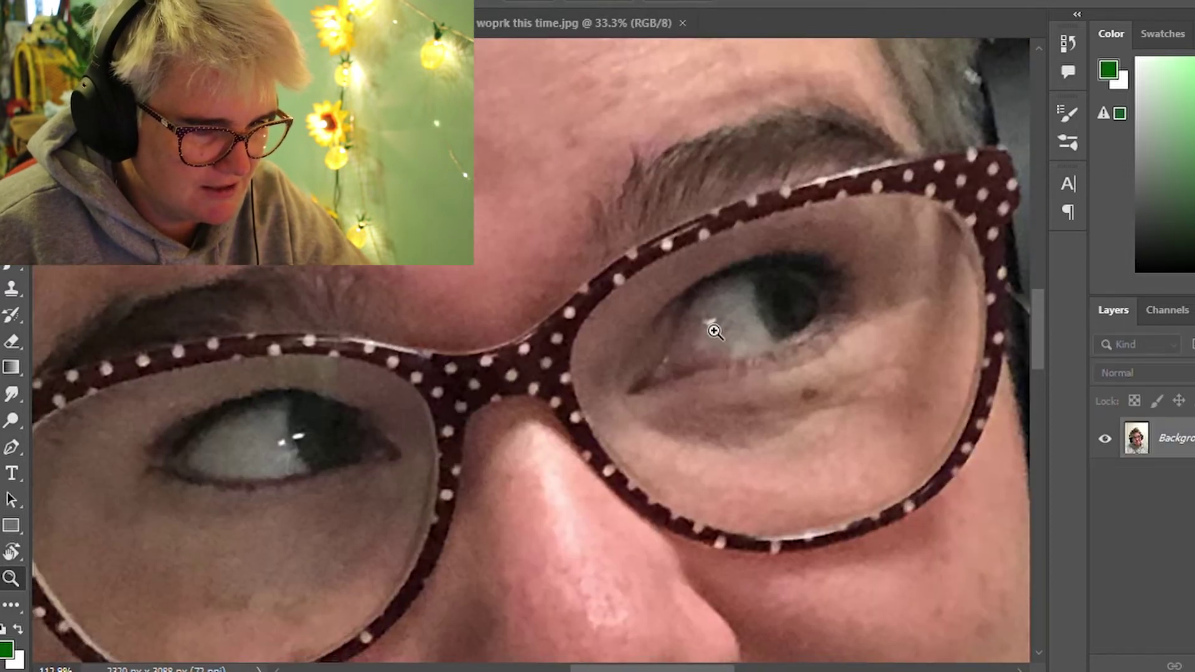
scroll(664, 339, down, 3)
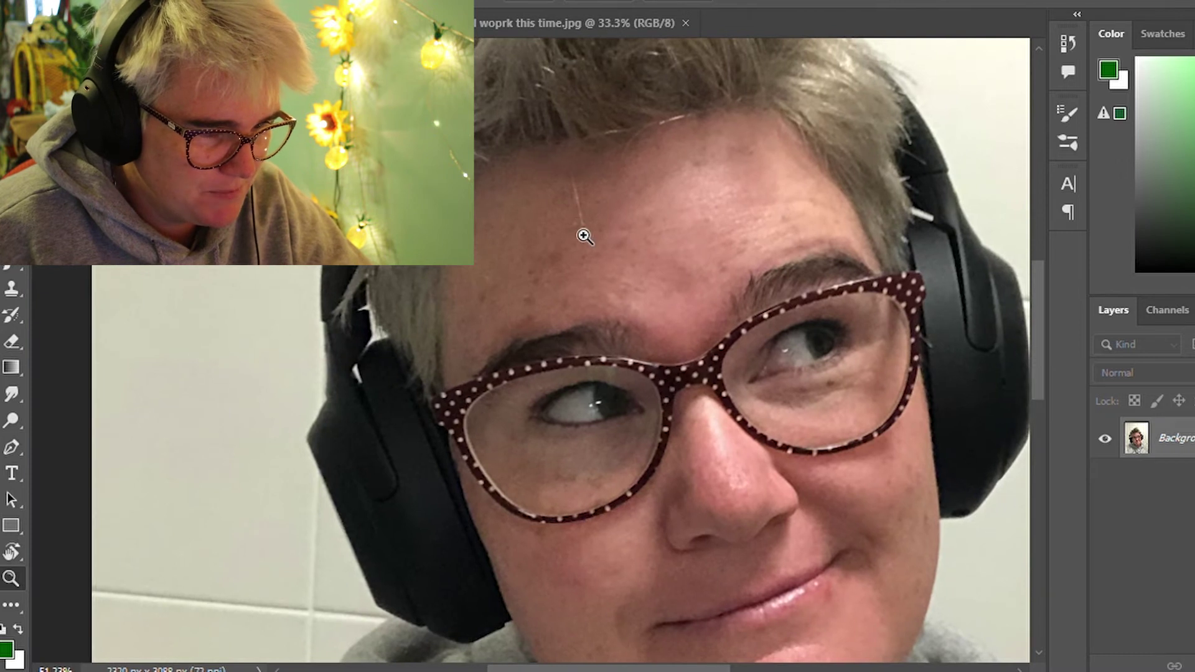
scroll(579, 232, down, 2)
mouse_move(521, 264)
mouse_down()
mouse_move(381, 334)
mouse_move(316, 345)
mouse_up()
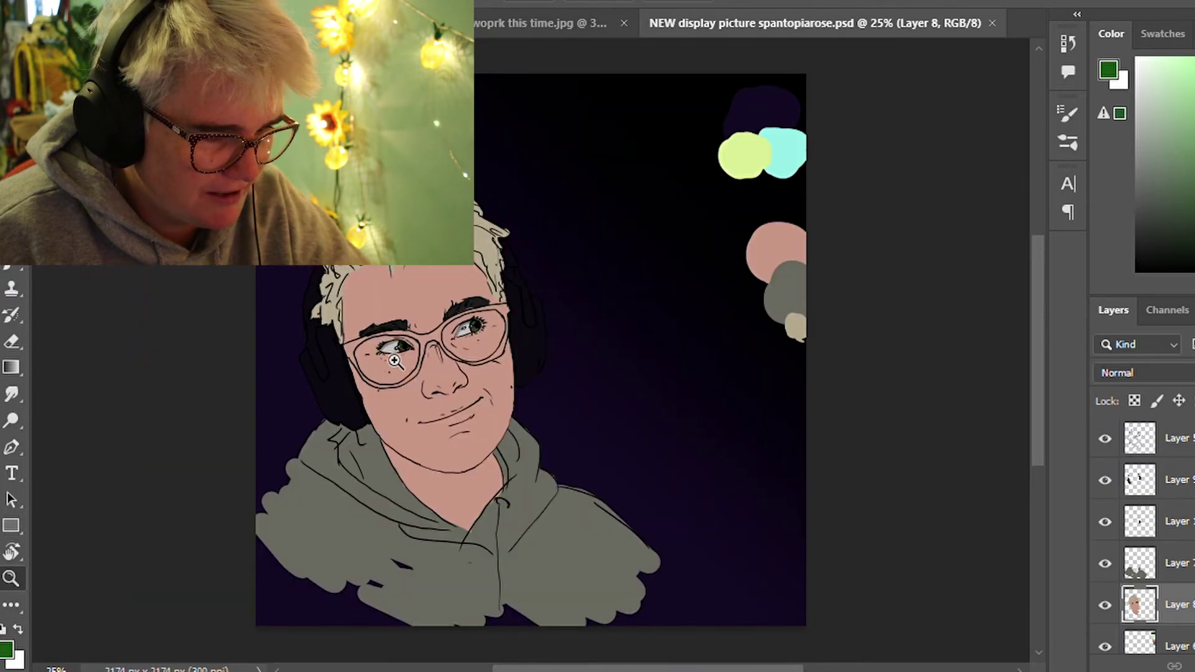
drag(411, 360, 534, 333)
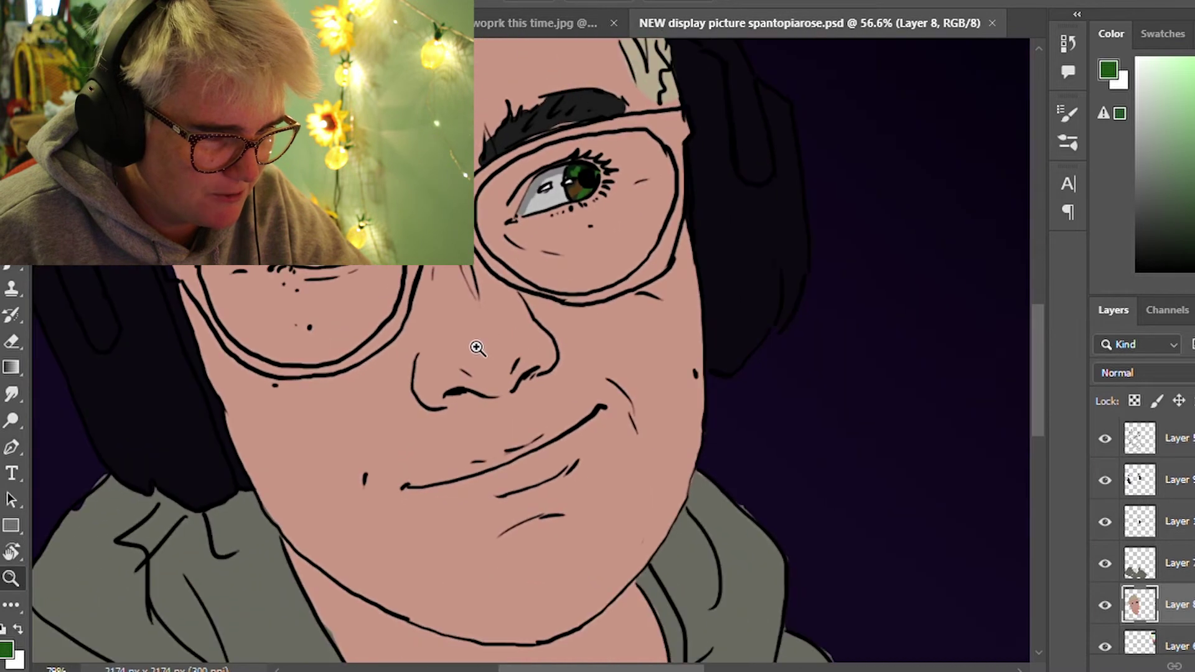
drag(533, 333, 579, 355)
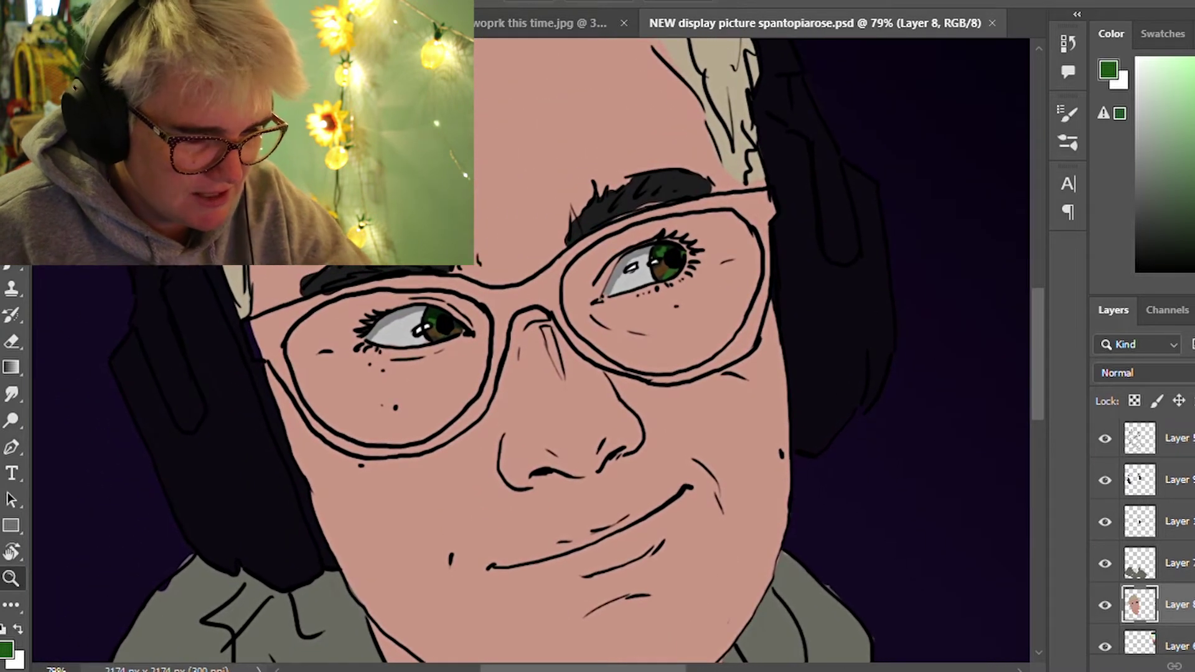
Sample dark brown from the photo's glasses frame, put the portrait tab first, add a layer
key(ctrl+Tab)
alt+click(444, 336)
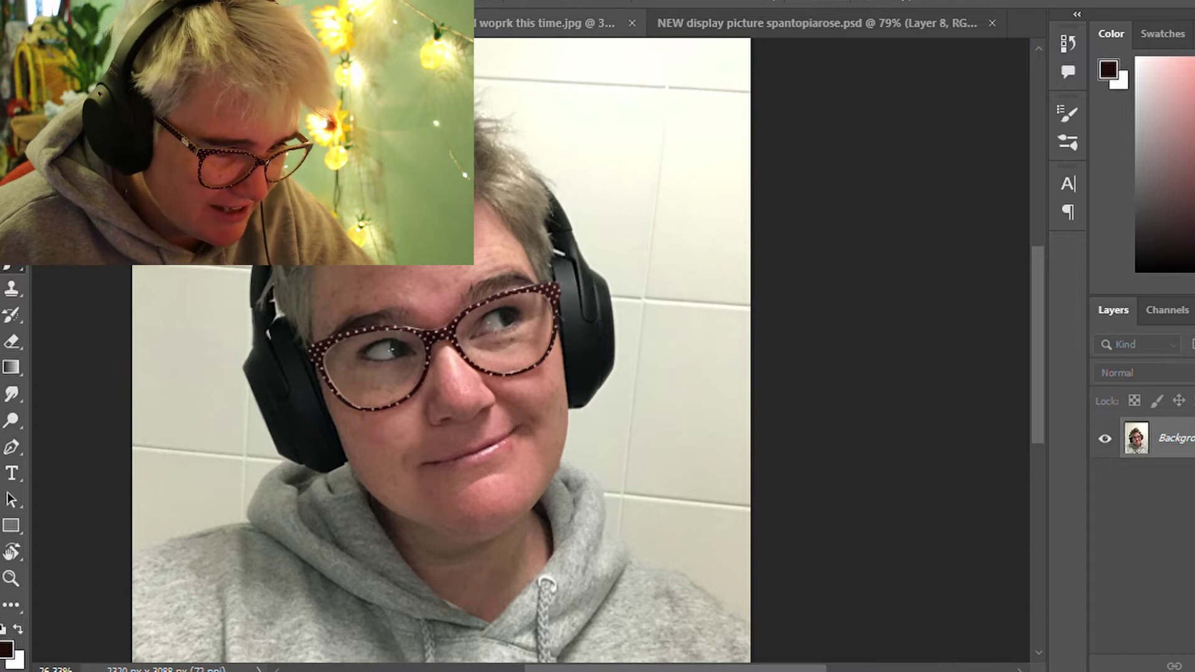
key(ctrl+Tab)
drag(781, 28, 535, 23)
key(ctrl+Tab)
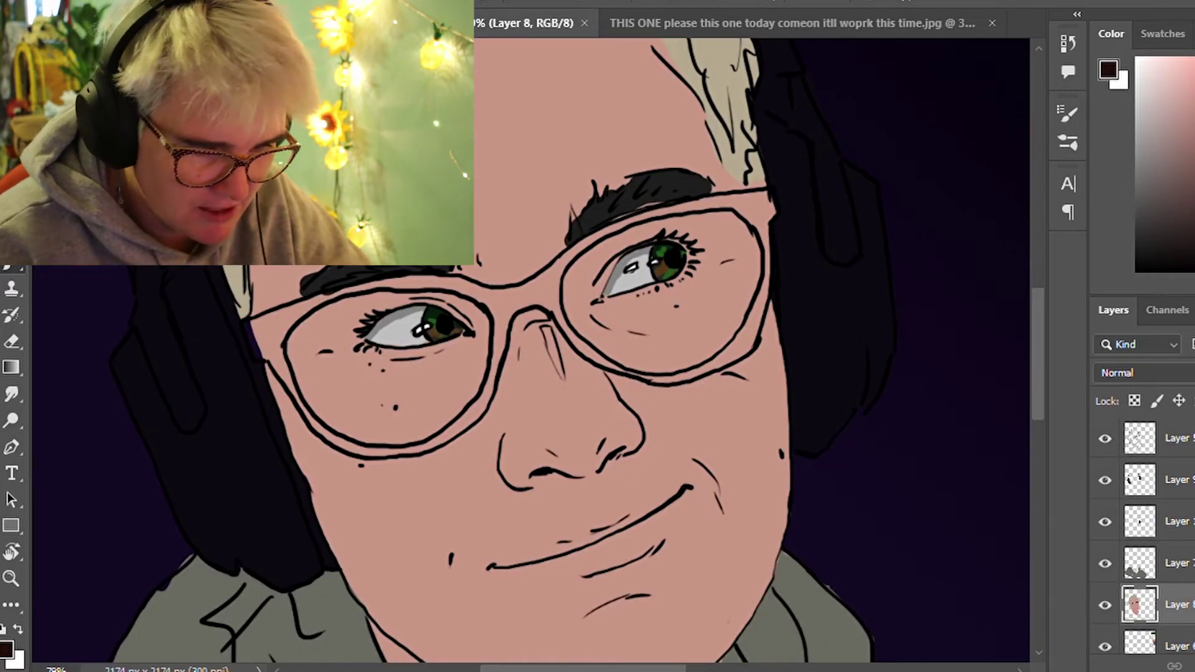
key(ctrl+shift+alt+n)
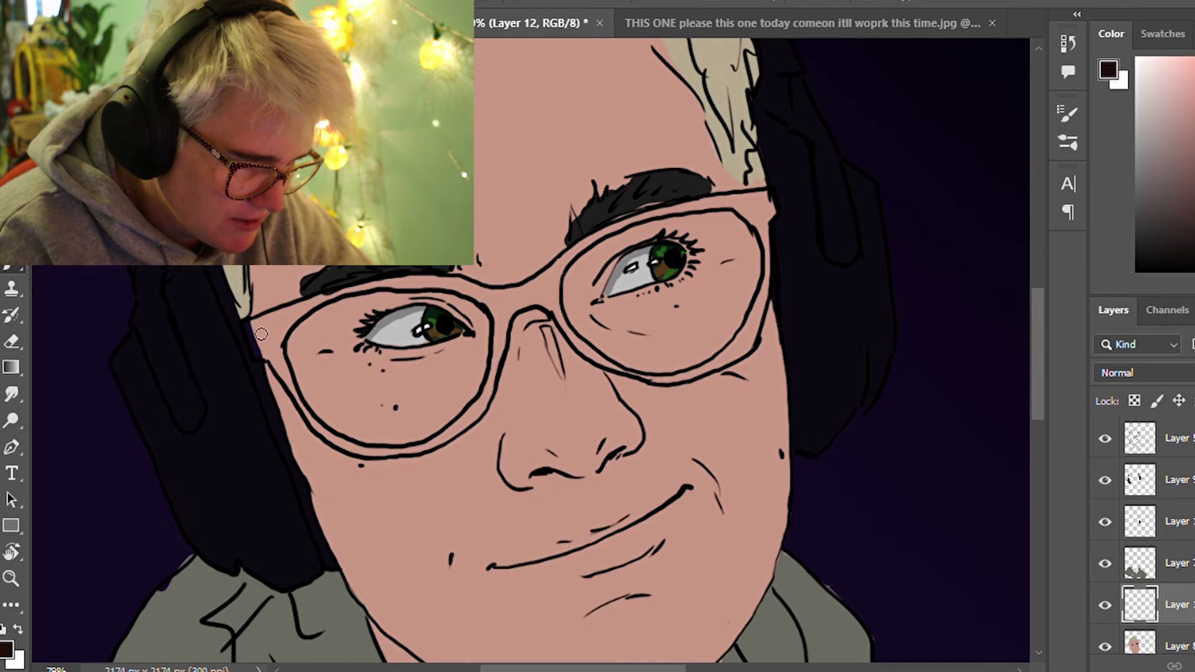
Paint dark brown around the left lens rim of the glasses
mouse_move(274, 362)
mouse_down()
mouse_move(279, 336)
mouse_move(284, 368)
mouse_up()
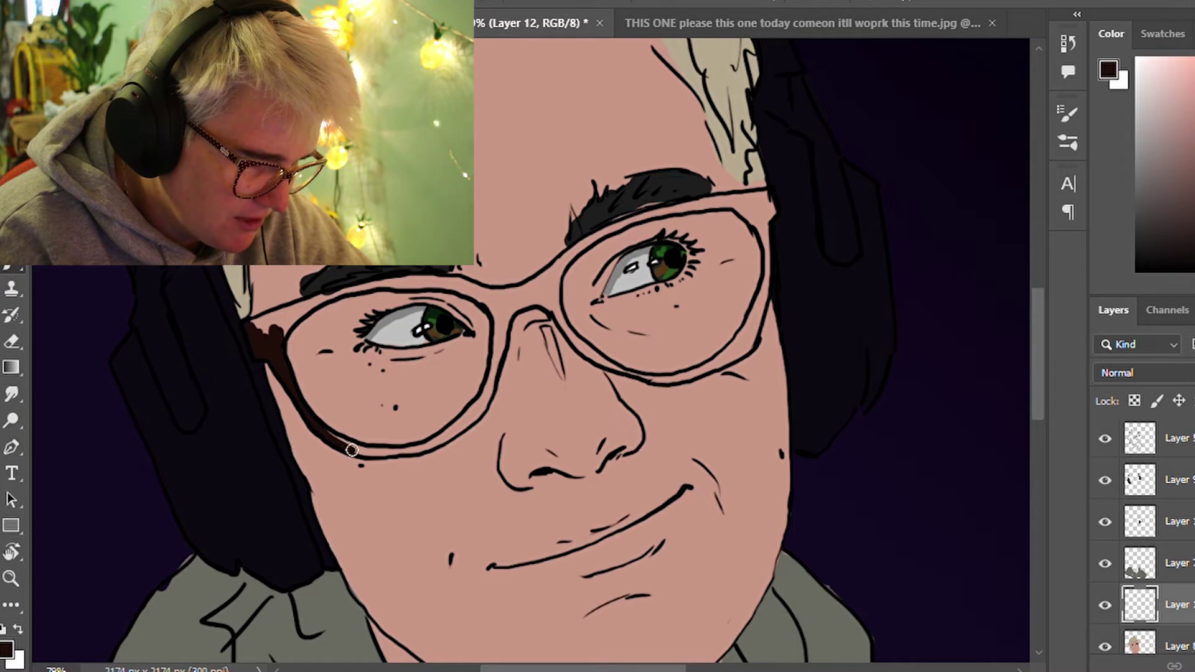
mouse_move(424, 445)
mouse_down()
mouse_move(480, 408)
mouse_move(496, 371)
mouse_up()
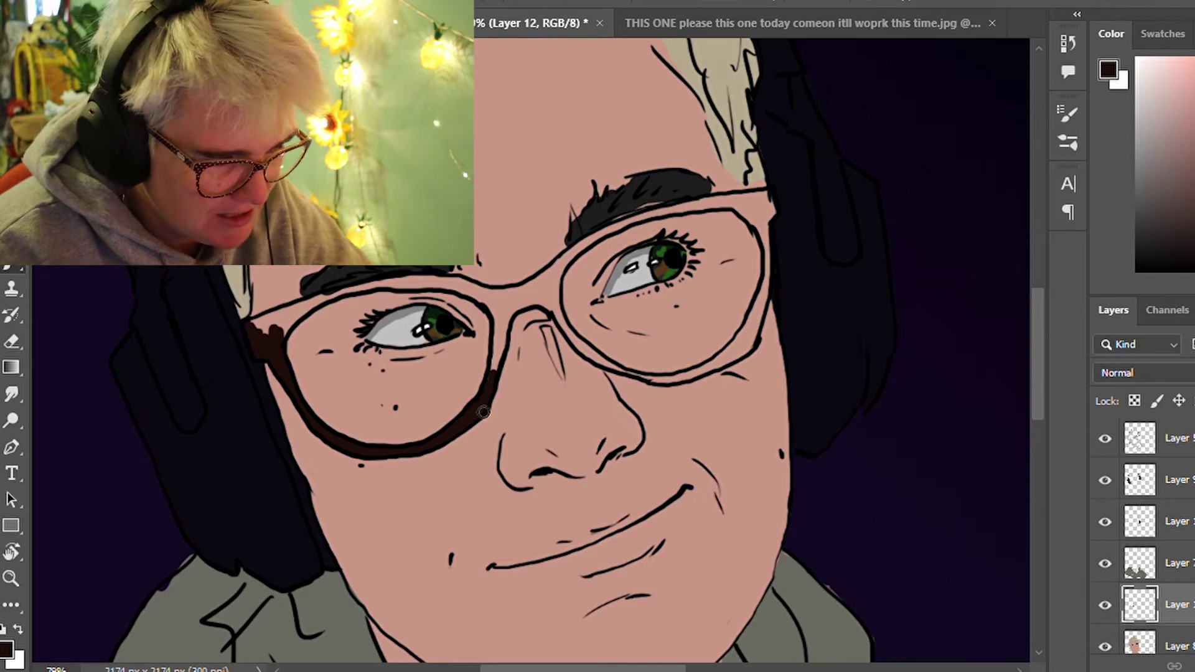
key(e)
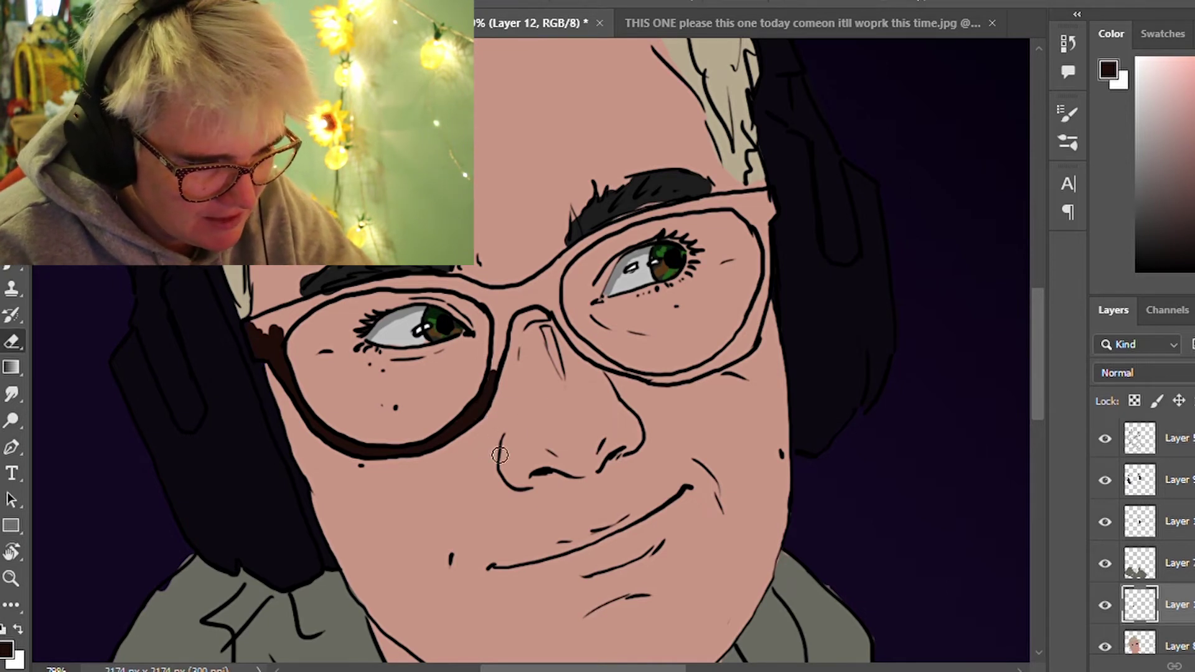
drag(498, 328, 502, 337)
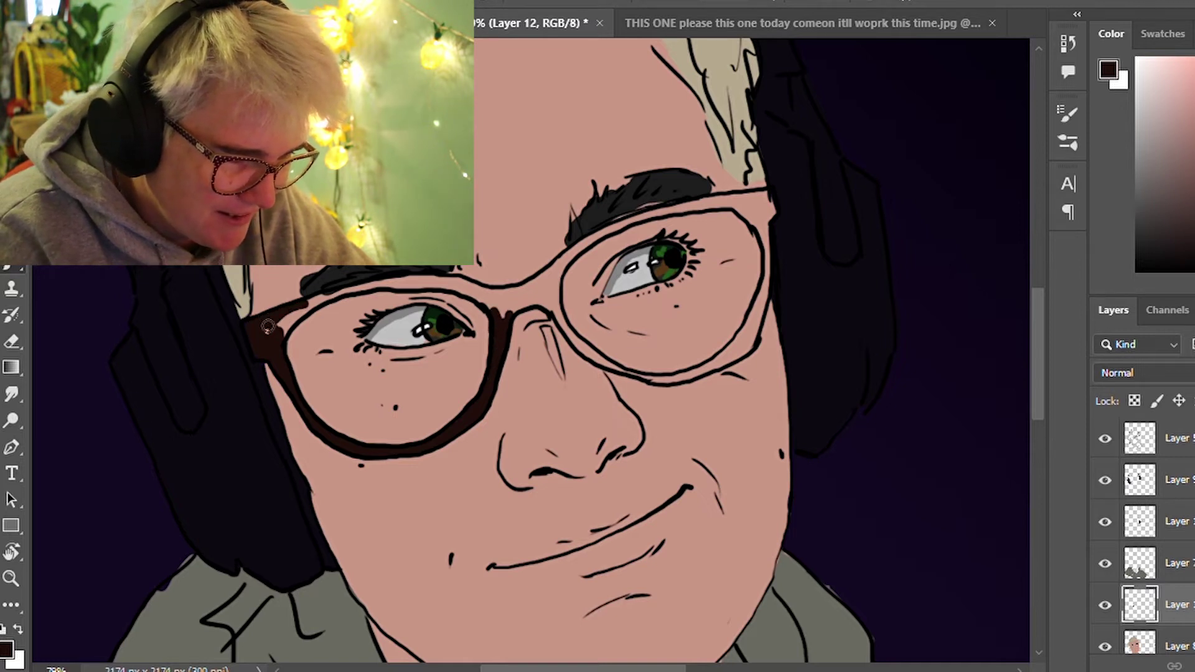
mouse_move(319, 301)
mouse_down()
mouse_move(429, 281)
mouse_move(389, 276)
mouse_move(478, 284)
mouse_up()
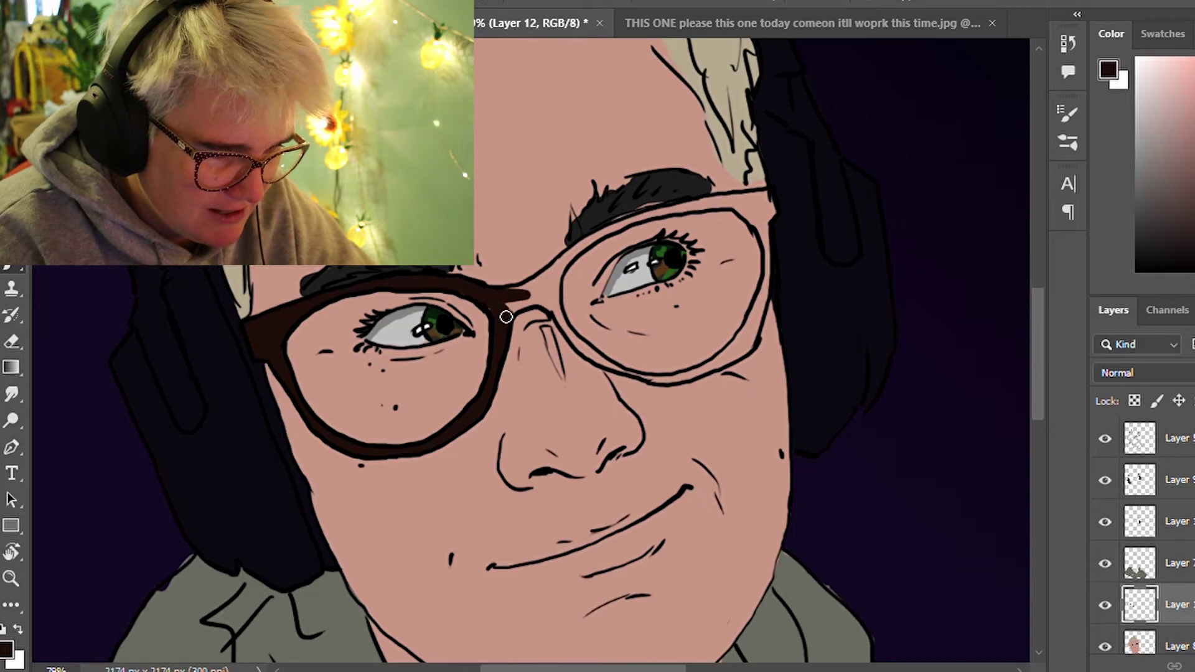
Paint the glasses bridge and right lens rim dark brown, then zoom out
mouse_move(514, 302)
mouse_down()
mouse_move(576, 250)
mouse_move(556, 286)
mouse_move(521, 302)
mouse_move(542, 275)
mouse_up()
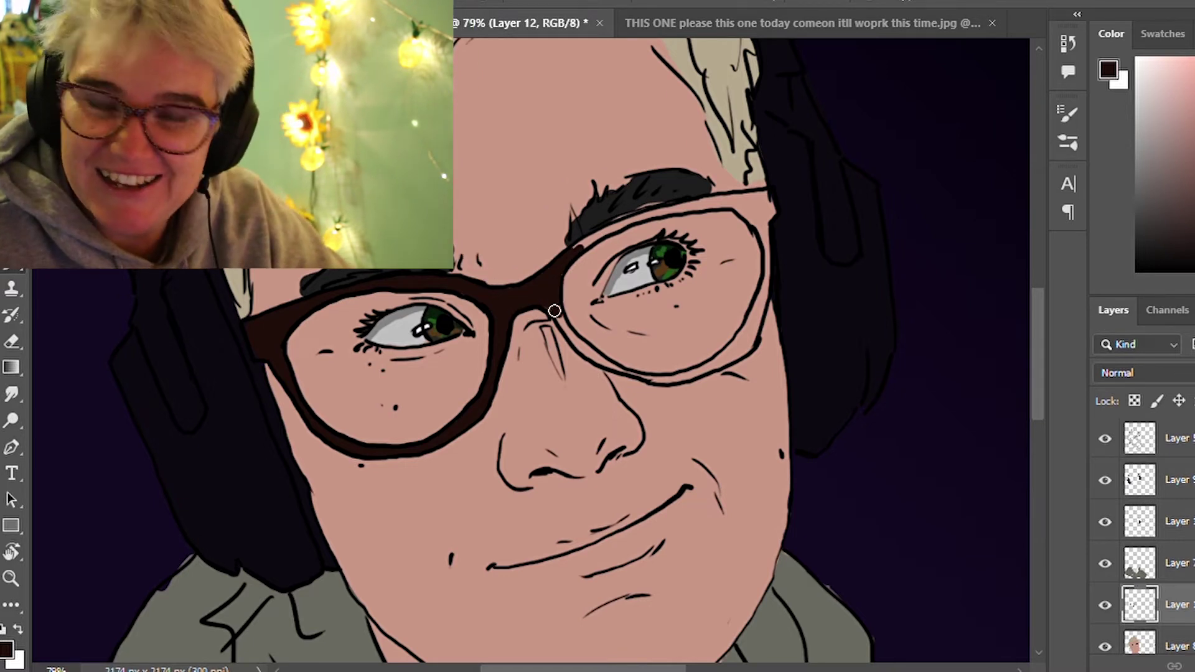
drag(559, 317, 587, 353)
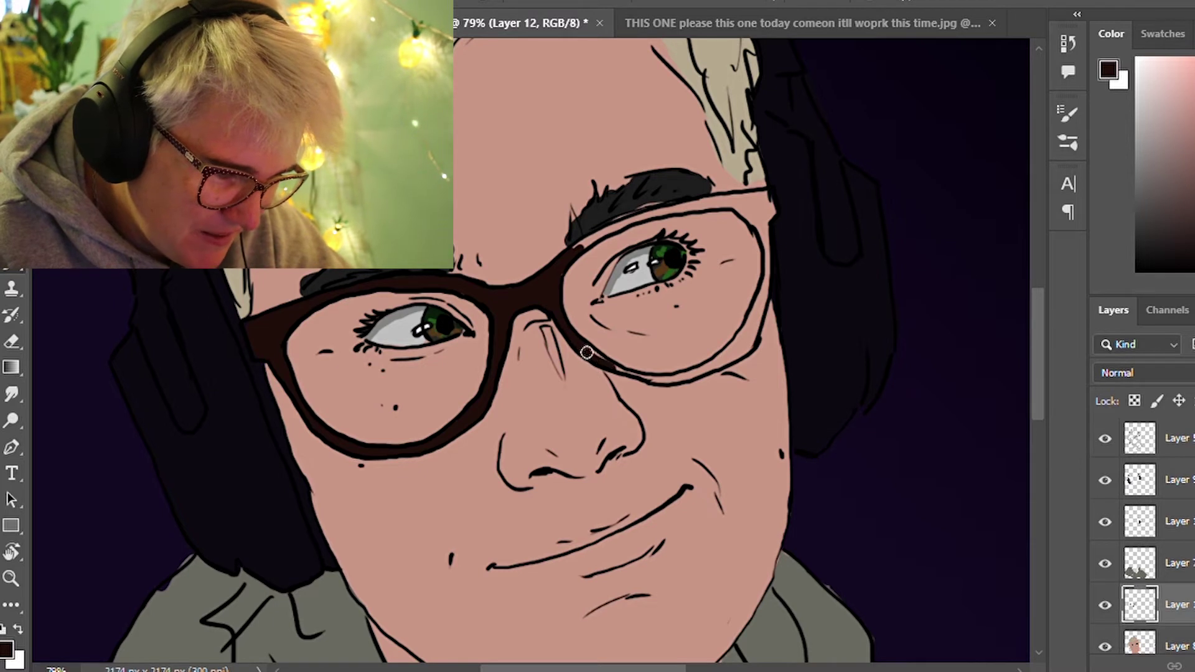
drag(694, 369, 744, 333)
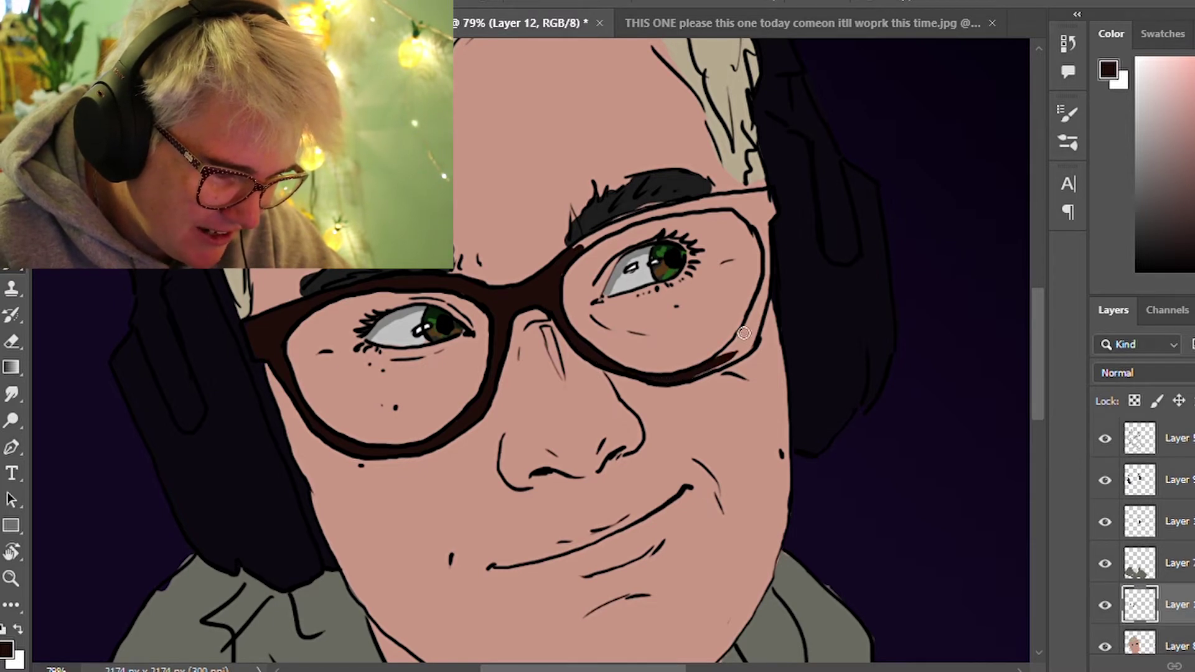
mouse_move(693, 374)
mouse_down()
mouse_move(741, 355)
mouse_move(756, 318)
mouse_move(716, 360)
mouse_up()
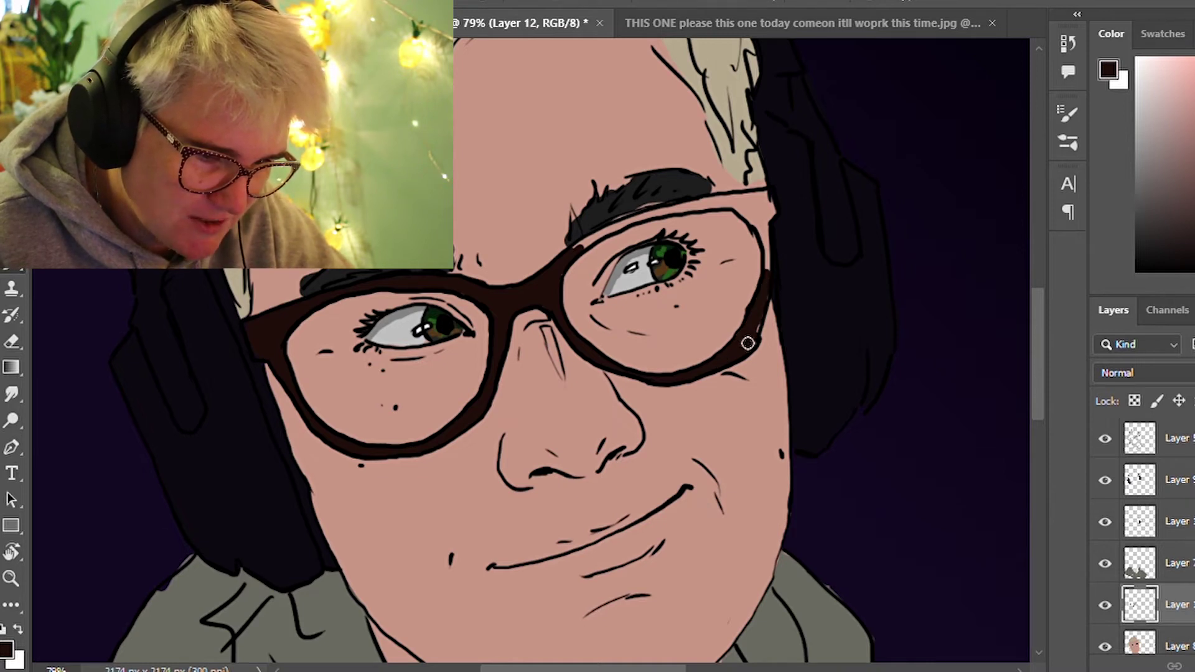
mouse_move(753, 221)
mouse_down()
mouse_move(765, 260)
mouse_move(725, 208)
mouse_move(771, 201)
mouse_up()
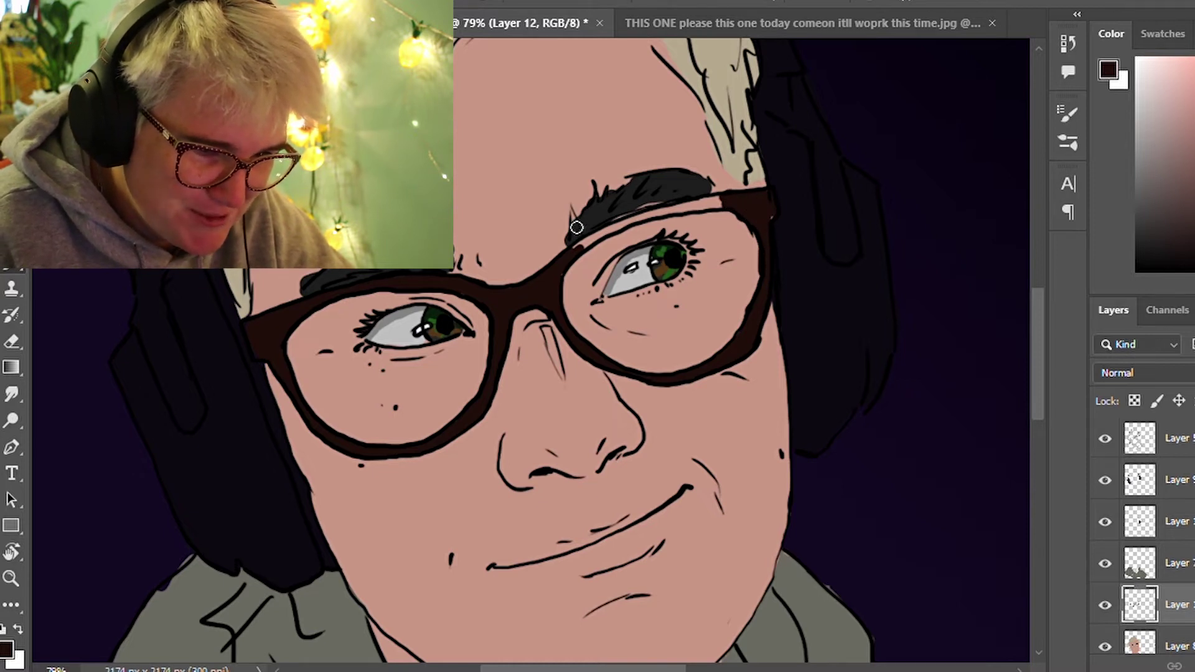
mouse_move(573, 250)
mouse_down()
mouse_move(651, 208)
mouse_move(722, 206)
mouse_up()
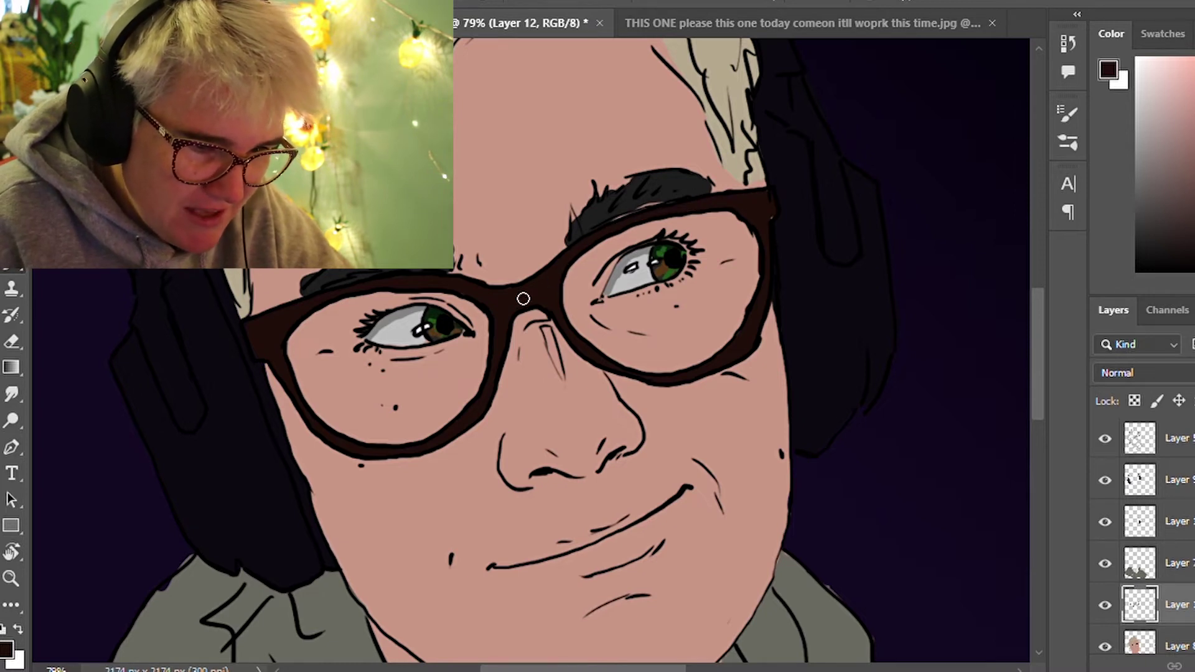
drag(562, 244, 563, 299)
scroll(622, 261, down, 5)
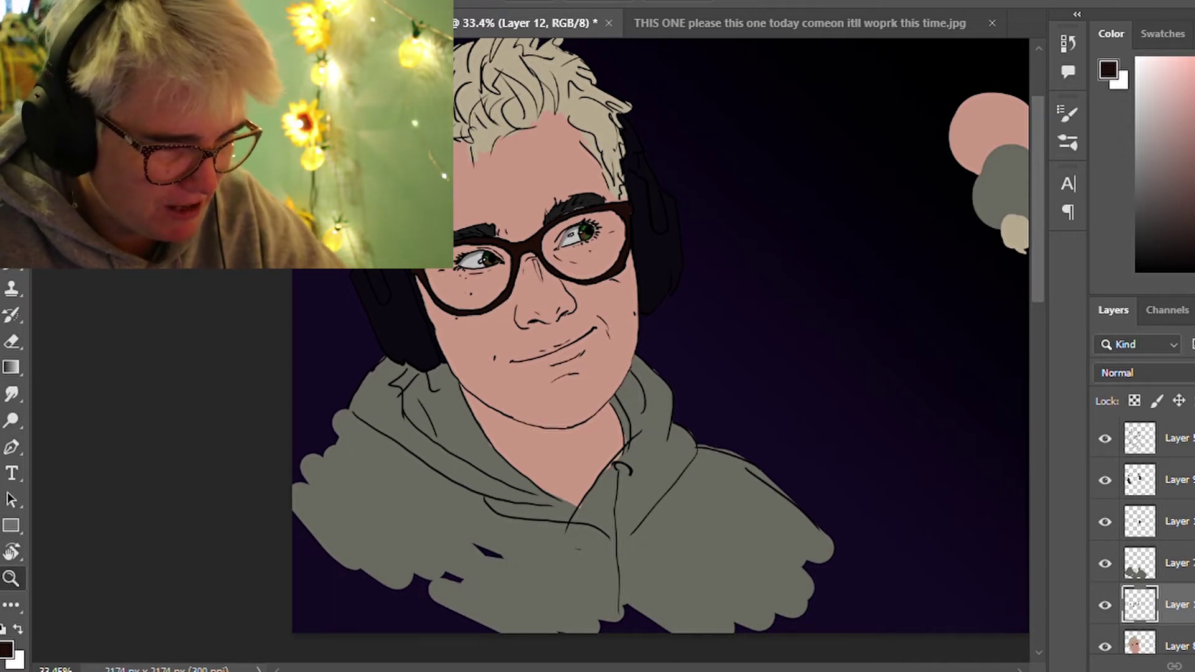
Save the portrait, then sample the hoodie's grey-green and brush it over the hoodie
key(ctrl+s)
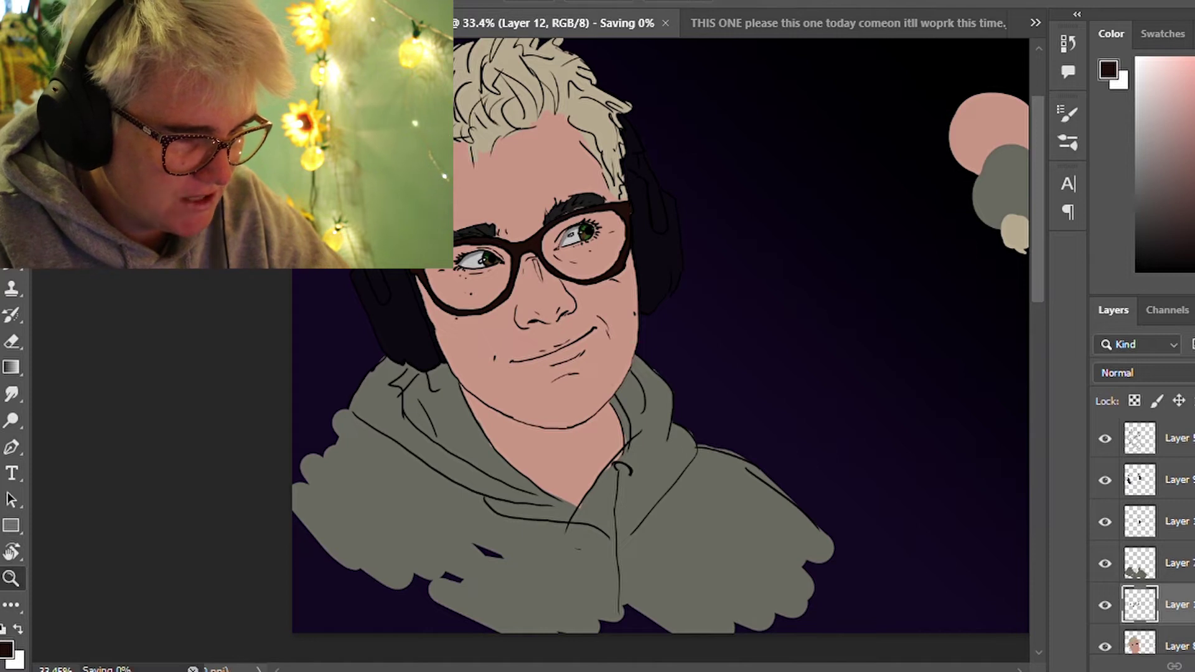
click(665, 23)
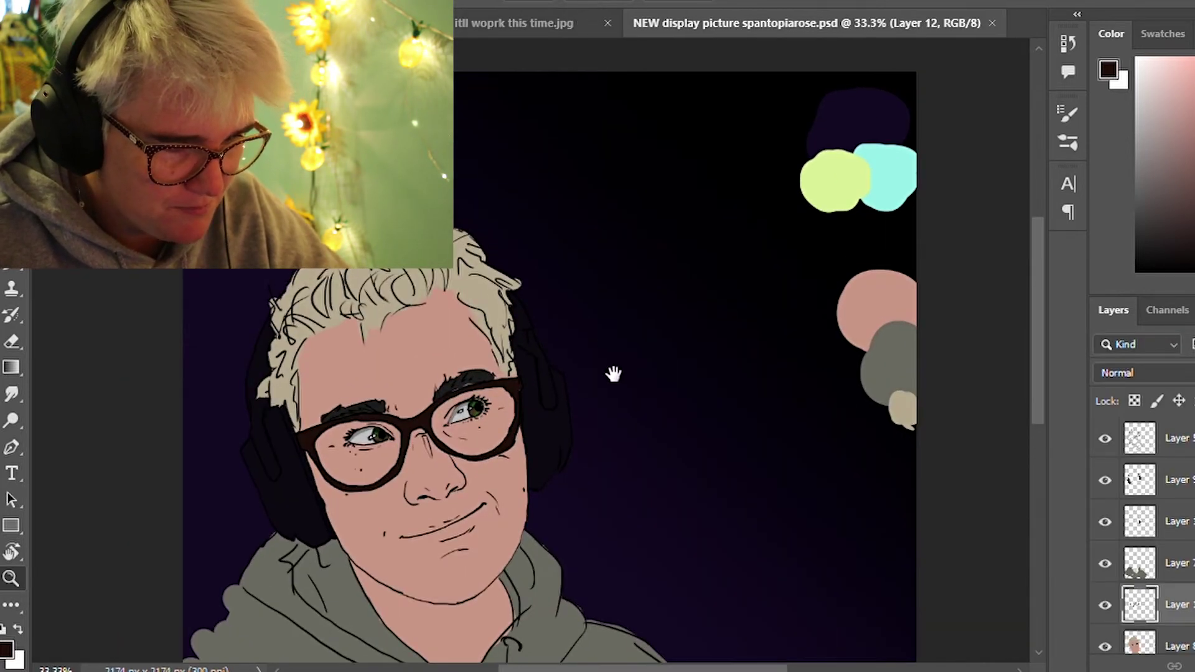
mouse_move(614, 374)
mouse_down()
mouse_move(621, 269)
mouse_move(624, 311)
mouse_up()
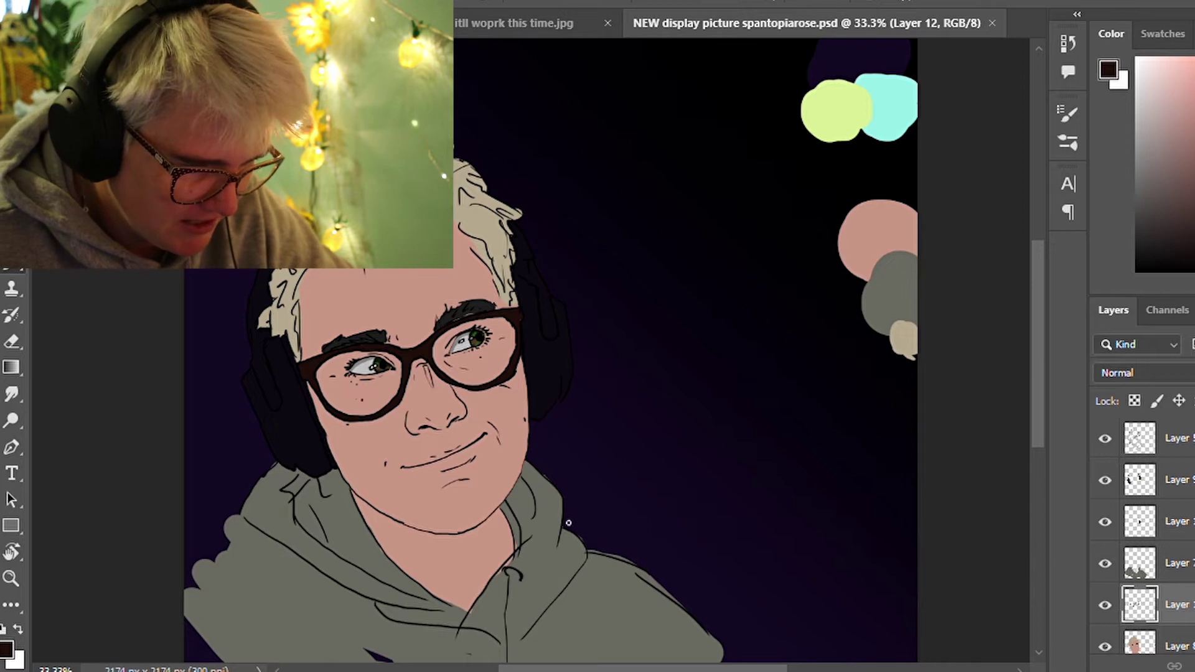
alt+click(519, 555)
drag(510, 551, 466, 609)
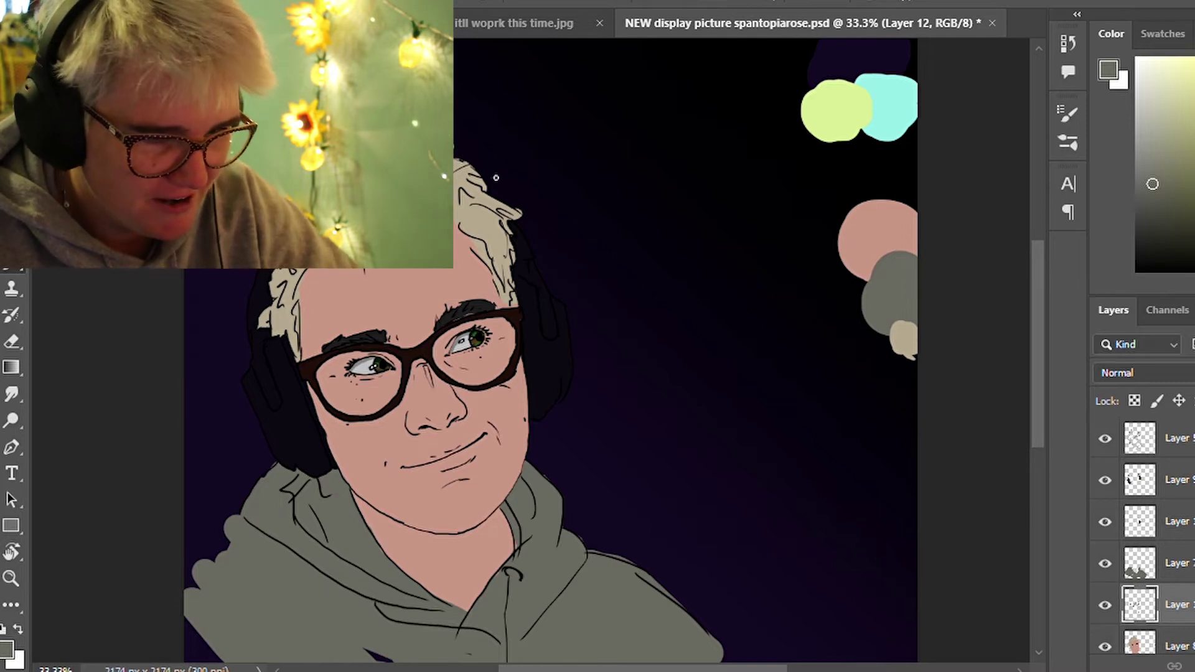
Sample pale yellow-green from the colour blobs and select Layer 9 for the star
alt+click(887, 121)
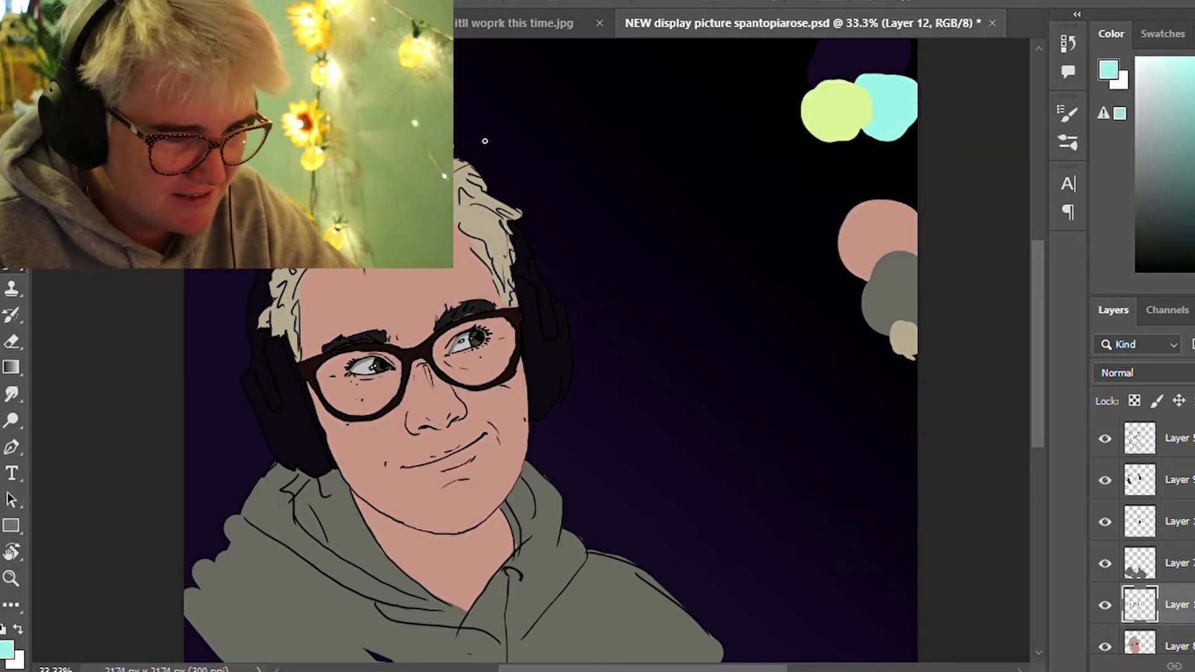
alt+click(828, 109)
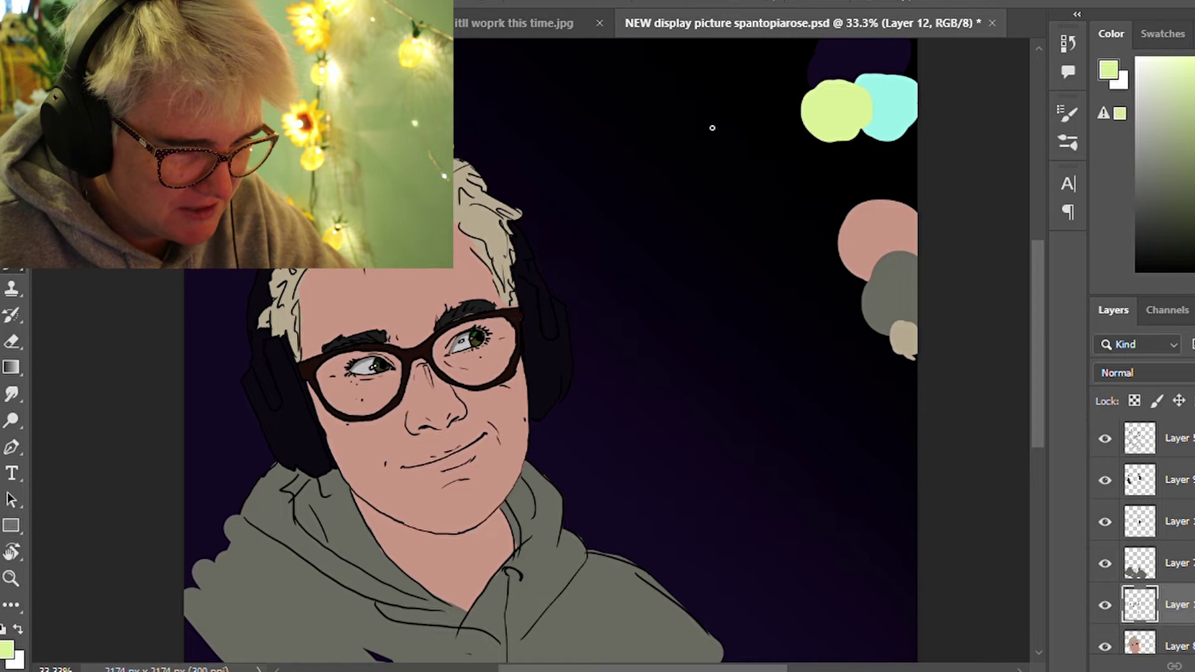
mouse_move(648, 144)
mouse_down()
mouse_move(652, 103)
mouse_move(670, 142)
mouse_up()
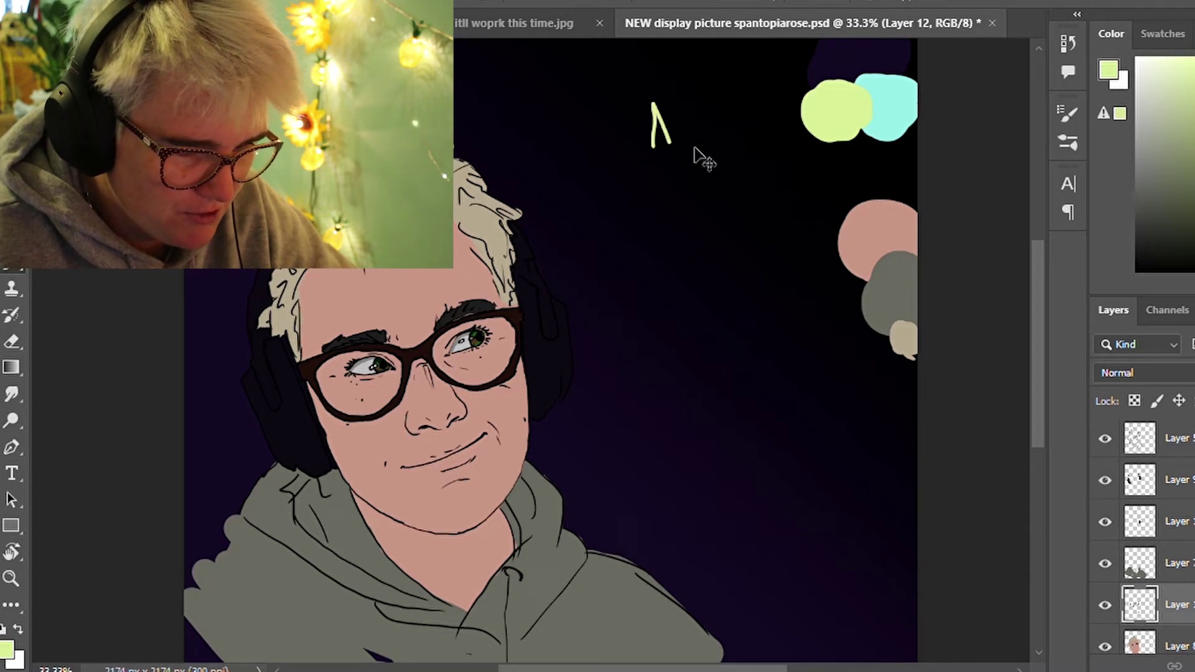
key(ctrl+z)
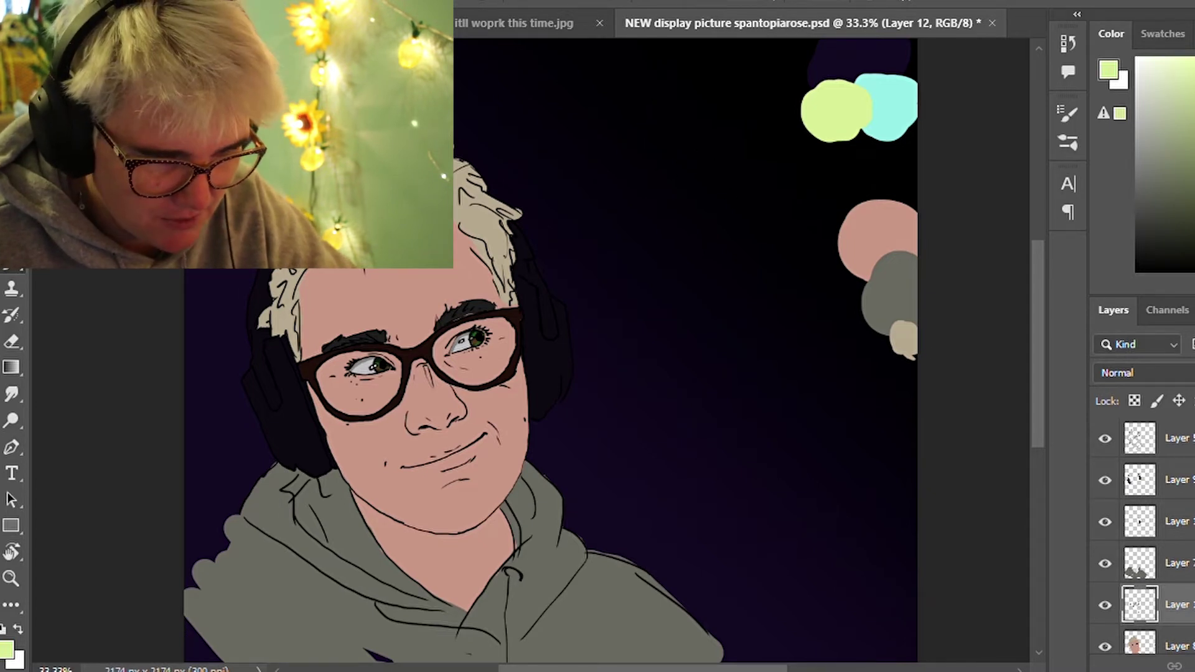
click(1106, 438)
click(1177, 480)
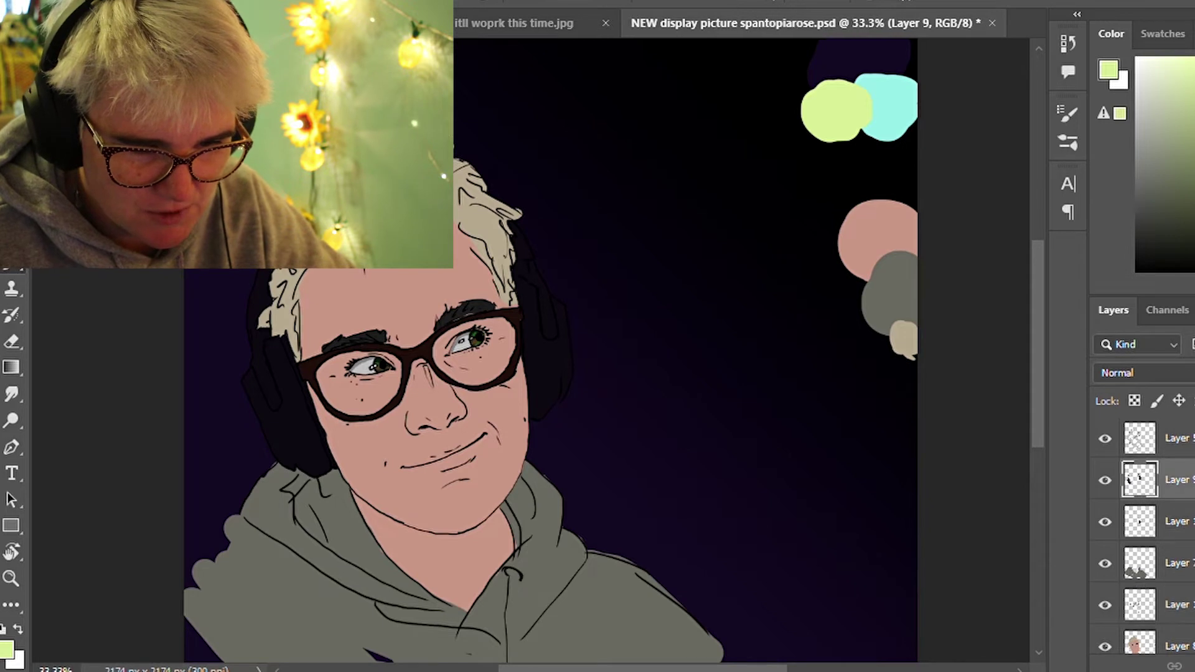
key(ctrl+shift+alt+n)
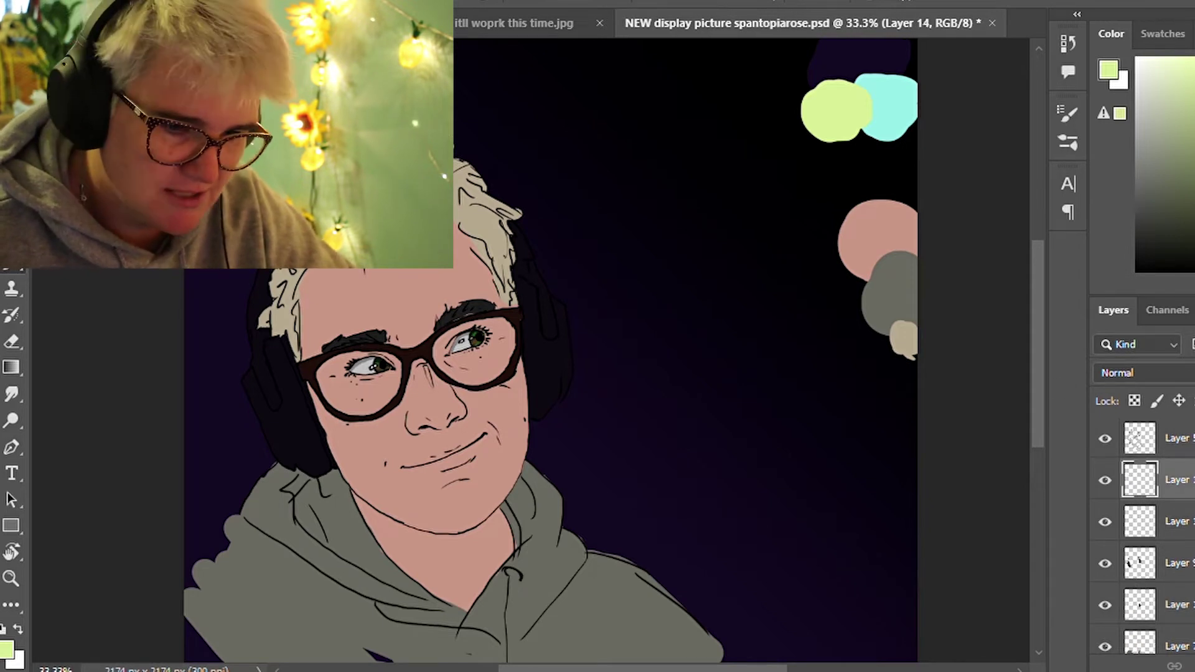
key(ctrl+z)
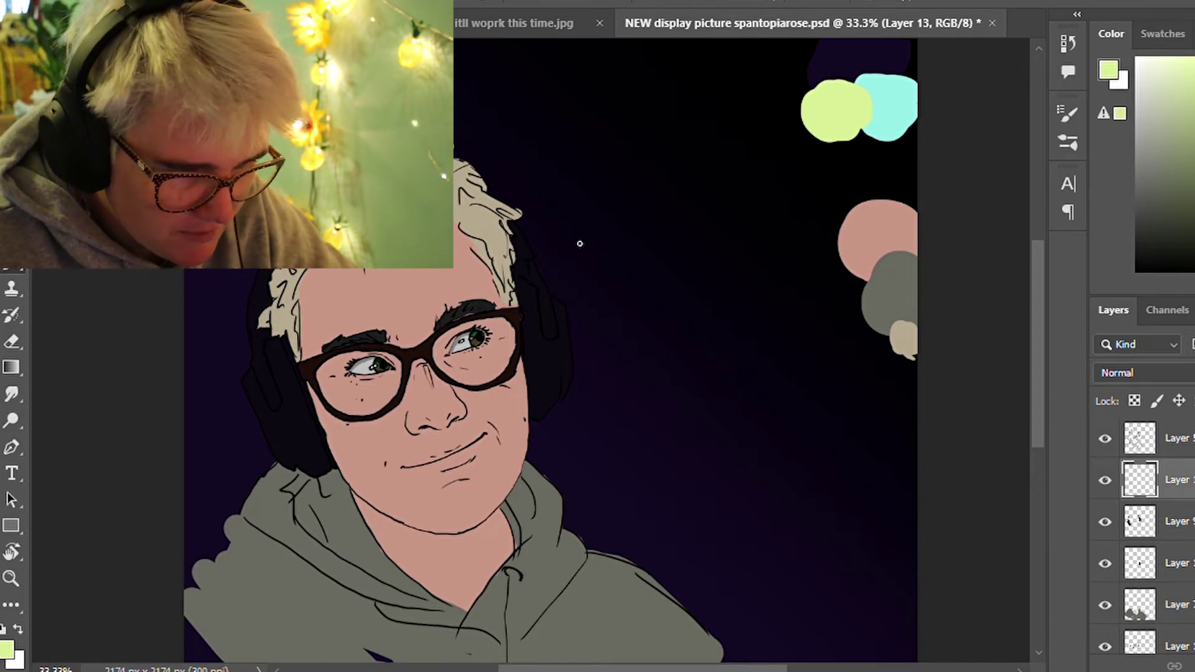
Sketch a star's points in the sky above the head, undoing stray strokes
drag(657, 196, 682, 201)
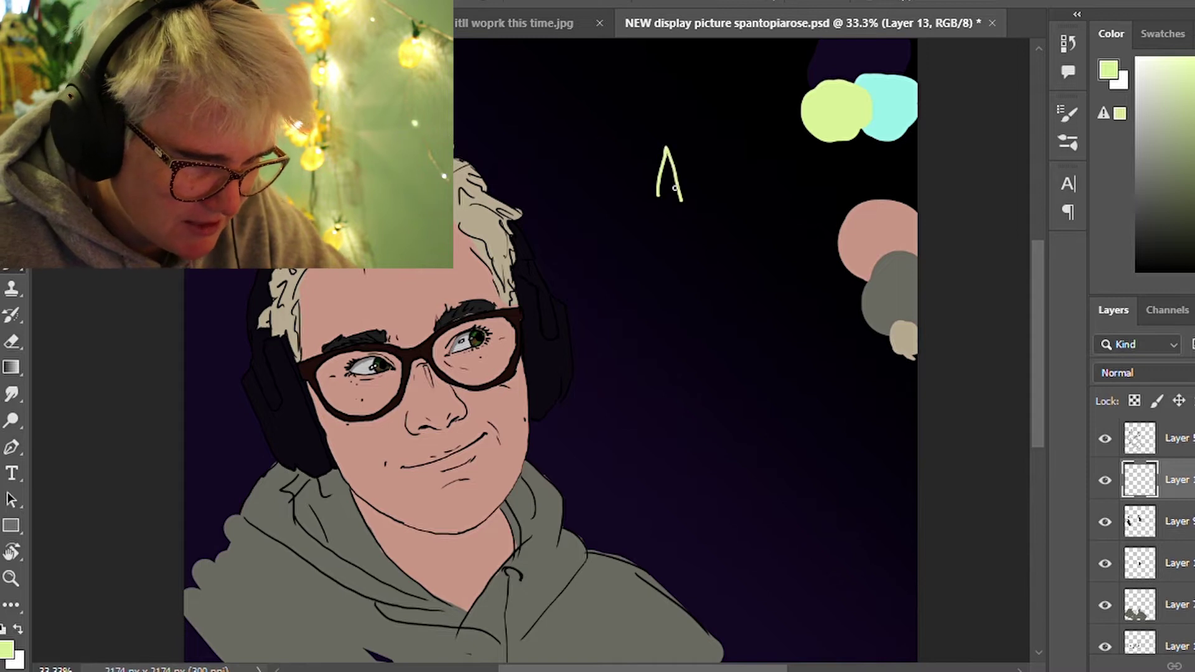
key(ctrl+z)
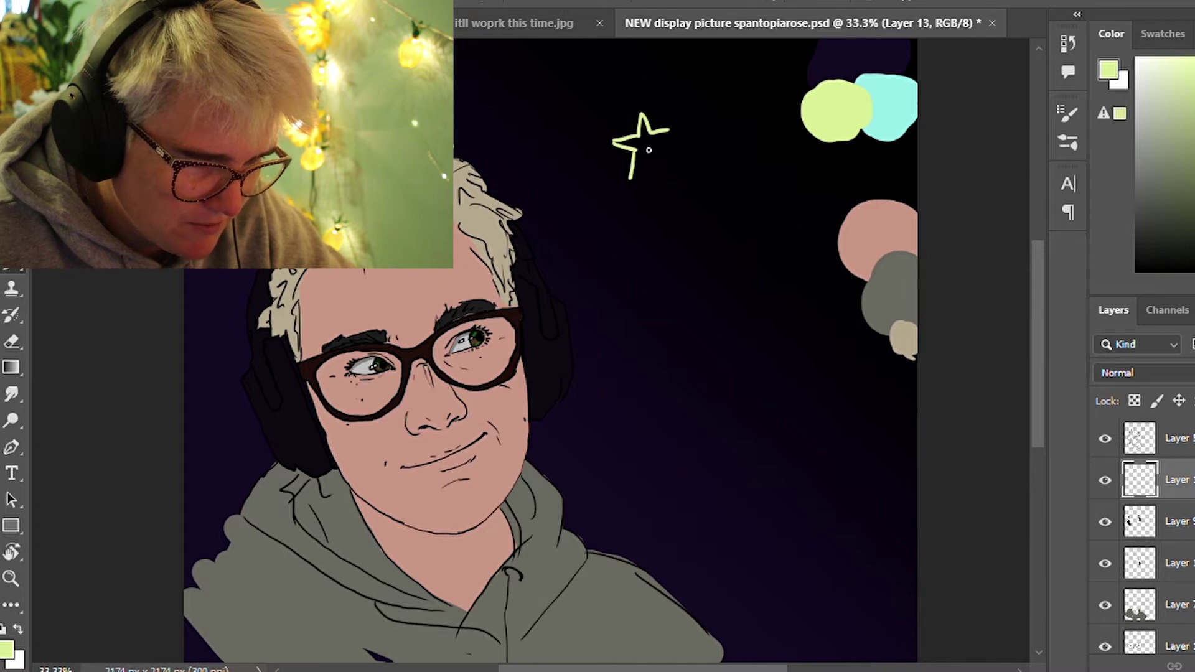
mouse_move(631, 181)
mouse_down()
mouse_move(651, 161)
mouse_move(667, 173)
mouse_up()
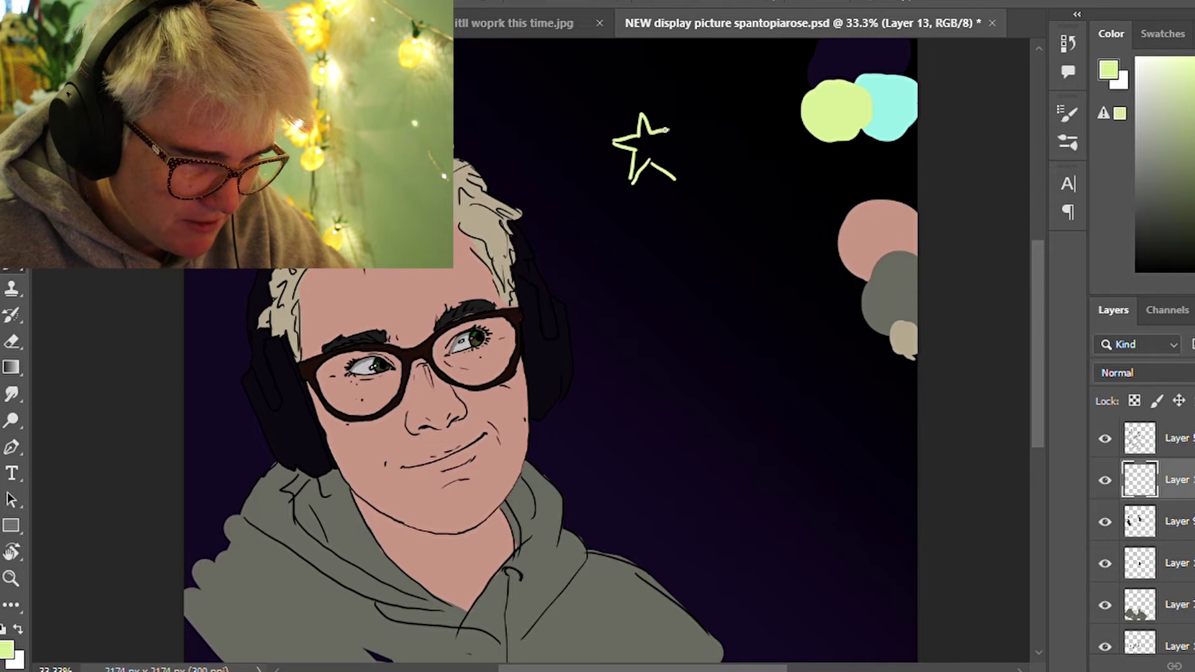
drag(658, 146, 672, 171)
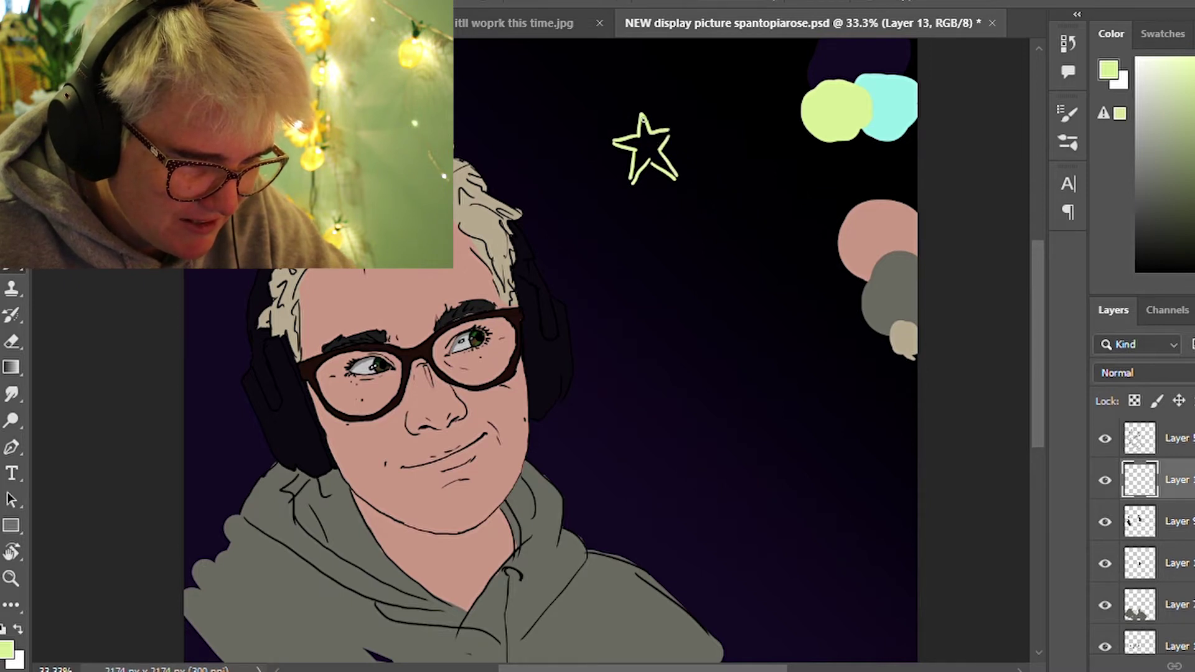
key(ctrl+z)
key(ctrl+z)
key(ctrl+z)
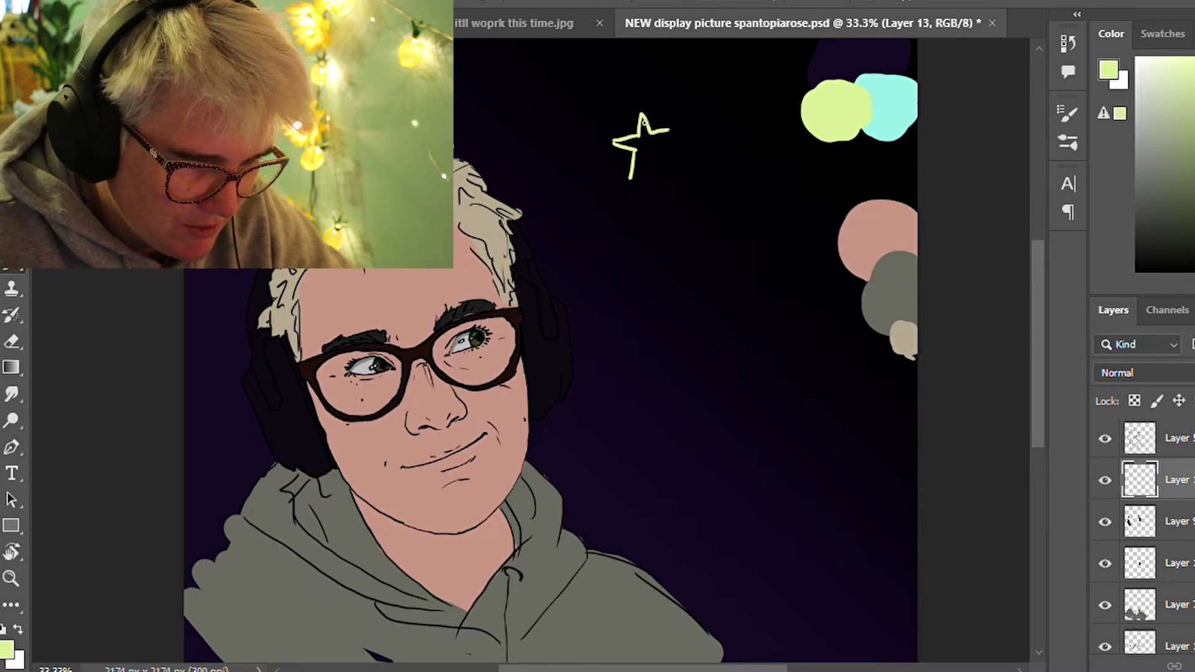
drag(665, 129, 655, 143)
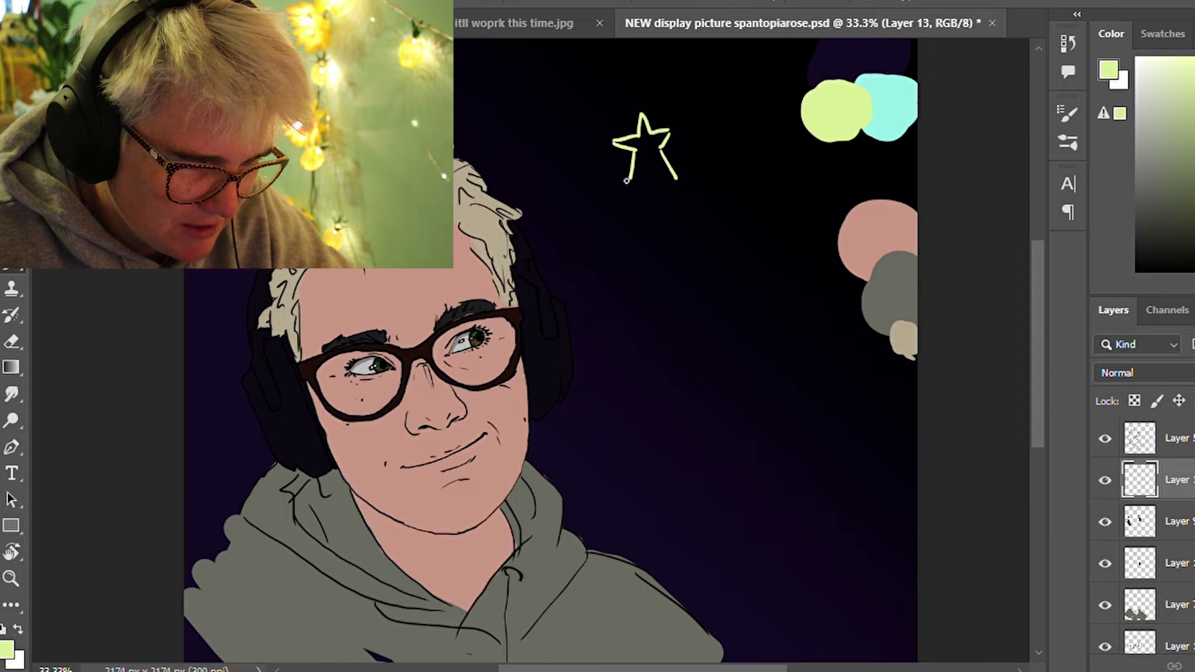
key(ctrl+z)
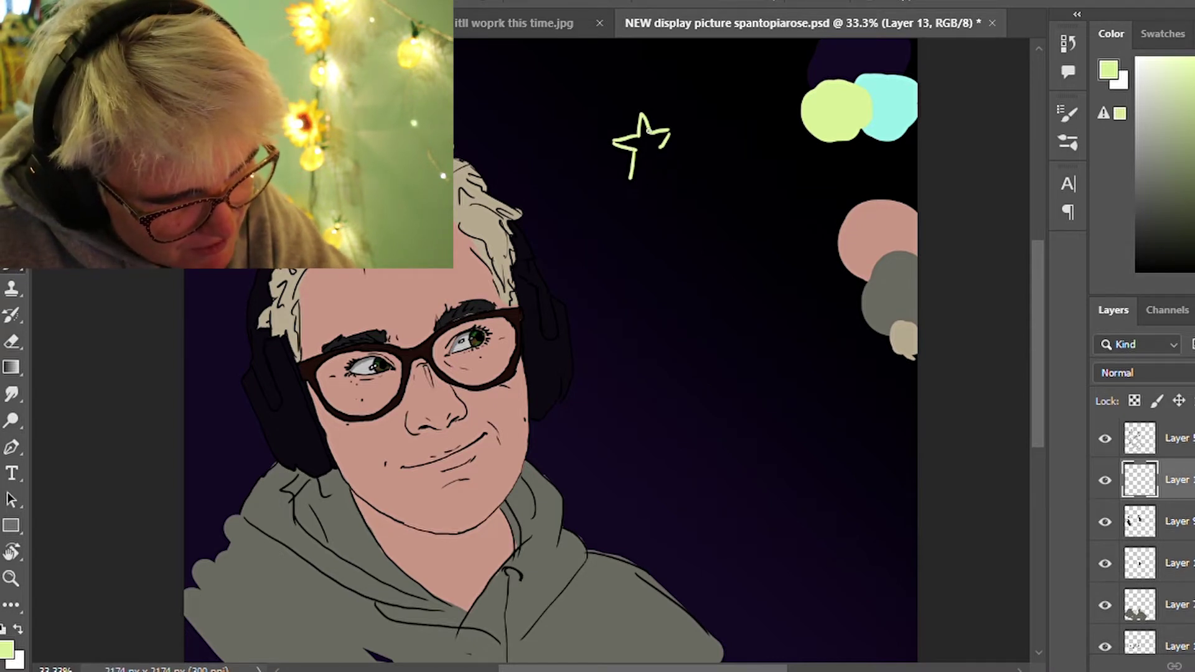
Erase most of the rough star sketch
key(e)
mouse_move(659, 132)
mouse_down()
mouse_move(630, 172)
mouse_move(634, 148)
mouse_up()
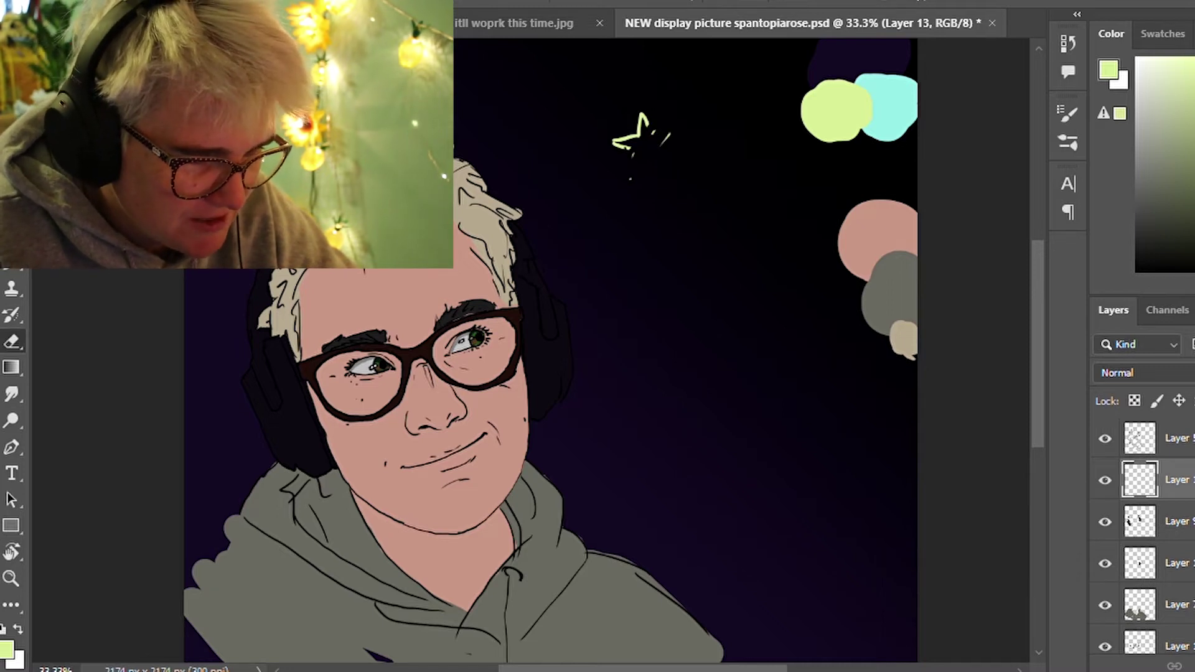
drag(685, 104, 619, 179)
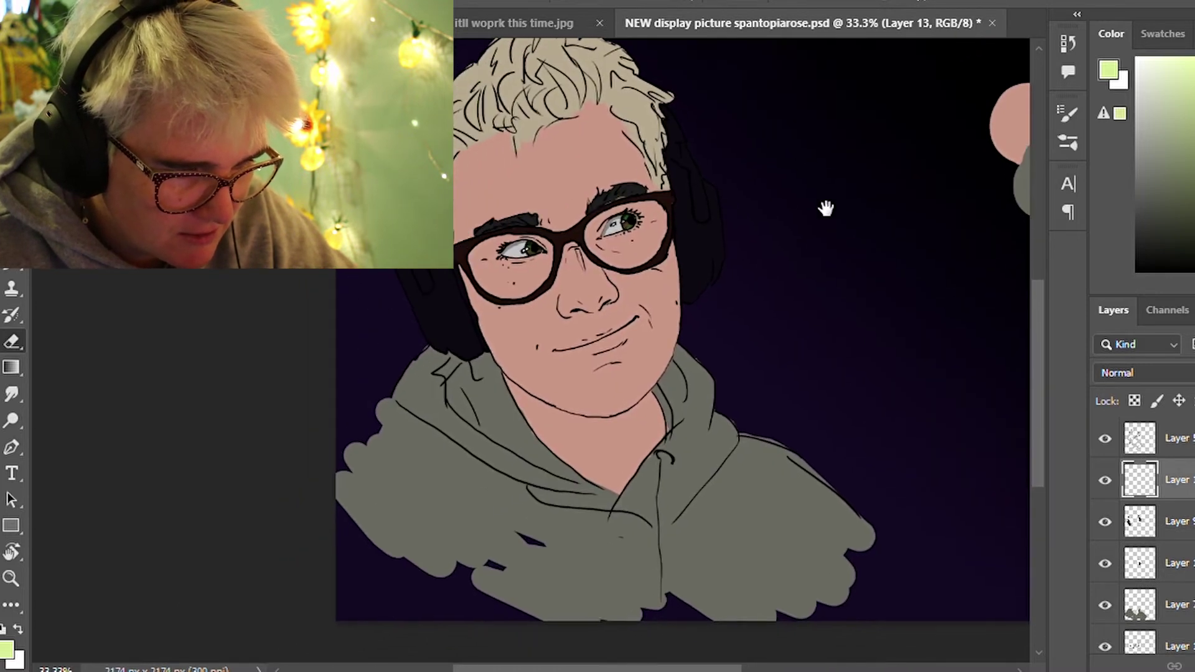
Reposition the view over the face and star area, ready to tidy the star
drag(827, 208, 621, 409)
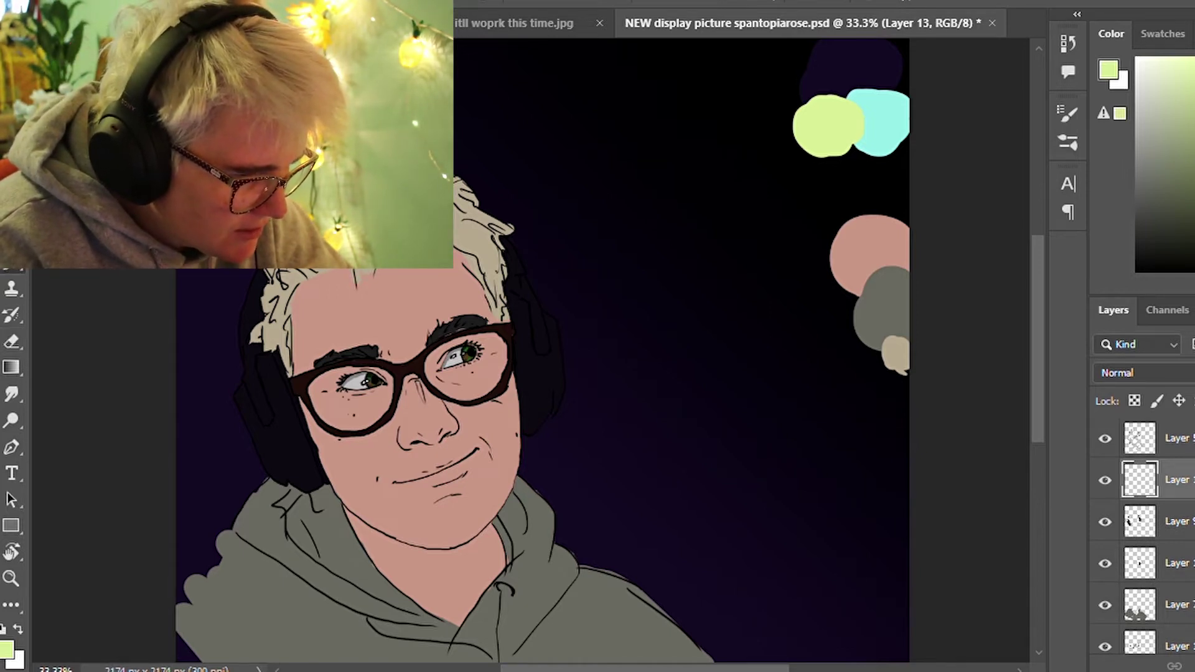
drag(594, 307, 551, 321)
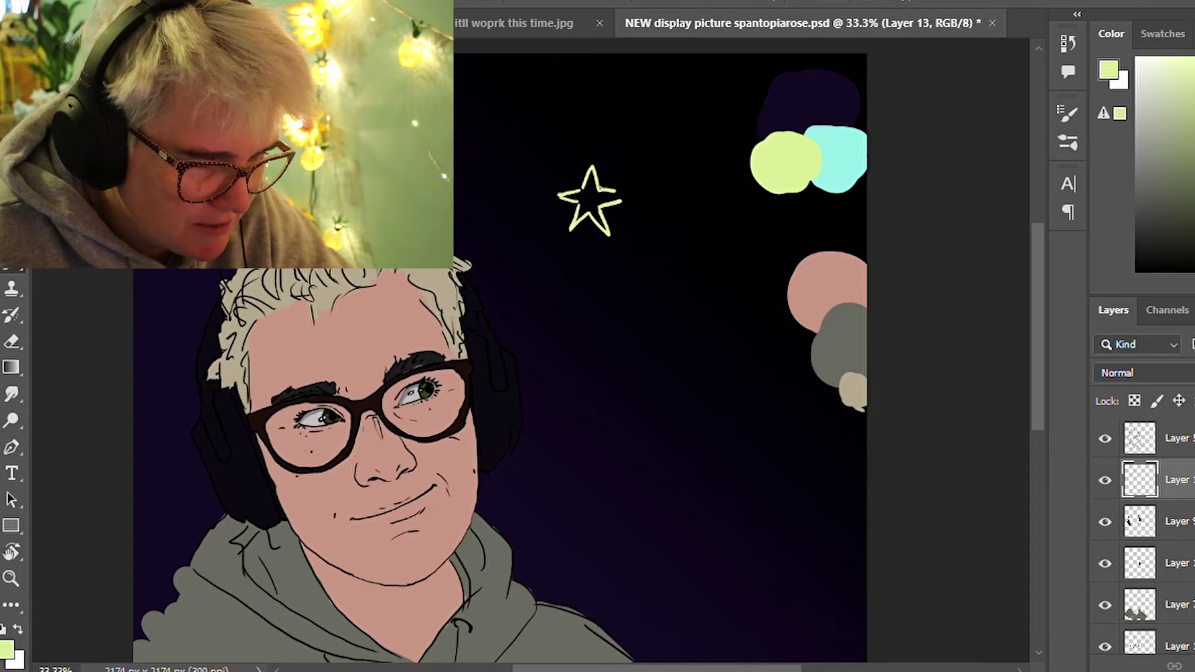
key(e)
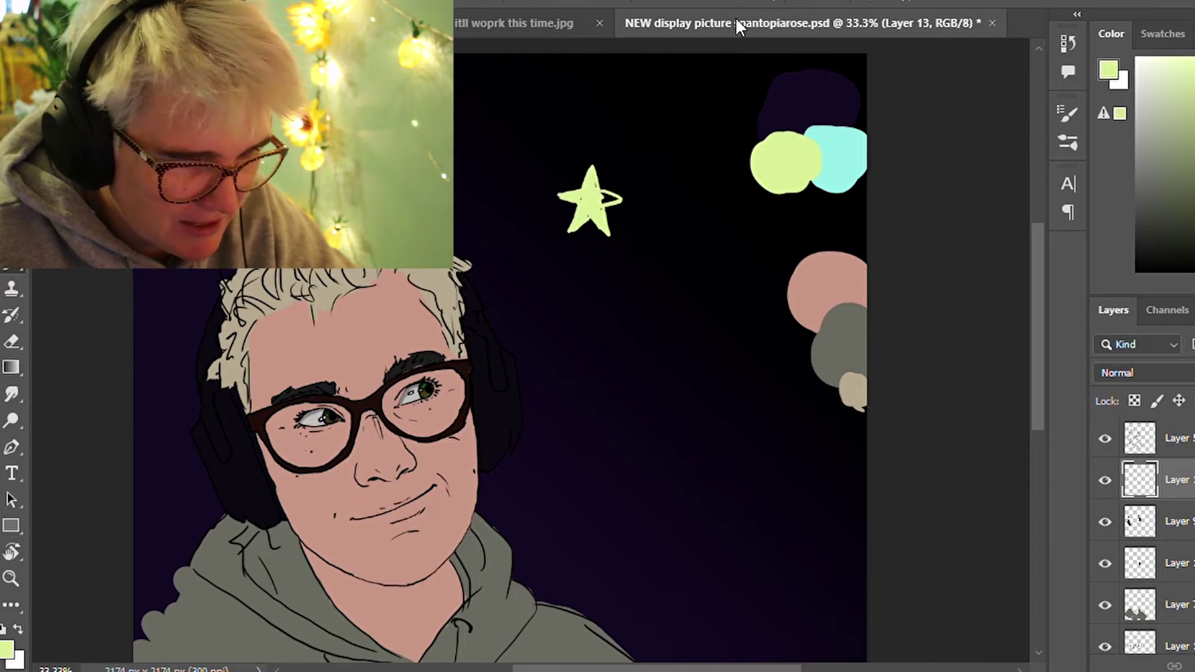
Switch to the ASMR banner image with its smiling stars
click(511, 23)
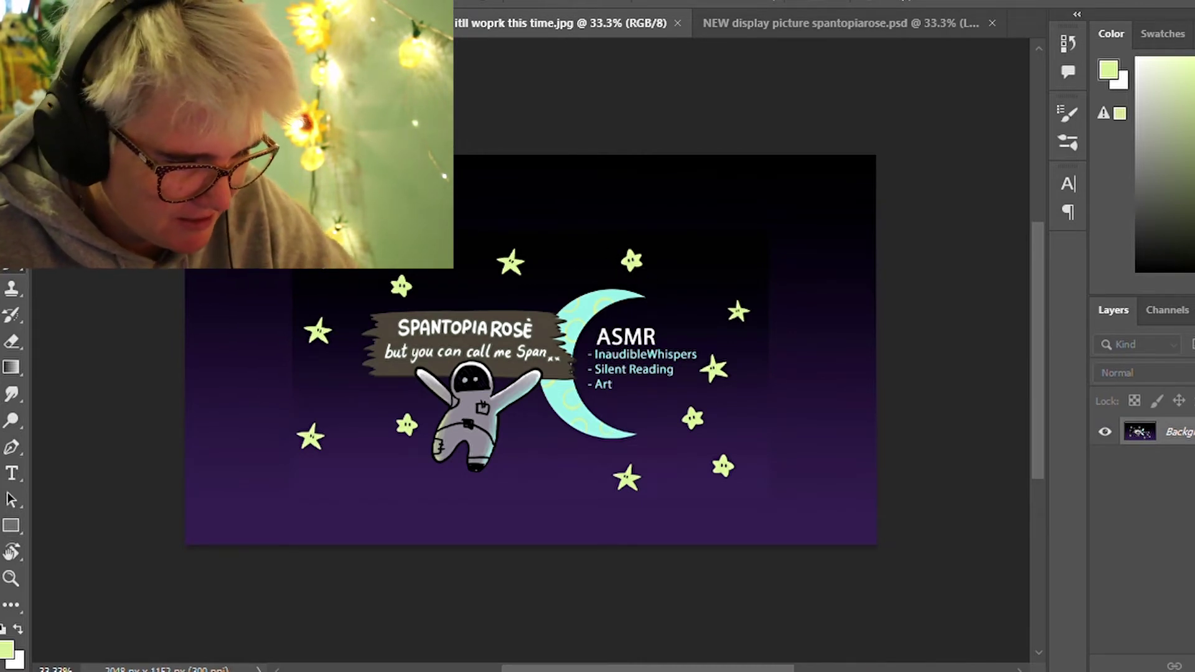
Select a smiling star on the ASMR banner and paste it into the portrait
drag(610, 248, 653, 277)
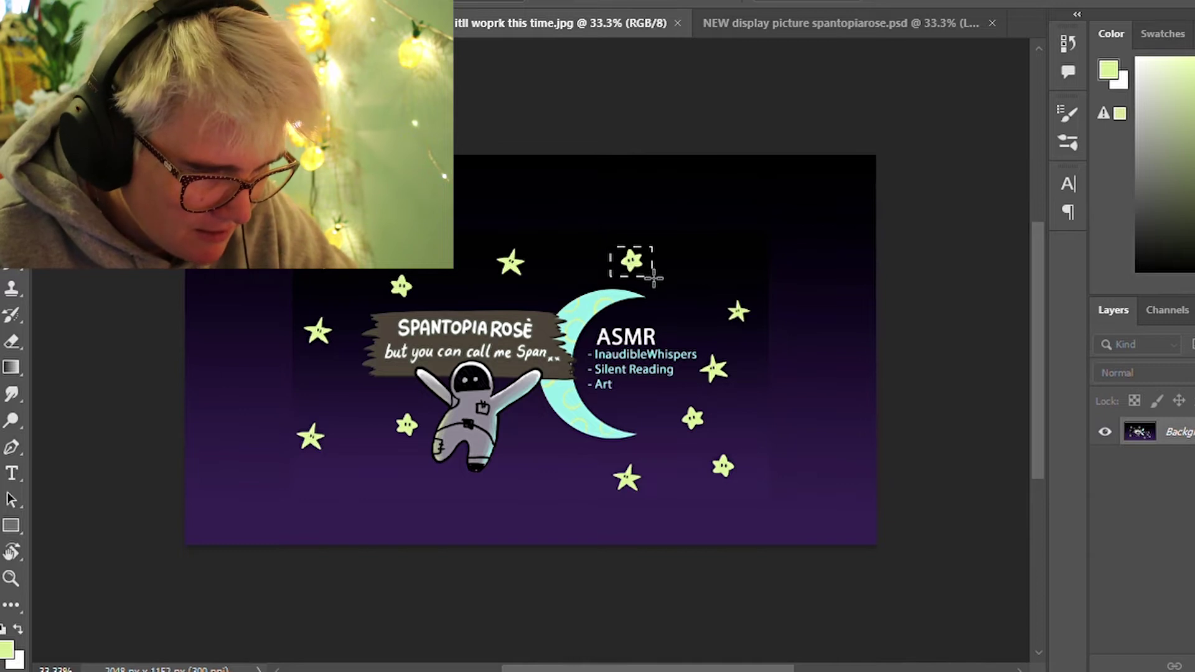
click(669, 21)
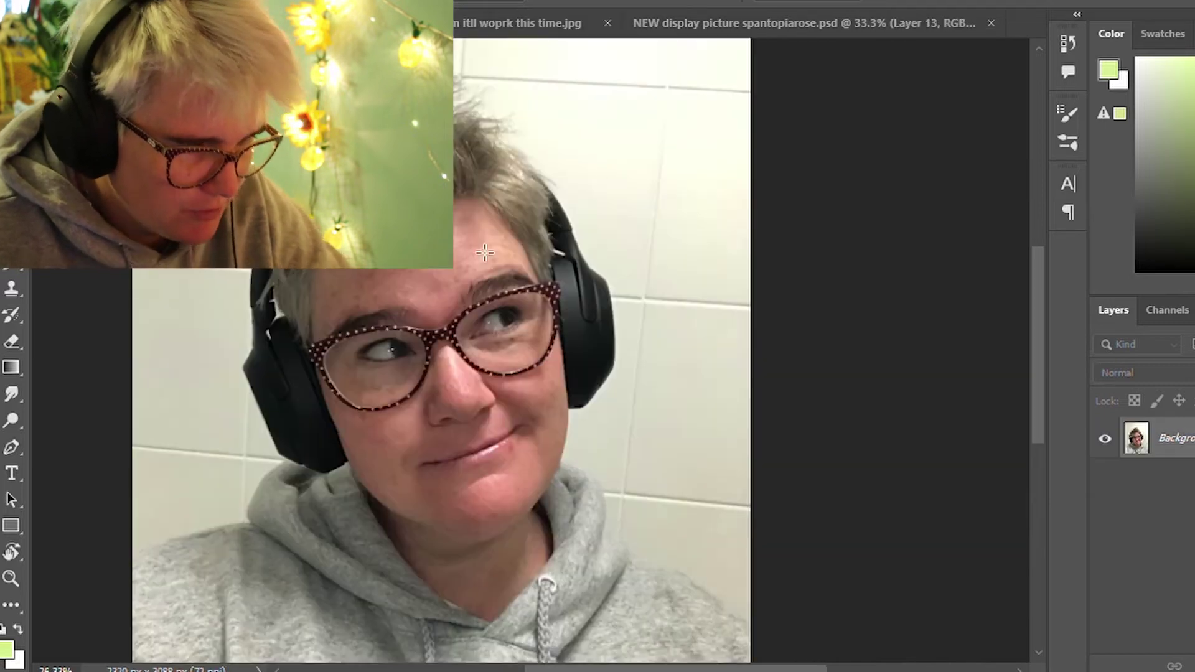
click(675, 12)
key(ctrl+v)
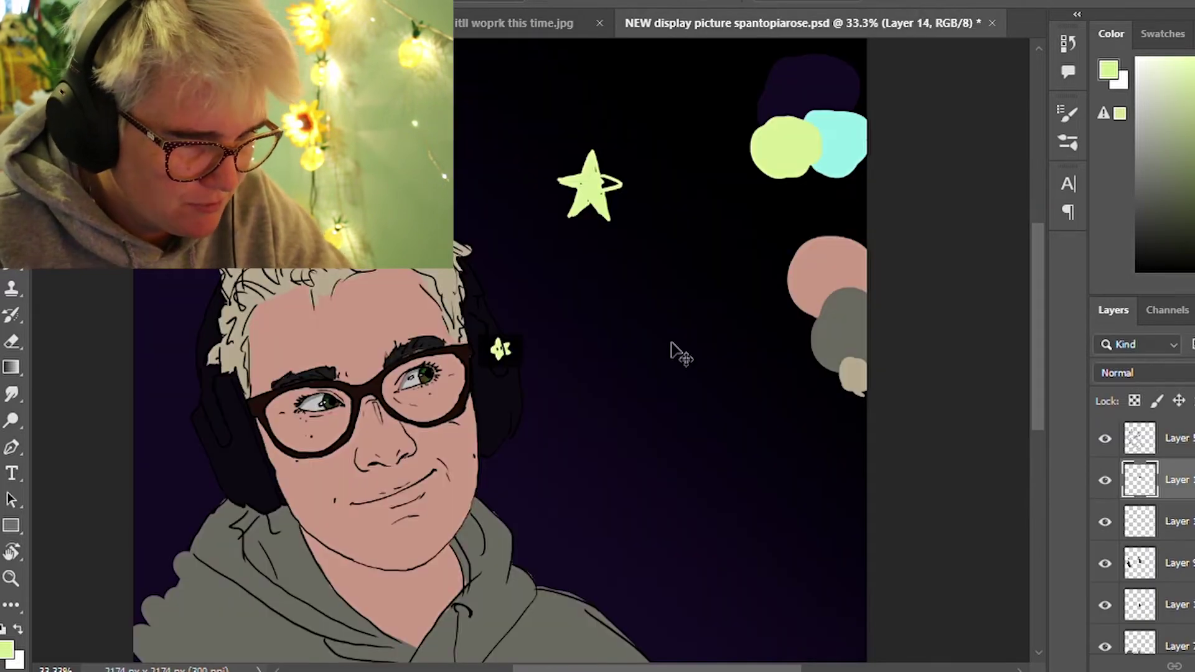
Enlarge the pasted star and place it in the background
key(ctrl+t)
mouse_move(505, 346)
mouse_down()
mouse_move(616, 301)
mouse_move(724, 222)
mouse_up()
drag(701, 264, 696, 287)
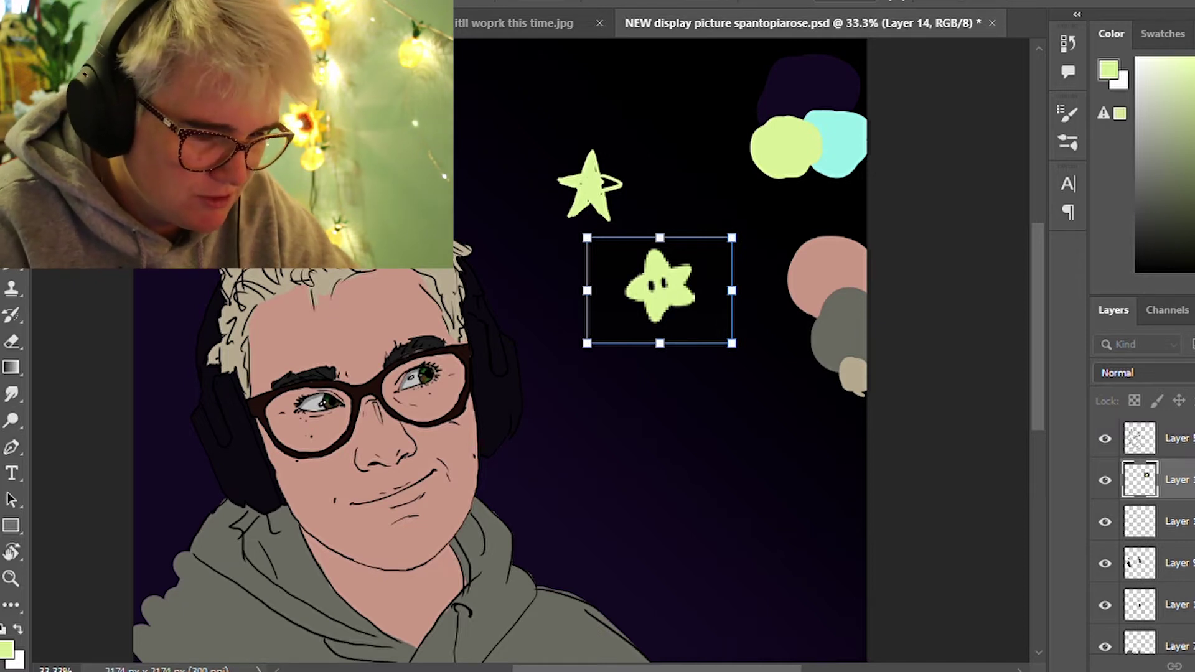
key(Return)
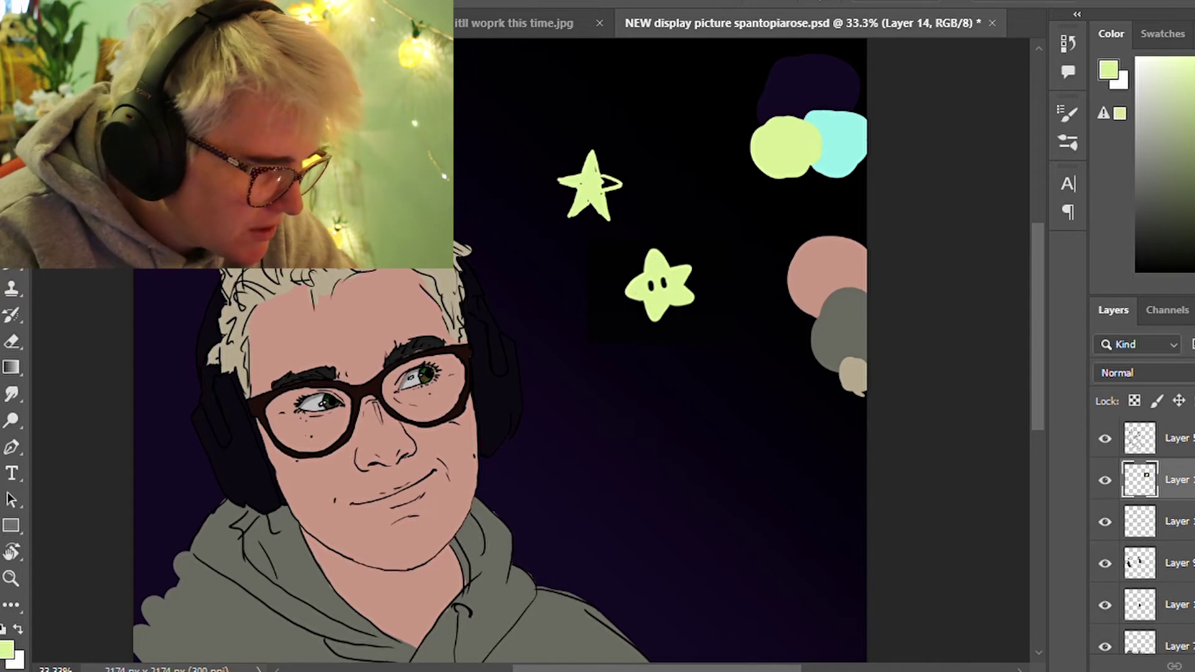
Move the eyed star down and left, then reselect it for transforming
drag(587, 237, 733, 343)
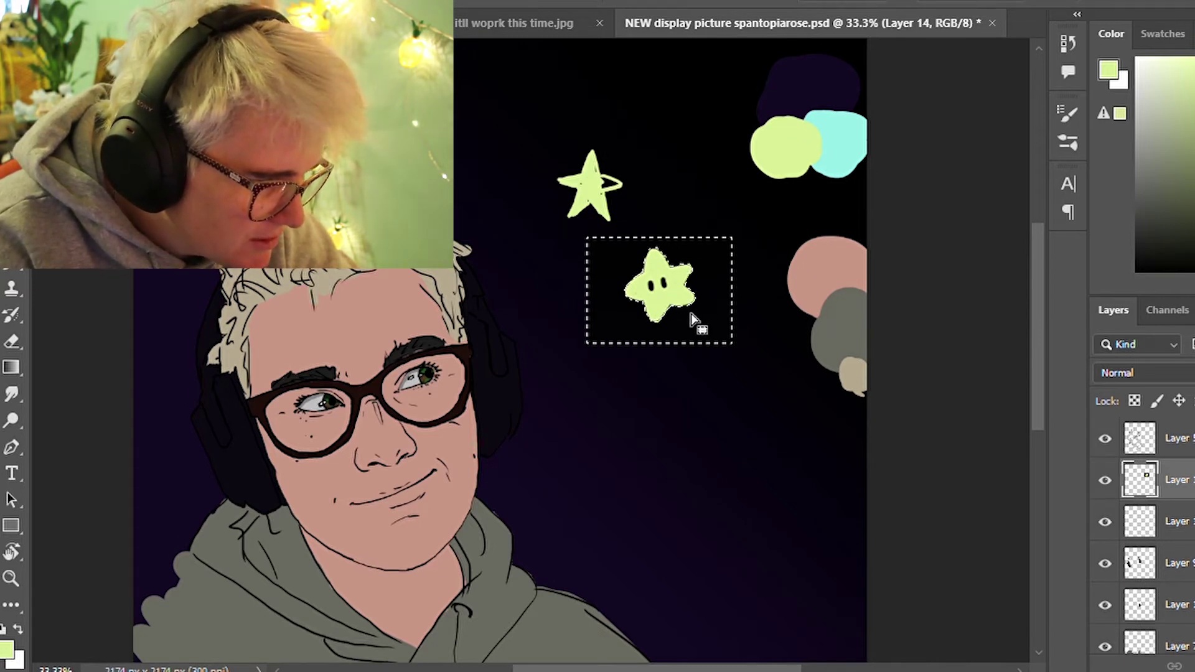
drag(694, 320, 659, 361)
click(562, 297)
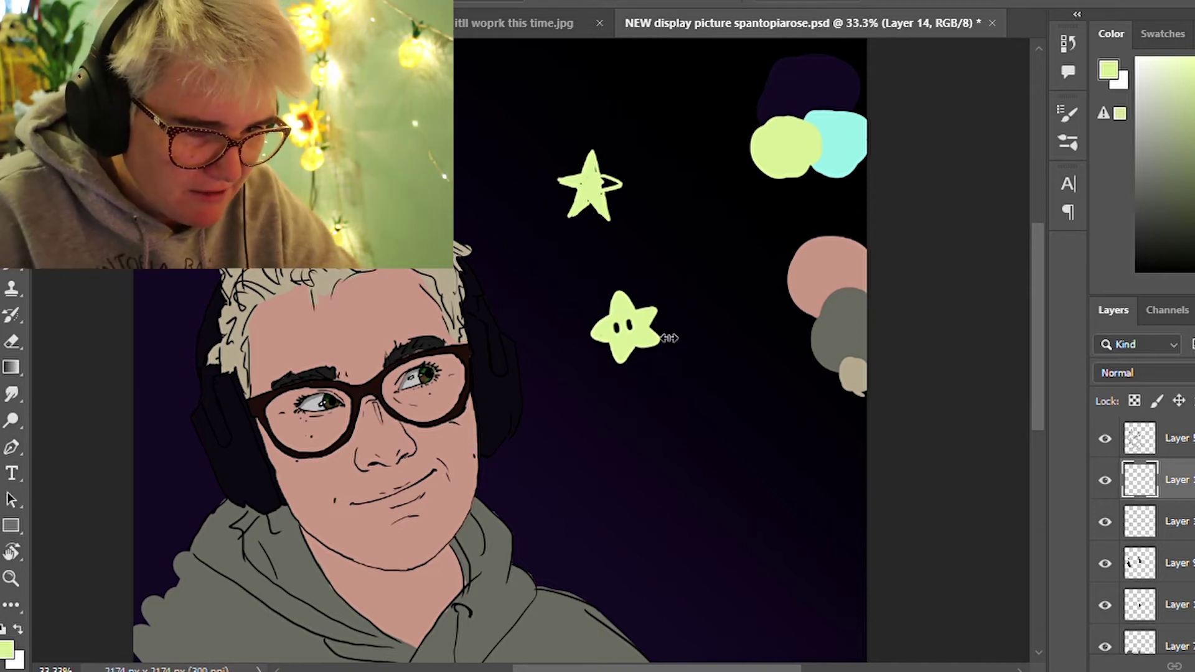
key(ctrl+t)
key(Return)
drag(570, 294, 690, 372)
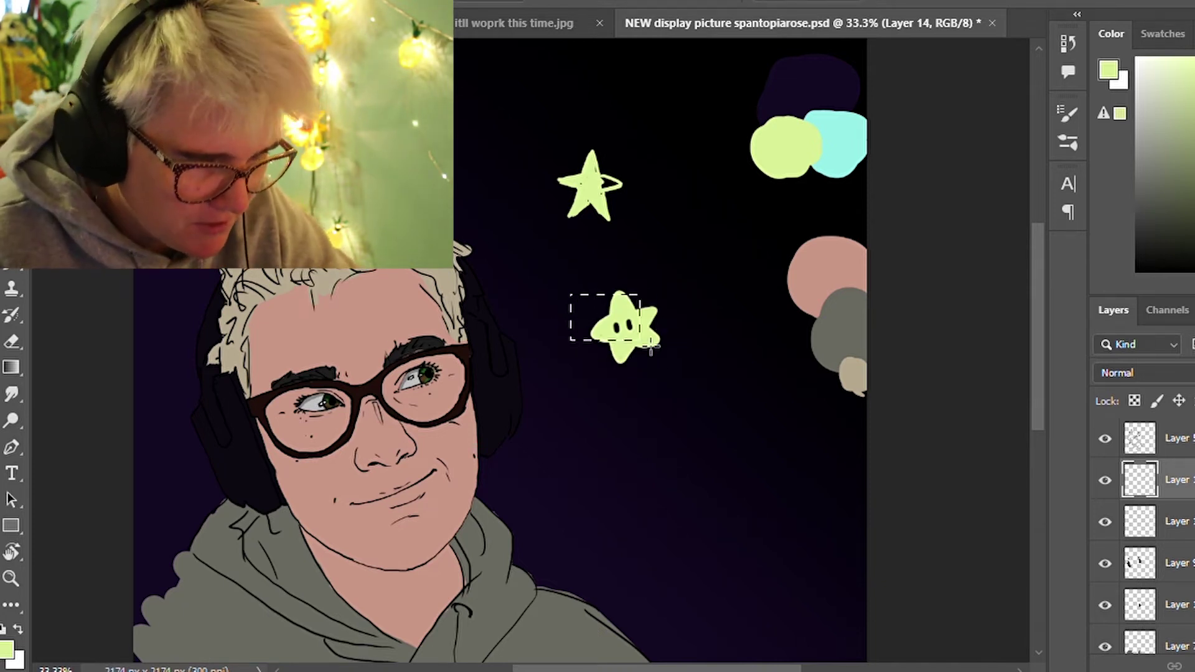
drag(577, 283, 684, 378)
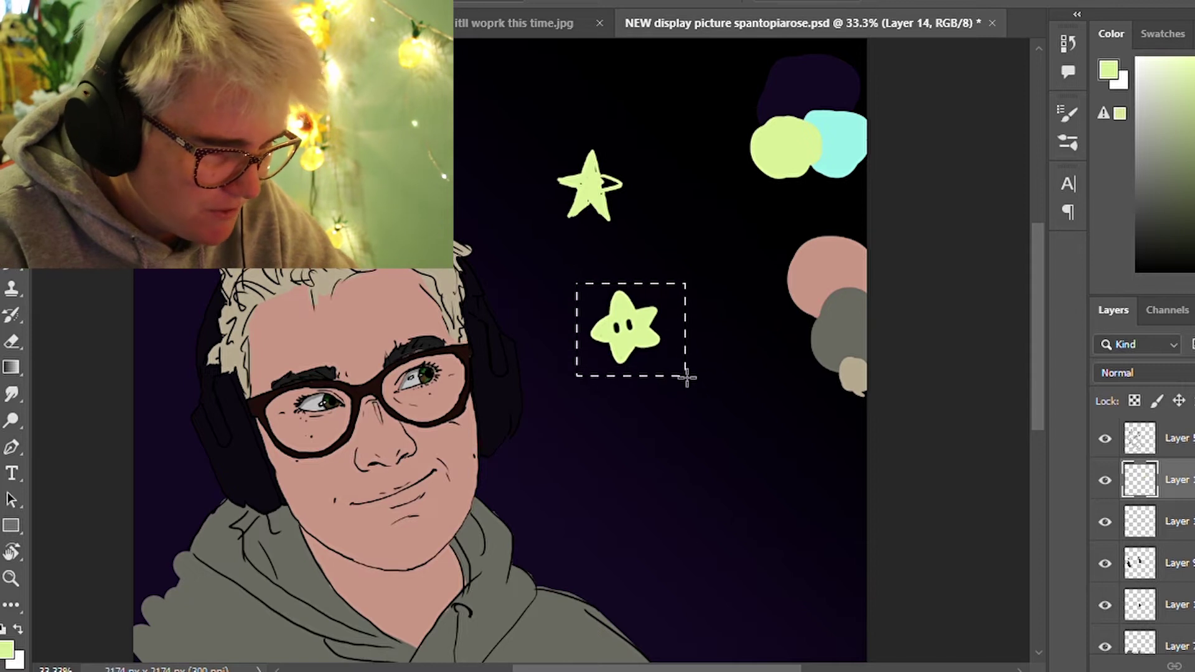
key(ctrl+t)
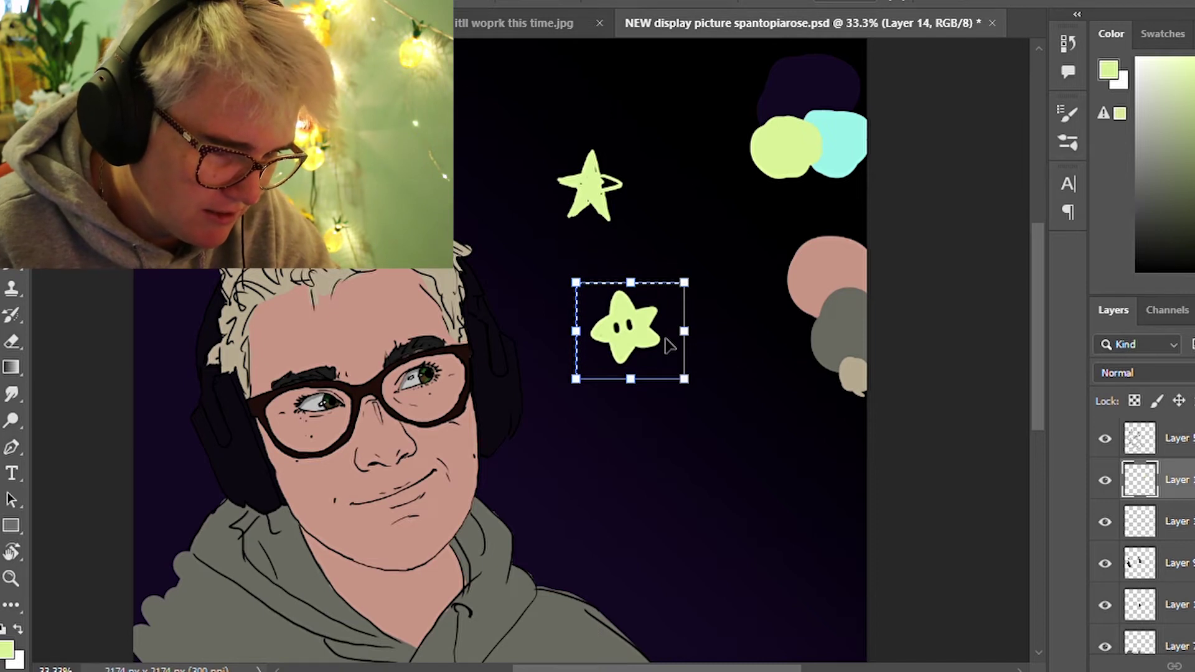
Duplicate the eyed star onto a new layer, leaving it in place
key(ctrl+j)
key(ctrl+t)
drag(627, 338, 631, 343)
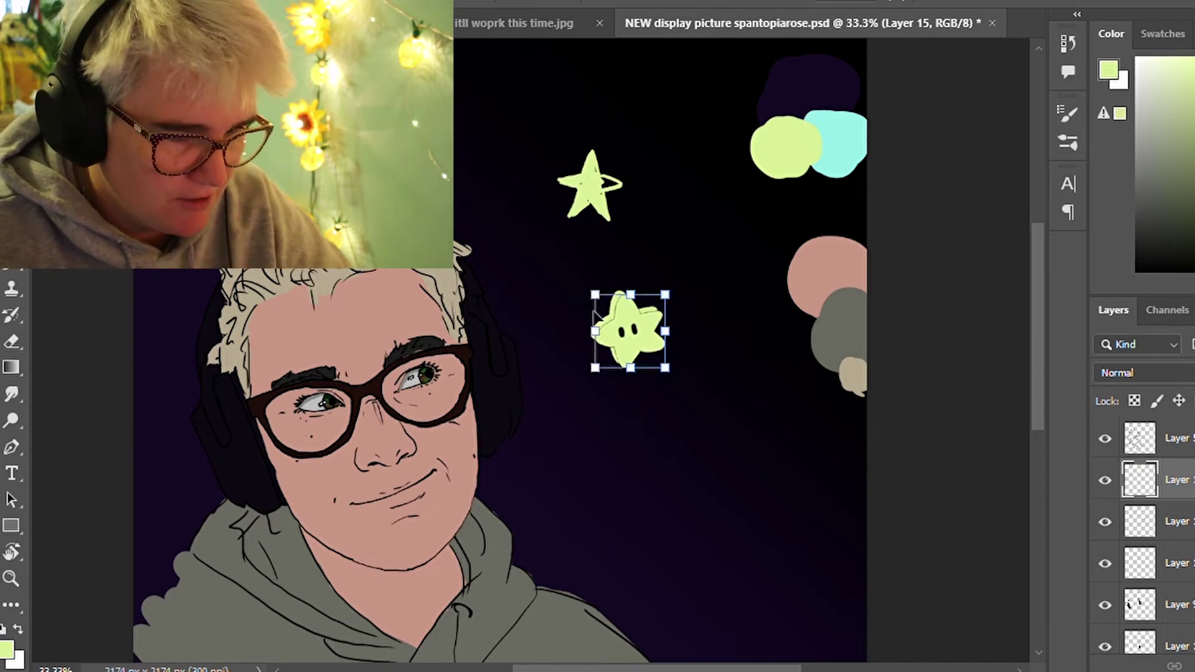
key(Return)
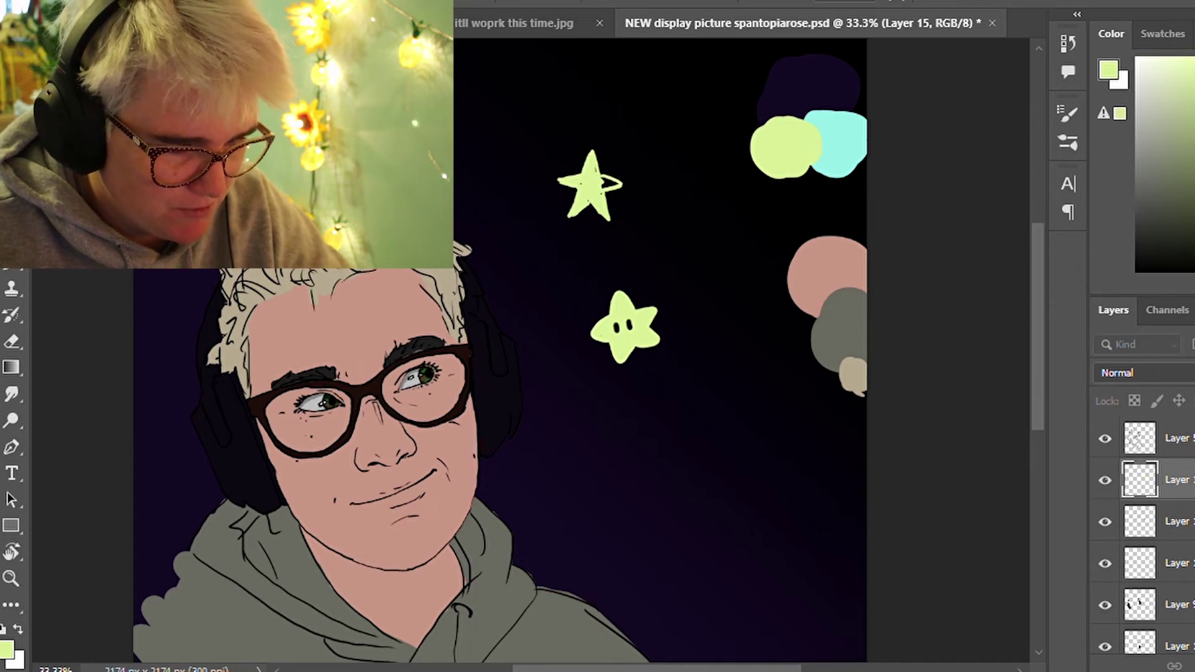
key(ctrl+z)
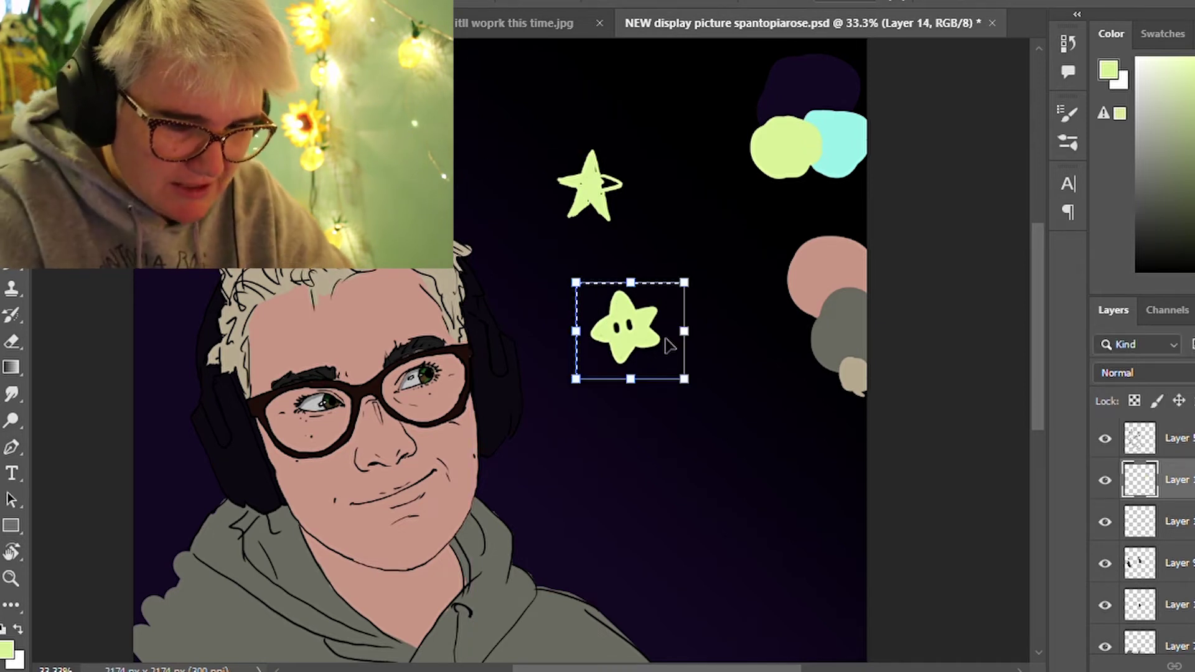
key(ctrl+z)
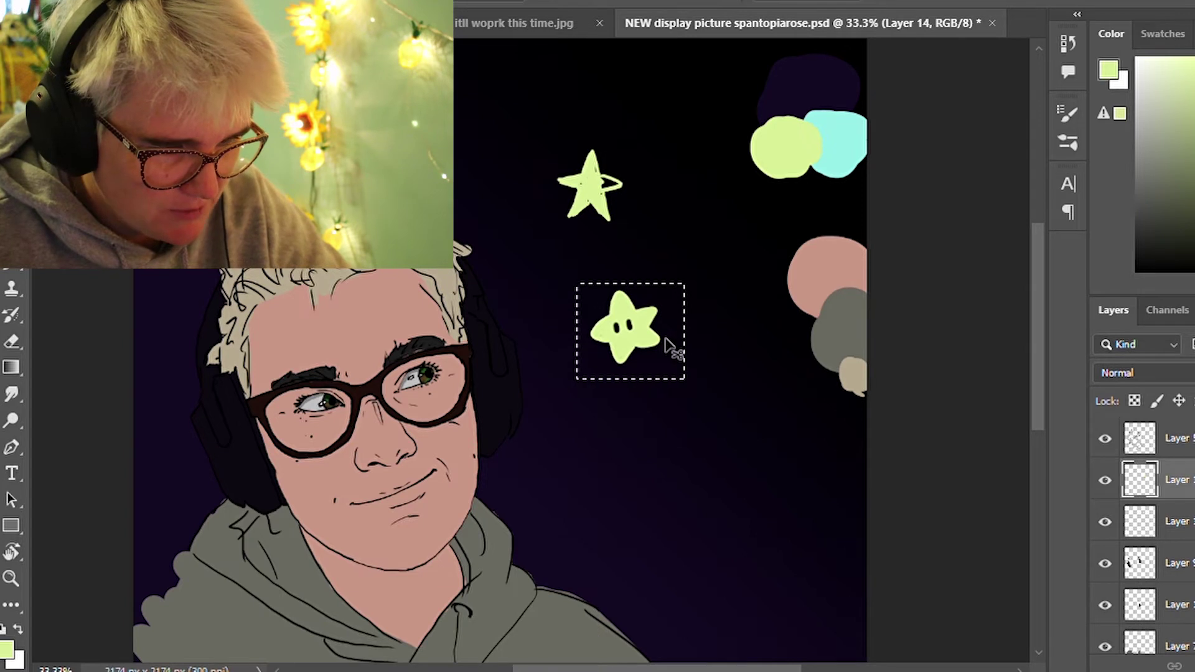
key(ctrl+j)
key(ctrl+t)
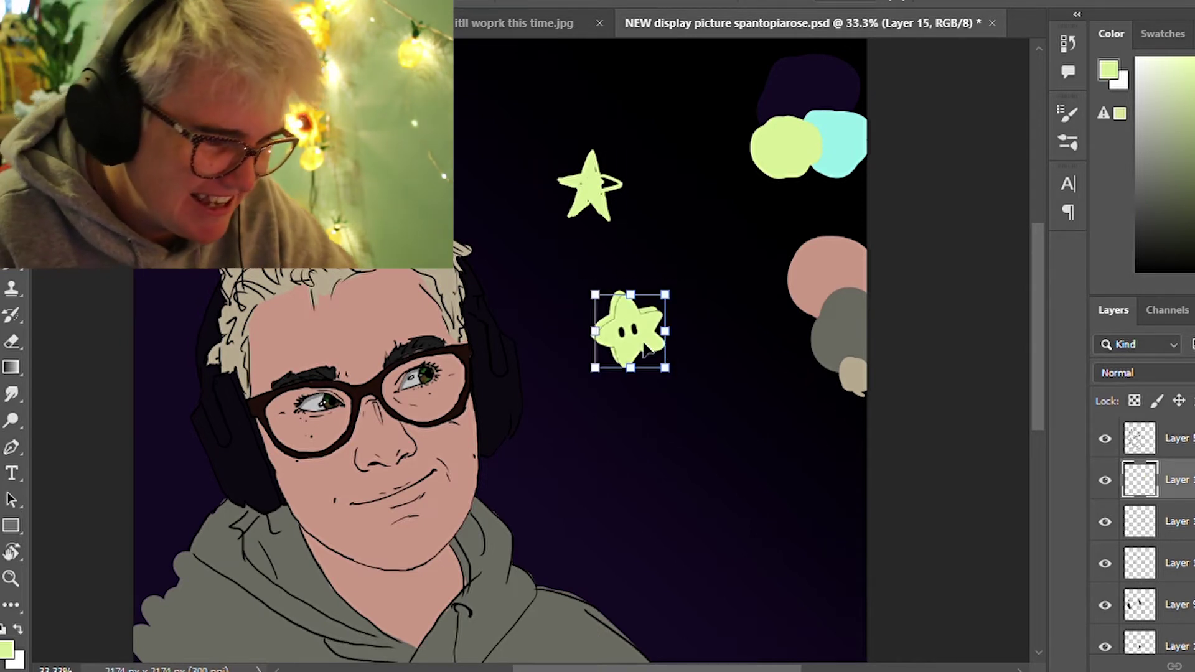
key(Return)
key(Return)
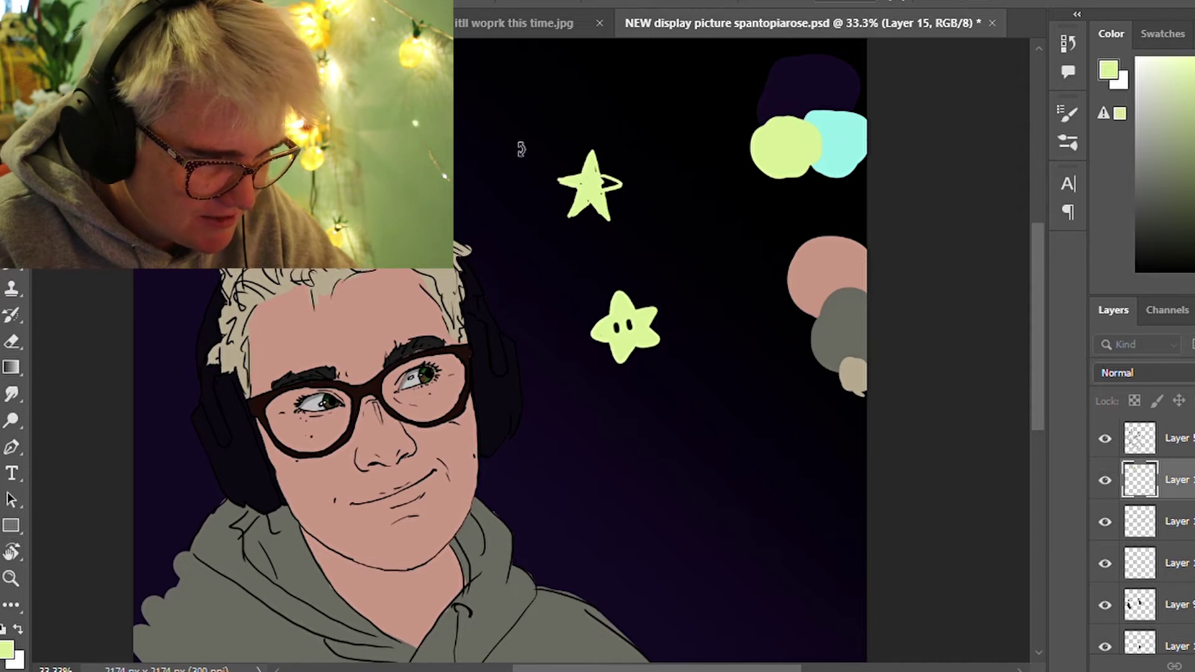
Delete the layer holding the hand-drawn ringed star and zoom out to the whole portrait
drag(490, 190, 462, 166)
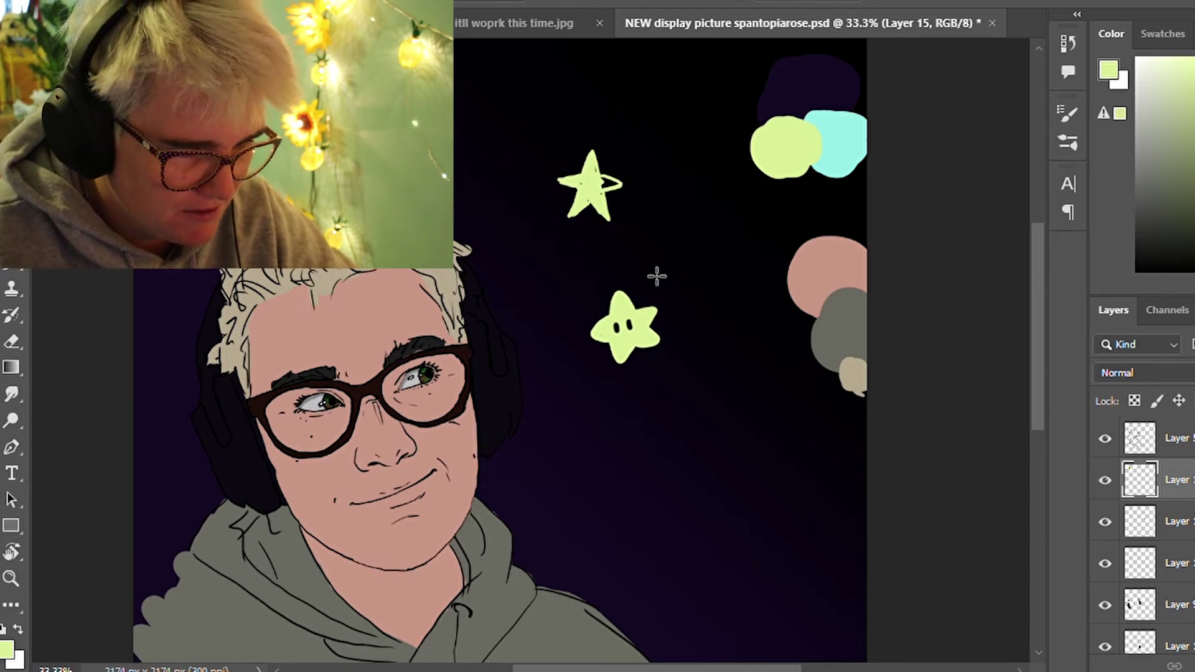
click(1107, 439)
click(1111, 481)
click(1107, 526)
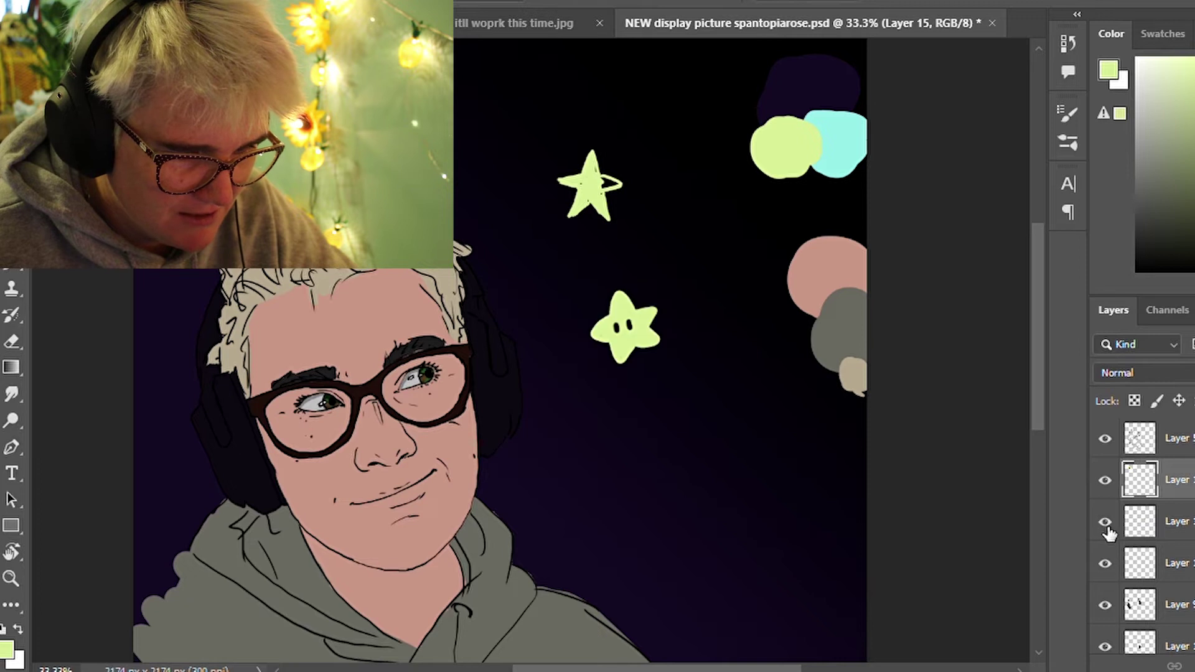
click(1105, 563)
click(1151, 563)
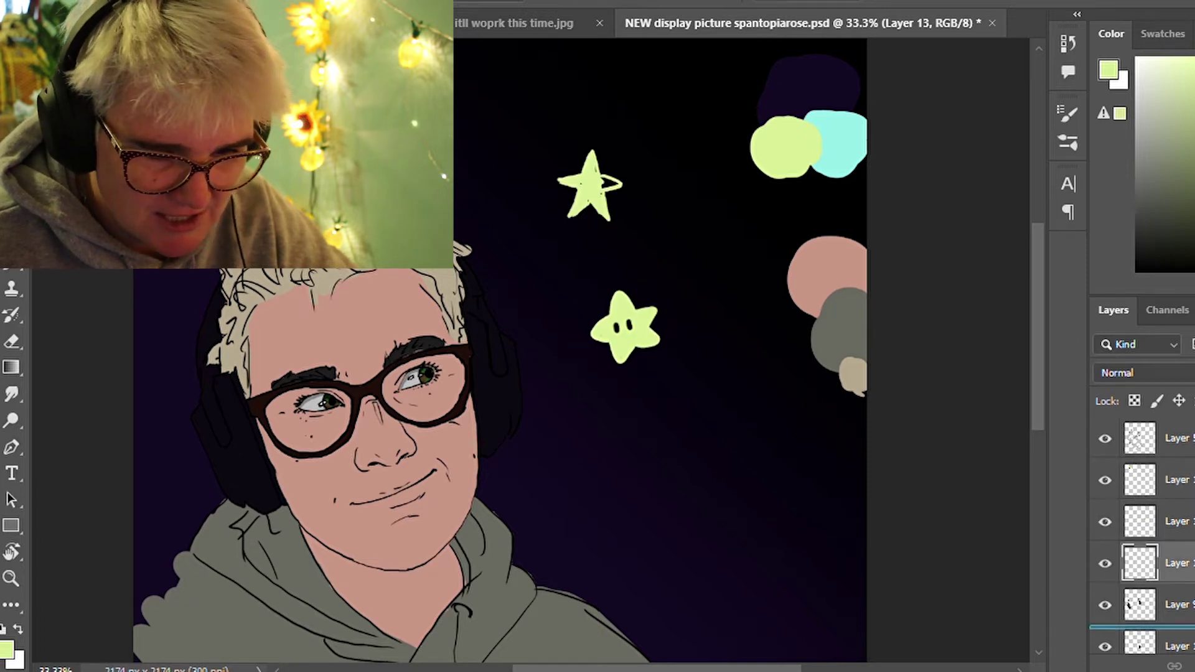
key(Delete)
key(z)
mouse_move(702, 245)
mouse_down()
mouse_move(675, 268)
mouse_move(660, 322)
mouse_up()
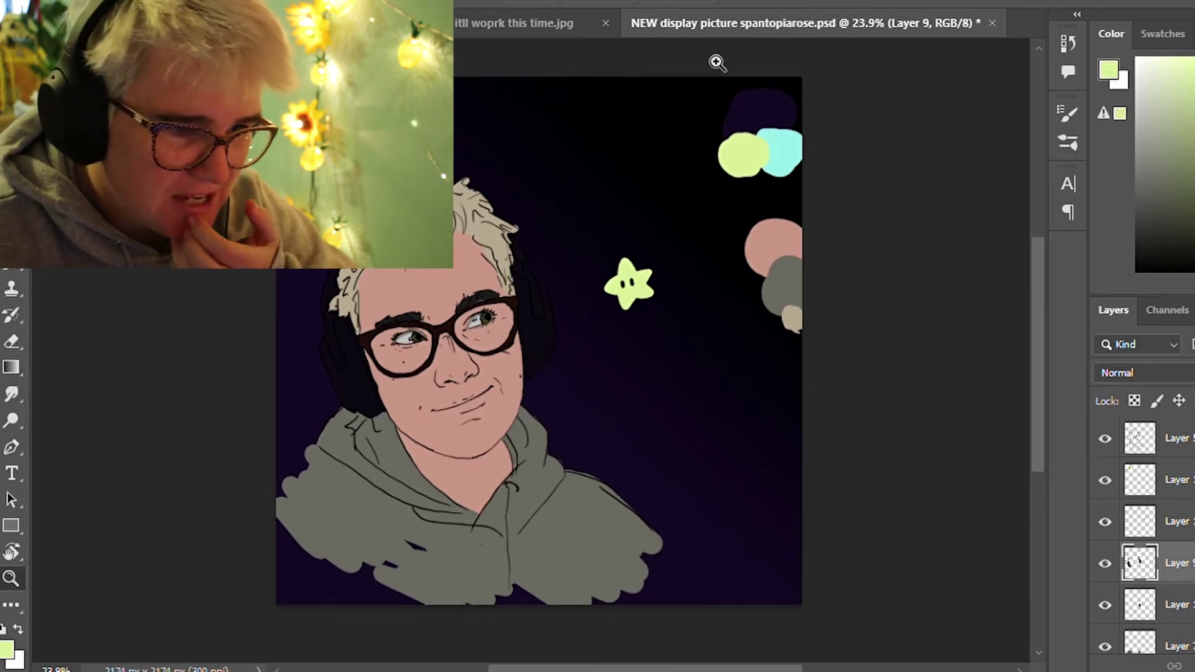
Paste a different star from the banner into the portrait, enlarged at the lower right
click(470, 19)
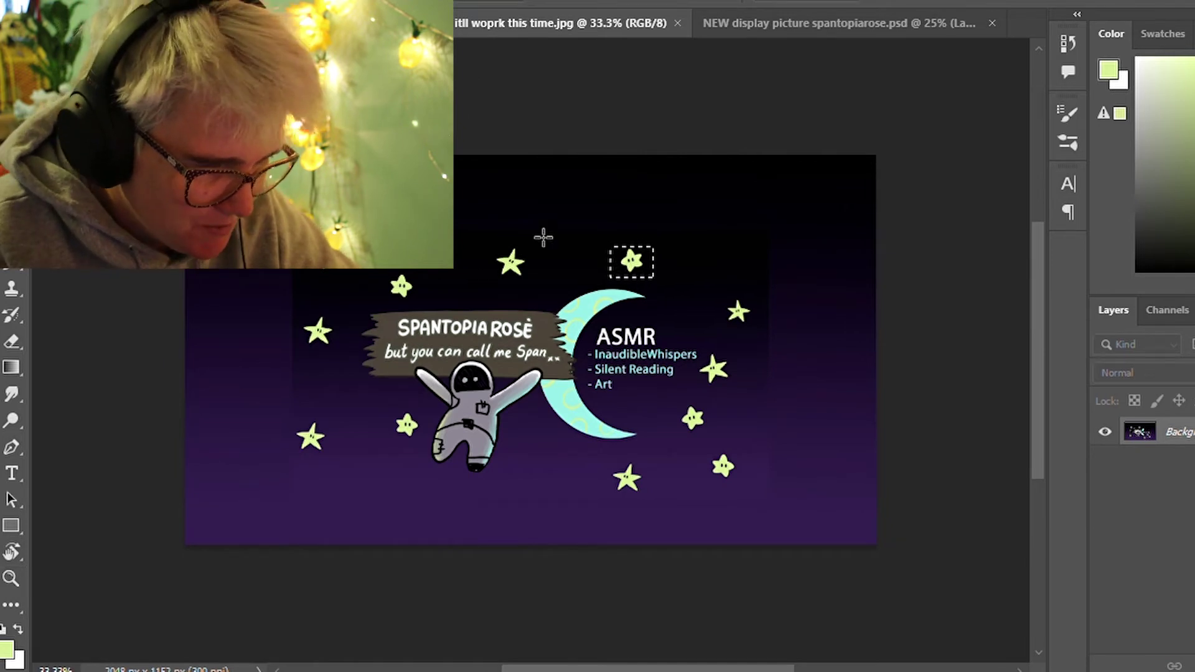
drag(491, 247, 530, 283)
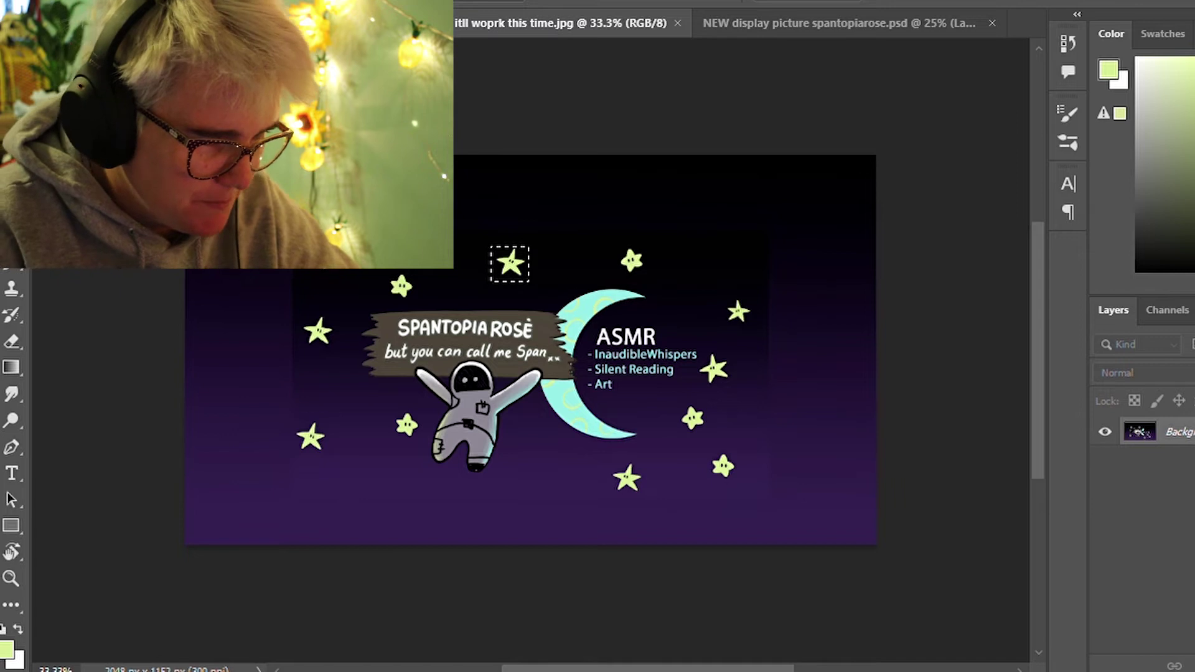
key(ctrl+Tab)
click(801, 19)
key(ctrl+v)
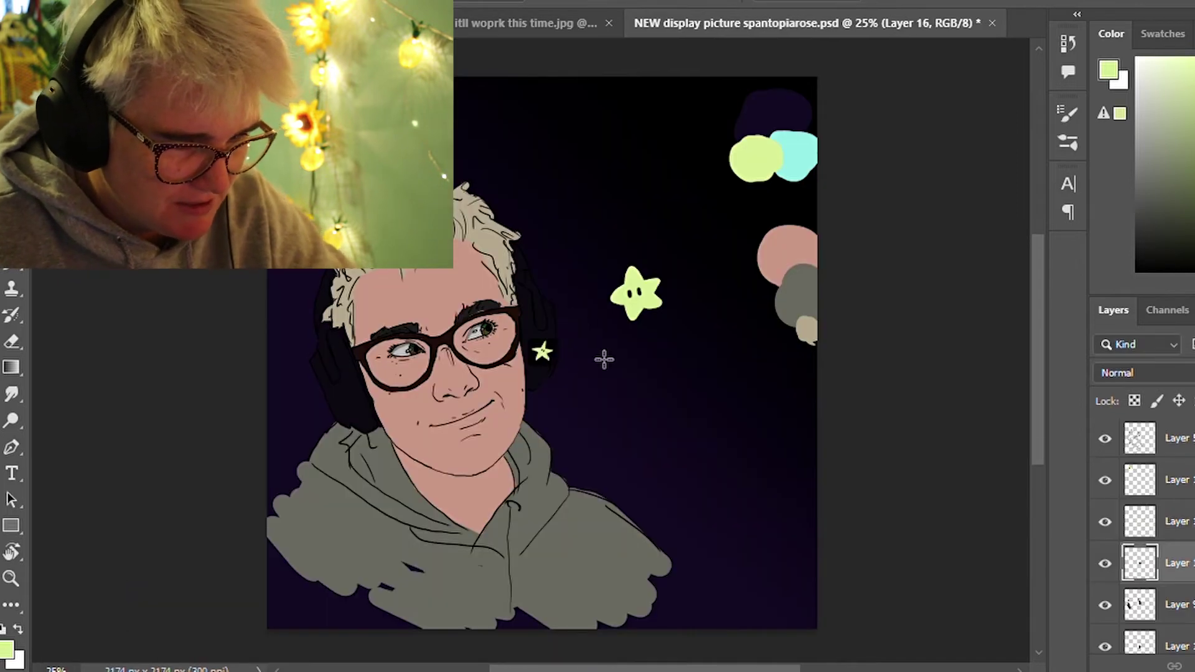
key(ctrl+t)
mouse_move(542, 353)
mouse_down()
mouse_move(700, 429)
mouse_move(769, 404)
mouse_up()
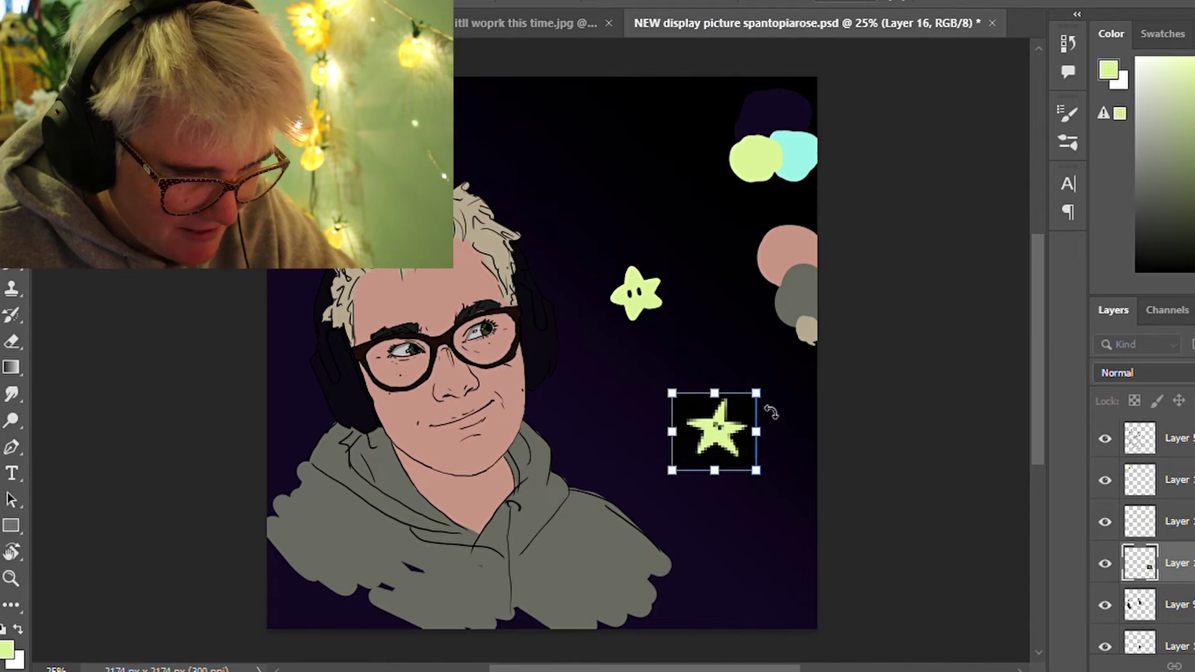
key(Return)
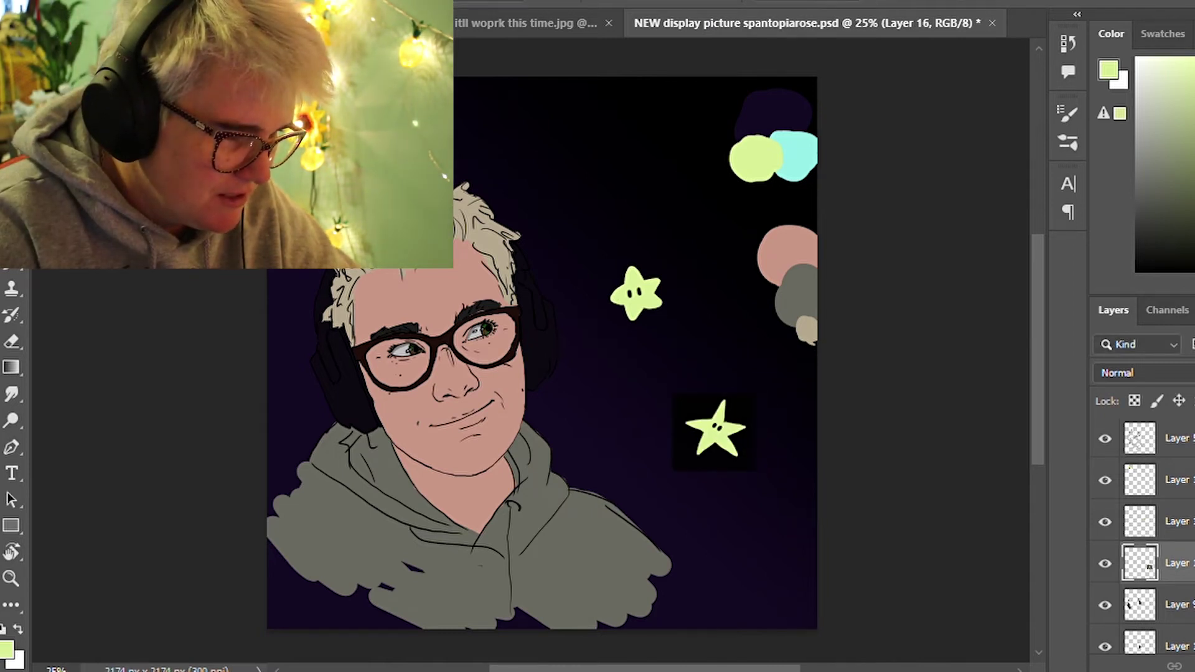
Copy the lower-right star onto a new layer, moved near the top and slightly rotated
click(704, 425)
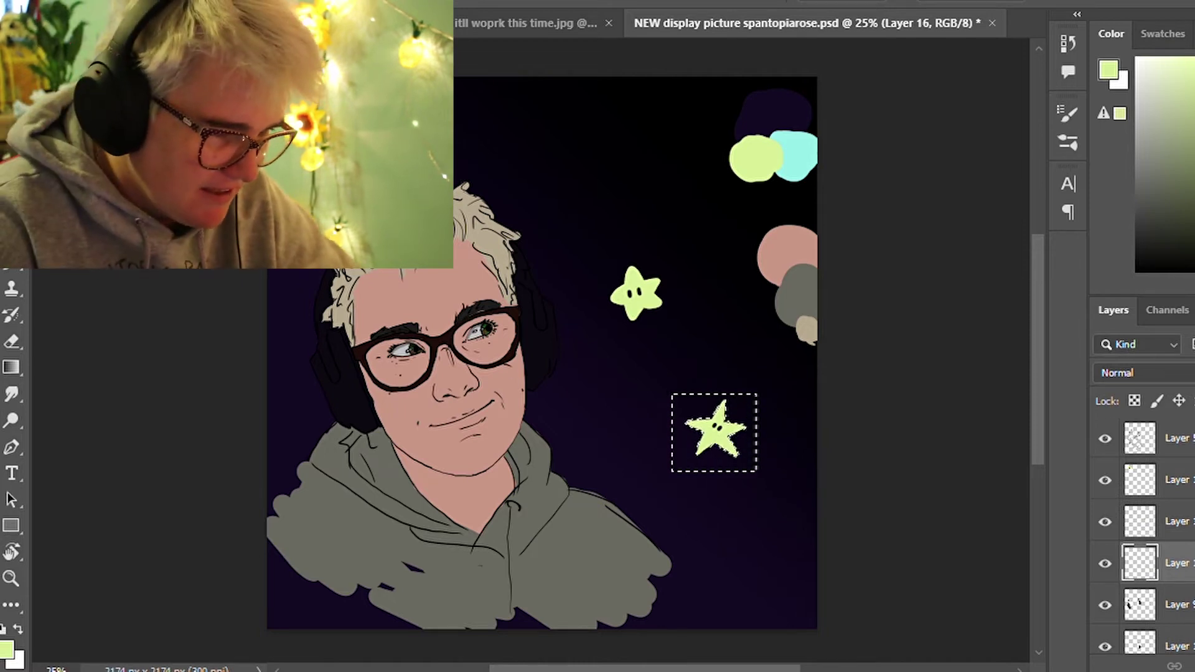
key(ctrl+d)
drag(677, 398, 759, 469)
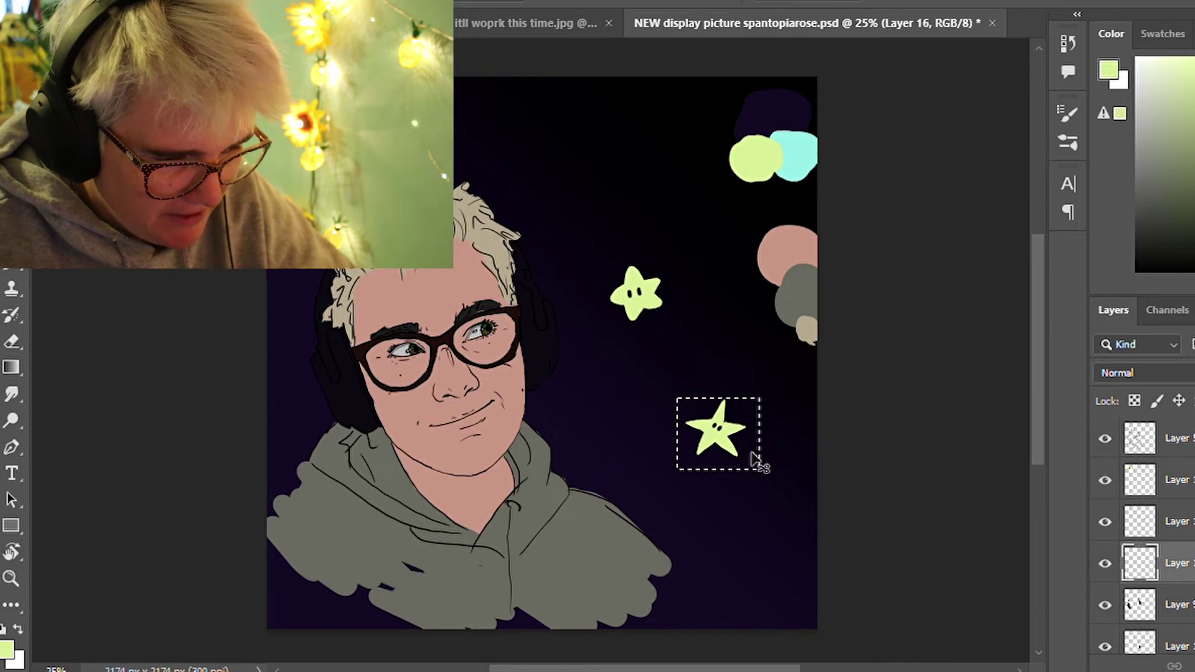
key(ctrl+j)
mouse_move(722, 431)
mouse_down()
mouse_move(615, 173)
mouse_move(657, 129)
mouse_up()
drag(709, 98, 691, 77)
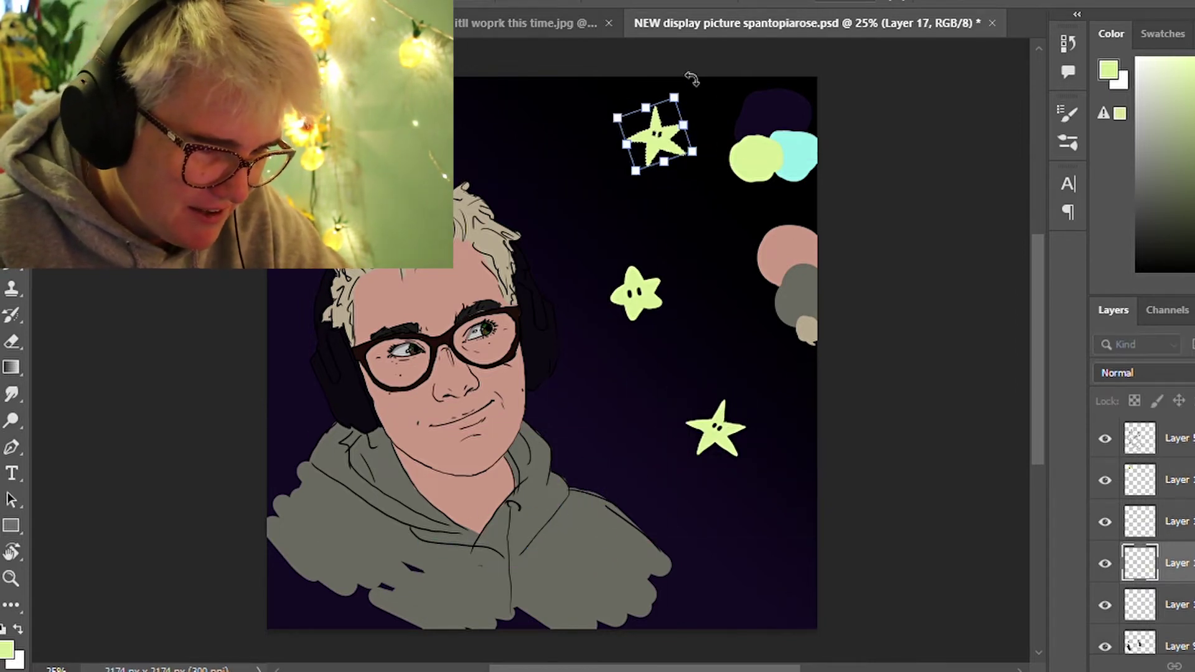
drag(670, 149, 657, 142)
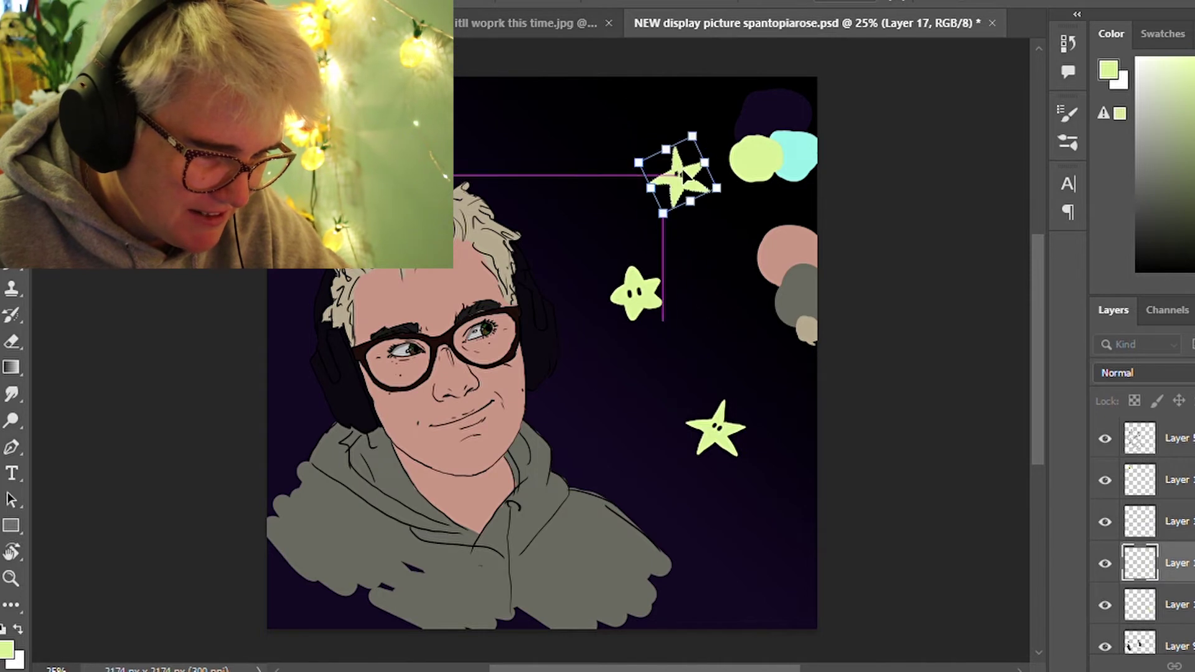
drag(685, 87, 675, 83)
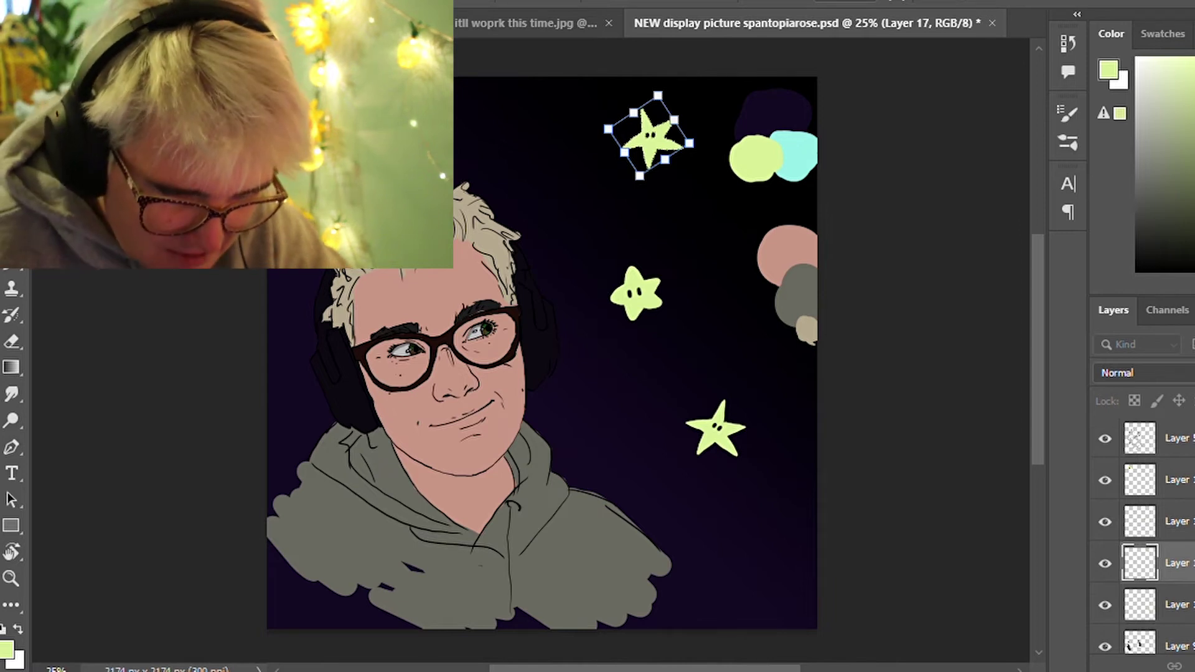
Toggle layer visibility to find the stray blob, leaving the colour blobs layer hidden
scroll(1142, 535, down, 2)
scroll(1142, 535, down, 2)
click(1105, 550)
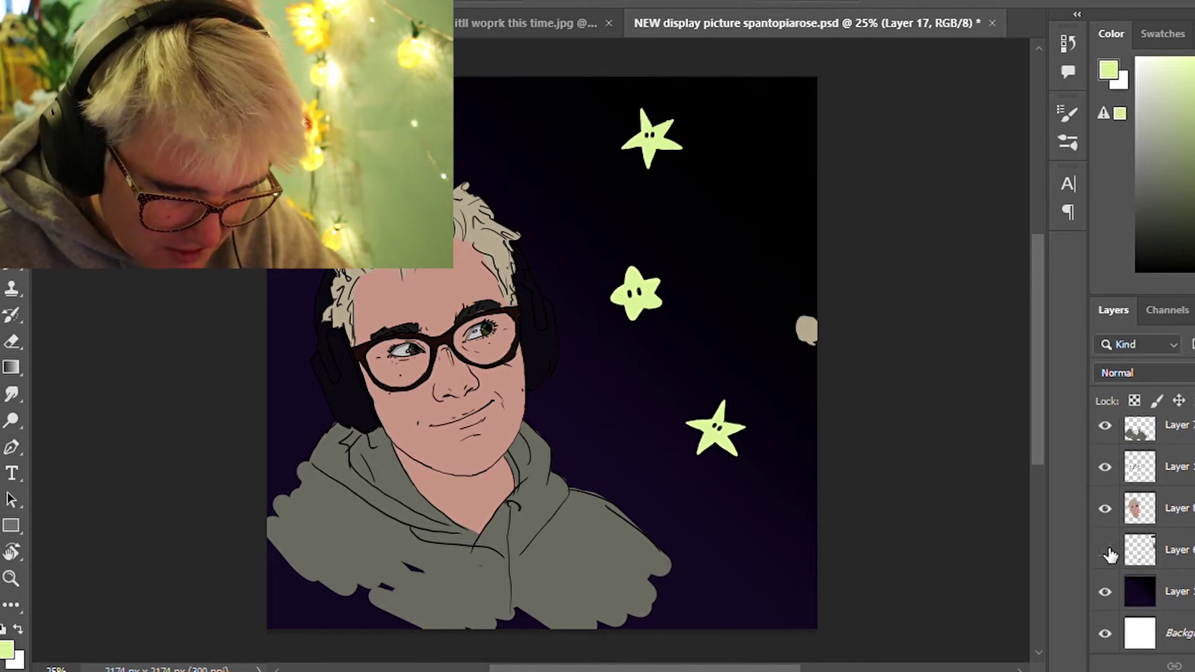
click(1106, 552)
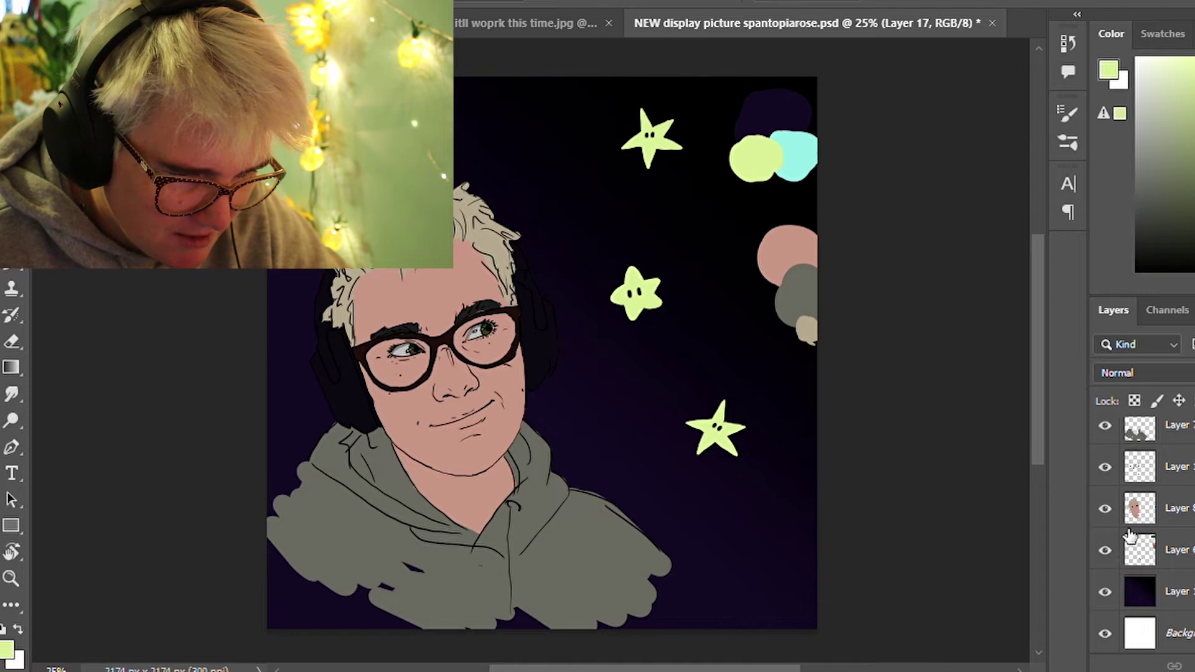
click(1105, 550)
drag(812, 336, 802, 329)
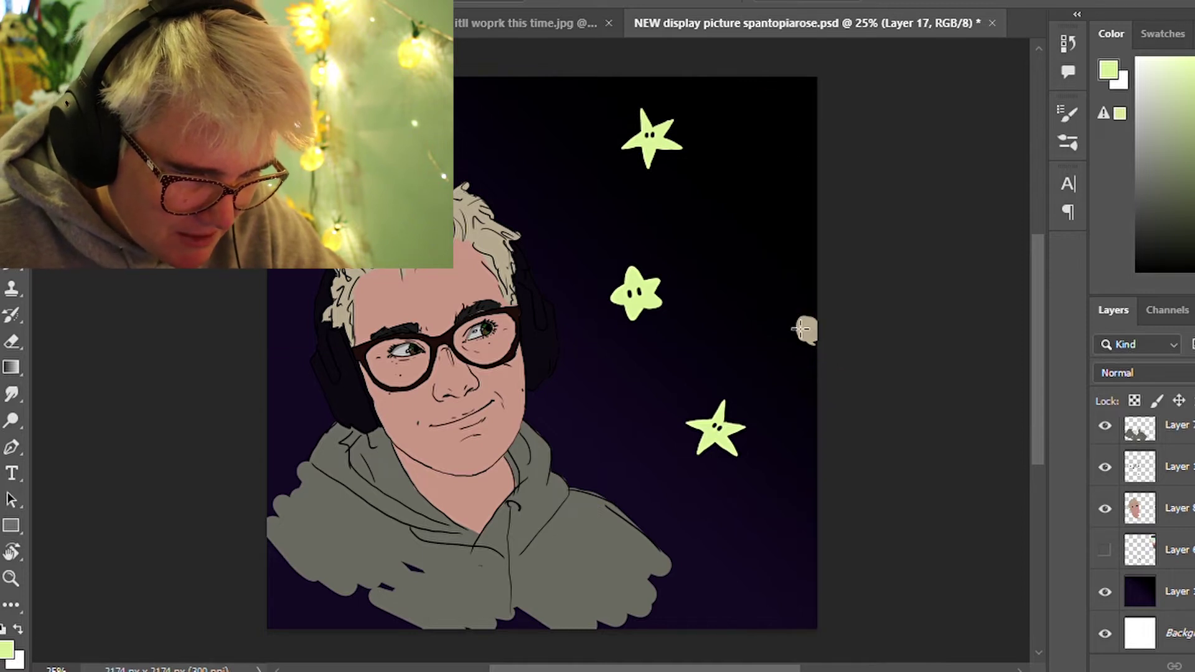
click(1104, 635)
click(1107, 593)
Erase the stray beige blob at the right edge of the face colour layer
click(1111, 504)
click(1107, 507)
click(1185, 509)
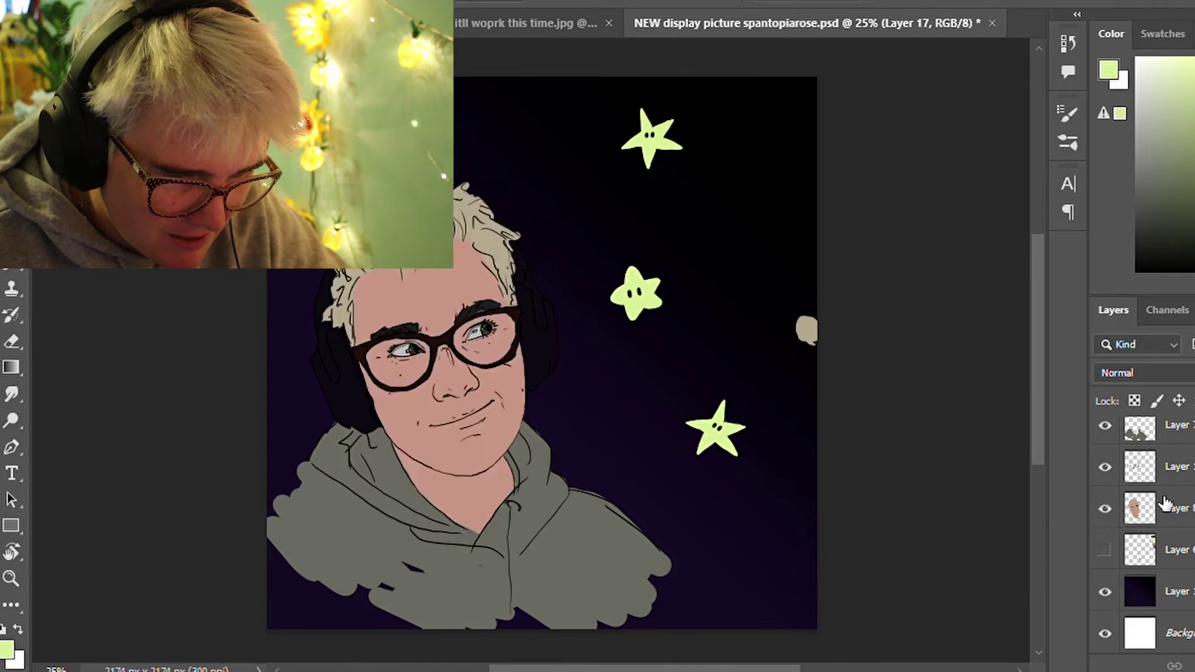
key(e)
mouse_move(792, 307)
mouse_down()
mouse_move(803, 330)
mouse_move(808, 309)
mouse_up()
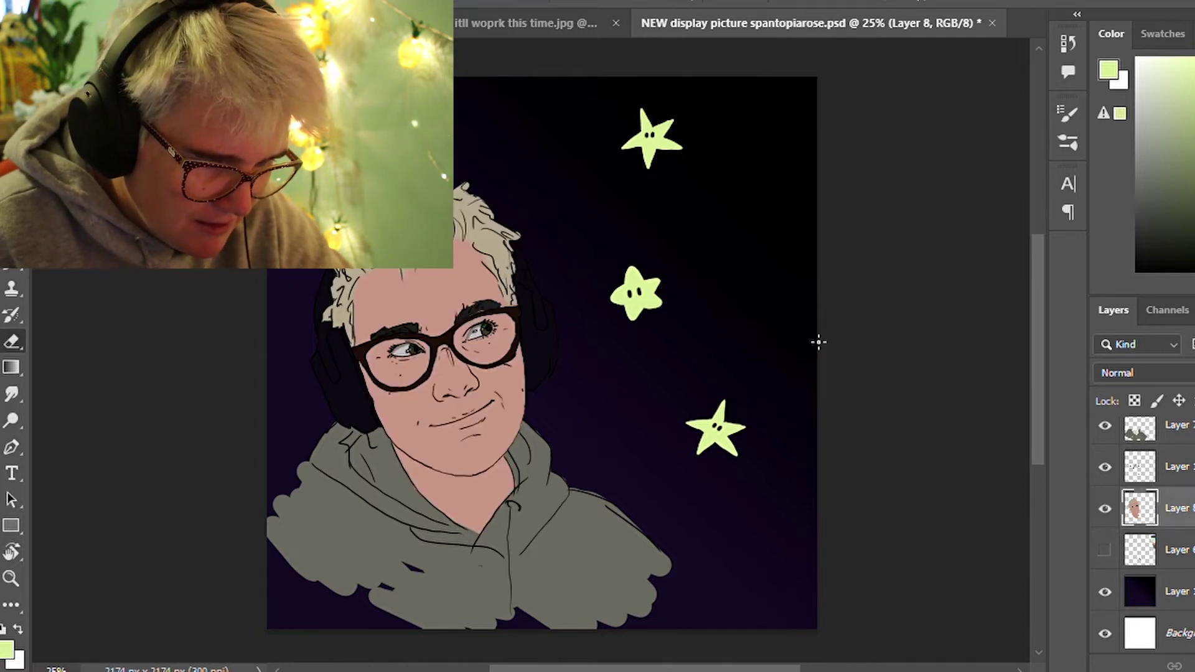
Show the colour blobs layer again and eyedrop its beige as the paint colour
click(1170, 549)
click(1105, 550)
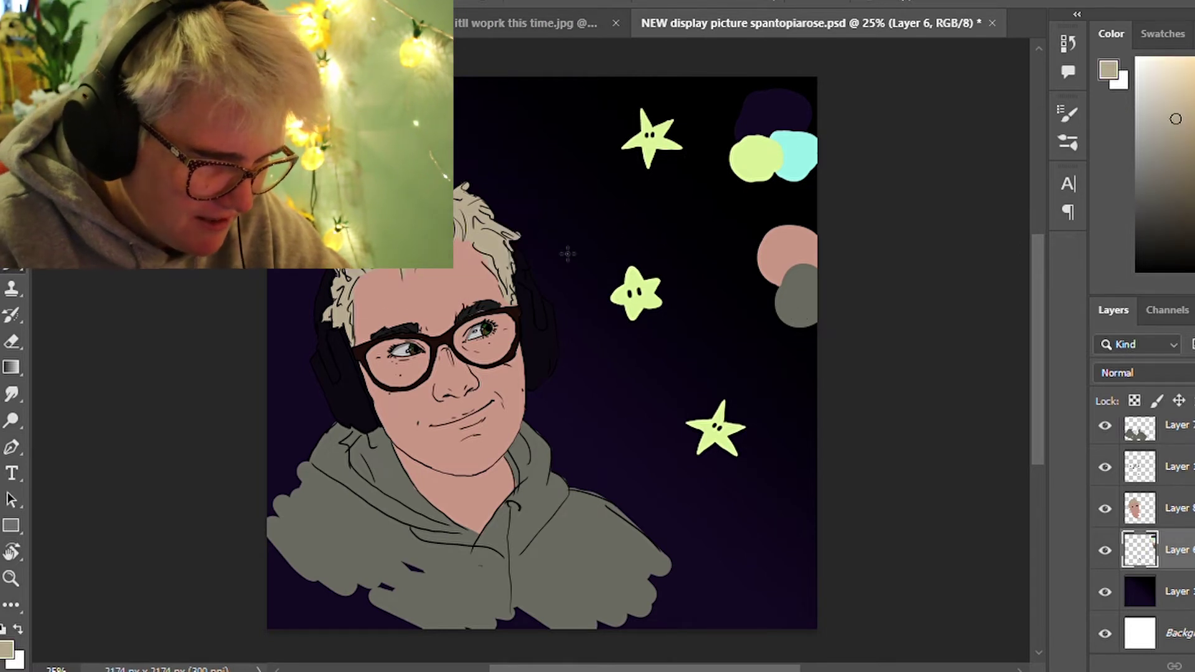
alt+click(825, 319)
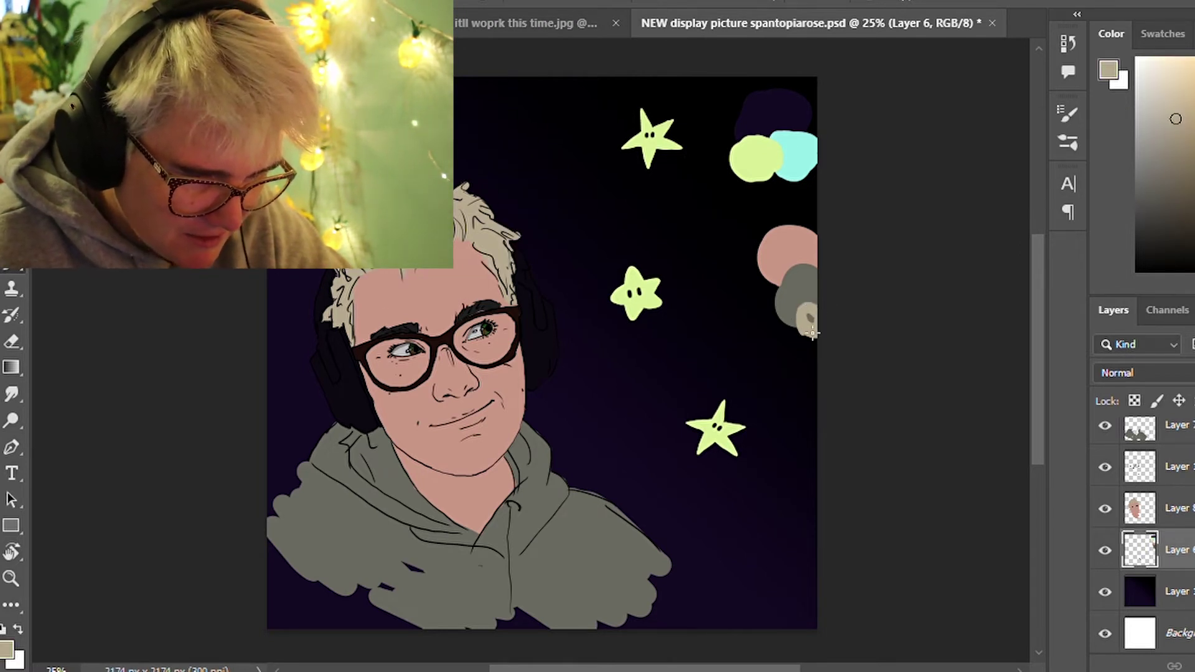
click(1106, 550)
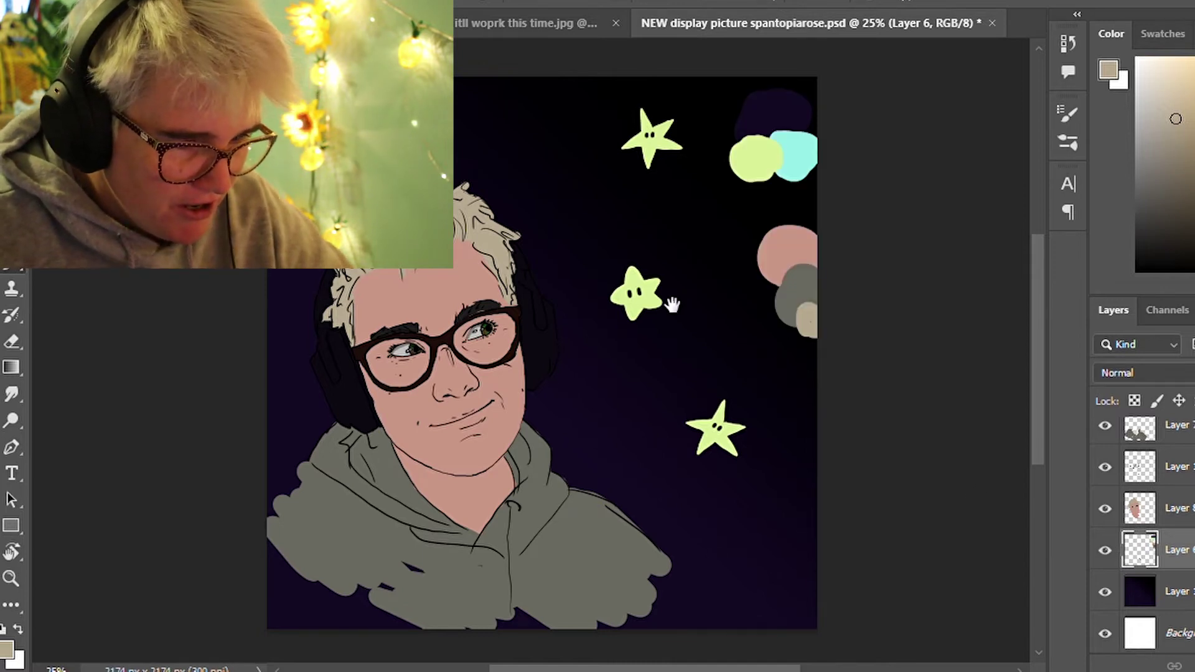
drag(672, 304, 694, 320)
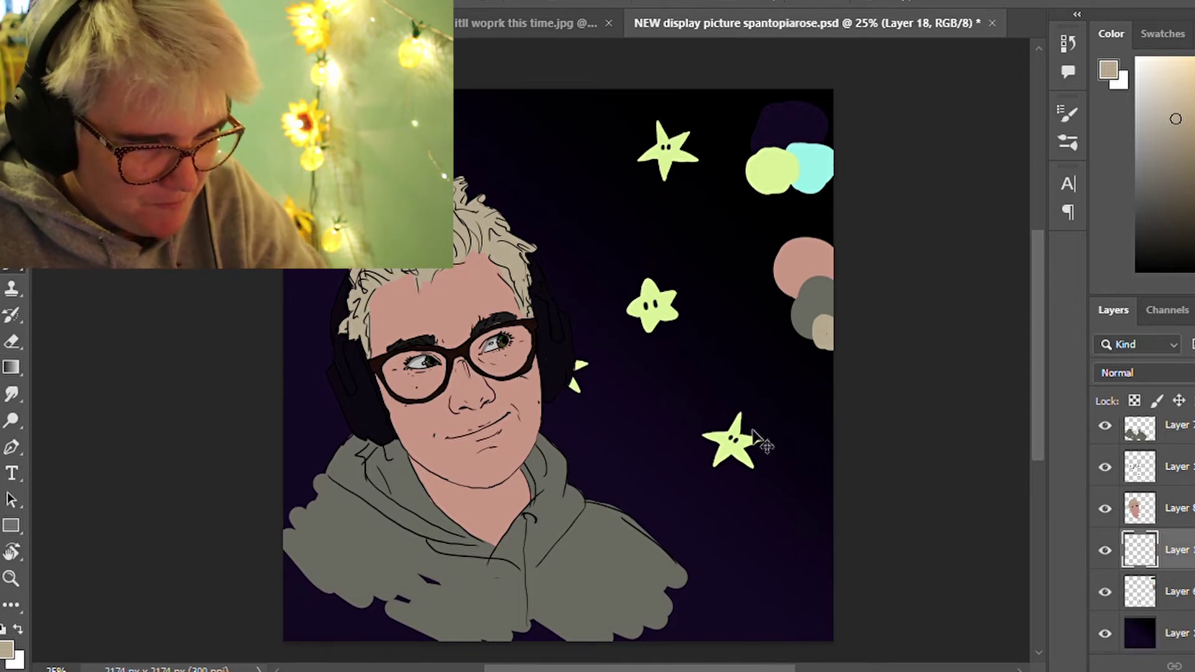
Move the star piece to the top-right corner over the colour blobs, slightly tilted
key(ctrl+t)
drag(572, 373, 794, 582)
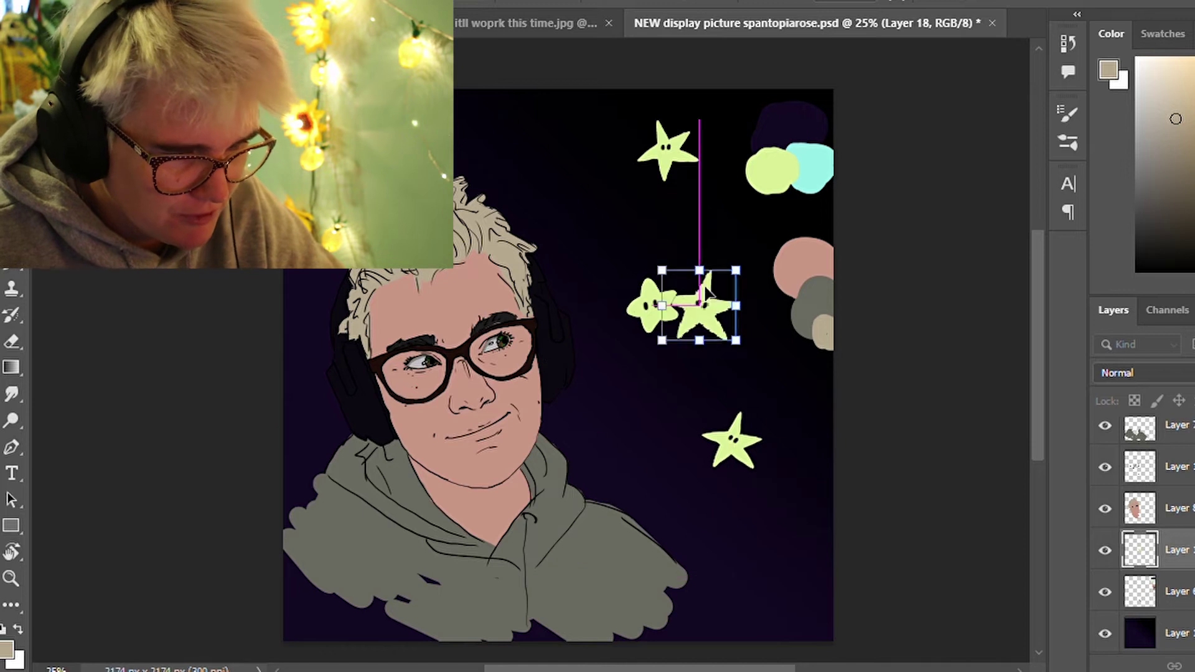
drag(793, 582, 724, 245)
drag(766, 200, 771, 215)
mouse_move(716, 243)
mouse_down()
mouse_move(800, 215)
mouse_move(800, 203)
mouse_up()
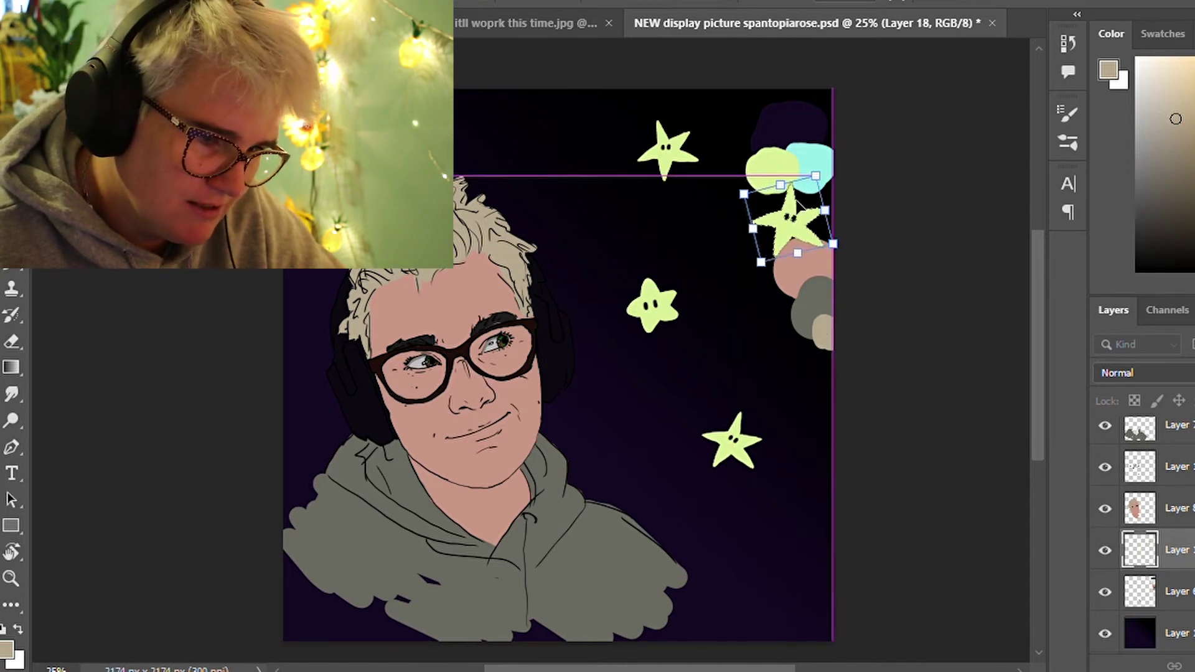
key(Return)
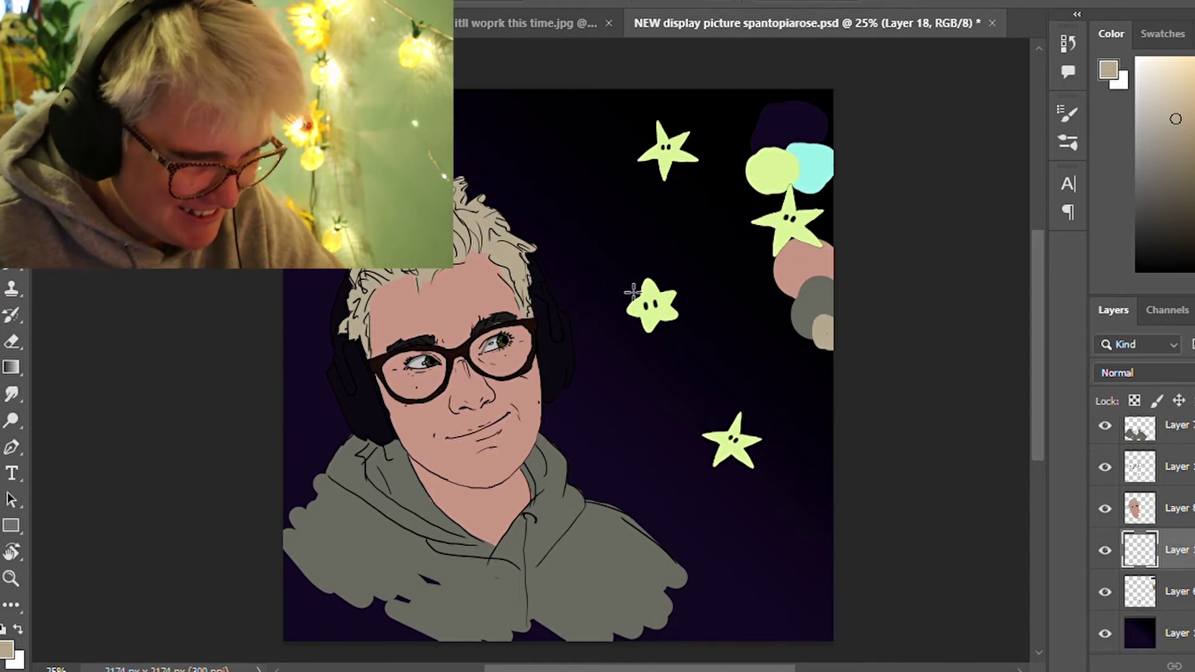
Clear the selection around the middle star and add a new empty layer above Layer 15
mouse_move(615, 278)
mouse_down()
mouse_move(705, 348)
mouse_move(688, 347)
mouse_up()
drag(611, 275, 701, 352)
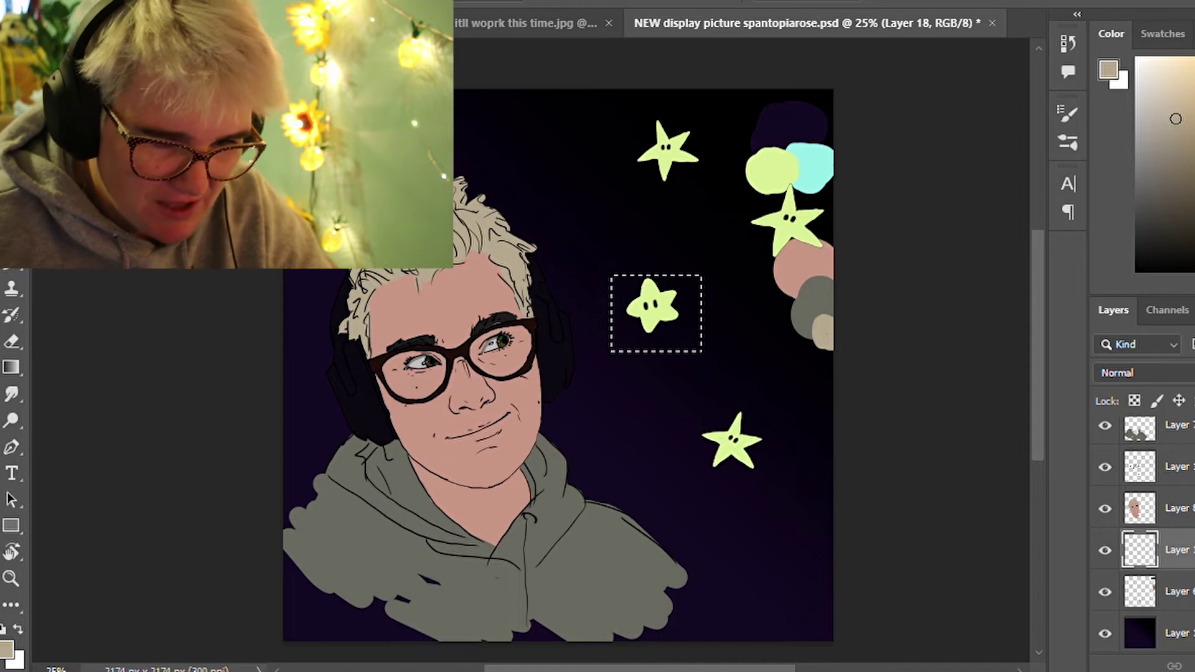
scroll(1110, 485, up, 3)
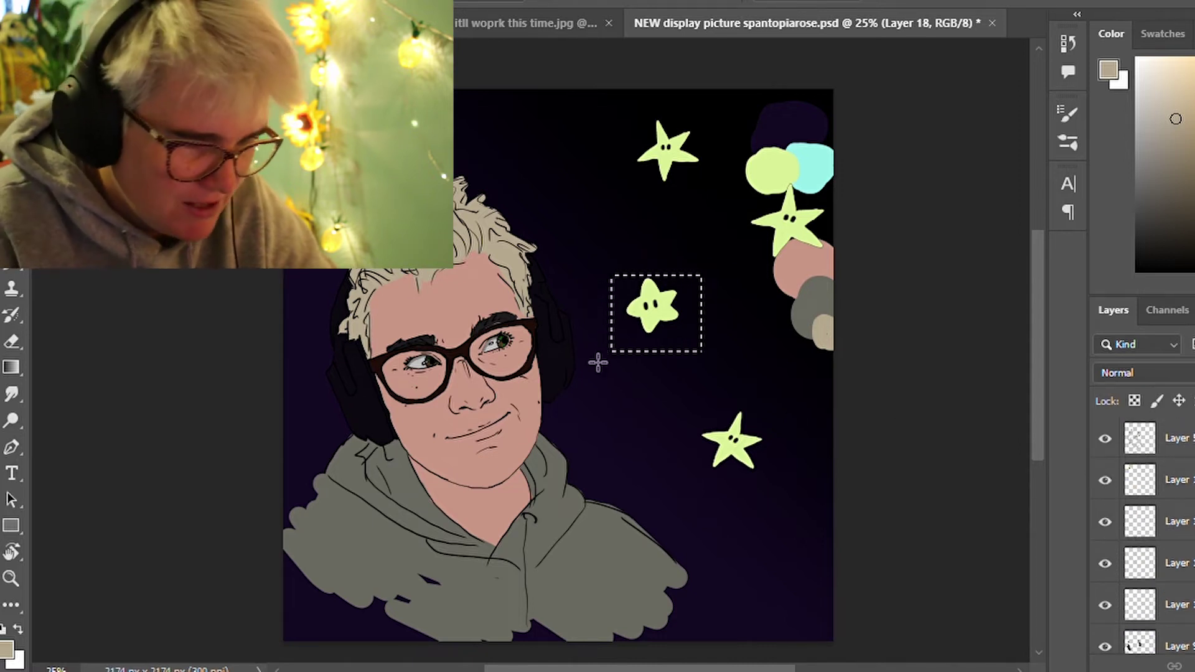
key(ctrl+d)
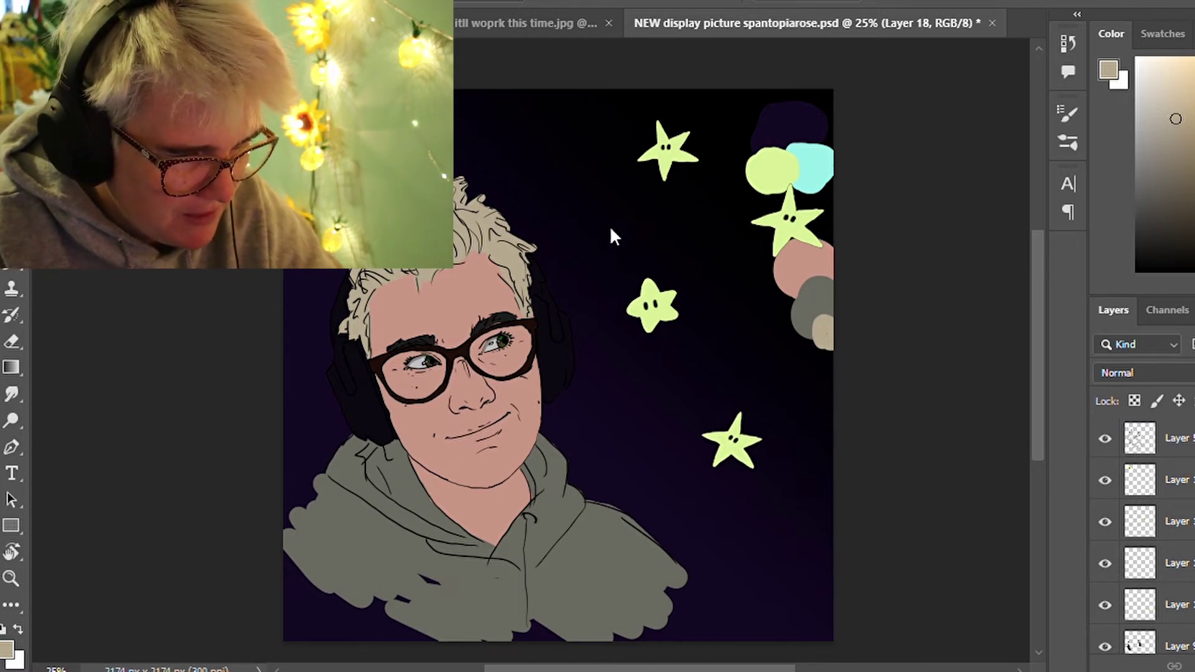
click(1107, 439)
click(1113, 439)
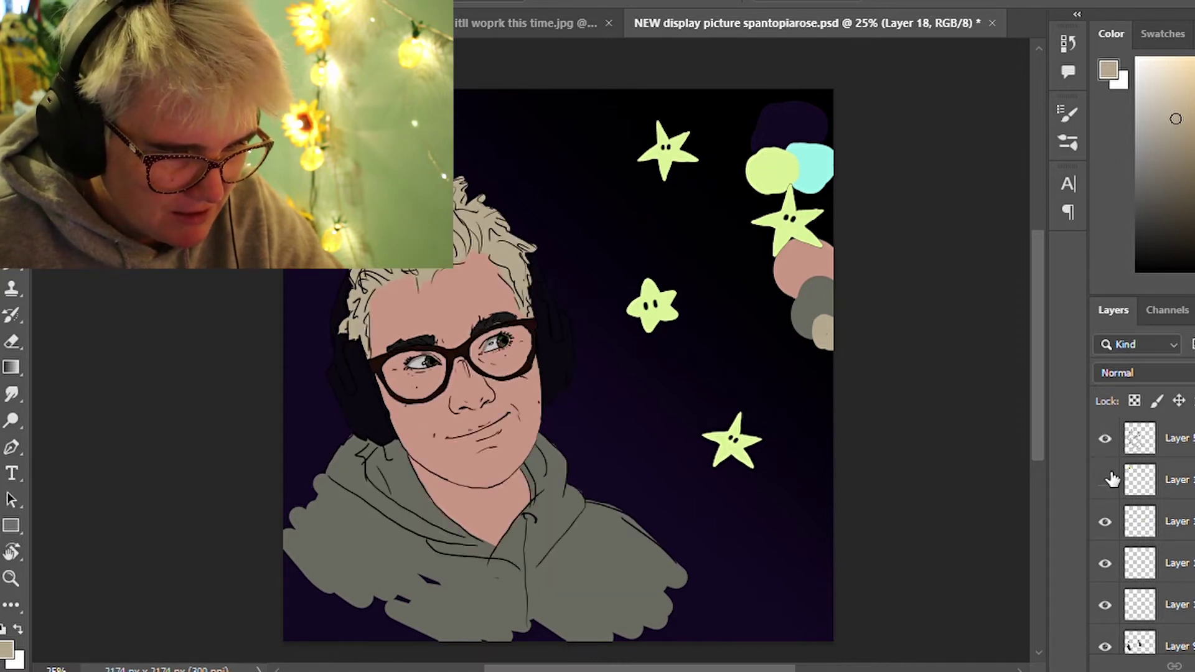
click(1151, 480)
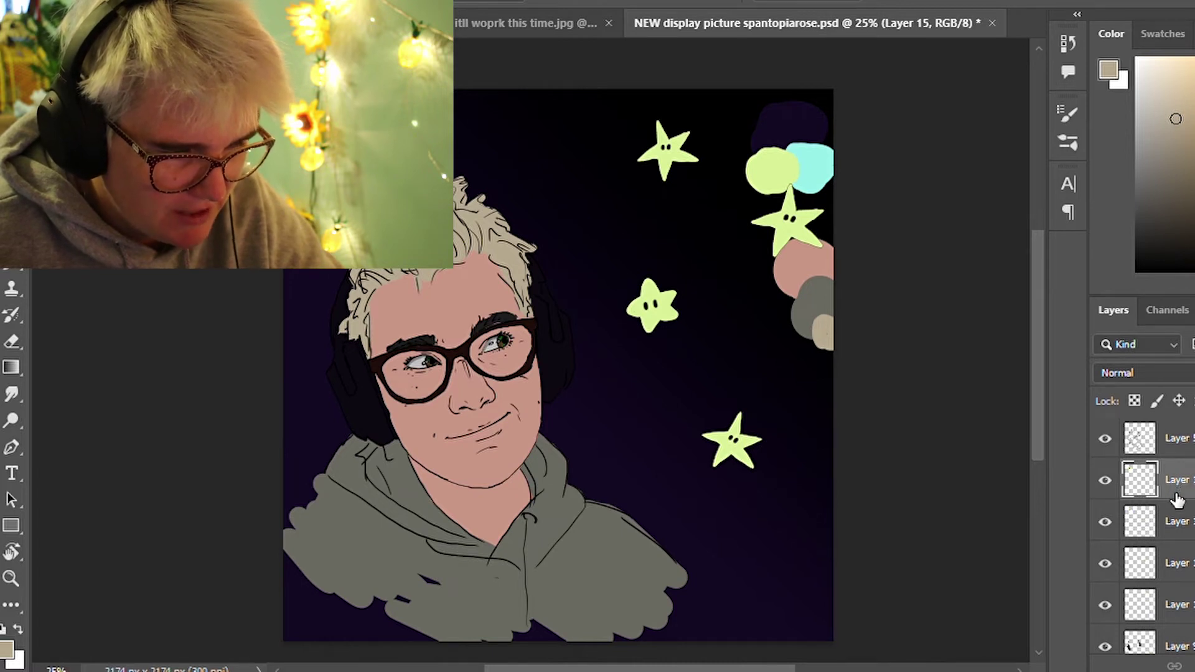
key(ctrl+shift+alt+n)
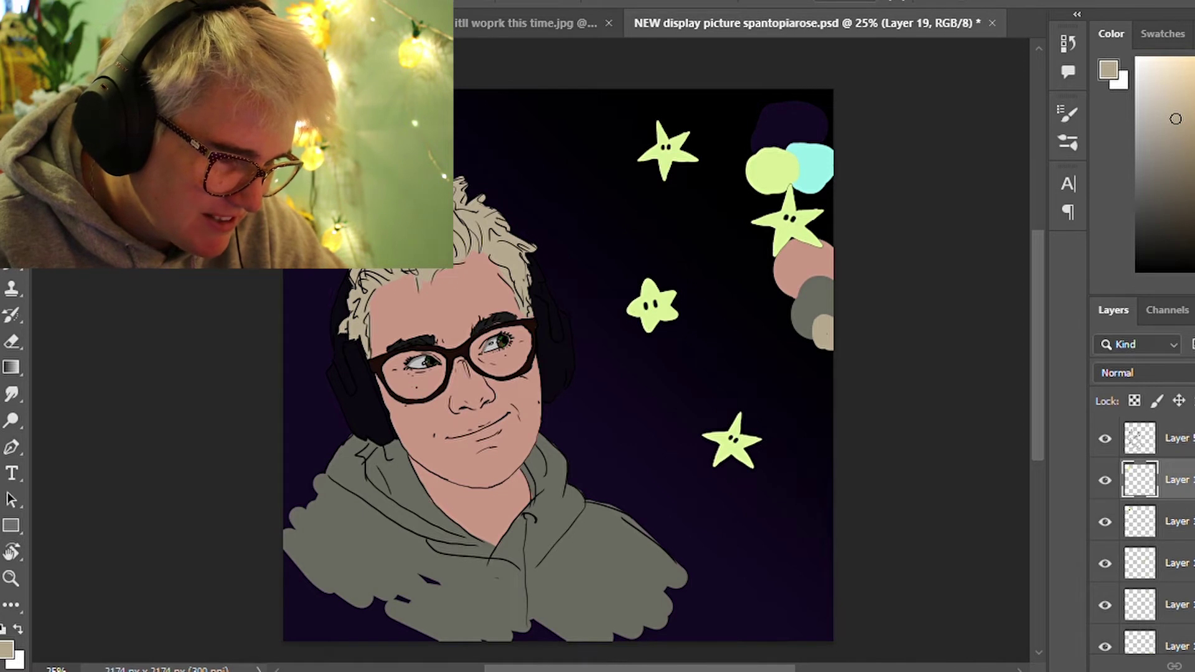
Shrink and tilt the copied star, placing it lower in the right-hand sky
mouse_move(473, 158)
mouse_down()
mouse_move(795, 214)
mouse_move(795, 318)
mouse_move(657, 429)
mouse_move(619, 422)
mouse_up()
drag(642, 374, 663, 406)
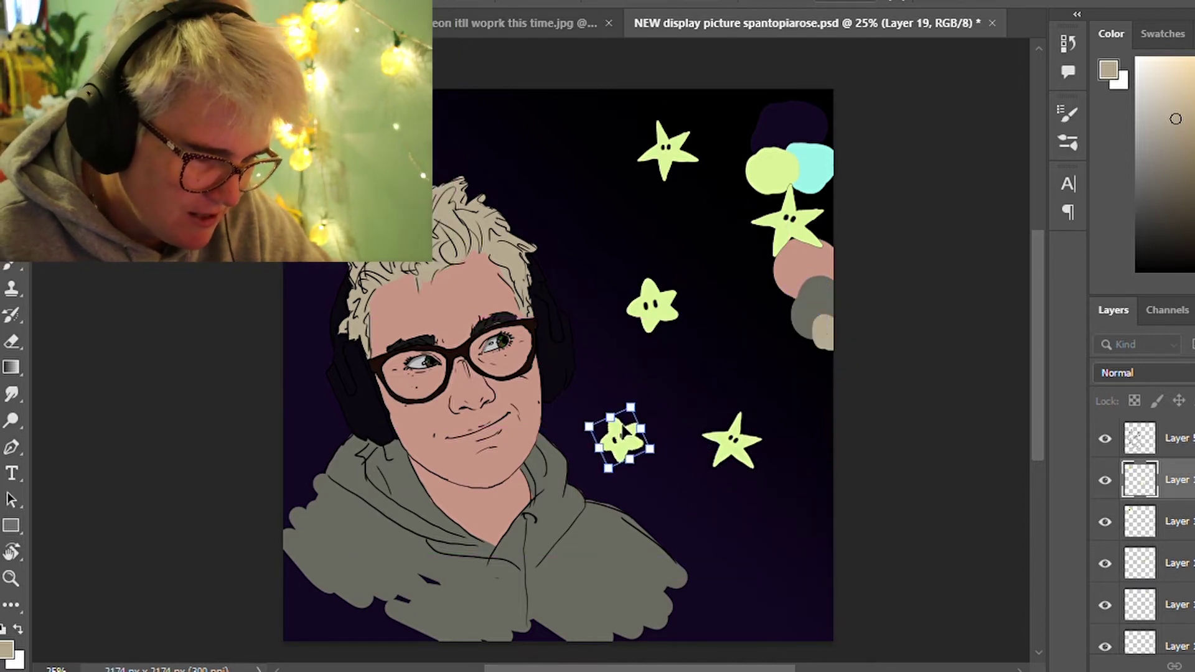
drag(686, 410, 637, 462)
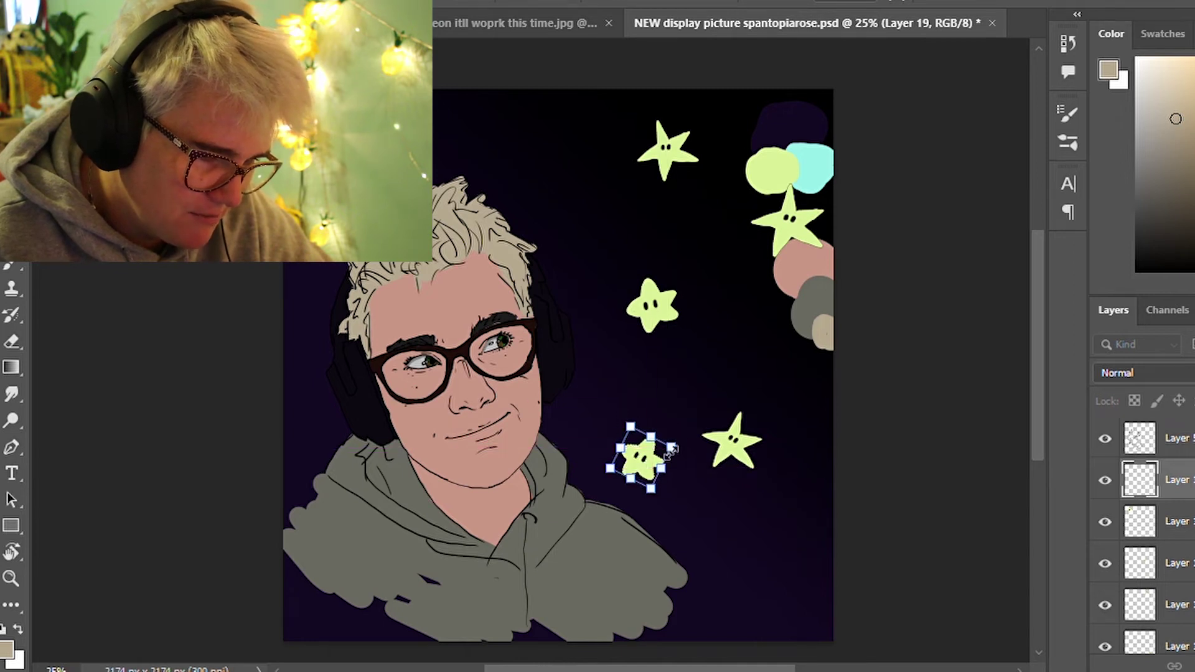
key(Return)
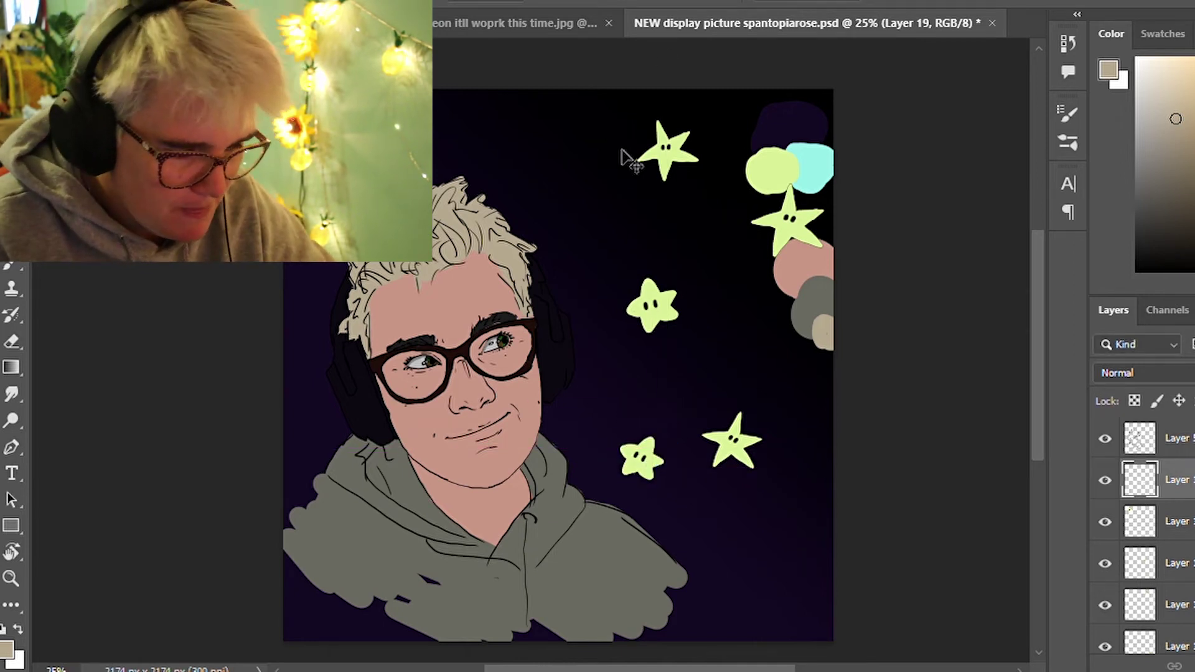
Paste another star and place it at the left edge beside the headphones
key(ctrl+v)
key(ctrl+t)
mouse_move(592, 365)
mouse_down()
mouse_move(393, 350)
mouse_move(625, 328)
mouse_up()
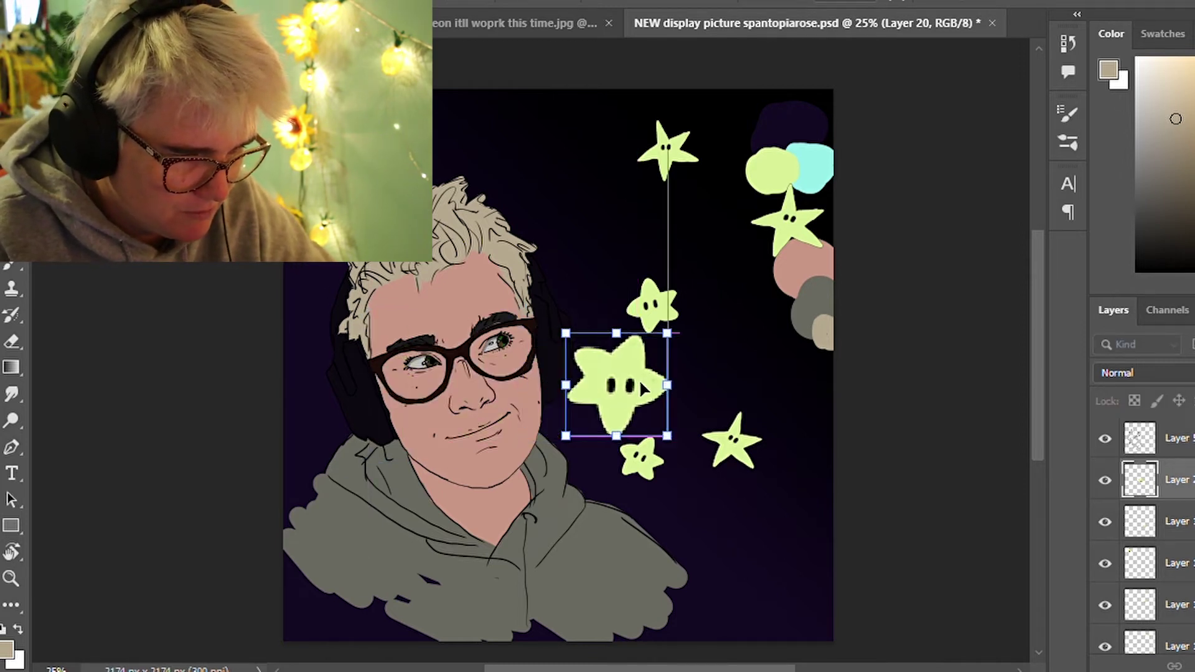
drag(624, 328, 684, 361)
drag(656, 403, 305, 253)
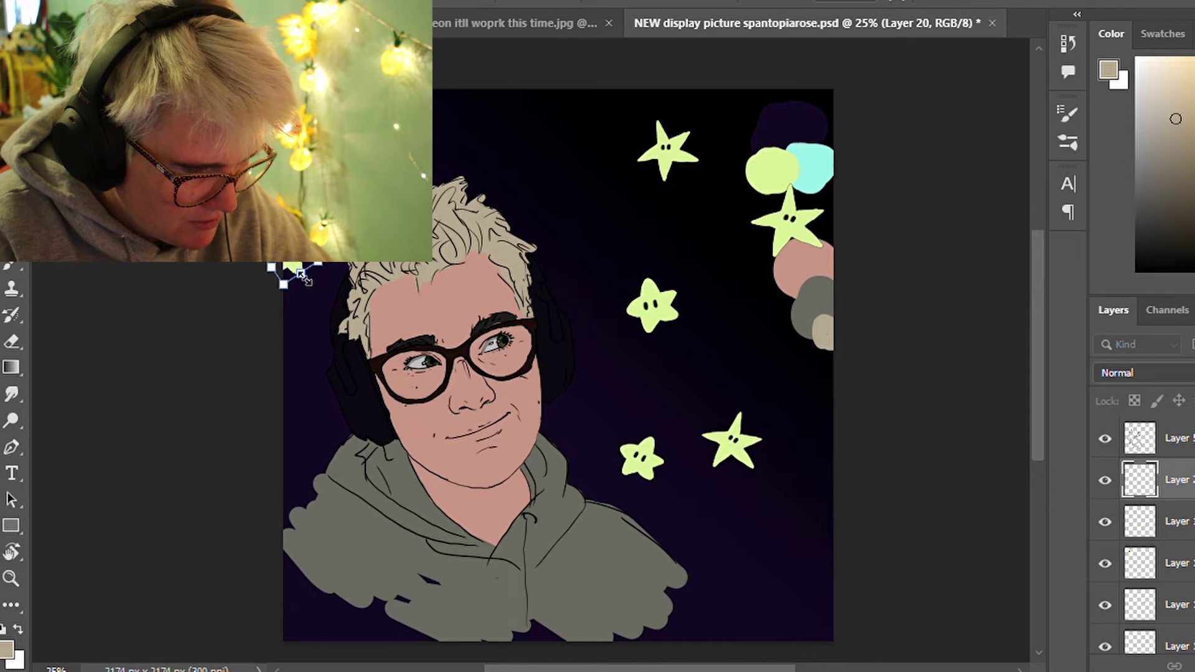
drag(301, 274, 308, 458)
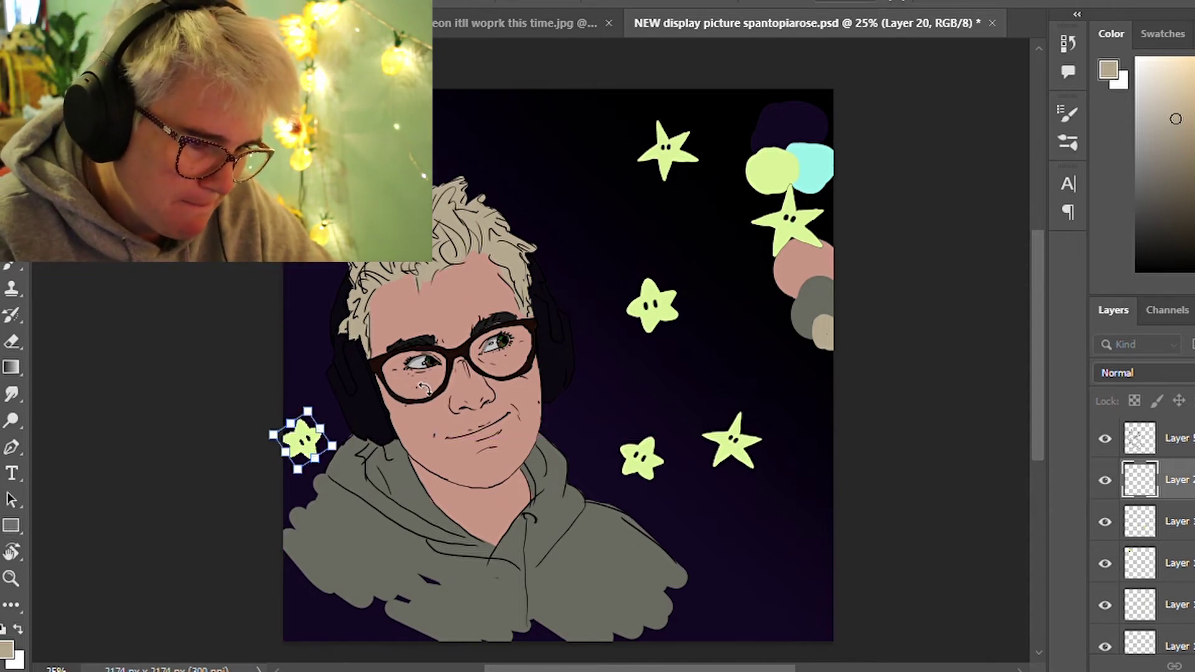
key(Return)
Marquee the top star and copy it onto its own layer
drag(620, 116, 704, 188)
click(1105, 521)
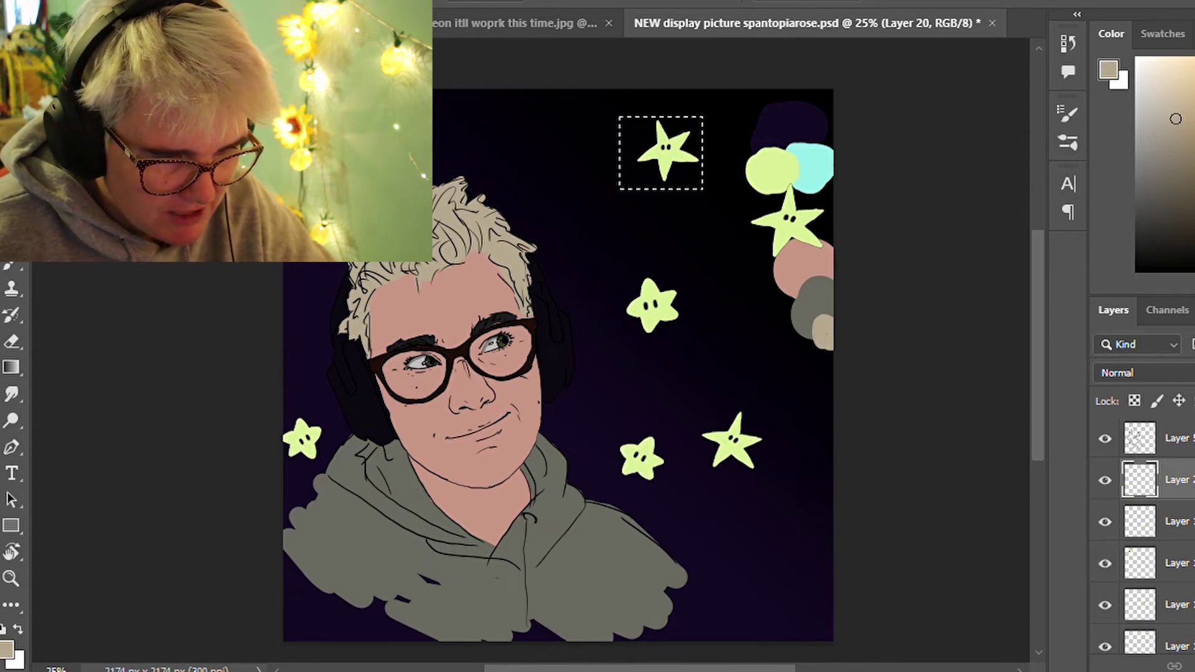
scroll(1142, 535, down, 3)
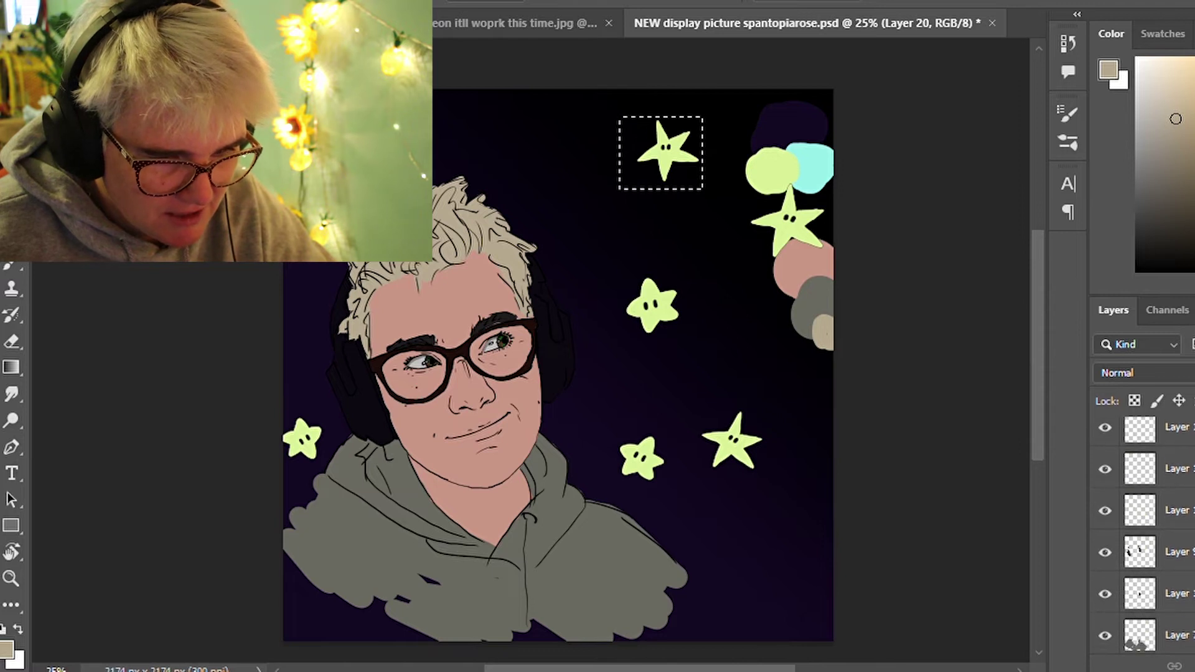
click(1107, 432)
click(1106, 470)
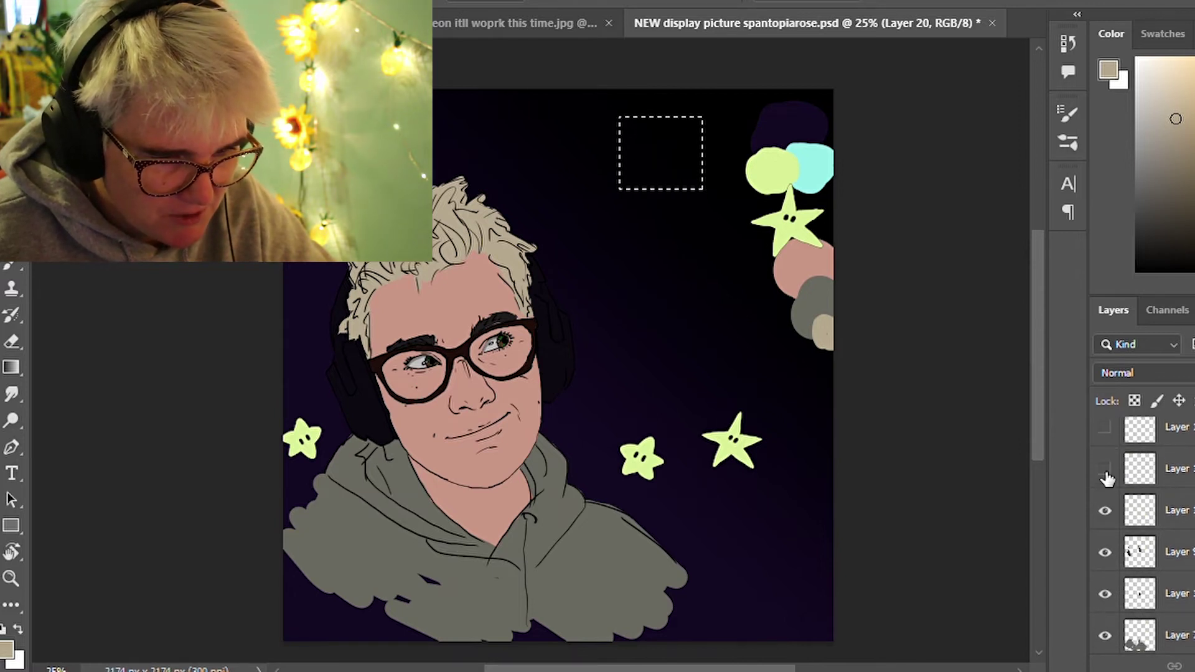
click(1186, 480)
click(1106, 427)
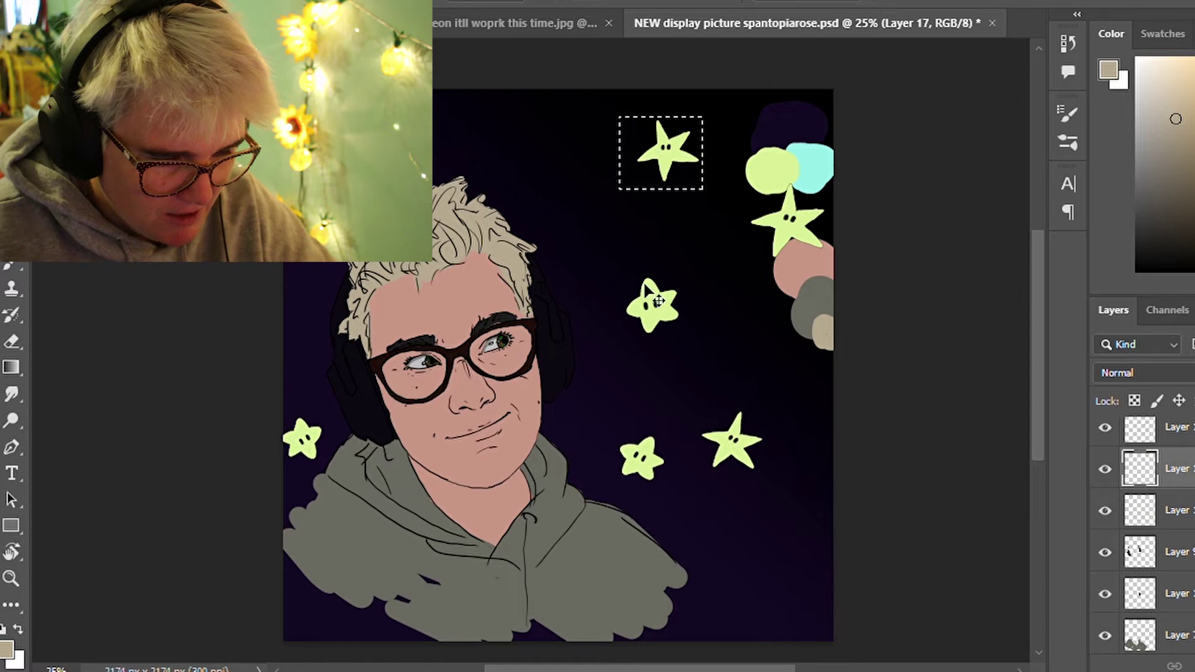
key(ctrl+j)
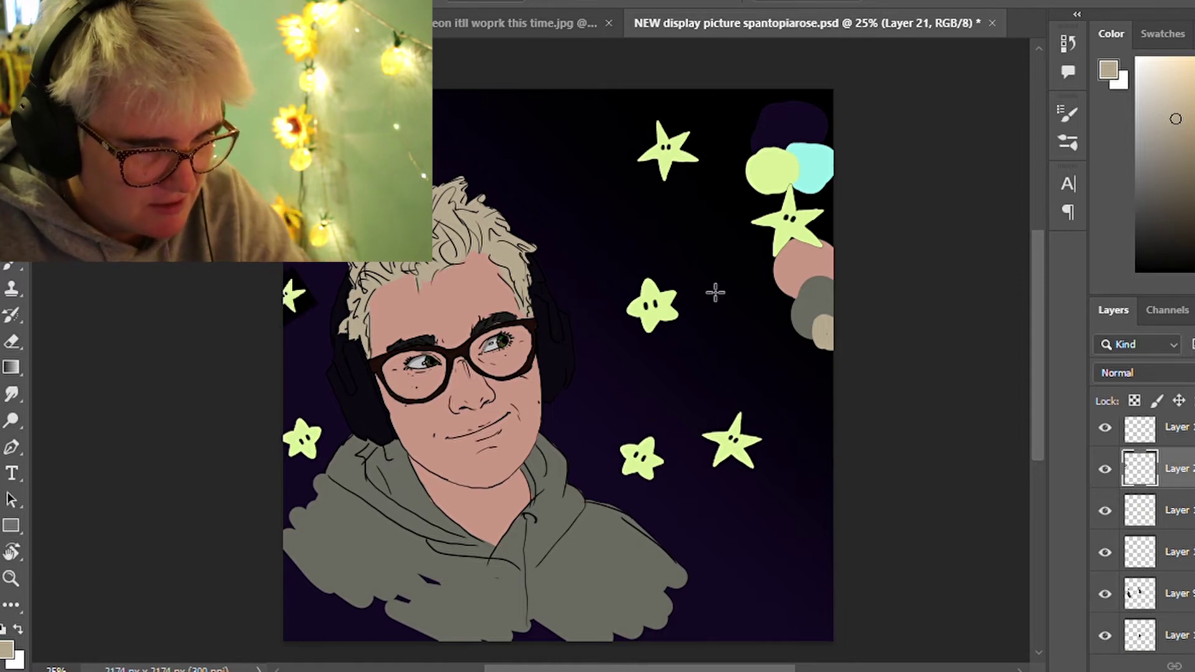
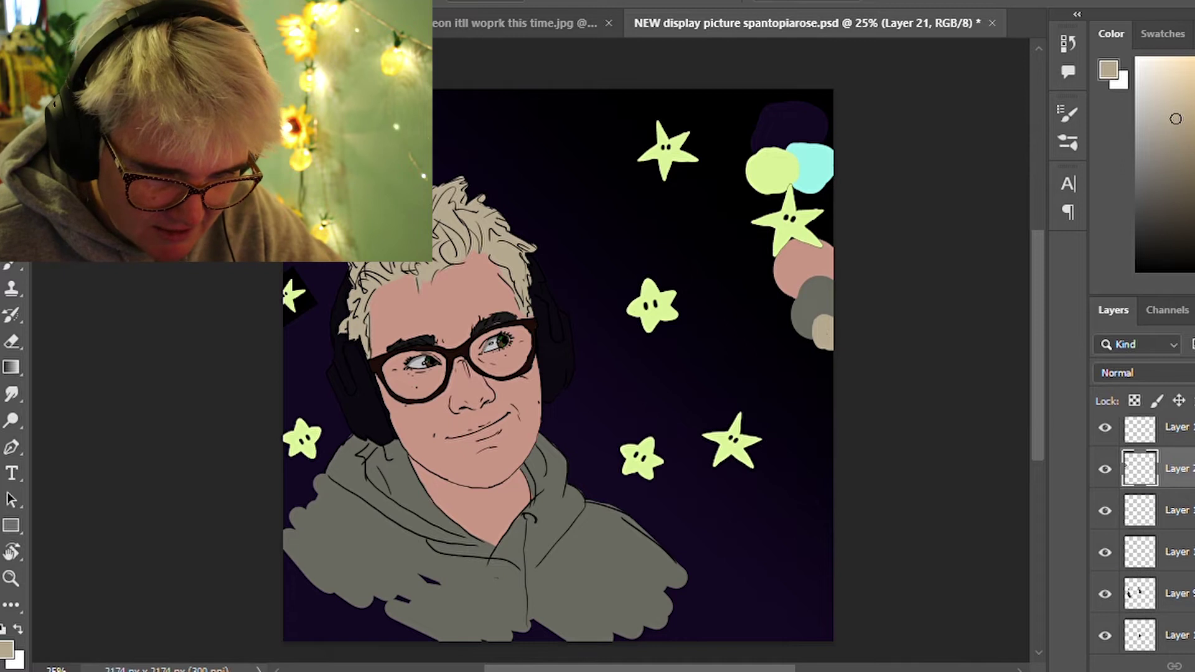
Hide the colour swatch blobs layer and briefly check the glasses layer's visibility
click(1111, 466)
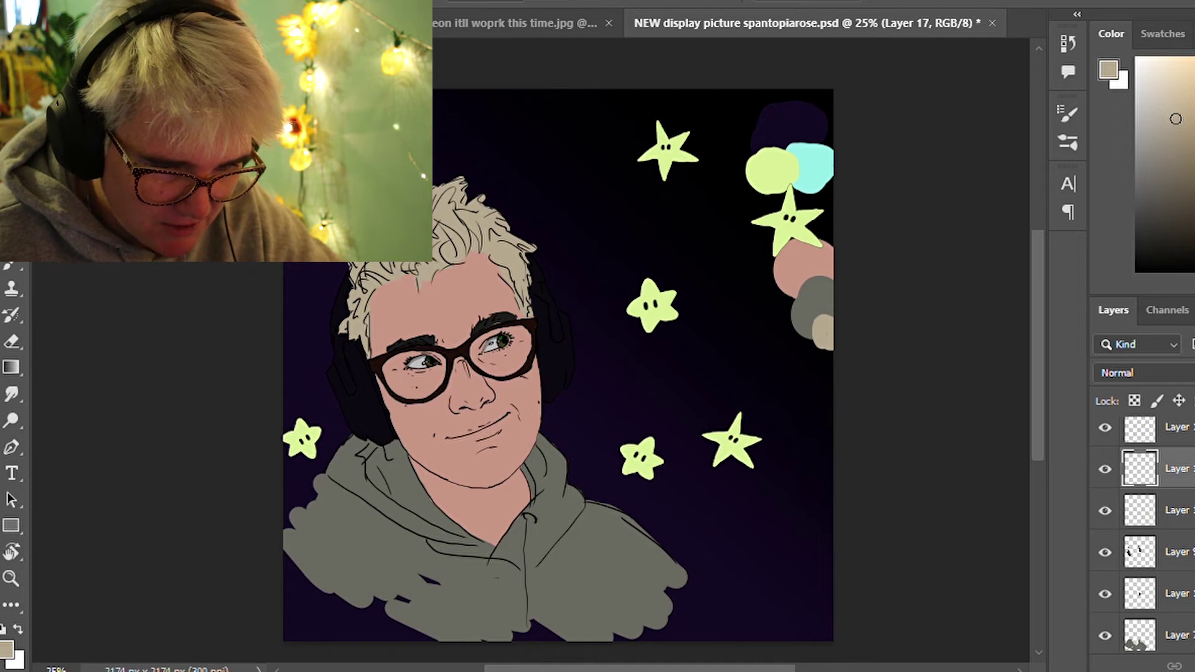
scroll(1146, 535, down, 3)
scroll(1146, 535, down, 2)
click(1105, 568)
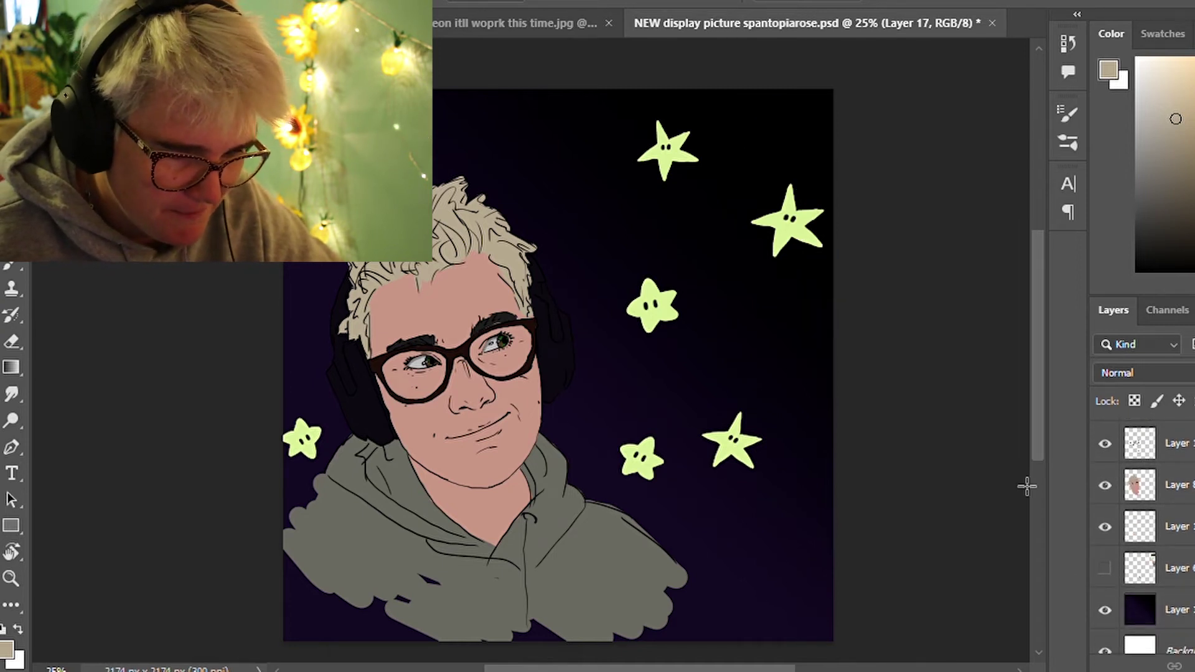
click(1105, 444)
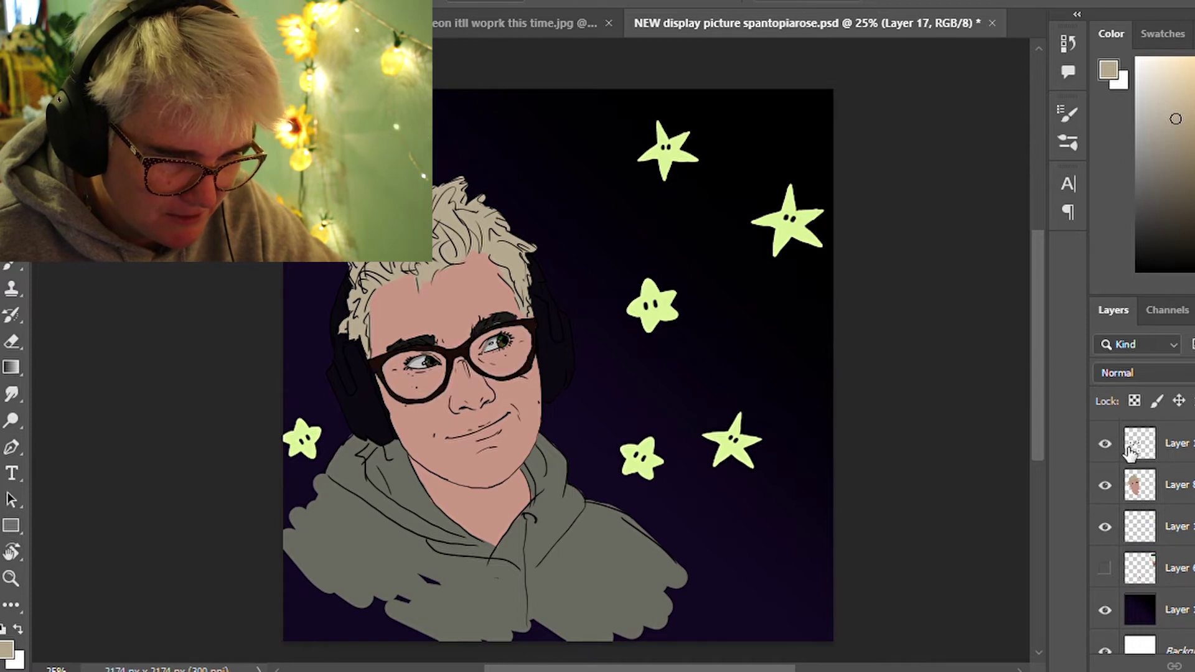
click(1171, 444)
scroll(1142, 535, up, 2)
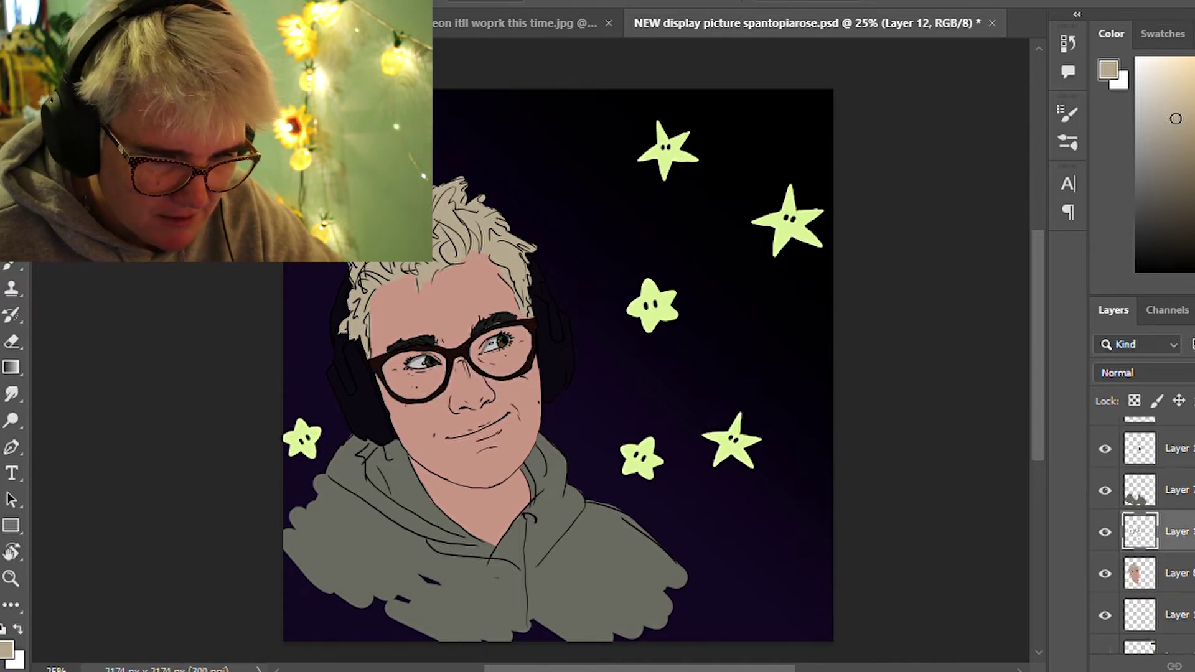
Zoom in on the cartoon face and bring up the reference photo of the glasses
key(z)
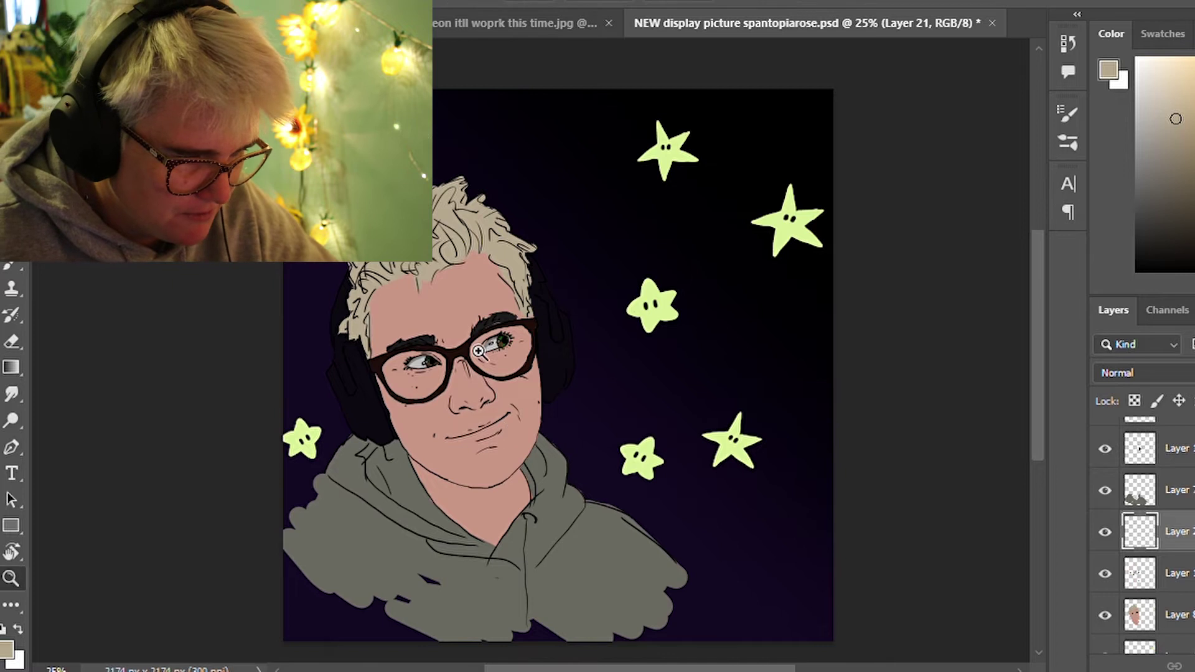
drag(468, 352, 552, 330)
key(ctrl+Tab)
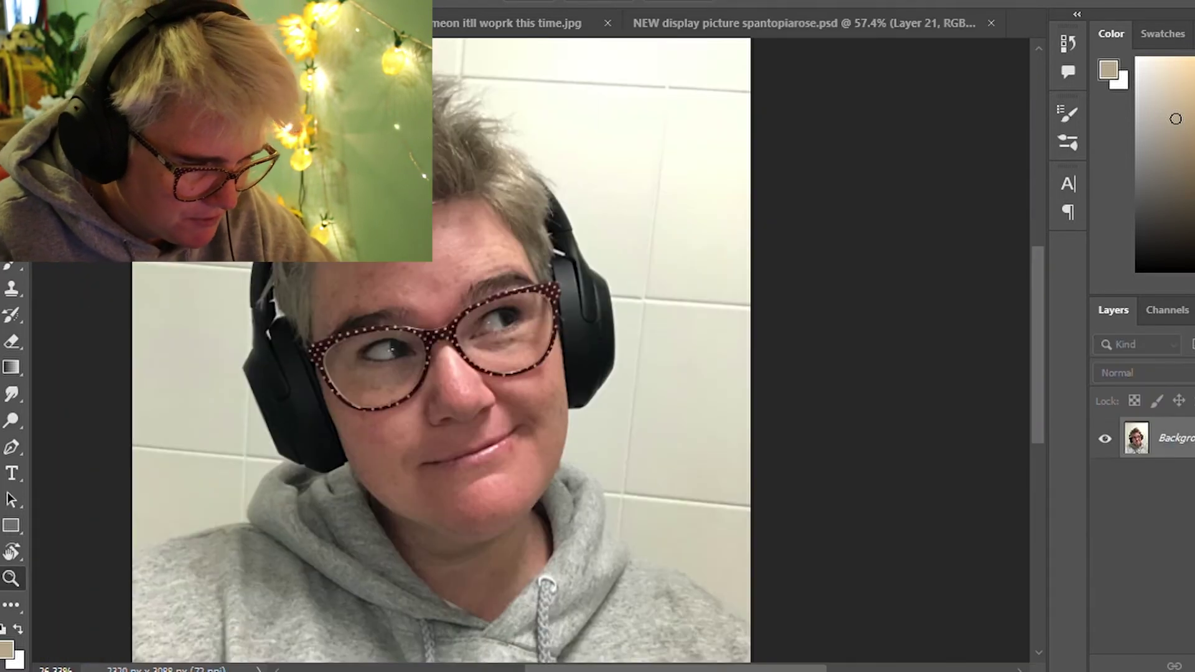
Zoom into the photo's glasses and test-sample the bridge and nose skin colours
drag(463, 327, 496, 301)
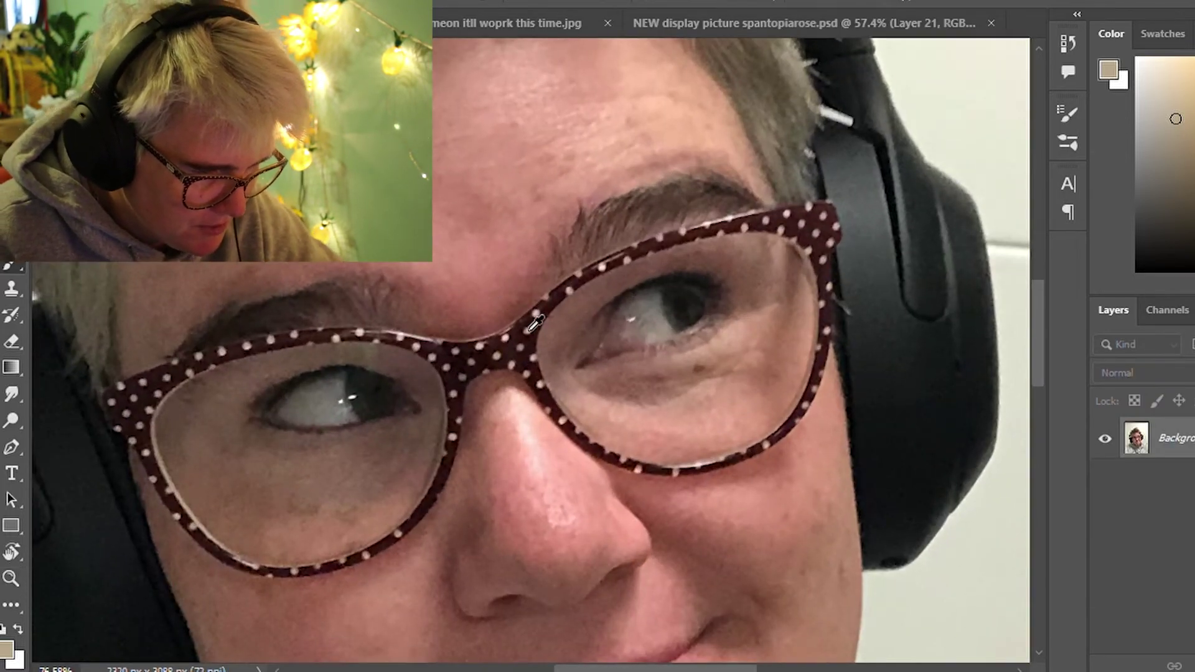
click(534, 320)
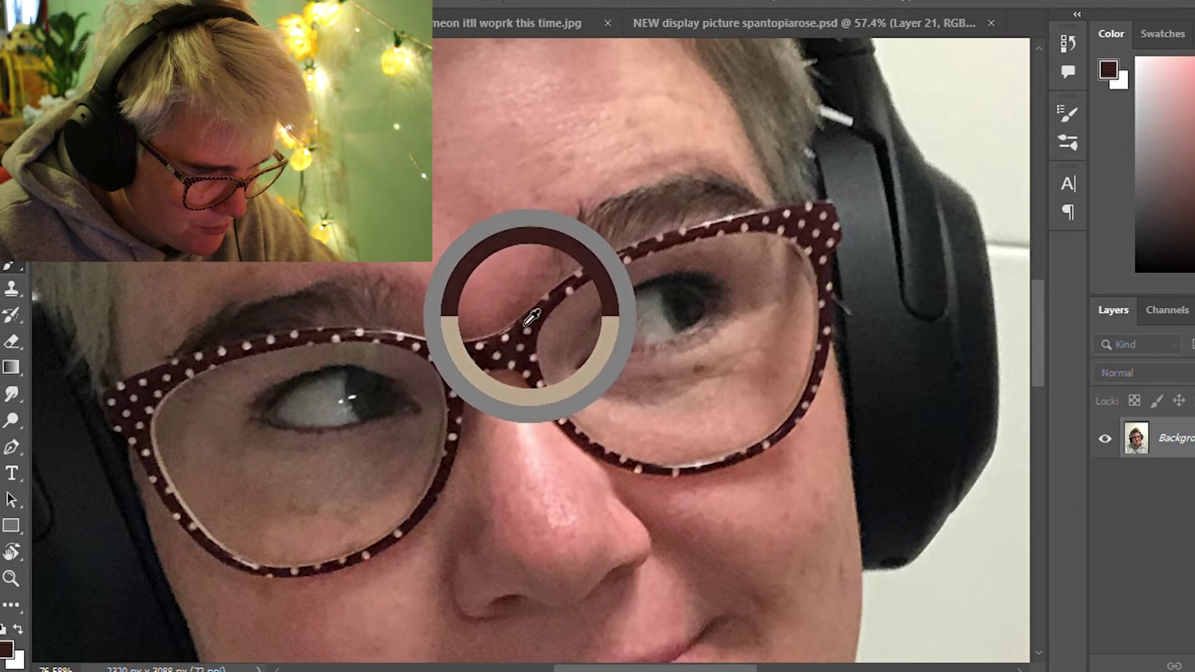
click(564, 422)
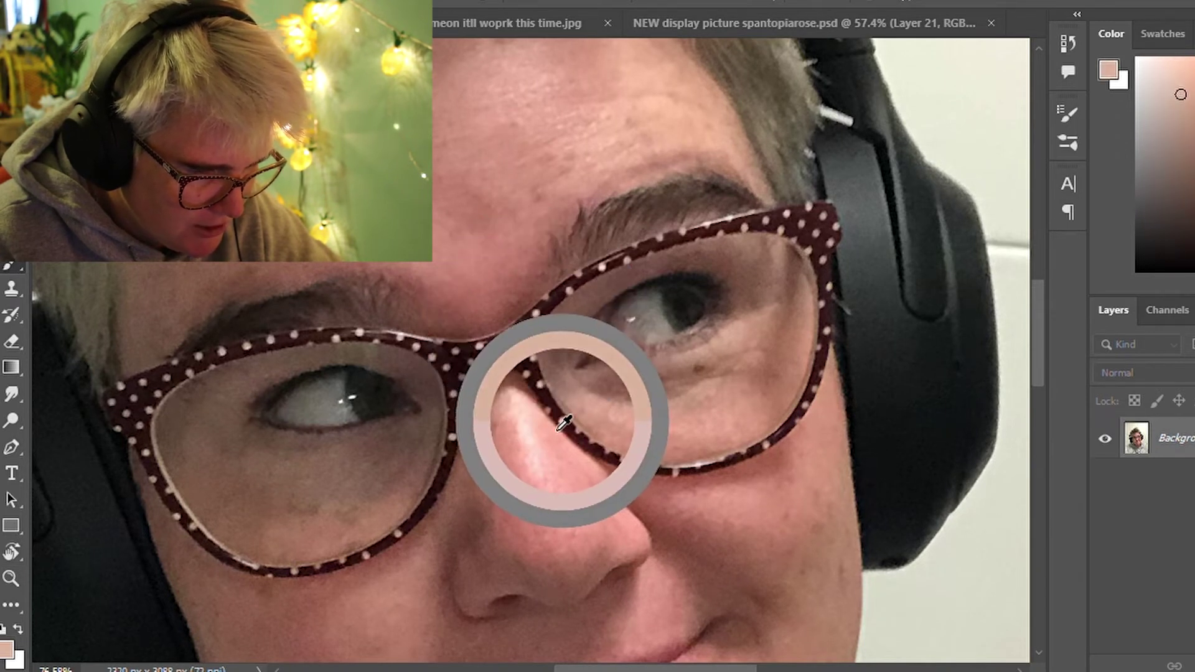
drag(564, 422, 565, 422)
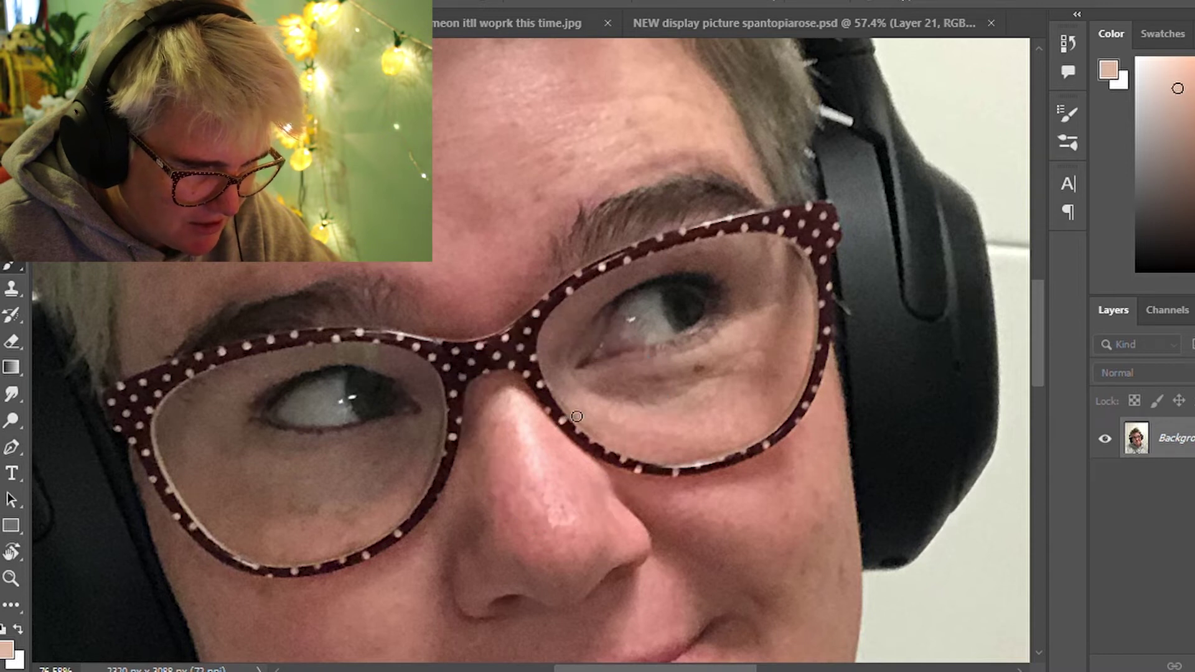
click(584, 25)
click(736, 22)
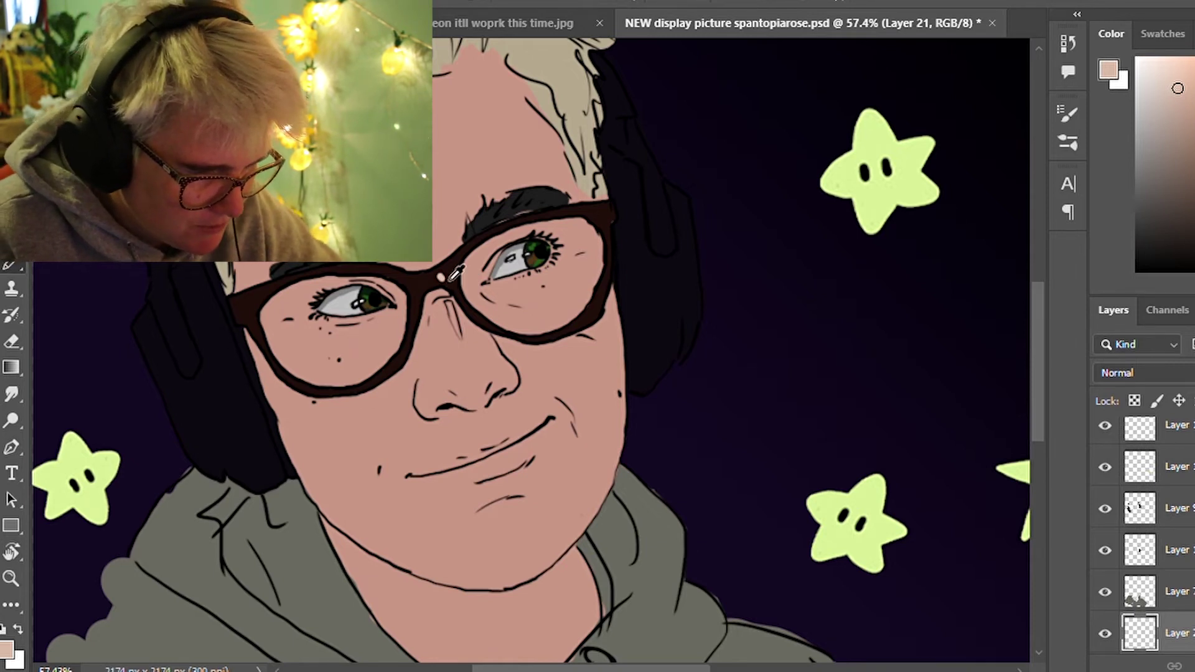
Sample the pale pink polka-dot colour from the photo's frames and return to the portrait
alt+click(443, 270)
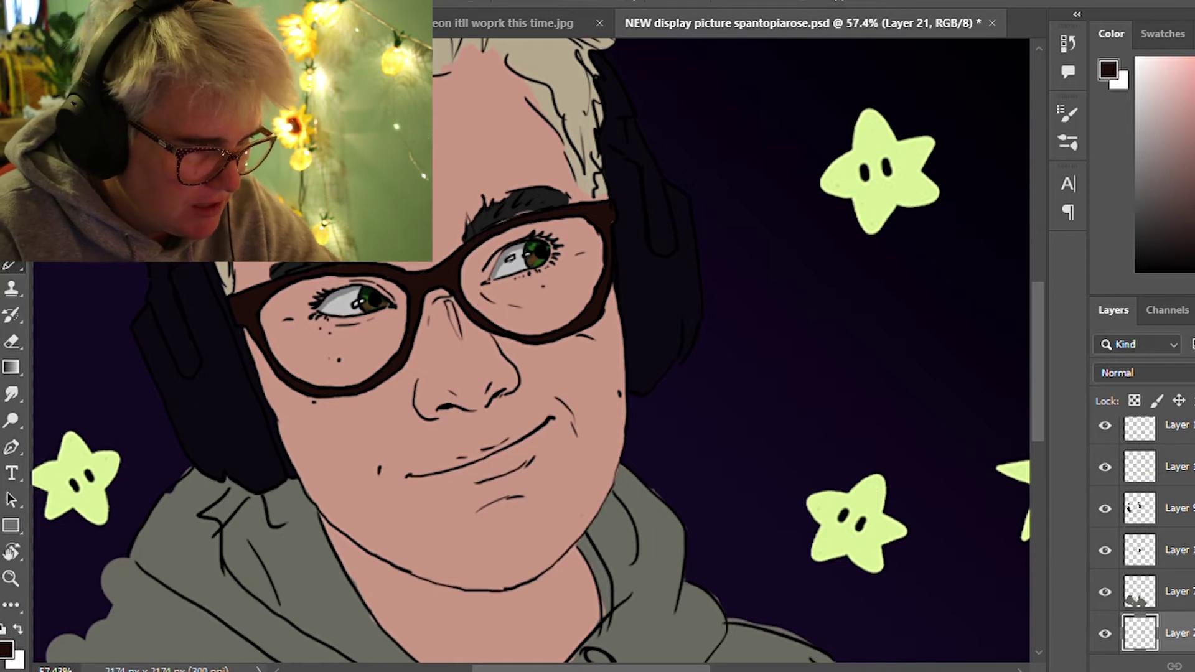
key(ctrl+Tab)
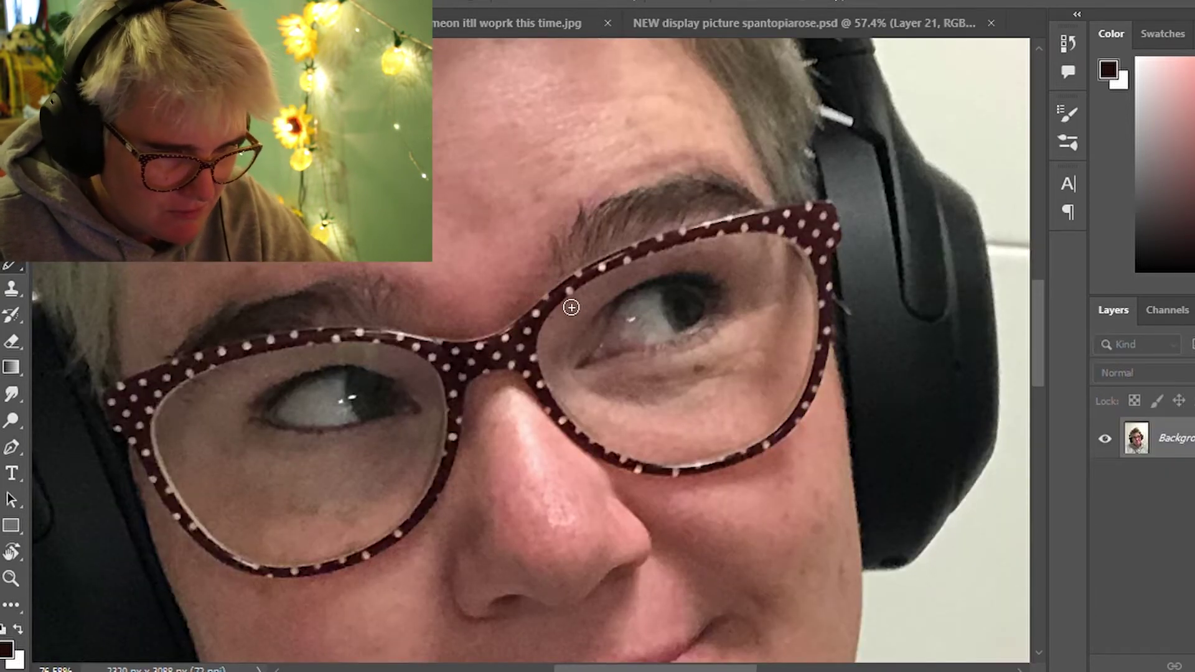
drag(591, 276, 603, 268)
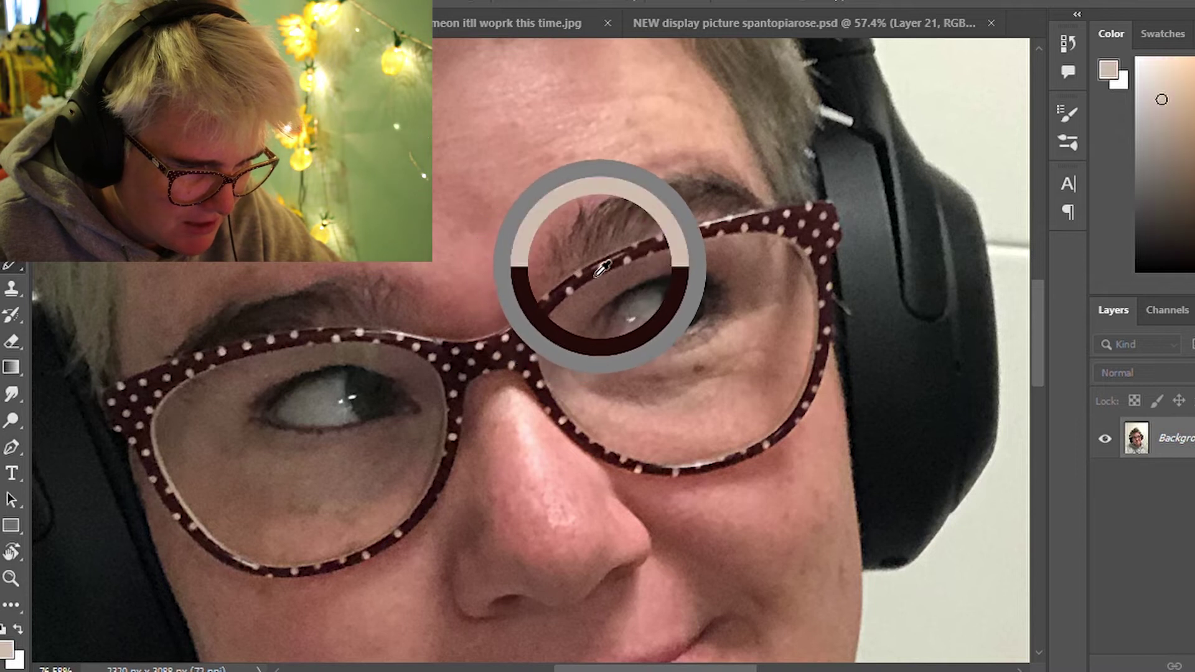
drag(603, 268, 602, 269)
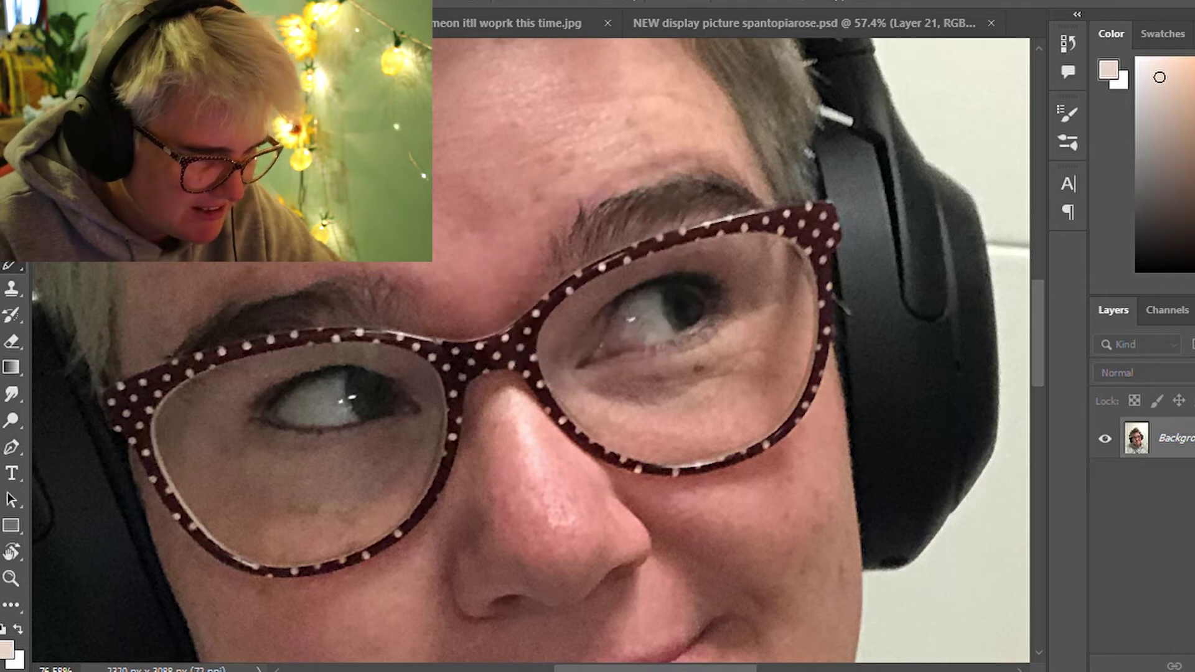
key(ctrl+Tab)
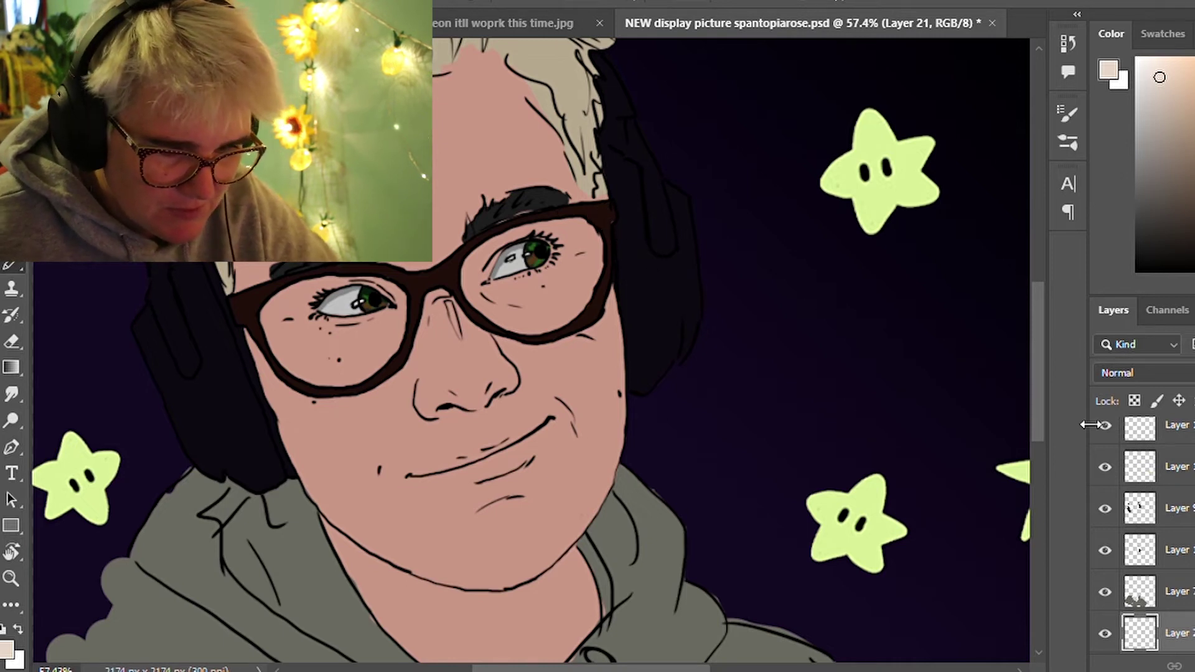
Locate the glasses frame layer in the Layers panel by toggling its visibility
scroll(1139, 529, up, 2)
scroll(1139, 535, down, 1)
scroll(1139, 535, down, 1)
scroll(1139, 535, down, 2)
scroll(1139, 535, down, 2)
scroll(1173, 532, up, 2)
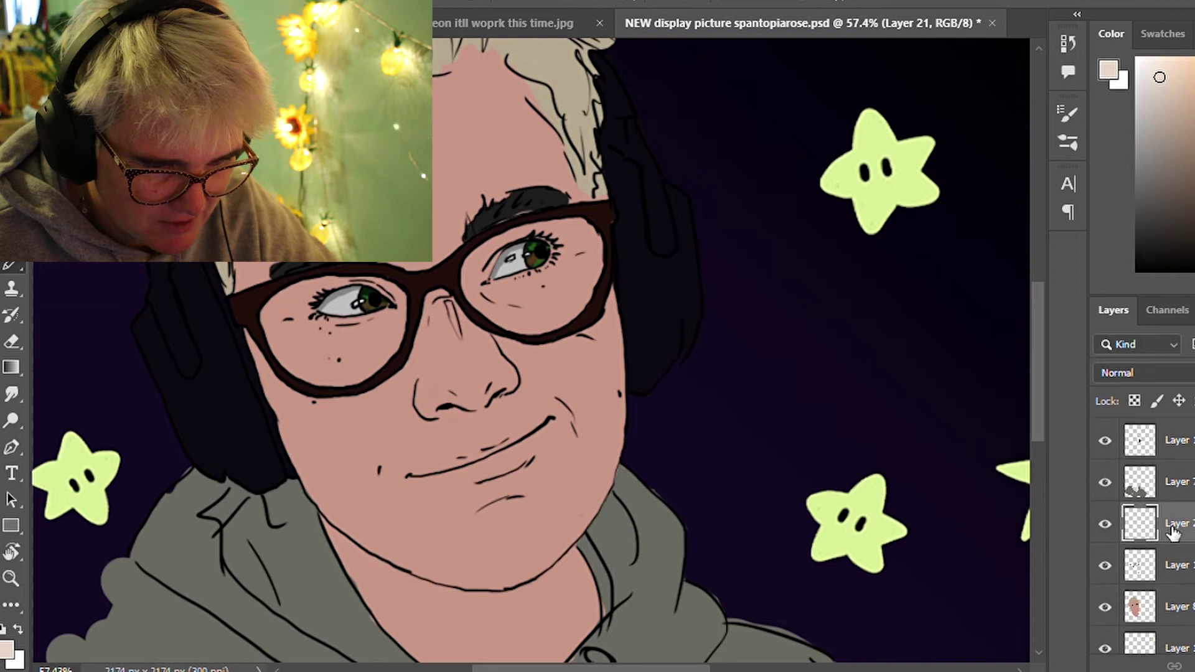
click(1106, 564)
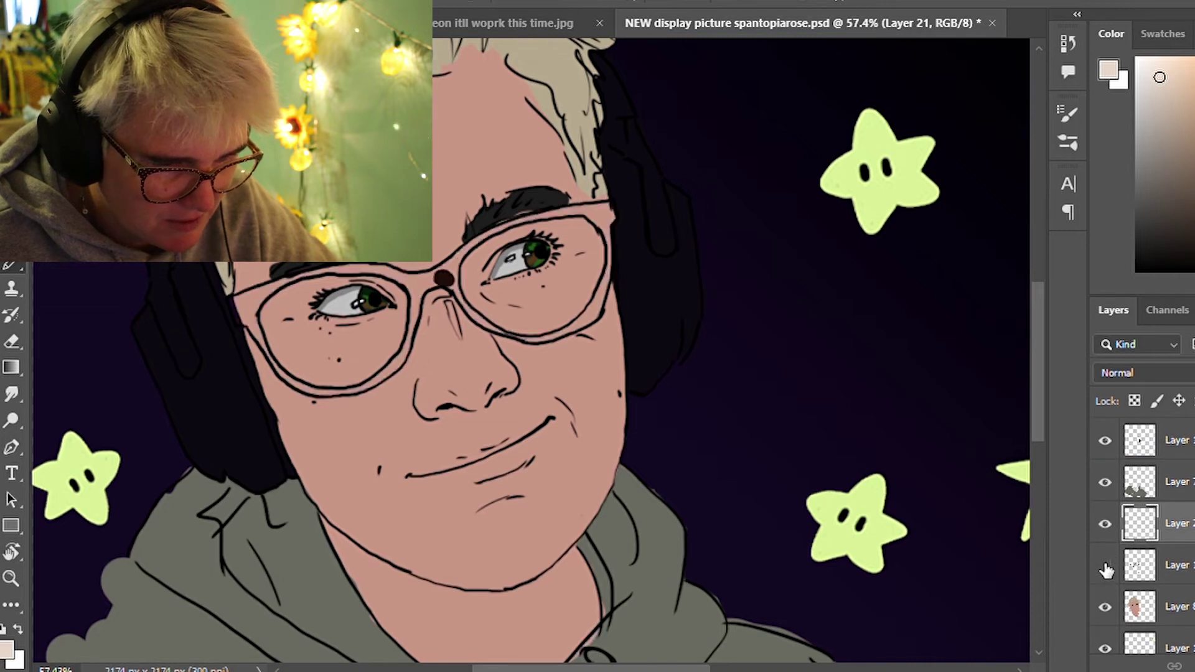
click(1175, 557)
Add a new empty layer above the glasses frame layer and select it
key(ctrl+shift+alt+n)
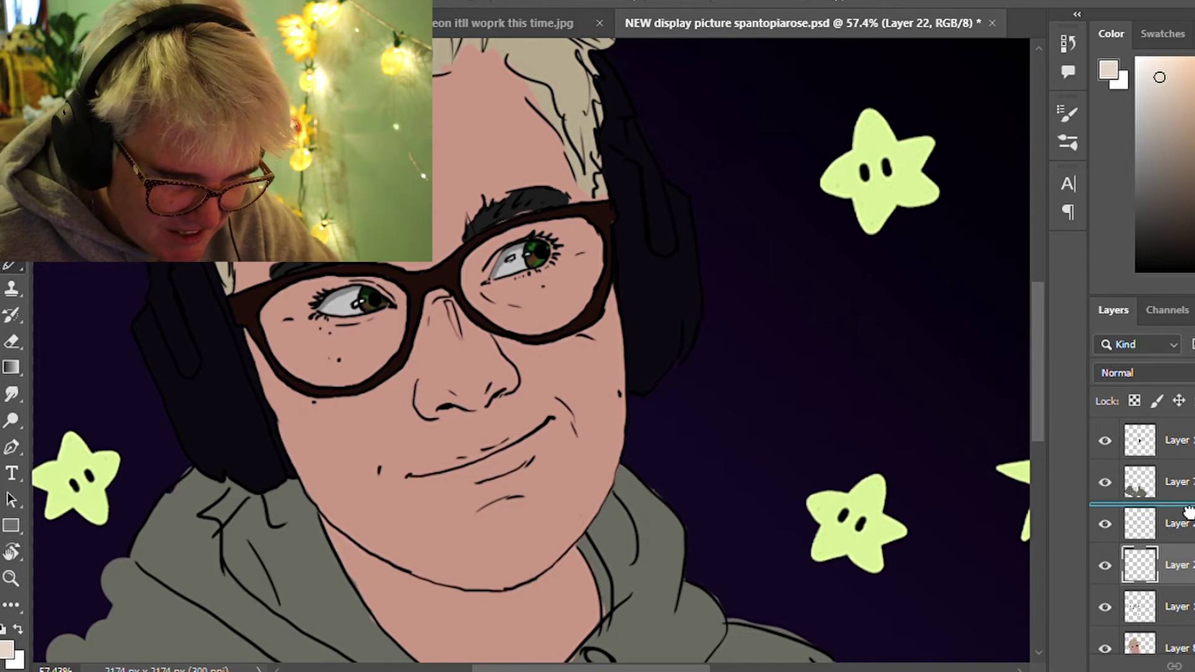
drag(1189, 512, 1189, 513)
click(1186, 564)
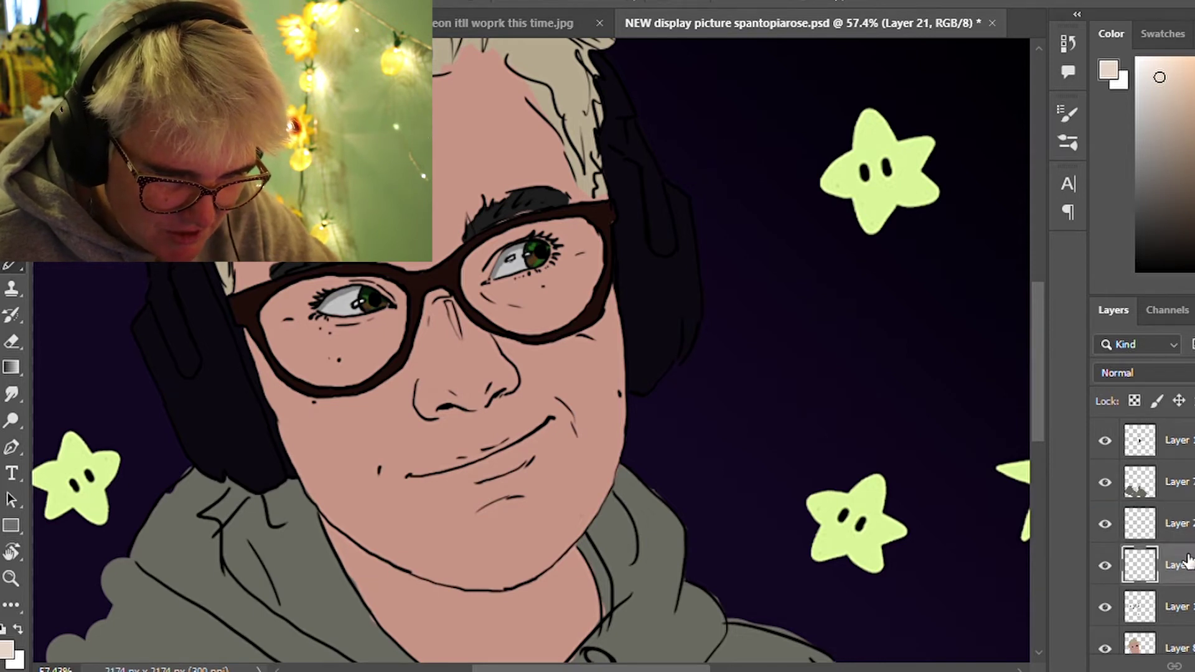
click(1130, 439)
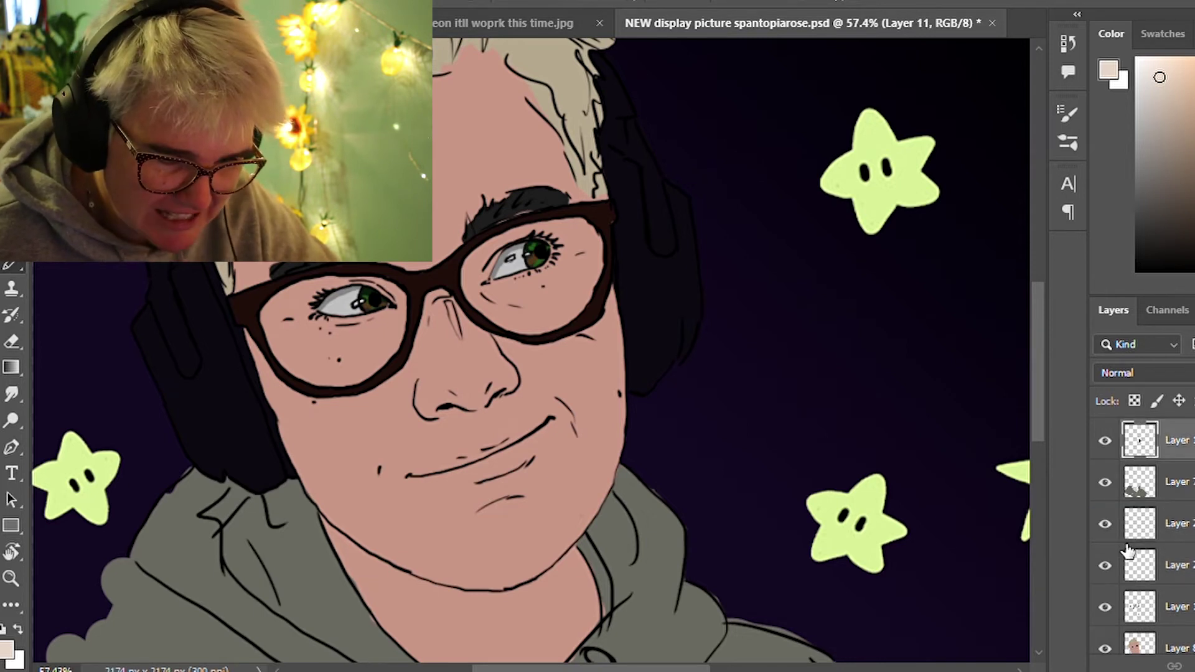
click(1139, 565)
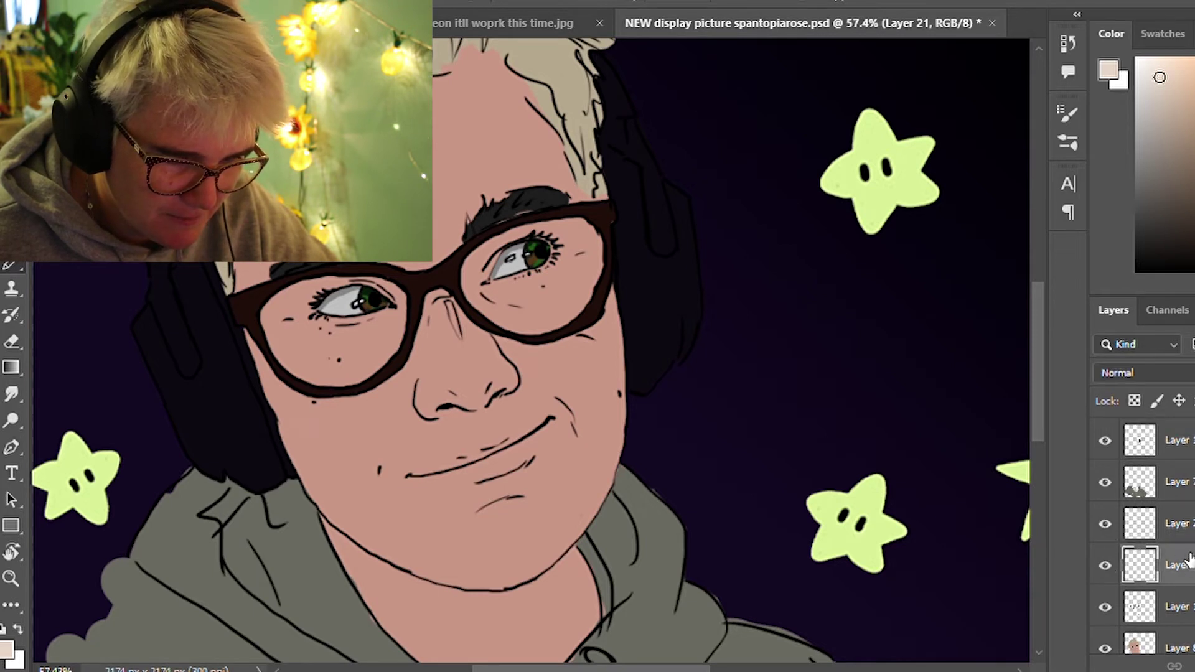
click(1102, 607)
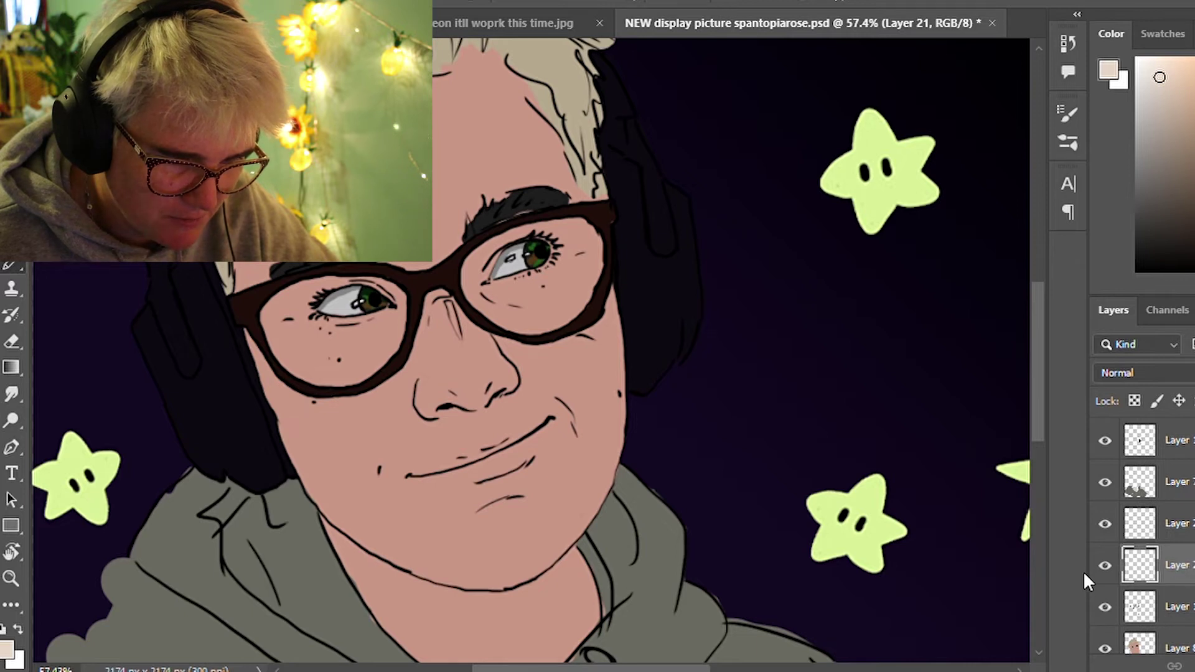
click(1148, 524)
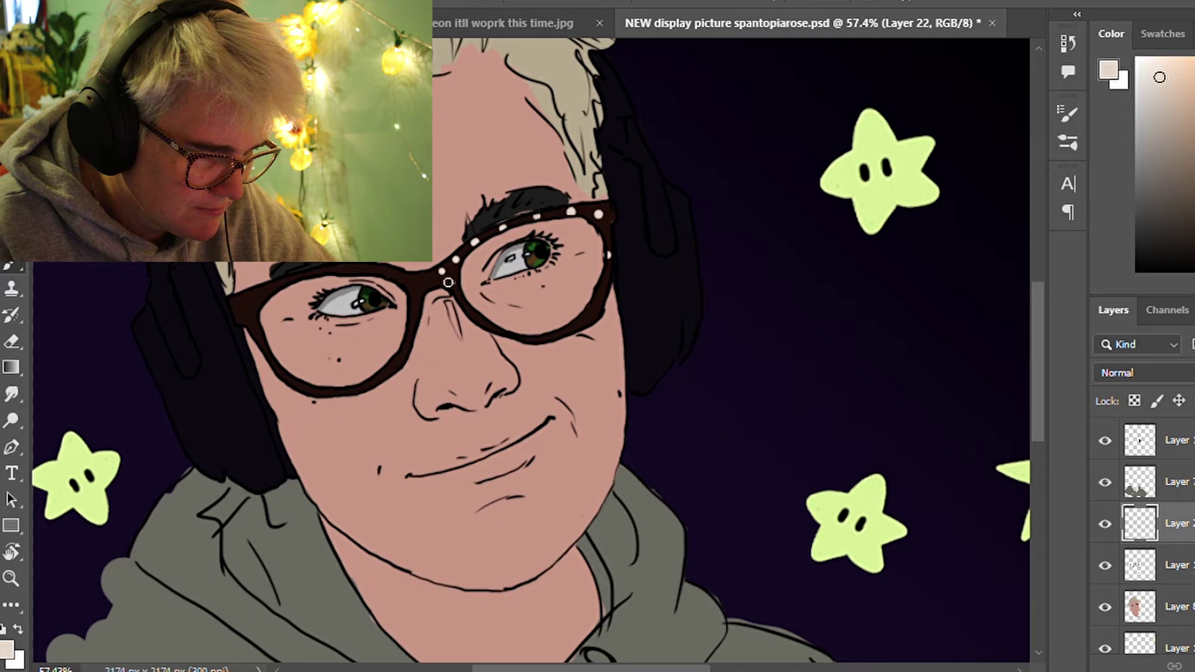
Dab pale polka dots along the bridge, the right lens rims and the top of the left frame
click(423, 276)
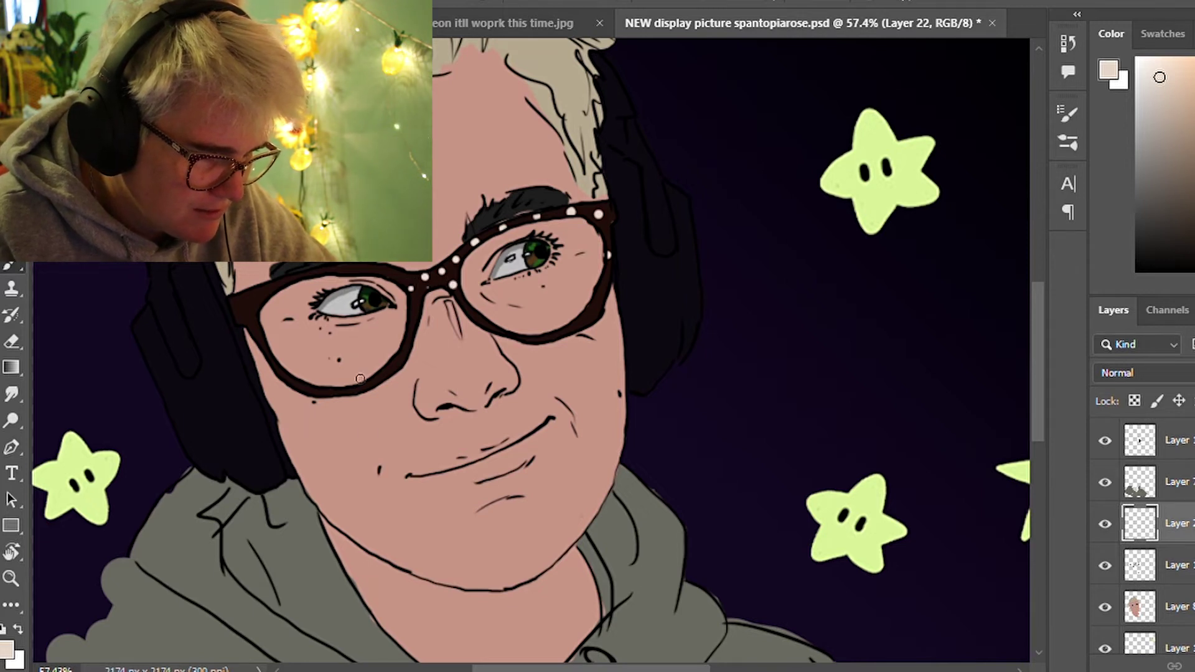
click(425, 290)
click(469, 311)
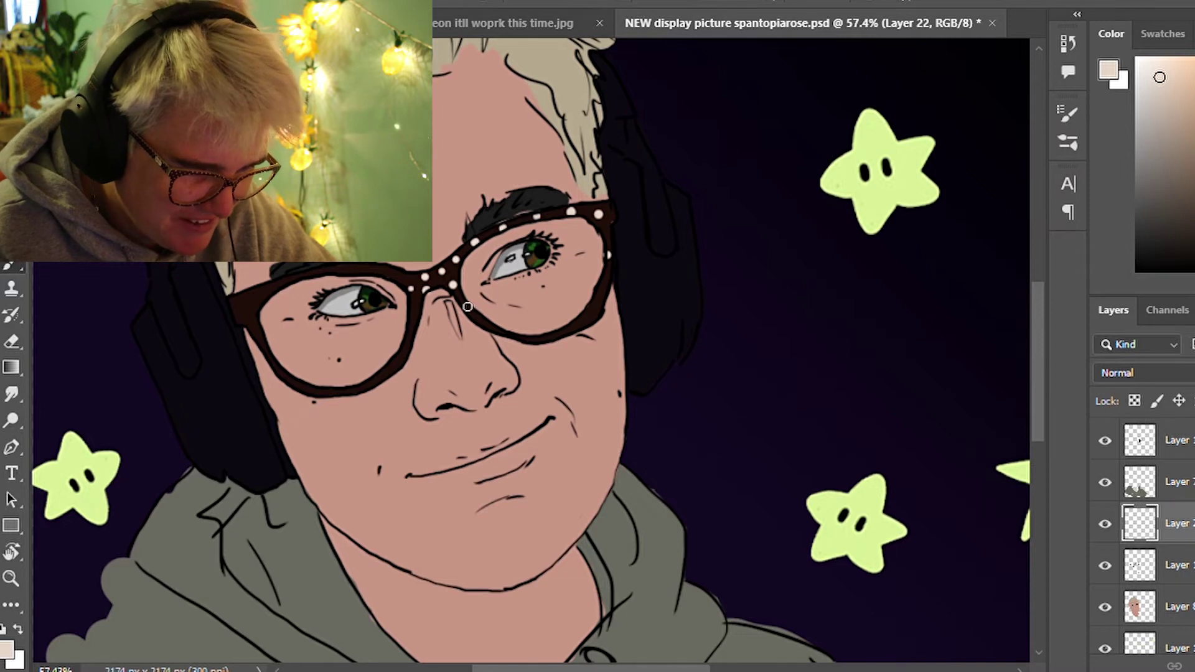
click(527, 340)
click(491, 327)
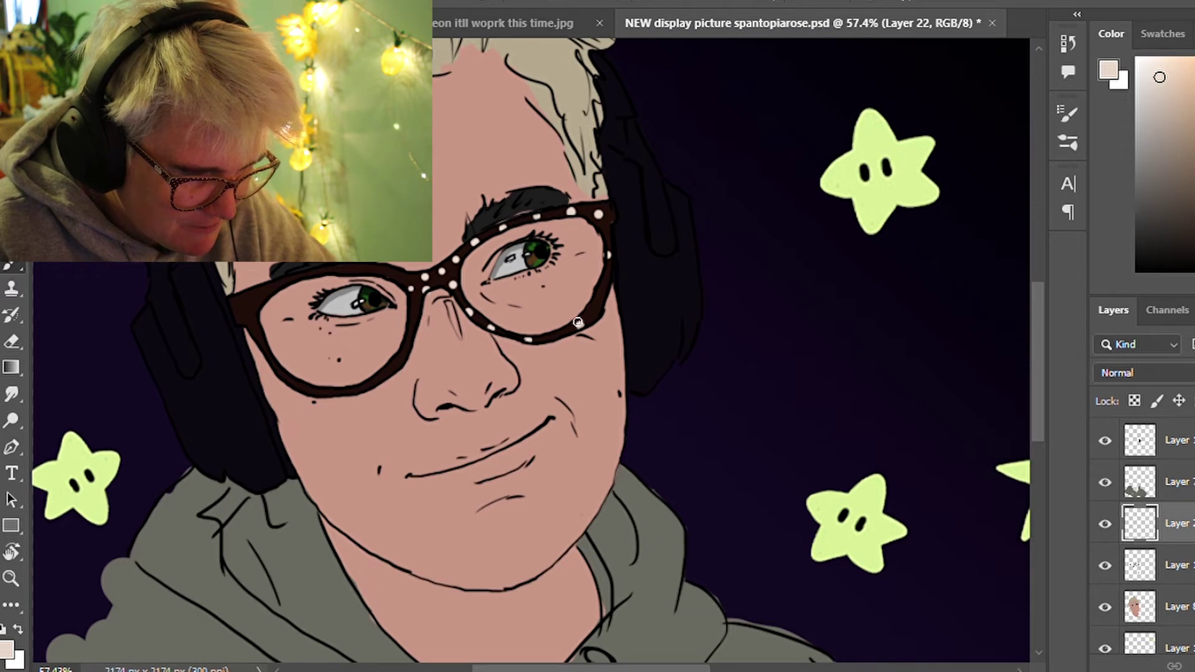
click(594, 308)
click(603, 286)
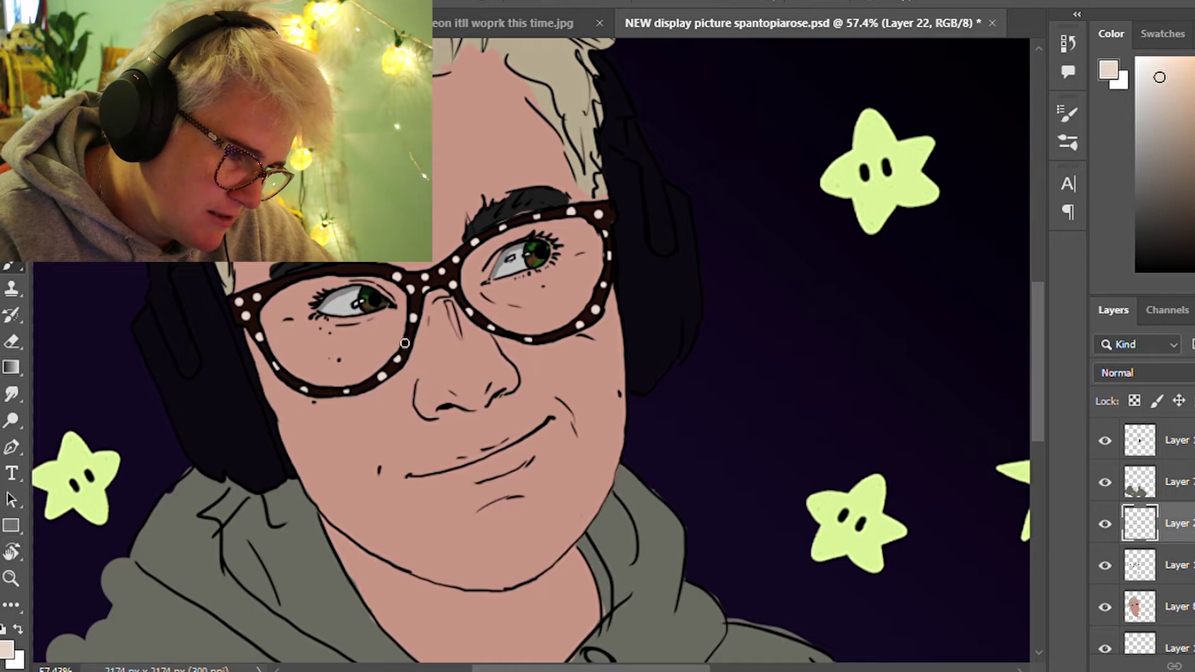
click(340, 271)
click(316, 272)
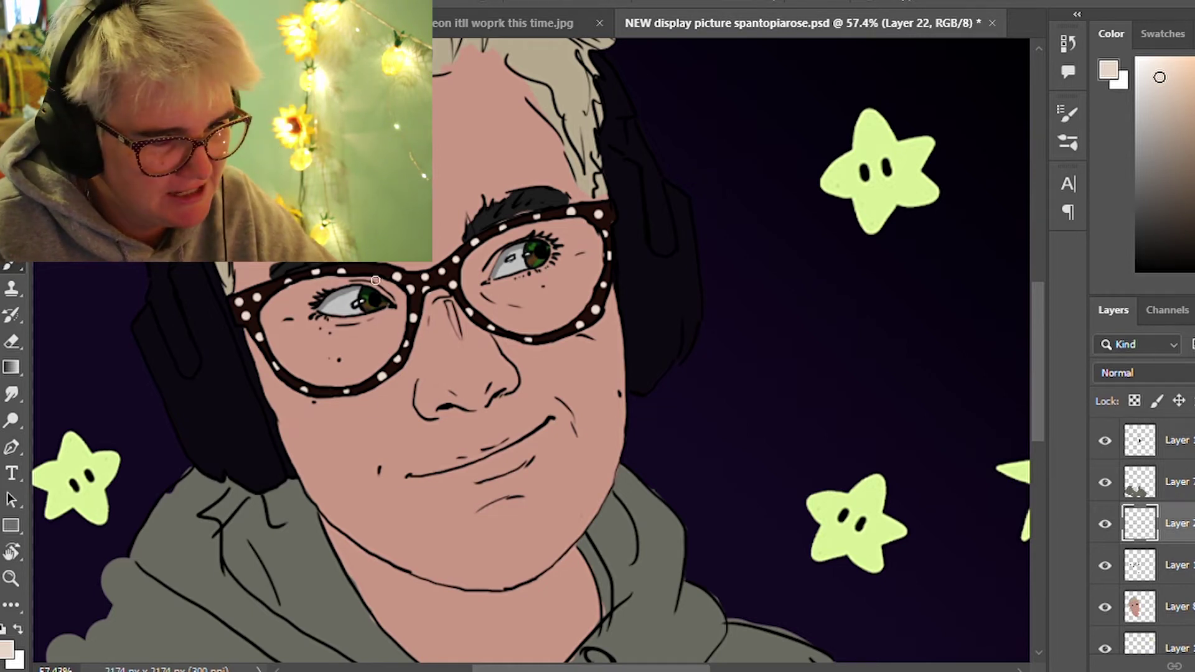
scroll(659, 256, down, 2)
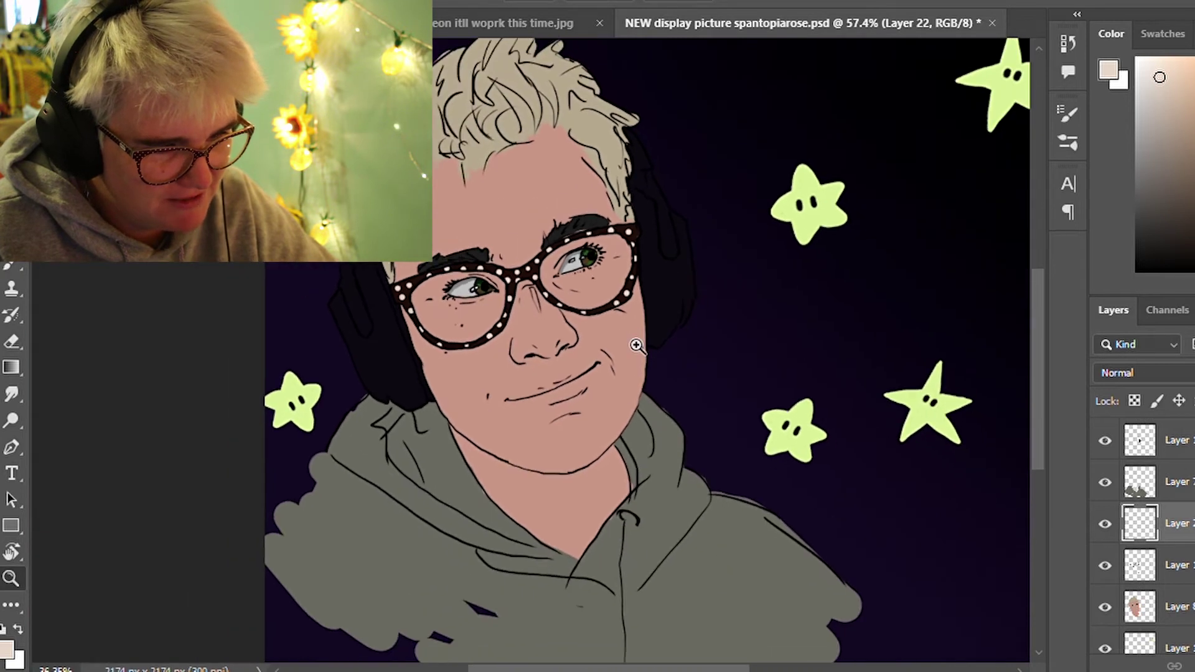
Zoom out to the whole portrait and toggle the line art to check the flat colours
scroll(635, 342, down, 2)
scroll(697, 328, down, 1)
mouse_move(697, 329)
mouse_down()
mouse_move(609, 409)
mouse_move(618, 361)
mouse_move(601, 413)
mouse_move(637, 378)
mouse_move(565, 390)
mouse_move(563, 355)
mouse_move(571, 363)
mouse_up()
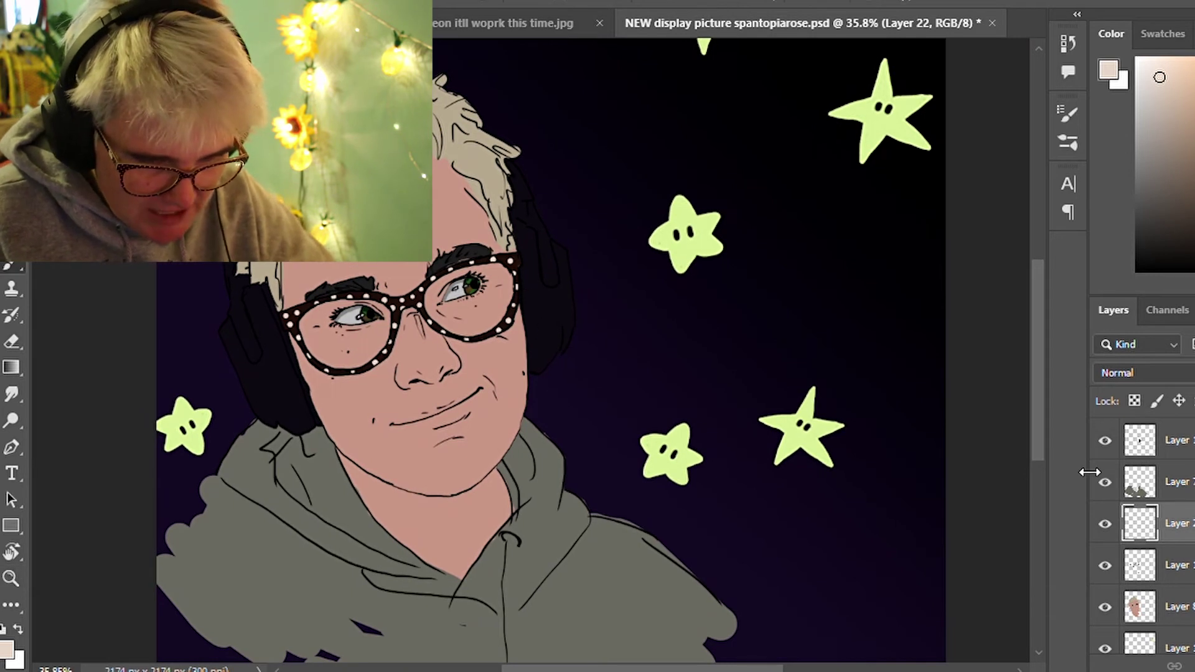
scroll(1142, 542, down, 3)
scroll(1143, 542, down, 2)
click(1106, 439)
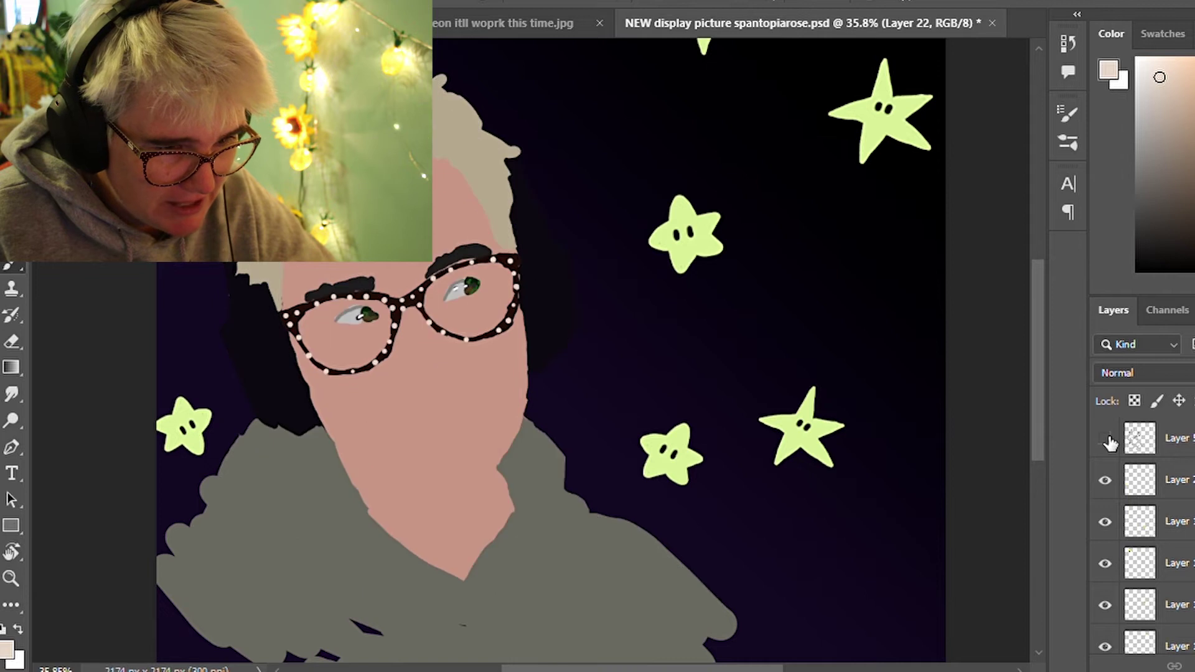
click(1106, 439)
scroll(849, 419, down, 2)
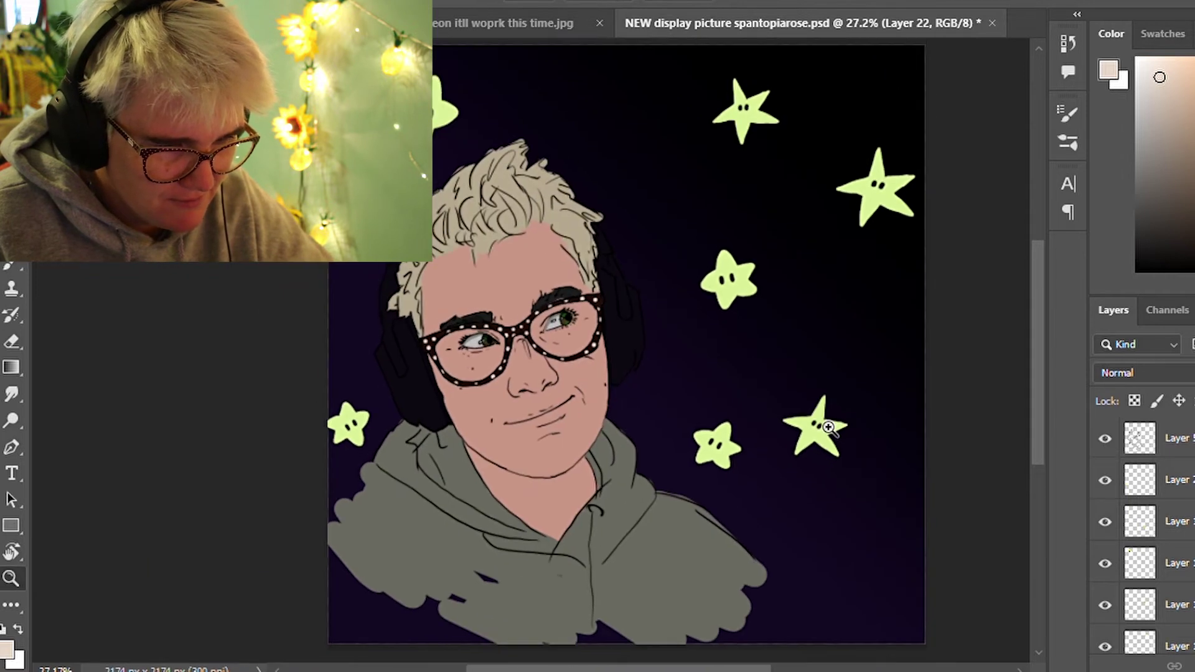
drag(913, 438, 874, 442)
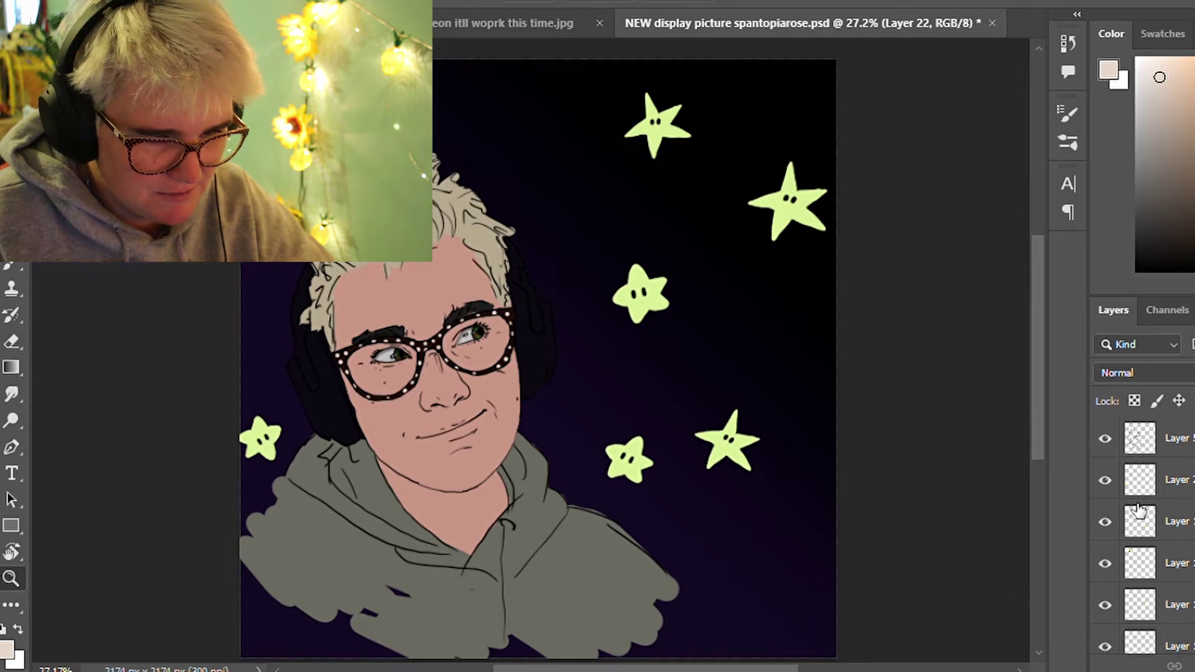
Select the layer under the line art and merge three colour layers down with Ctrl+E
click(1176, 480)
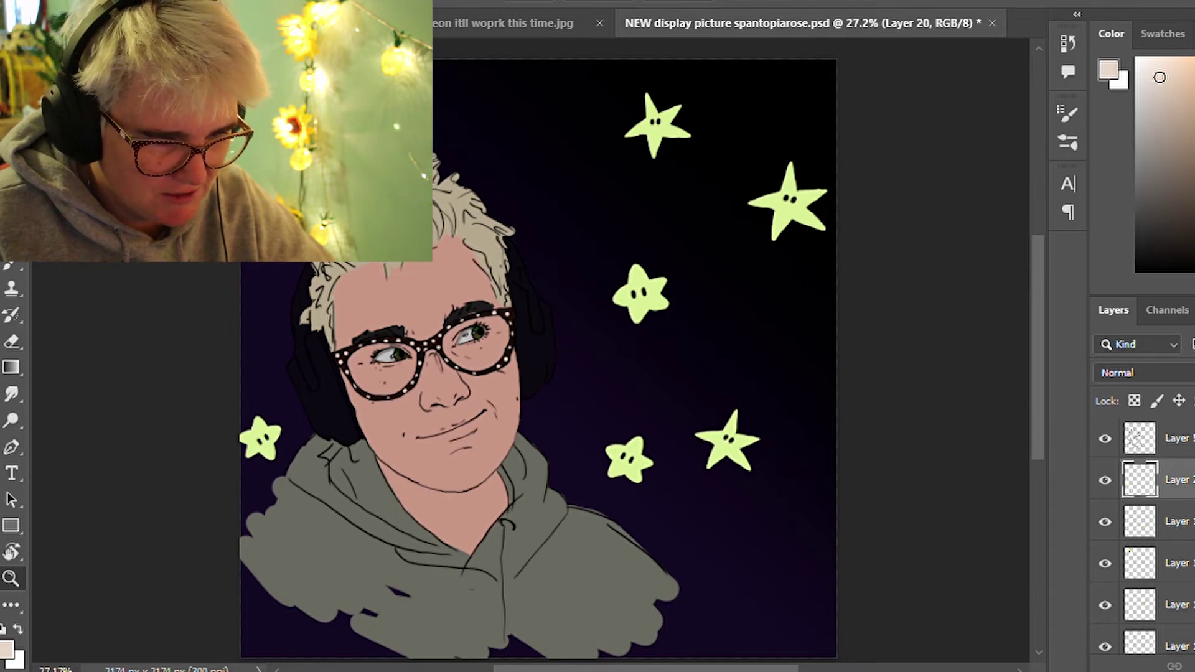
click(1106, 439)
click(1106, 439)
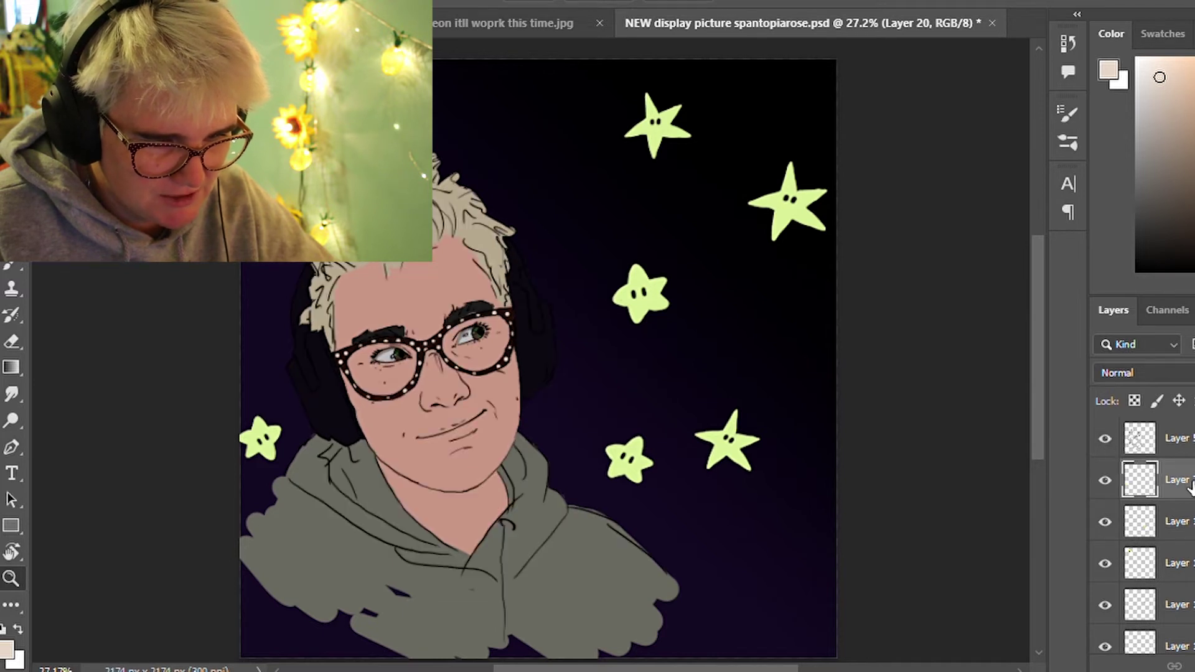
key(ctrl+e)
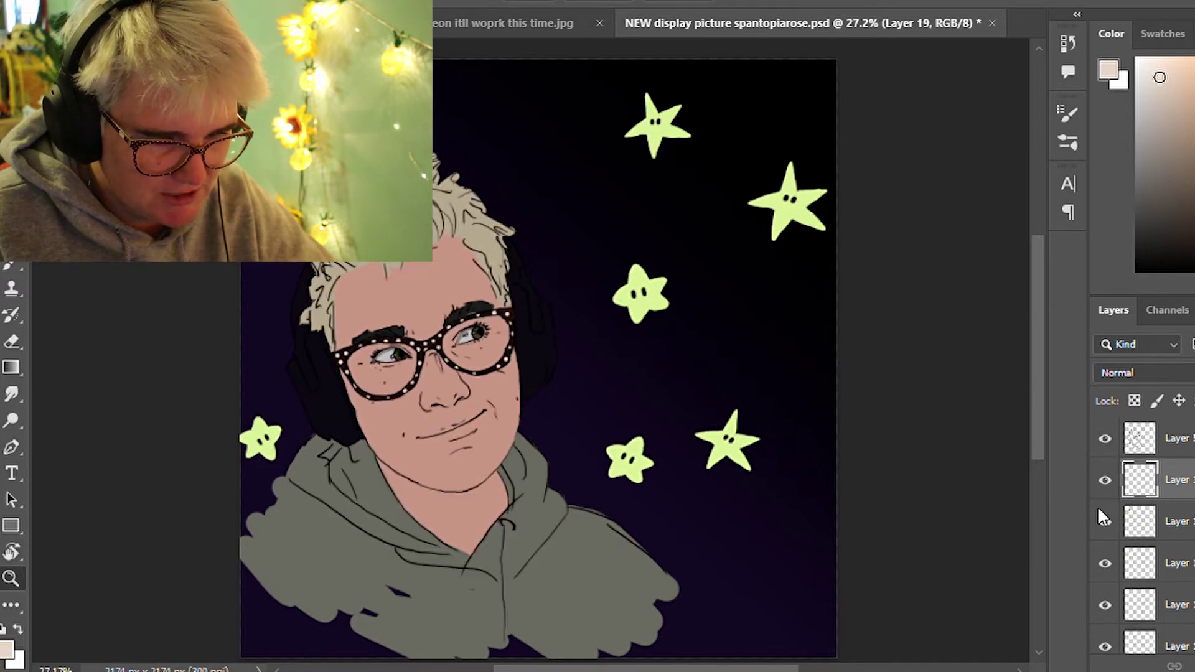
key(ctrl+e)
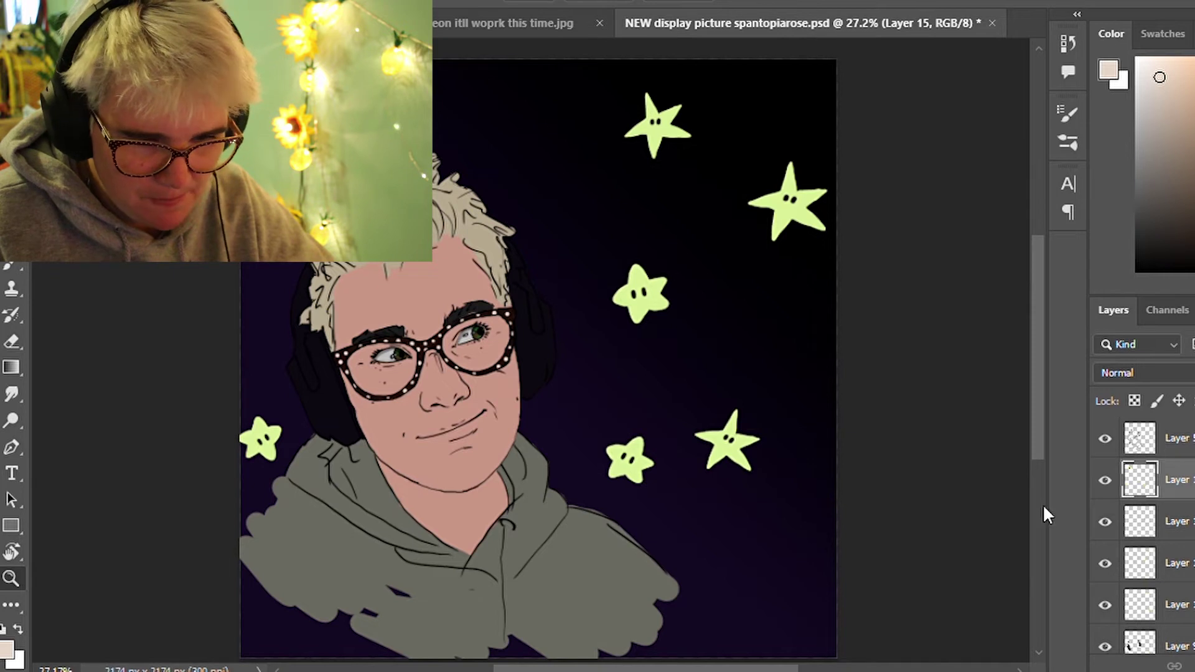
key(ctrl+e)
Merge one more layer, verify stars, line art and hoodie, save, and add a blank layer
click(1105, 479)
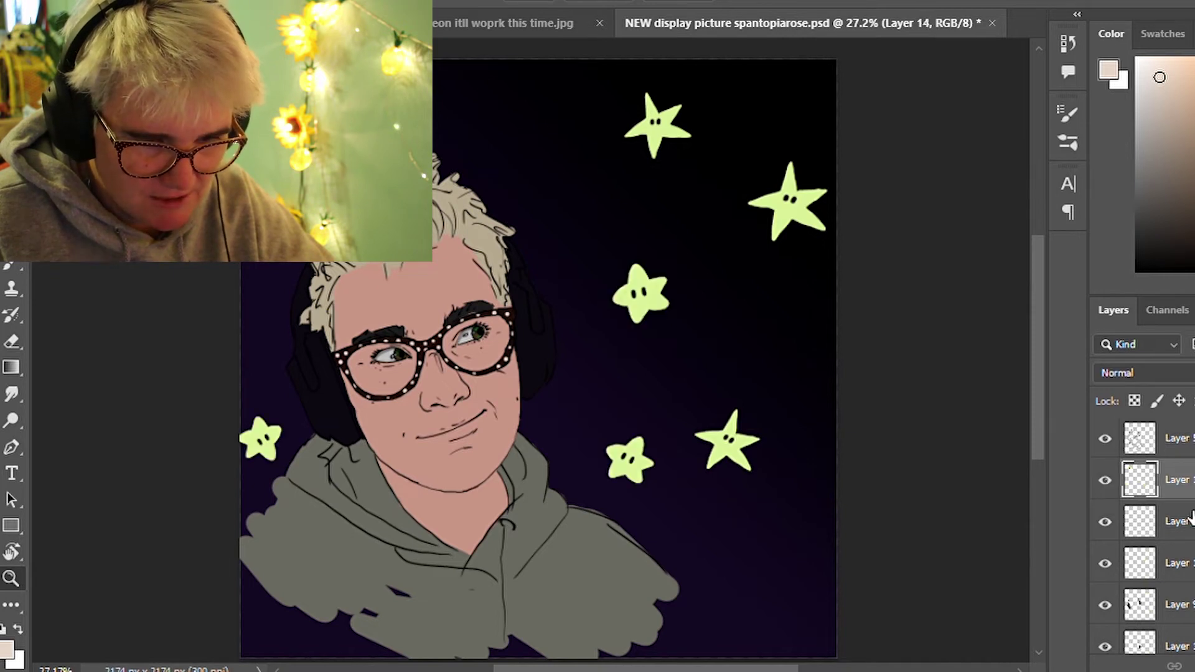
key(ctrl+e)
key(ctrl+e)
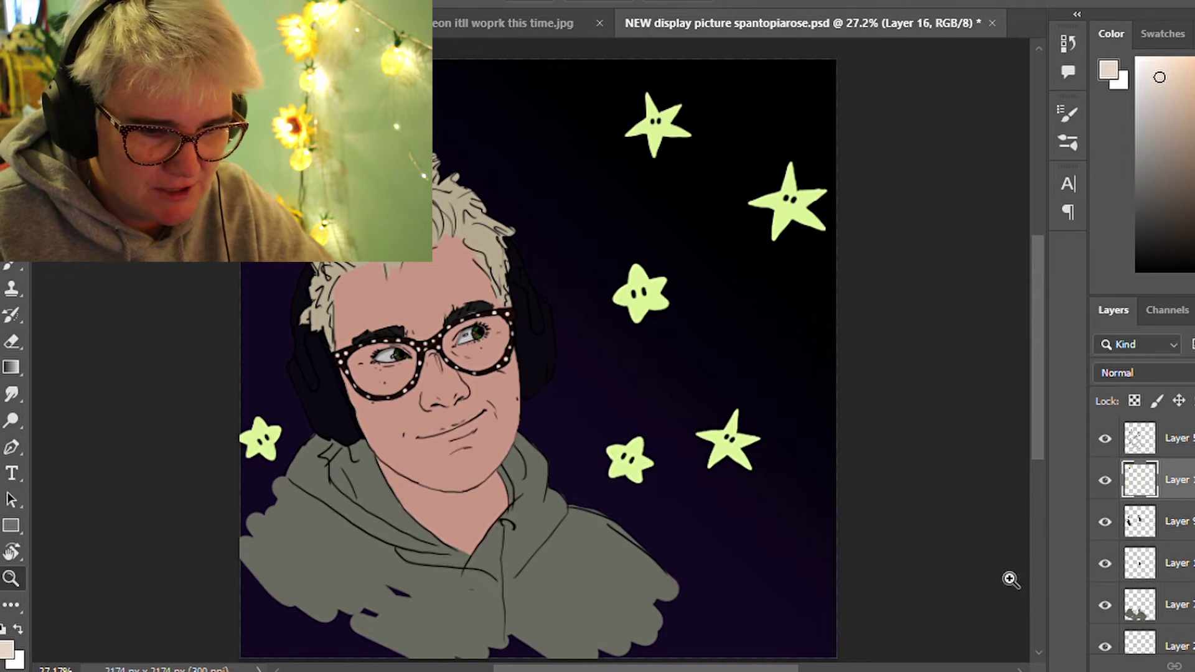
click(1105, 481)
click(1105, 439)
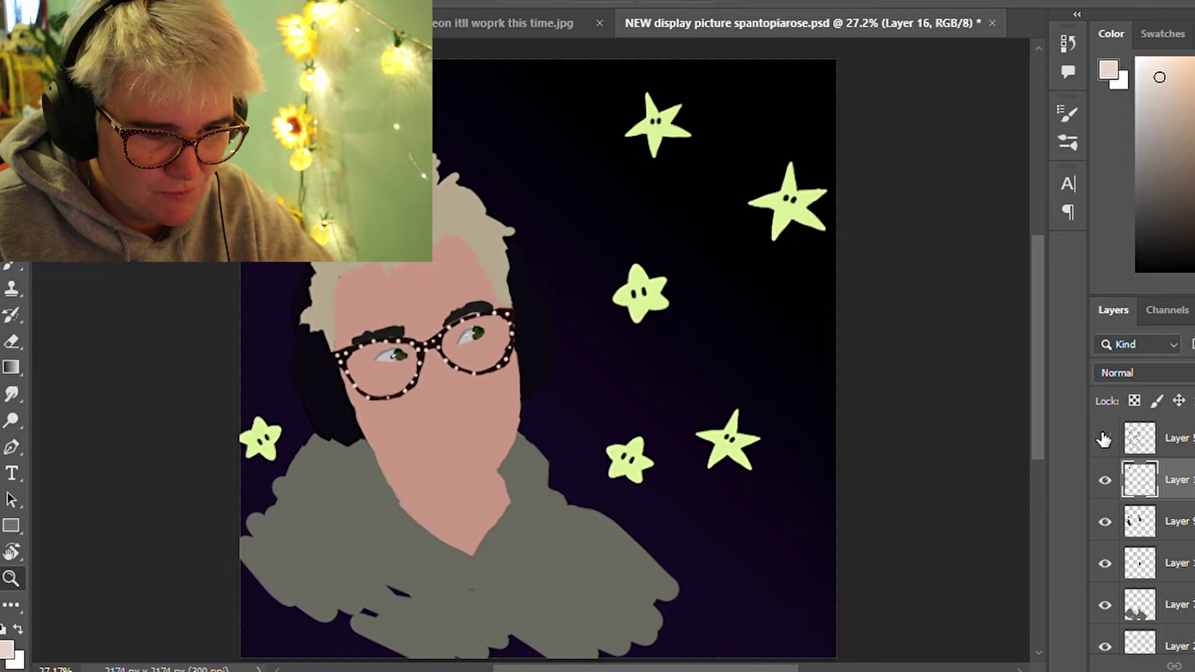
click(1106, 603)
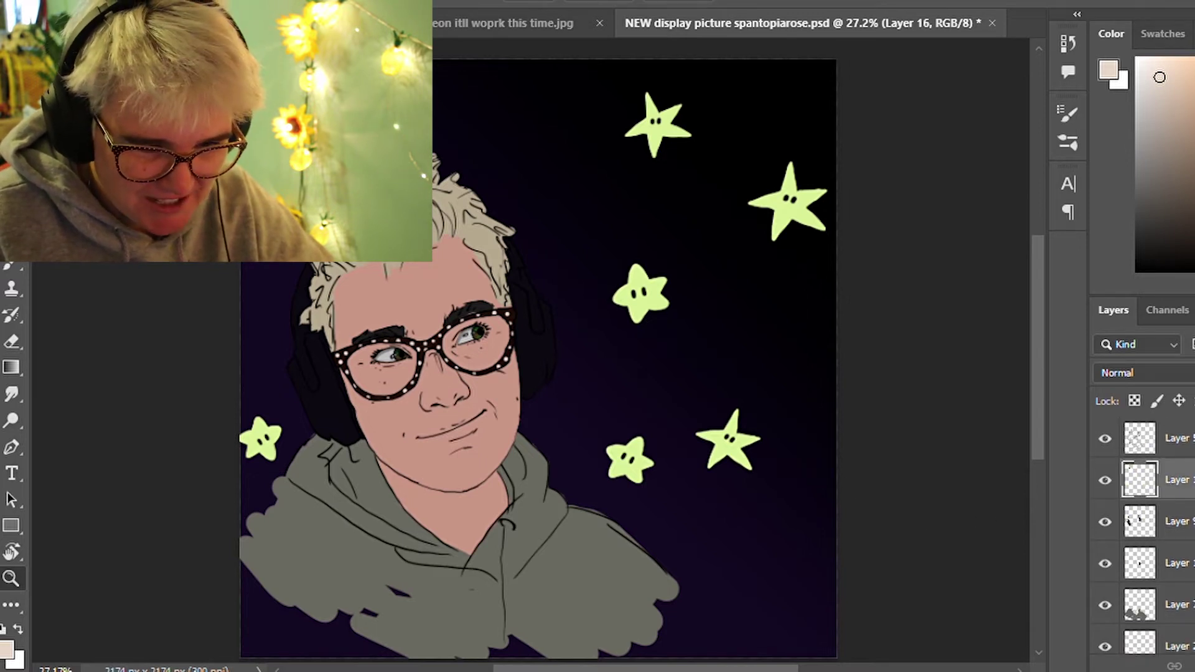
key(ctrl+s)
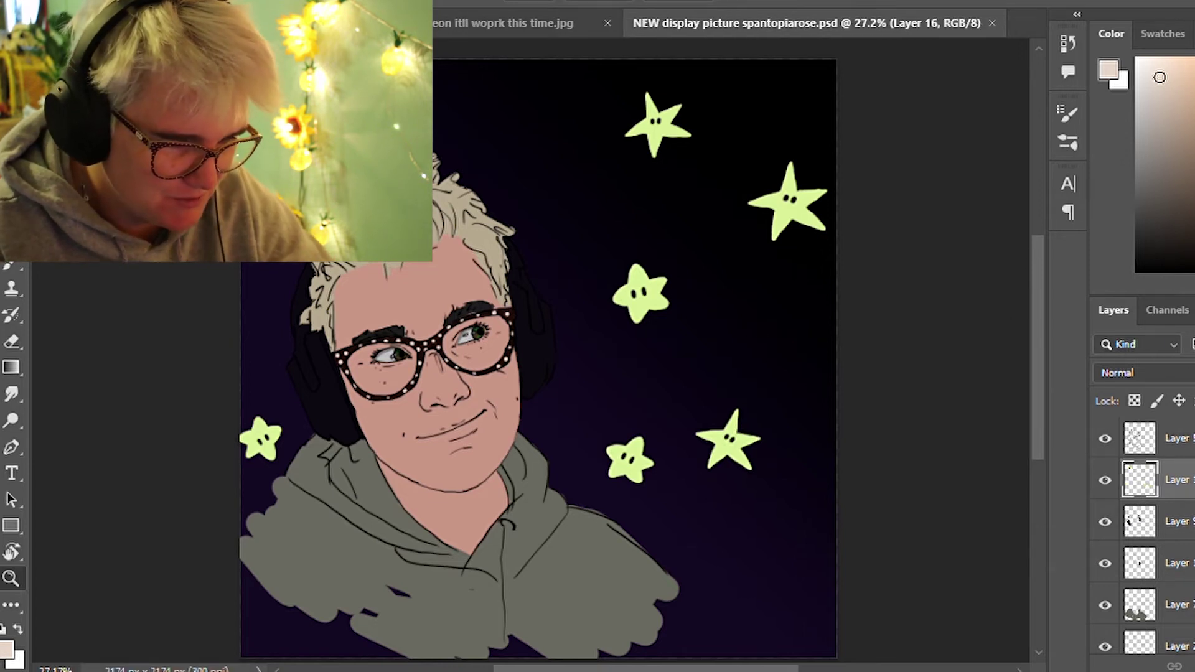
key(ctrl+shift+alt+n)
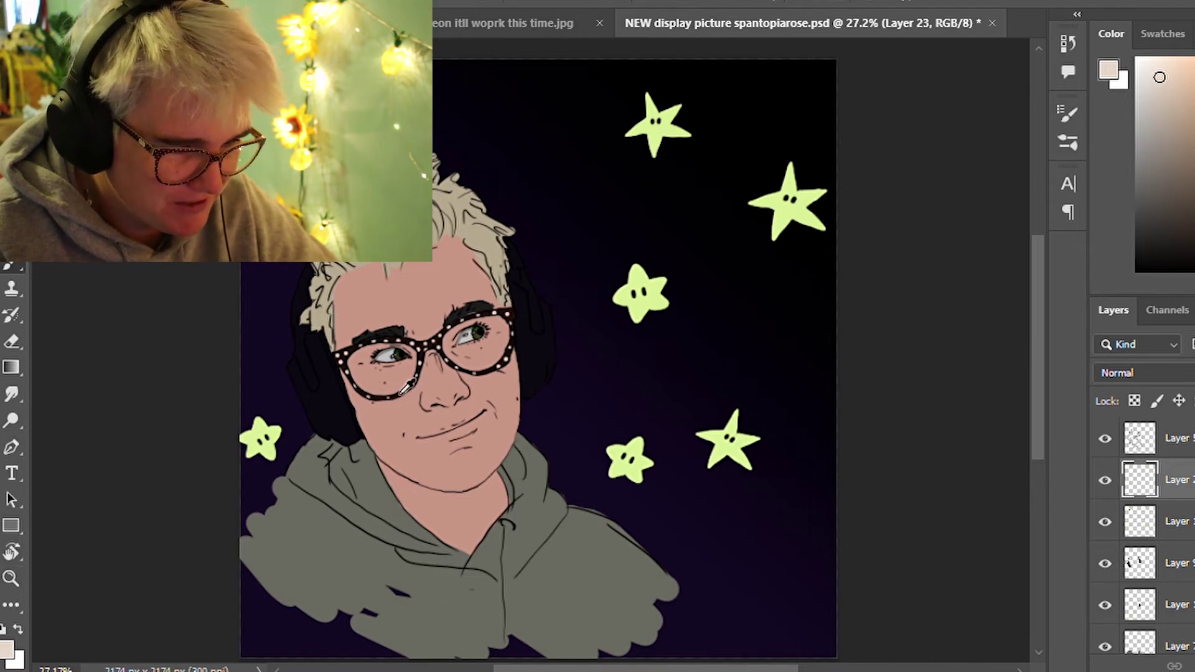
Load the stars' light green as brush colour, undo trial strokes, and zoom into the right headphone
click(404, 432)
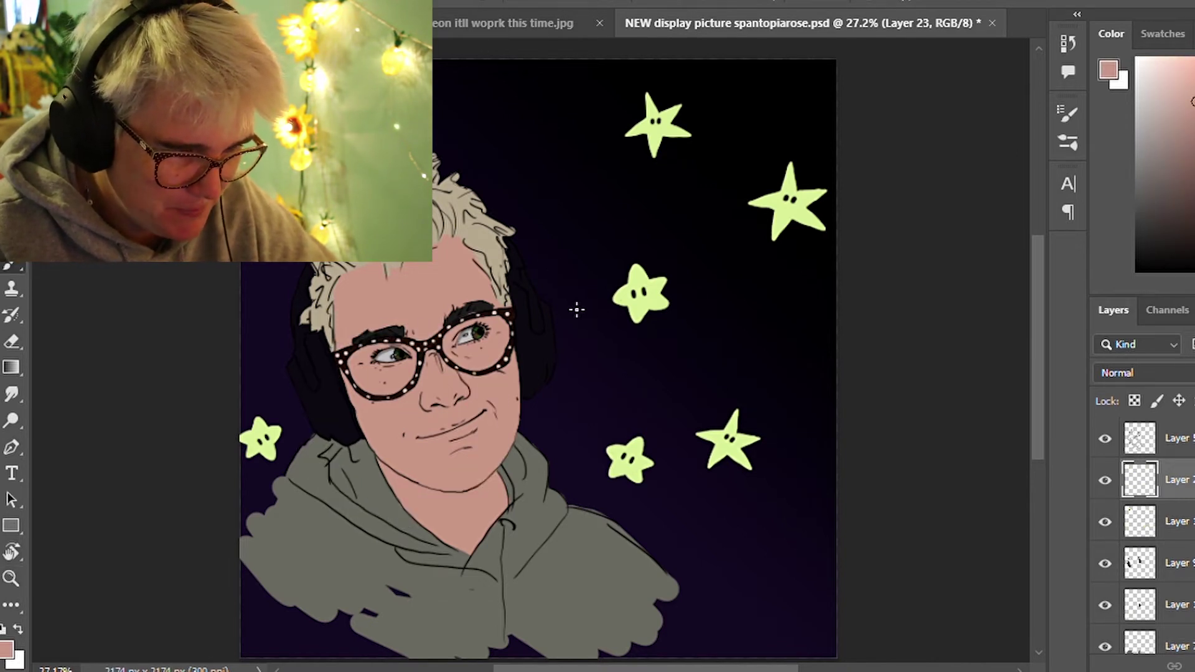
click(644, 285)
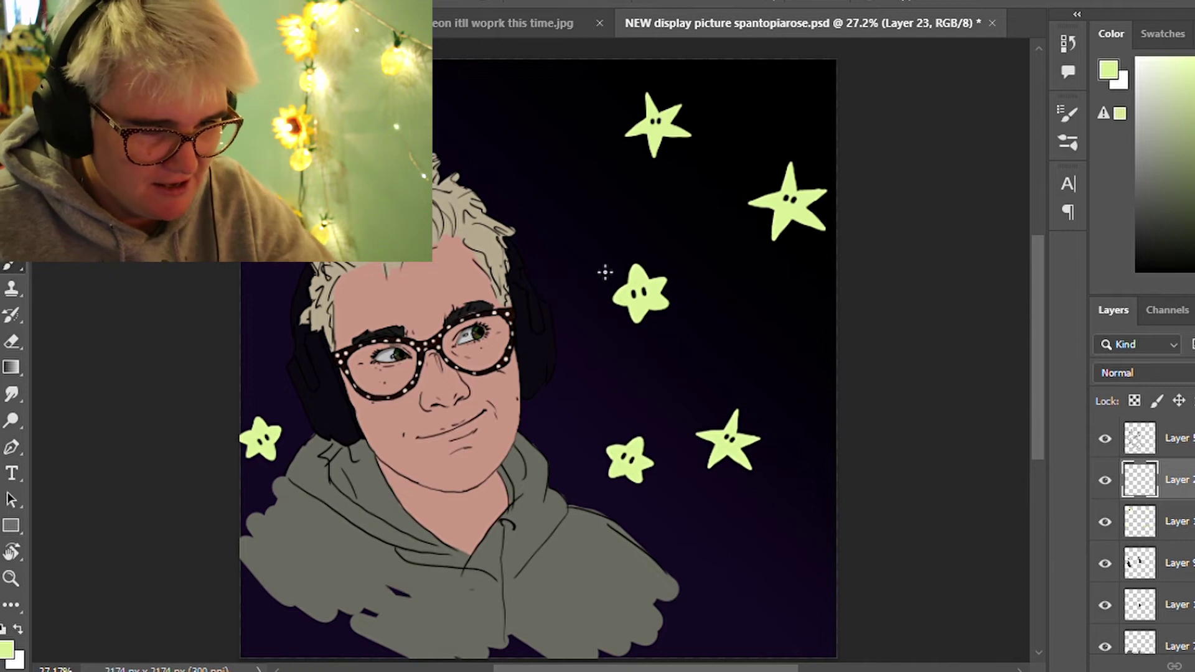
click(639, 288)
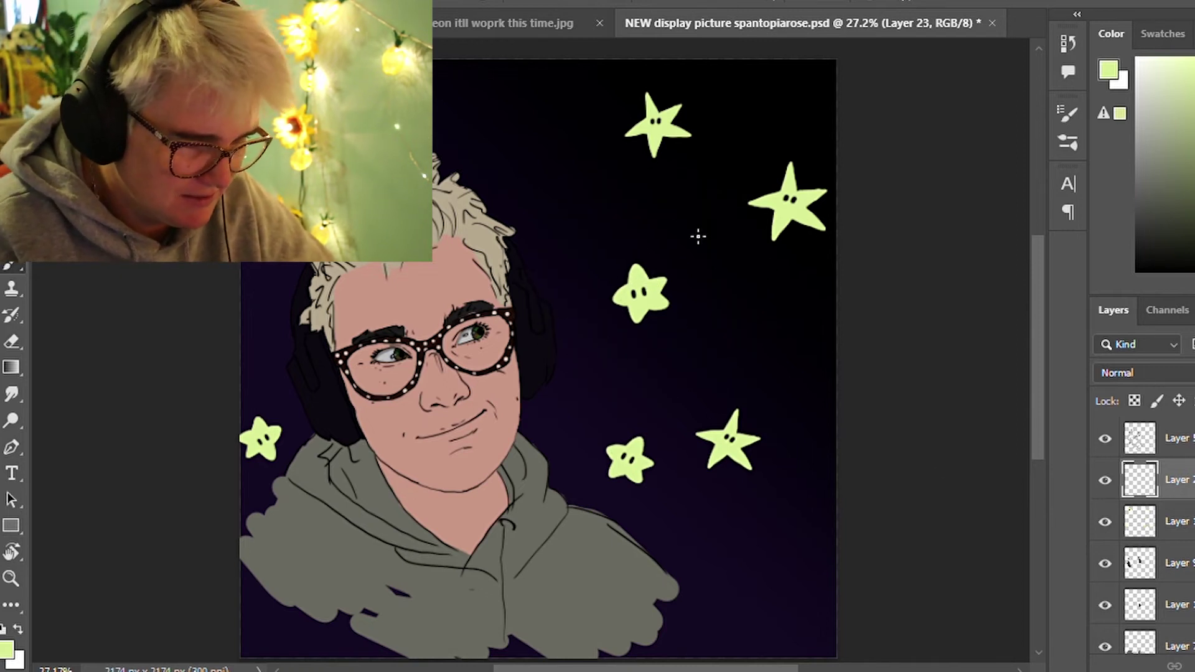
drag(699, 268, 755, 309)
key(ctrl+z)
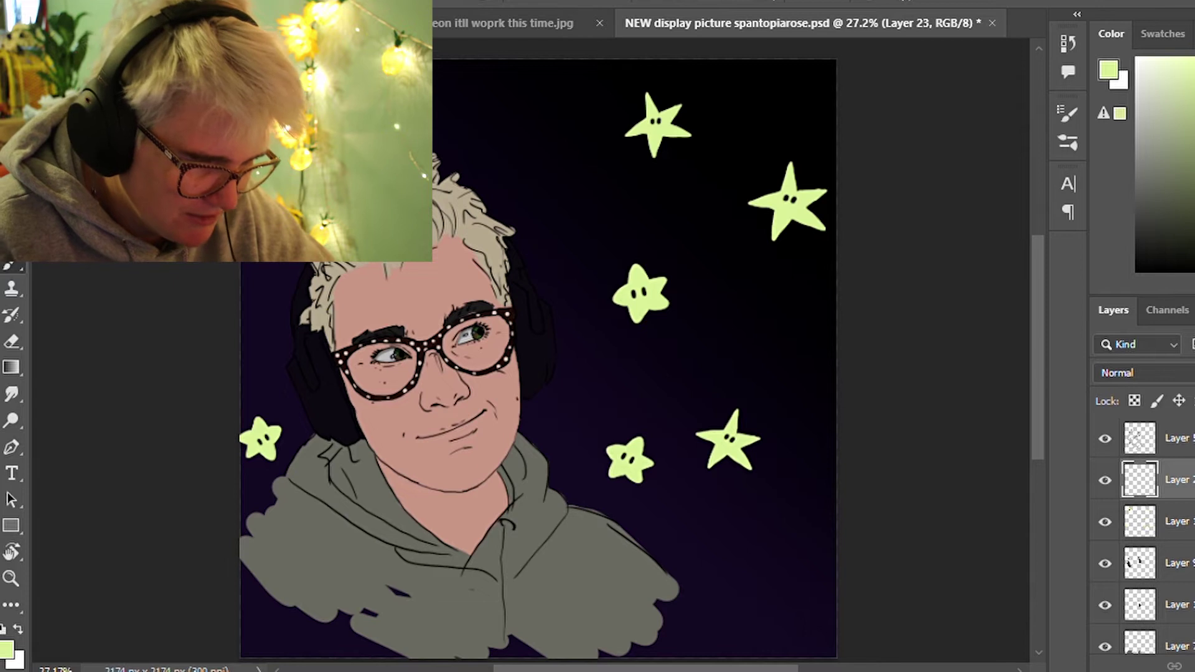
drag(542, 296, 555, 360)
key(ctrl+z)
key(z)
mouse_move(545, 313)
mouse_down()
mouse_move(583, 275)
mouse_move(618, 381)
mouse_move(621, 459)
mouse_move(608, 480)
mouse_move(613, 361)
mouse_move(563, 255)
mouse_move(614, 427)
mouse_move(573, 520)
mouse_up()
key(b)
Extend the soft glow up the headphone top, along the hoodie shoulder and up the neck
mouse_move(510, 122)
mouse_down()
mouse_move(566, 224)
mouse_move(504, 118)
mouse_up()
key(z)
drag(645, 246, 585, 249)
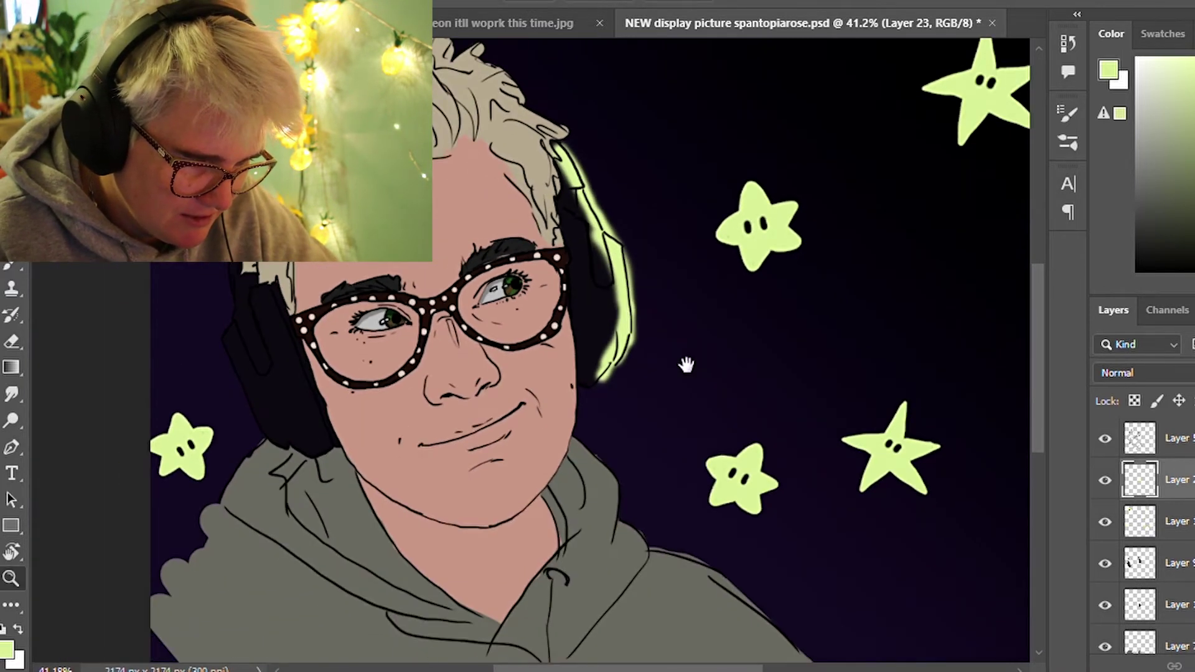
drag(685, 360, 598, 267)
key(b)
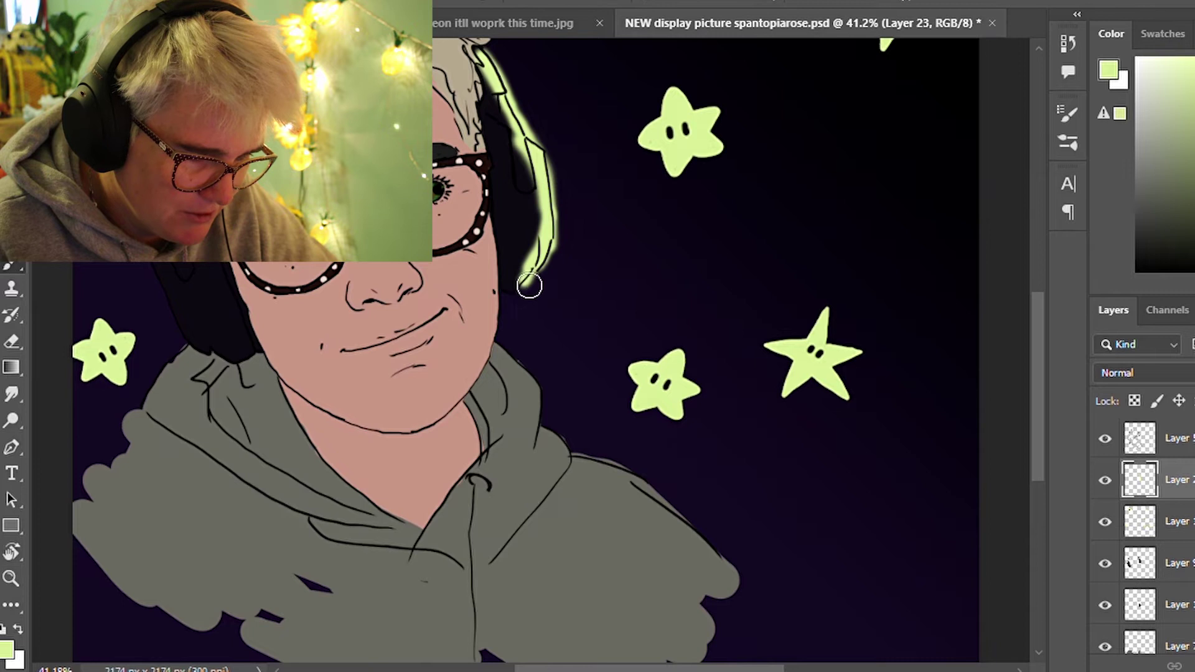
drag(546, 431, 719, 553)
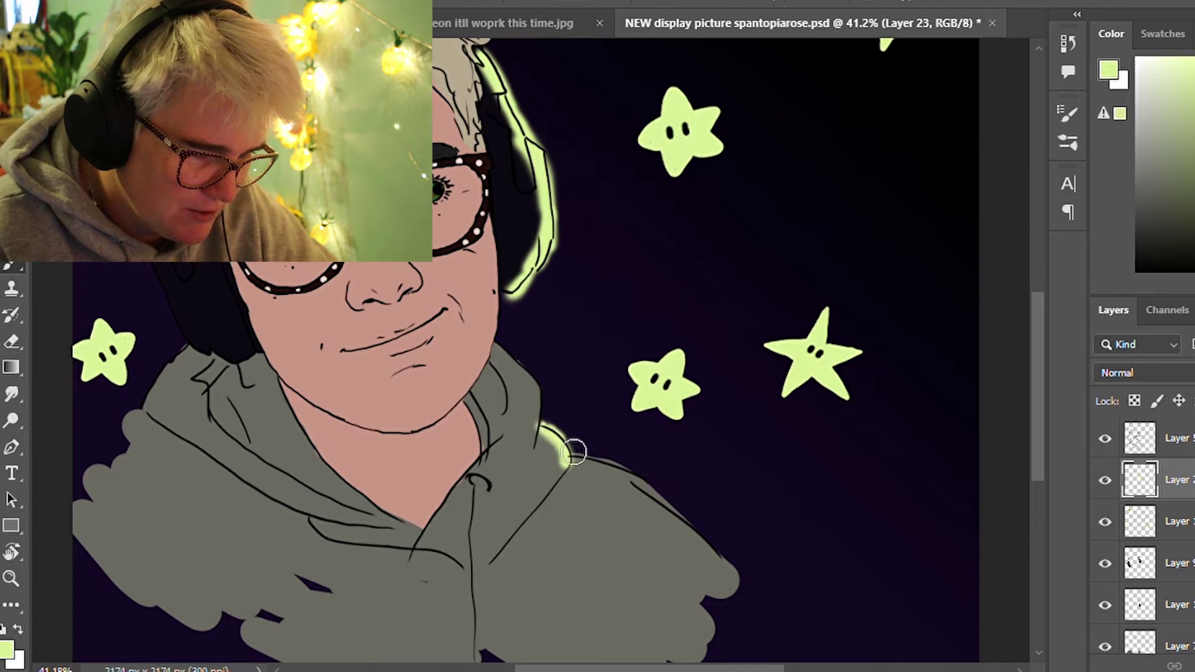
mouse_move(551, 438)
mouse_down()
mouse_move(500, 289)
mouse_move(516, 339)
mouse_up()
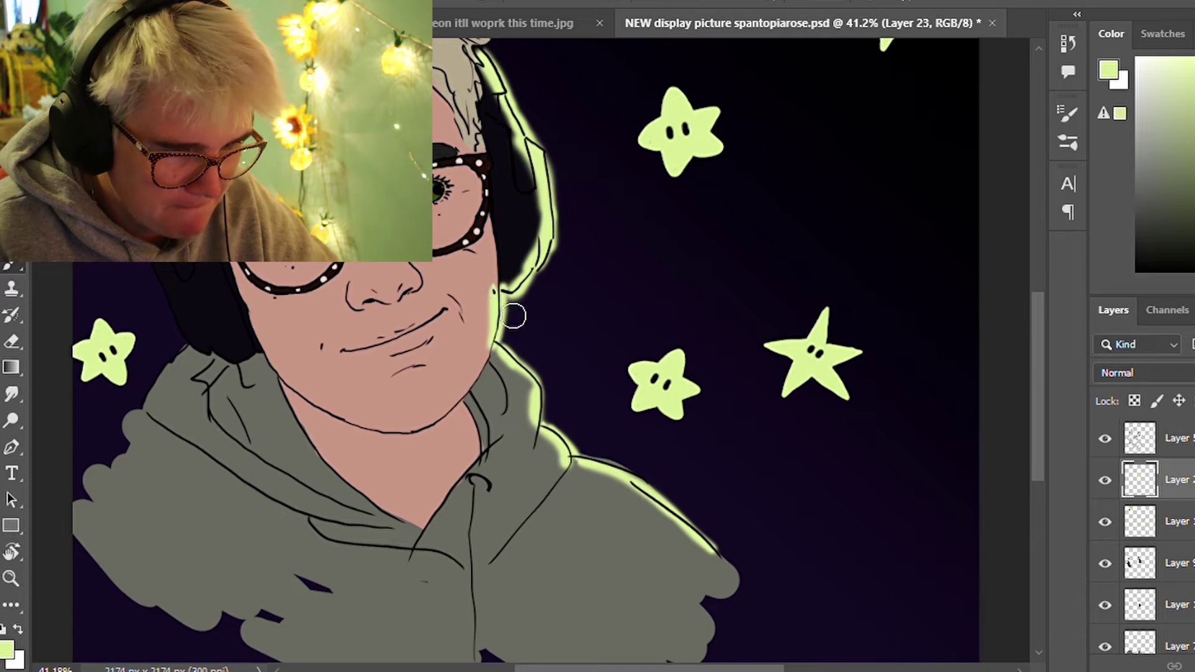
mouse_move(644, 435)
mouse_down()
mouse_move(615, 374)
mouse_move(638, 476)
mouse_up()
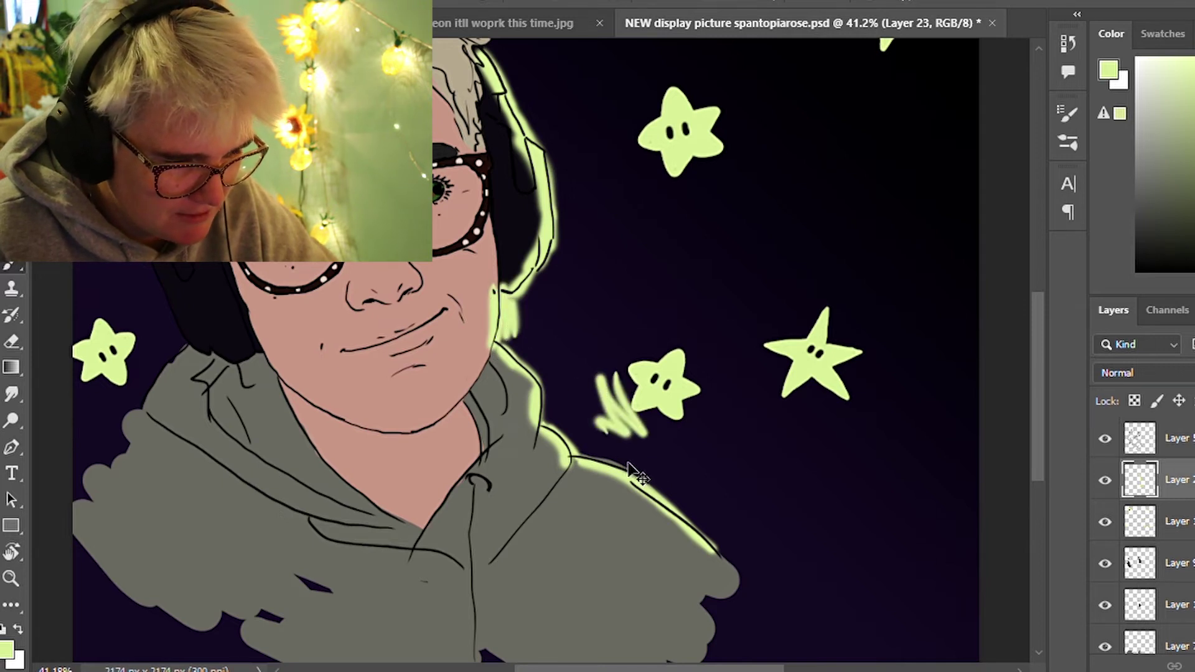
key(ctrl+z)
key(ctrl+z)
Brighten the glow along the jaw and neck and paint it over the hair's edge and top
scroll(639, 341, up, 5)
scroll(645, 330, down, 3)
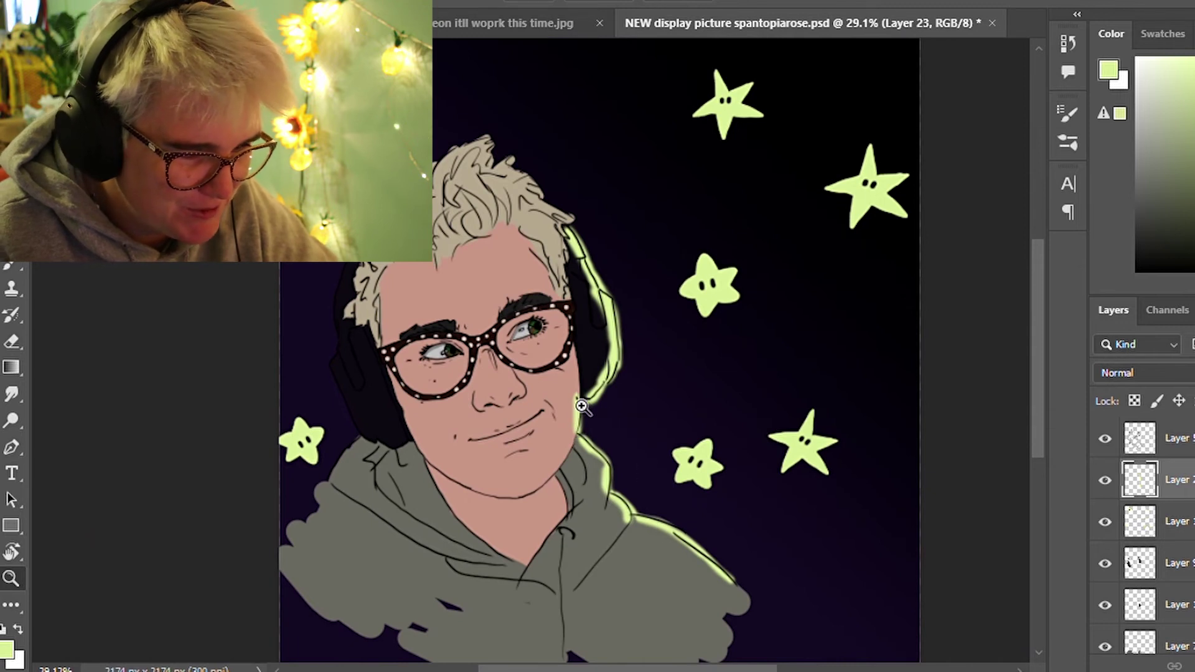
scroll(601, 420, up, 1)
scroll(613, 436, up, 1)
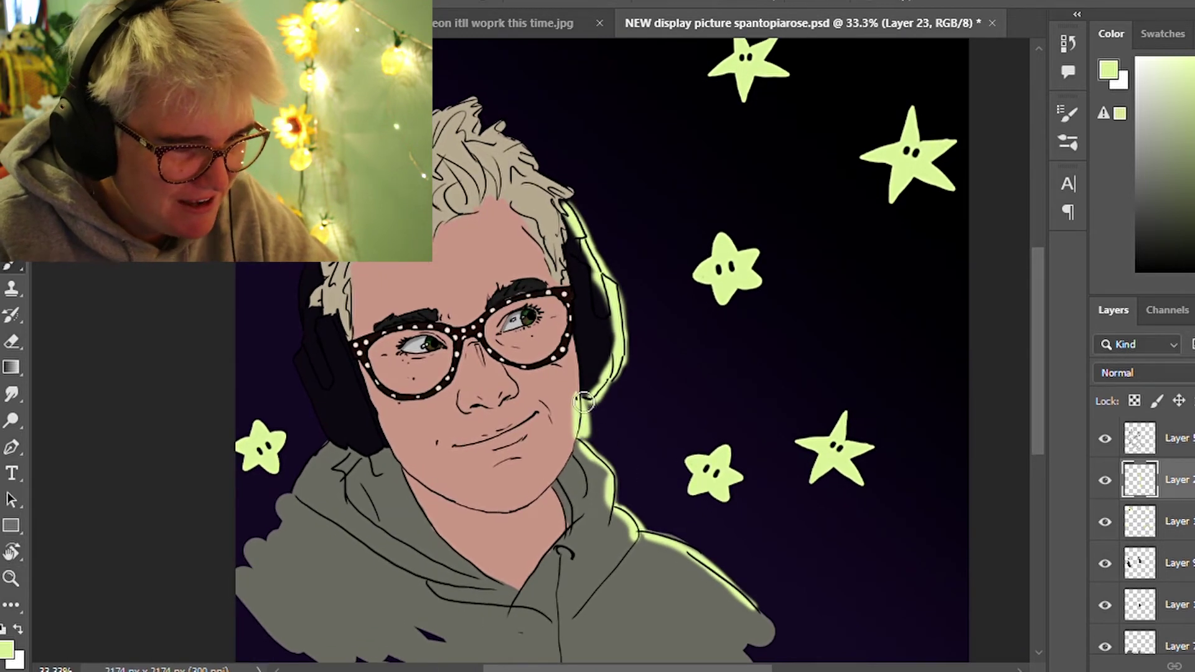
drag(583, 402, 573, 442)
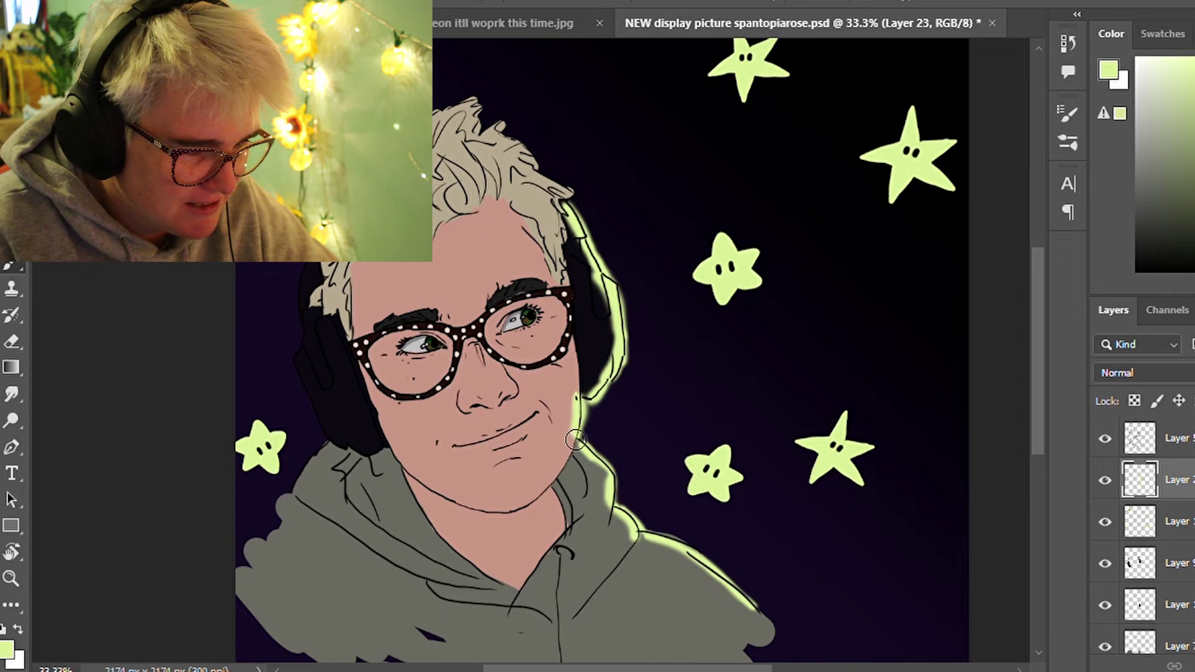
drag(562, 364, 587, 452)
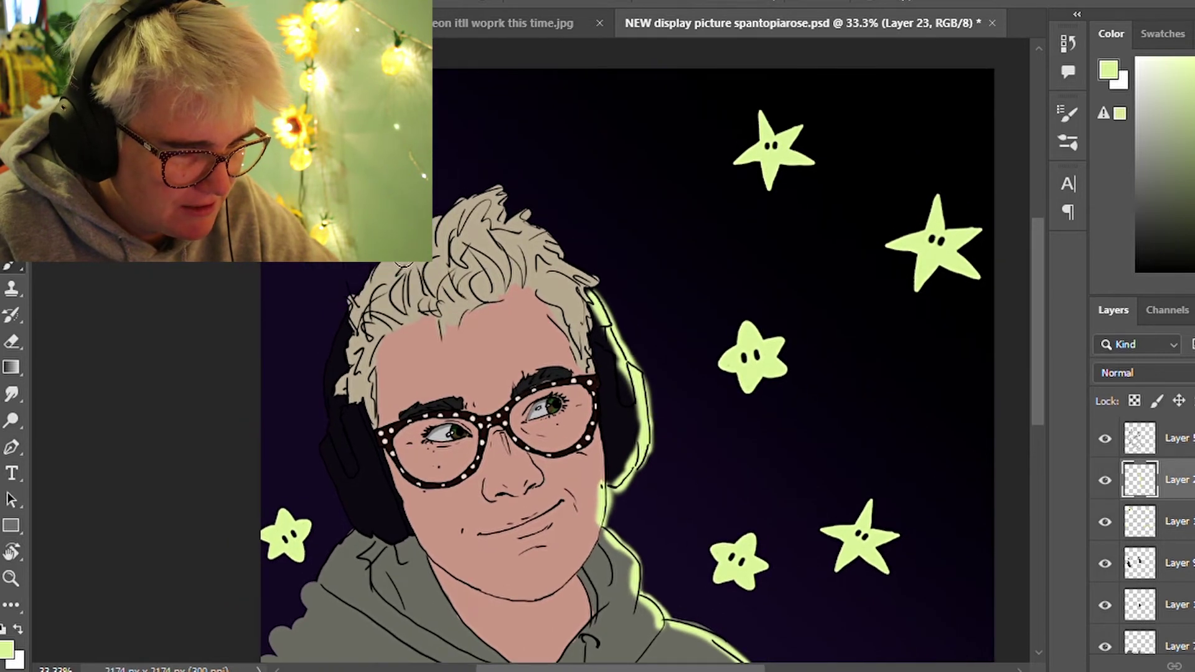
drag(399, 266, 339, 342)
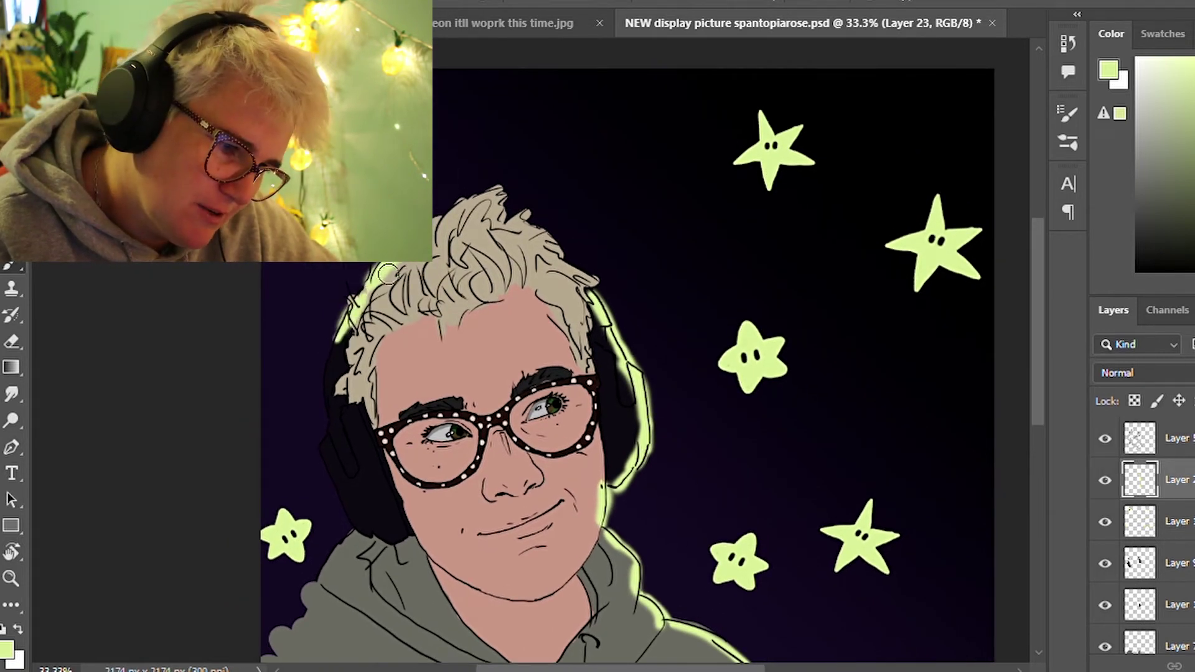
drag(465, 209, 534, 200)
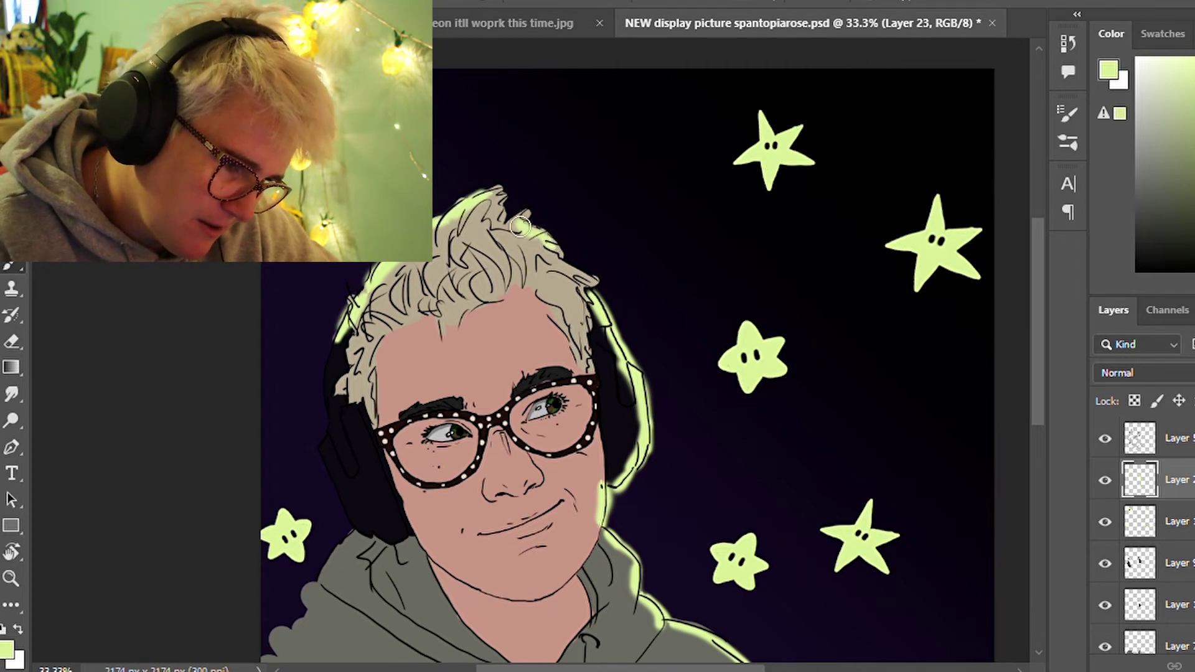
Paint glow along the left headphone and hoodie shoulder, then view the whole portrait
drag(565, 243, 598, 125)
mouse_move(383, 376)
mouse_down()
mouse_move(348, 483)
mouse_move(321, 518)
mouse_up()
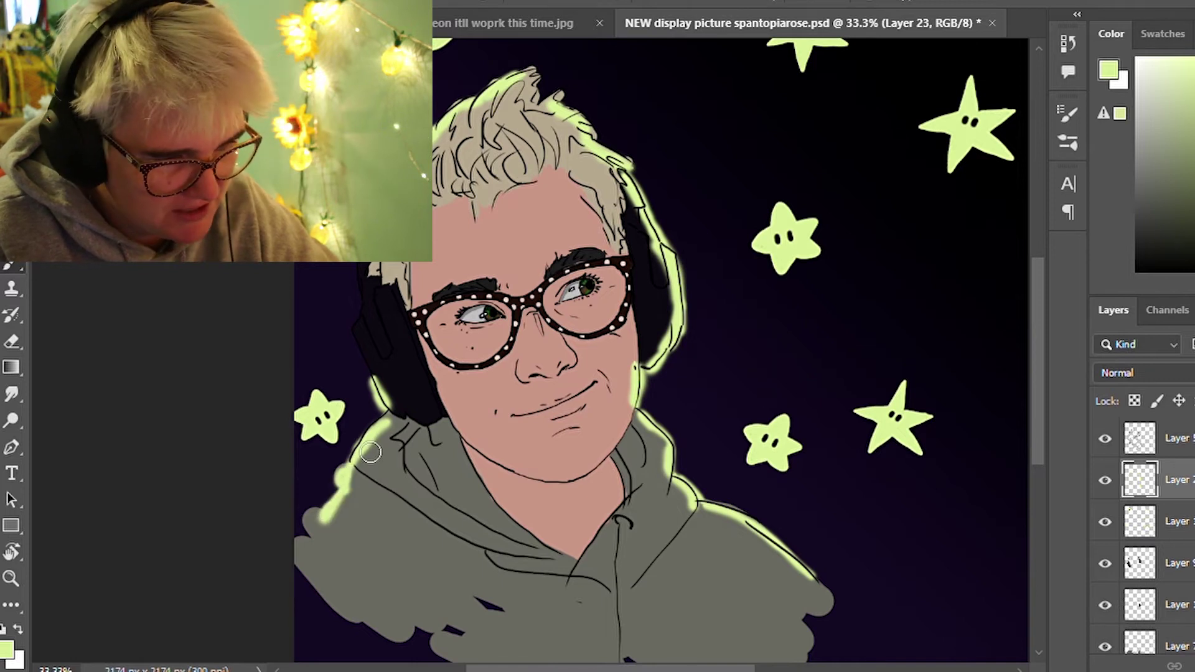
scroll(621, 307, down, 5)
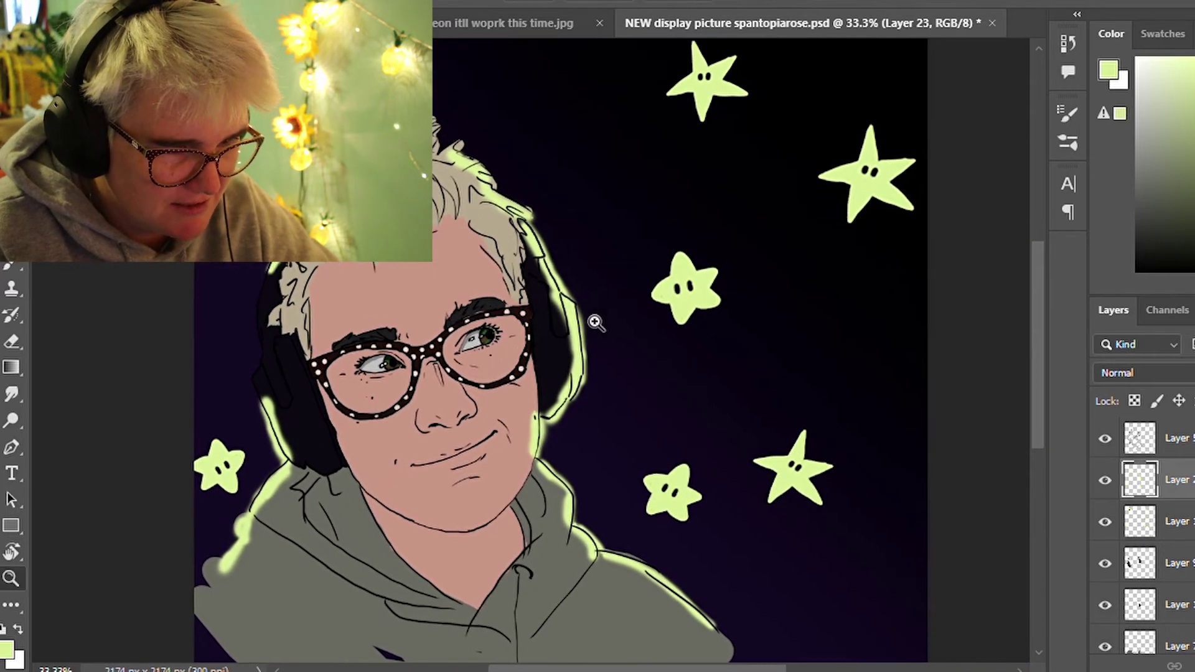
drag(624, 350, 567, 342)
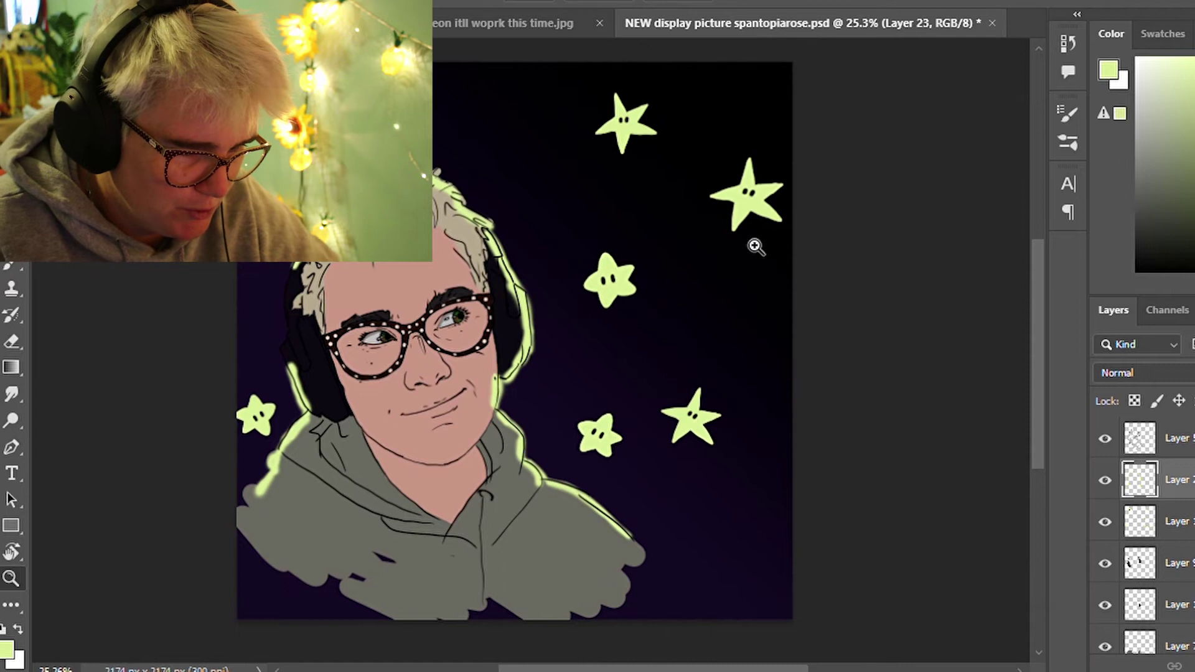
click(536, 23)
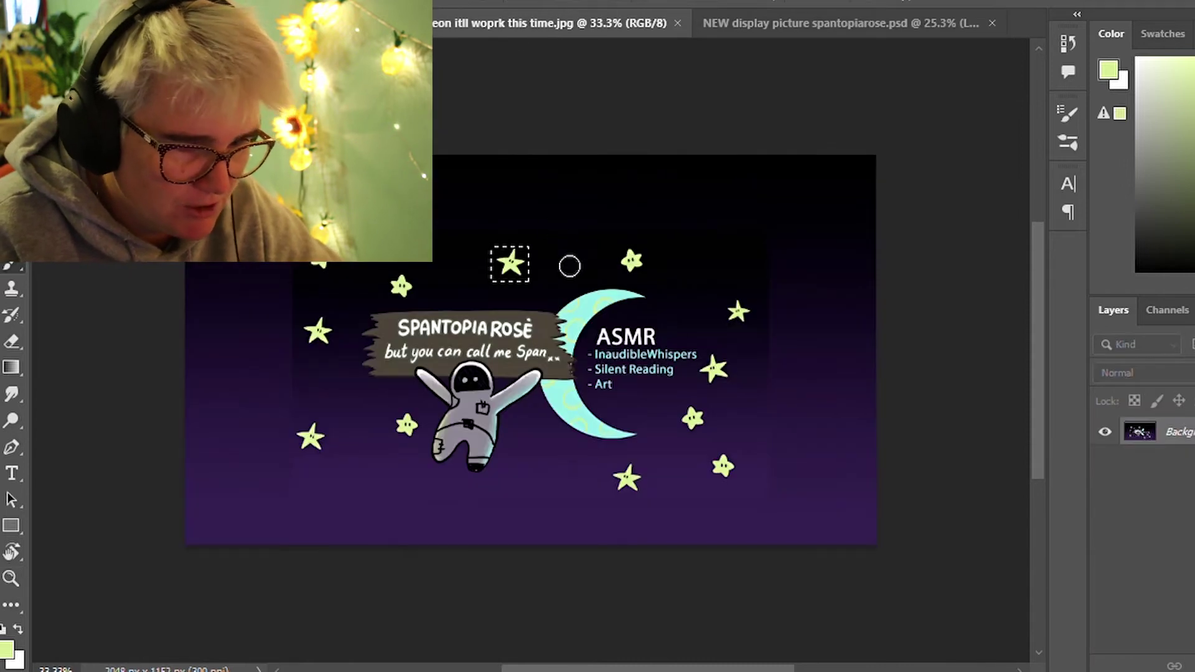
Sample the moon's cyan from the ASMR banner and add a new layer in the portrait
alt+click(568, 277)
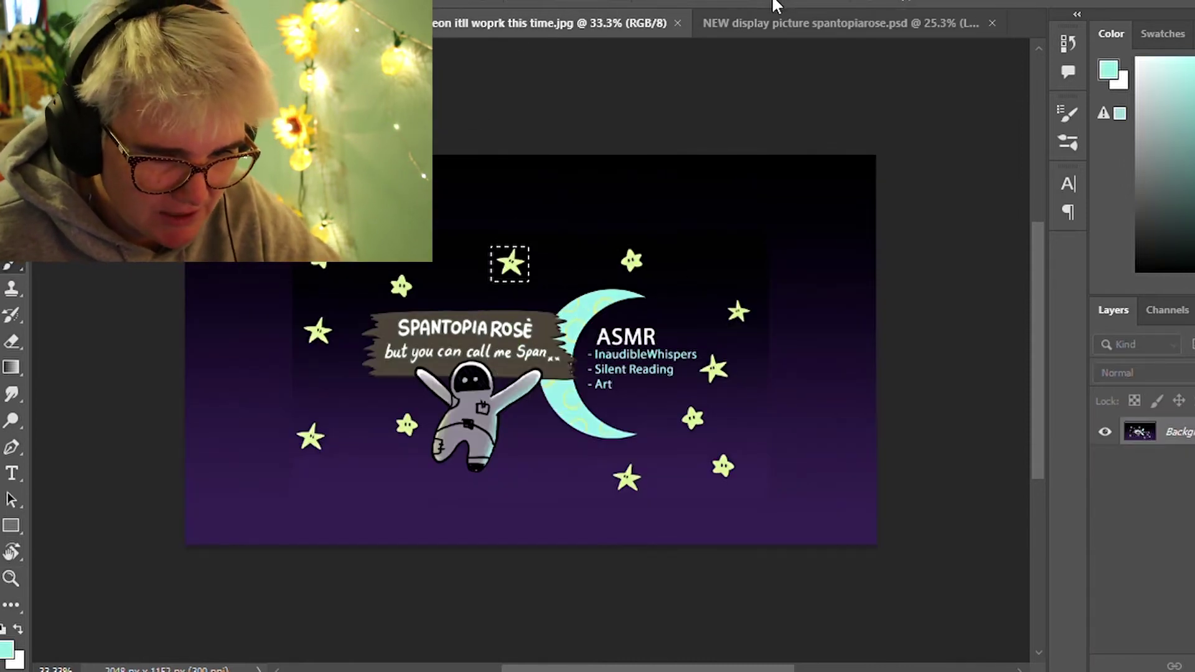
click(778, 19)
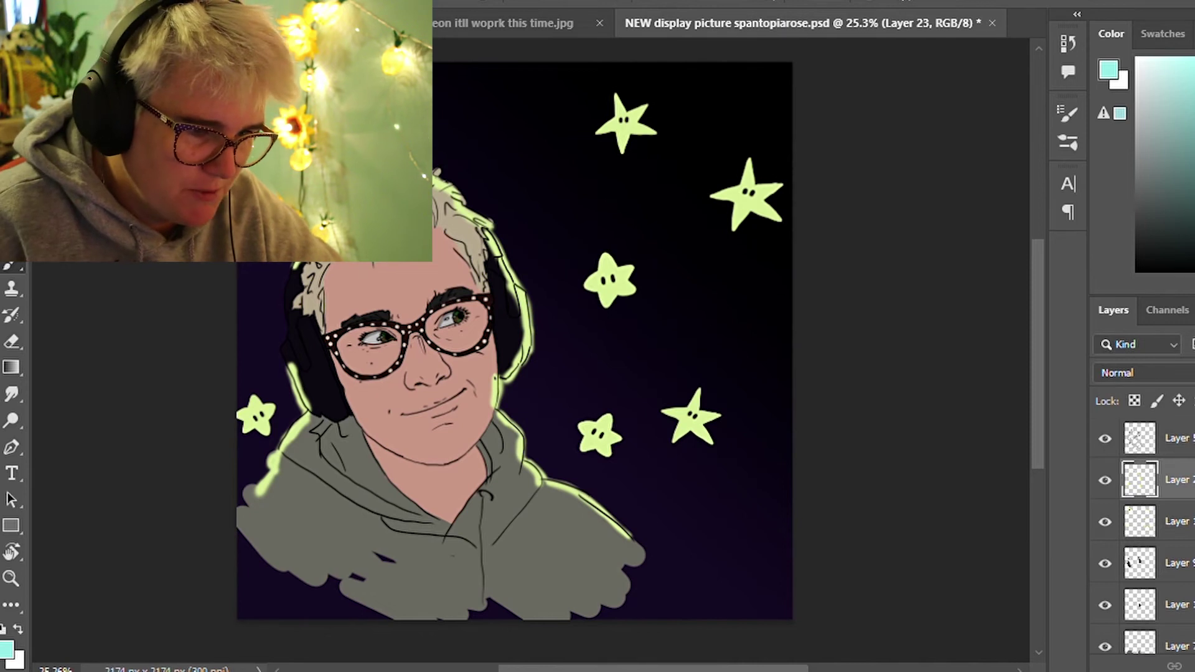
scroll(1120, 548, down, 3)
click(1105, 553)
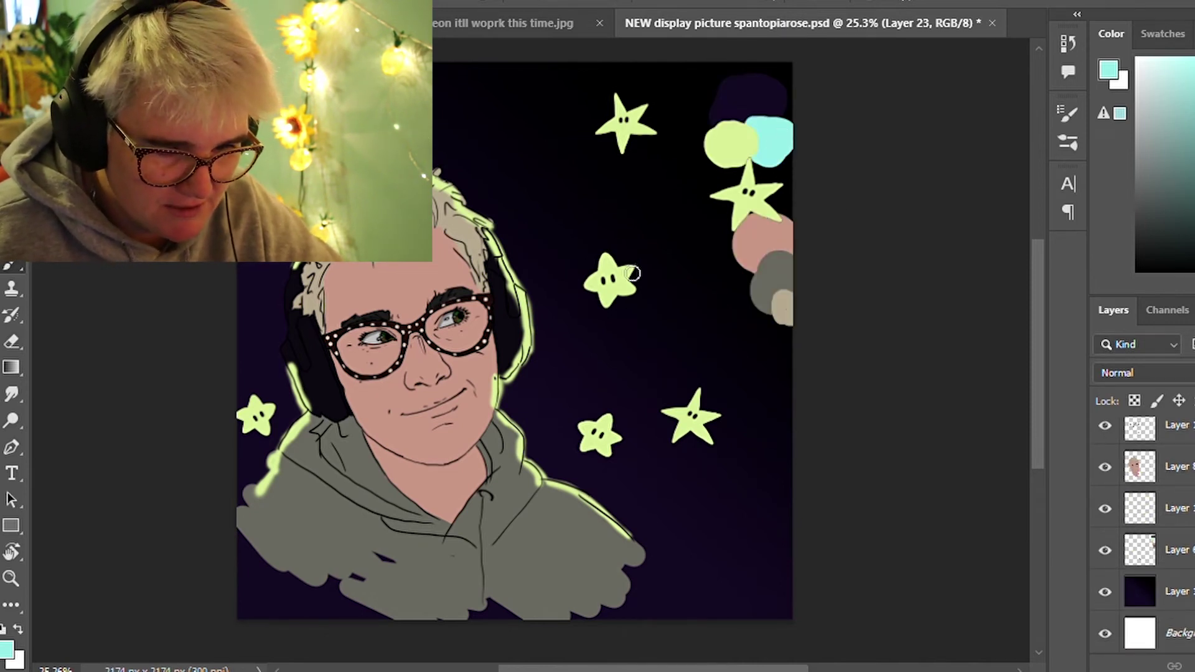
key(ctrl+shift+alt+n)
Paint cyan rim light along the left cheek and right side of the face, discarding star glows
mouse_move(607, 274)
mouse_down()
mouse_move(636, 290)
mouse_move(607, 336)
mouse_up()
key(ctrl+z)
key(ctrl+z)
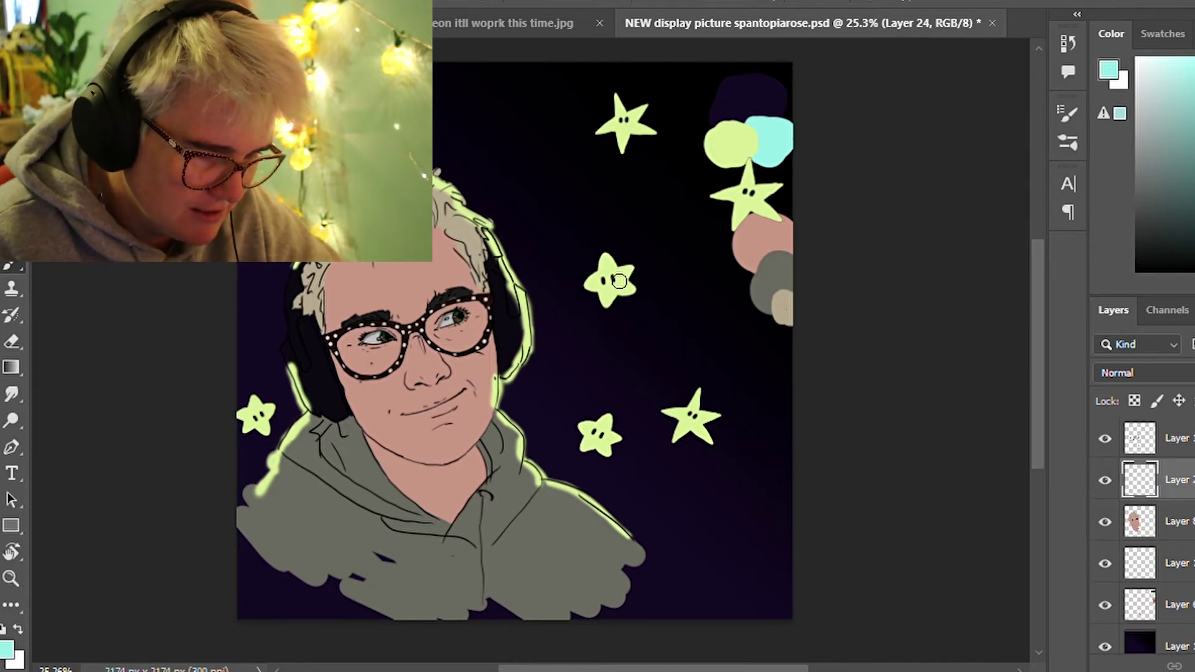
drag(635, 280, 598, 274)
drag(594, 424, 601, 451)
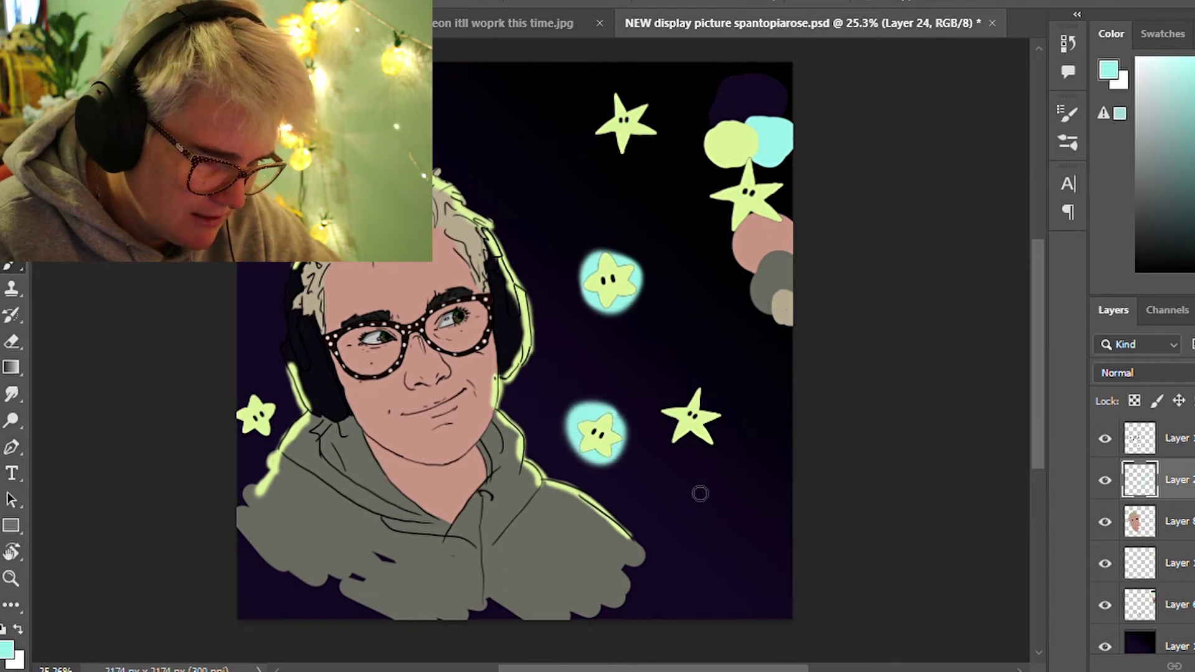
key(ctrl+z)
key(ctrl+z)
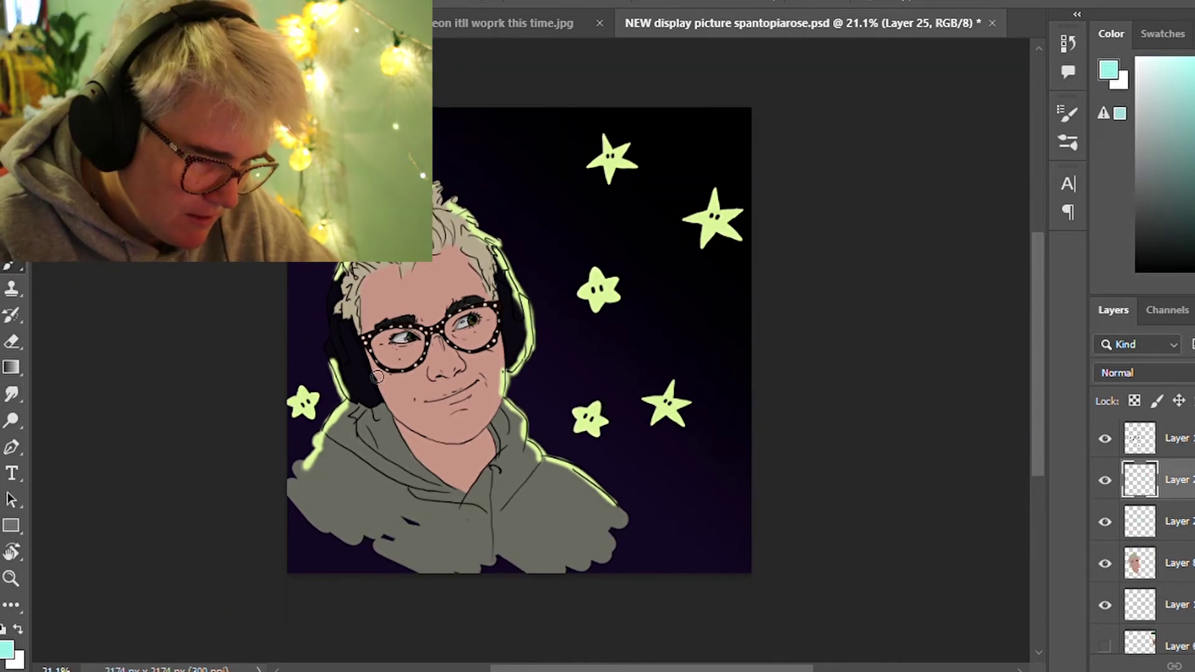
drag(378, 378, 371, 365)
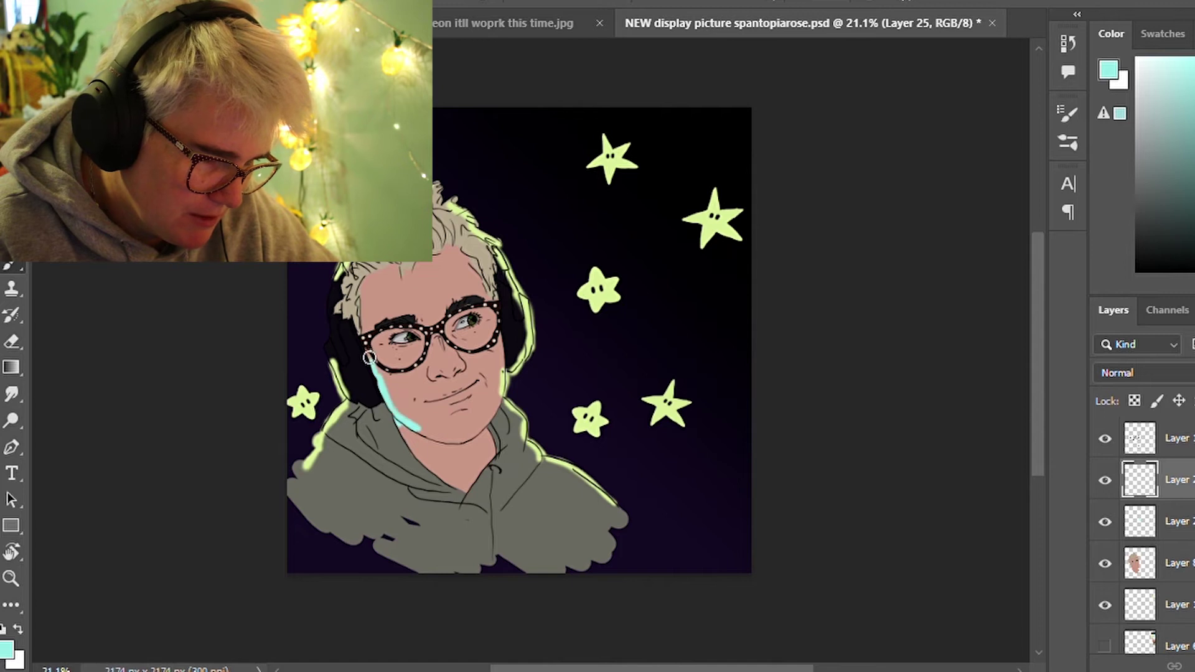
drag(493, 414, 502, 341)
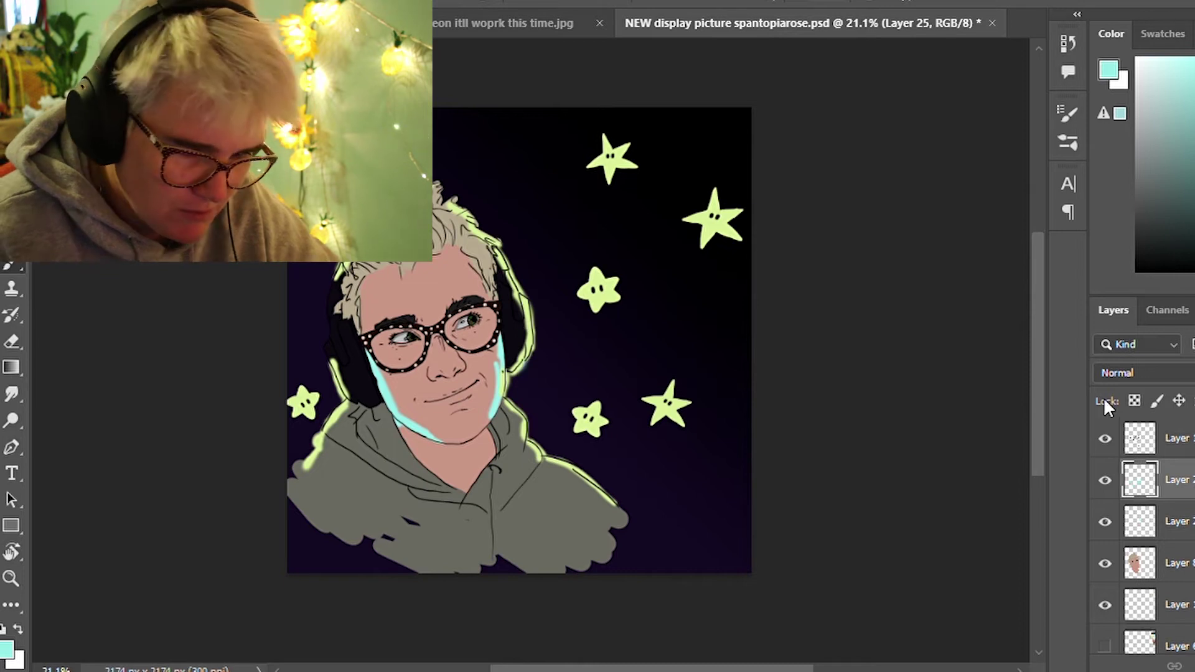
Move the cyan light layer up near the top of the stack and check its effect
scroll(1145, 529, down, 2)
scroll(1145, 529, down, 3)
scroll(1146, 529, down, 1)
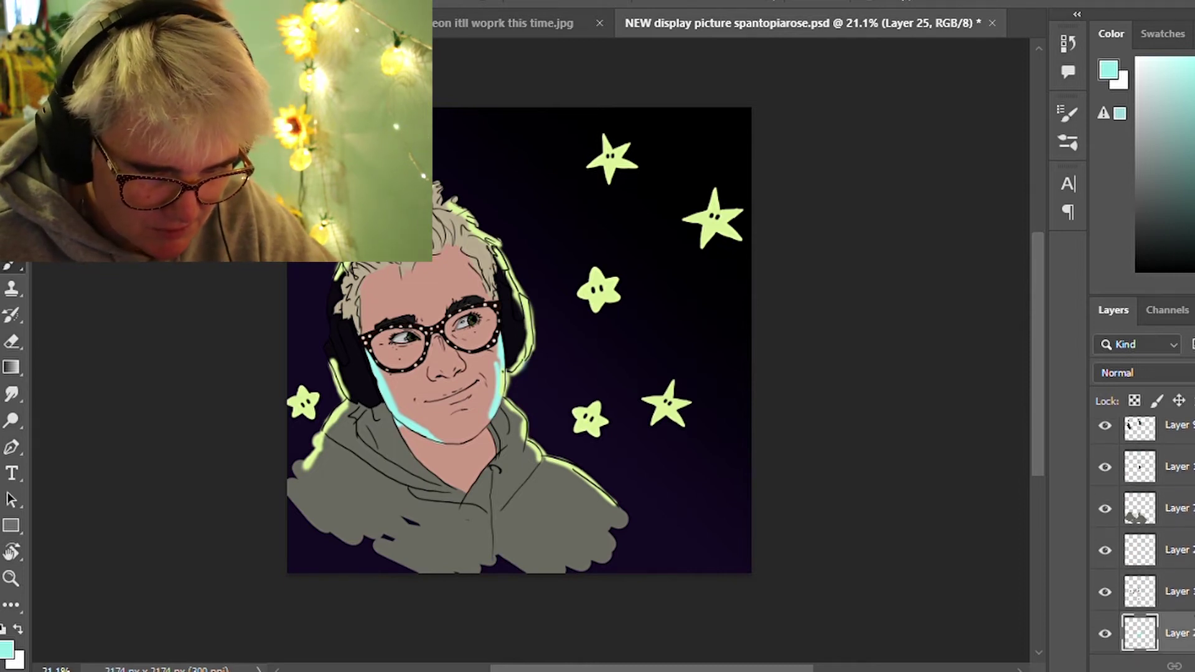
scroll(1146, 529, up, 1)
scroll(1145, 529, up, 2)
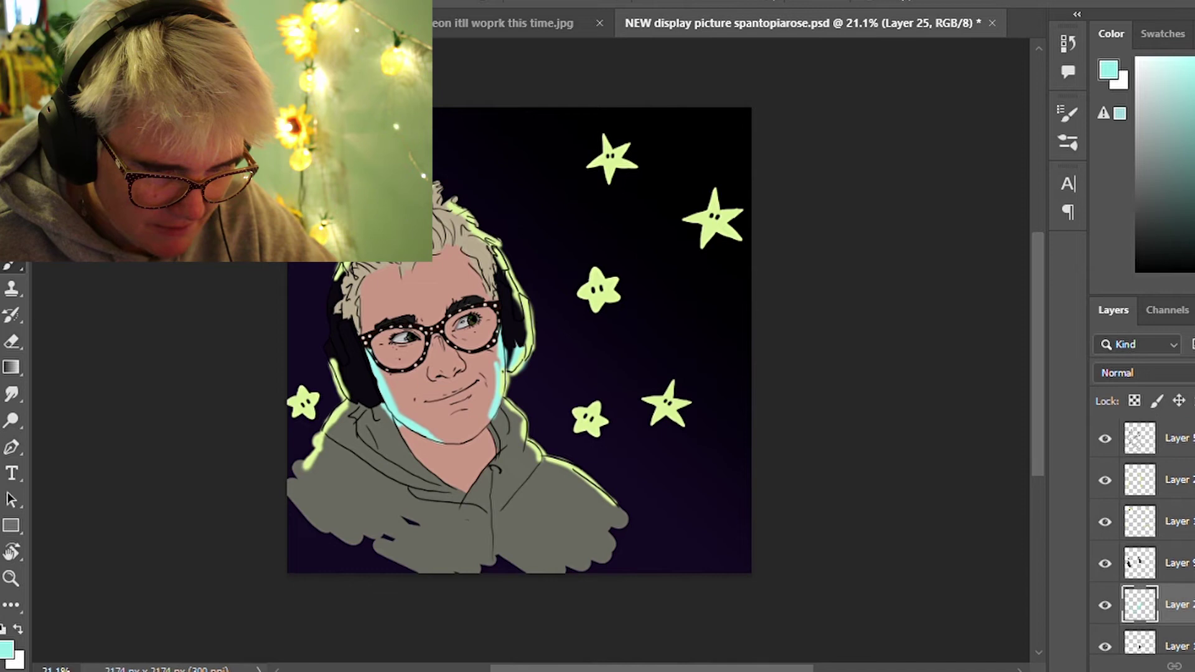
drag(1140, 604, 1139, 461)
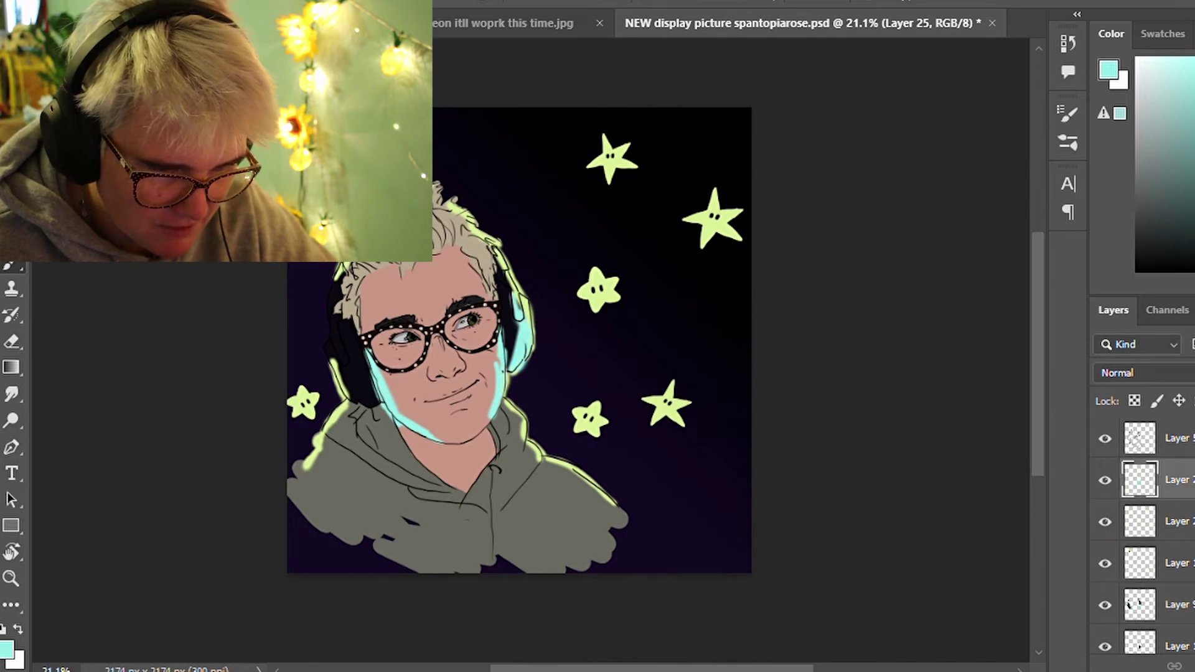
click(1105, 481)
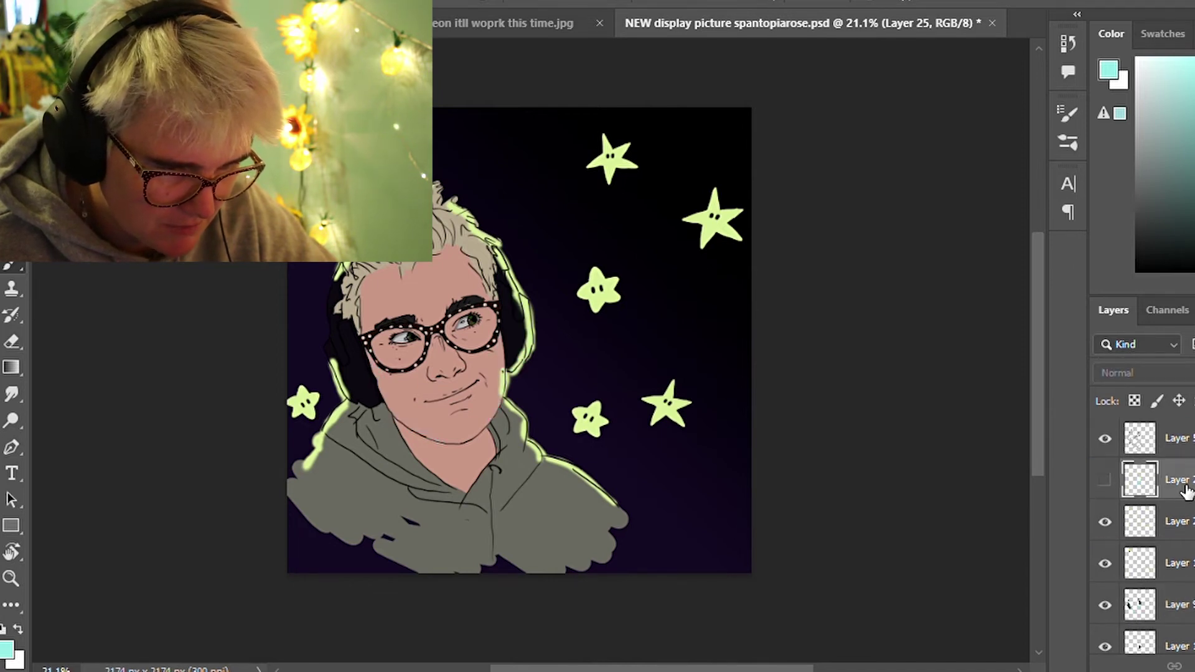
click(1106, 481)
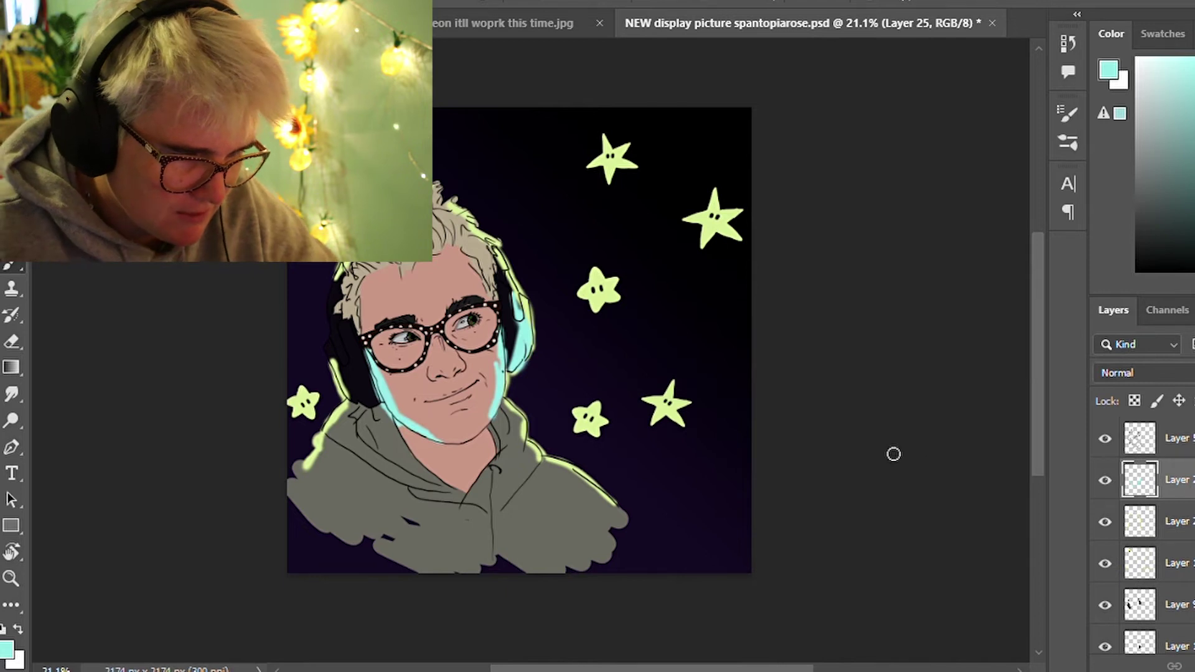
Add cyan highlights to the right headphone, right side of the hair and left shoulder
drag(501, 356, 512, 277)
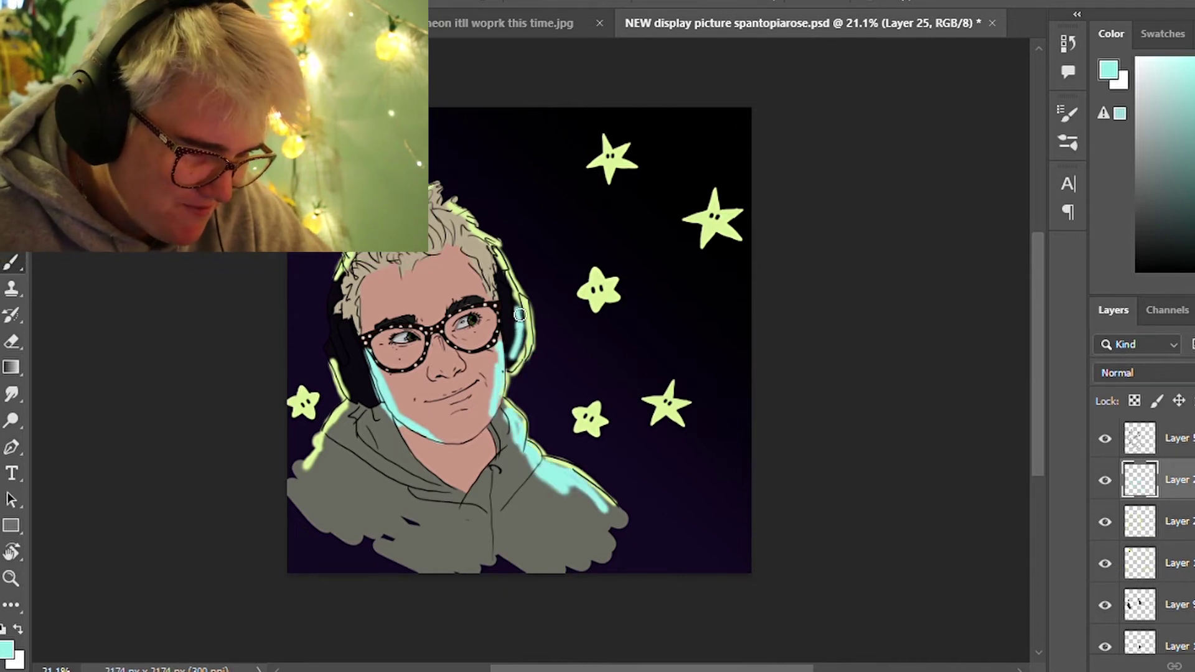
drag(446, 237, 489, 258)
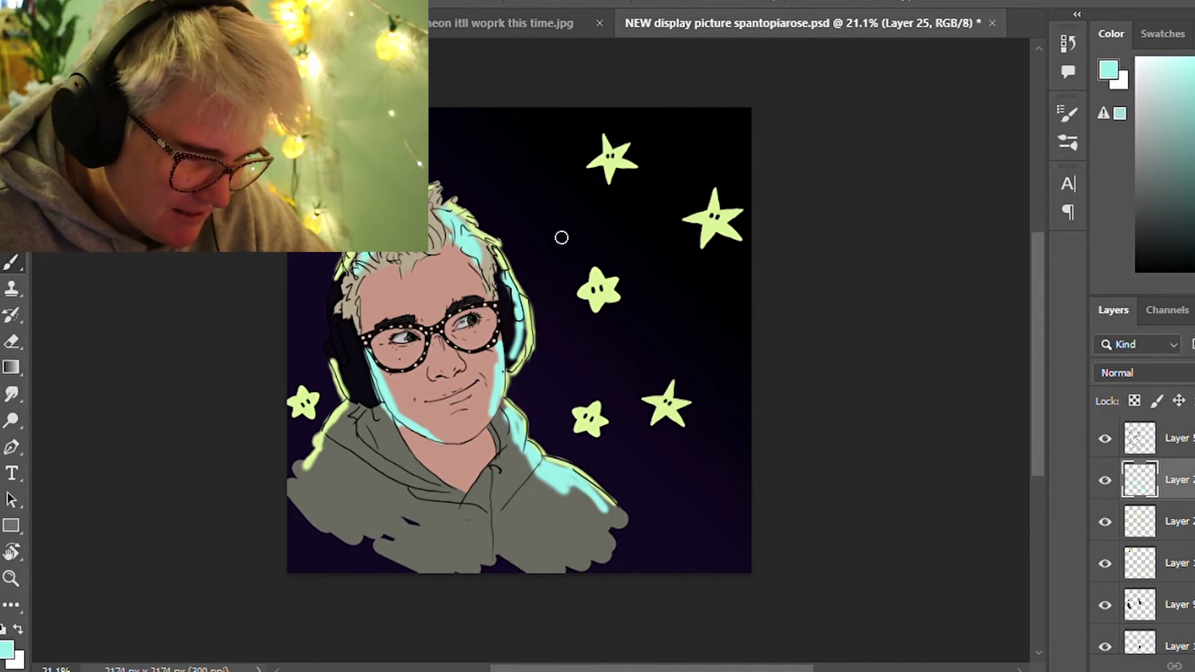
drag(387, 358, 408, 337)
key(ctrl+z)
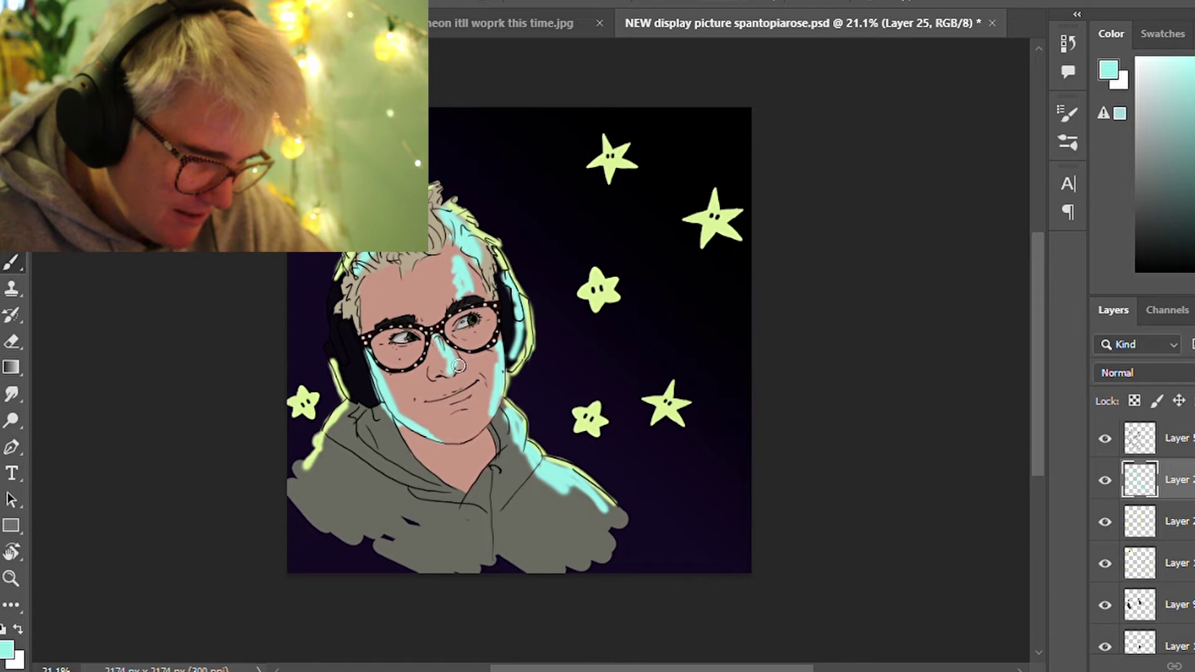
drag(321, 463, 358, 414)
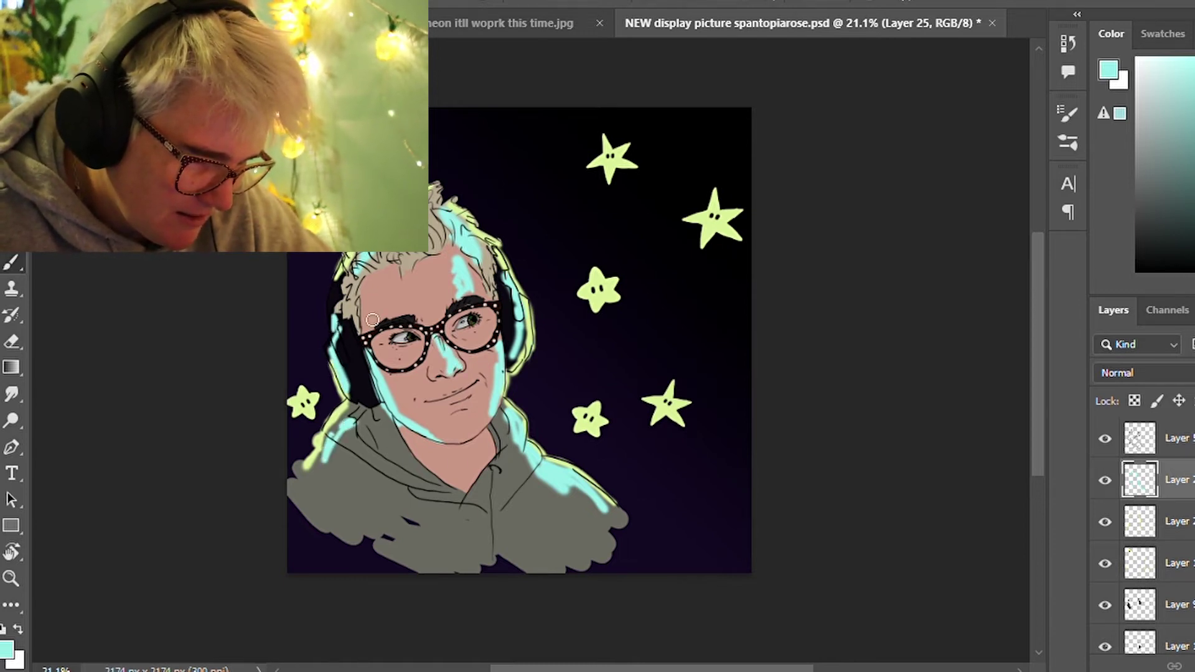
alt+click(439, 372)
Nudge the cyan nose highlight right and down, then zoom out slightly from the face
key(z)
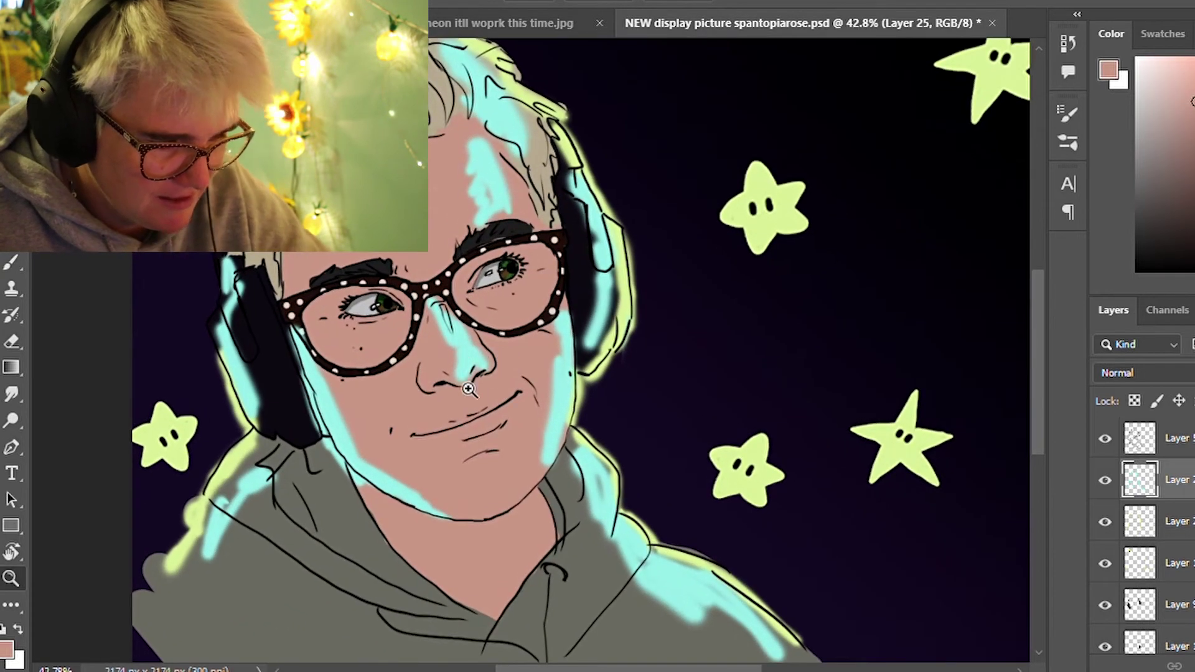
key(b)
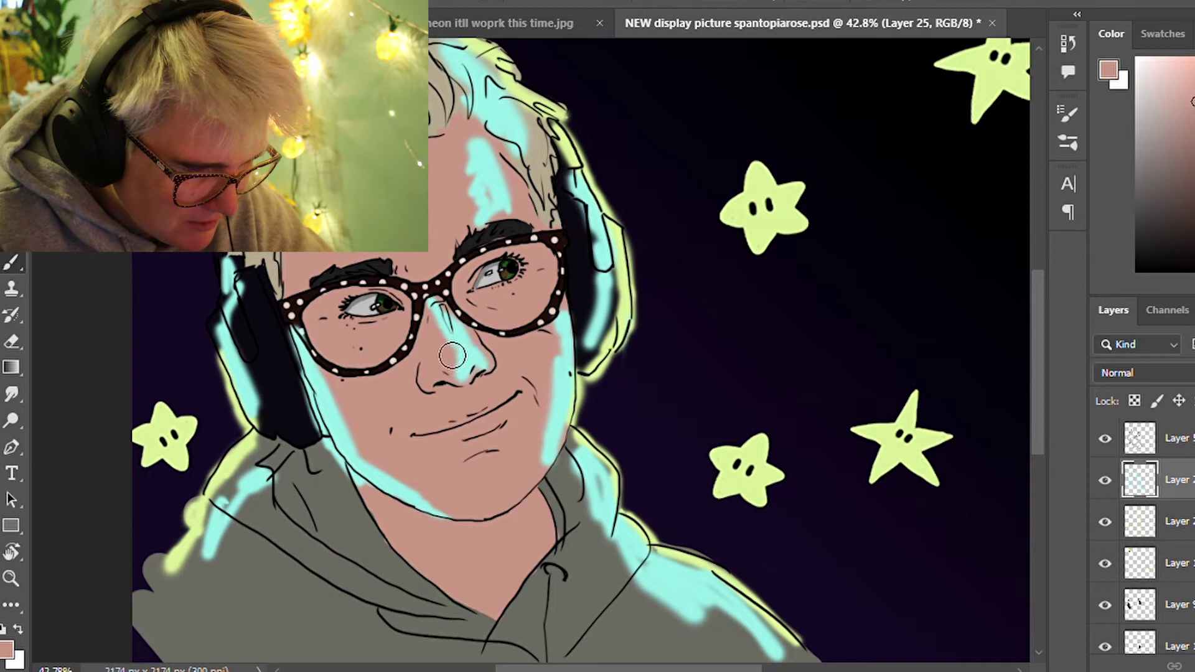
key(v)
drag(471, 355, 486, 364)
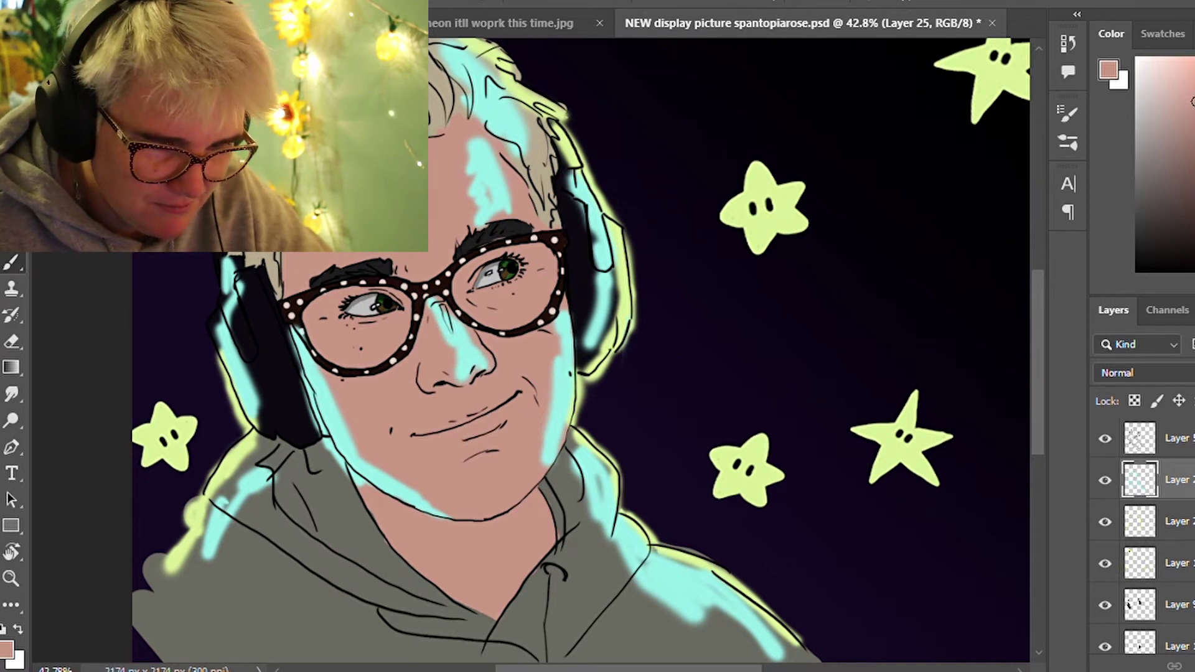
key(z)
mouse_move(591, 281)
mouse_down()
mouse_move(615, 281)
mouse_move(457, 336)
mouse_up()
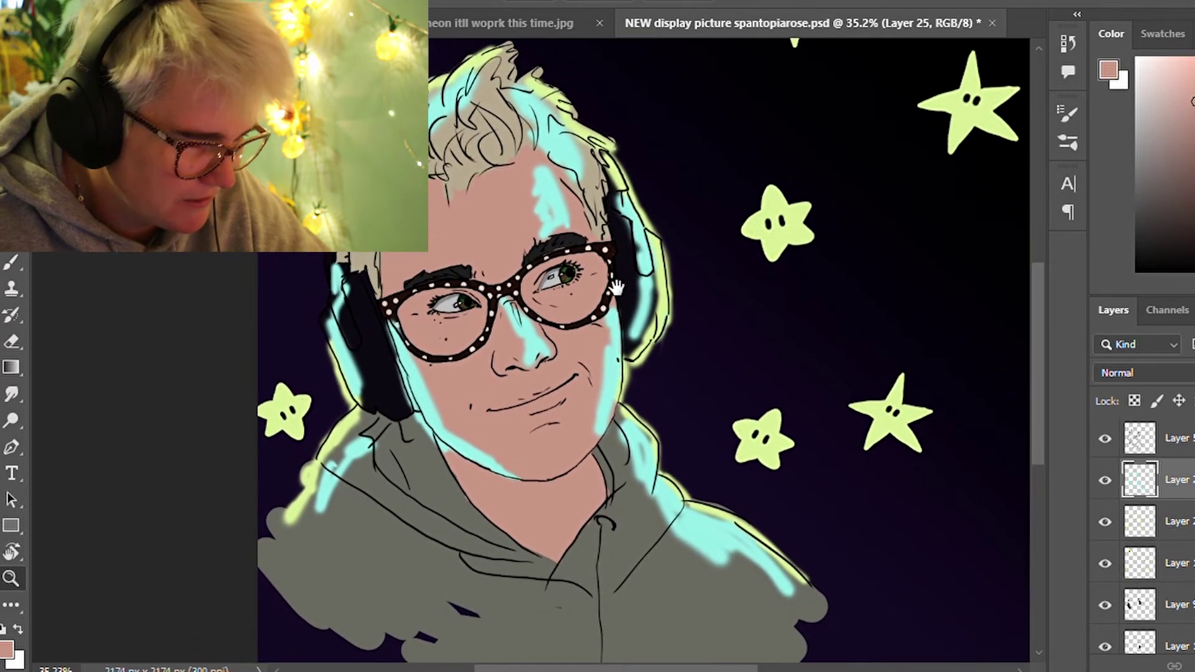
key(b)
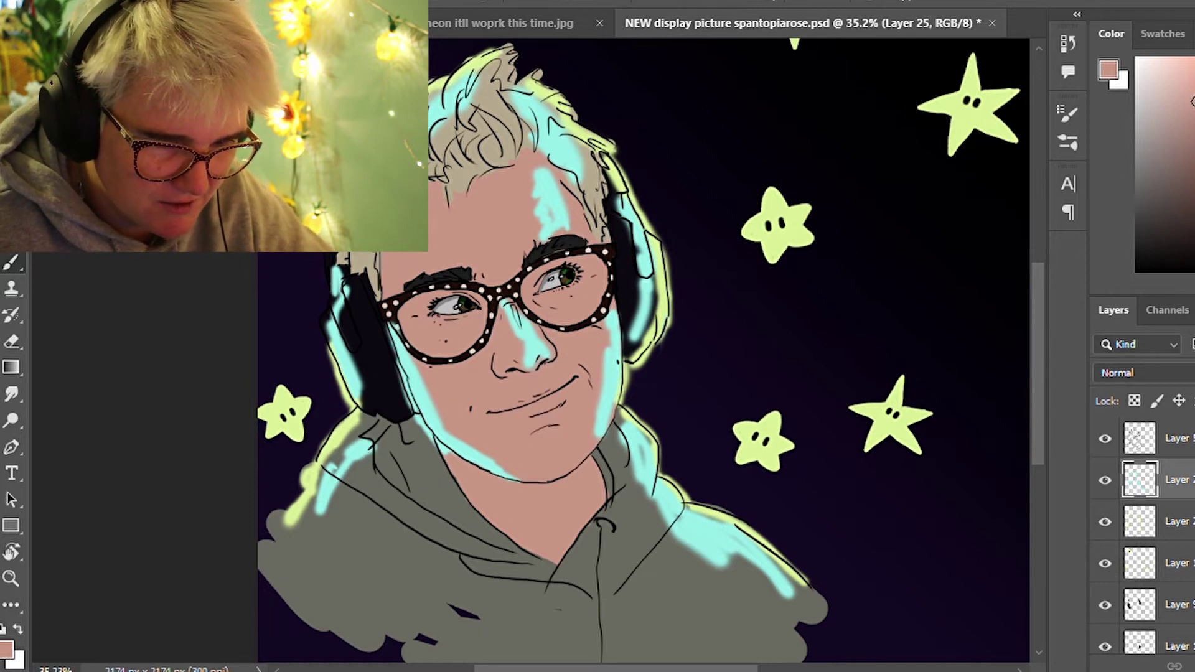
Pick a darker brownish red and shade the forehead and under the right eye
click(1186, 112)
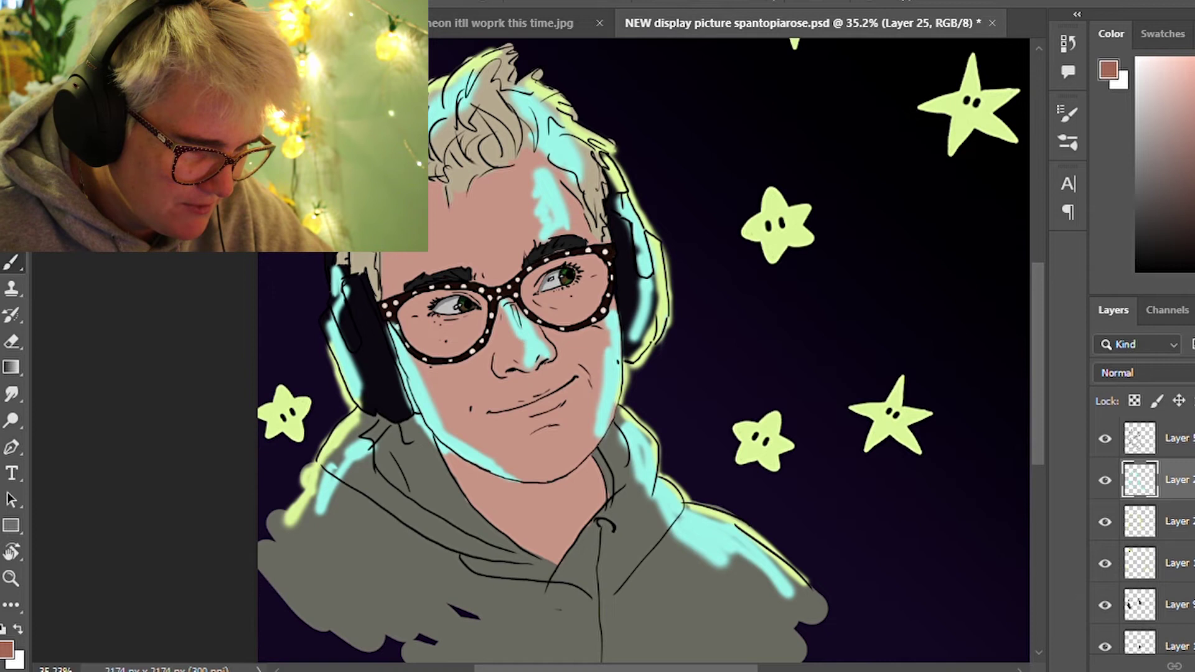
drag(385, 274, 431, 263)
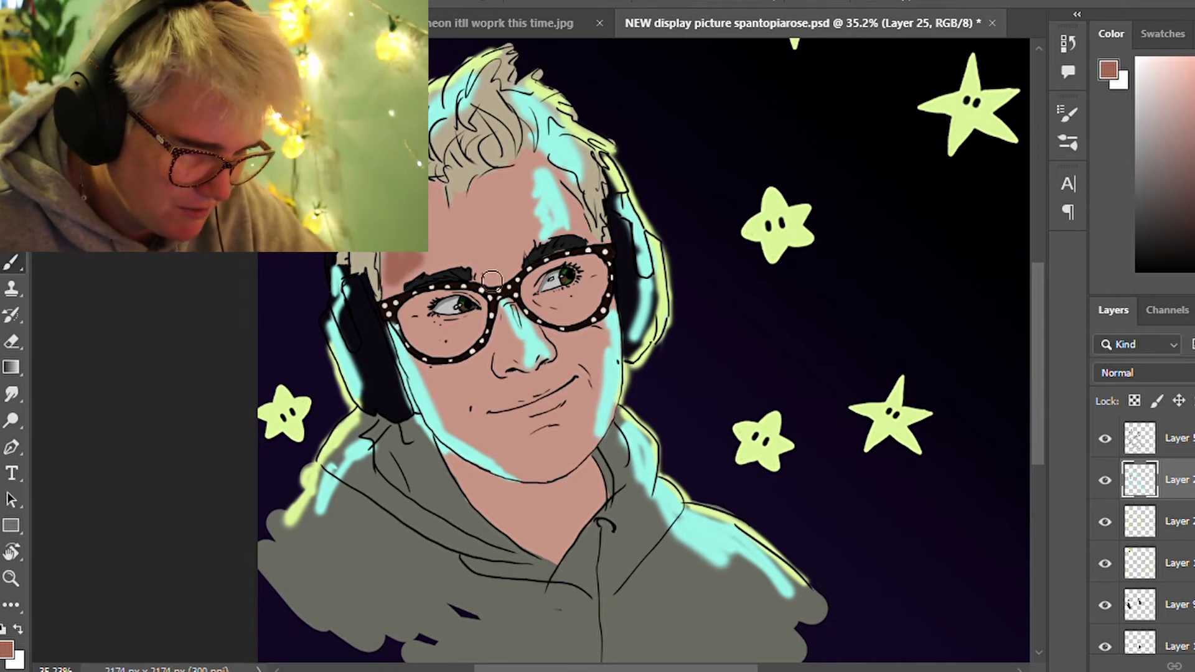
drag(572, 195, 582, 227)
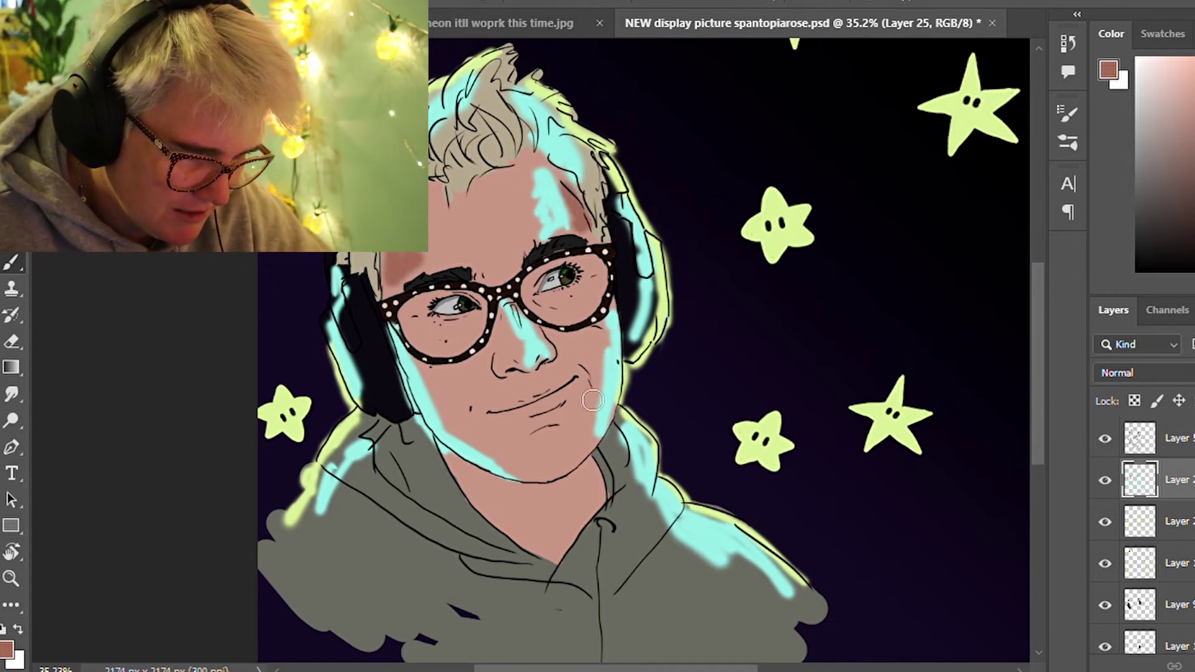
Brush reddish-brown shading under both eyes, around the nose tip, upper lip and mouth corner, then sample light skin pink
mouse_move(545, 308)
mouse_down()
mouse_move(593, 284)
mouse_move(540, 305)
mouse_up()
drag(475, 324, 416, 329)
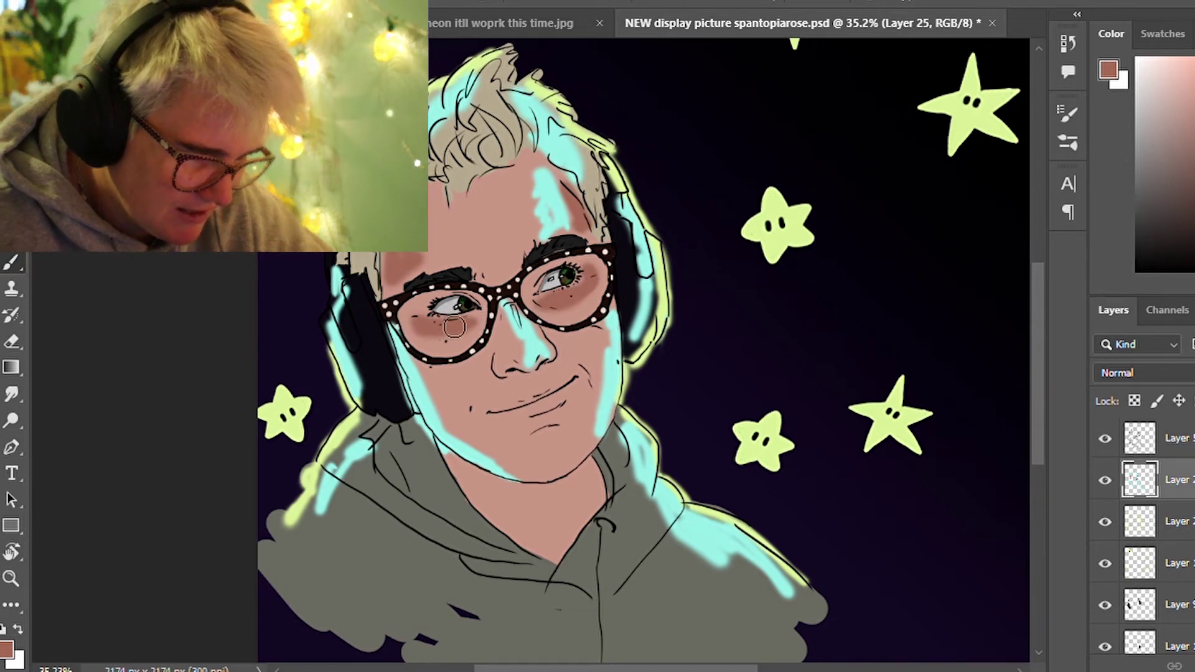
drag(419, 327, 426, 315)
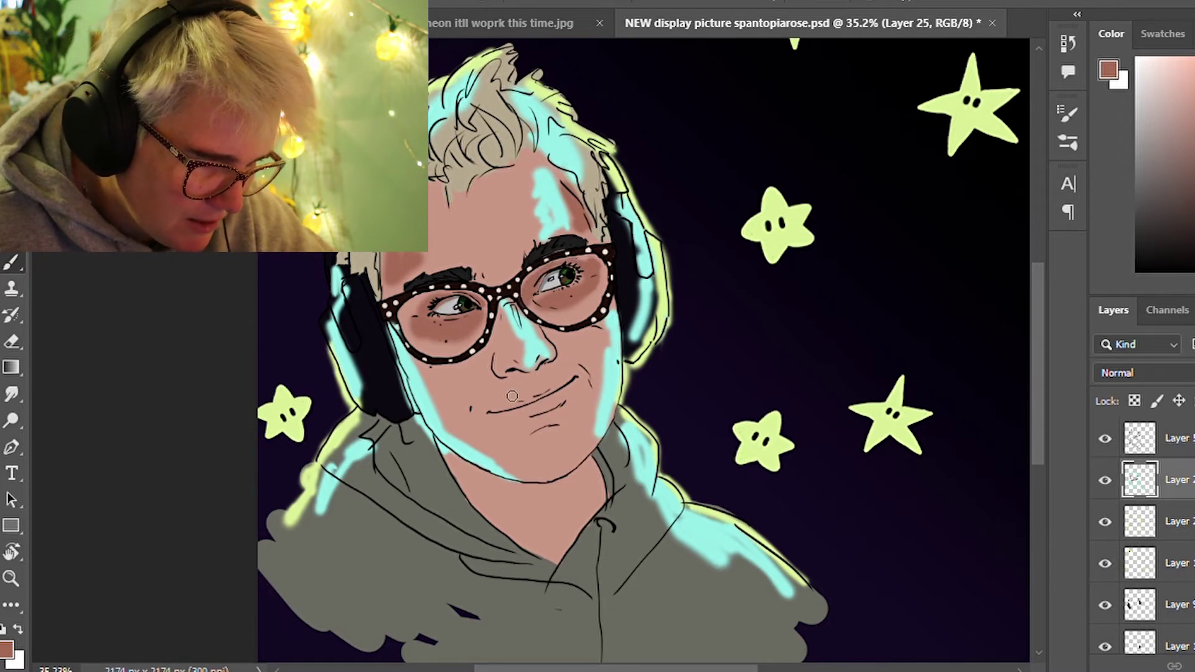
drag(545, 370, 517, 363)
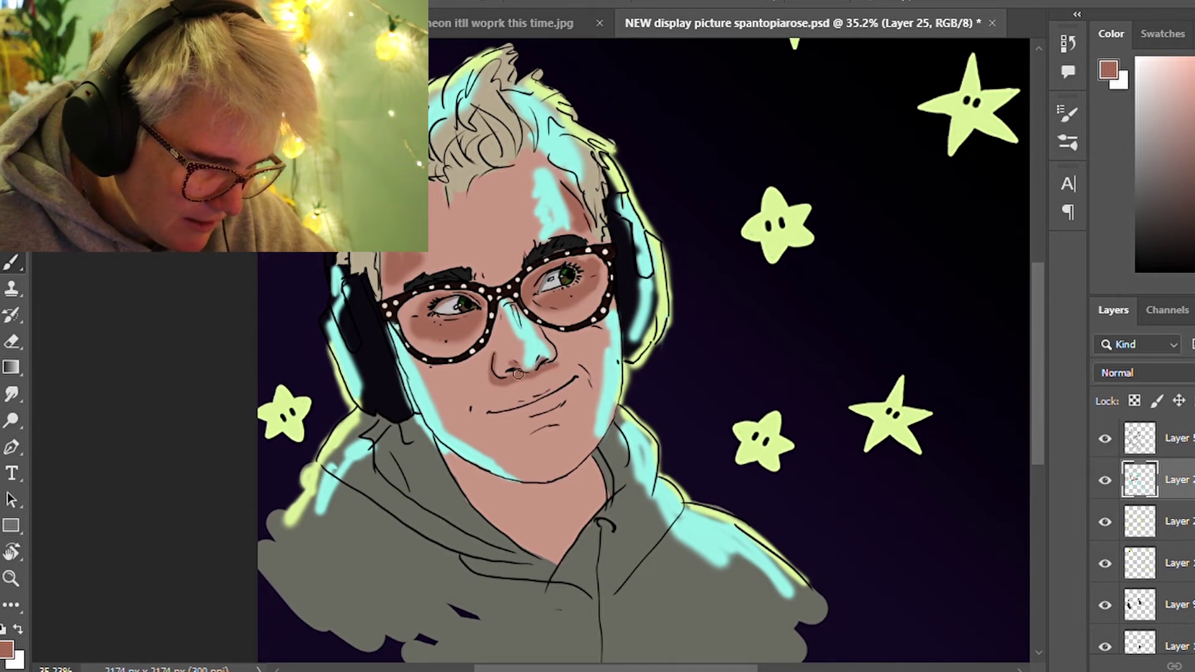
mouse_move(531, 381)
mouse_down()
mouse_move(542, 389)
mouse_move(528, 402)
mouse_up()
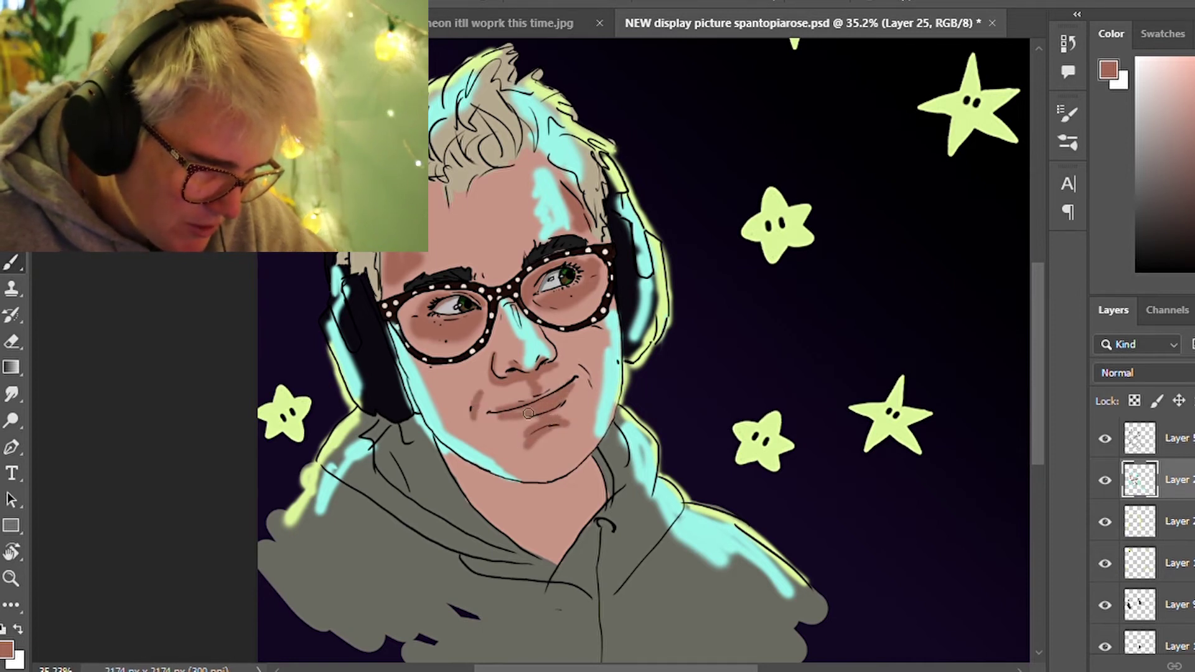
drag(474, 391, 478, 403)
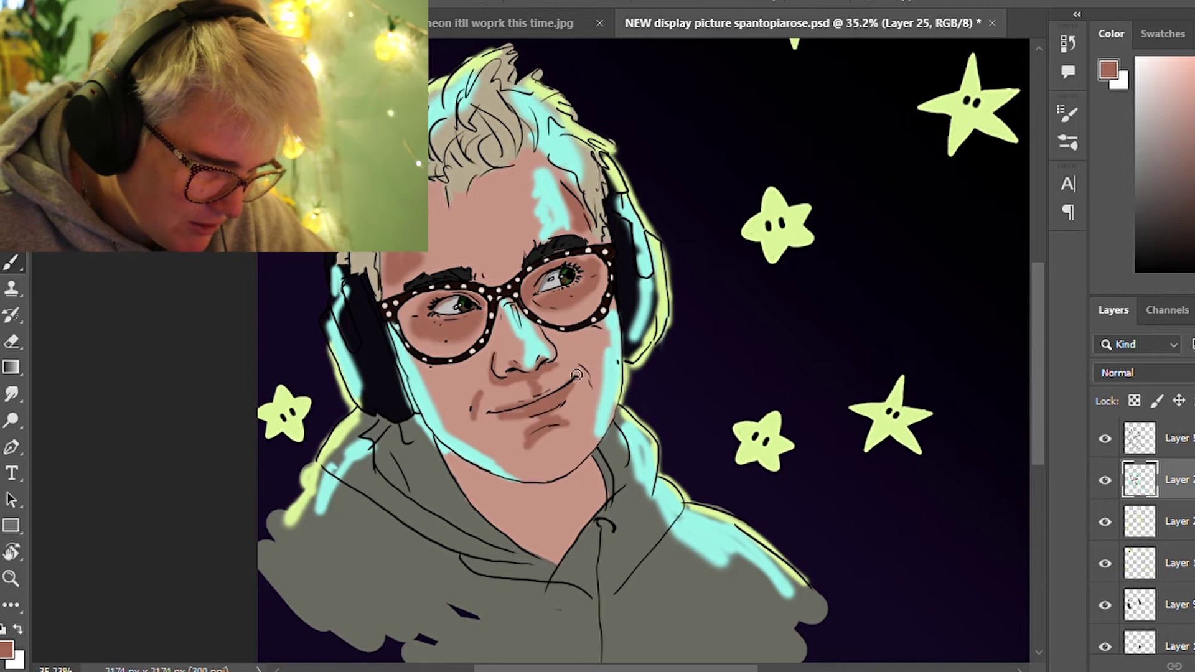
alt+click(462, 387)
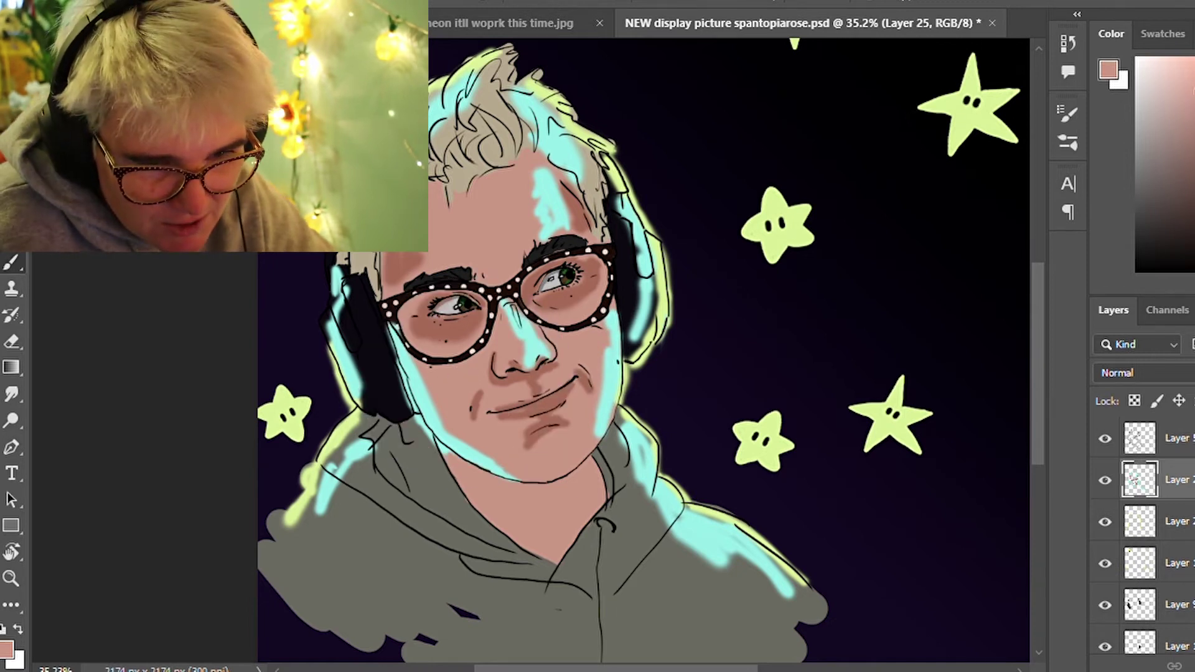
alt+click(569, 361)
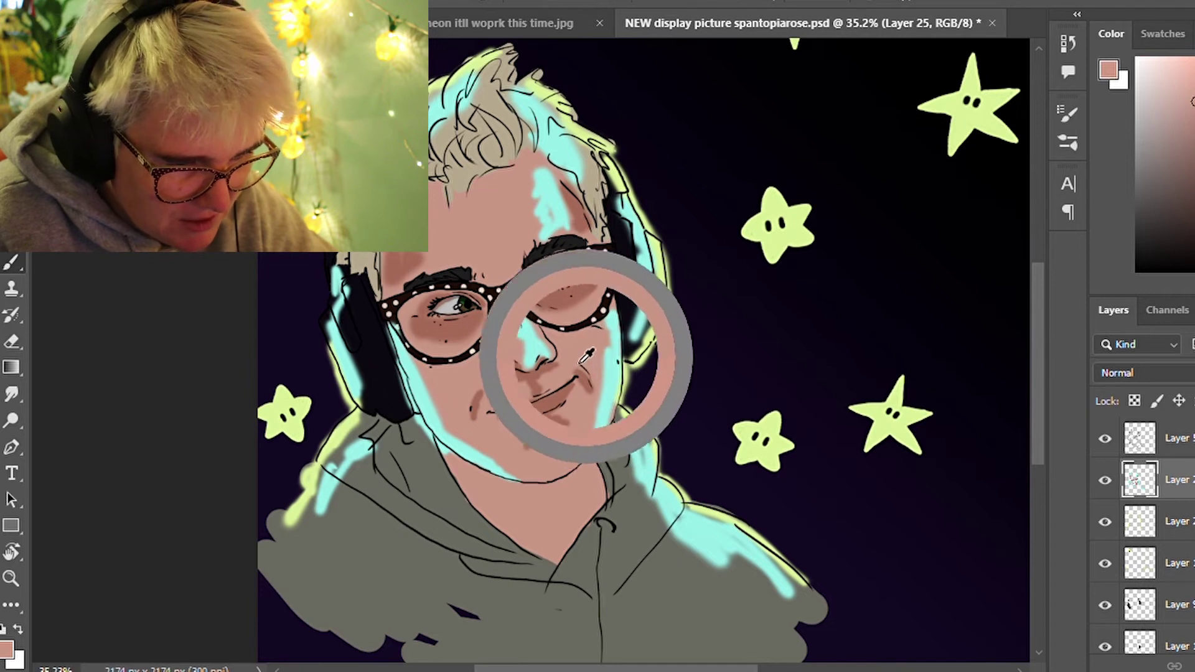
Lighten the pink and paint highlights across the forehead, the lower right lens area and the left cheek
click(1173, 87)
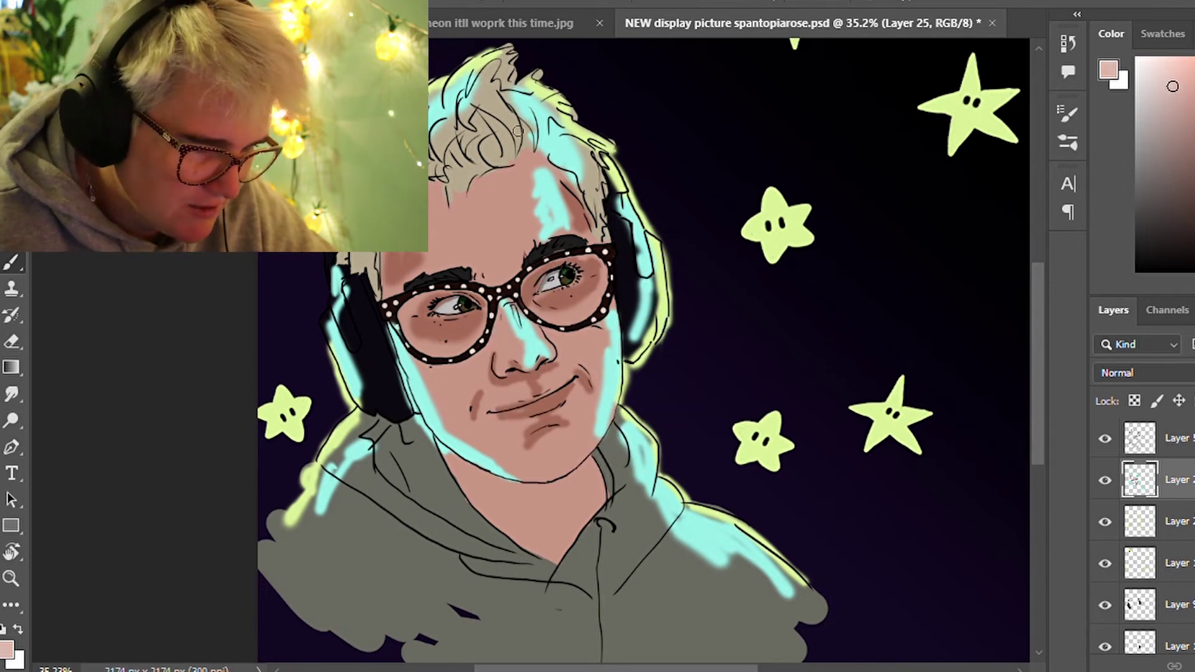
drag(562, 205, 547, 179)
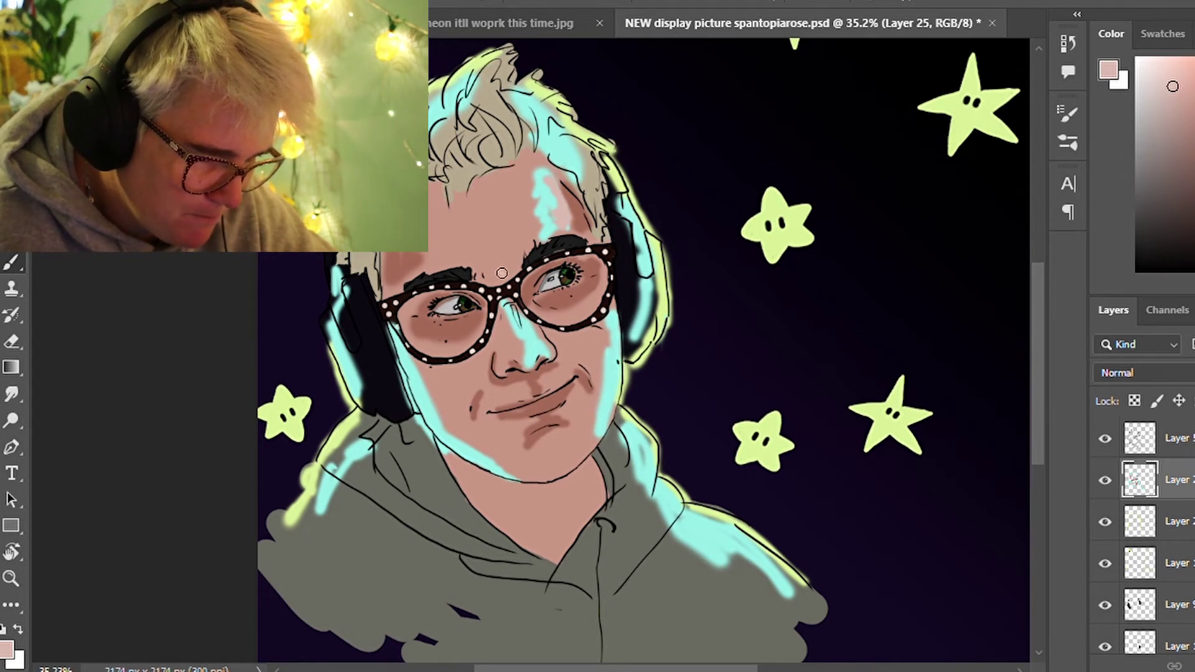
mouse_move(479, 205)
mouse_down()
mouse_move(501, 256)
mouse_move(498, 174)
mouse_move(504, 239)
mouse_up()
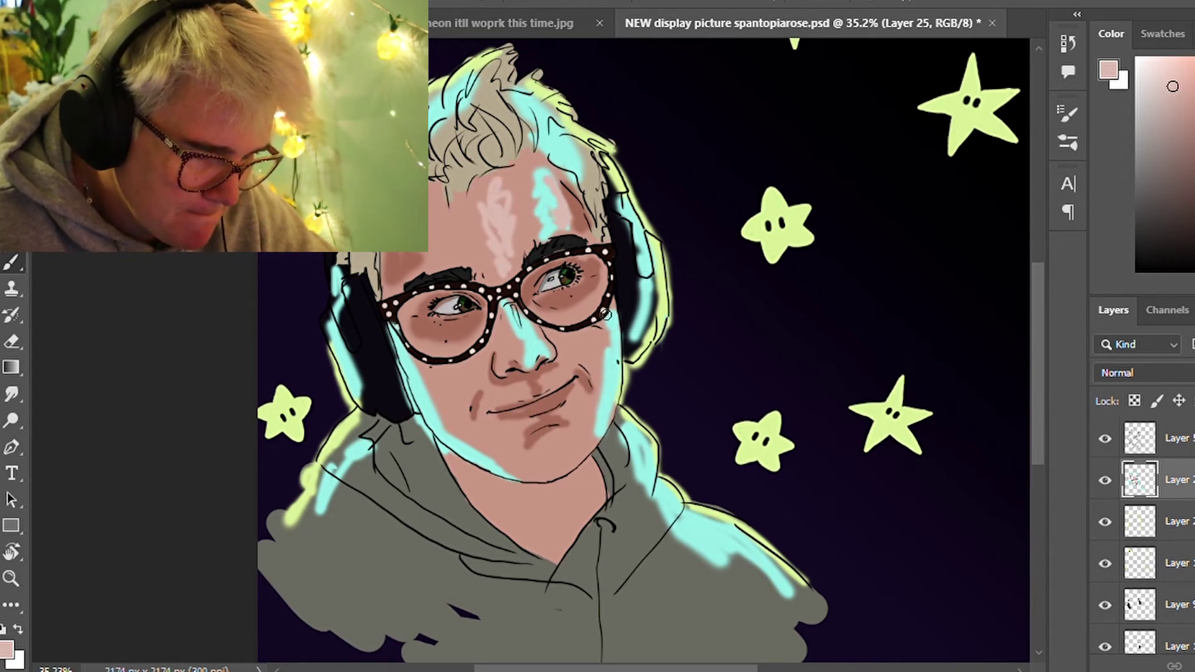
mouse_move(547, 306)
mouse_down()
mouse_move(574, 316)
mouse_move(554, 361)
mouse_up()
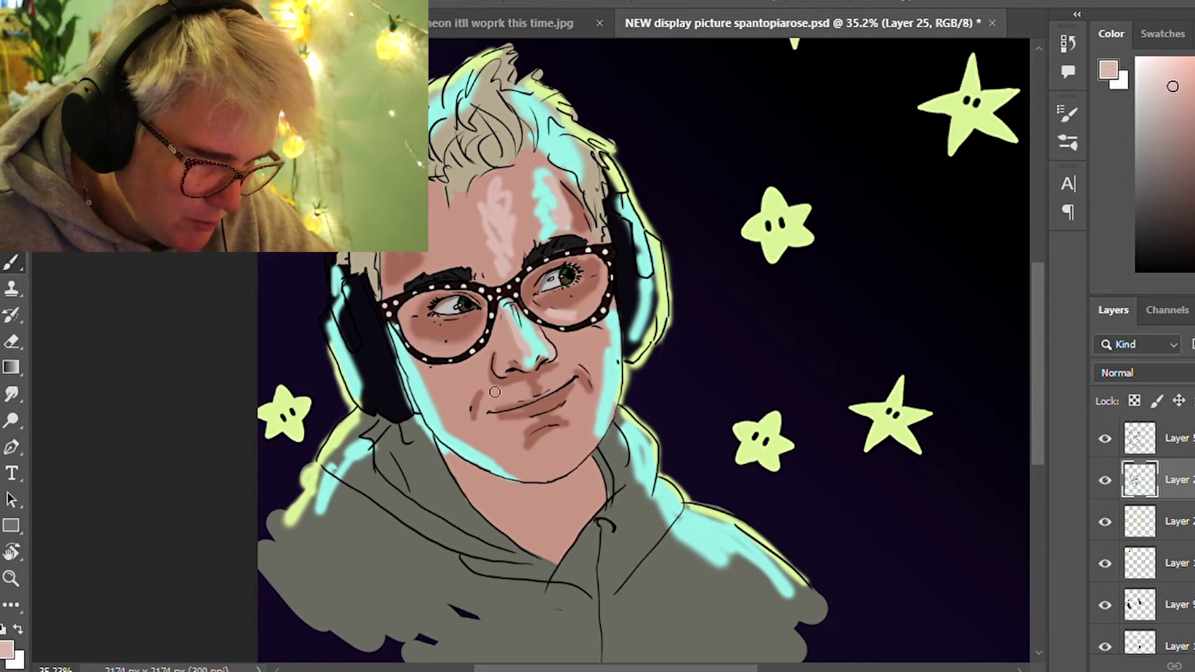
drag(459, 385, 440, 376)
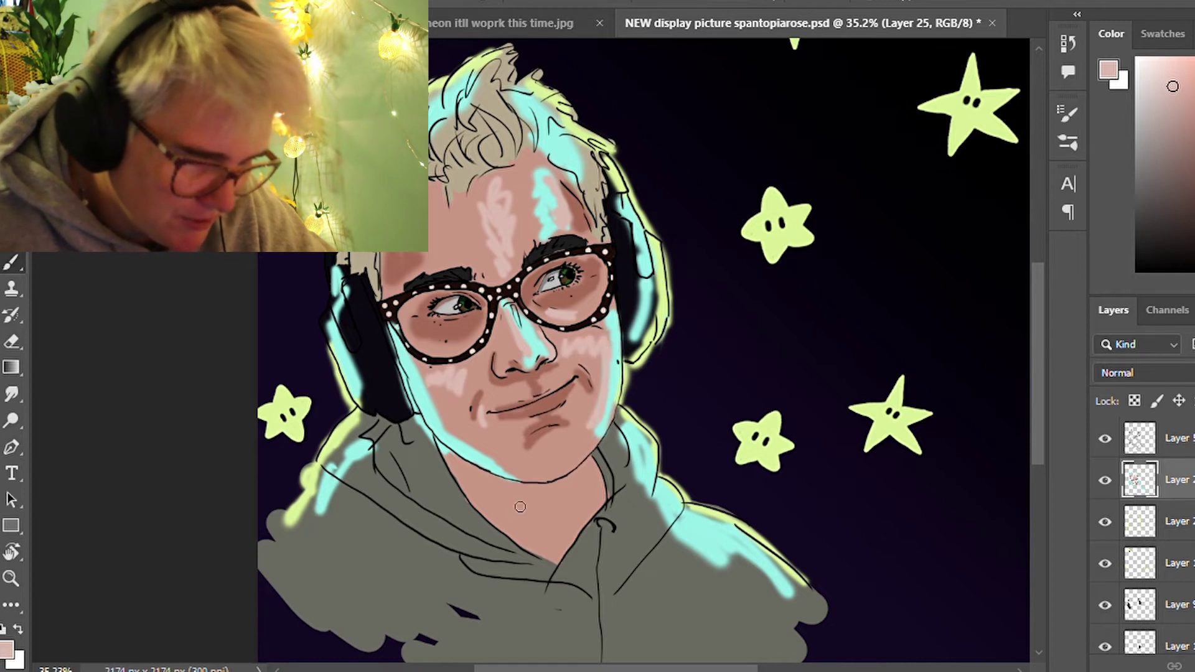
Shade from the jaw down the neck in sampled reddish-brown, then add pink highlights to the chin and neck
alt+click(414, 241)
drag(435, 443, 474, 491)
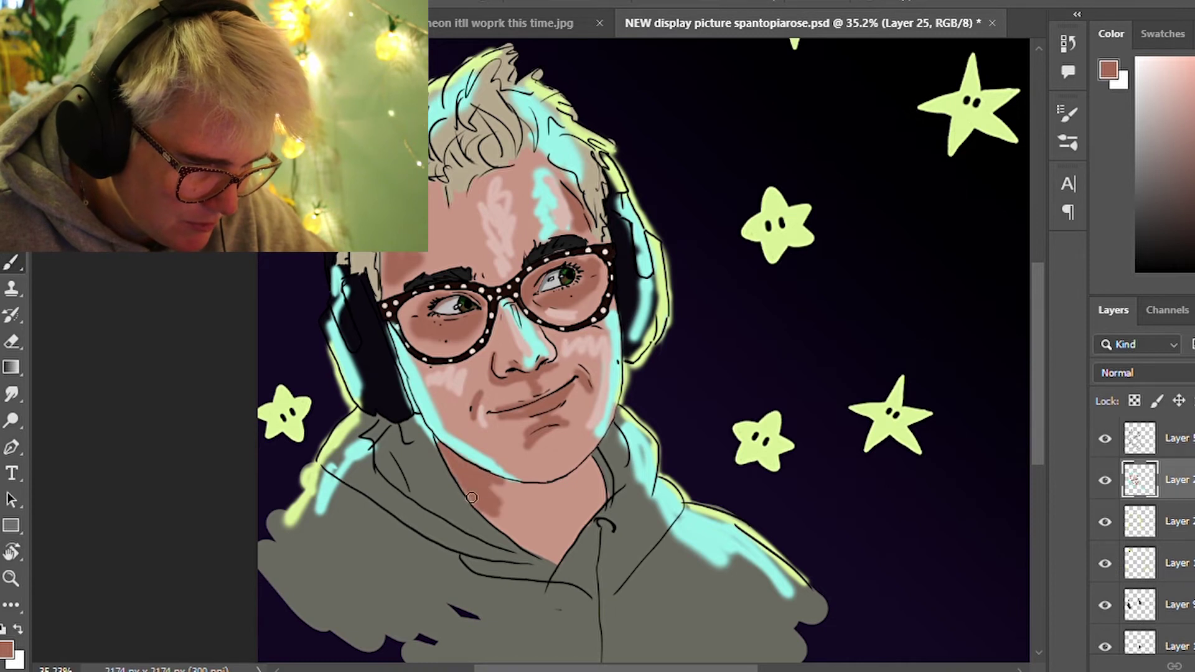
drag(579, 472, 579, 507)
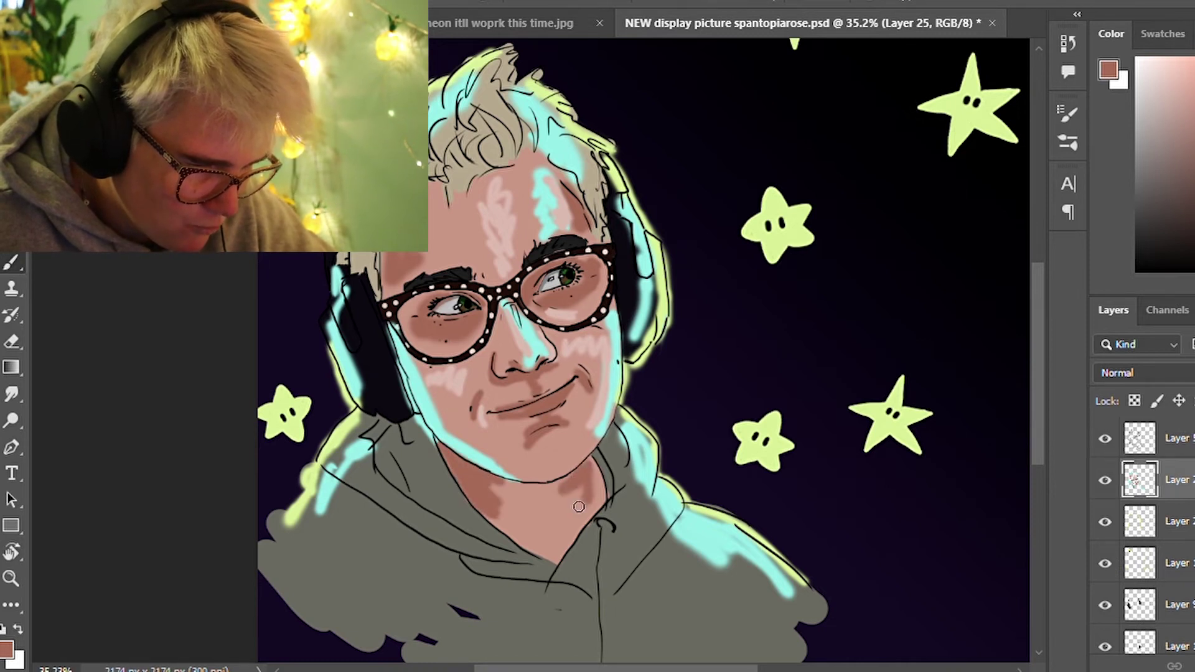
alt+click(464, 372)
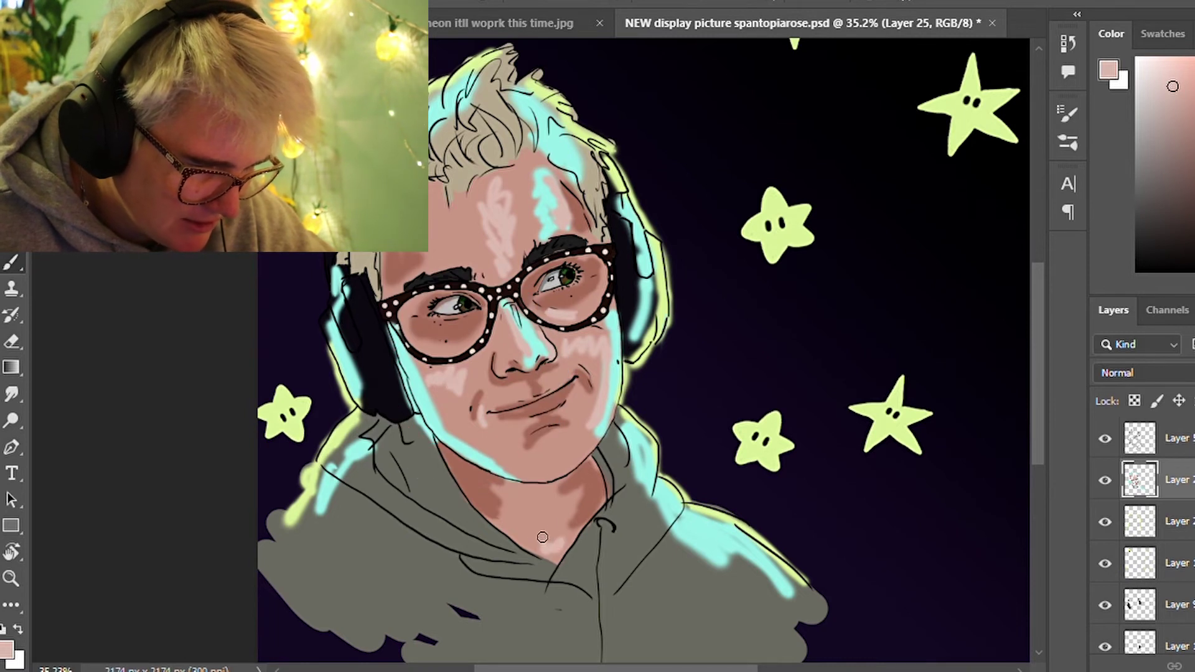
drag(545, 480, 576, 445)
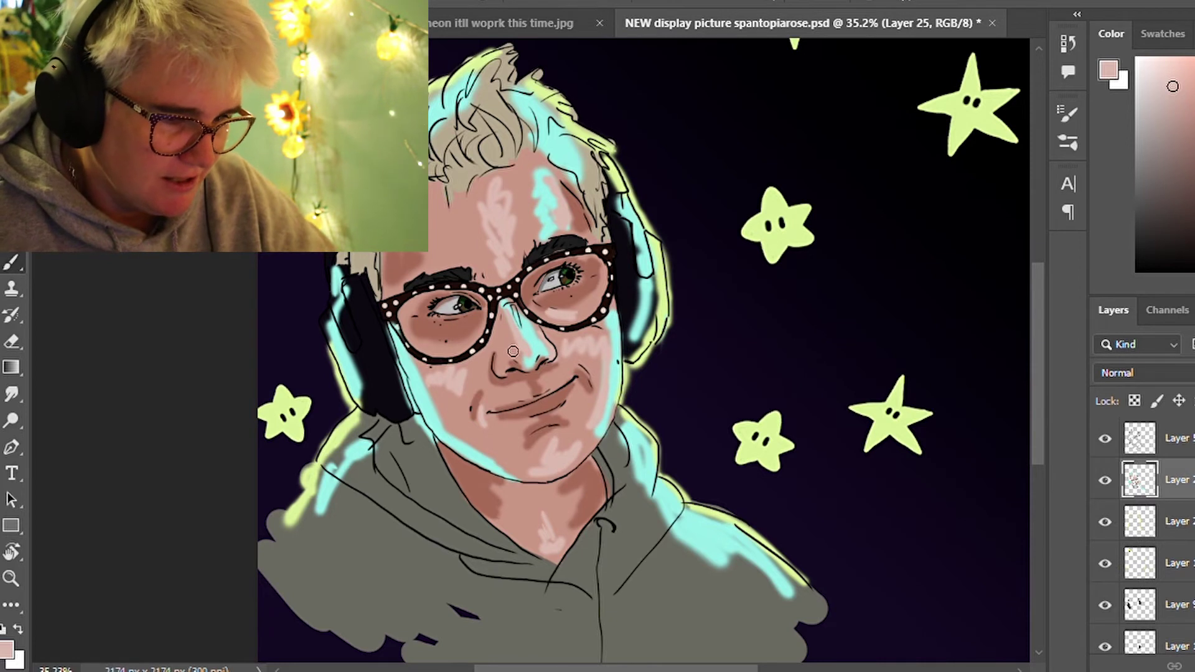
Paint a slightly lighter grey over the hoodie's left side and along its centre line
alt+click(423, 504)
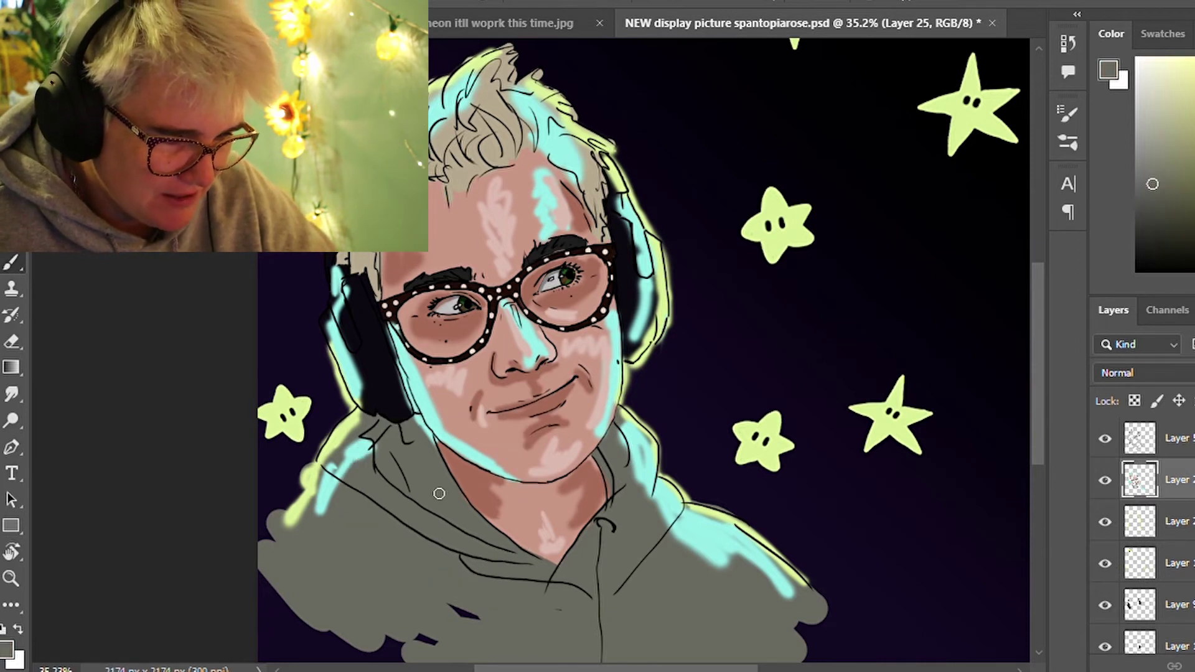
click(1139, 171)
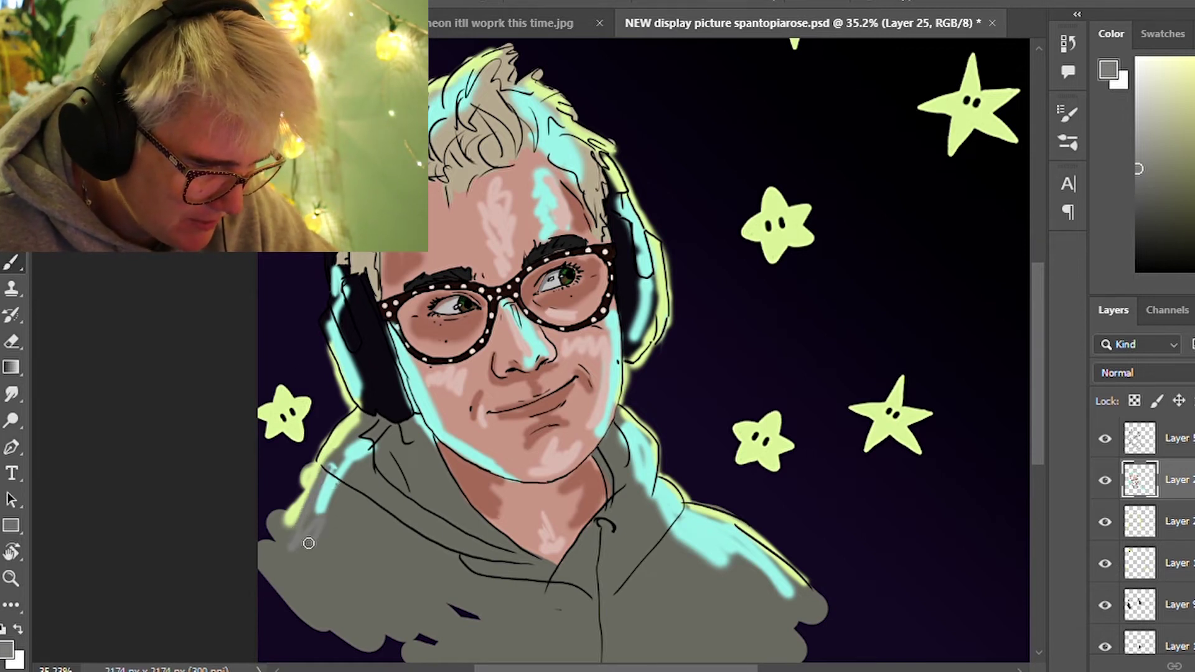
mouse_move(299, 590)
mouse_down()
mouse_move(315, 542)
mouse_move(351, 551)
mouse_up()
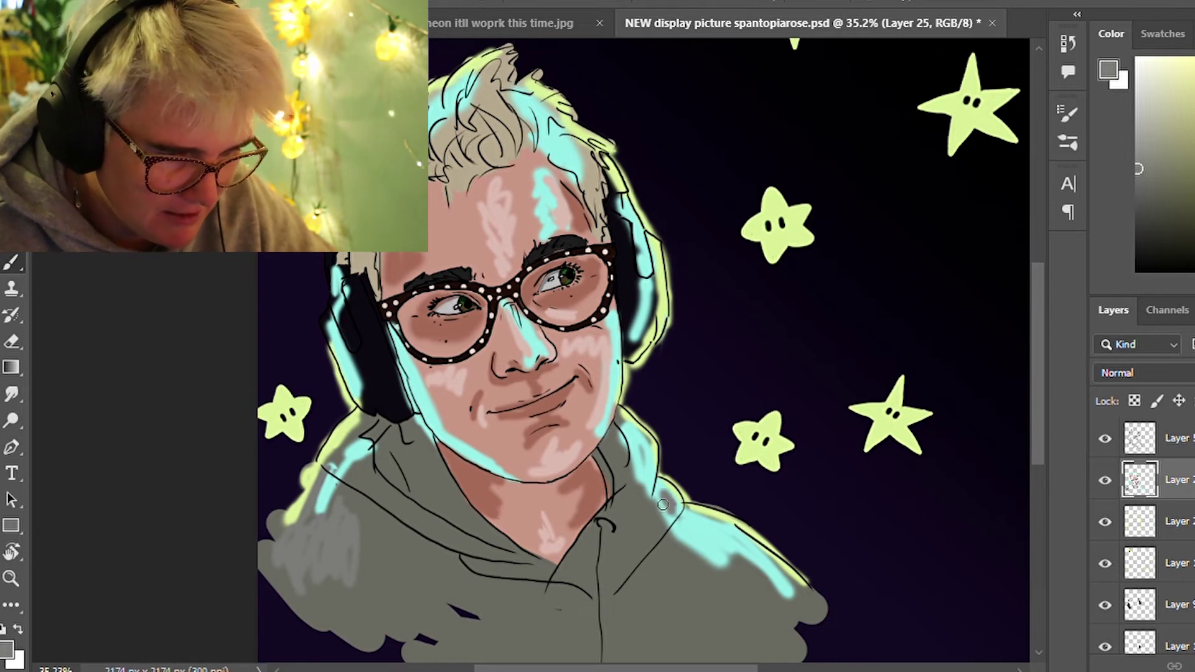
drag(660, 510, 617, 561)
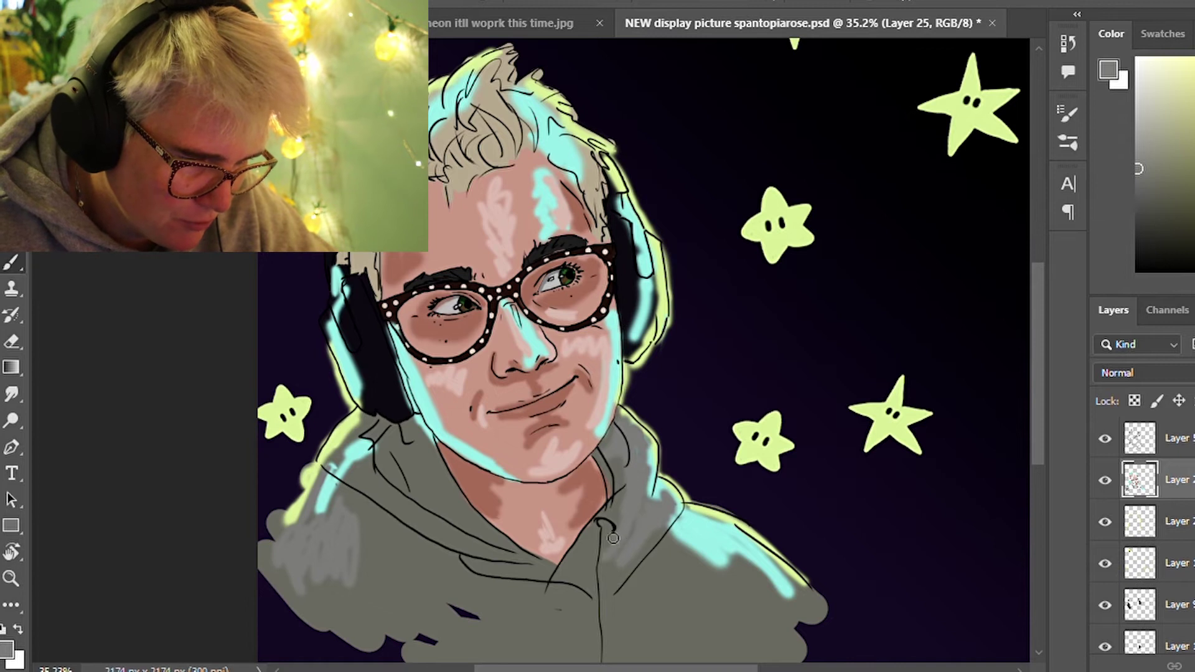
drag(607, 566, 607, 641)
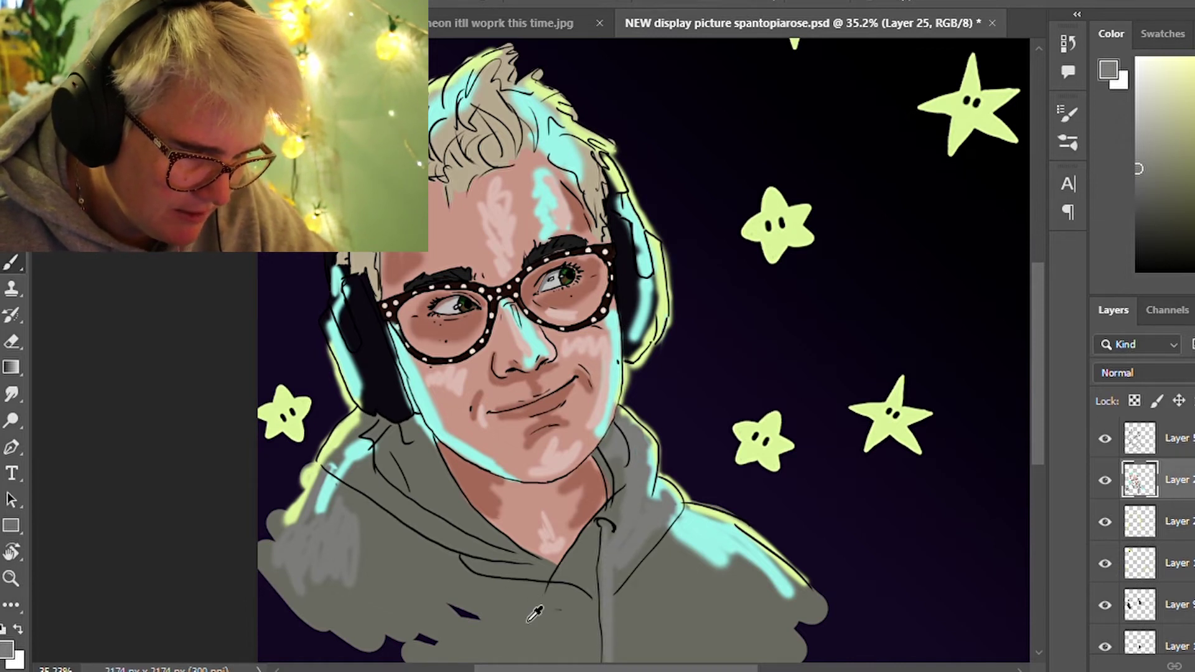
Shade the hoodie in darker grey near the shoulder, under the chin and down the centre
click(1152, 183)
click(1169, 209)
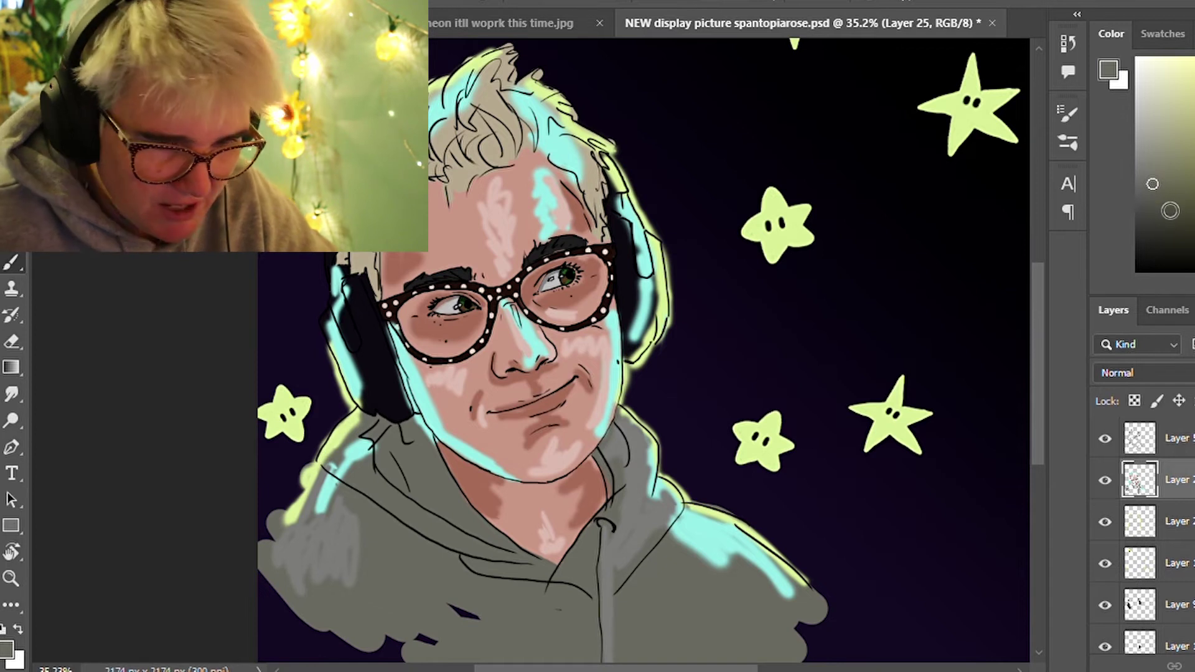
mouse_move(339, 479)
mouse_down()
mouse_move(423, 545)
mouse_move(561, 592)
mouse_up()
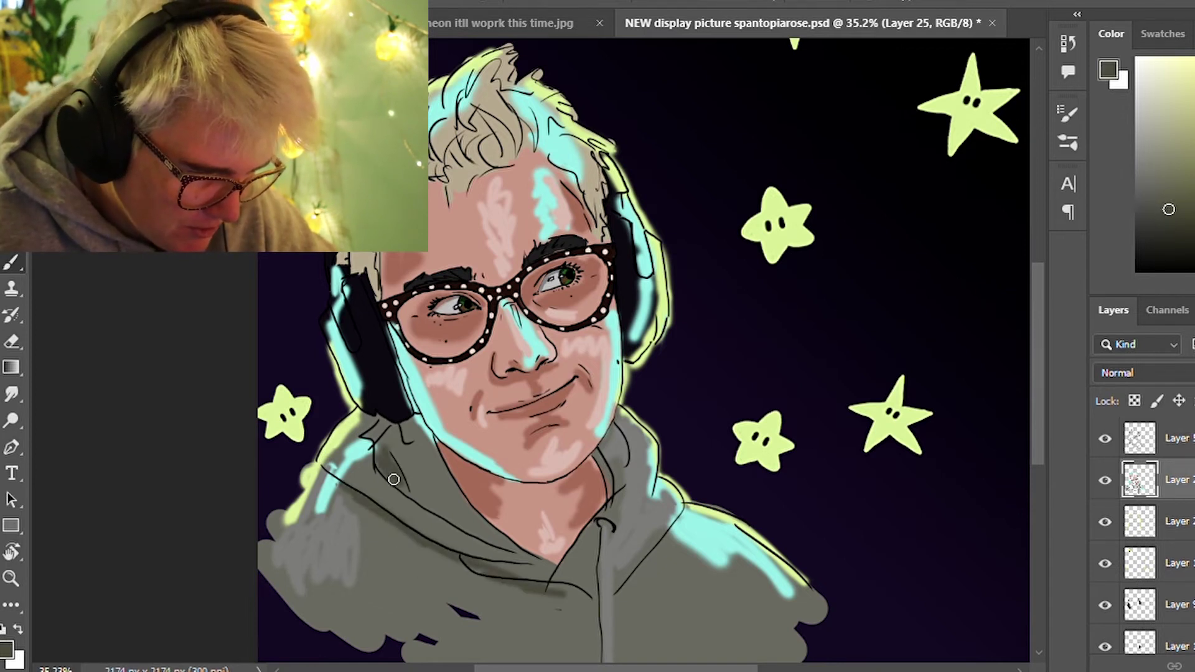
drag(393, 479, 379, 438)
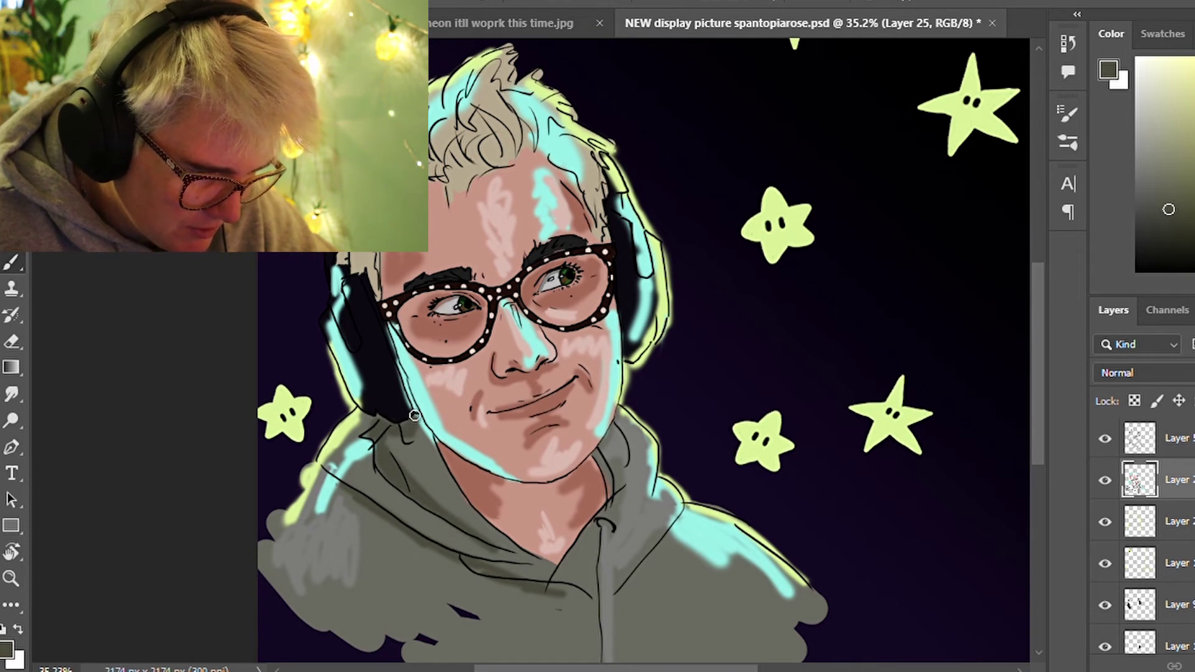
mouse_move(425, 434)
mouse_down()
mouse_move(399, 467)
mouse_move(516, 561)
mouse_move(458, 657)
mouse_up()
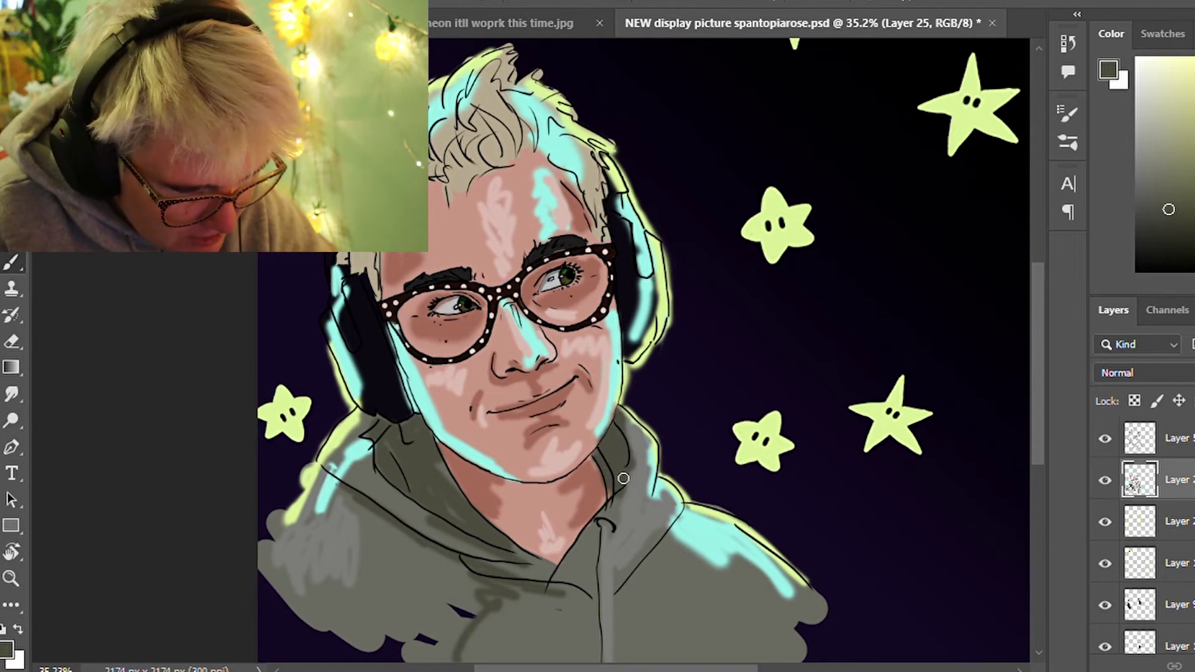
drag(592, 534, 601, 639)
drag(548, 597, 558, 660)
Darken the lower hoodie with dark strokes along the bottom edge and both lower sides
drag(470, 602, 448, 632)
drag(411, 579, 489, 641)
drag(659, 645, 732, 654)
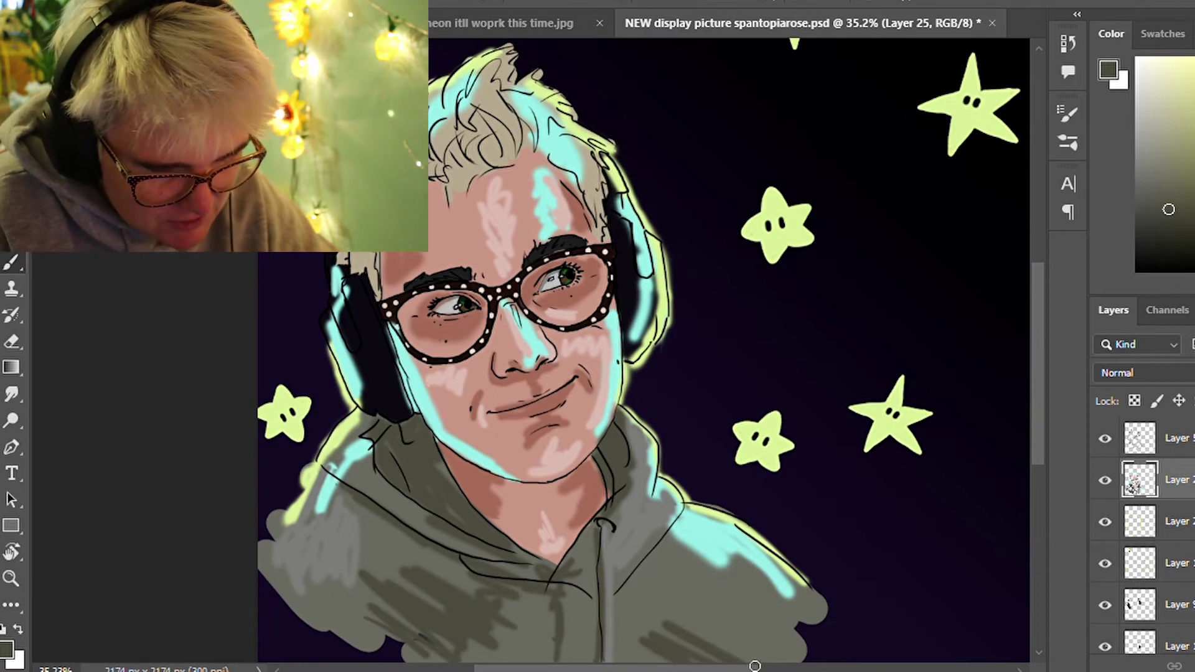
drag(663, 613, 782, 643)
scroll(805, 413, down, 5)
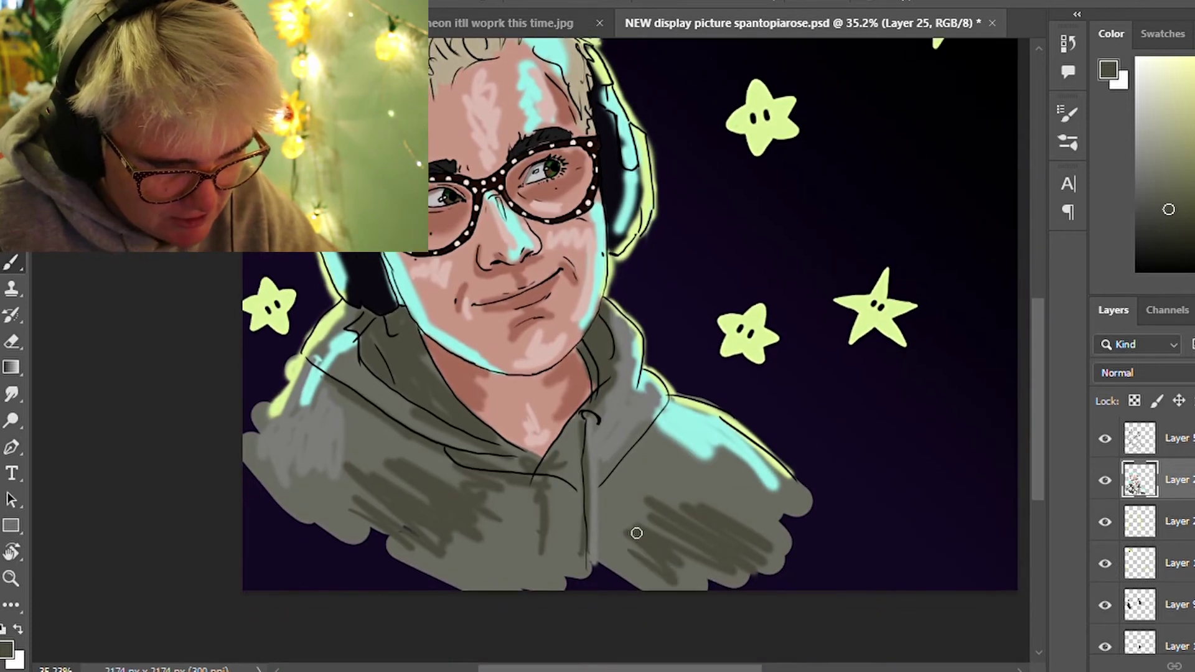
drag(639, 539, 731, 570)
drag(660, 498, 749, 545)
drag(348, 498, 446, 552)
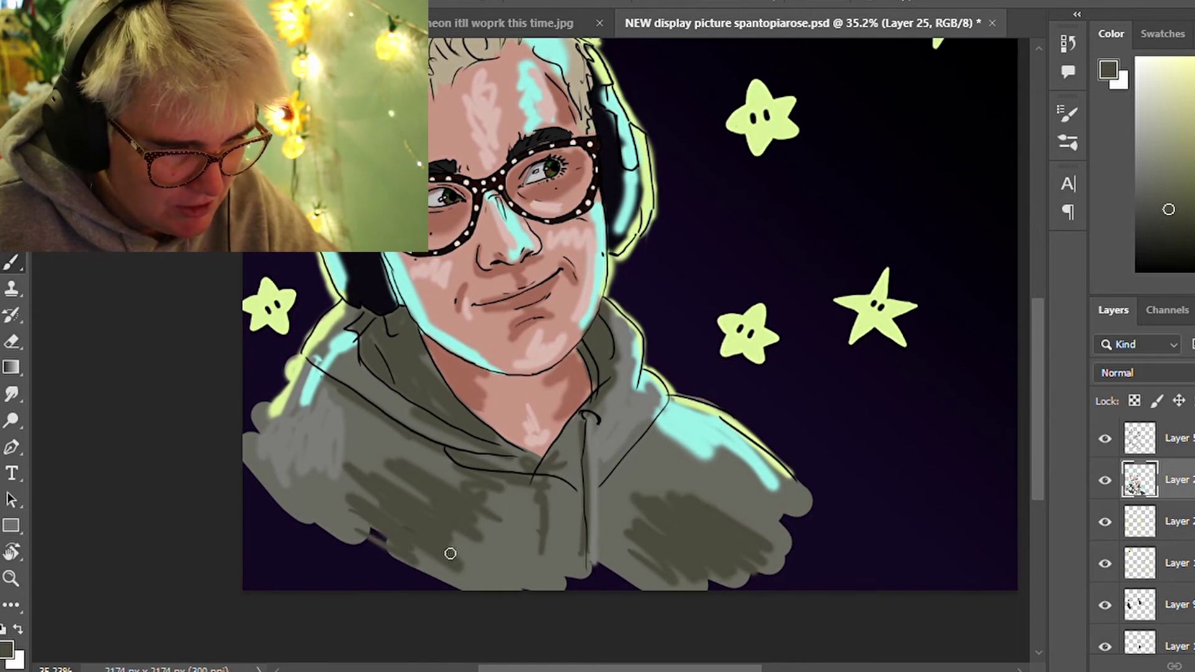
Zoom out slightly and add a new empty layer with Ctrl+Shift+Alt+N
key(z)
drag(598, 277, 618, 353)
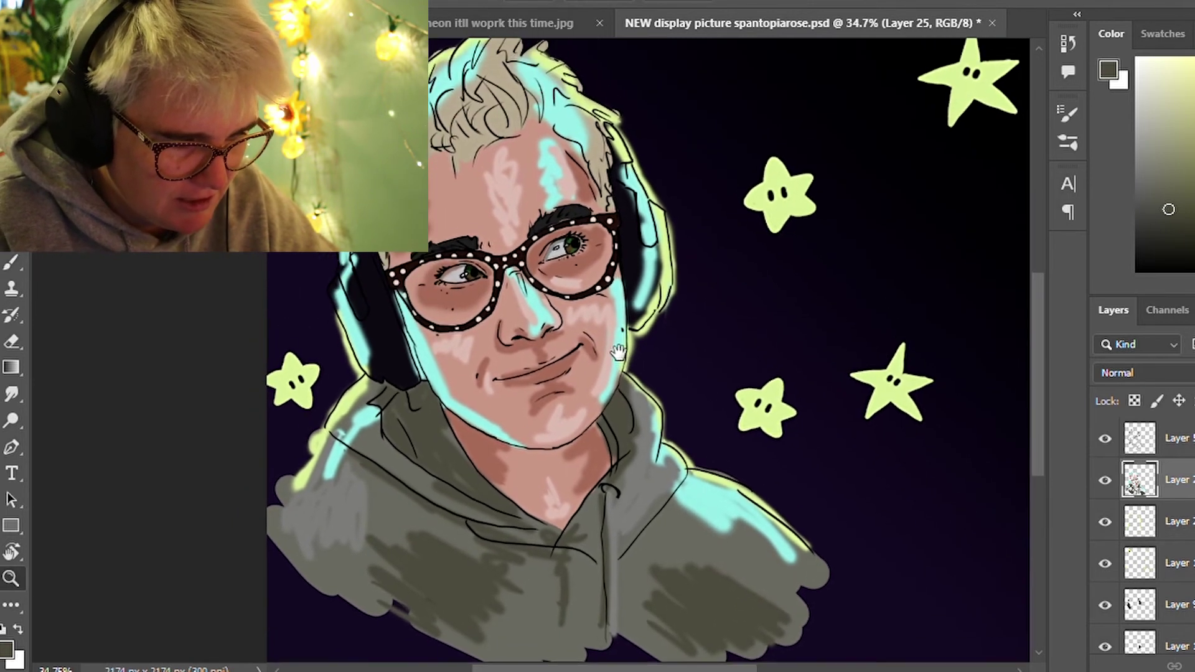
key(ctrl+minus)
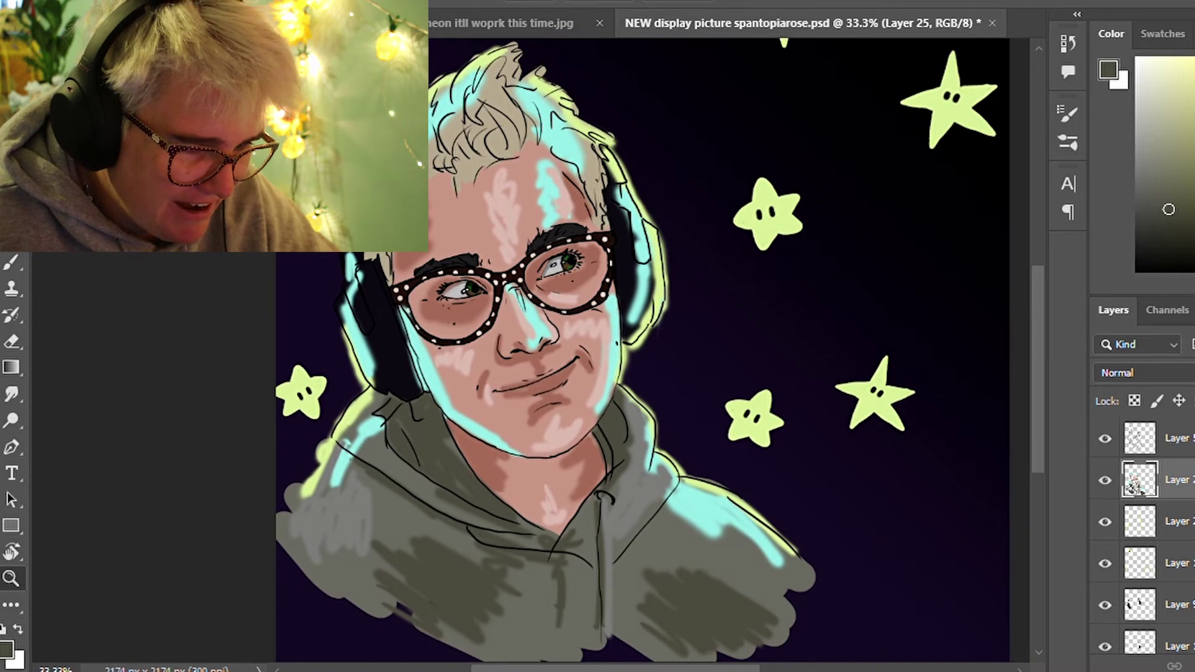
key(ctrl+shift+alt+n)
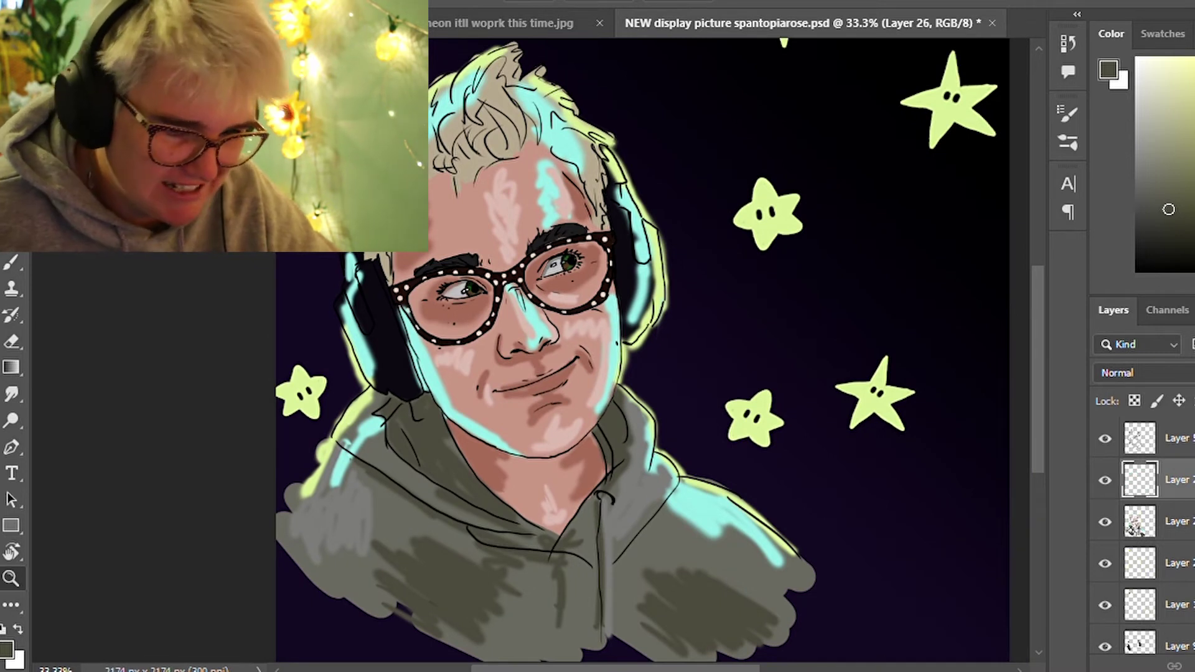
Save the document with Ctrl+S, then toggle the line-art layer off, on and off again
key(ctrl+s)
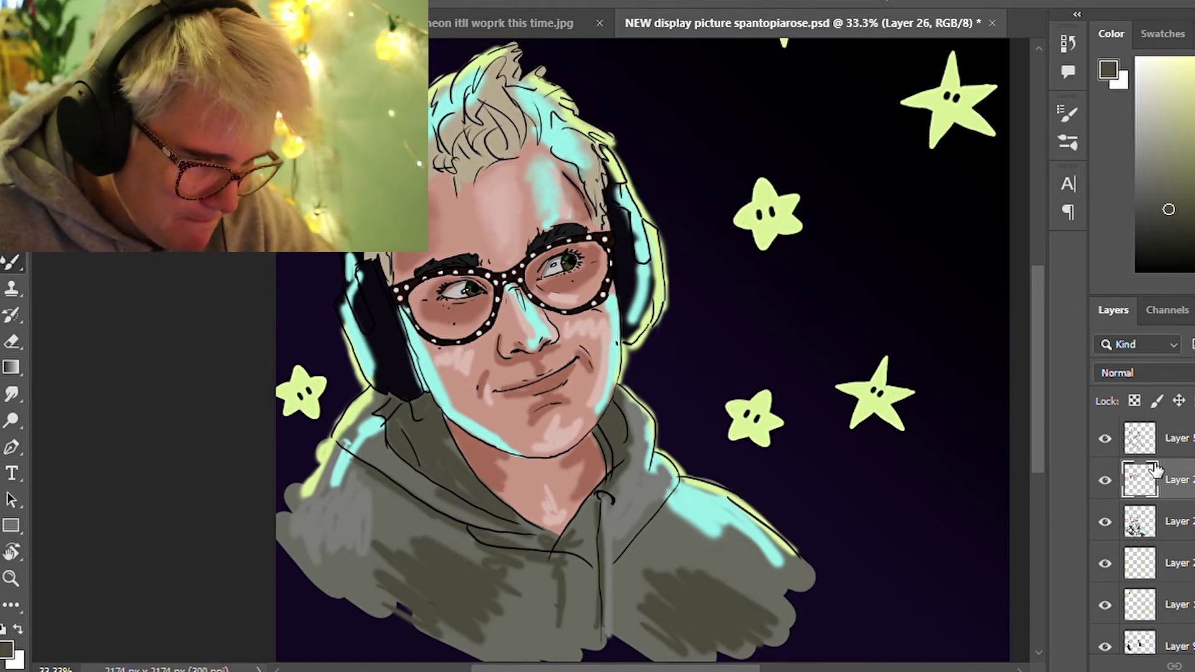
click(1105, 438)
click(1105, 438)
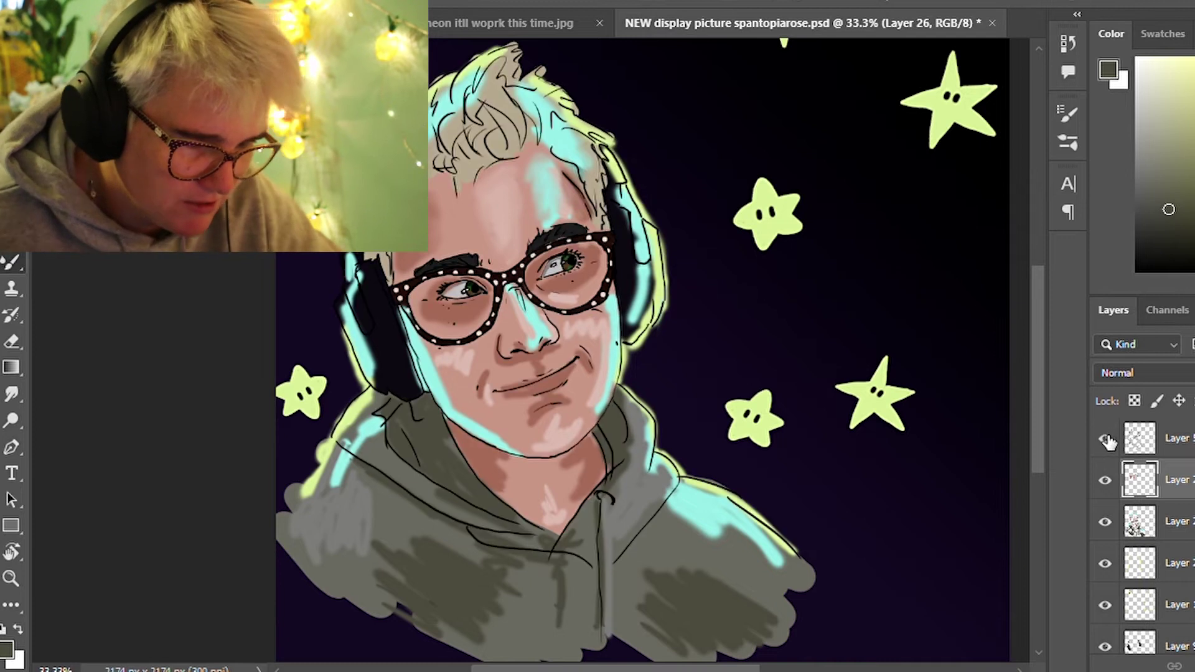
click(1106, 439)
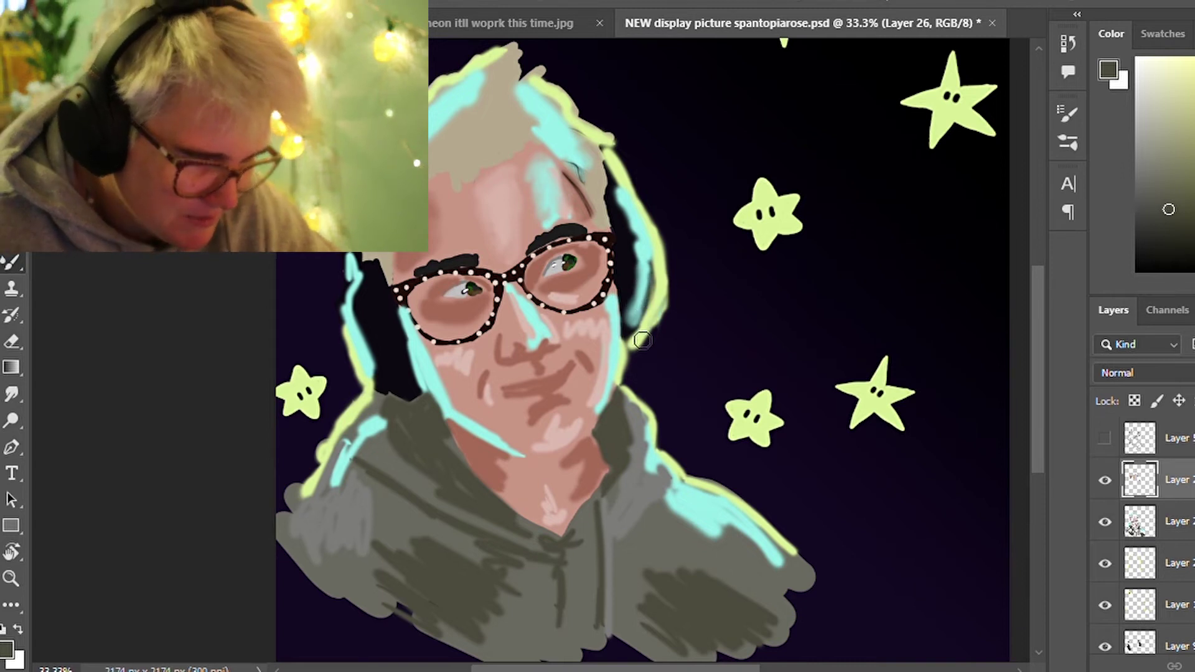
Undo a stray headphone-edge stroke, paint grey over the cyan right shoulder and deepen lower hoodie shading
drag(651, 214, 610, 153)
key(ctrl+z)
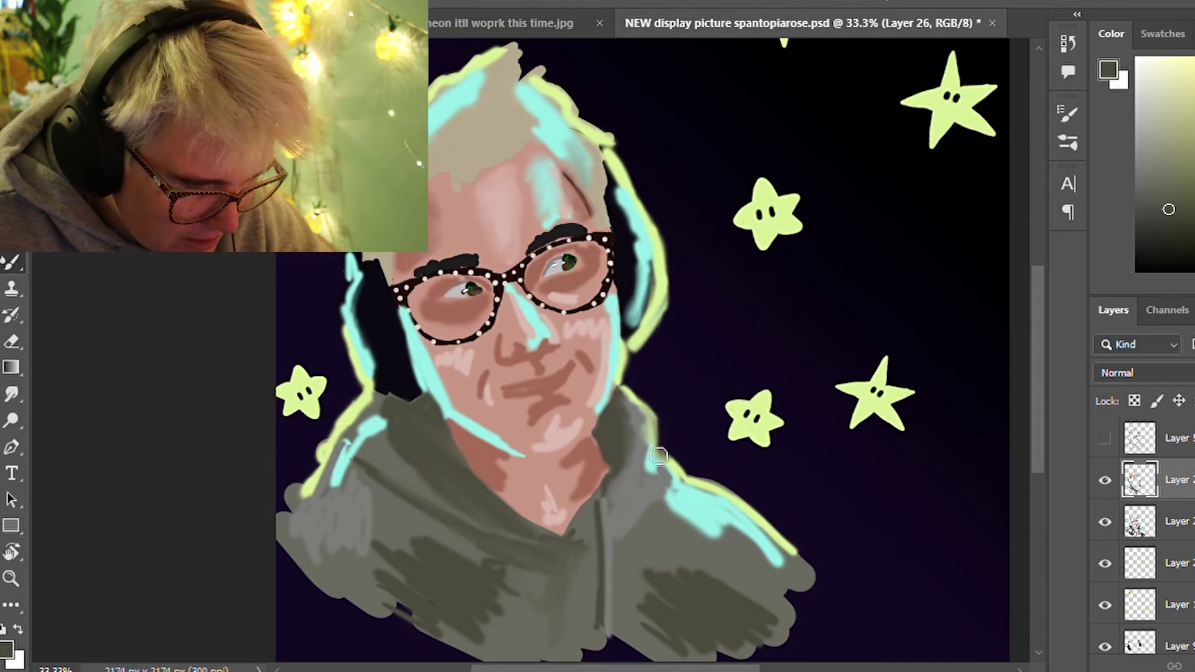
drag(659, 457, 765, 539)
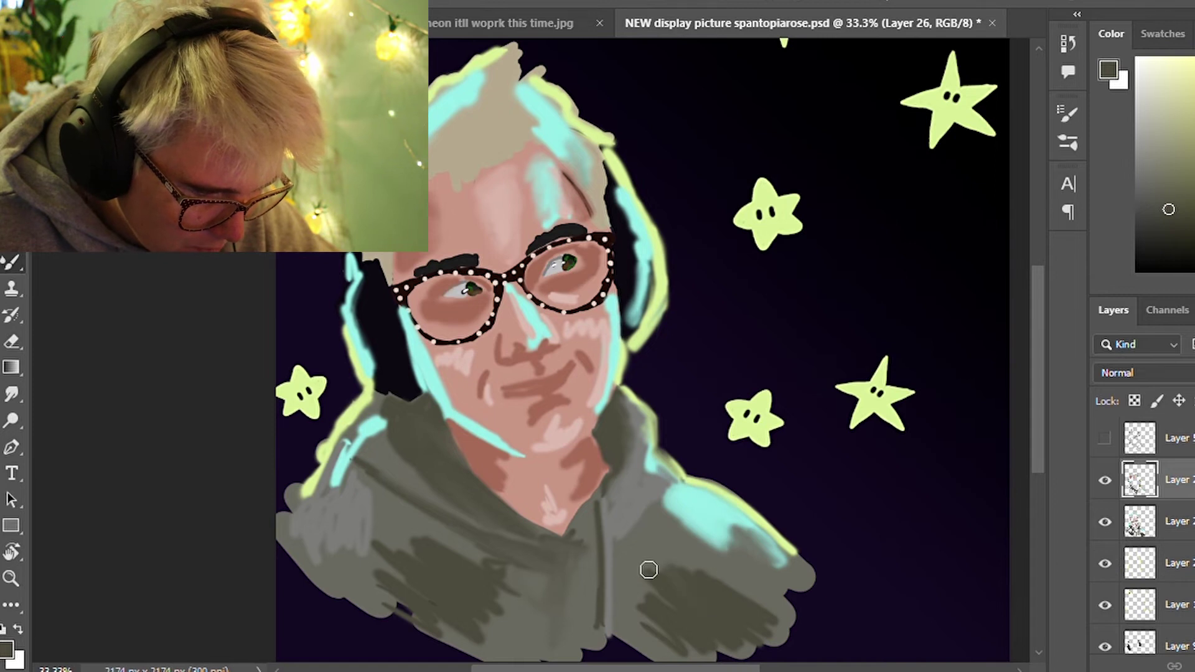
drag(688, 635, 686, 653)
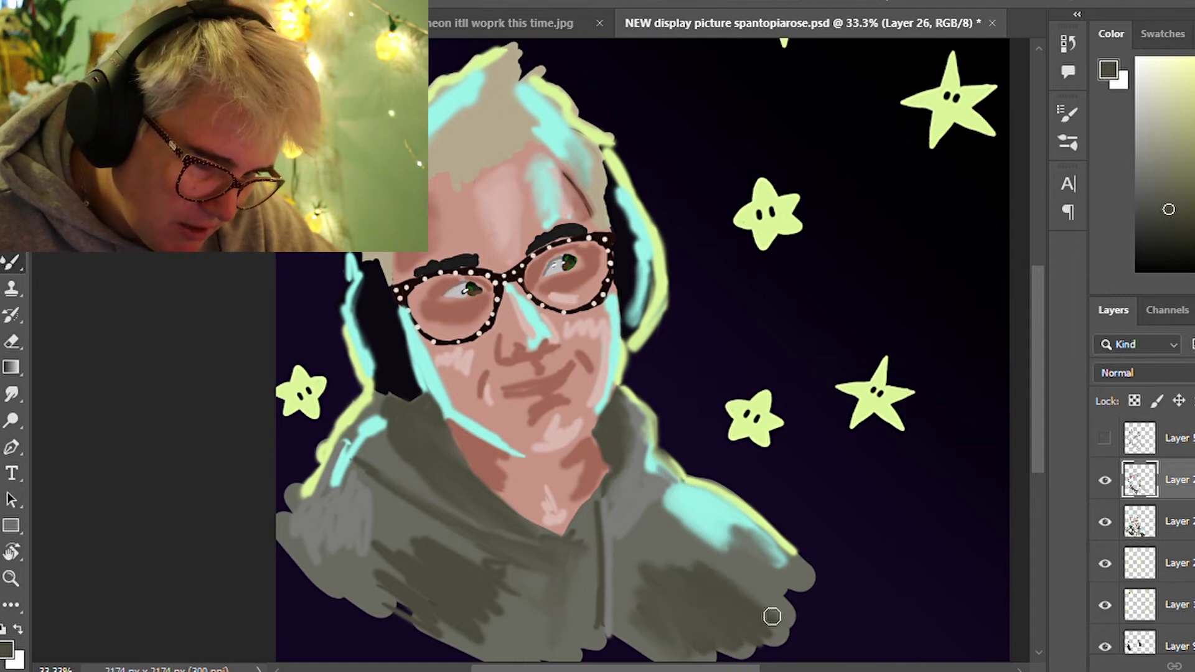
Define the zipper line and blend the neck shading under the chin and on the chin
drag(601, 576, 605, 620)
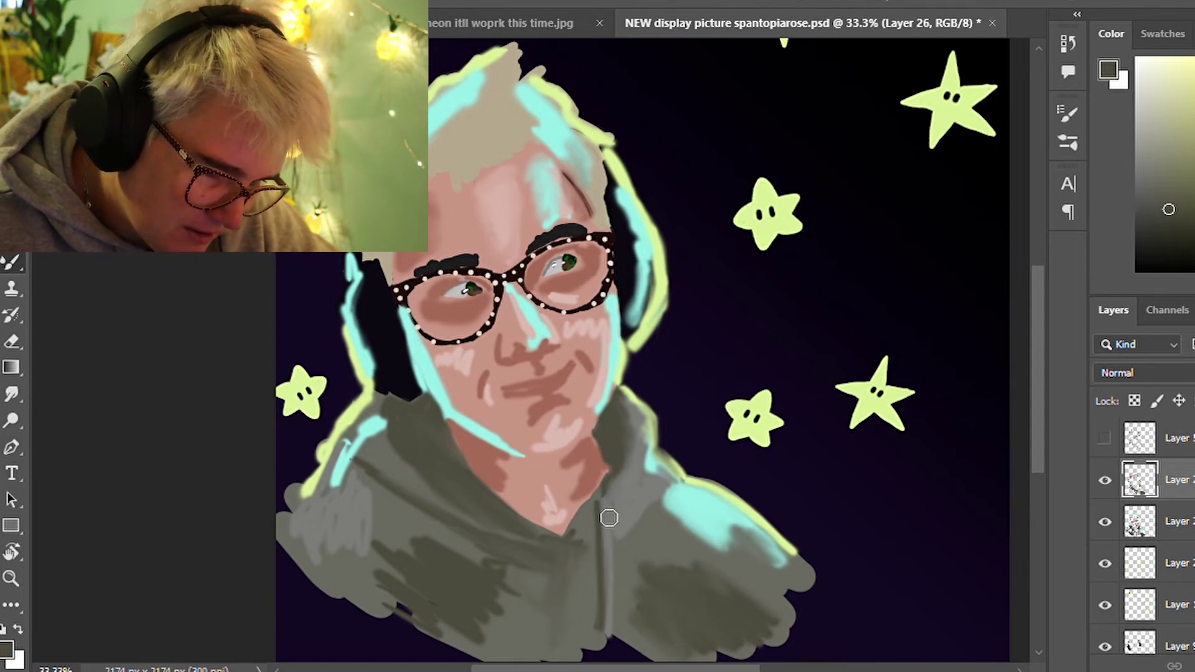
drag(511, 484, 584, 484)
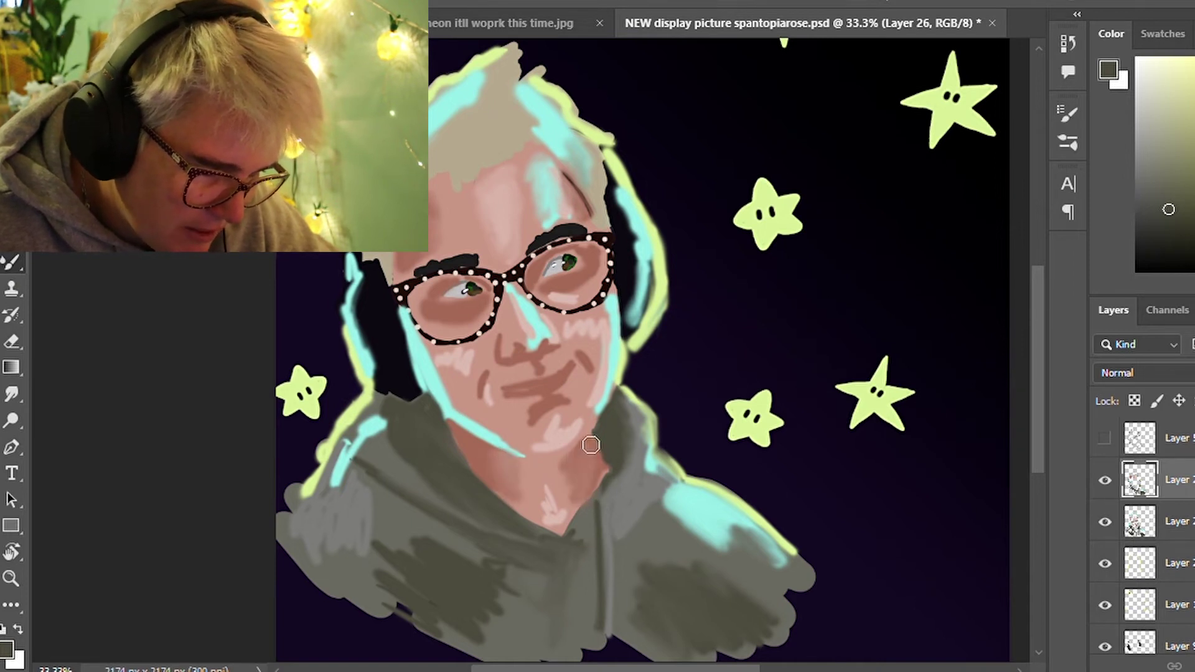
mouse_move(585, 485)
mouse_down()
mouse_move(559, 506)
mouse_move(549, 493)
mouse_up()
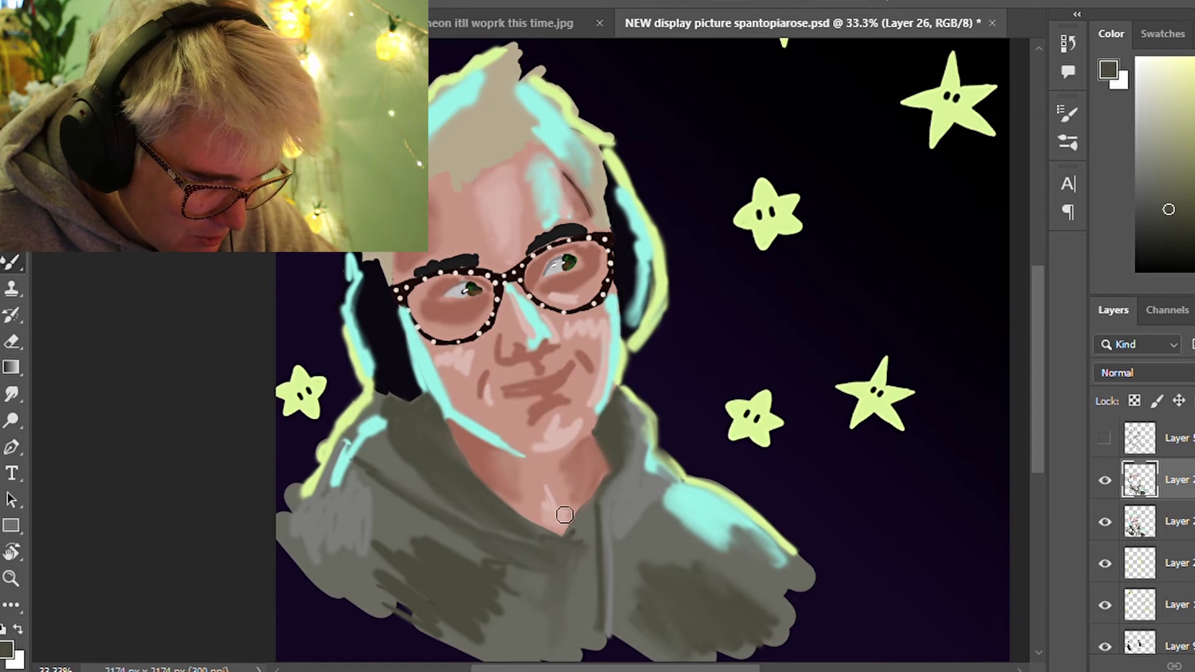
drag(542, 444, 552, 435)
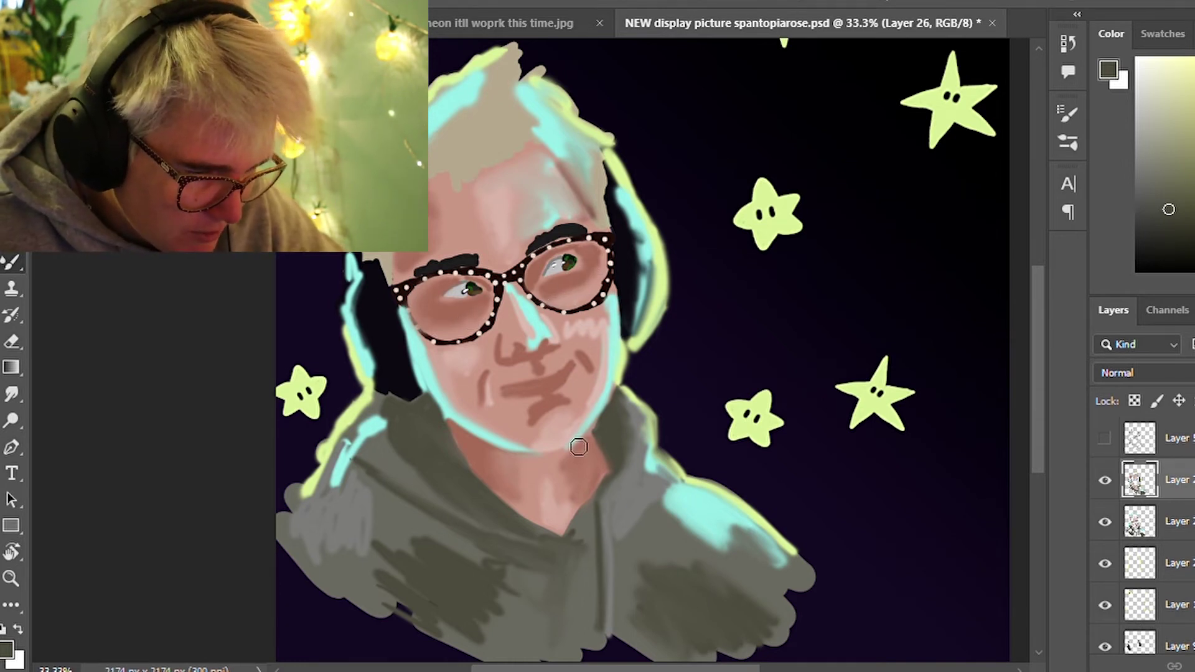
Zoom in on the eyes behind the glasses, pan to the right eye, zoom back out and show the line art
key(z)
drag(438, 311, 531, 355)
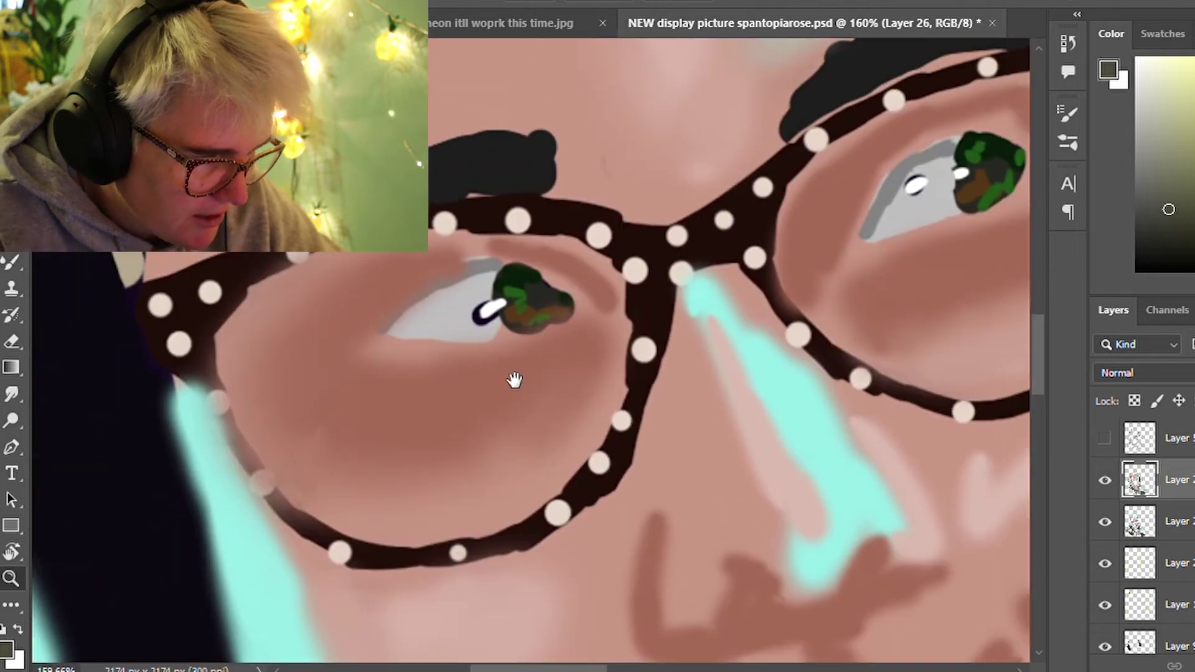
key(b)
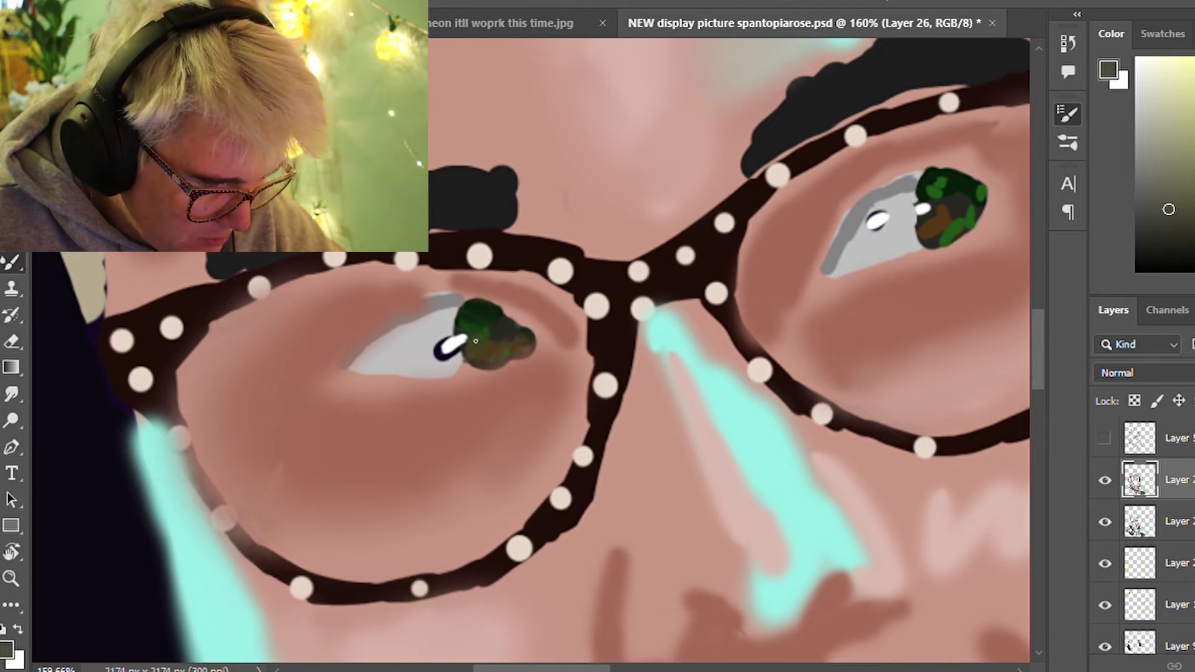
mouse_move(850, 293)
mouse_down()
mouse_move(433, 386)
mouse_move(399, 414)
mouse_up()
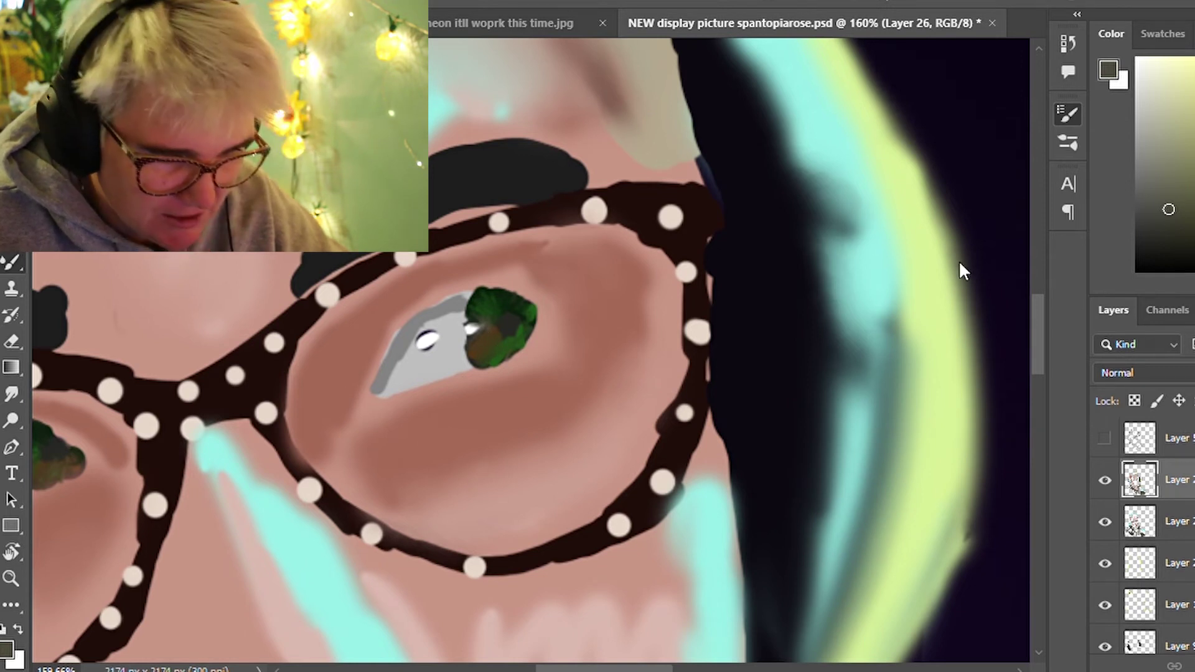
drag(700, 283, 577, 409)
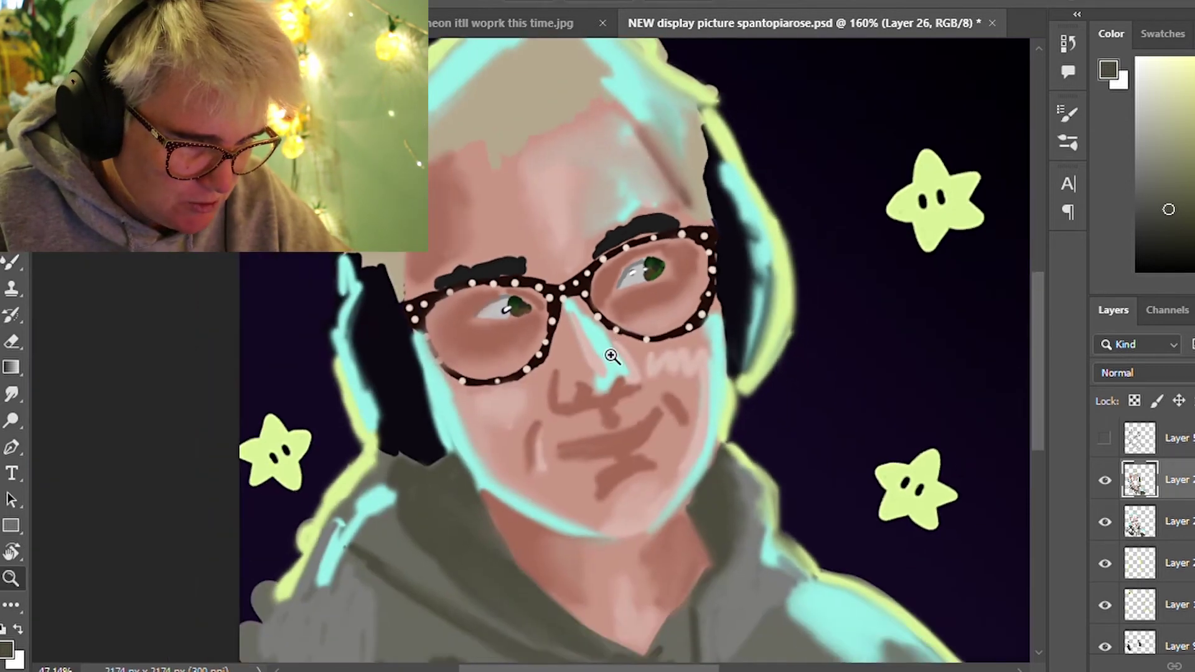
click(1107, 440)
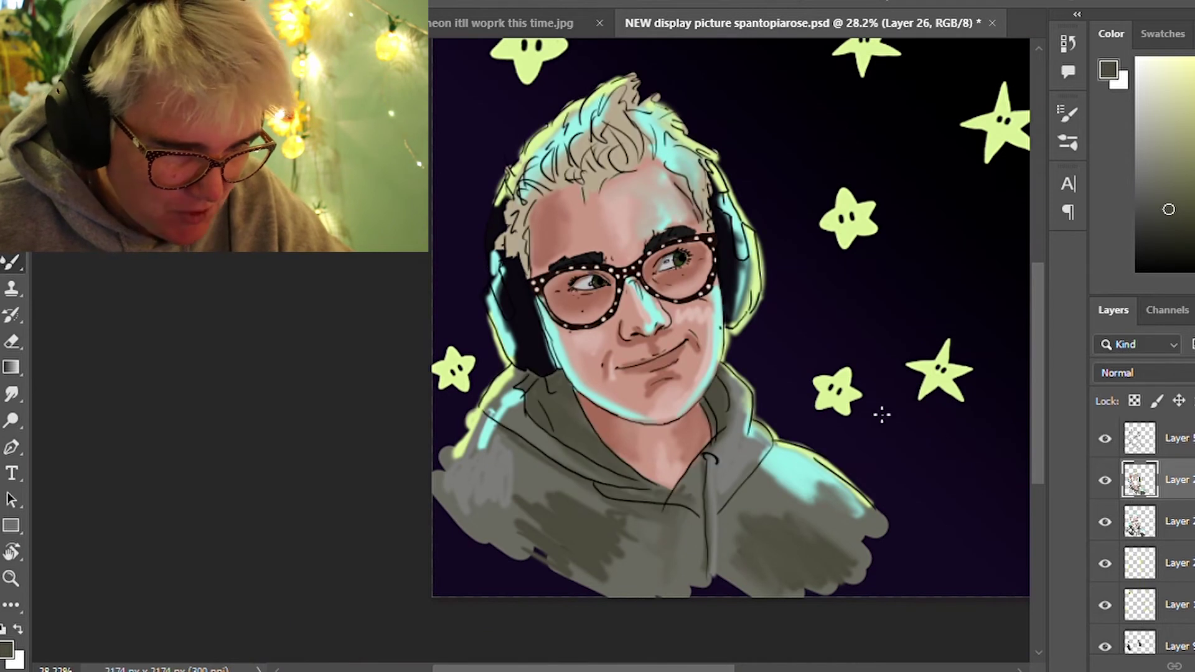
On Layer 25, paint beige sampled from the hair over the hair curls
drag(744, 312, 644, 350)
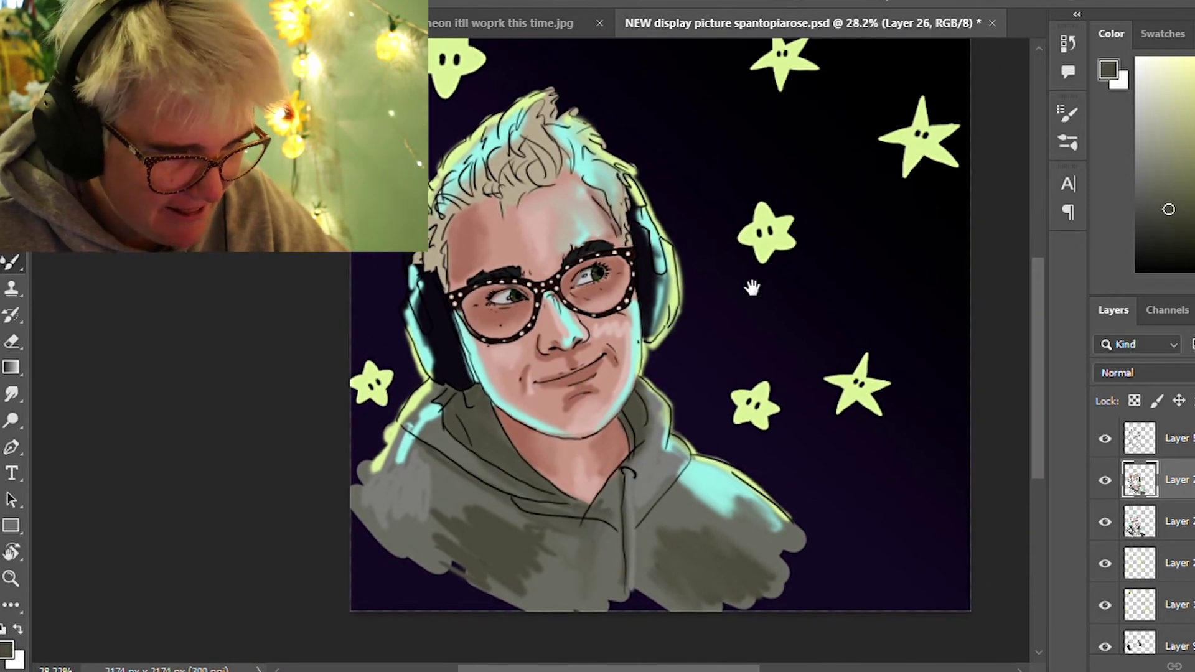
alt+click(525, 185)
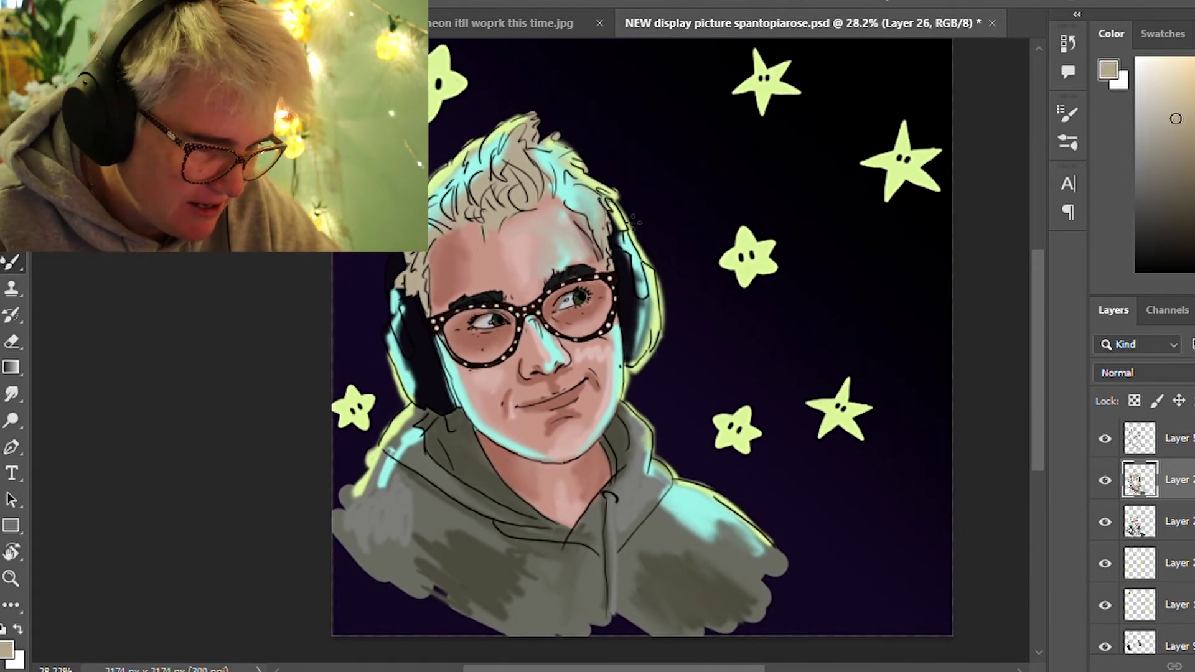
click(1182, 521)
alt+click(527, 188)
drag(526, 189, 529, 195)
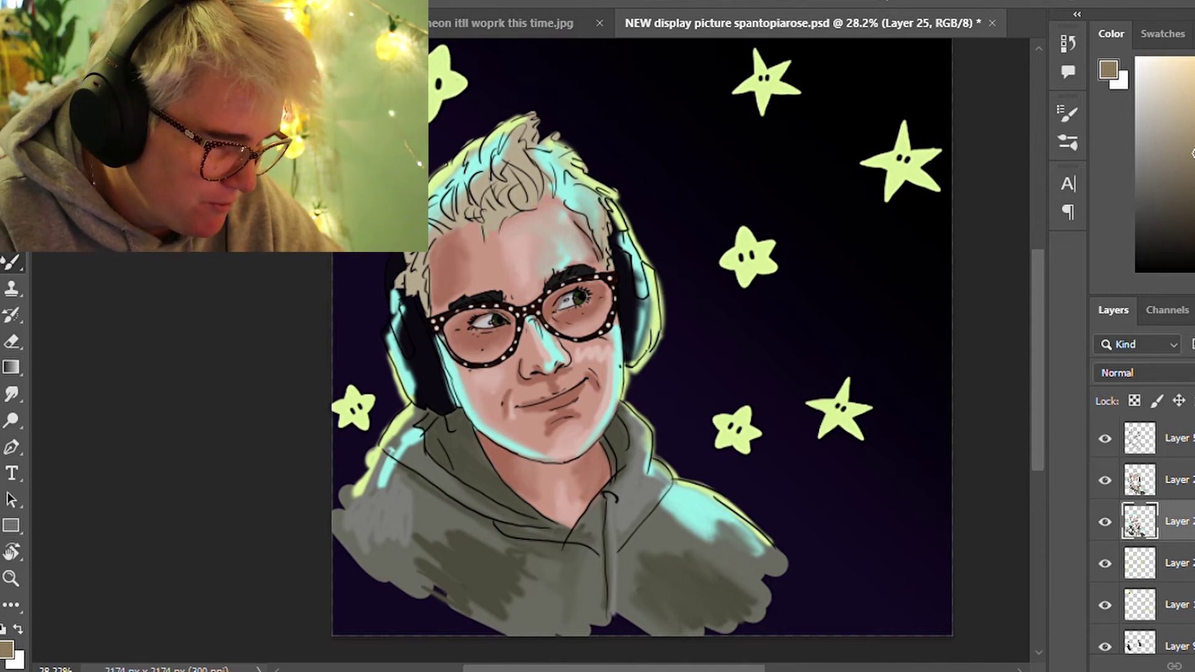
mouse_move(503, 180)
mouse_down()
mouse_move(520, 199)
mouse_move(579, 189)
mouse_up()
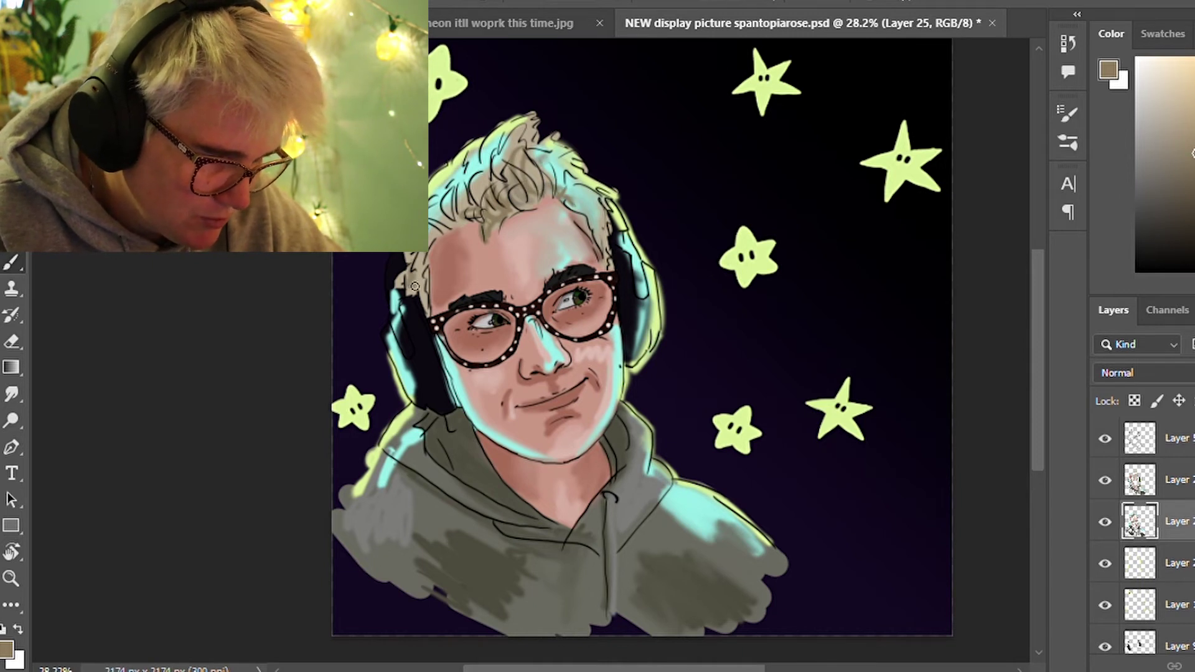
Pick progressively lighter beige and a near-white highlight colour for the hair
alt+click(507, 171)
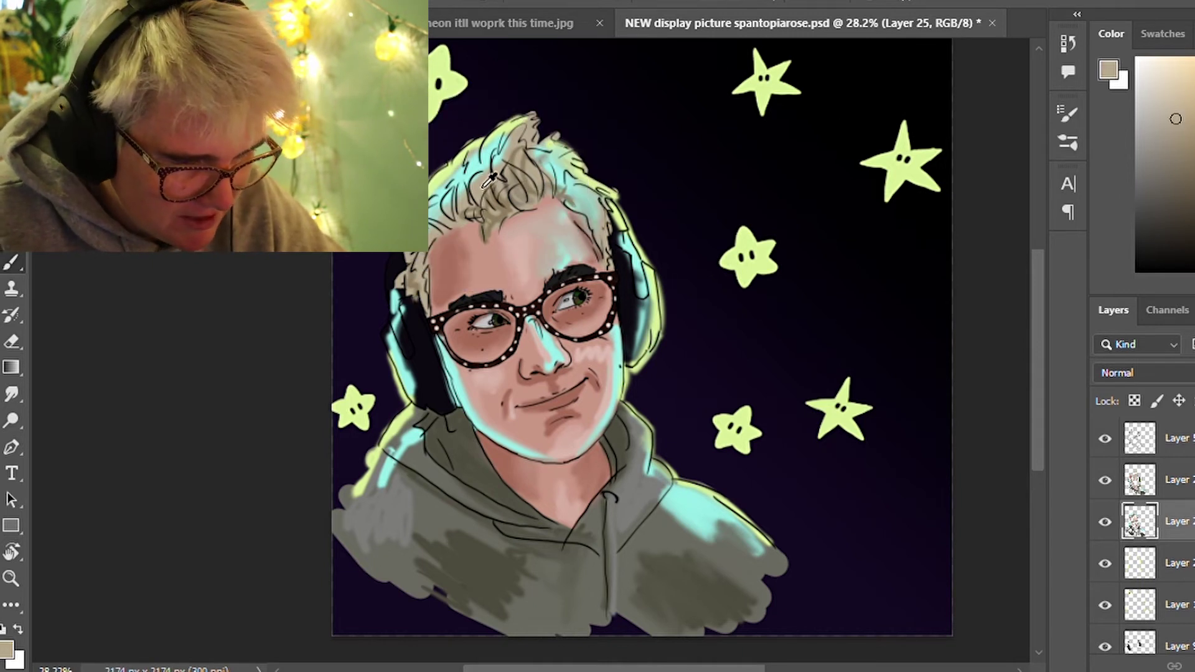
alt+click(544, 154)
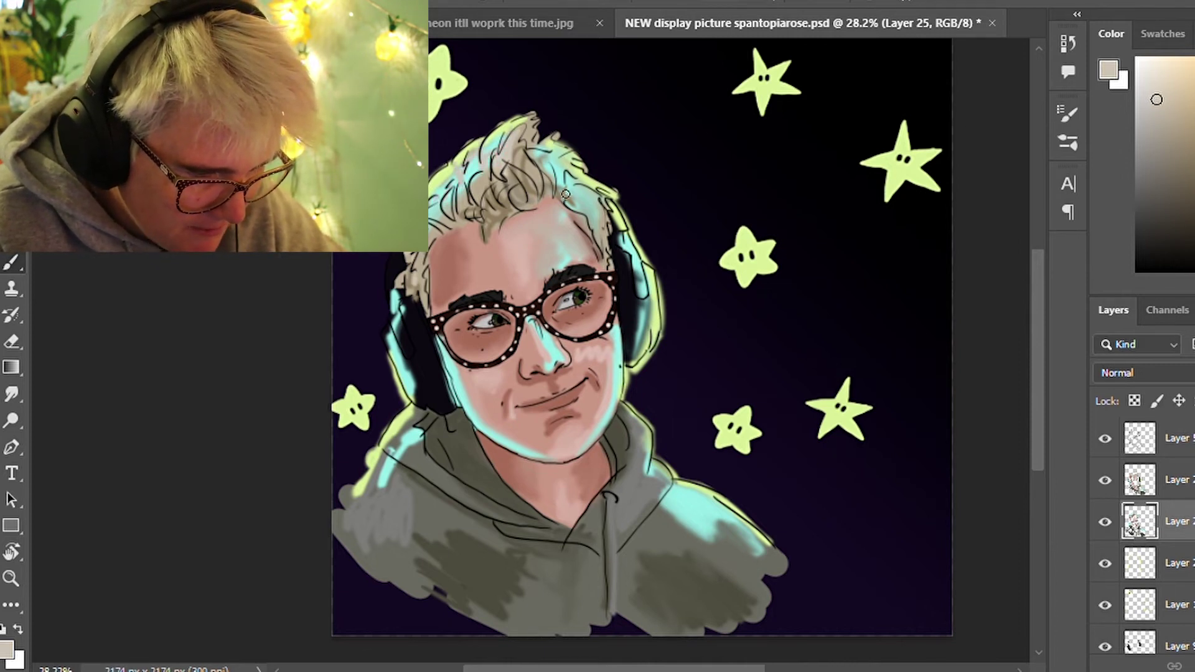
alt+click(593, 193)
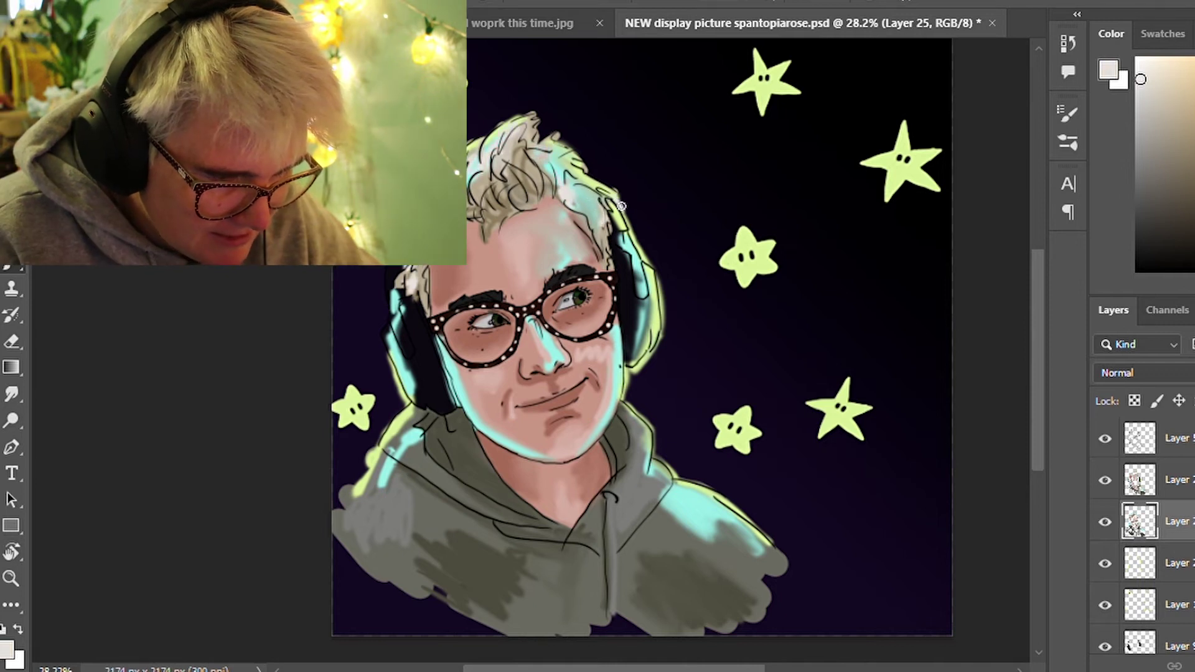
Add a new top layer, reselect Layer 5 and erase some hair strokes atop the head
click(1176, 438)
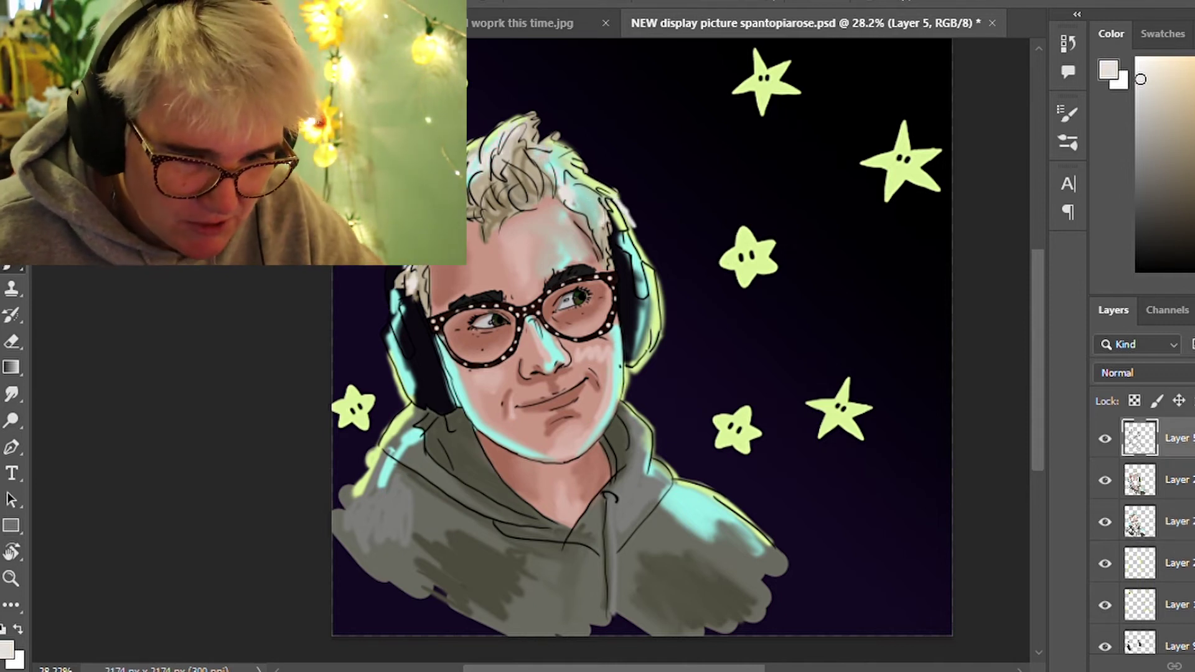
key(ctrl+shift+alt+n)
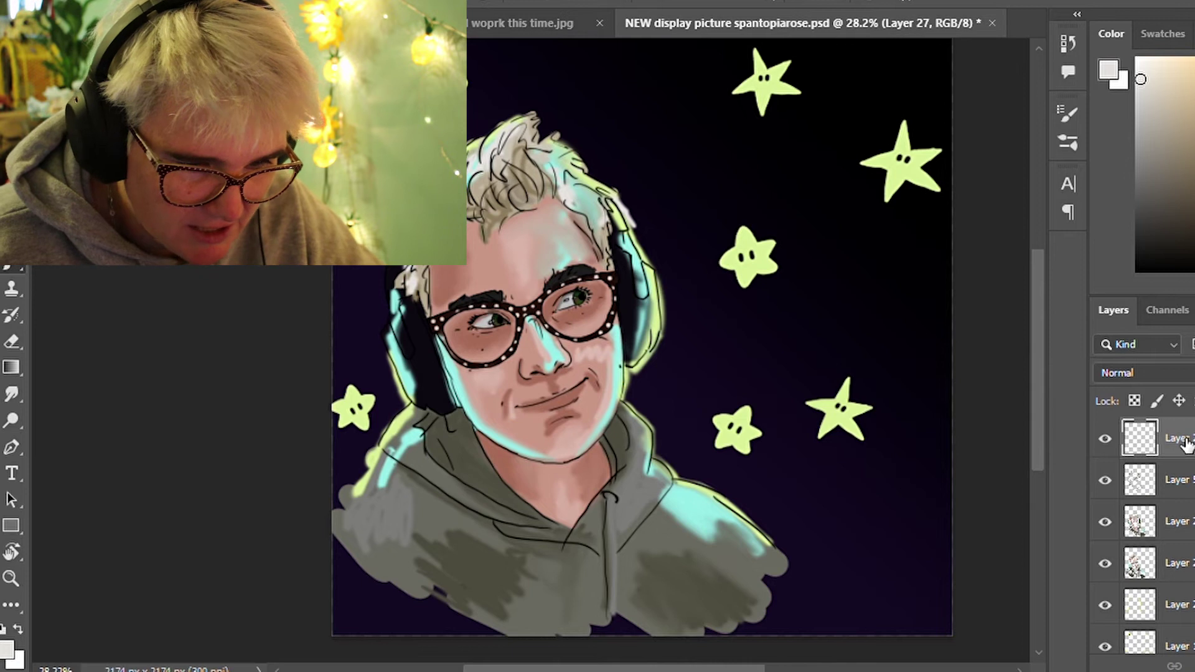
click(1175, 479)
key(e)
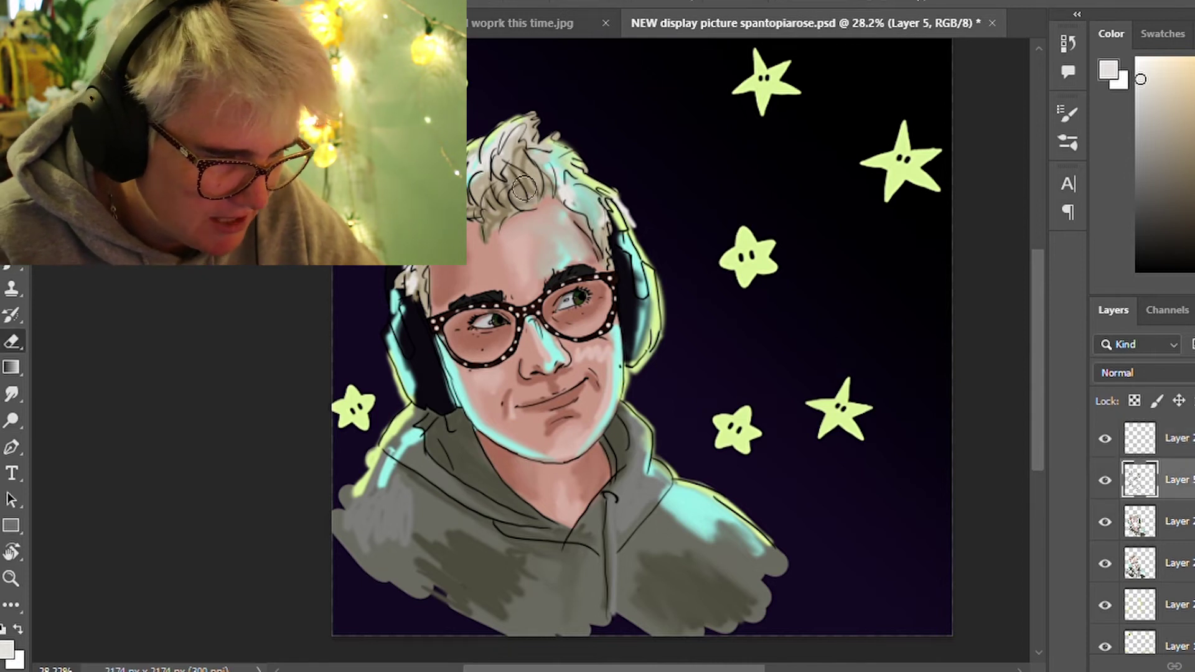
drag(516, 210, 492, 186)
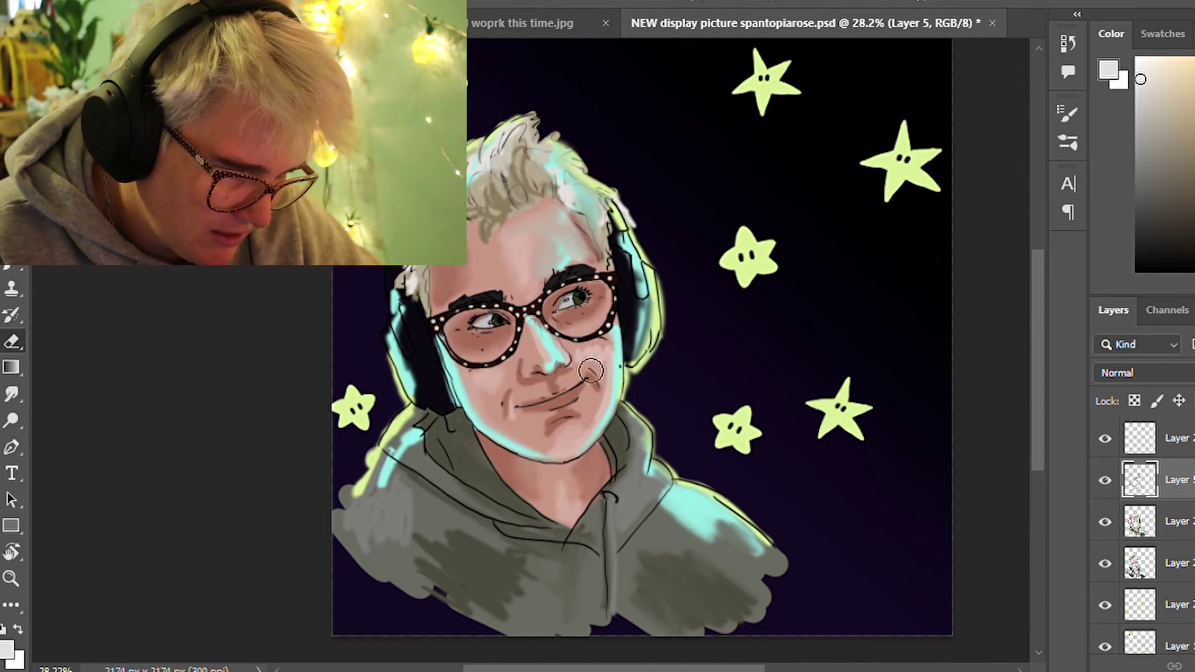
Brighten the right cheek and remove harsh outlines along the jaw and both shoulders
drag(606, 350, 622, 403)
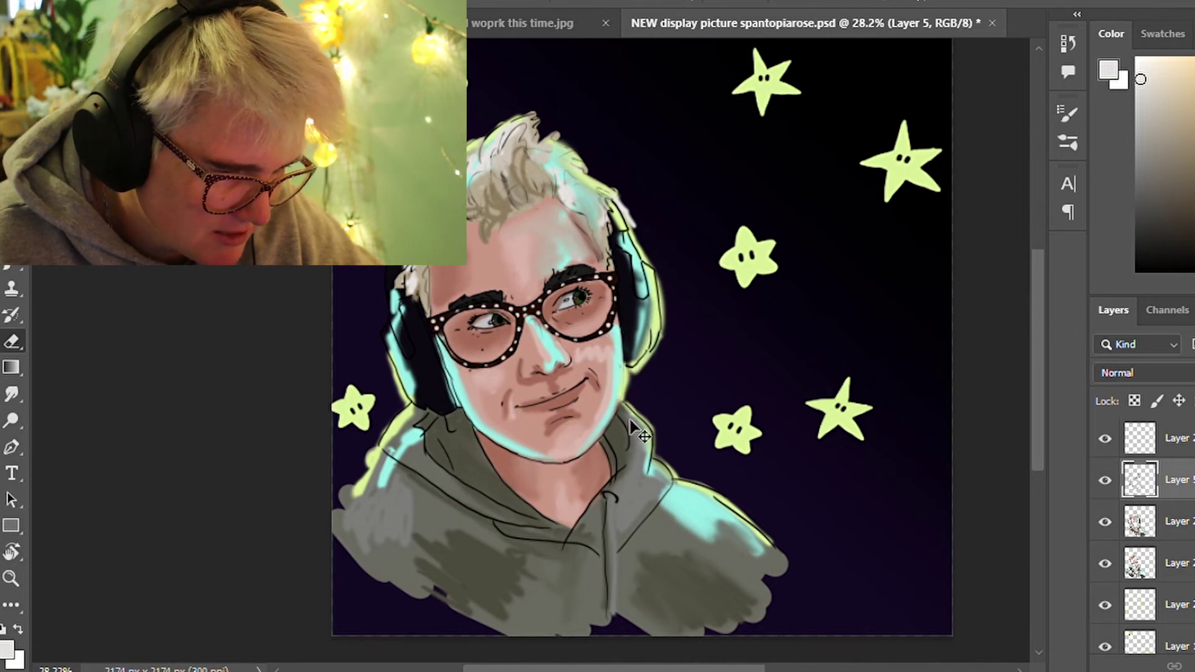
mouse_move(512, 447)
mouse_down()
mouse_move(548, 468)
mouse_move(606, 440)
mouse_move(568, 457)
mouse_move(563, 474)
mouse_up()
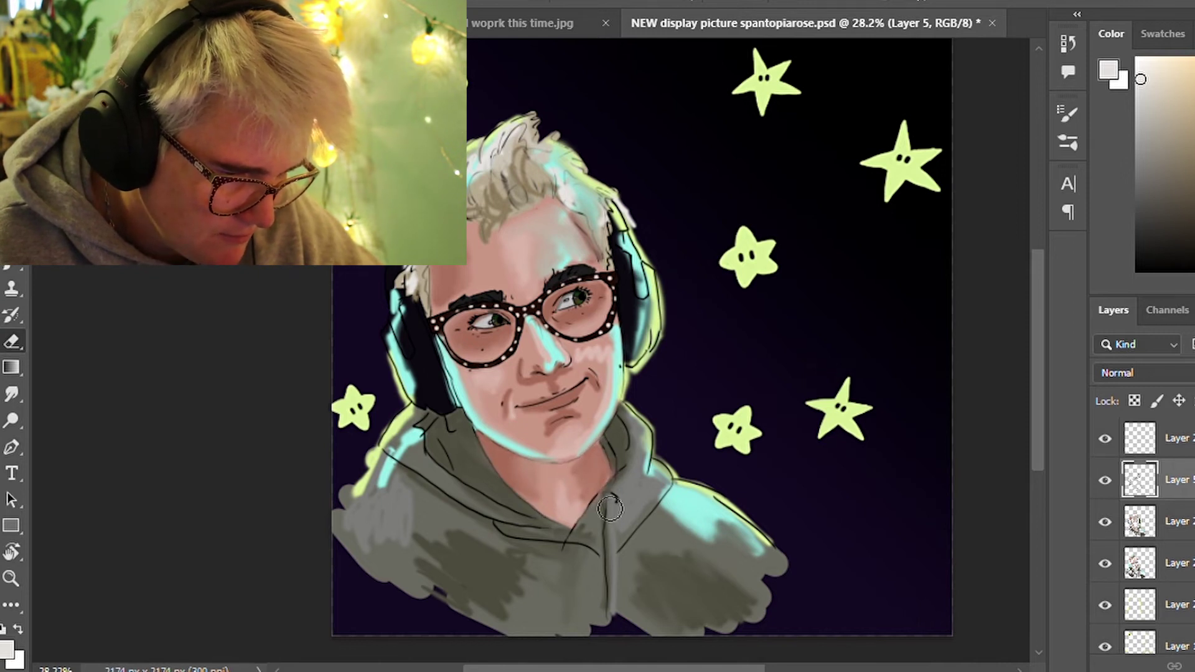
mouse_move(417, 442)
mouse_down()
mouse_move(504, 520)
mouse_move(473, 516)
mouse_up()
drag(411, 470, 516, 529)
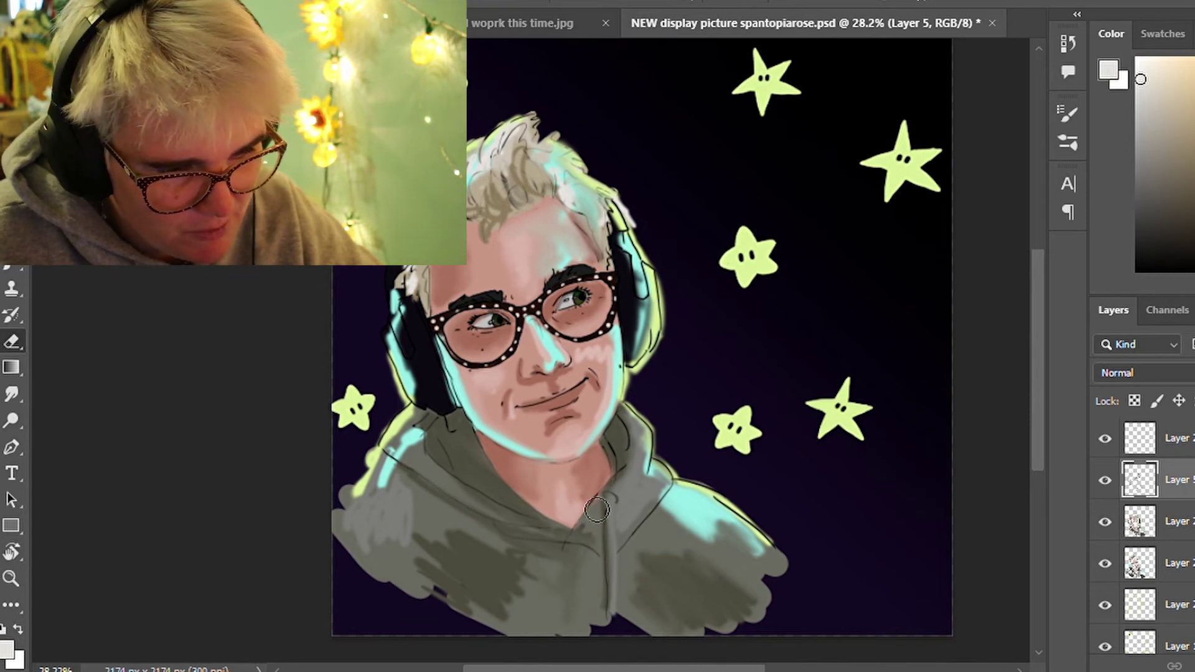
drag(749, 525, 760, 542)
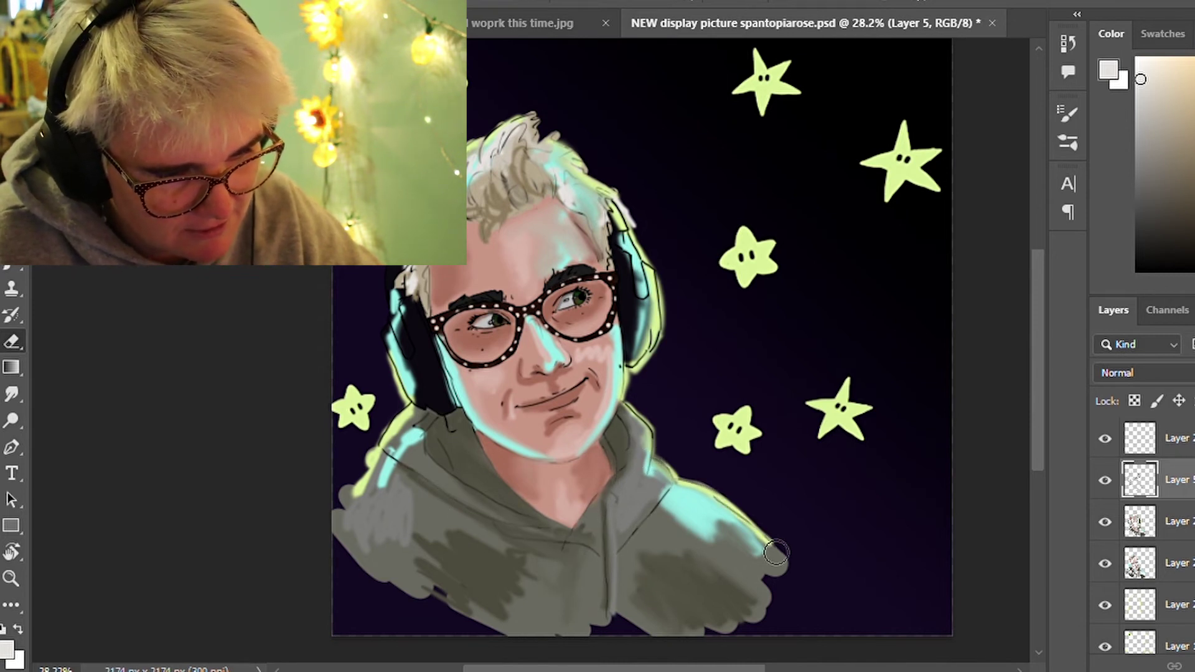
drag(716, 498, 752, 527)
Tidy the neck, hood and headphone edges and under the left lens, then shrink the eraser
drag(635, 395, 621, 453)
mouse_move(669, 389)
mouse_down()
mouse_move(648, 324)
mouse_move(654, 264)
mouse_up()
drag(398, 274, 405, 296)
drag(436, 340, 451, 414)
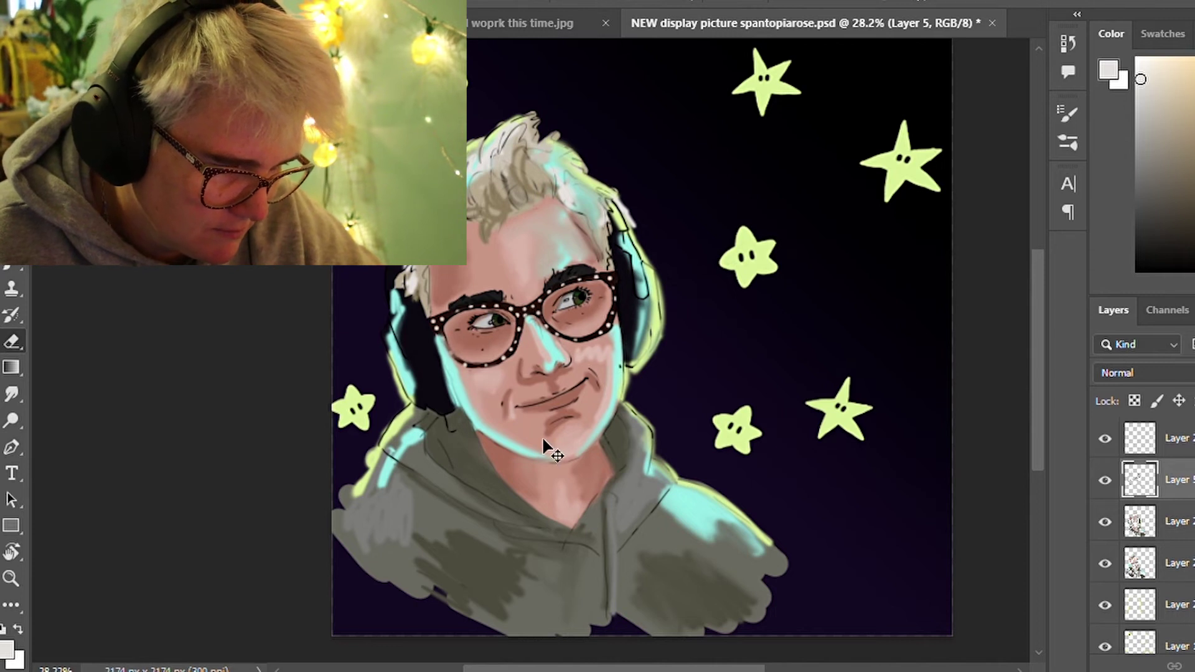
drag(455, 352, 501, 327)
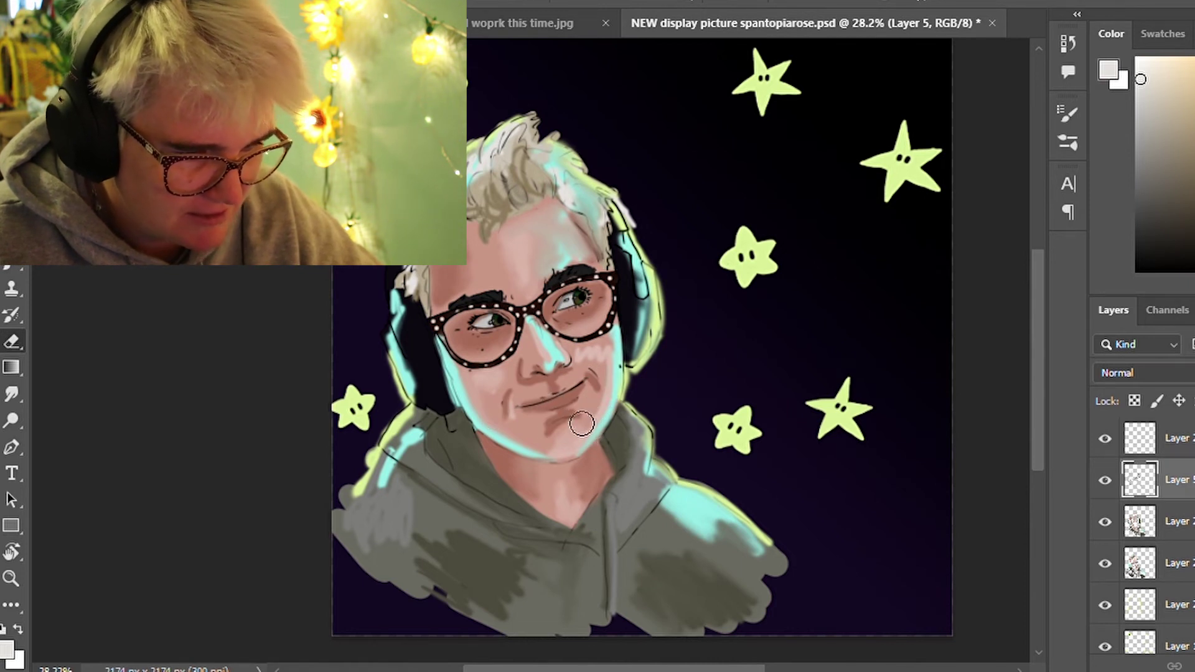
key(bracketleft)
key(bracketleft)
key(bracketleft)
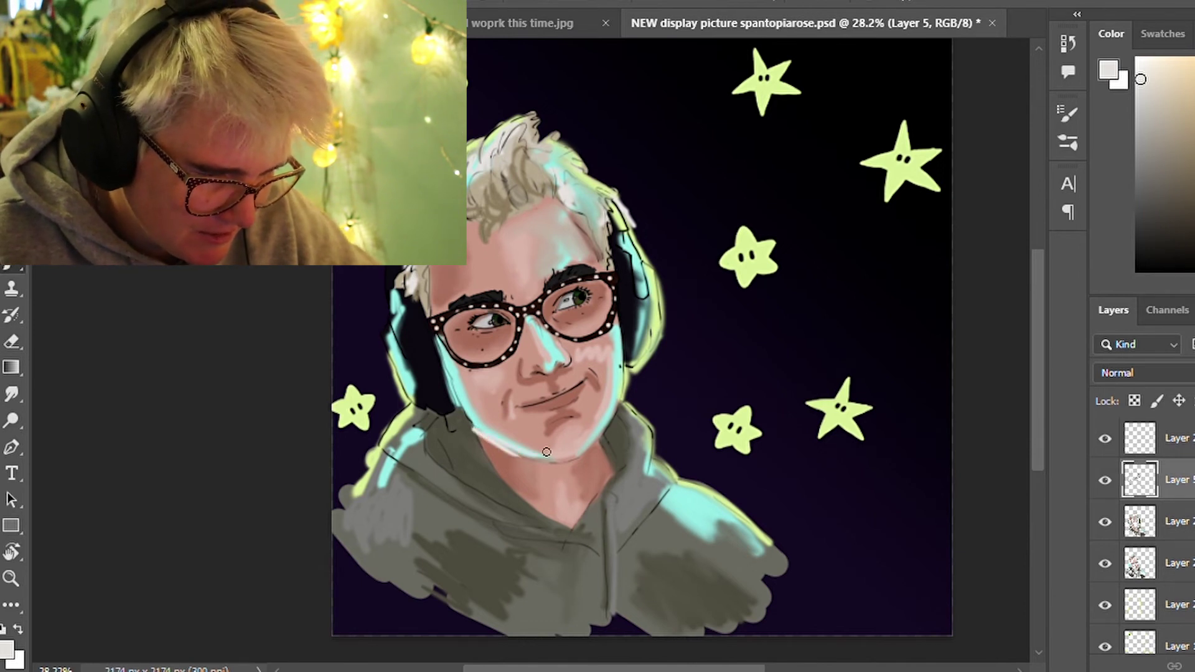
Shade the jawline in a darker brown from the skin, then sample hair grey and add a new layer
alt+click(476, 429)
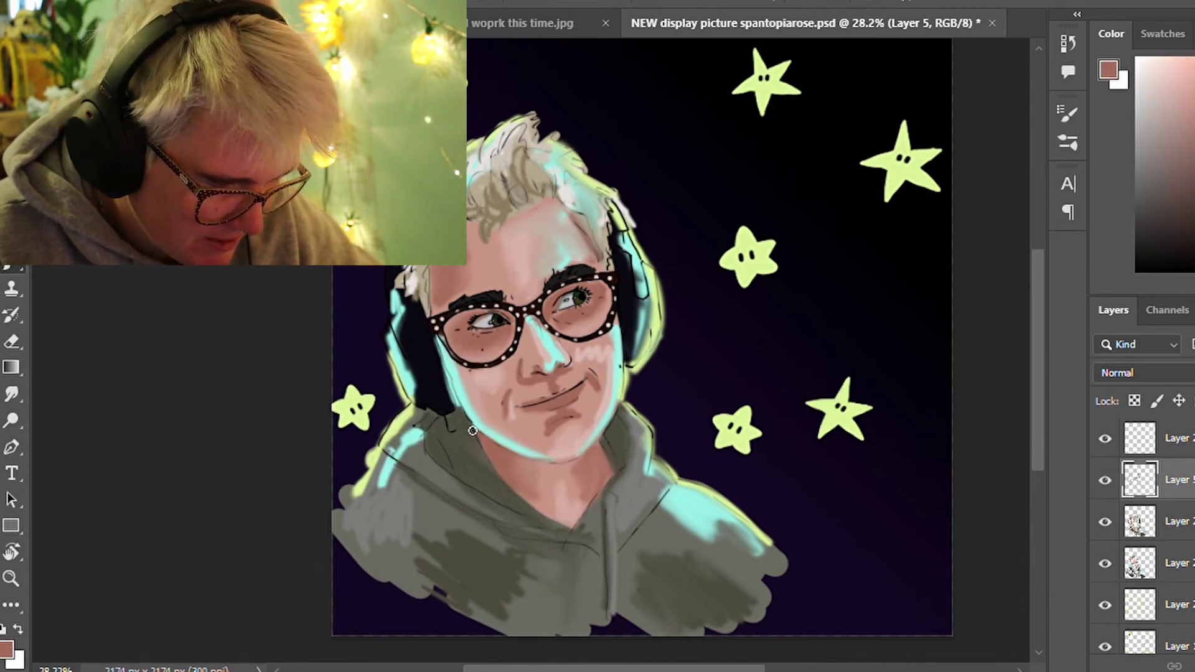
drag(1179, 181, 1165, 209)
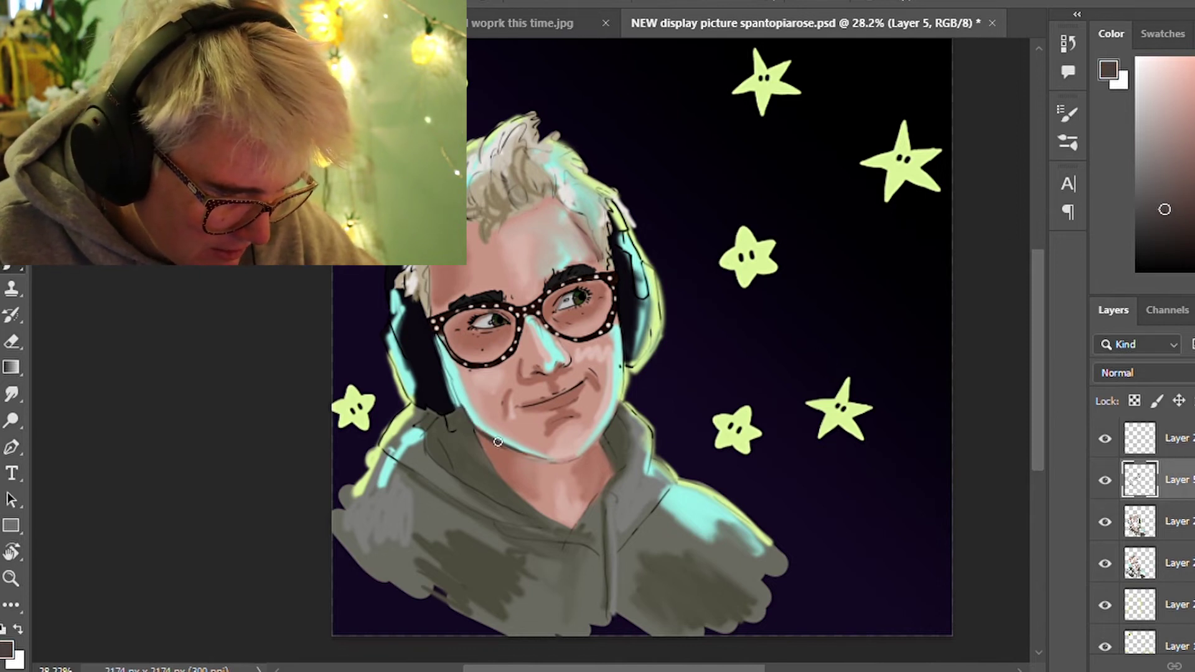
alt+click(514, 471)
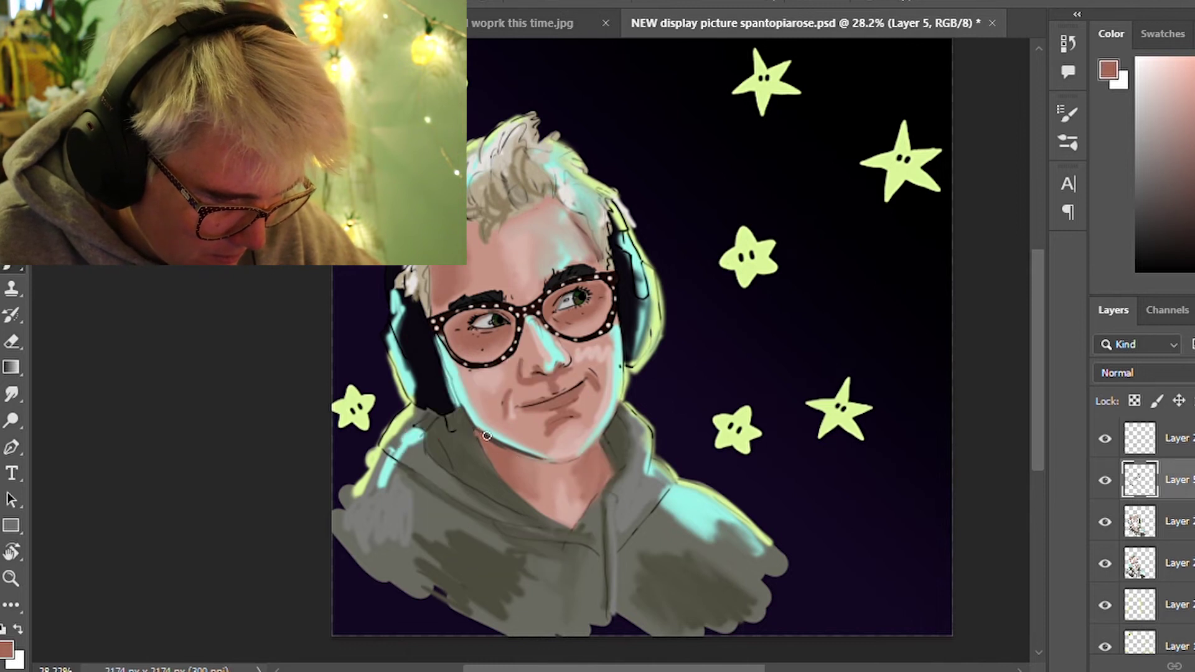
drag(520, 453, 548, 461)
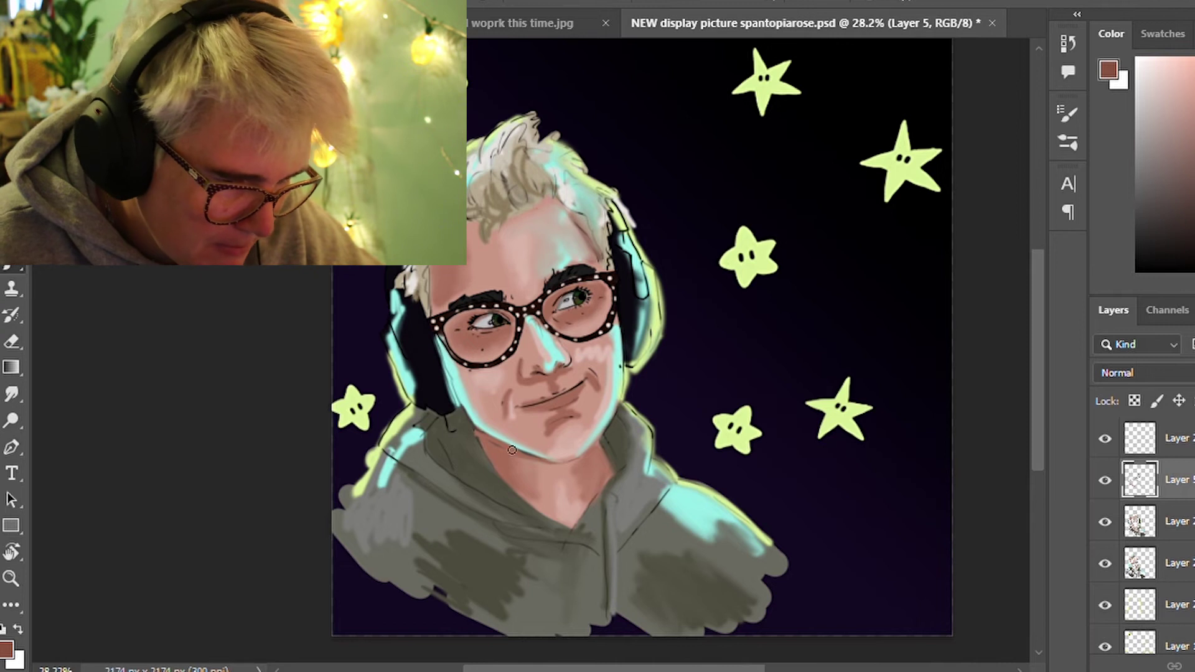
drag(546, 458, 583, 448)
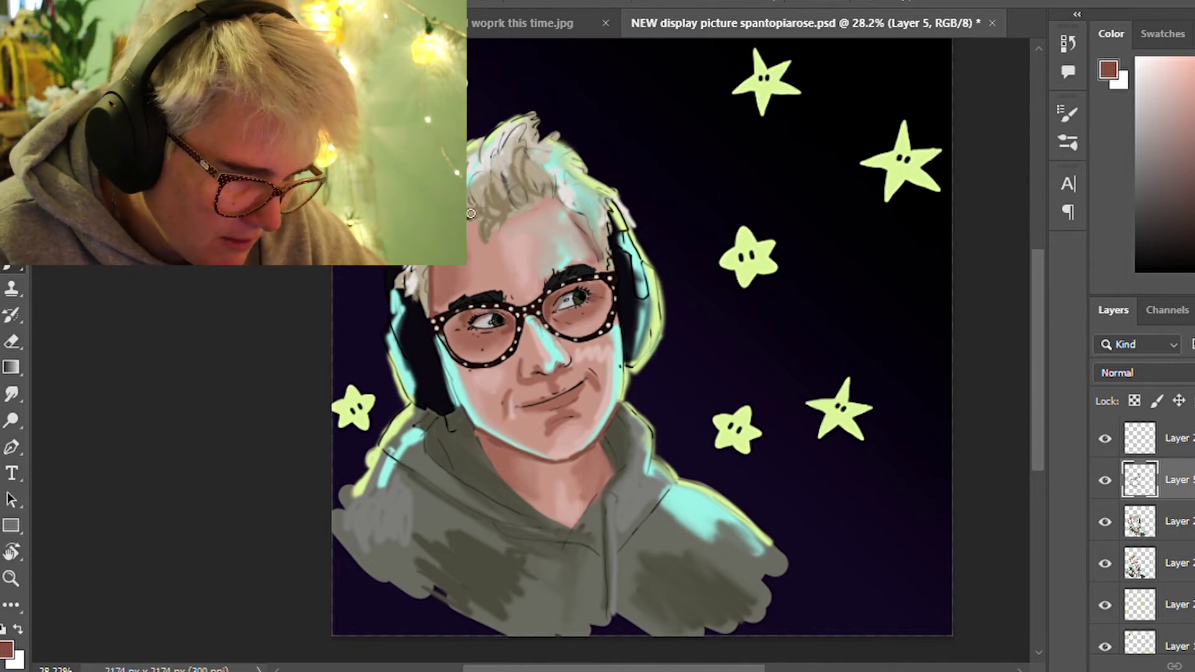
alt+click(535, 208)
key(ctrl+shift+alt+n)
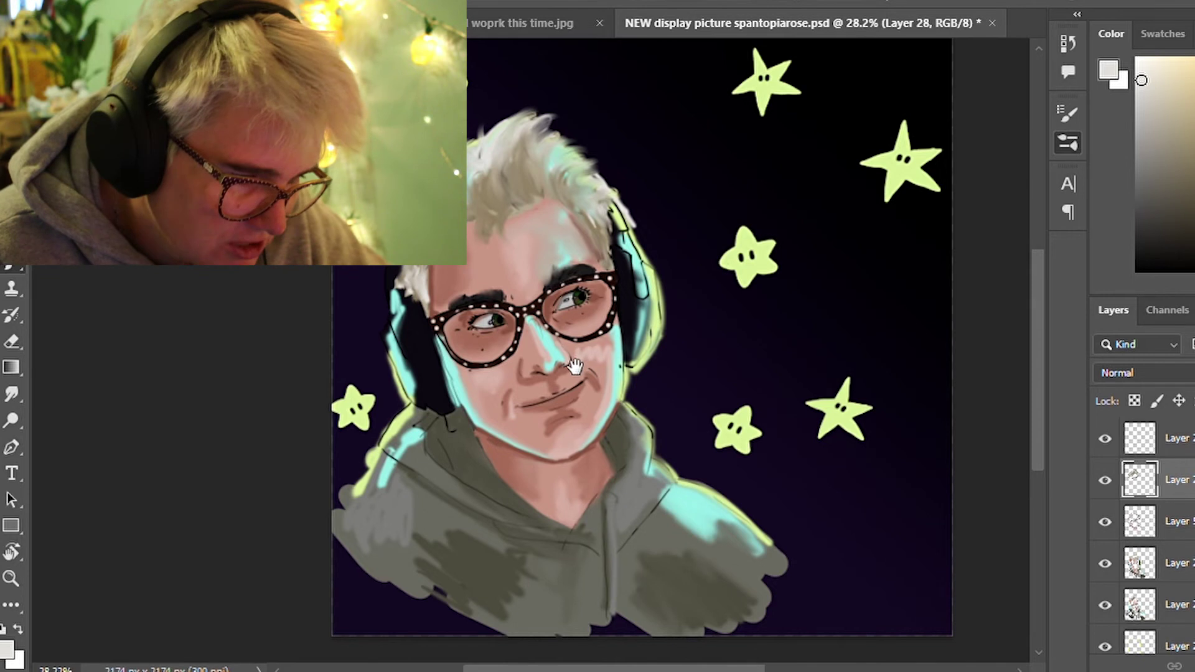
Pan the view and toggle the face shading layer off and back on to compare
drag(549, 336, 432, 327)
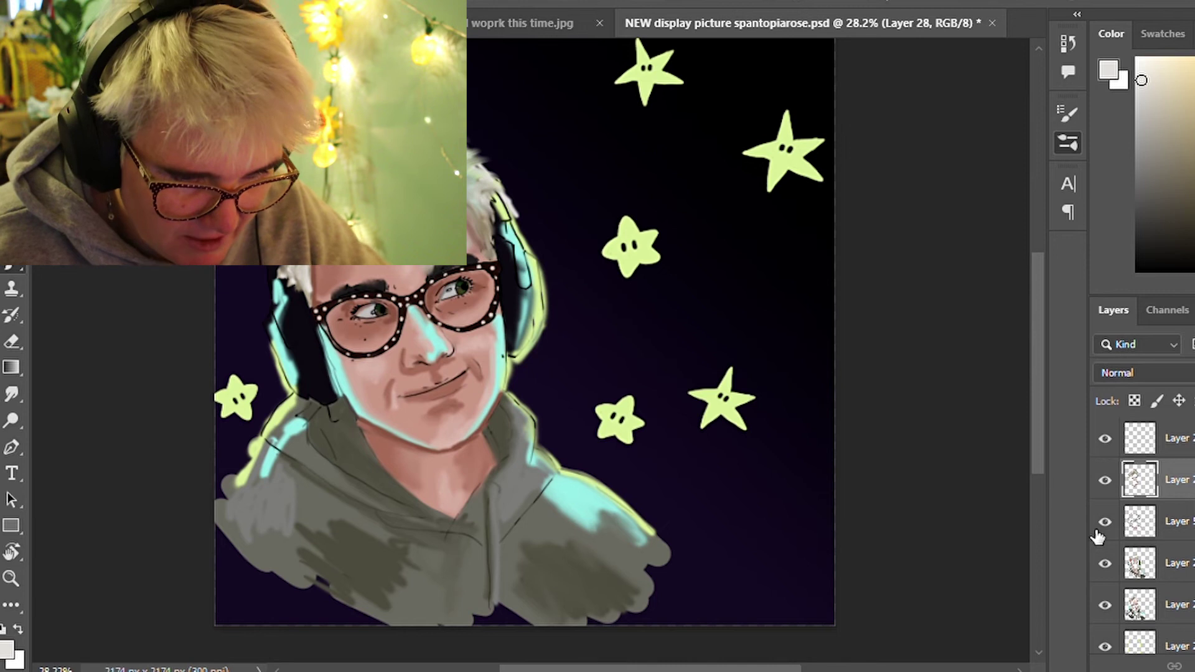
click(1105, 564)
click(1105, 563)
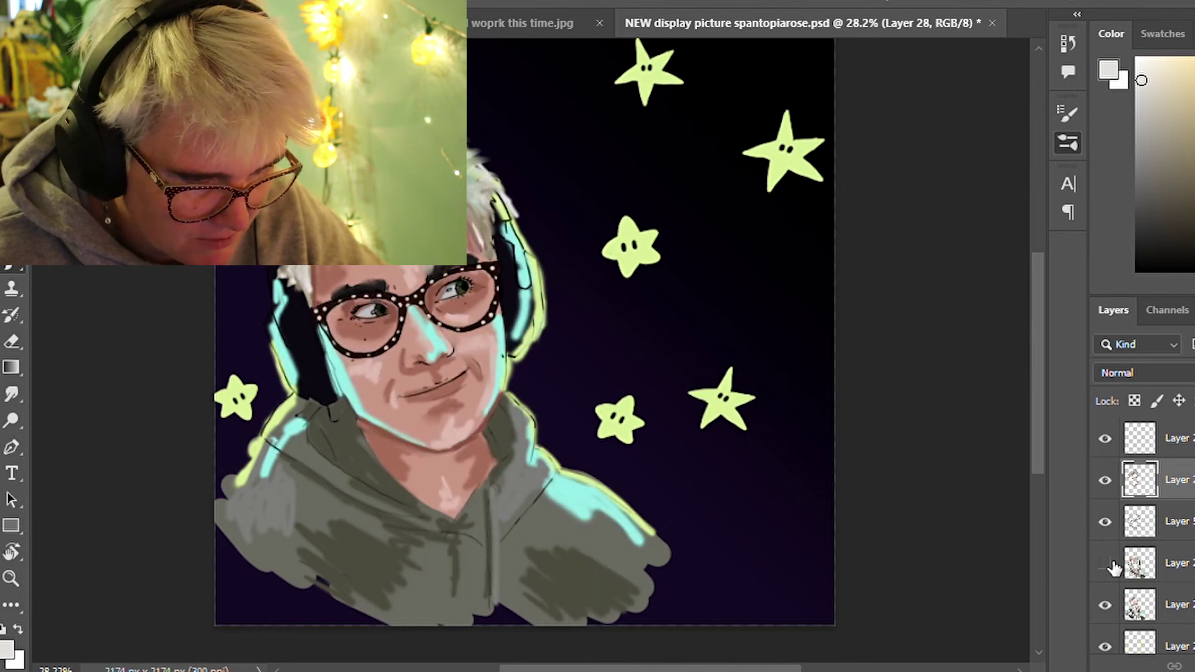
click(1106, 564)
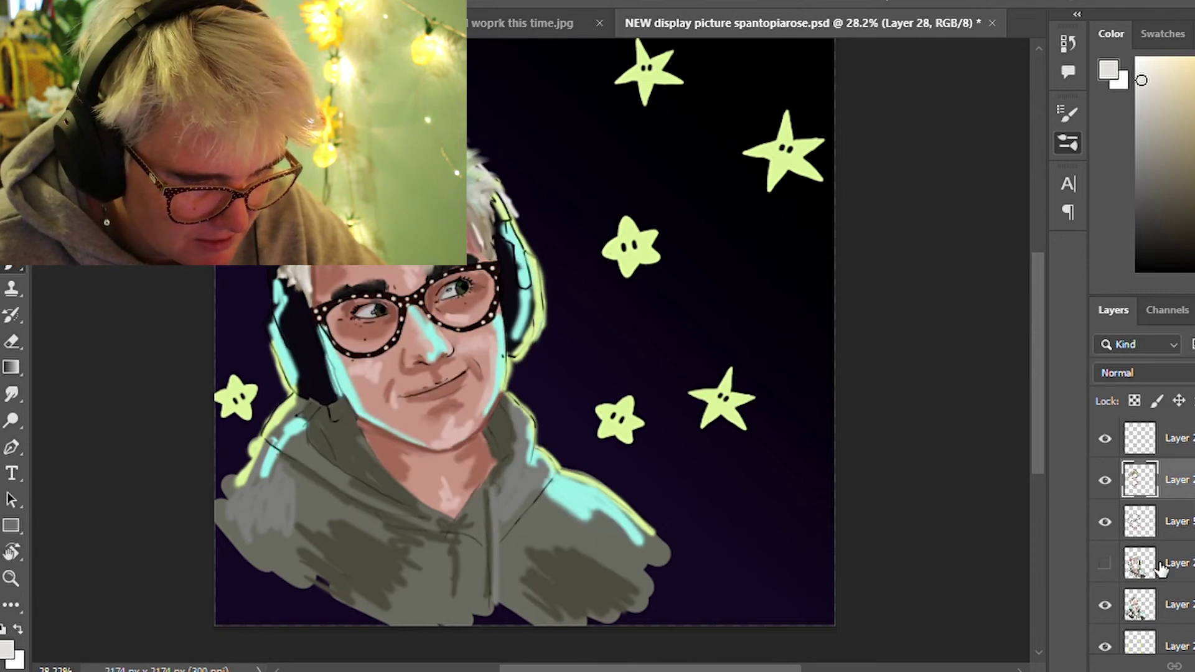
click(1105, 563)
Select the face shading layer, switch to the Eraser and sample black from the headphone
click(1182, 563)
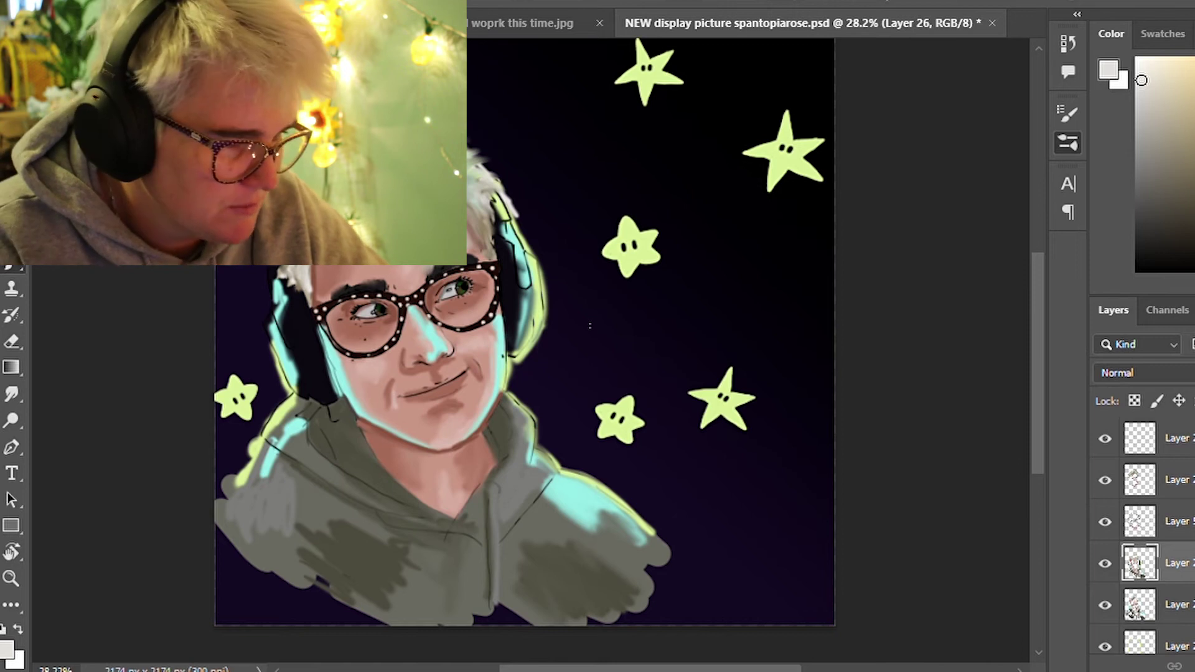
key(e)
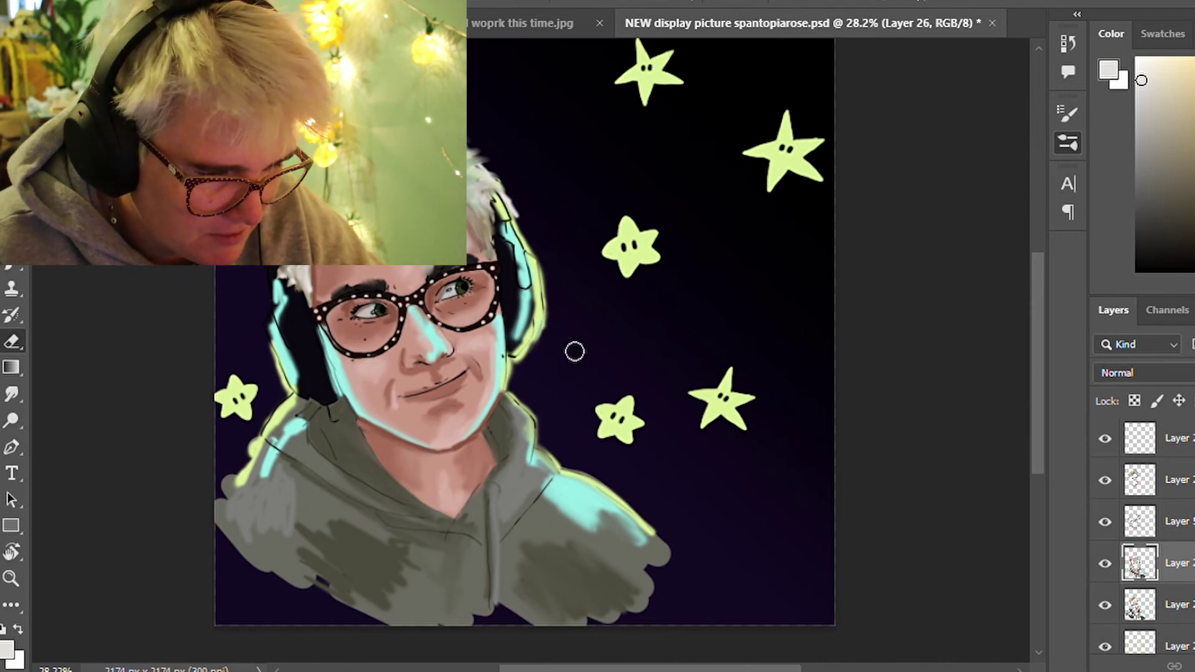
click(508, 277)
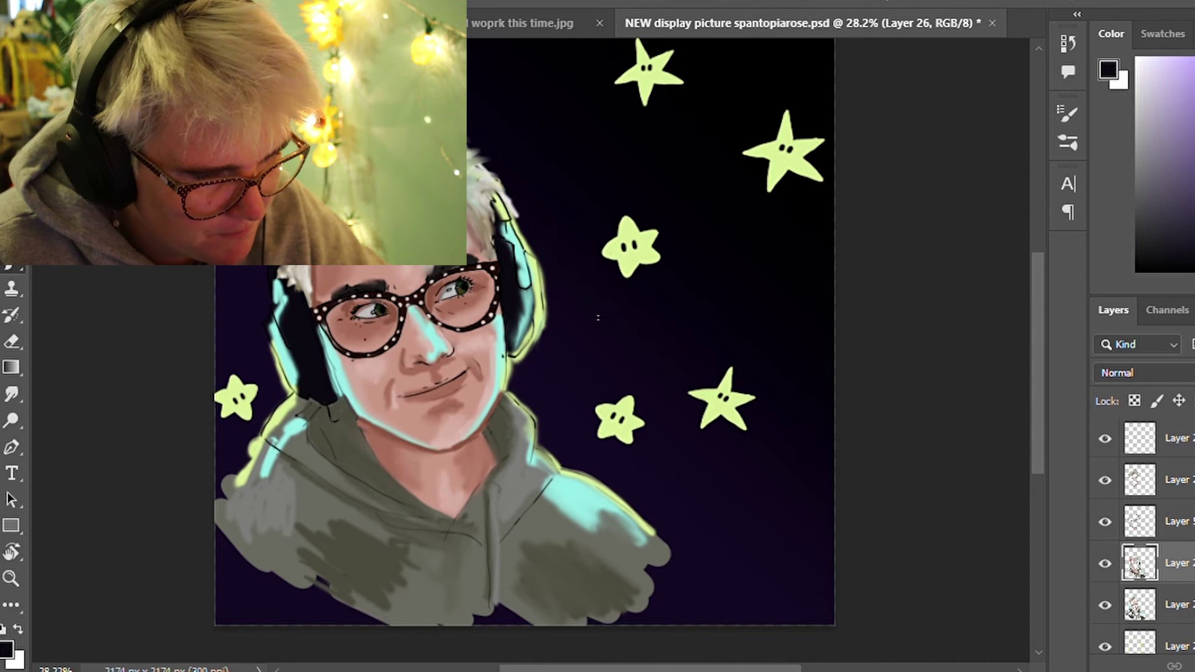
scroll(601, 295, down, 2)
scroll(601, 295, up, 2)
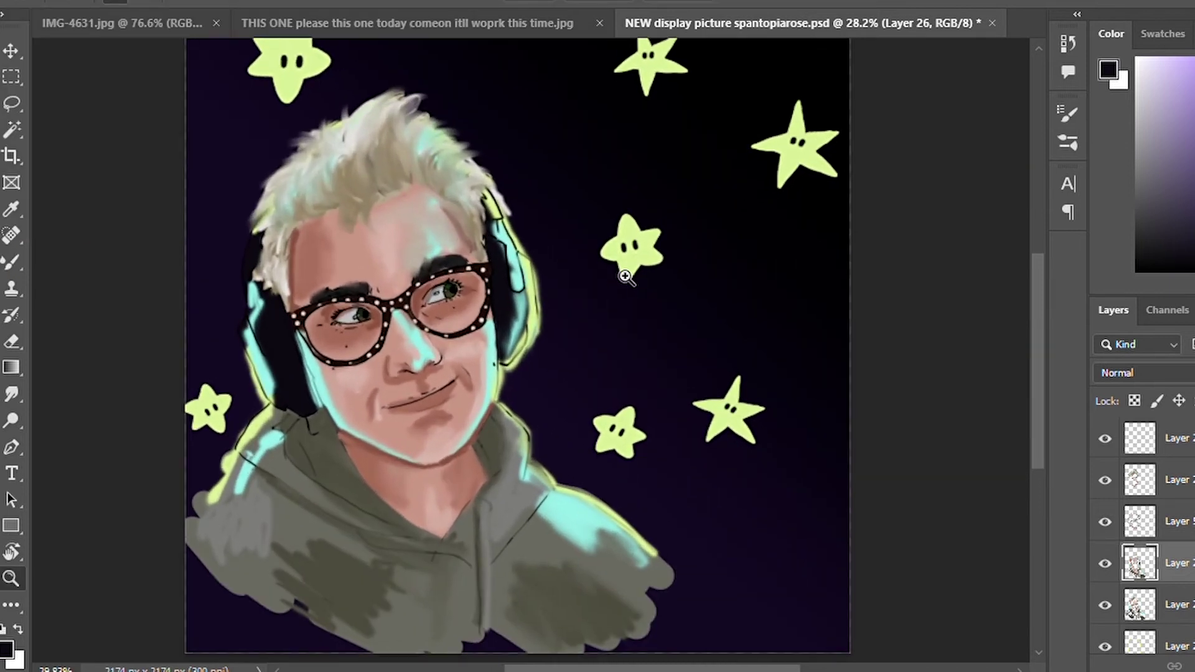
Zoom in and dab reddish-brown freckles over the face, nose and neck with the Brush
key(b)
mouse_move(592, 328)
mouse_down()
mouse_move(650, 357)
mouse_move(624, 319)
mouse_move(621, 282)
mouse_up()
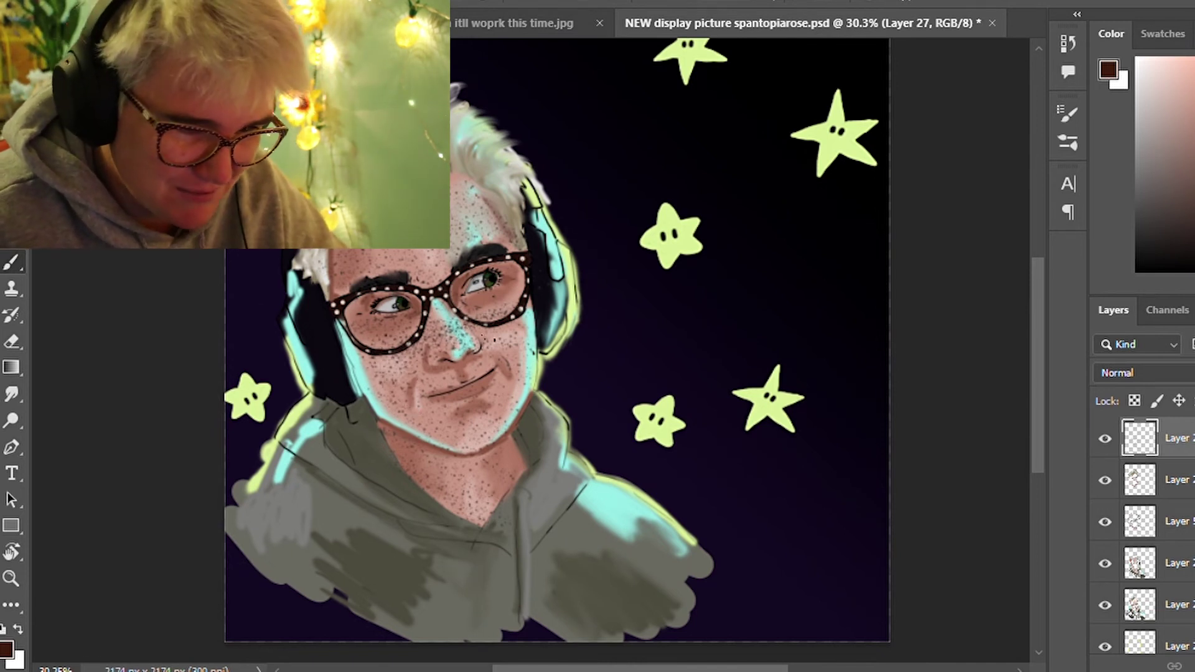
click(1164, 206)
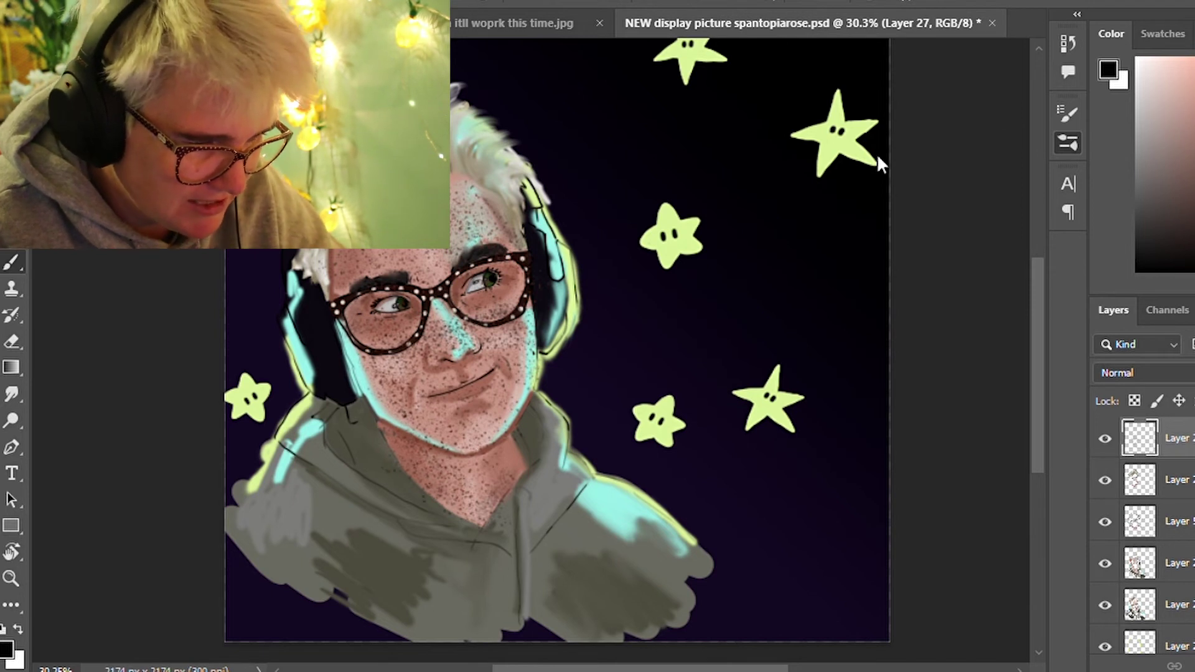
key(e)
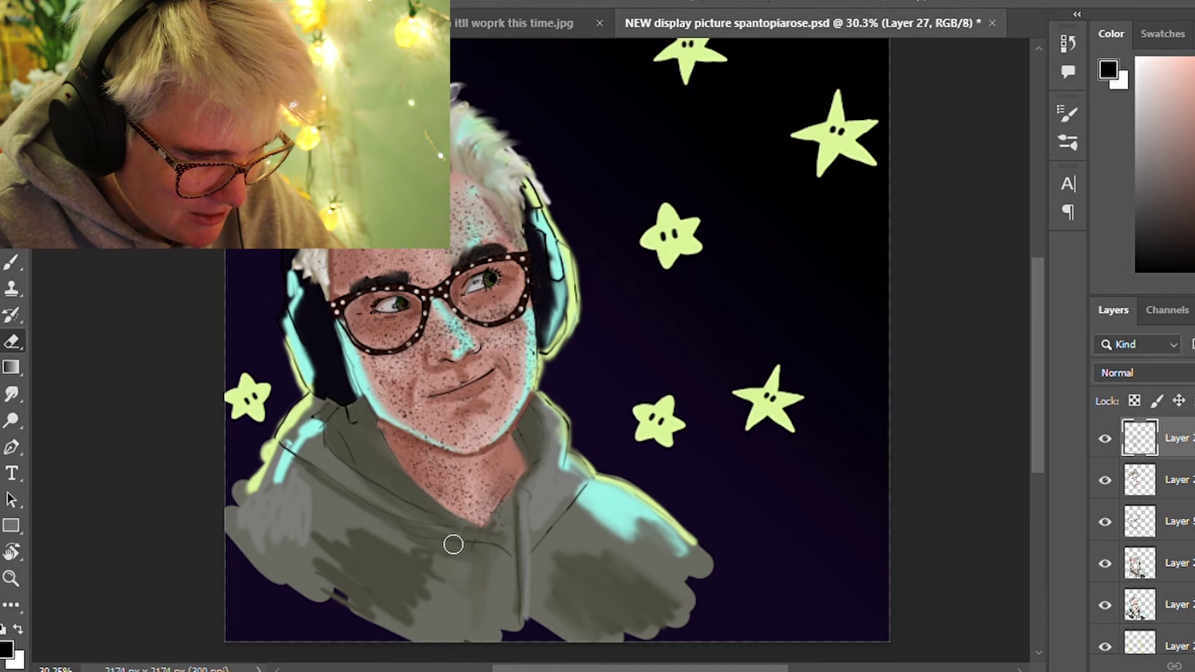
Erase excess freckles on the neck, touch up in dark maroon, and save the portrait
drag(405, 483, 485, 504)
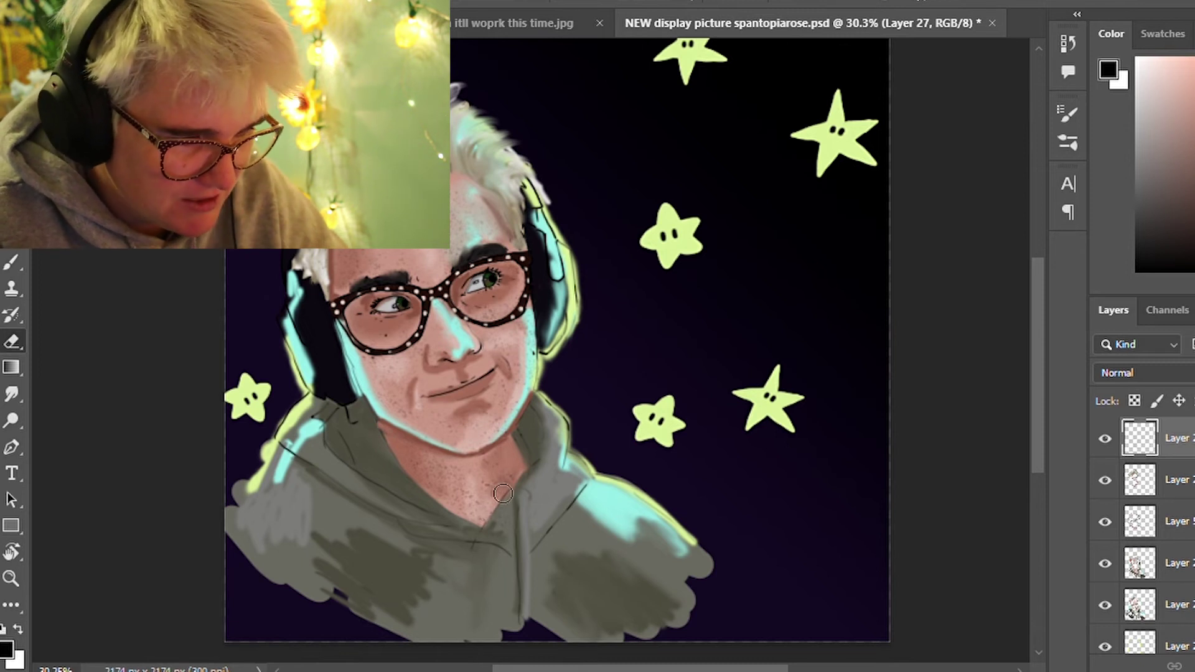
key(b)
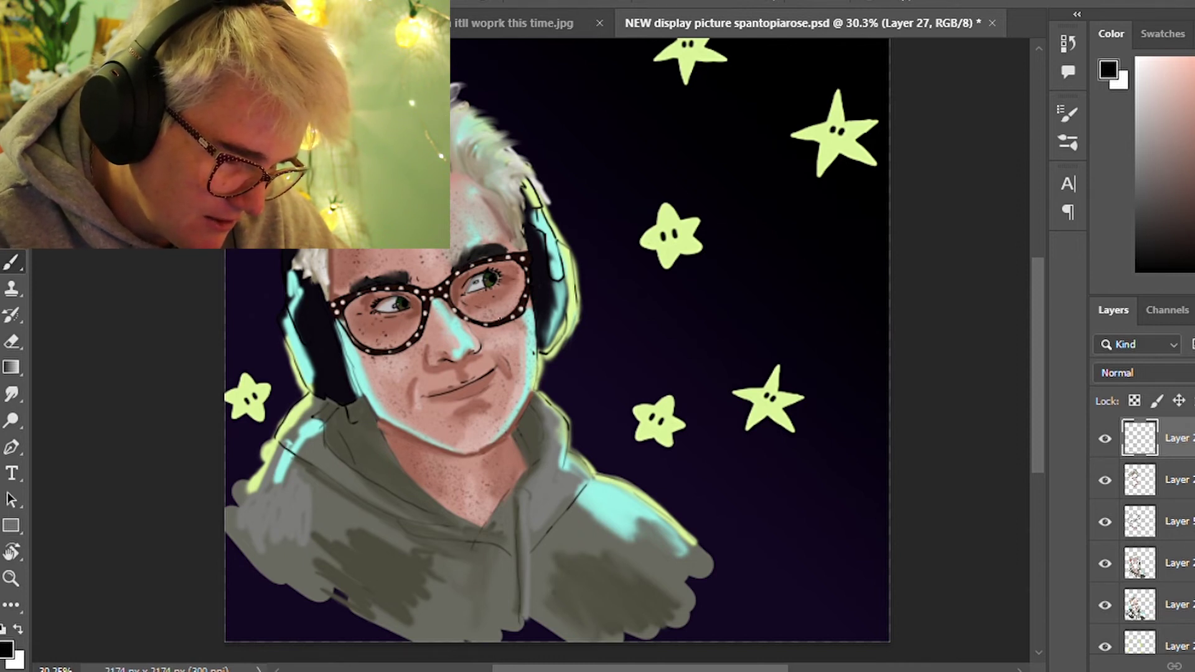
click(1183, 256)
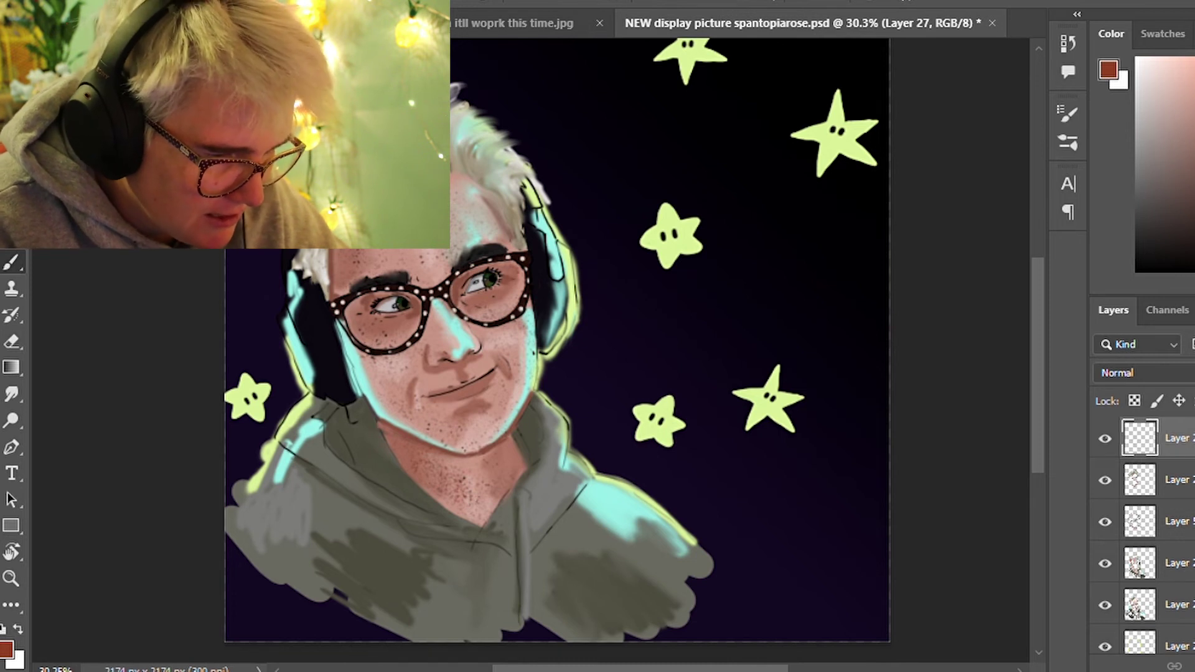
key(e)
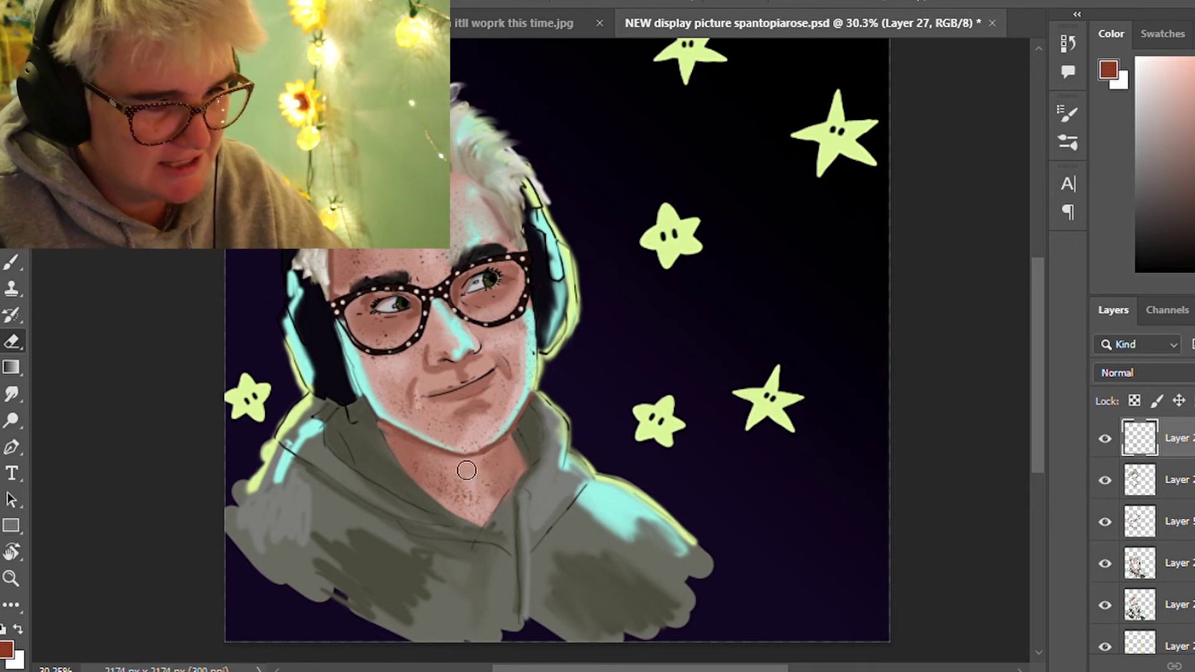
scroll(618, 439, up, 2)
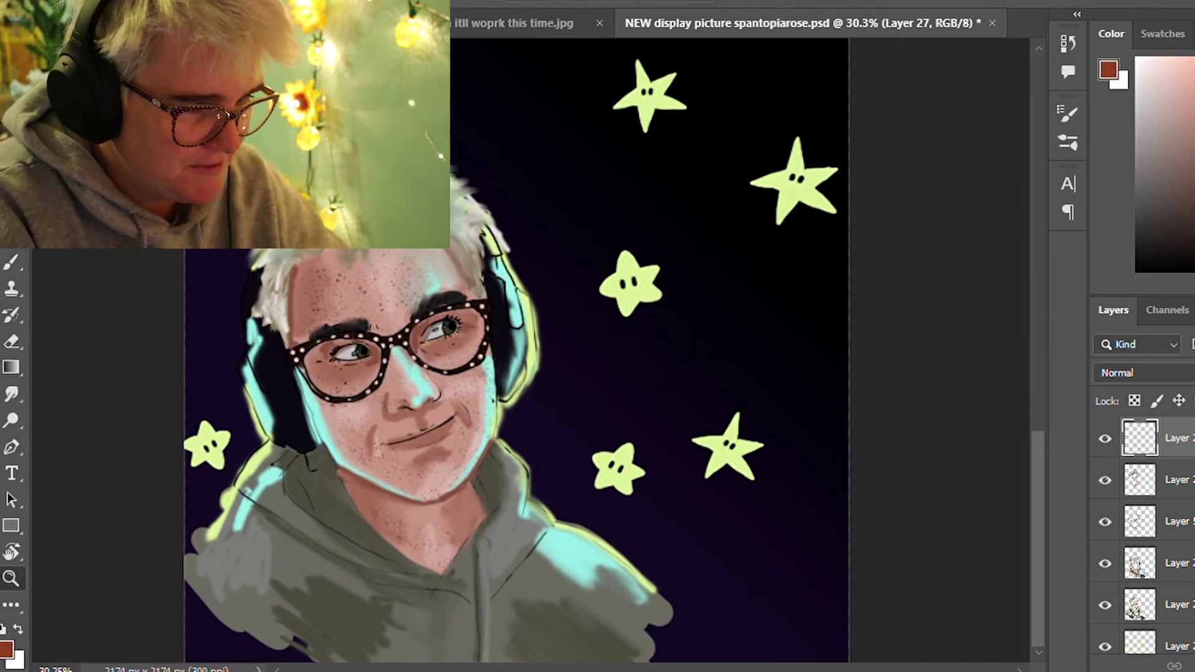
key(ctrl+s)
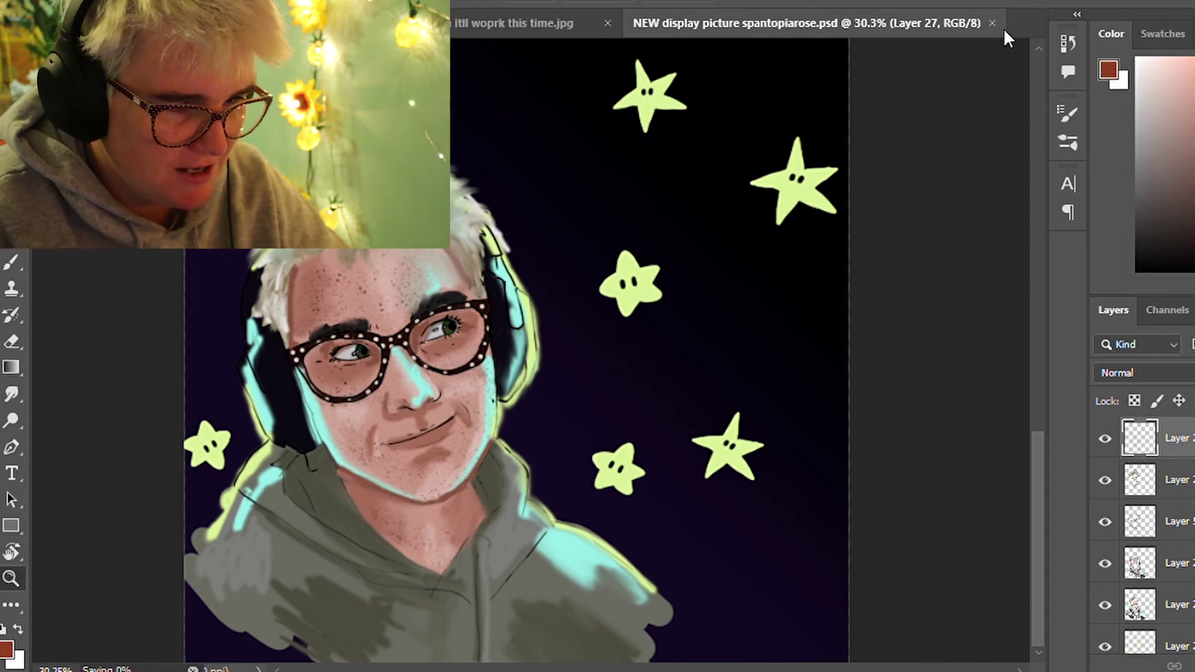
click(992, 23)
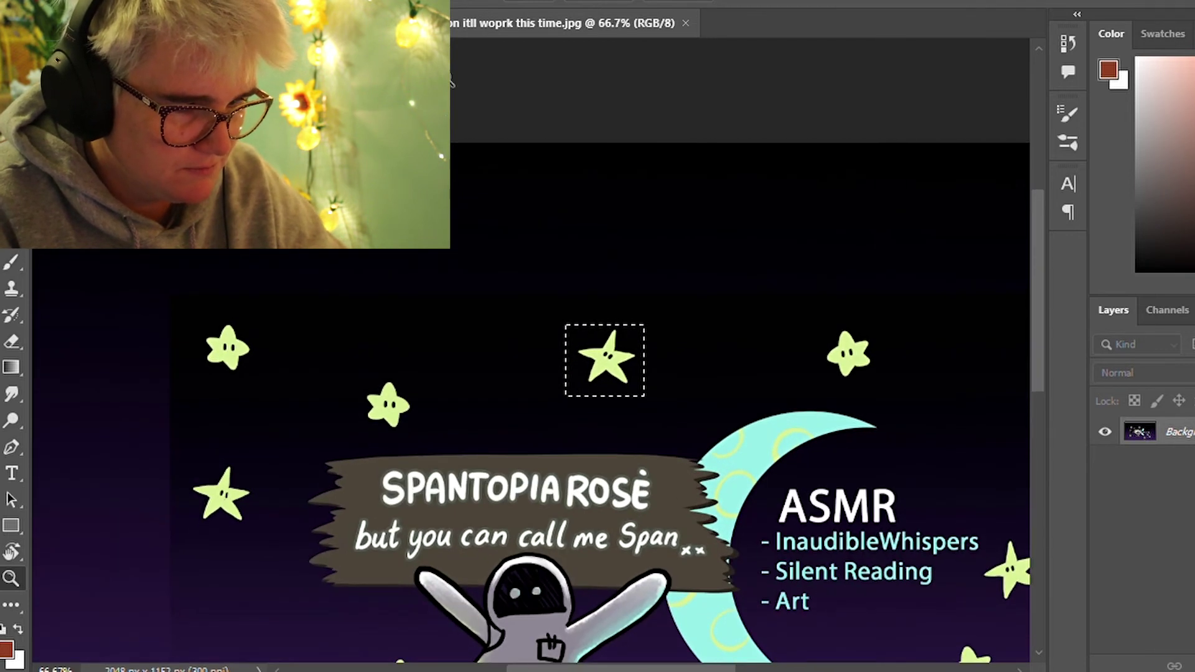
drag(327, 239, 339, 239)
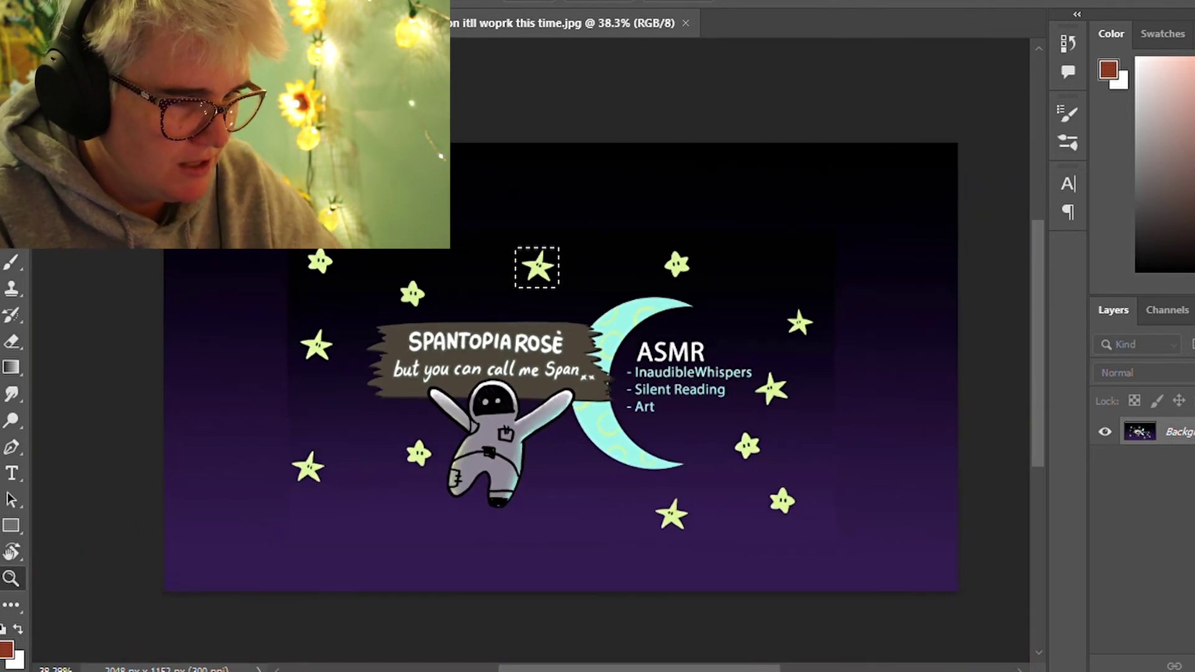
key(b)
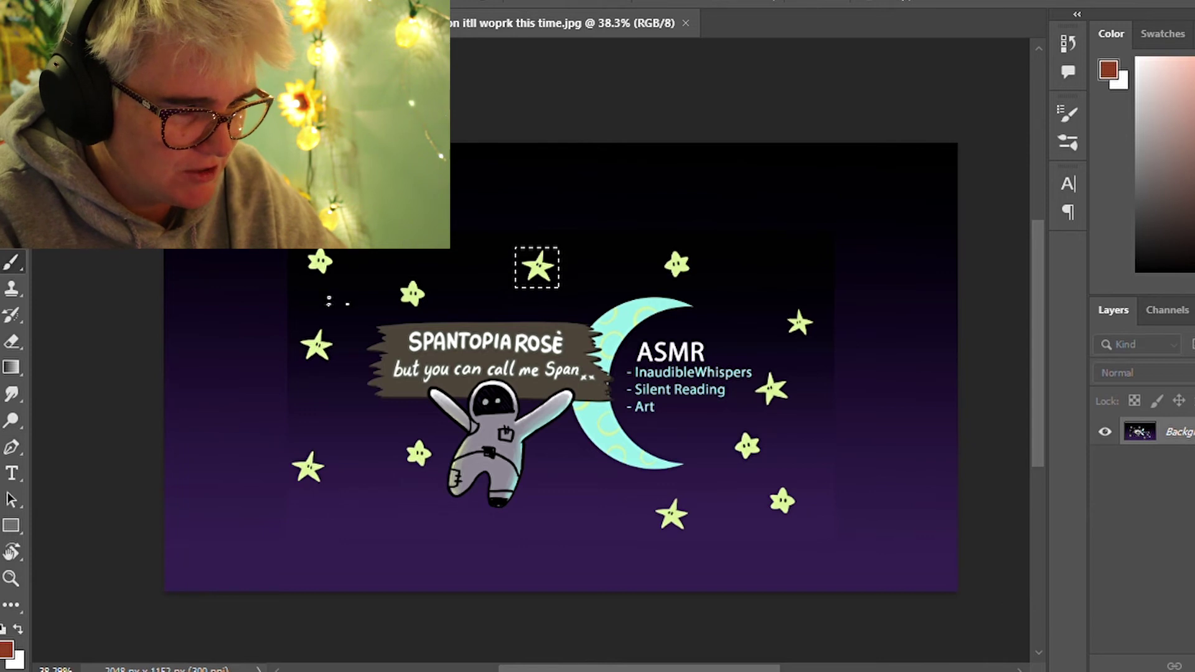
key(ctrl+z)
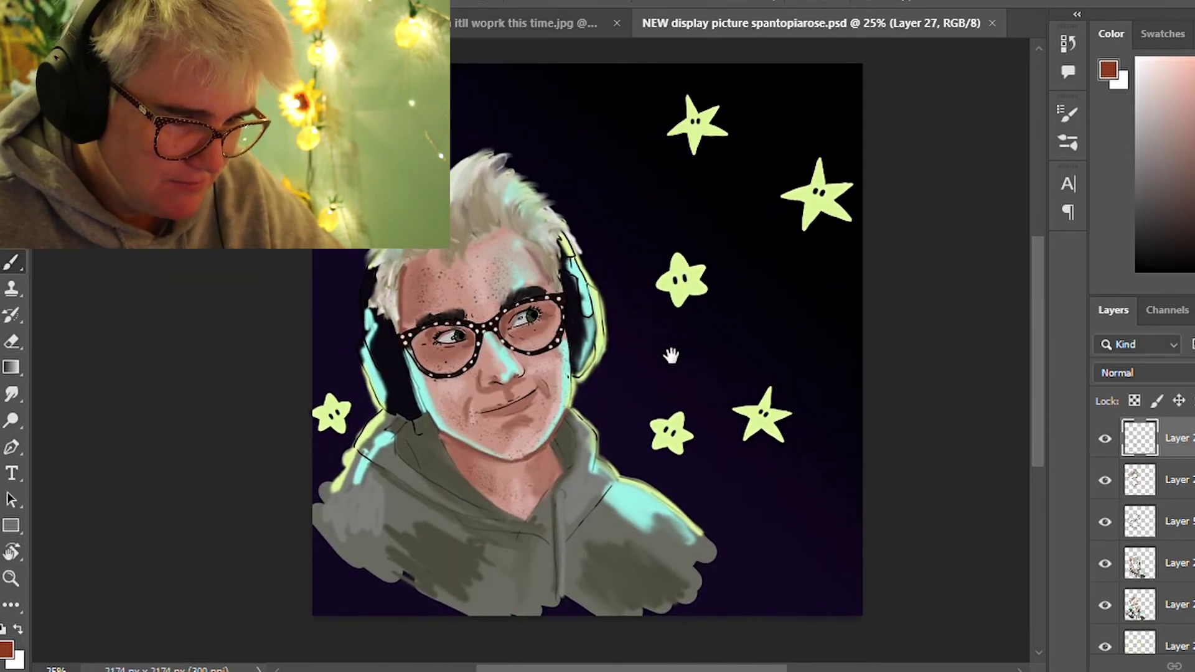
drag(671, 356, 646, 371)
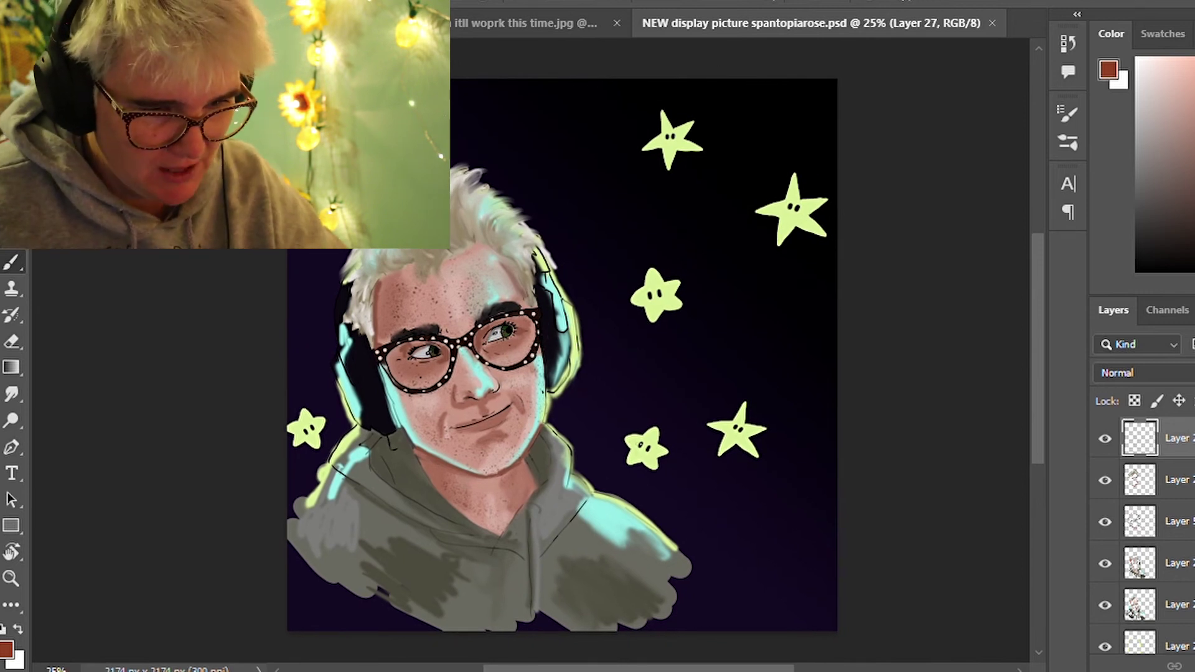
Toggle the top five layers' visibility to inspect their content, then select Layer 25
click(1105, 440)
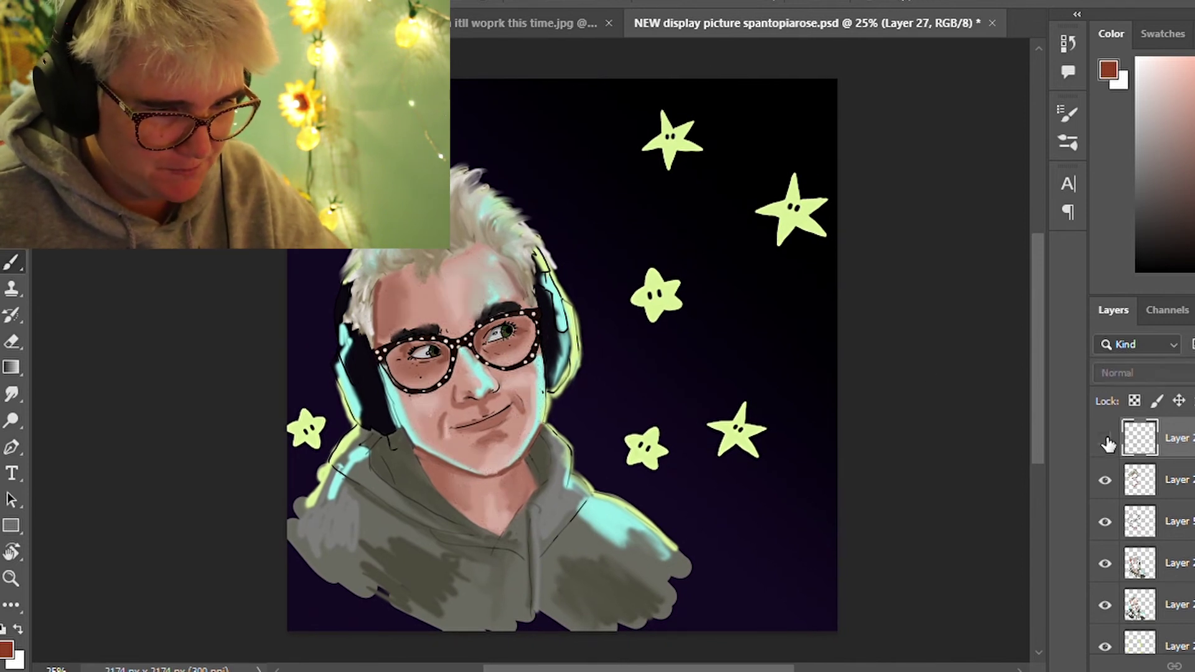
click(1106, 480)
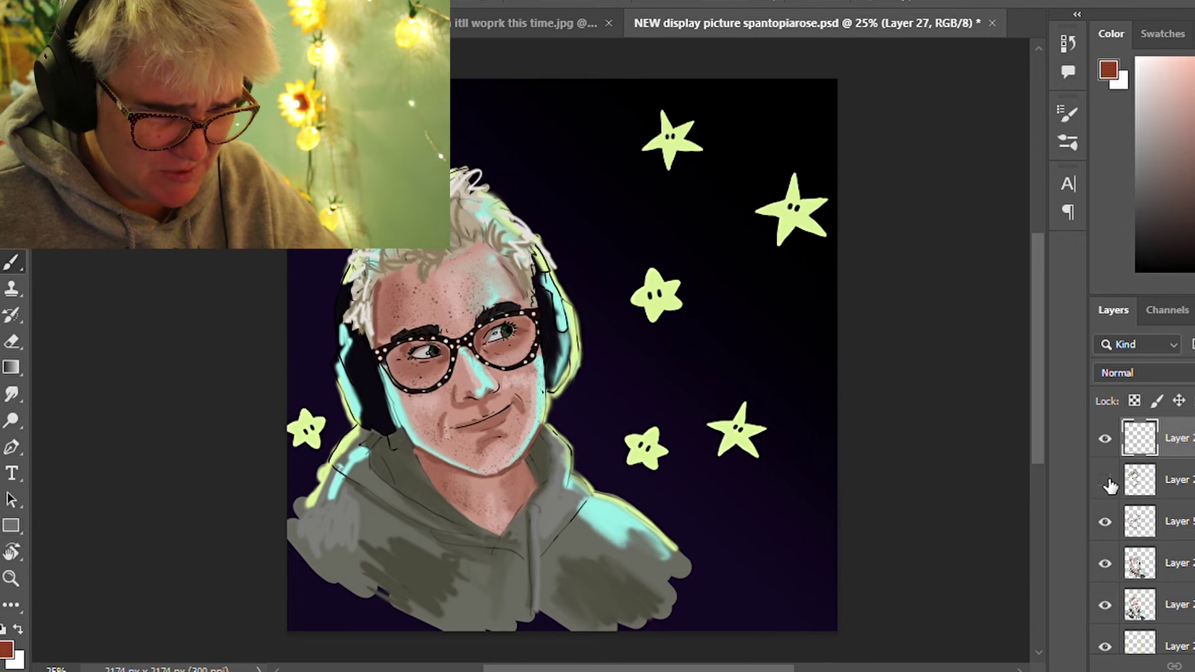
click(1107, 480)
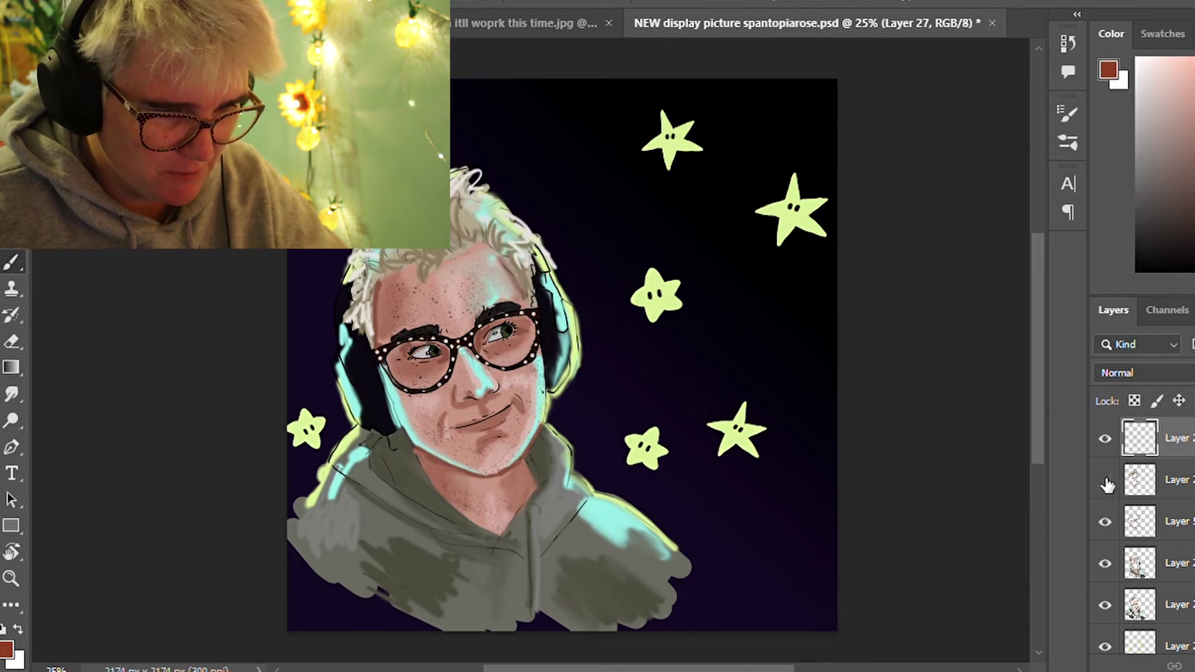
click(1107, 481)
click(1106, 521)
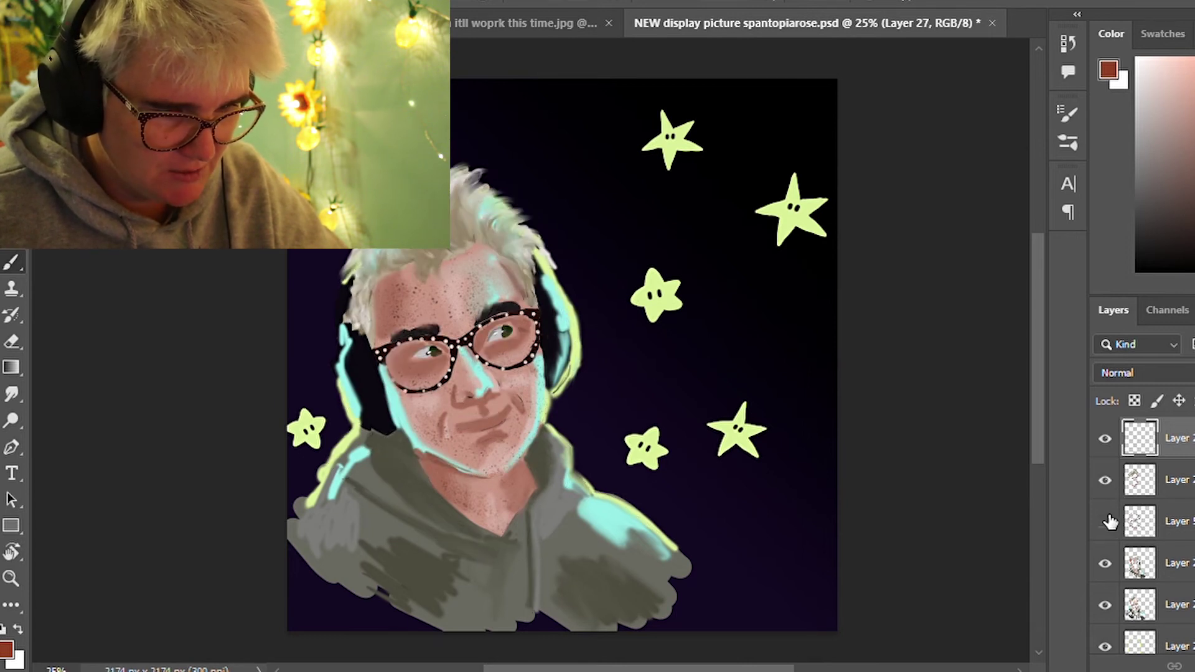
click(1106, 522)
click(1106, 563)
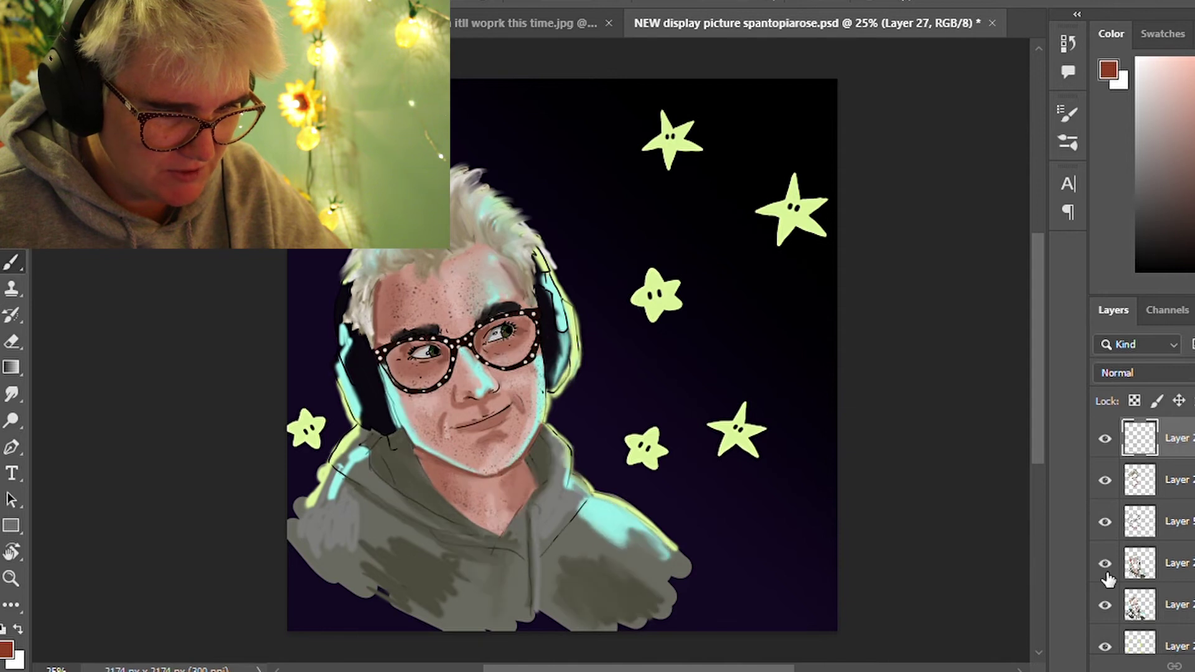
click(1106, 605)
click(1152, 614)
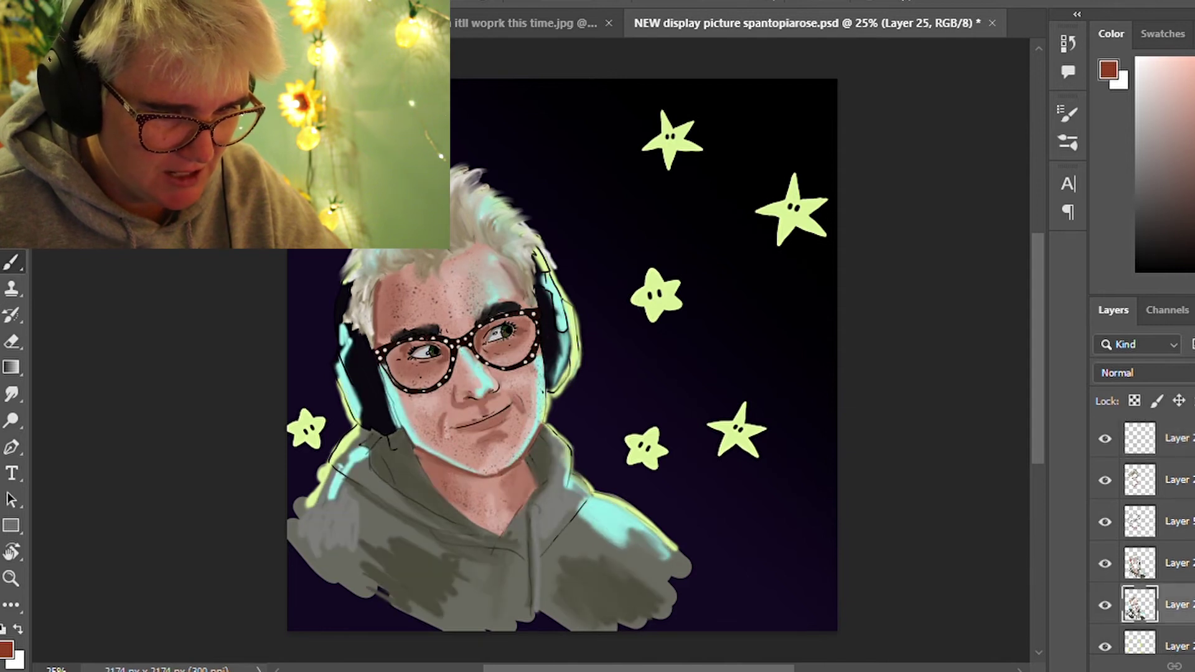
Hide the yellow glow outline layer and the layer holding most of the stars
scroll(1139, 529, down, 3)
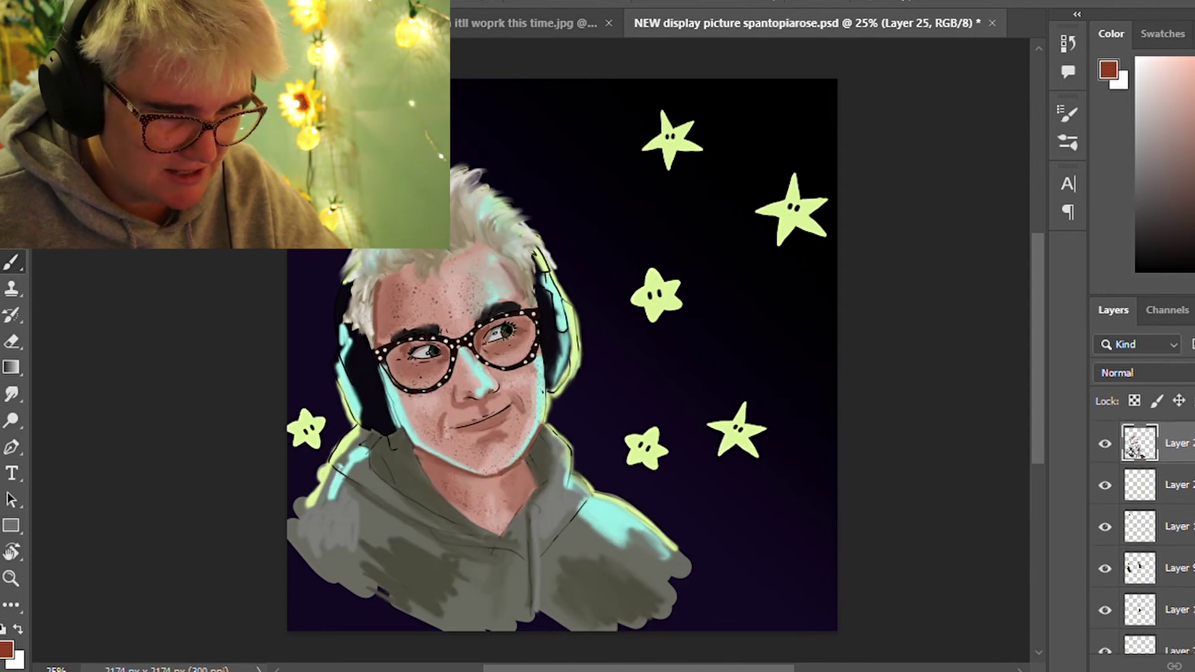
click(1106, 477)
click(1107, 520)
click(1107, 561)
click(1106, 519)
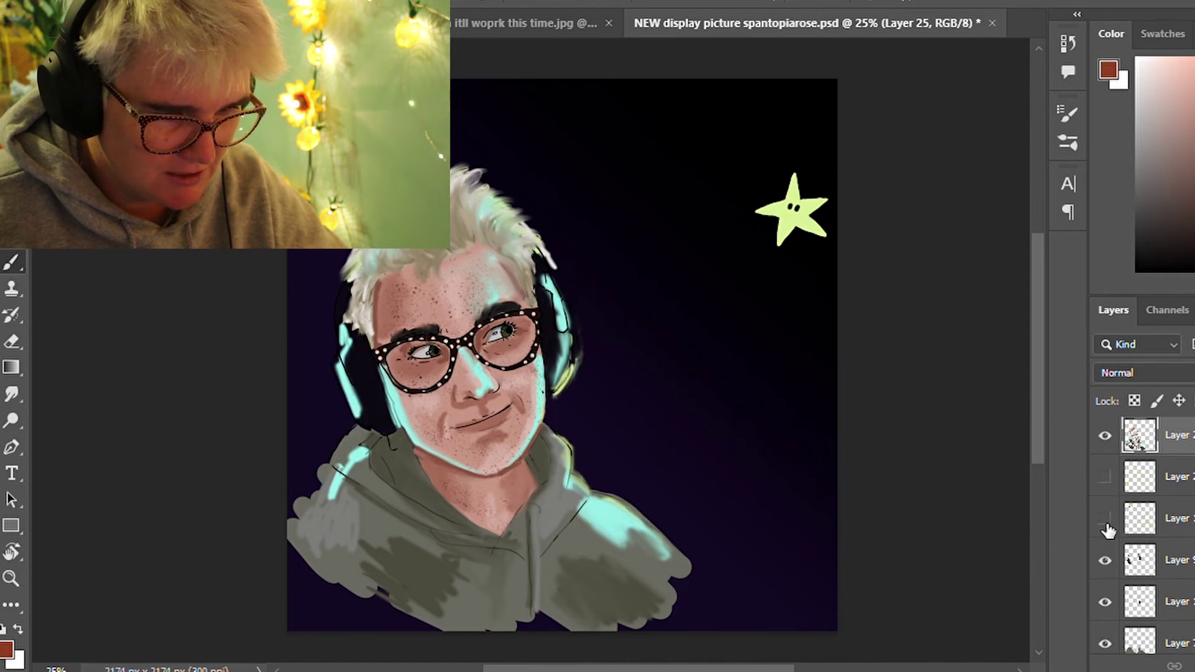
click(1105, 436)
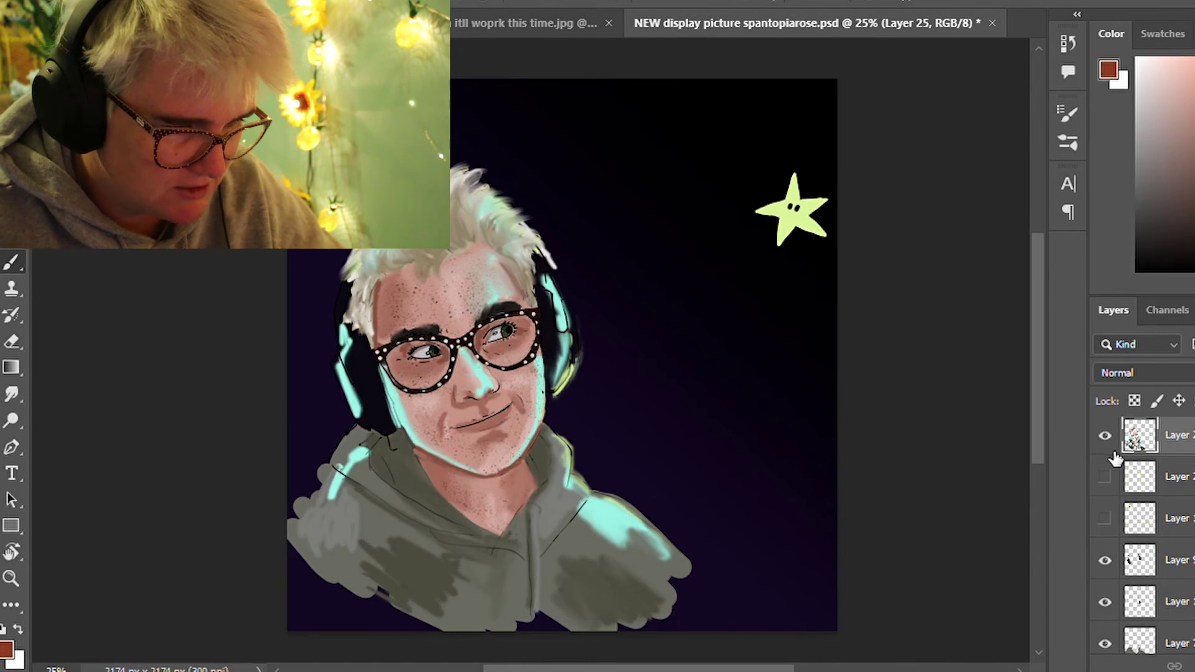
key(e)
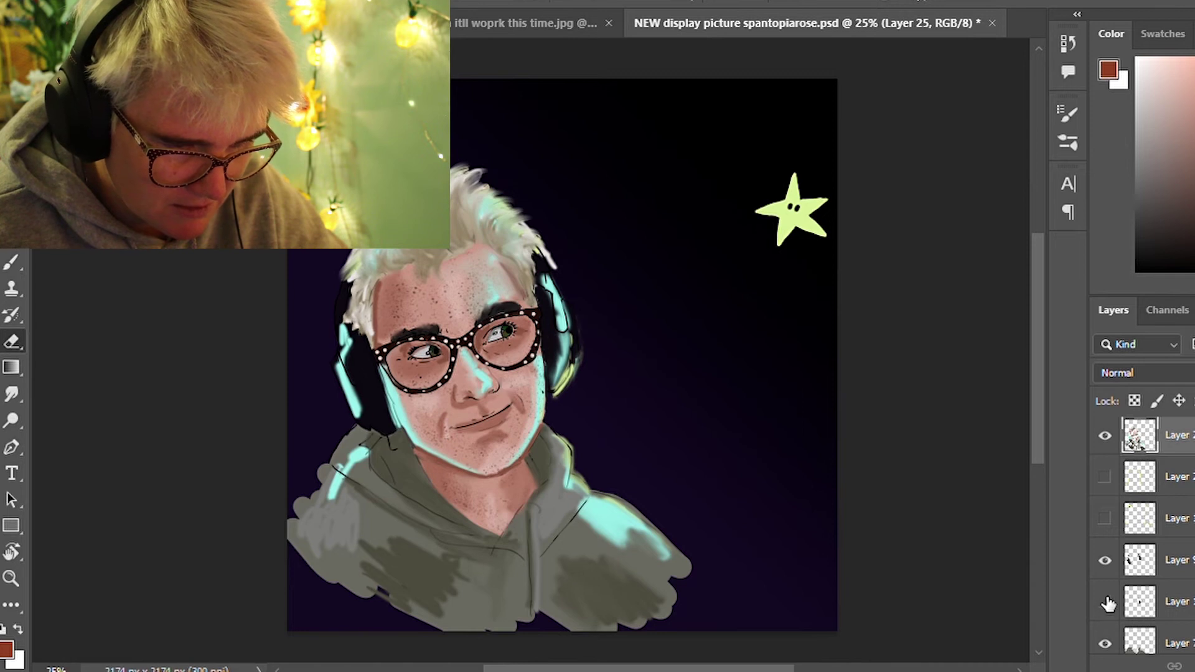
Compare the hair with and without its layers, keeping Layer 28 visible and selected
click(1106, 644)
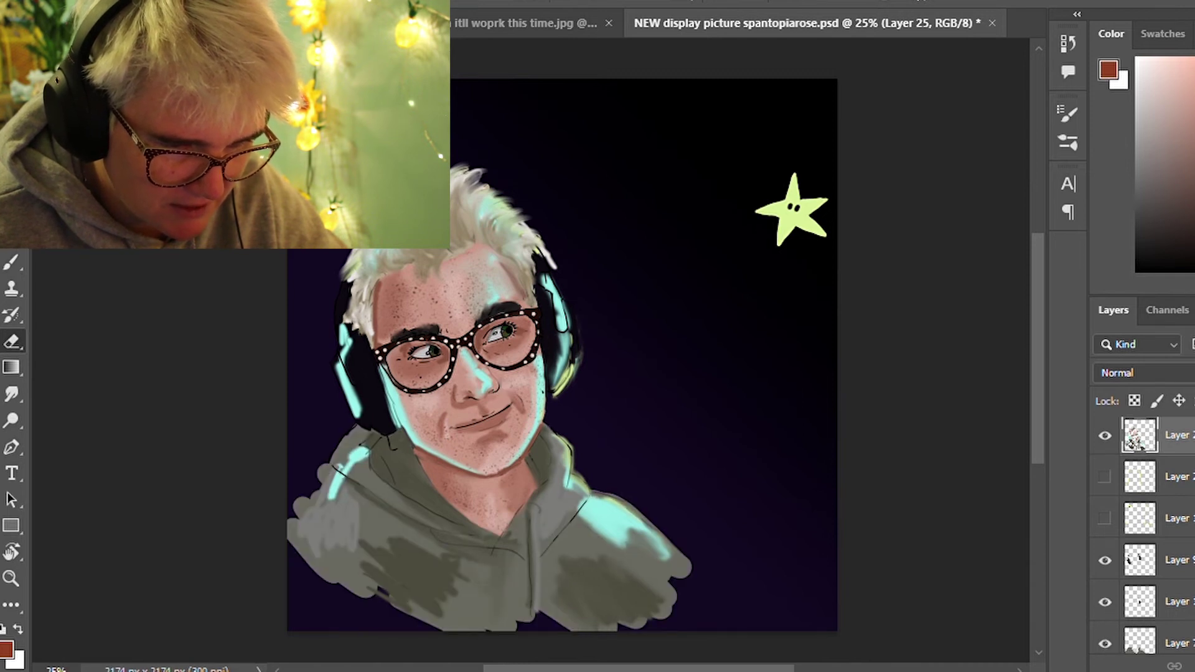
scroll(1145, 535, up, 2)
scroll(1146, 536, up, 1)
scroll(1145, 536, up, 1)
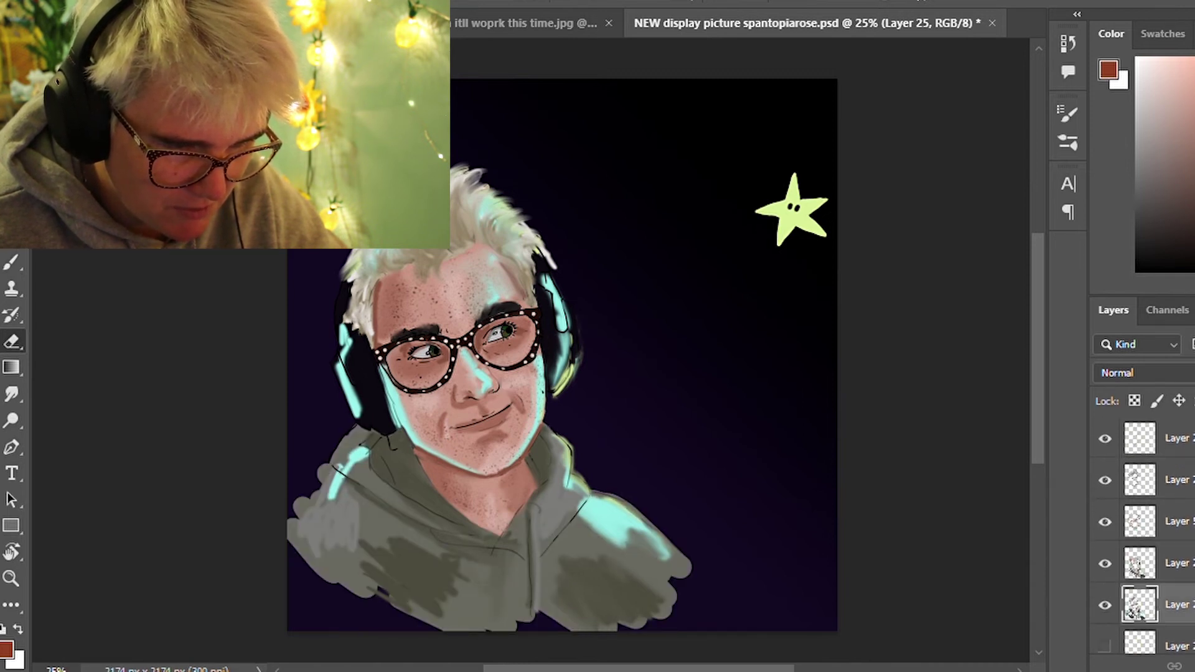
click(1106, 480)
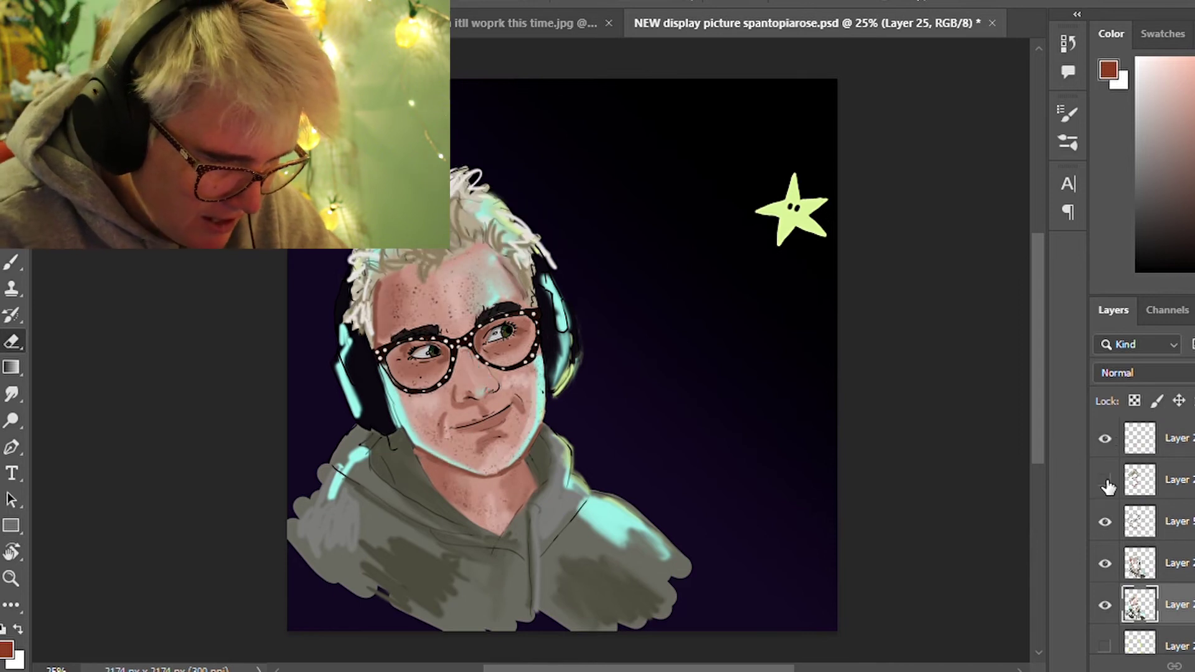
click(1105, 480)
click(1158, 479)
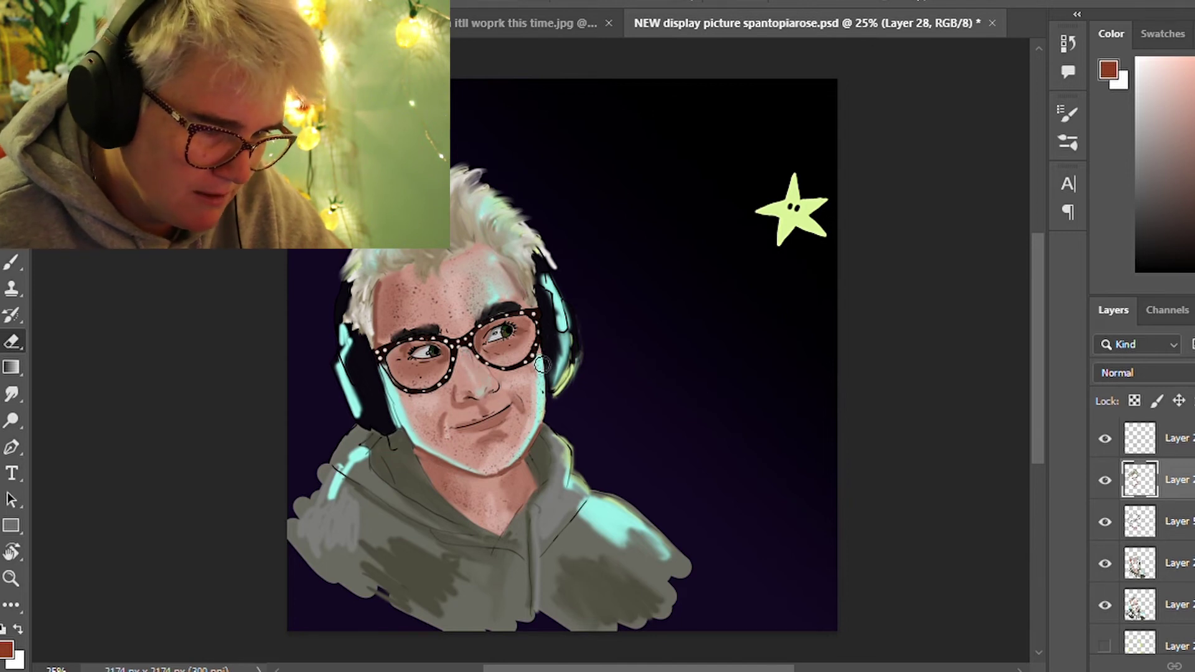
click(1104, 480)
click(1107, 483)
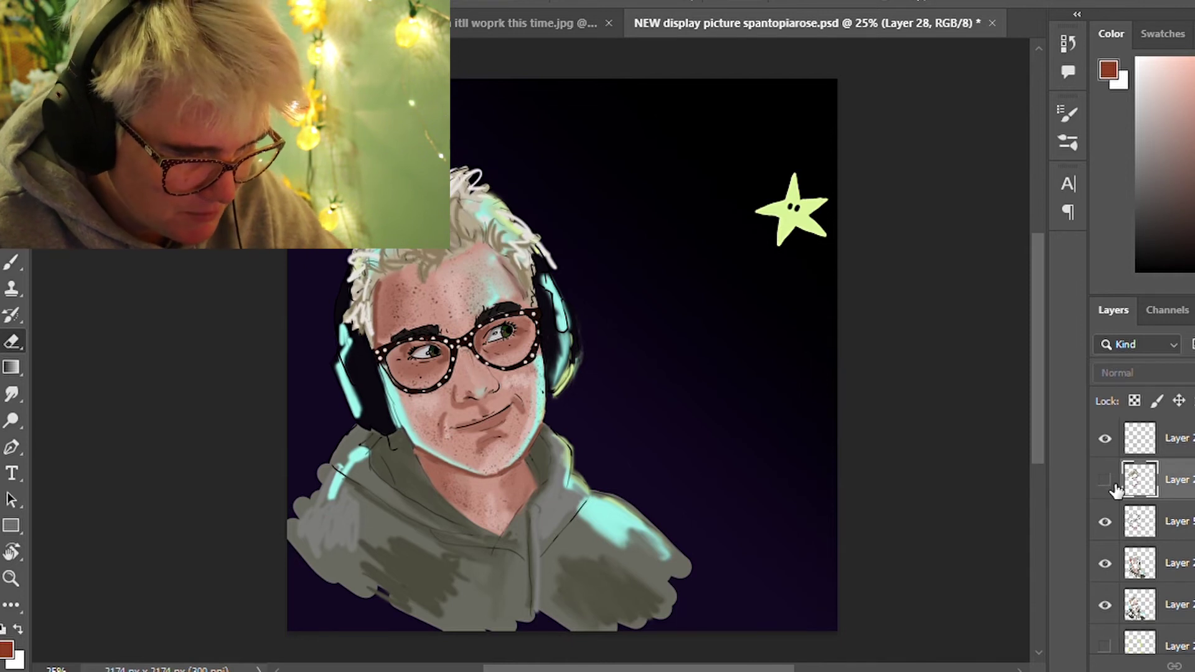
click(1106, 482)
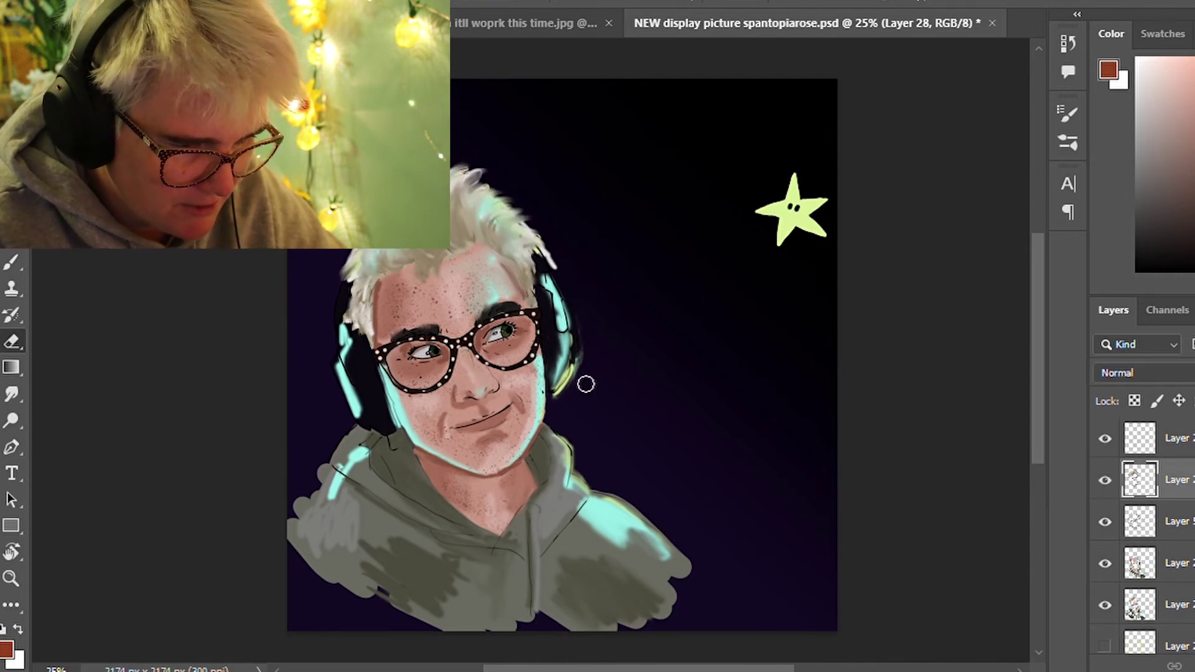
Select Layer 25 and erase dark strokes along the headphone beside the ear
drag(618, 382, 673, 370)
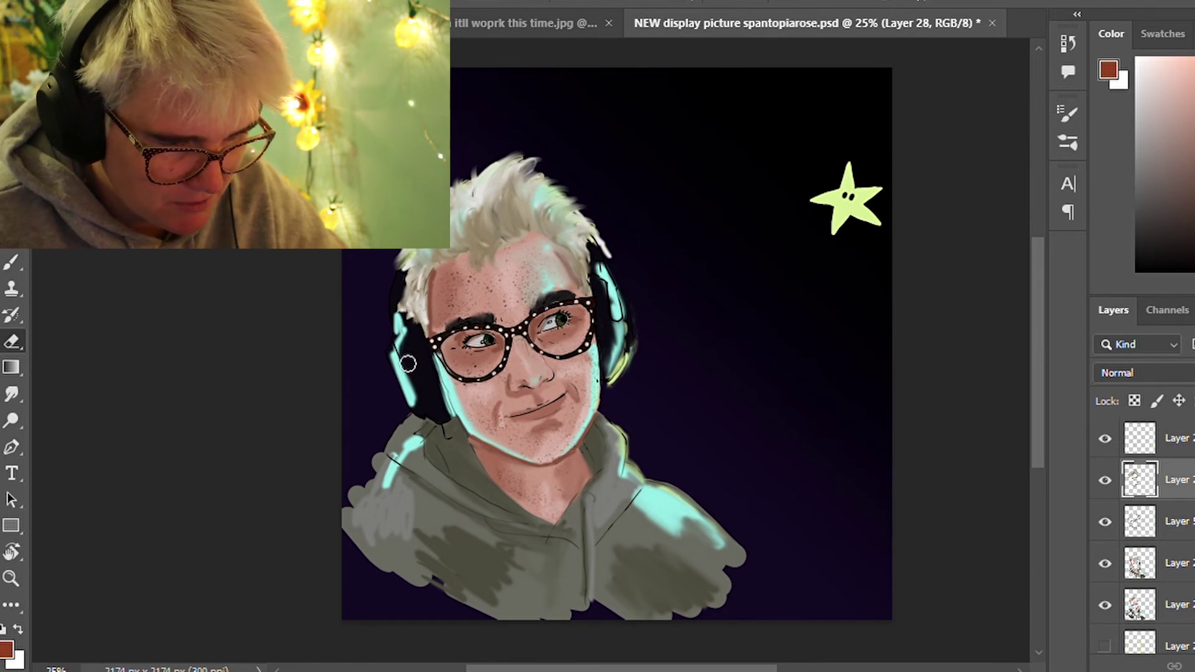
click(1106, 523)
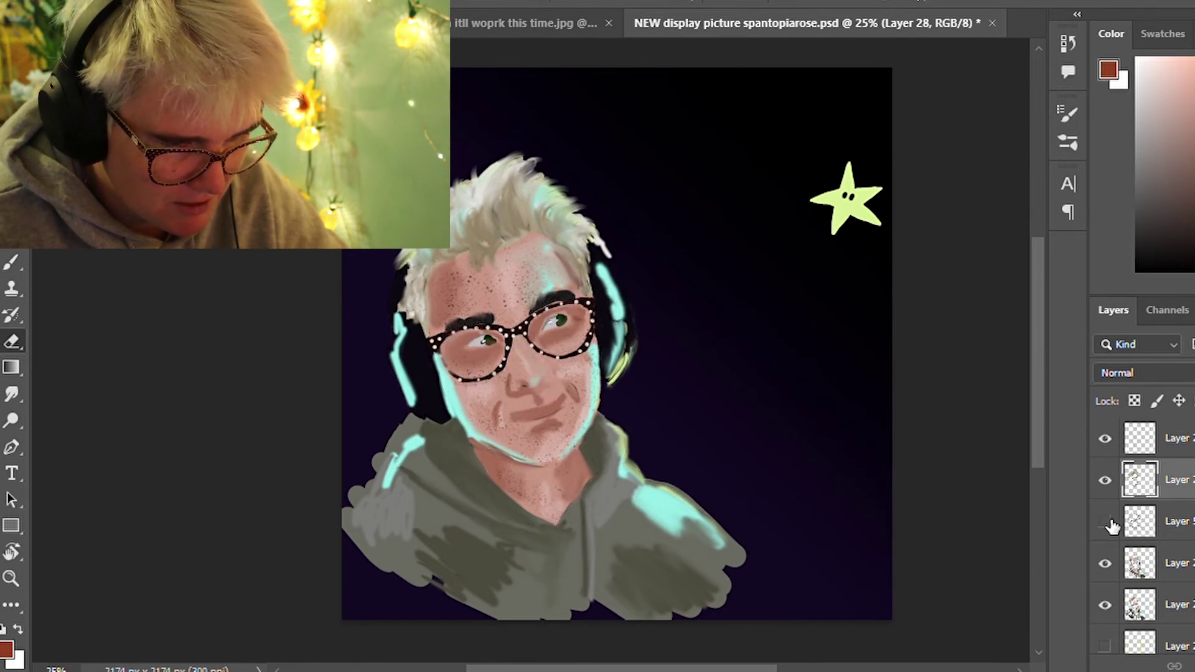
click(1108, 563)
click(1106, 603)
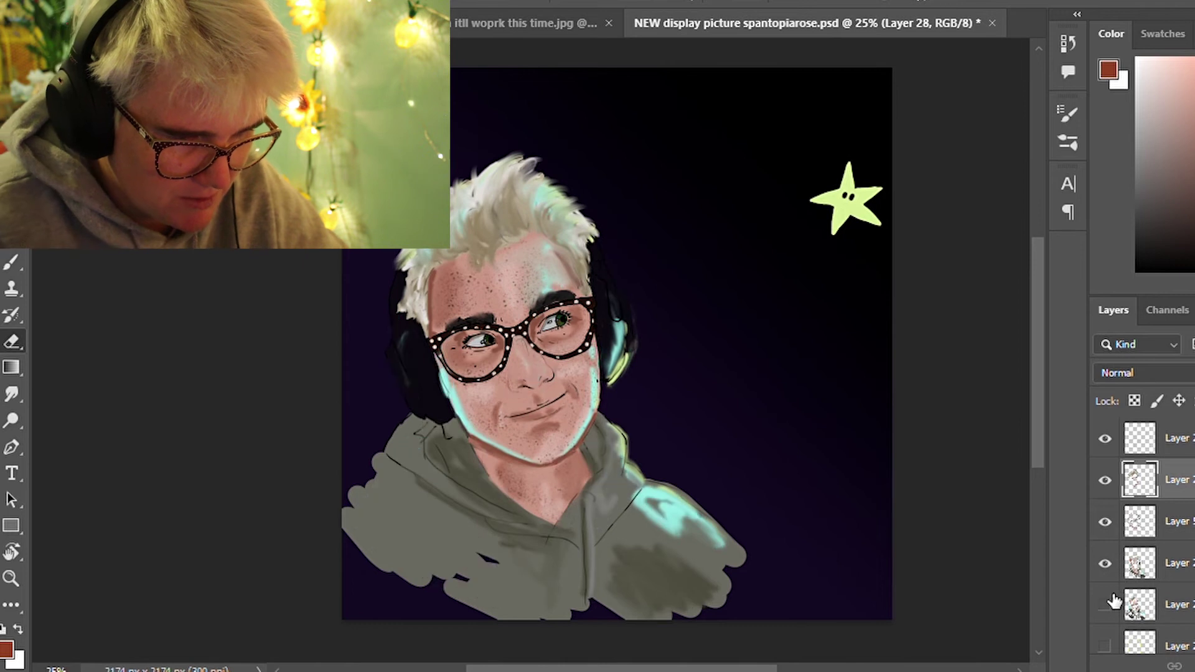
drag(610, 300, 620, 329)
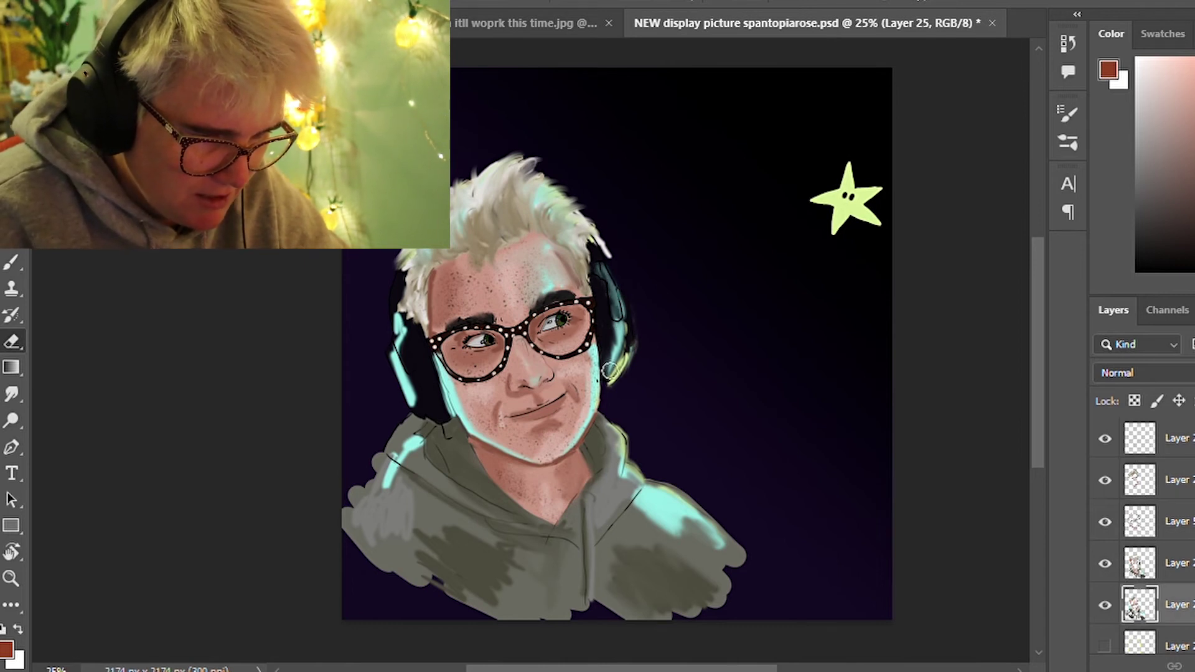
mouse_move(612, 371)
mouse_down()
mouse_move(617, 310)
mouse_move(603, 274)
mouse_up()
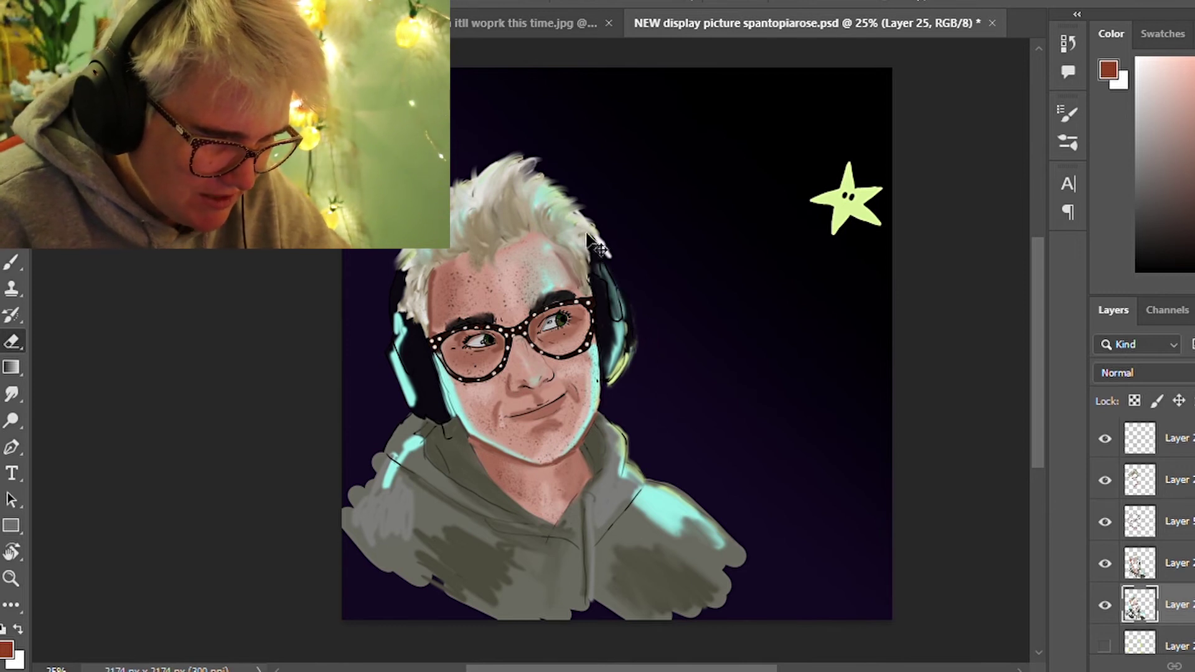
Toggle Layer 25's cyan highlights off and on, leaving them visible
key(ctrl+comma)
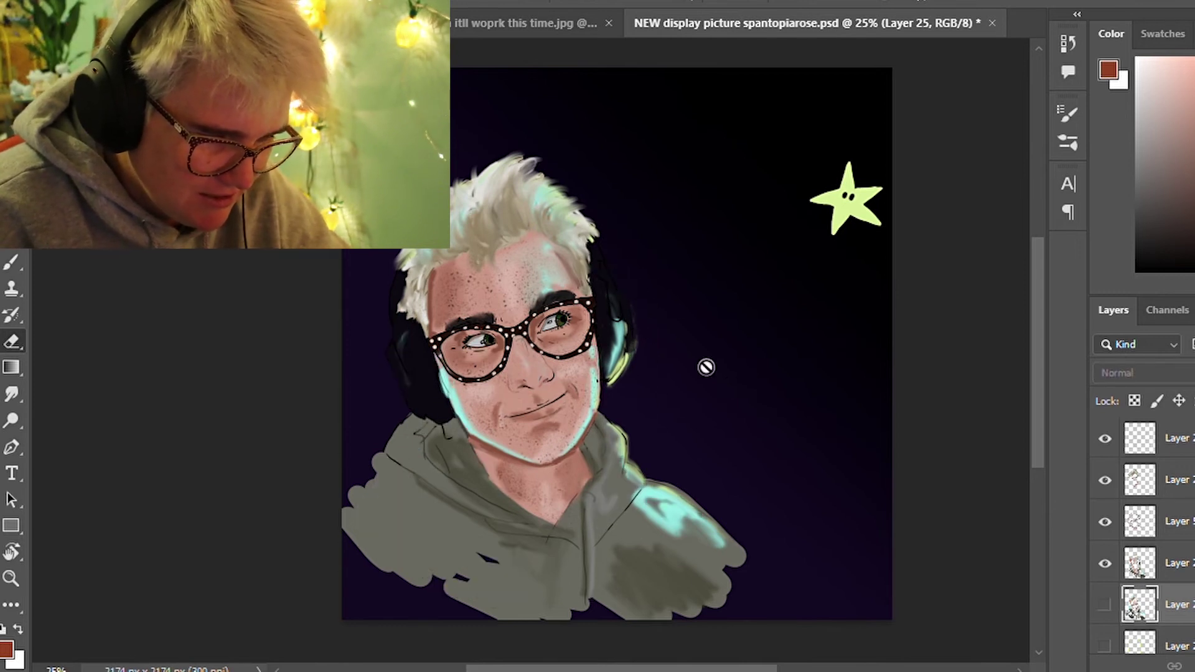
click(1103, 603)
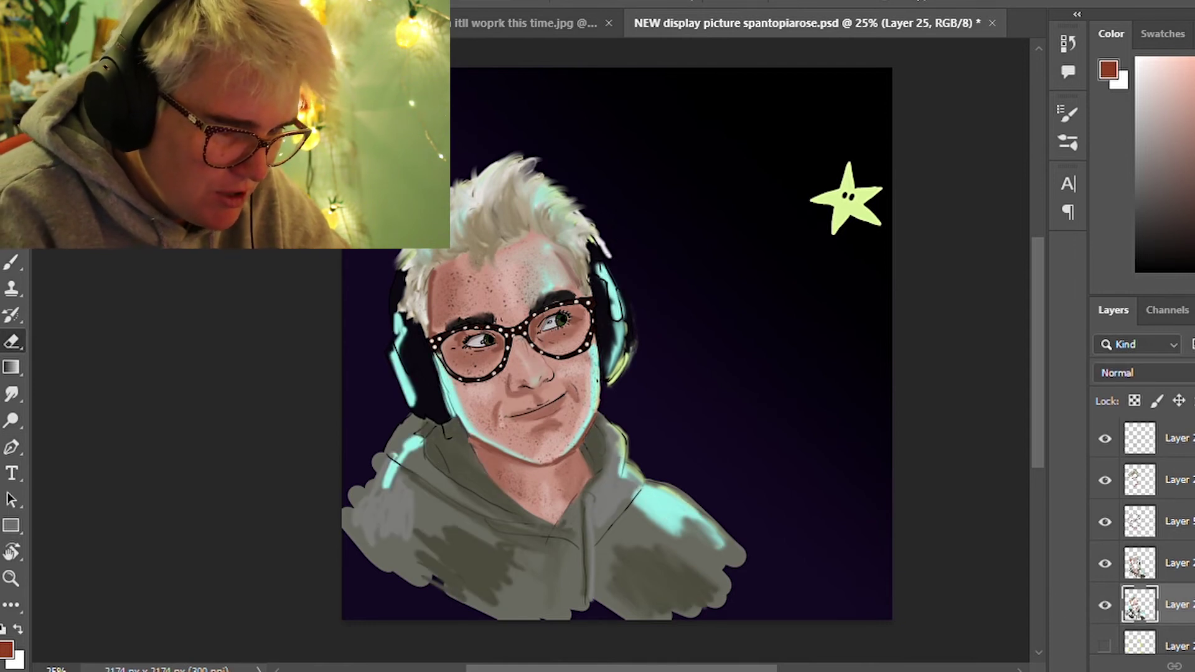
key(ctrl+comma)
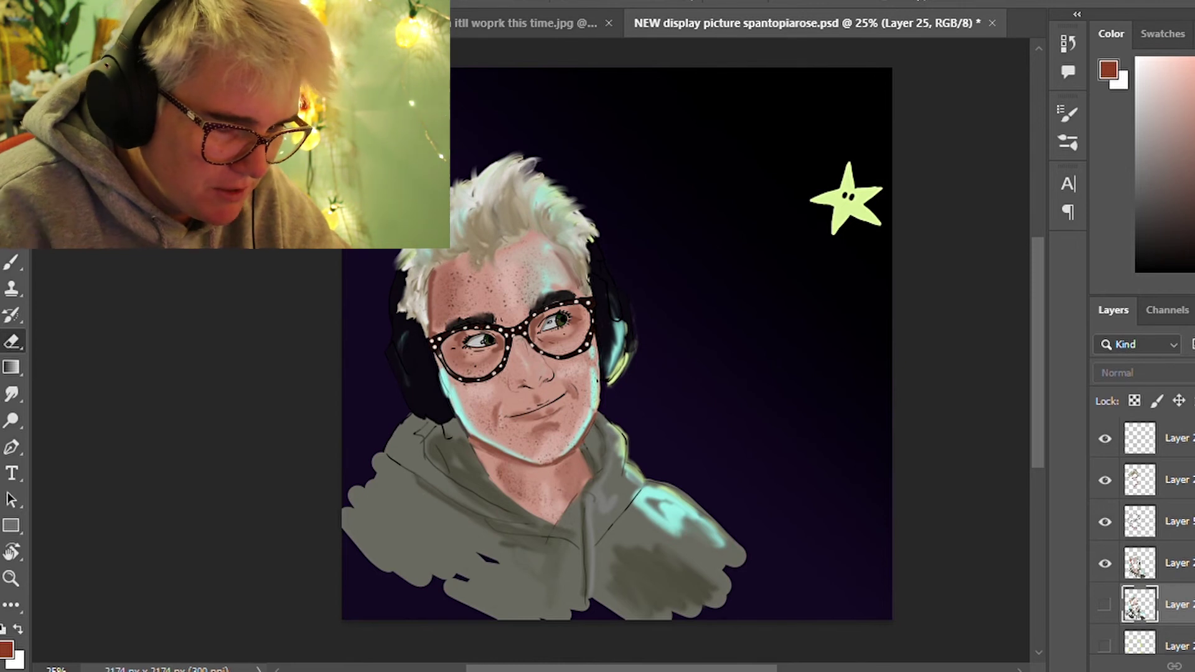
click(1105, 604)
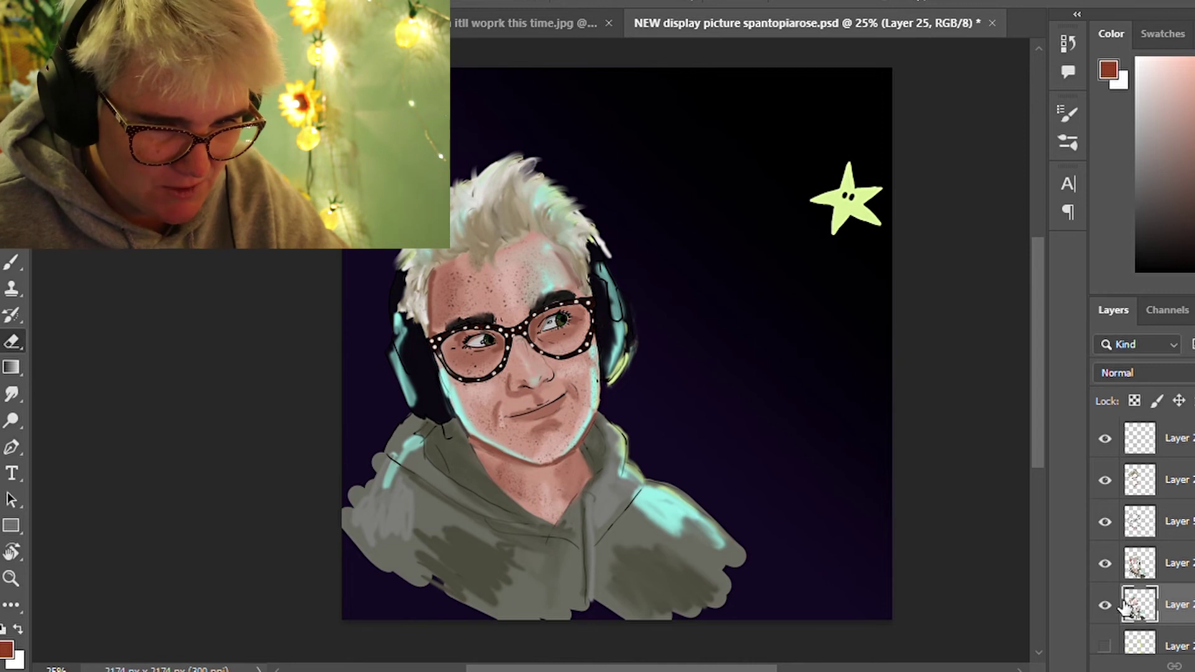
Select Layer 9 and erase part of the right headphone's edge
scroll(1110, 525, down, 3)
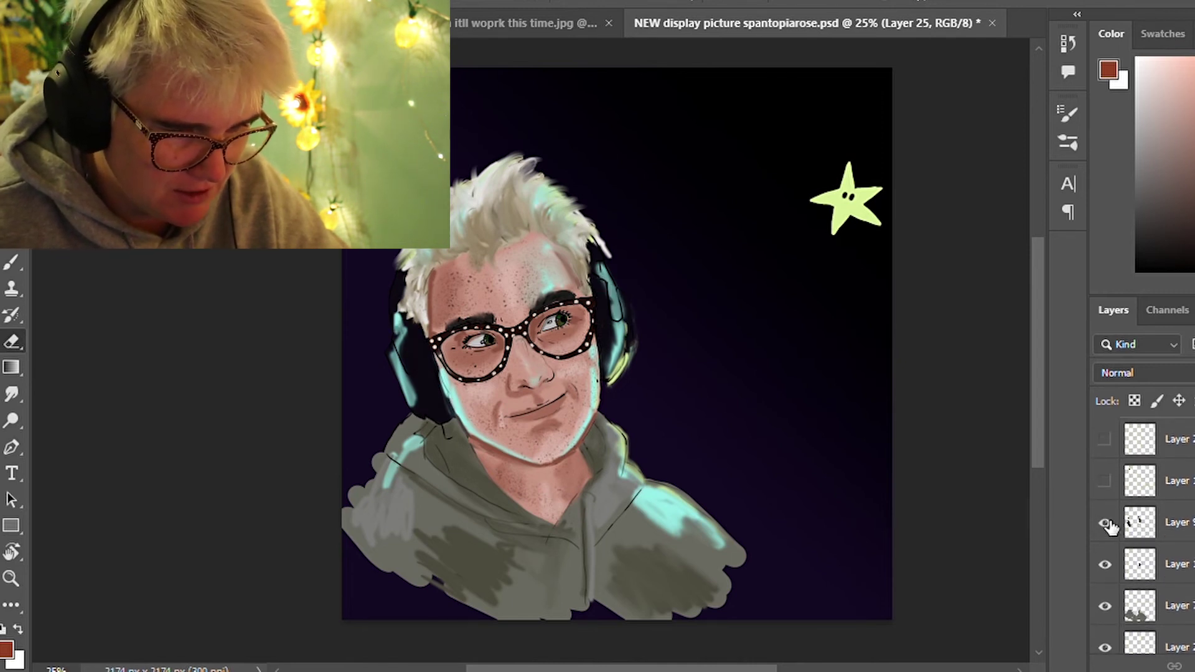
click(1158, 526)
drag(606, 271, 615, 375)
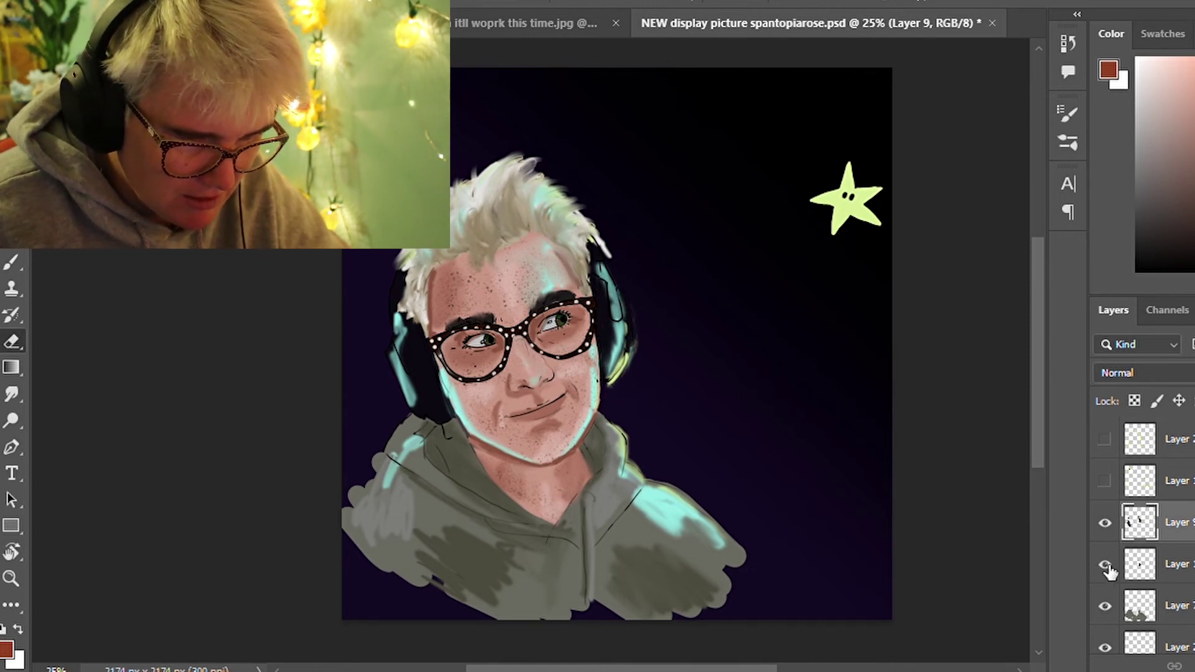
Toggle the hoodie, face, star and top layers to compare, then add a new empty layer
click(1106, 607)
click(1104, 649)
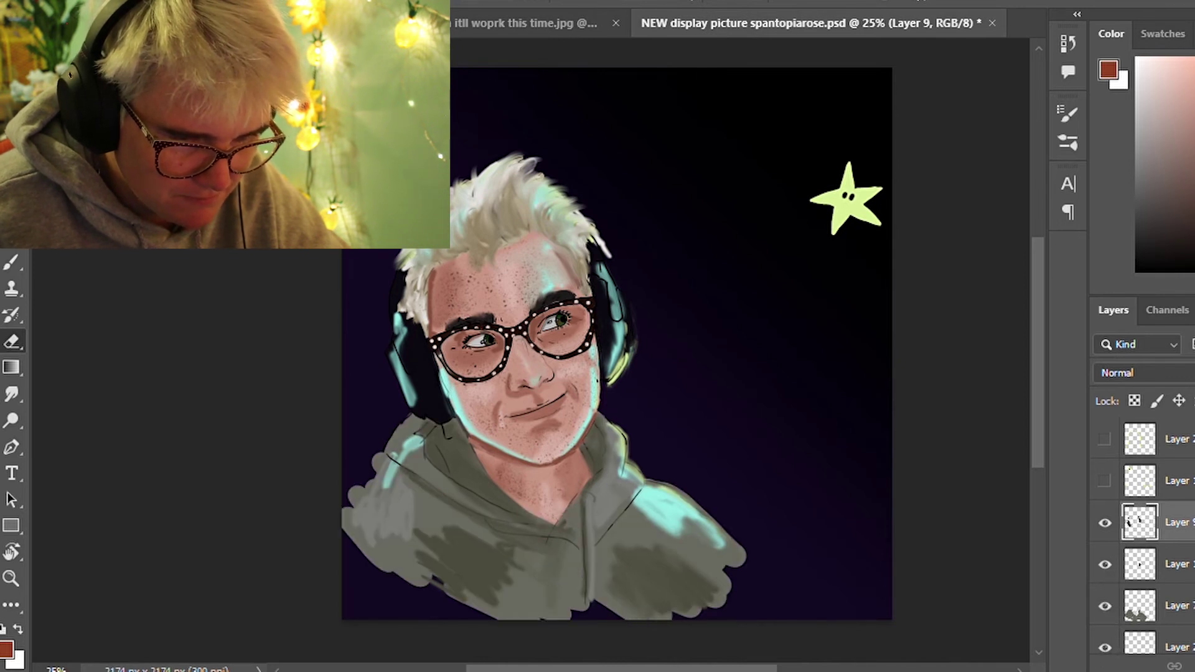
scroll(1113, 478, down, 3)
scroll(1112, 478, down, 2)
click(1107, 476)
click(1106, 436)
click(1106, 520)
scroll(1139, 542, up, 2)
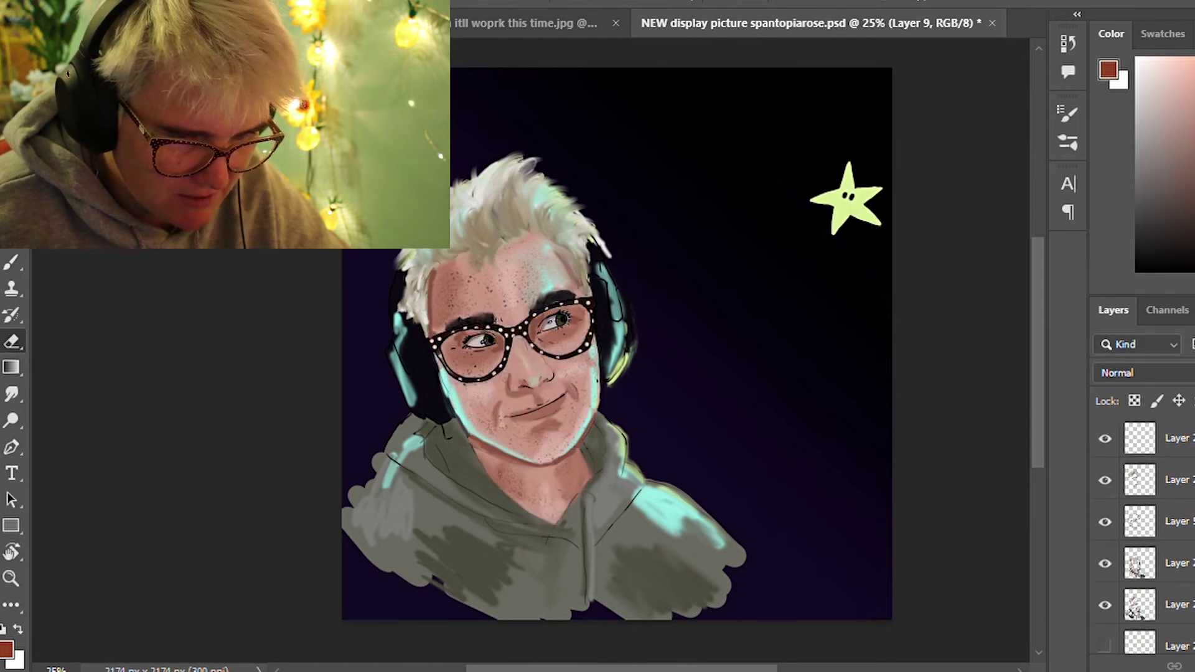
click(1106, 438)
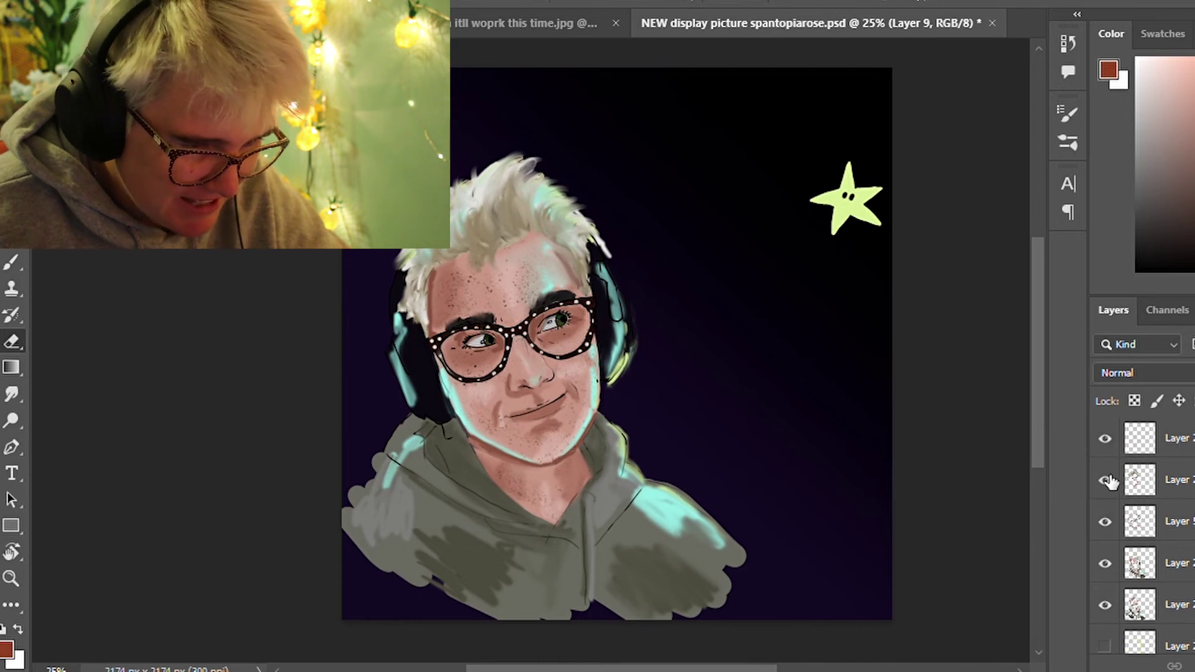
click(1106, 440)
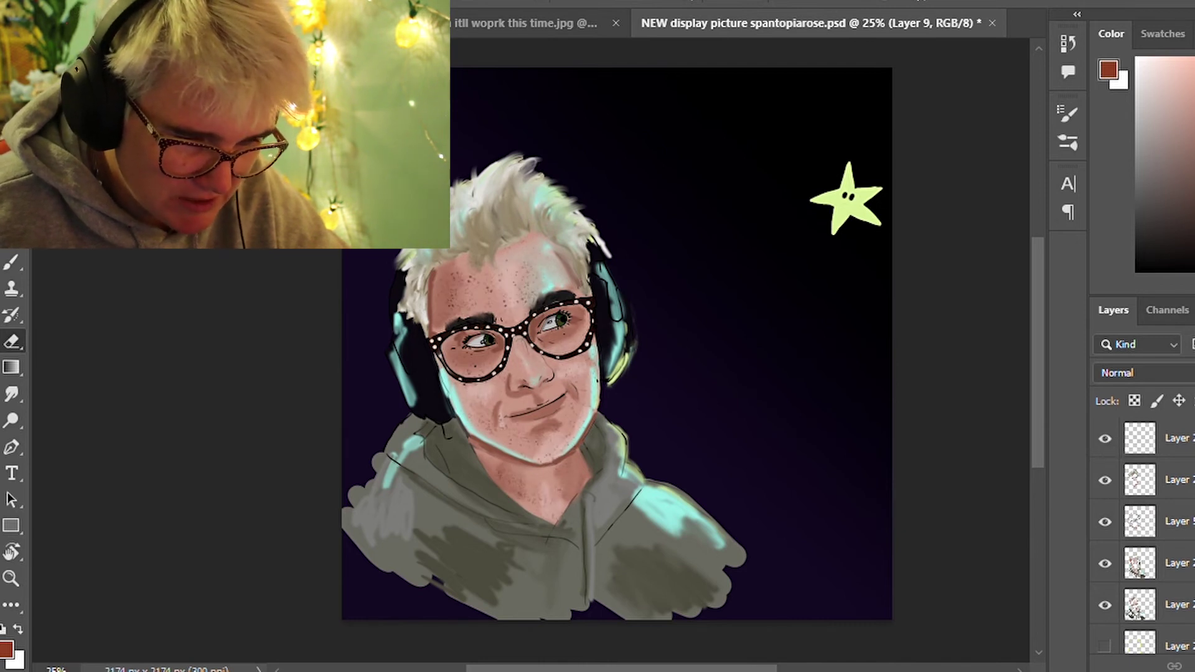
key(ctrl+shift+alt+n)
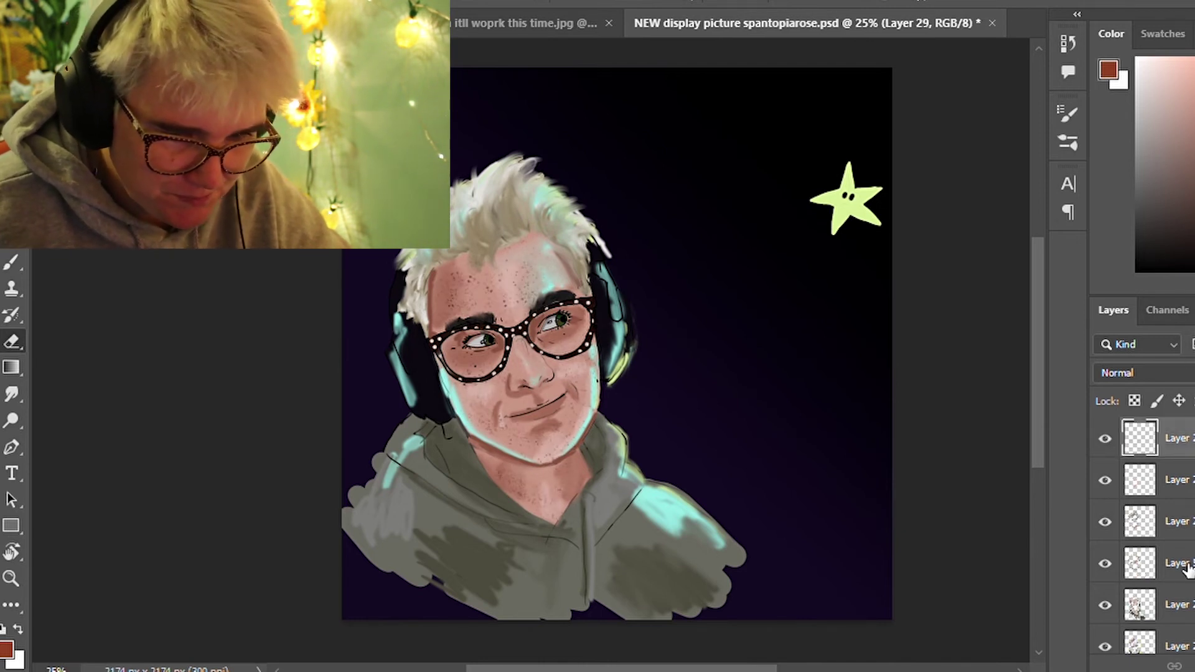
Show the hidden yellow headphone outline and extra stars layers
scroll(1146, 536, down, 1)
scroll(1145, 536, down, 1)
scroll(1146, 536, down, 1)
click(1106, 562)
click(1105, 602)
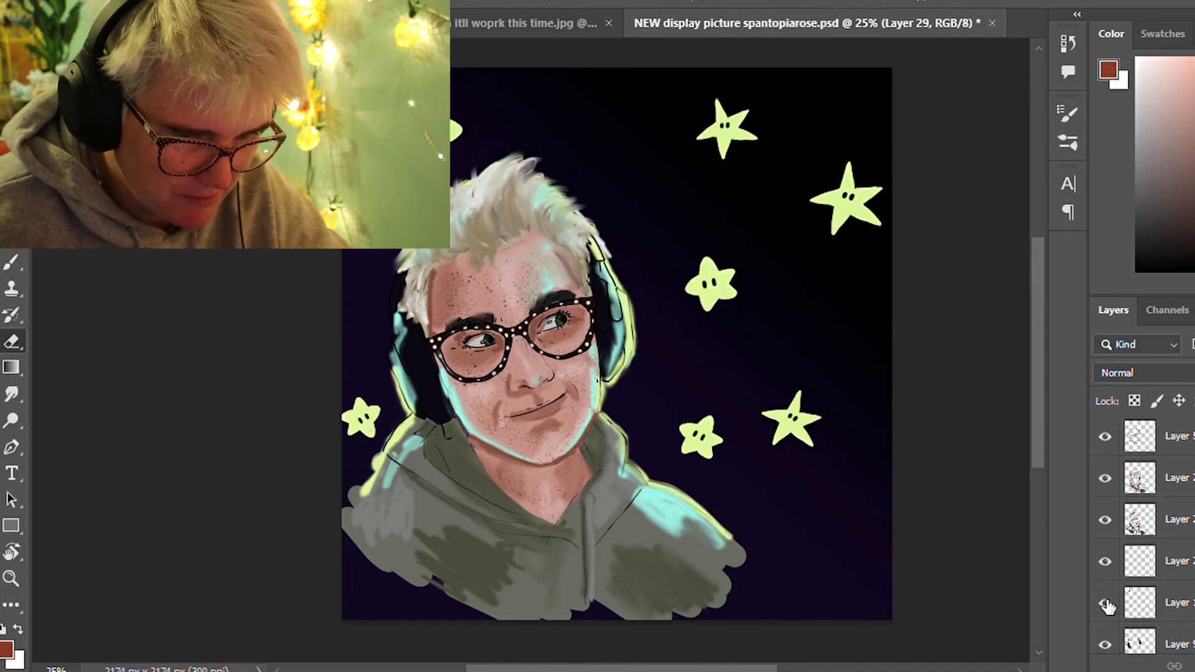
On Layer 23, erase cyan highlights on both hoodie shoulders and the right headphone's edge
click(1139, 560)
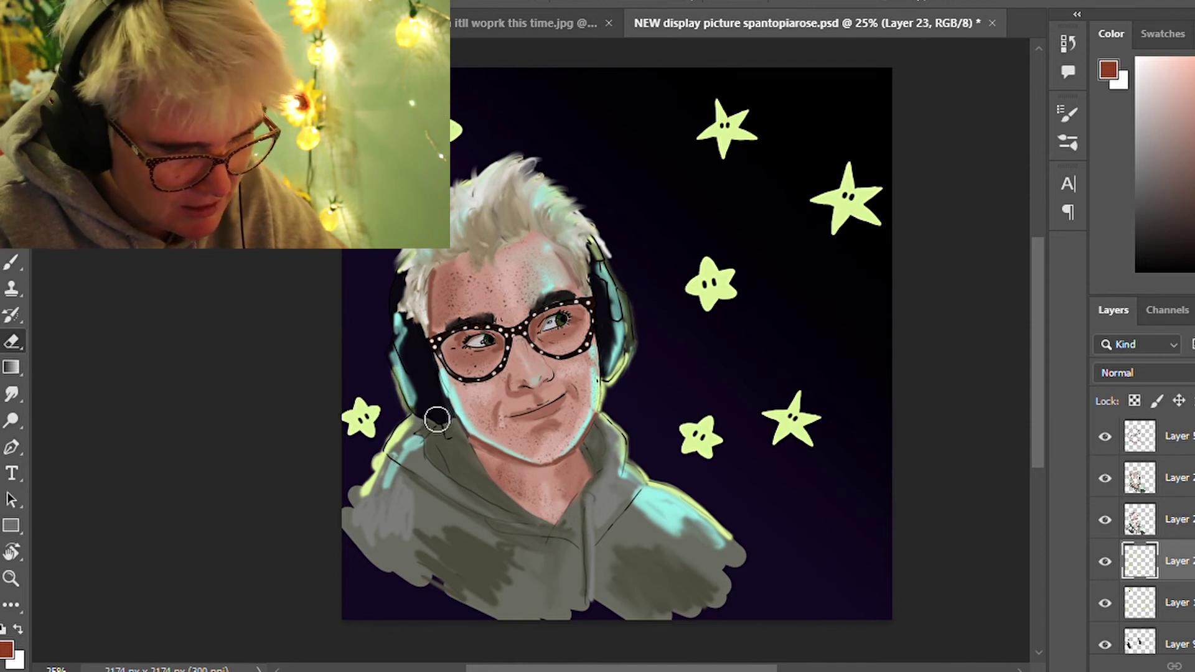
drag(430, 436, 419, 421)
drag(719, 554, 678, 504)
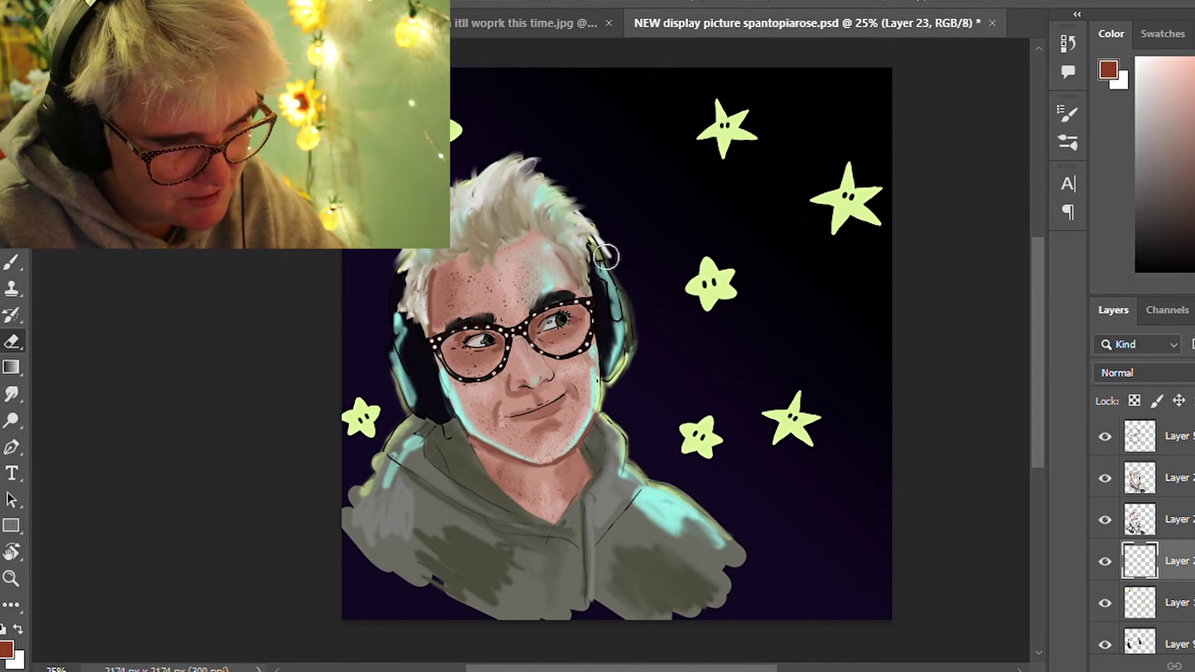
drag(614, 309, 632, 349)
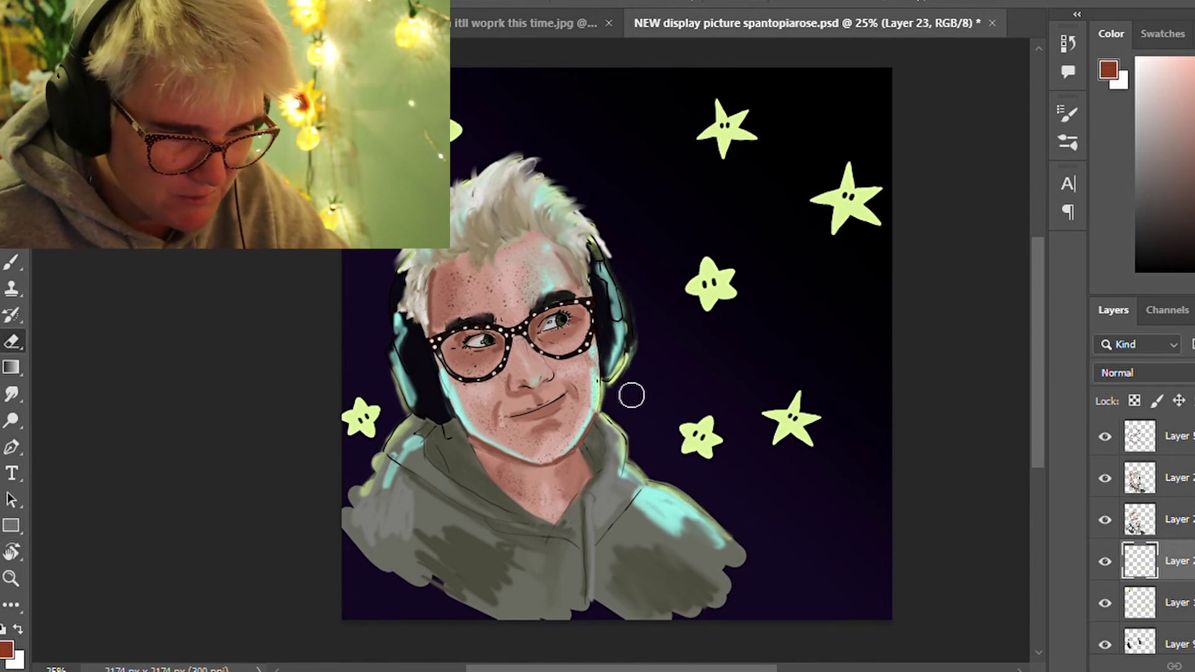
click(1106, 519)
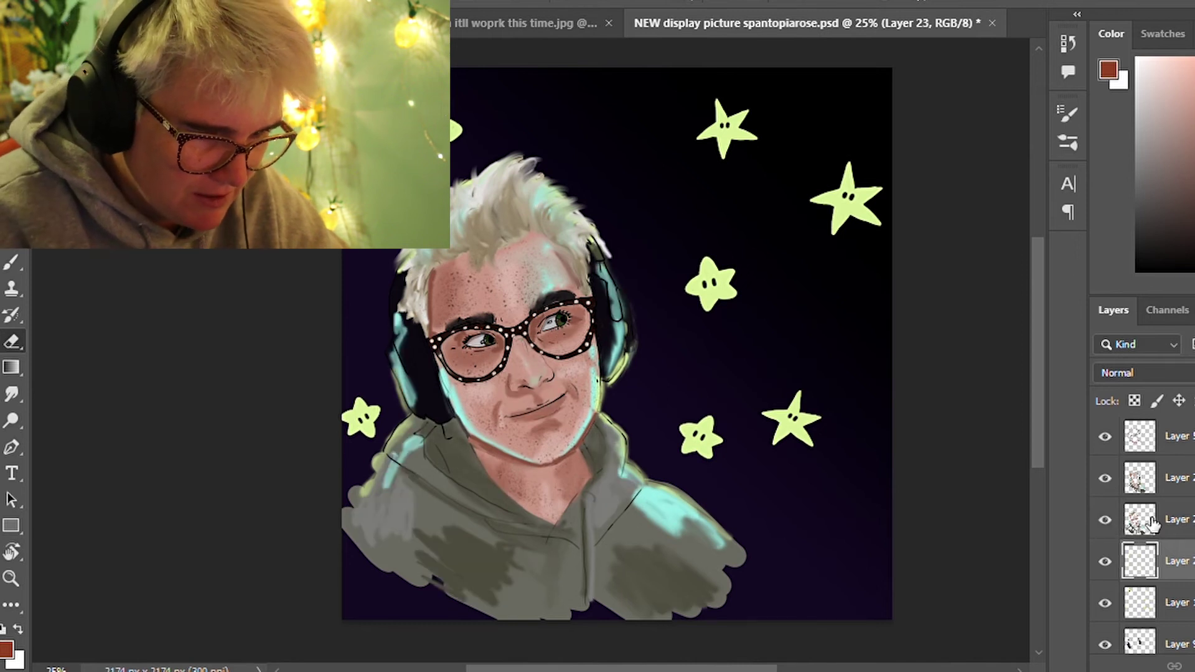
click(1139, 519)
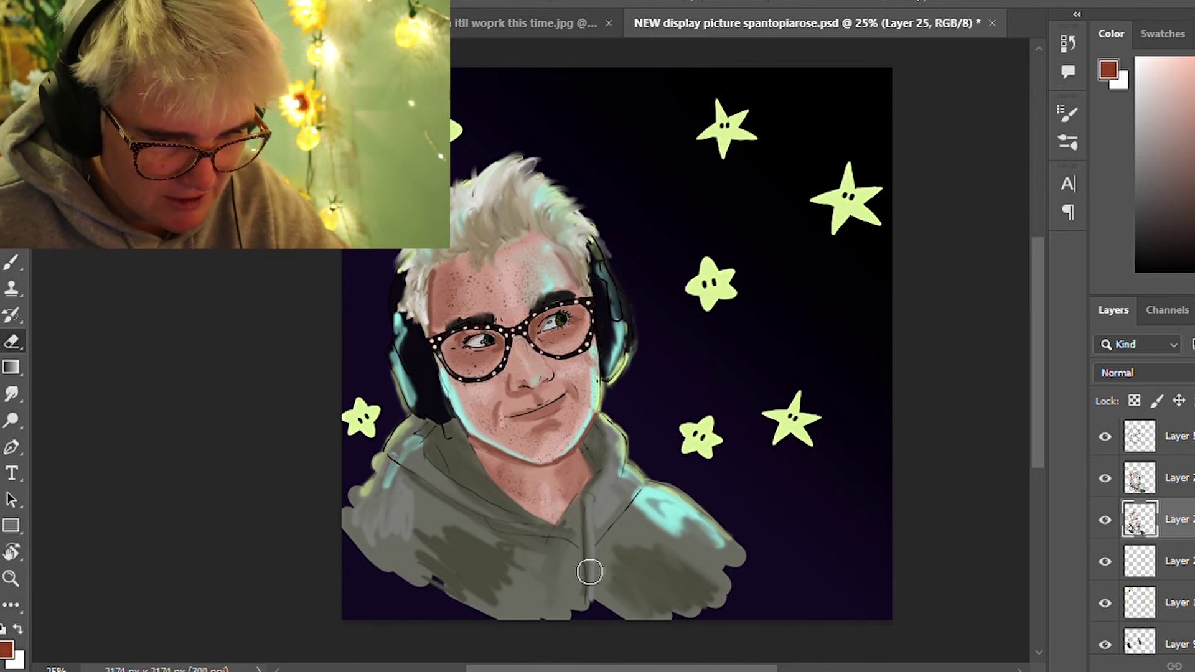
Select the colour-swatch blob layer and delete it
scroll(1146, 536, down, 2)
scroll(1145, 536, down, 2)
scroll(1145, 535, down, 2)
scroll(1145, 535, down, 2)
scroll(1145, 535, down, 2)
scroll(1145, 535, down, 2)
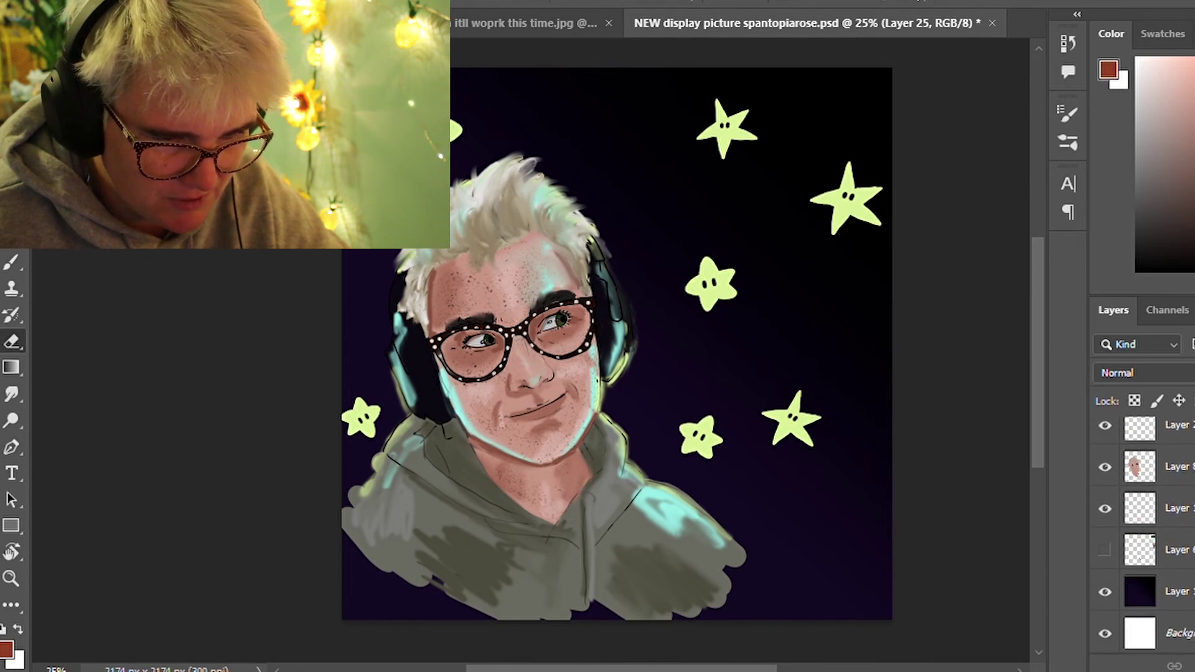
click(1107, 551)
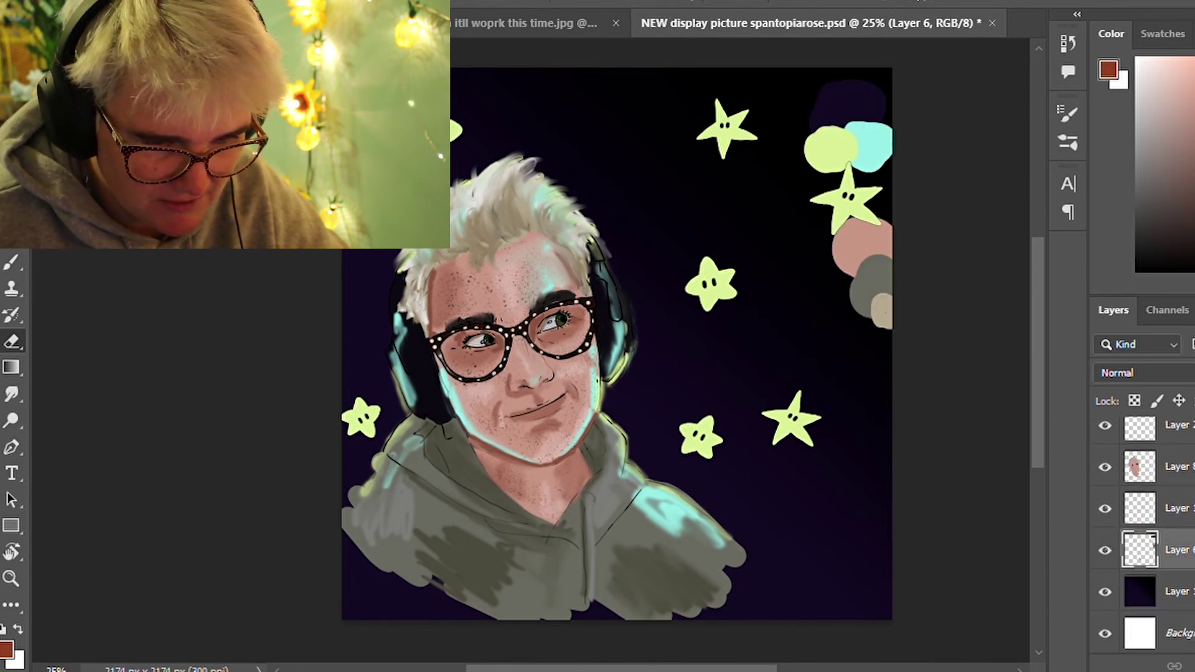
key(Delete)
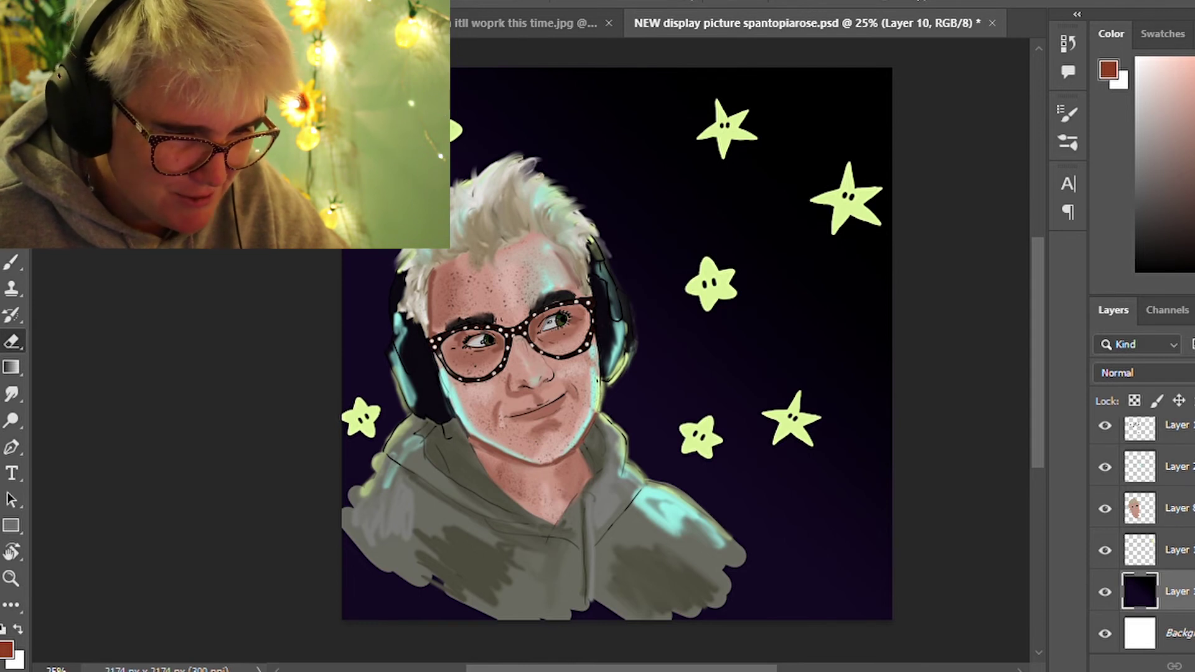
Save the document and hide the white Background and dark purple background layers
scroll(1146, 536, up, 3)
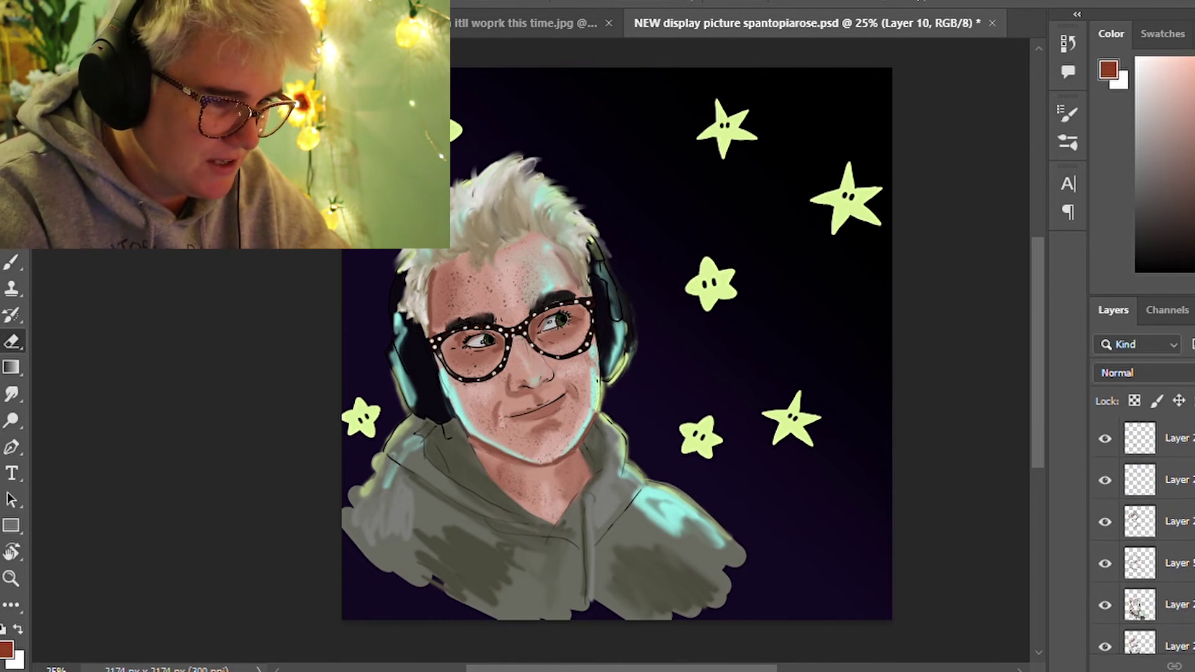
key(ctrl+s)
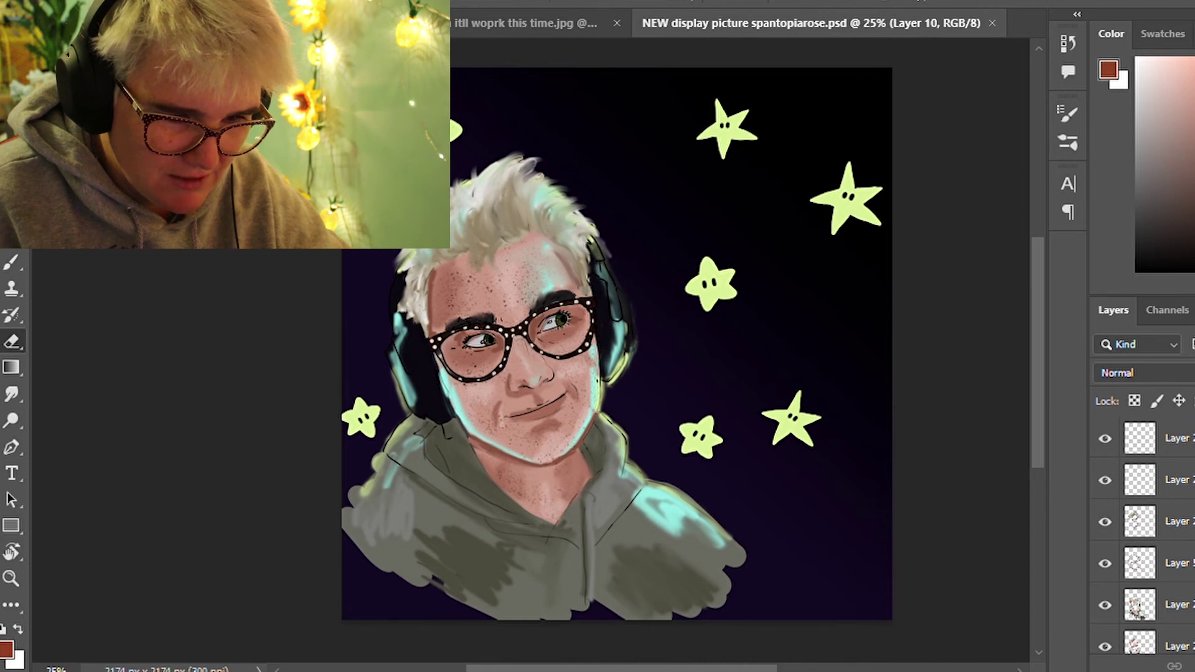
scroll(1142, 535, down, 5)
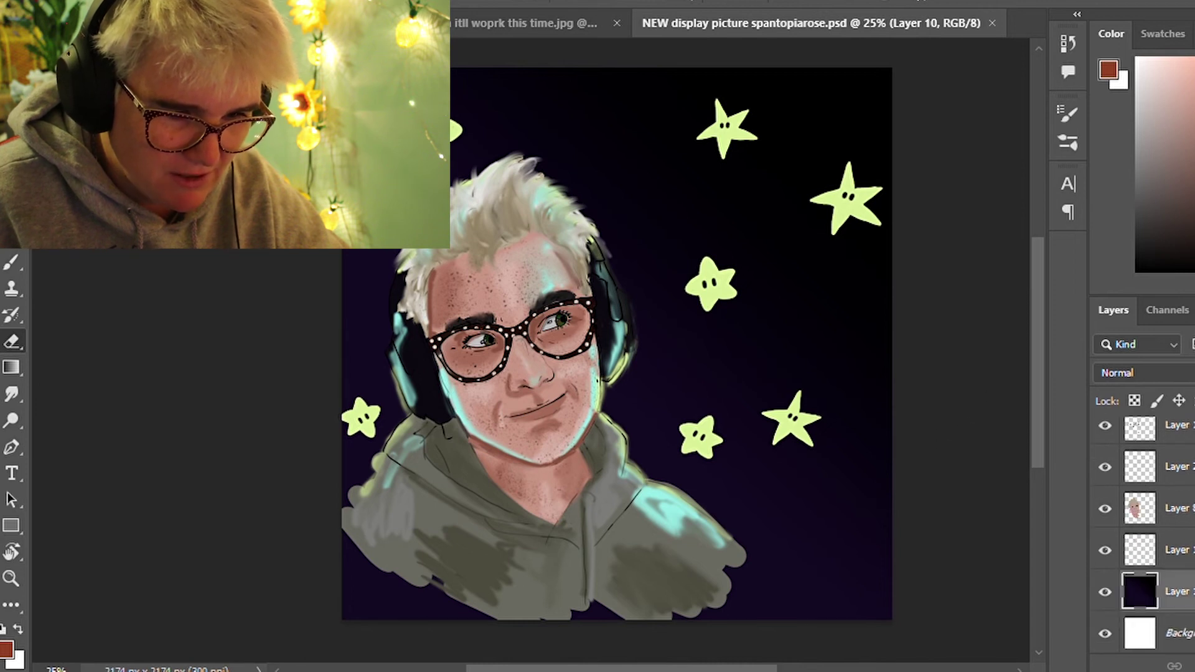
click(1105, 634)
click(1104, 591)
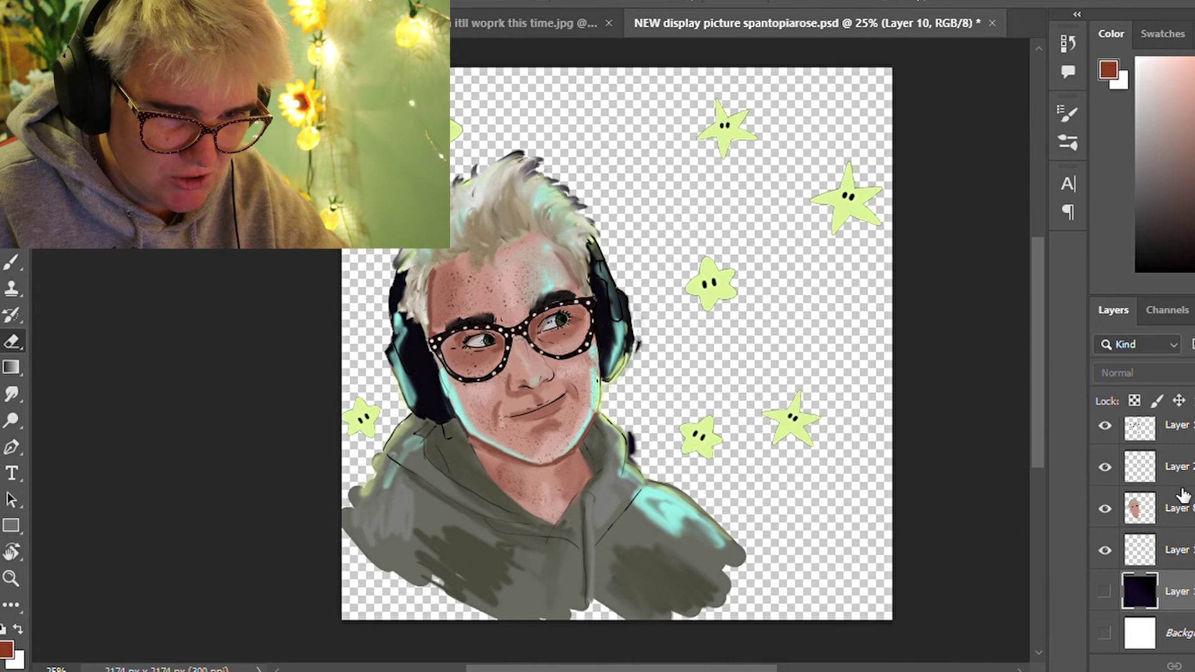
Merge all visible portrait layers into one with Ctrl+Shift+E, then show both backgrounds again
click(1158, 466)
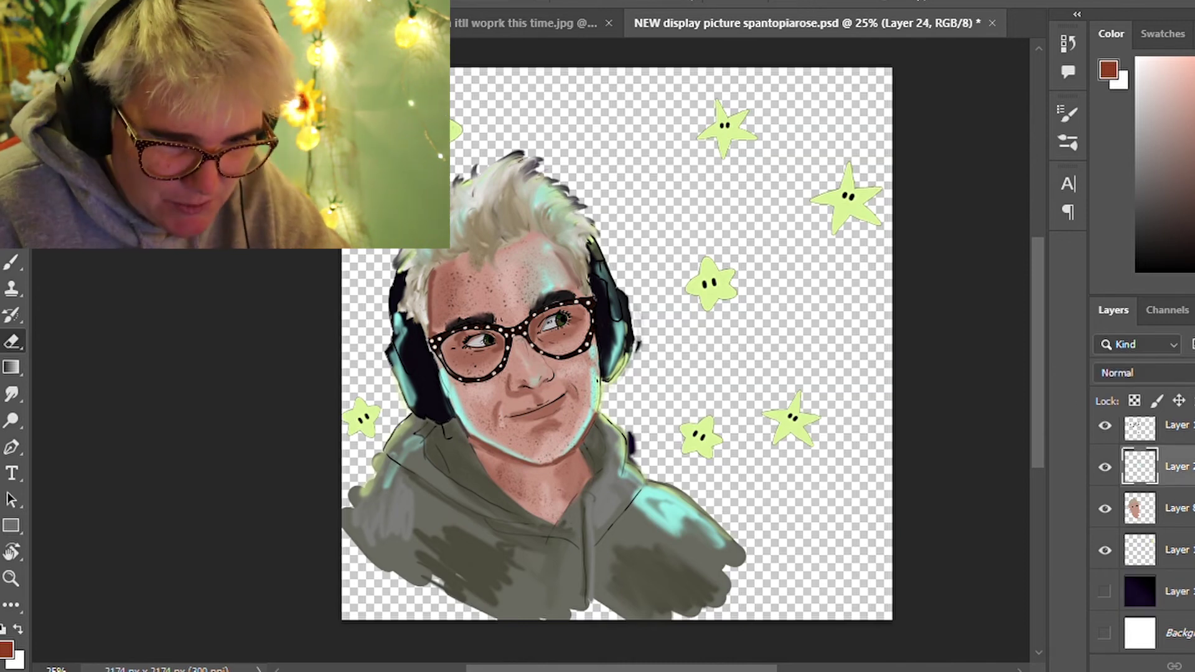
scroll(1145, 535, up, 2)
scroll(1145, 535, up, 3)
click(1145, 479)
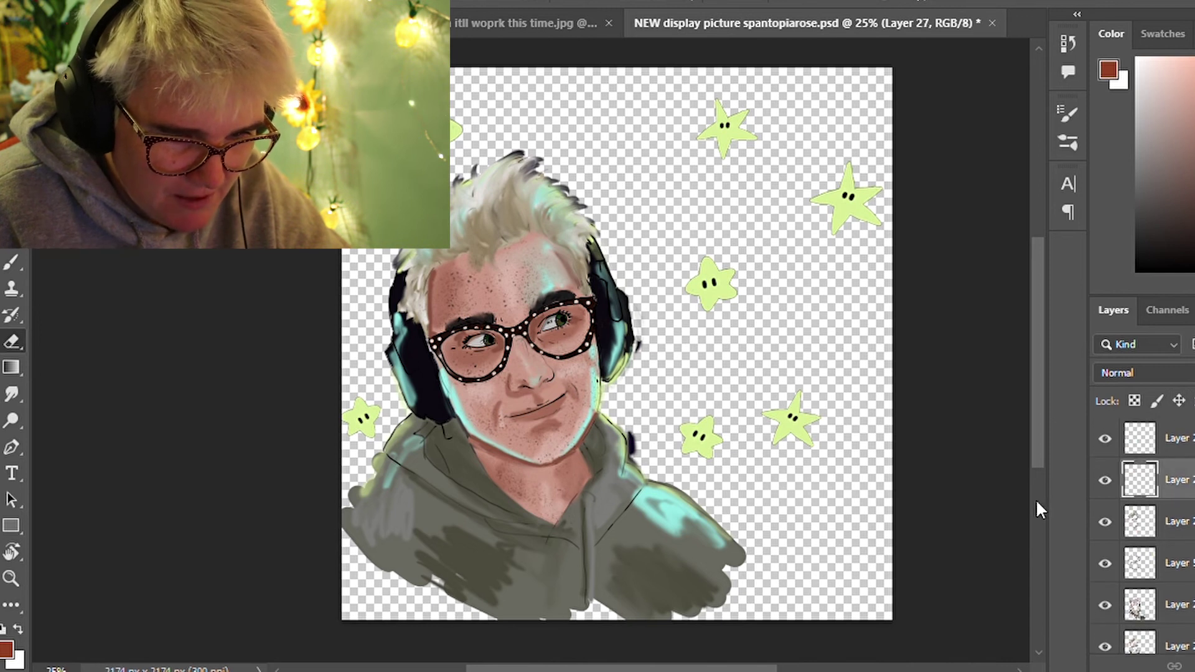
key(ctrl+shift+e)
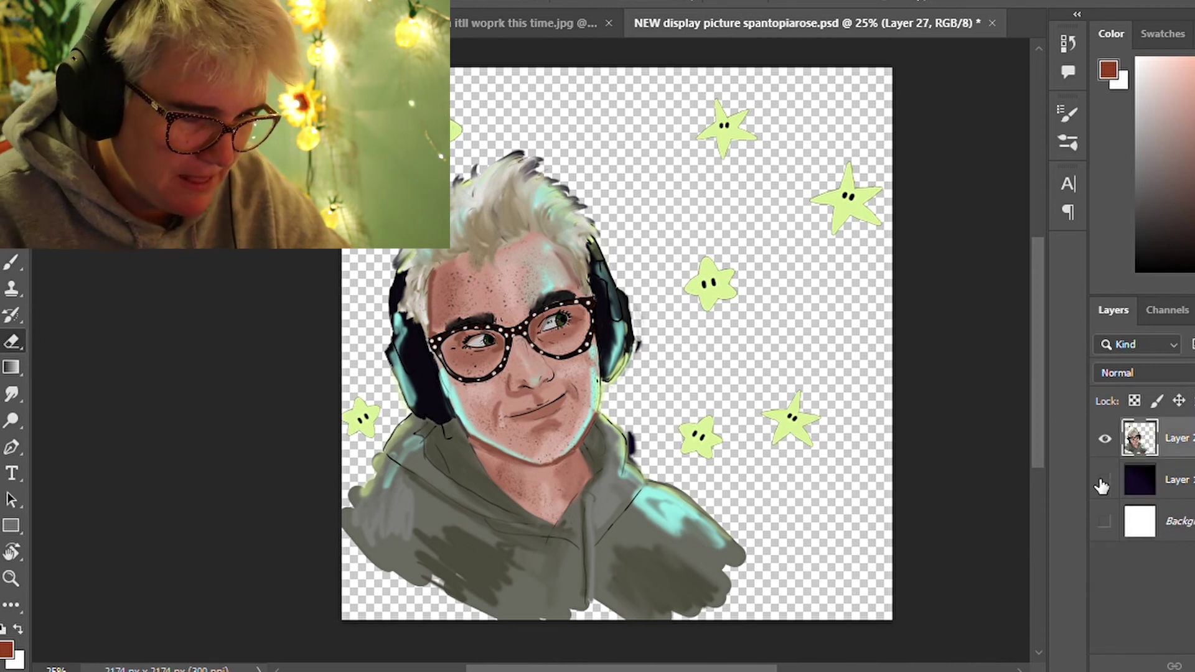
click(1106, 480)
click(1105, 523)
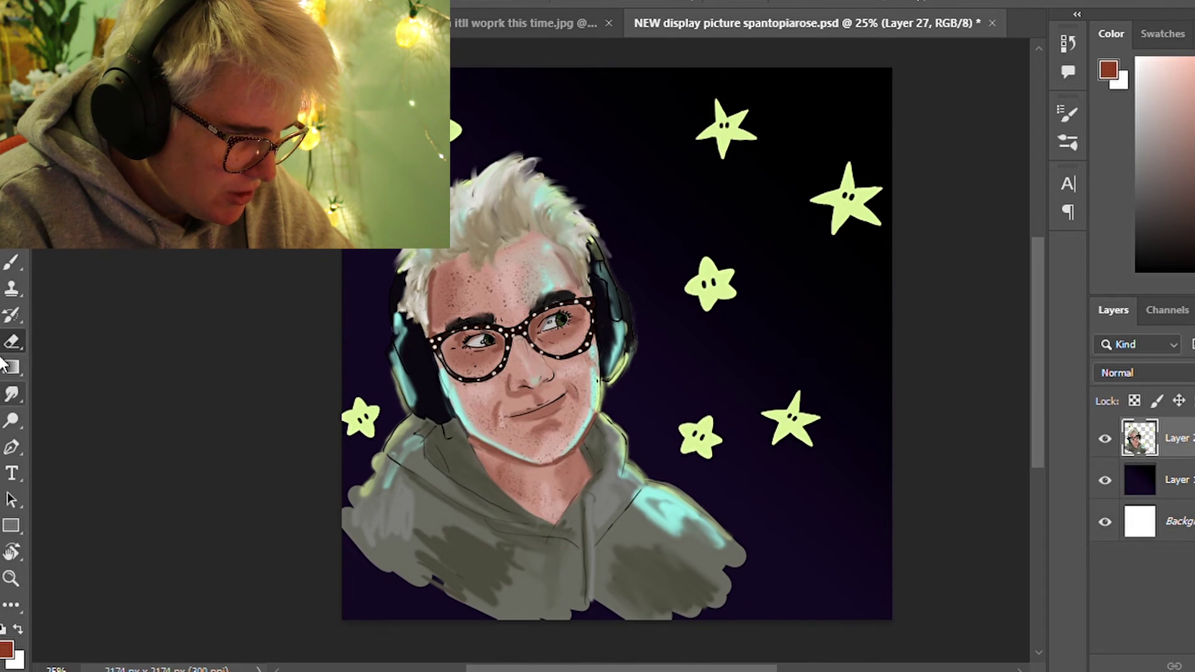
With a textured brush, blend the hoodie's lower-left edge and right-shoulder highlight
click(12, 315)
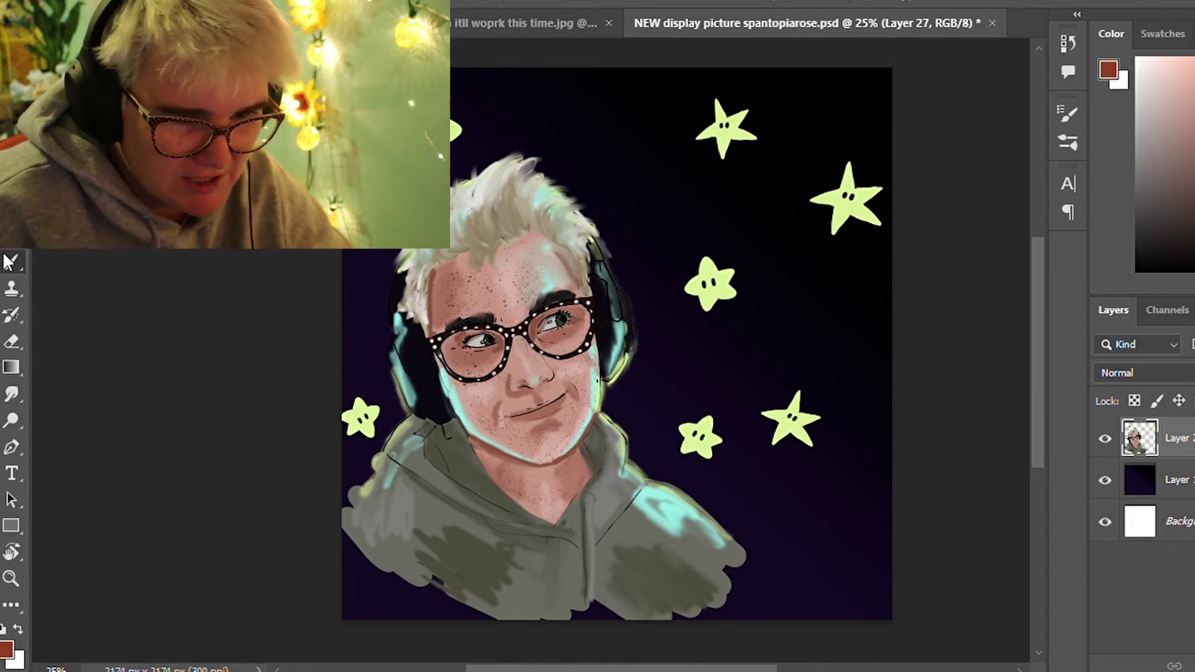
key(b)
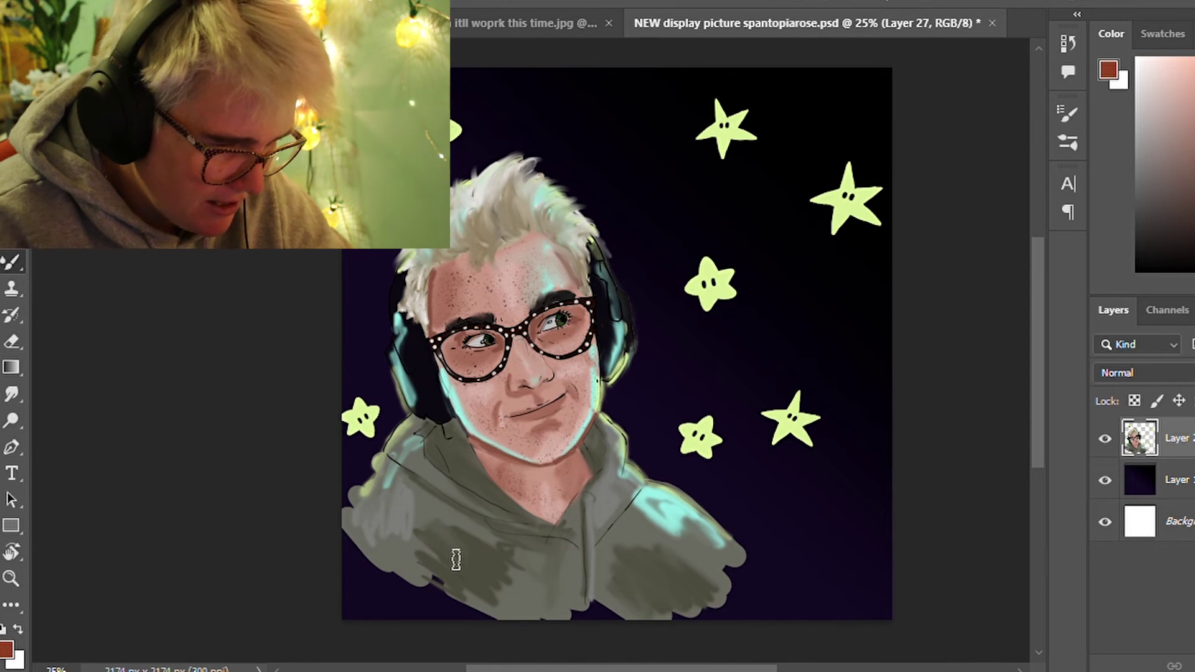
mouse_move(430, 582)
mouse_down()
mouse_move(400, 608)
mouse_move(346, 568)
mouse_move(401, 549)
mouse_move(342, 520)
mouse_move(388, 529)
mouse_up()
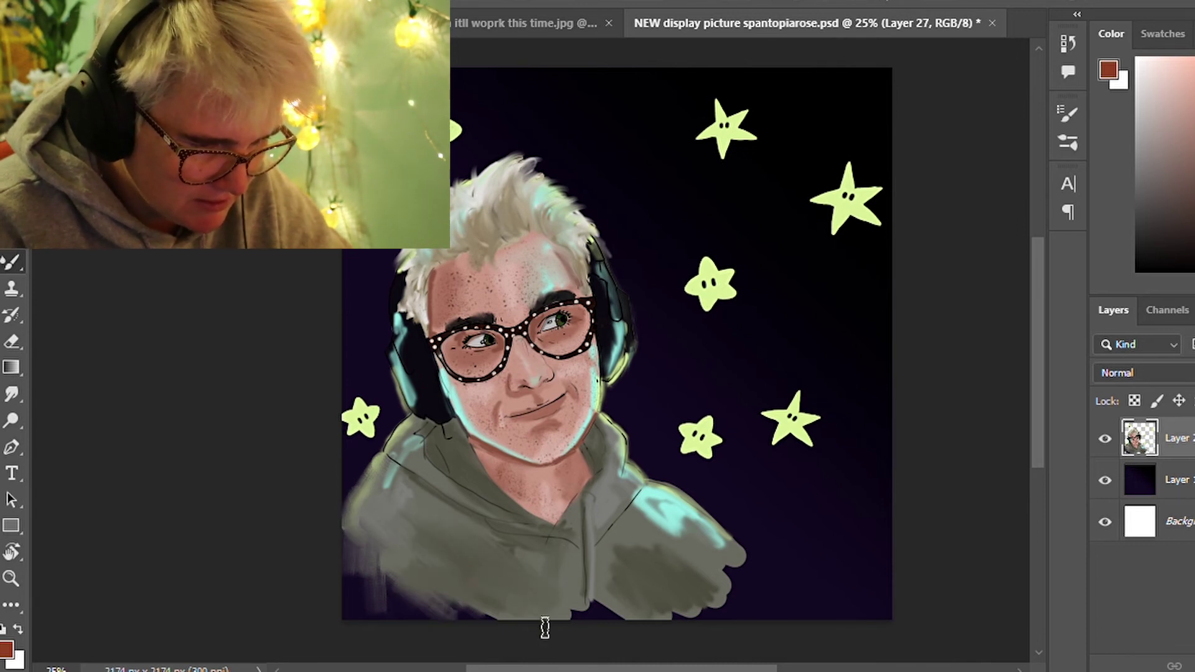
drag(392, 604, 368, 638)
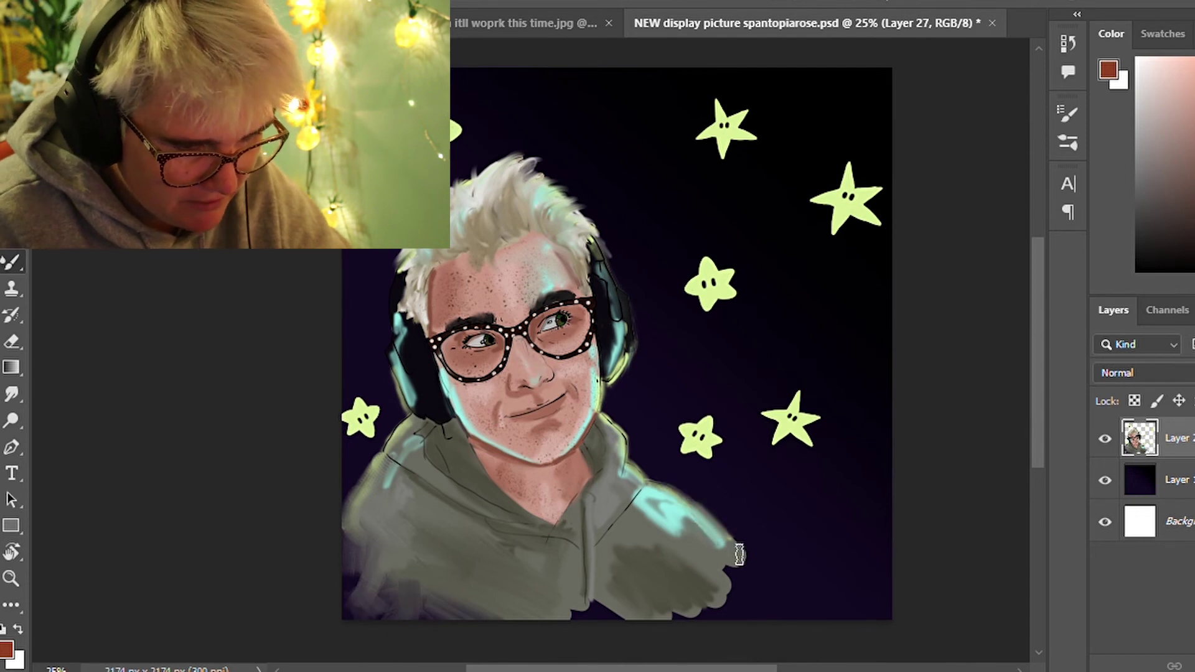
mouse_move(659, 514)
mouse_down()
mouse_move(677, 519)
mouse_move(671, 563)
mouse_up()
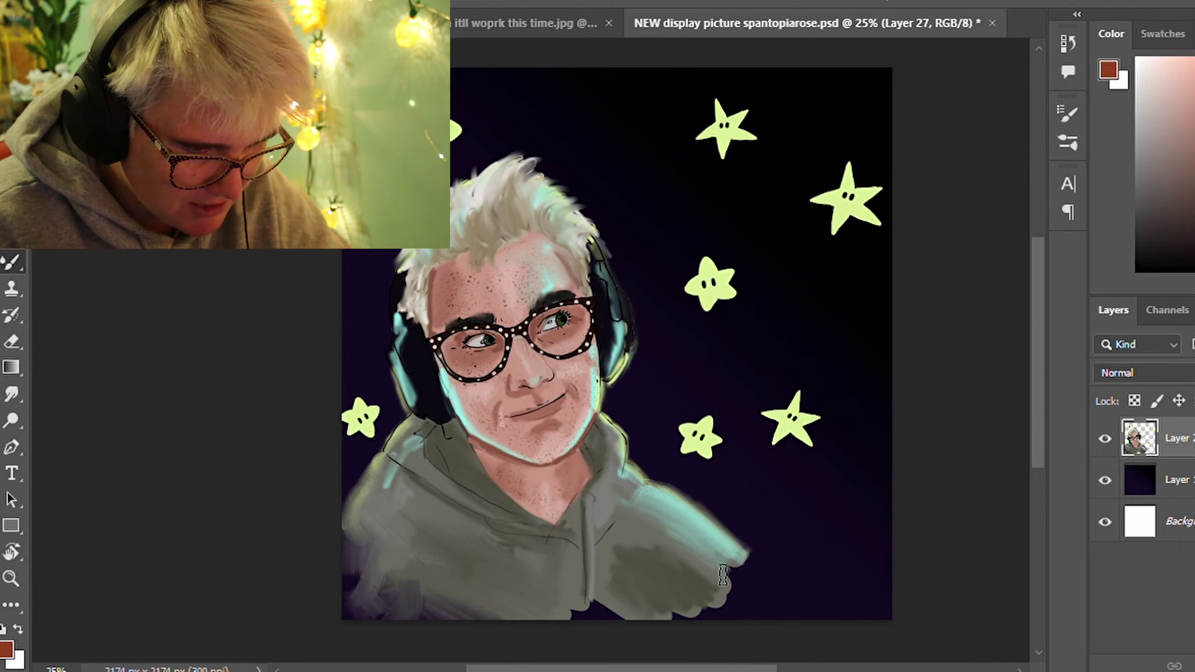
Paint the hoodie's bottom to the canvas edge, tidy its lower-right edge, and add a new layer
mouse_move(656, 619)
mouse_down()
mouse_move(710, 629)
mouse_move(556, 623)
mouse_up()
drag(661, 571, 757, 587)
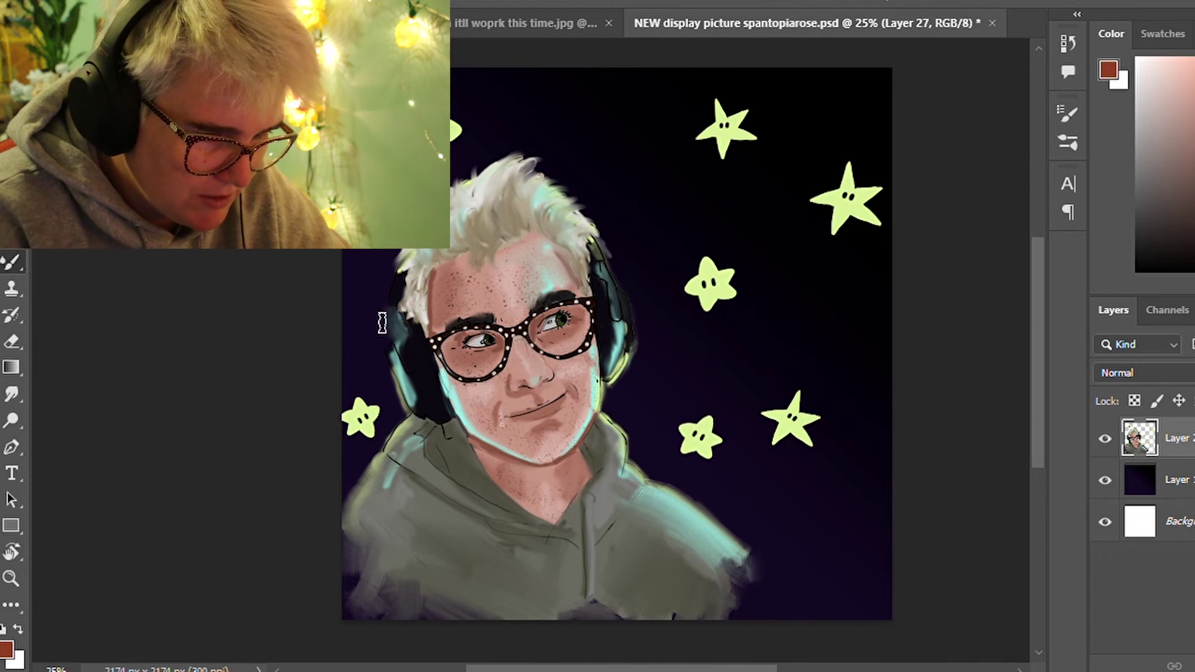
drag(391, 419, 376, 496)
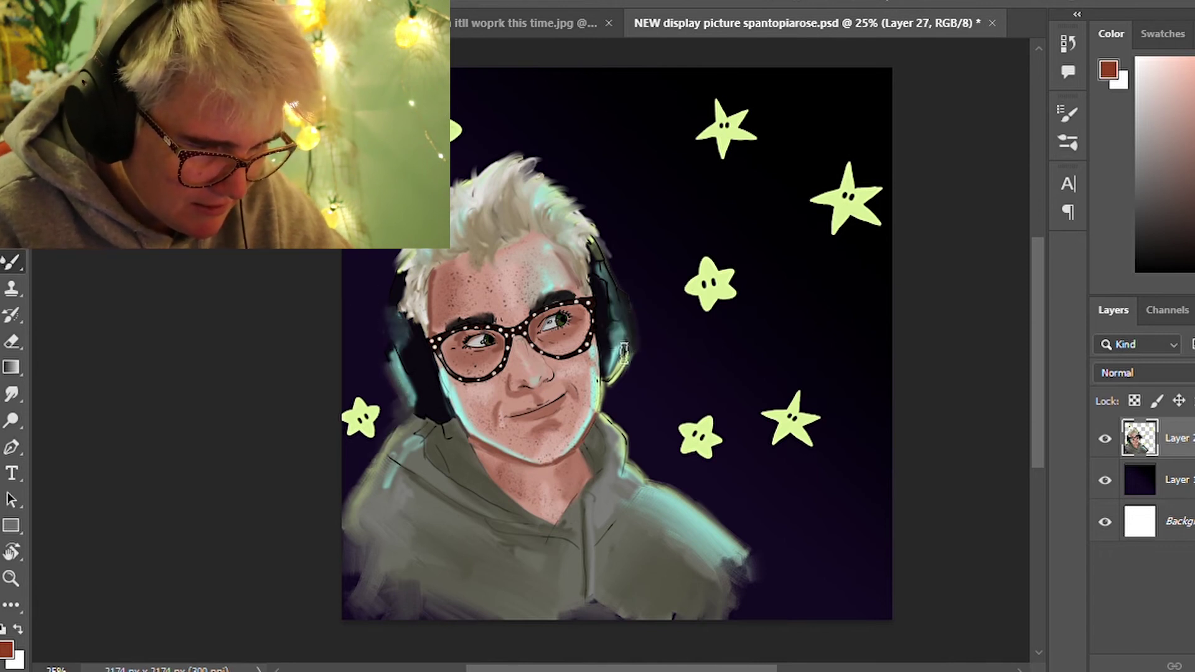
drag(504, 465, 503, 451)
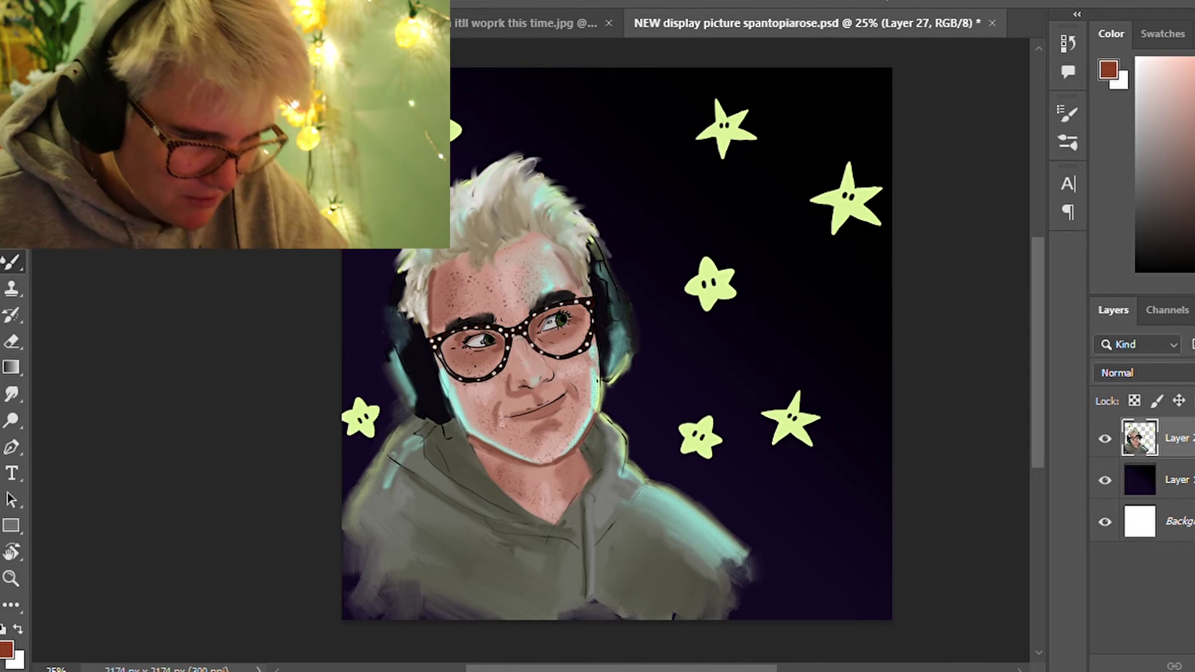
mouse_move(567, 607)
mouse_down()
mouse_move(741, 579)
mouse_move(737, 535)
mouse_up()
drag(634, 523, 690, 488)
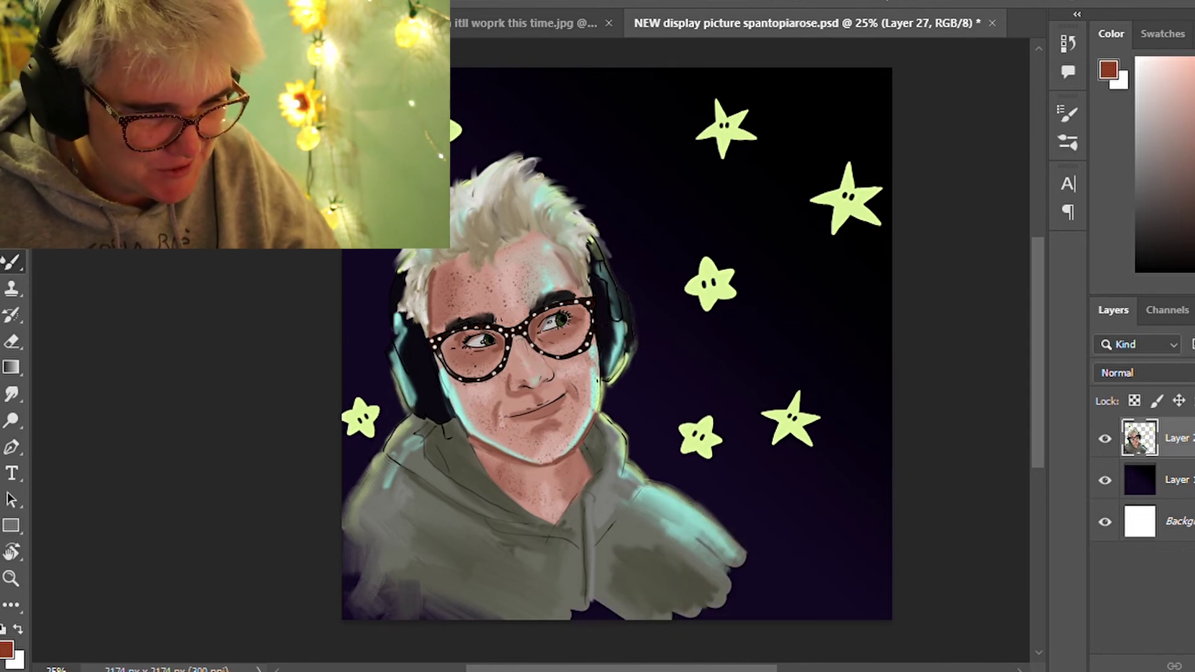
key(ctrl+shift+alt+n)
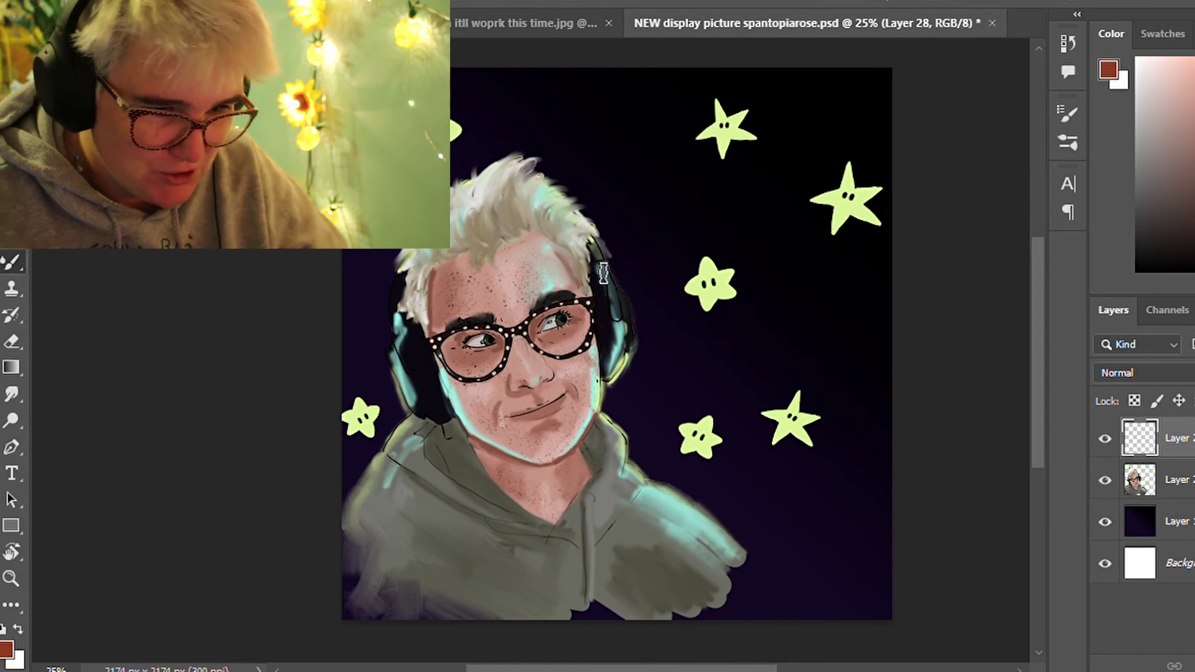
Undo a trial headphone stroke, smear the top star's lower-left edge, then zoom out
drag(615, 299, 630, 360)
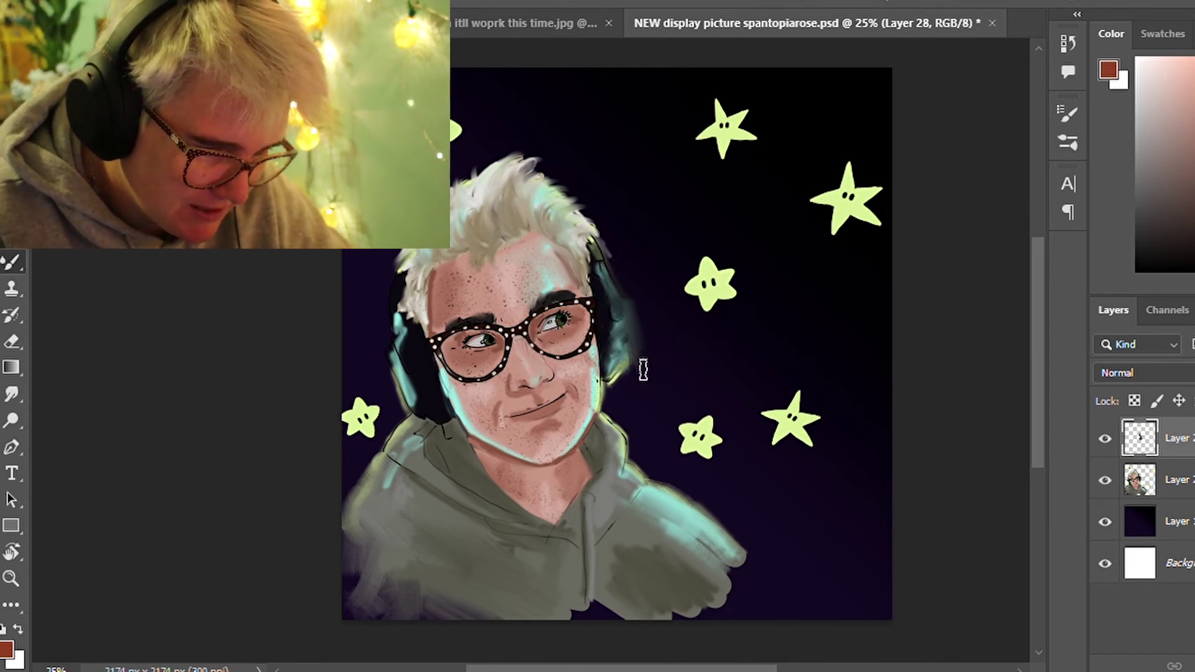
key(ctrl+z)
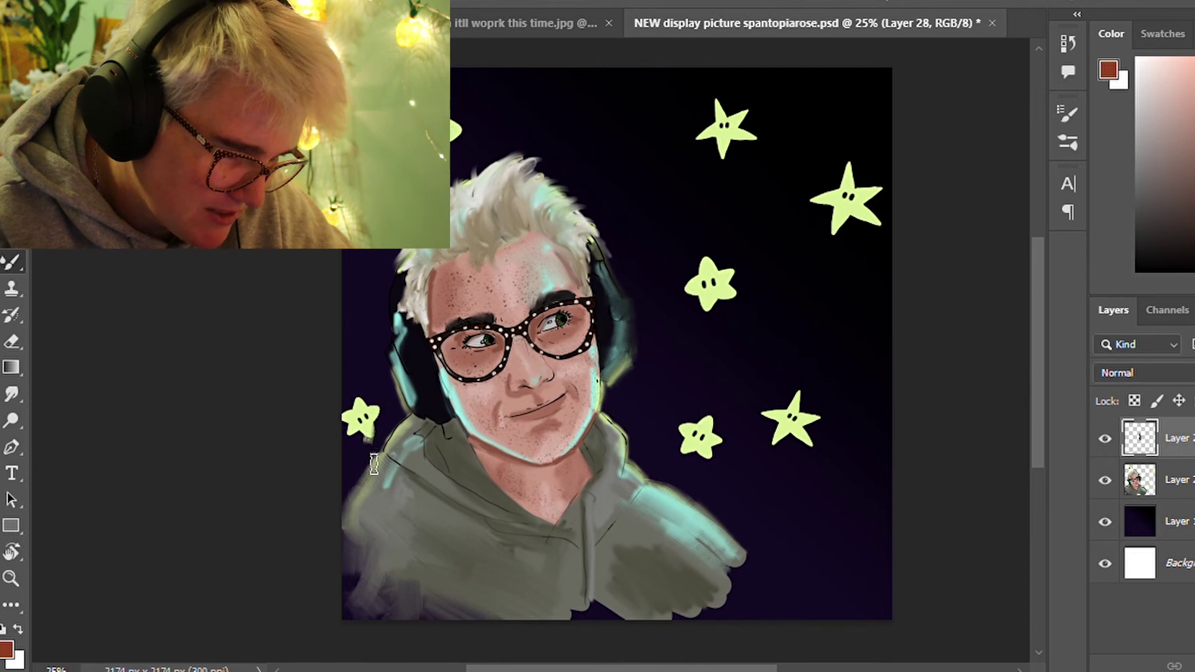
drag(518, 458, 568, 461)
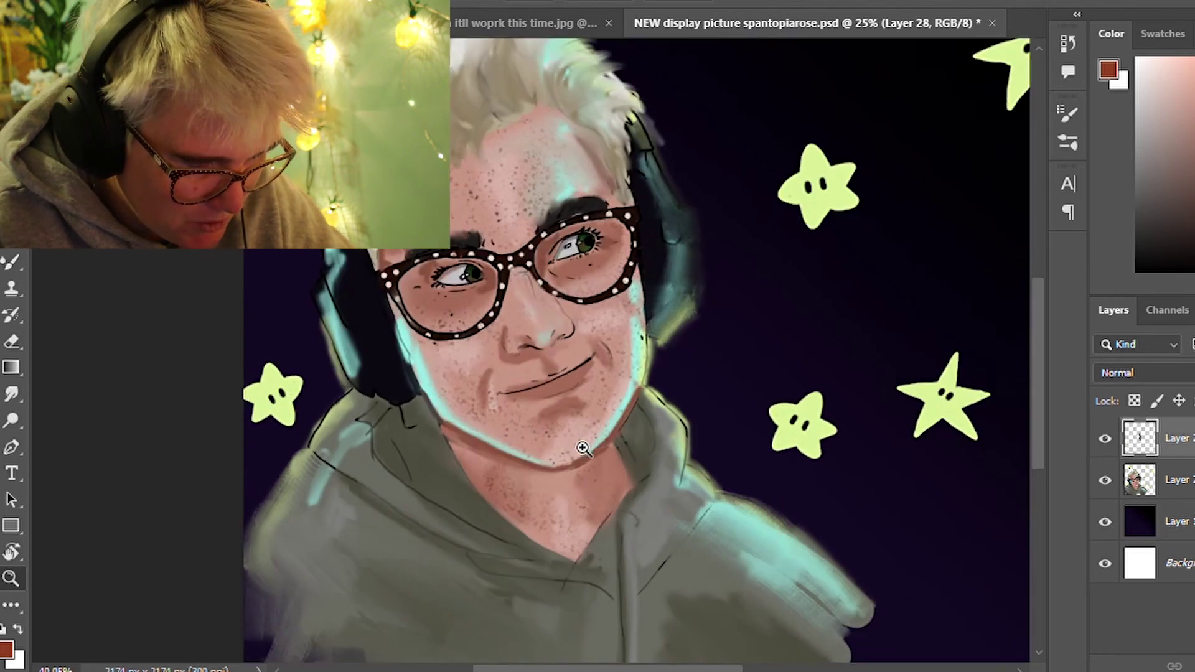
key(b)
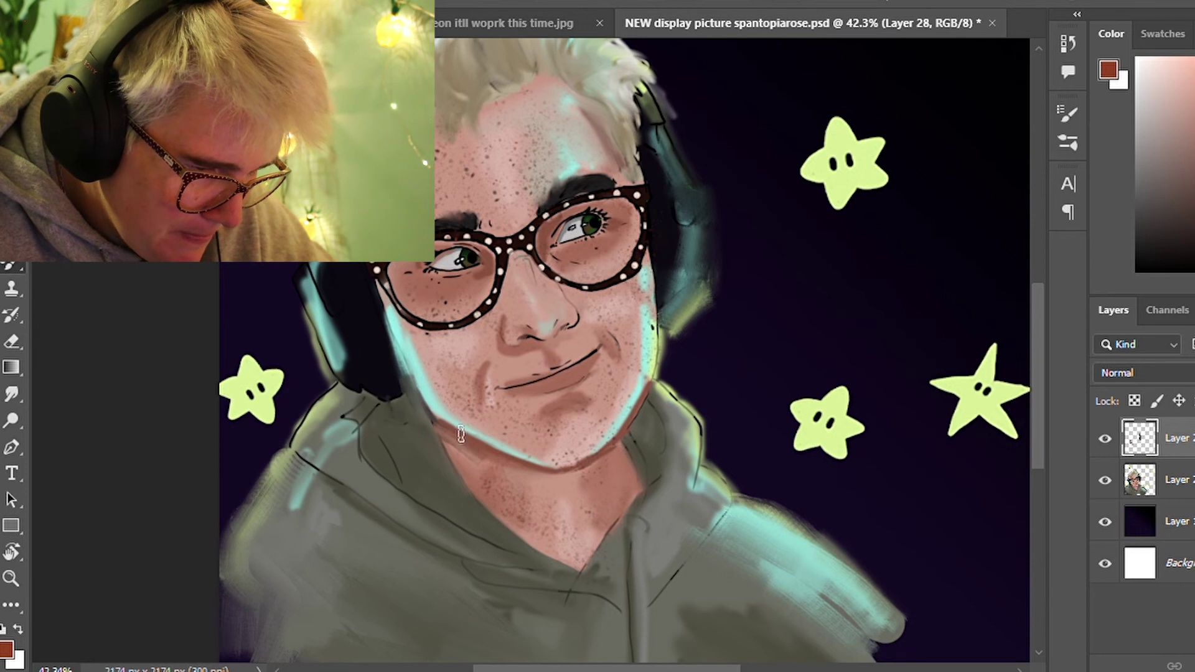
drag(532, 387, 502, 420)
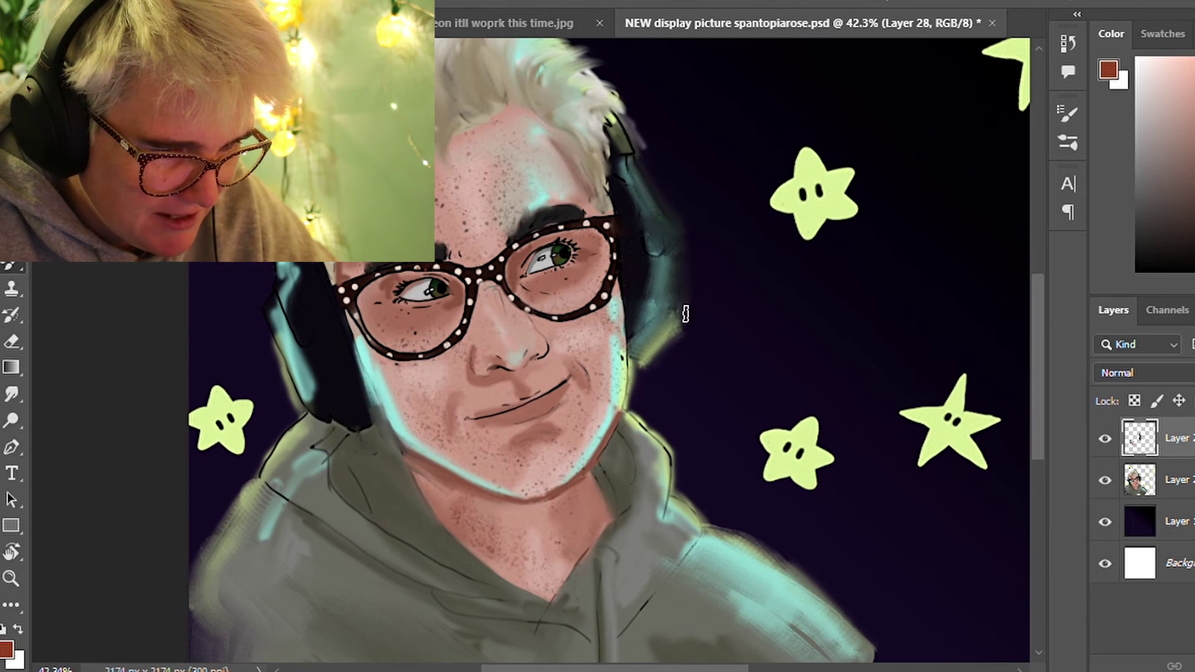
drag(791, 215, 813, 255)
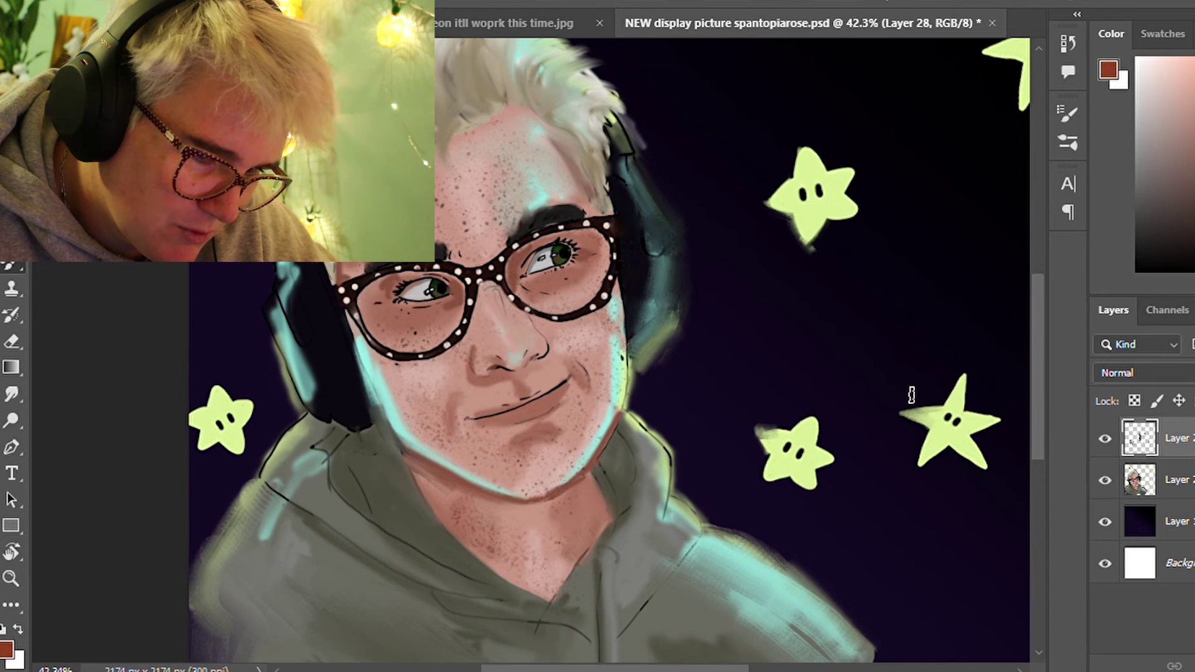
key(z)
key(ctrl+minus)
click(870, 328)
Smear the right star's left arm outward and soften the tip of its top arm
scroll(838, 366, up, 2)
scroll(755, 328, up, 3)
scroll(747, 408, up, 3)
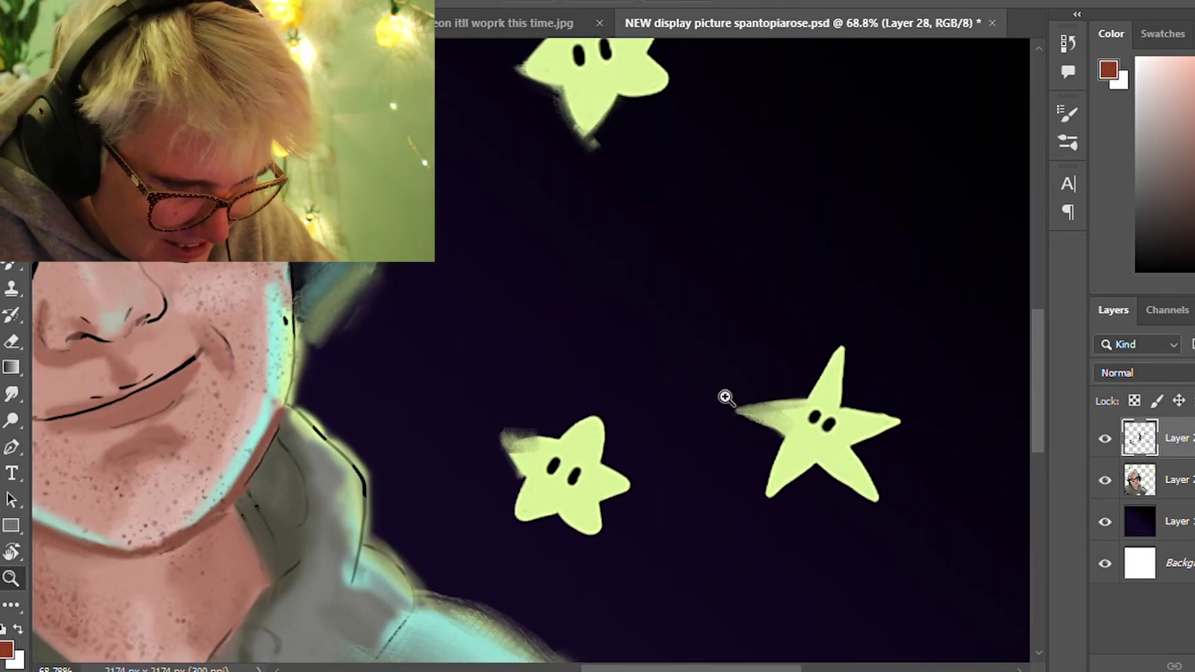
drag(781, 412, 733, 407)
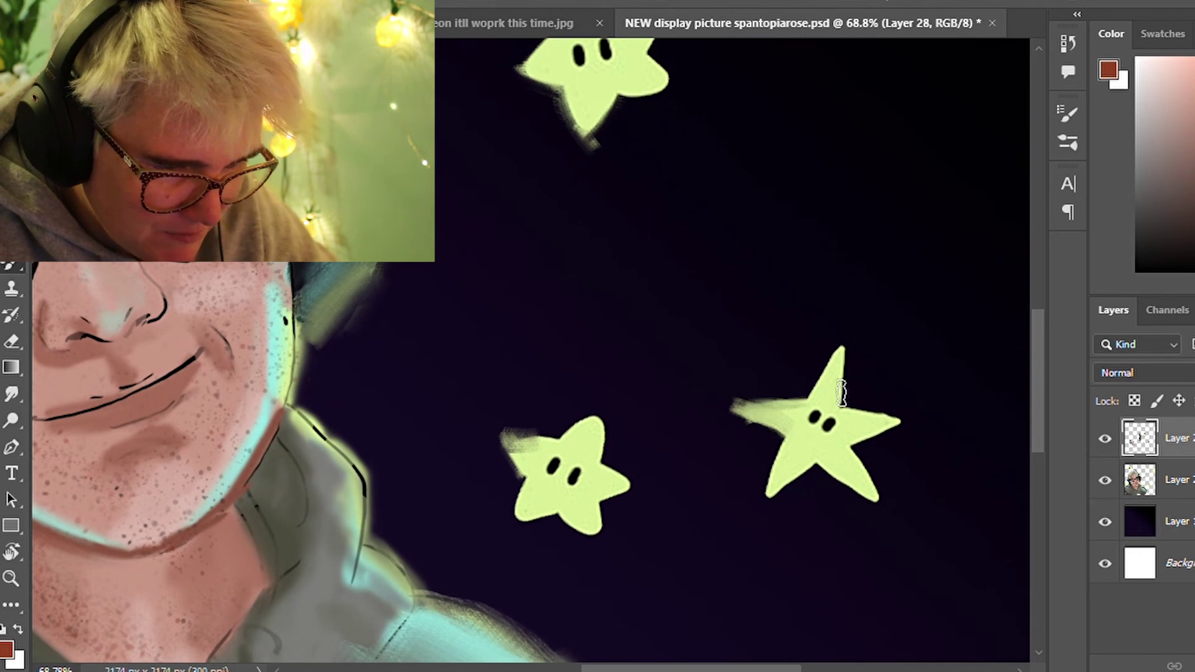
drag(845, 397, 841, 354)
Undo the overlong strokes extending the upper stars' left arms, then zoom out to the whole portrait
scroll(810, 373, up, 10)
drag(766, 276, 717, 264)
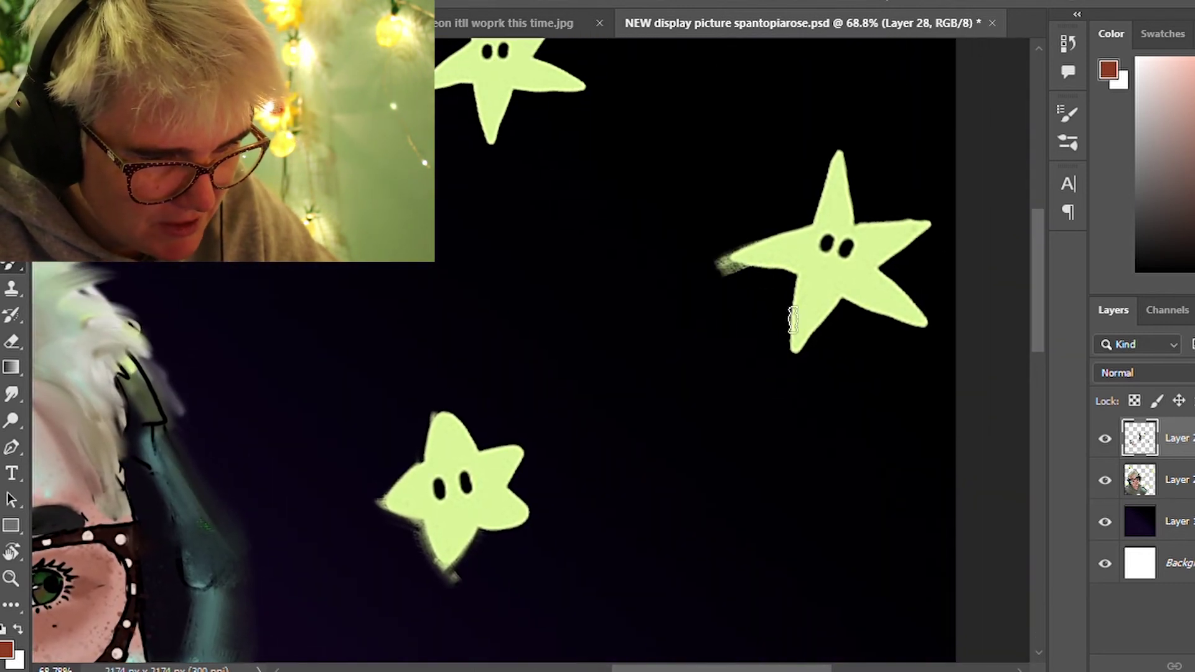
key(ctrl+z)
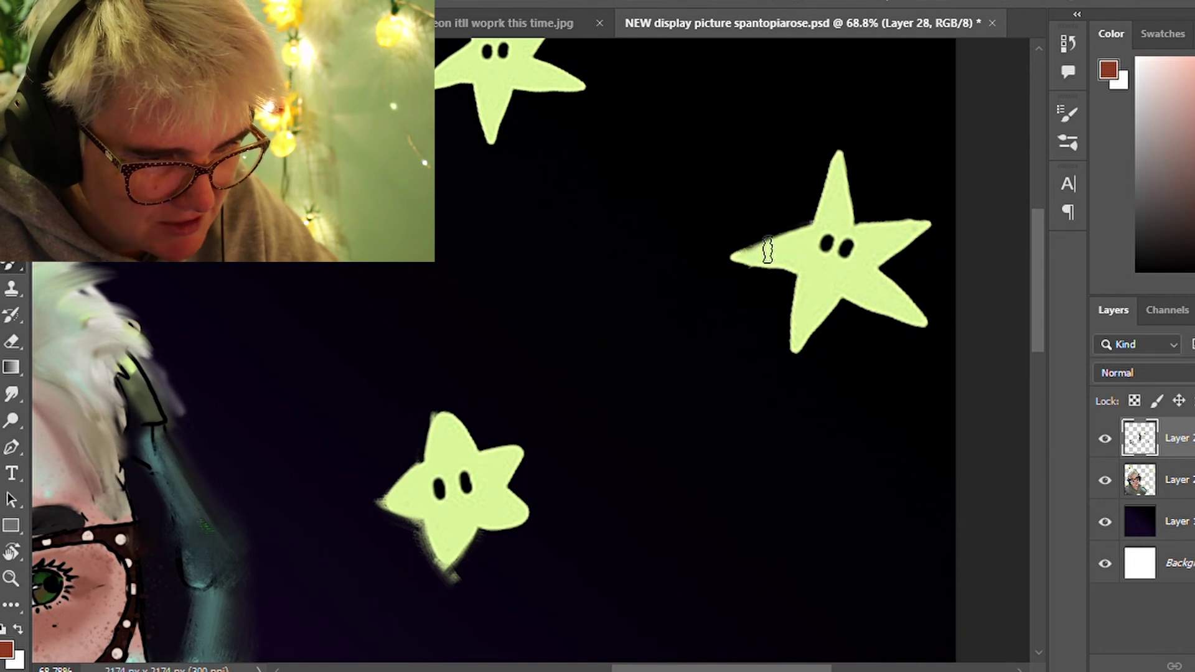
scroll(788, 321, up, 5)
scroll(805, 315, left, 3)
drag(554, 246, 505, 265)
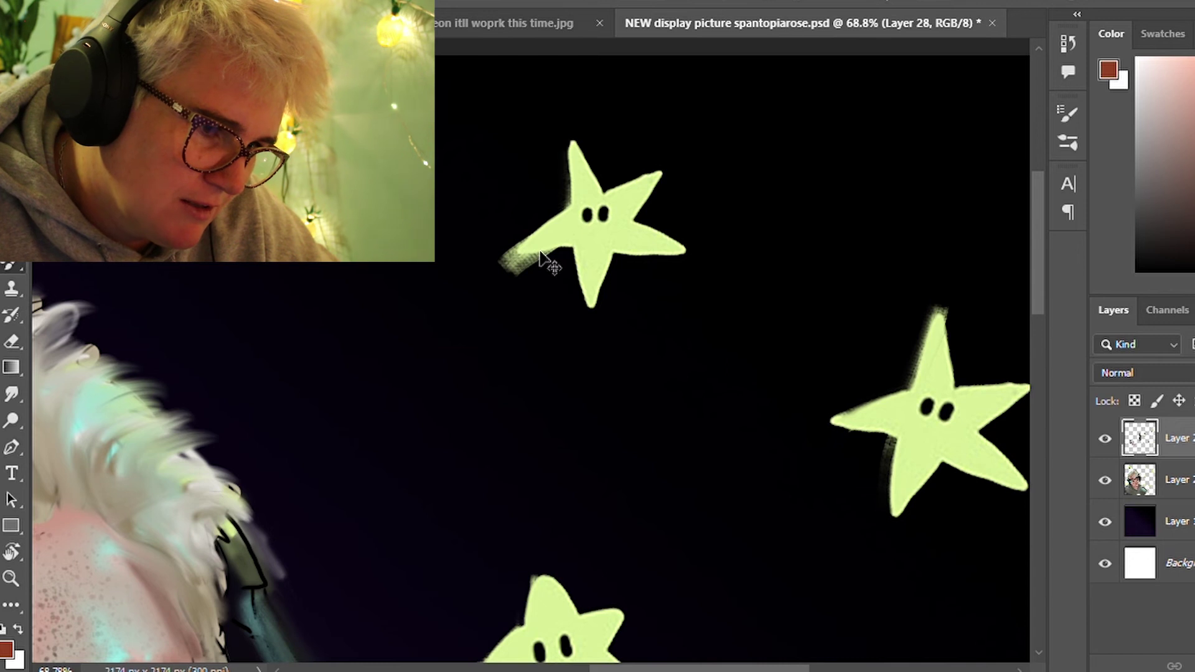
key(ctrl+z)
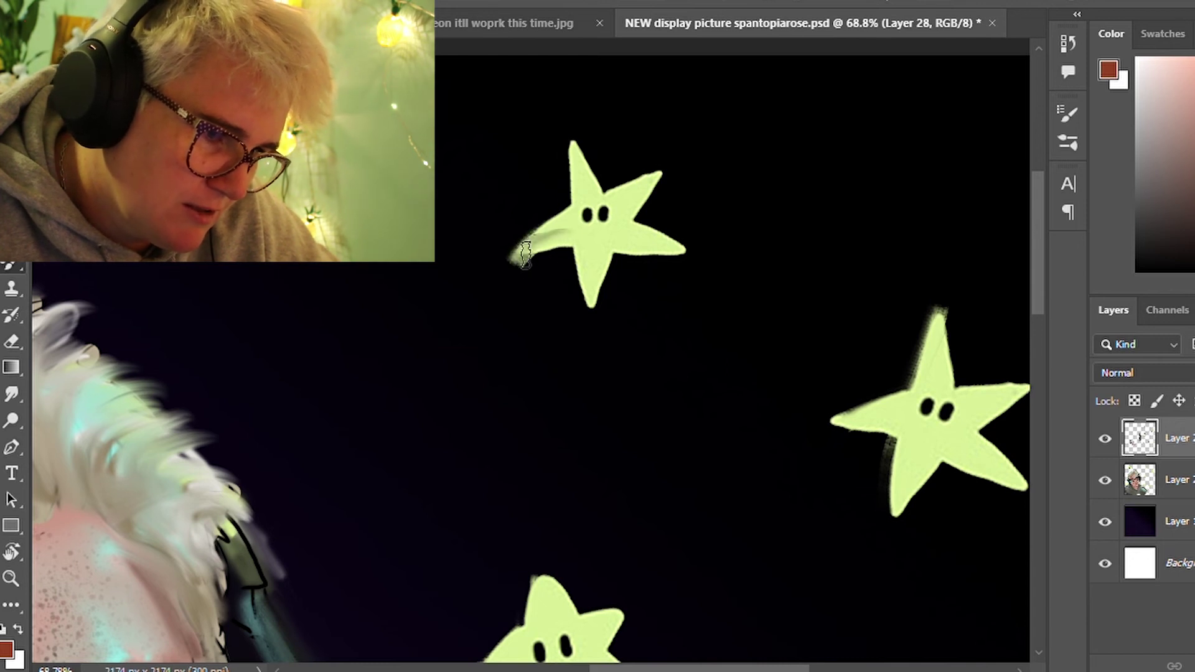
key(ctrl+z)
key(z)
mouse_move(699, 323)
mouse_down()
mouse_move(506, 457)
mouse_move(654, 266)
mouse_up()
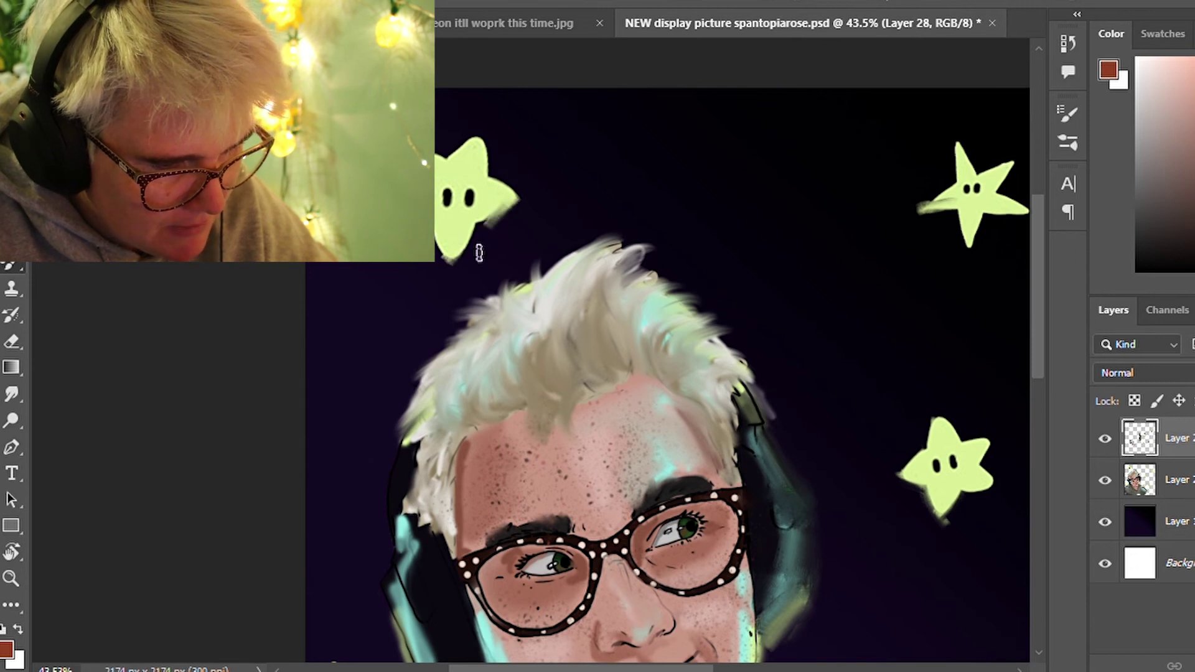
Paint dark and teal strokes along the left headphone's outer and upper edges
mouse_move(538, 208)
mouse_down()
mouse_move(638, 142)
mouse_move(694, 20)
mouse_up()
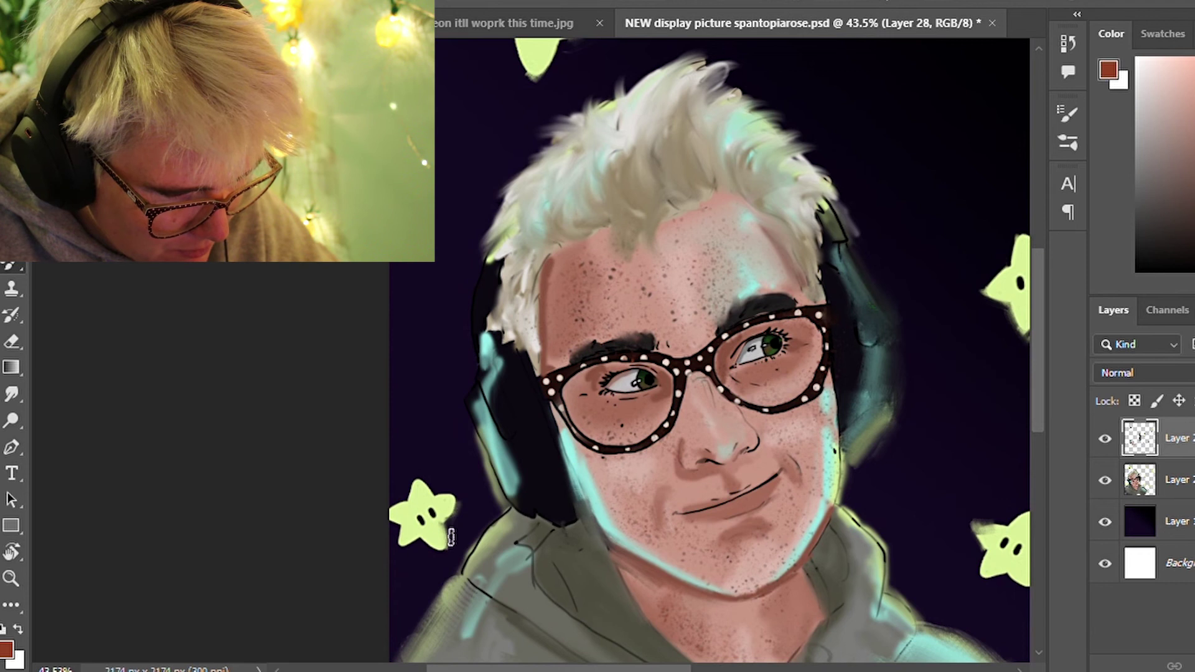
key(z)
mouse_move(450, 537)
mouse_down()
mouse_move(435, 428)
mouse_move(506, 427)
mouse_move(449, 368)
mouse_move(480, 436)
mouse_up()
key(b)
mouse_move(463, 354)
mouse_down()
mouse_move(498, 438)
mouse_move(488, 424)
mouse_up()
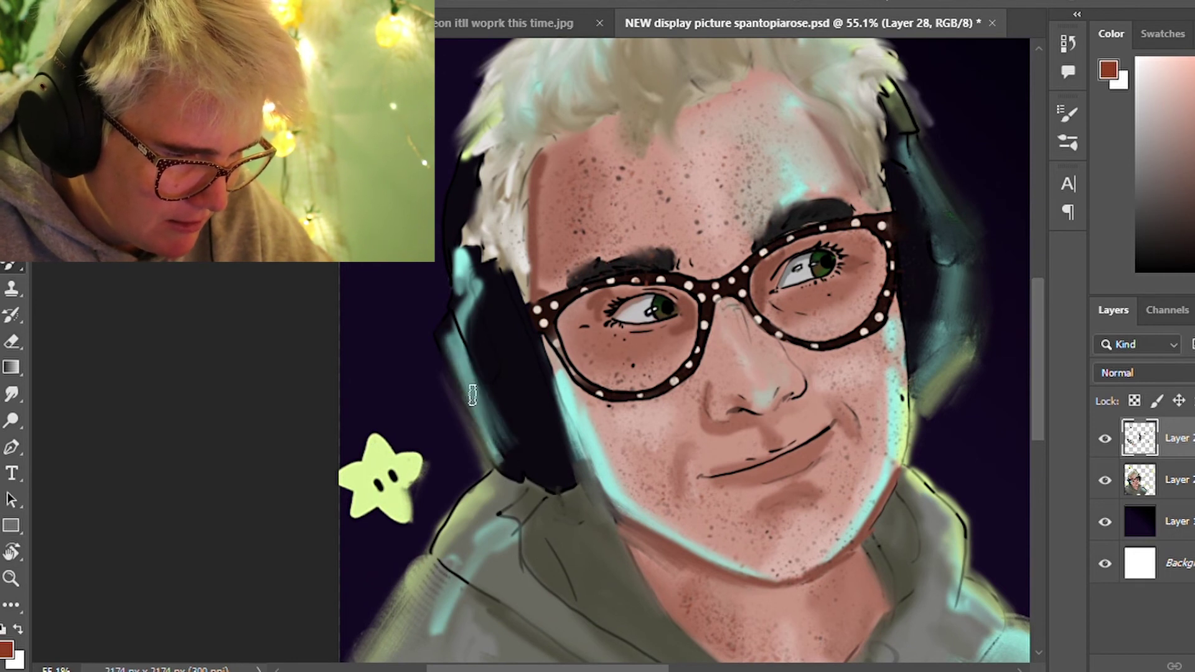
drag(444, 331, 485, 436)
mouse_move(479, 242)
mouse_down()
mouse_move(455, 298)
mouse_move(498, 429)
mouse_up()
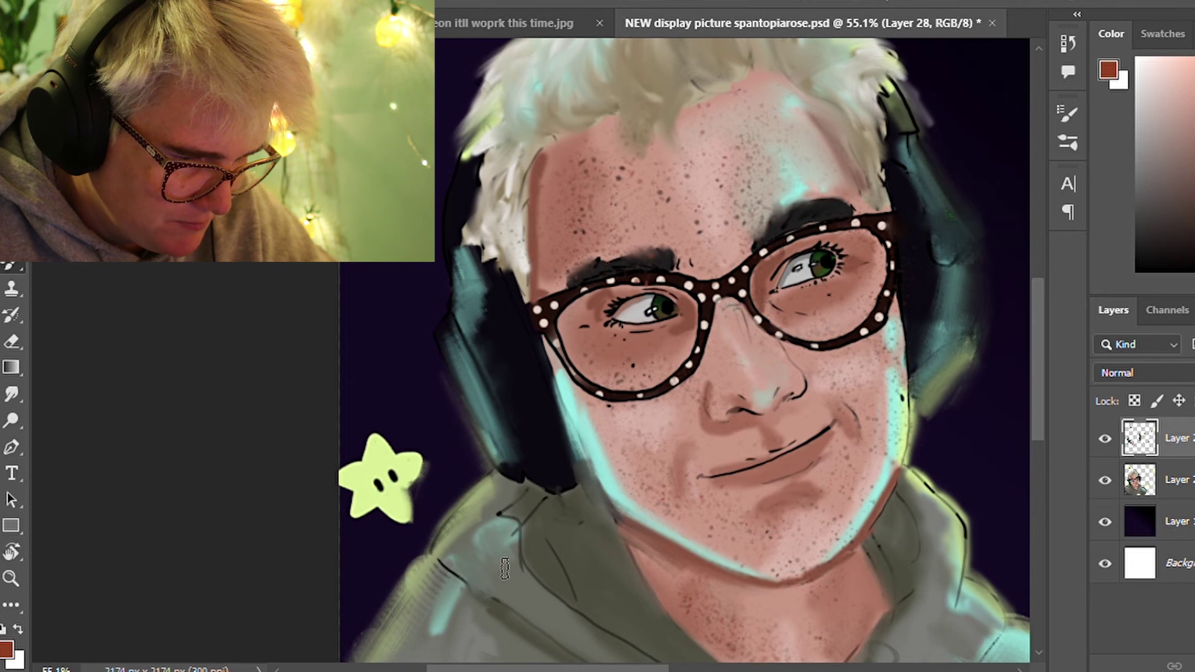
Add a light bluish stroke on the hoodie and darken the cyan glow between glasses and jaw
drag(504, 567, 455, 509)
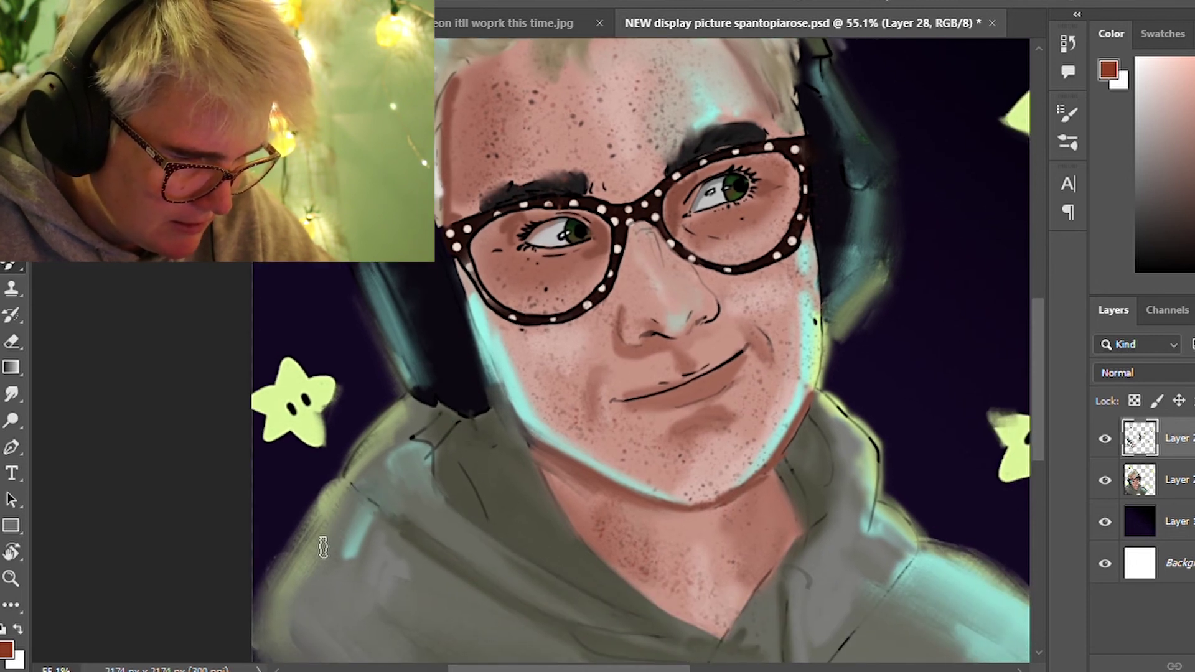
drag(402, 452, 443, 498)
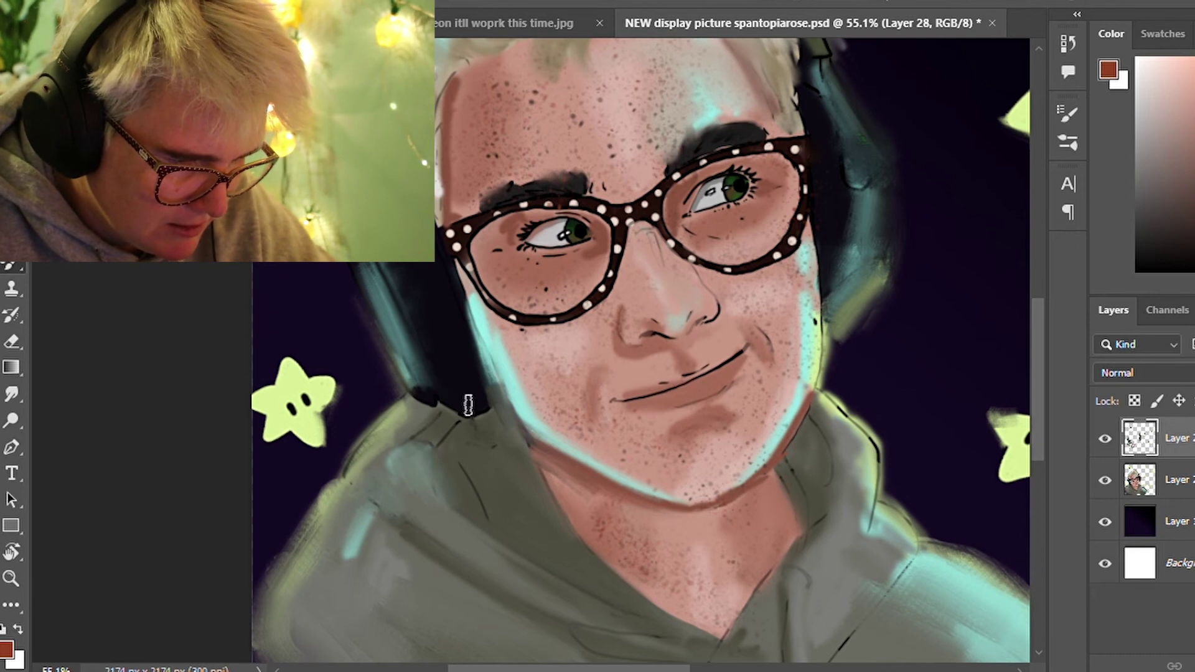
mouse_move(503, 417)
mouse_down()
mouse_move(442, 312)
mouse_move(485, 393)
mouse_move(459, 331)
mouse_move(489, 376)
mouse_up()
drag(473, 309, 510, 361)
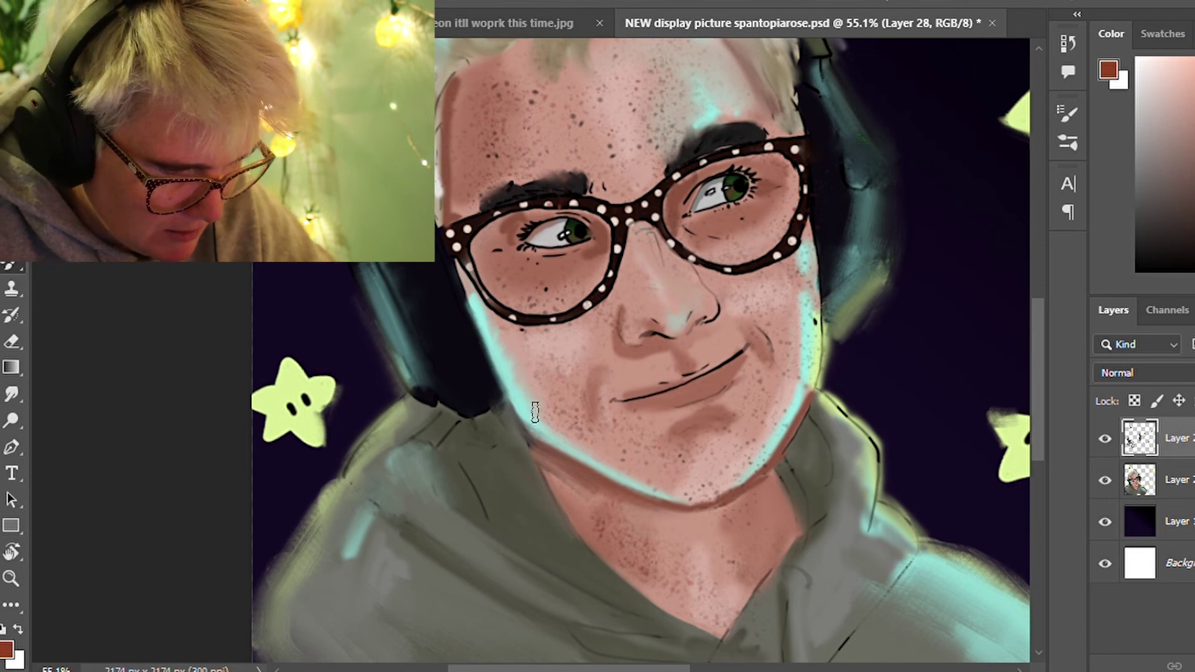
key(z)
drag(665, 334, 554, 452)
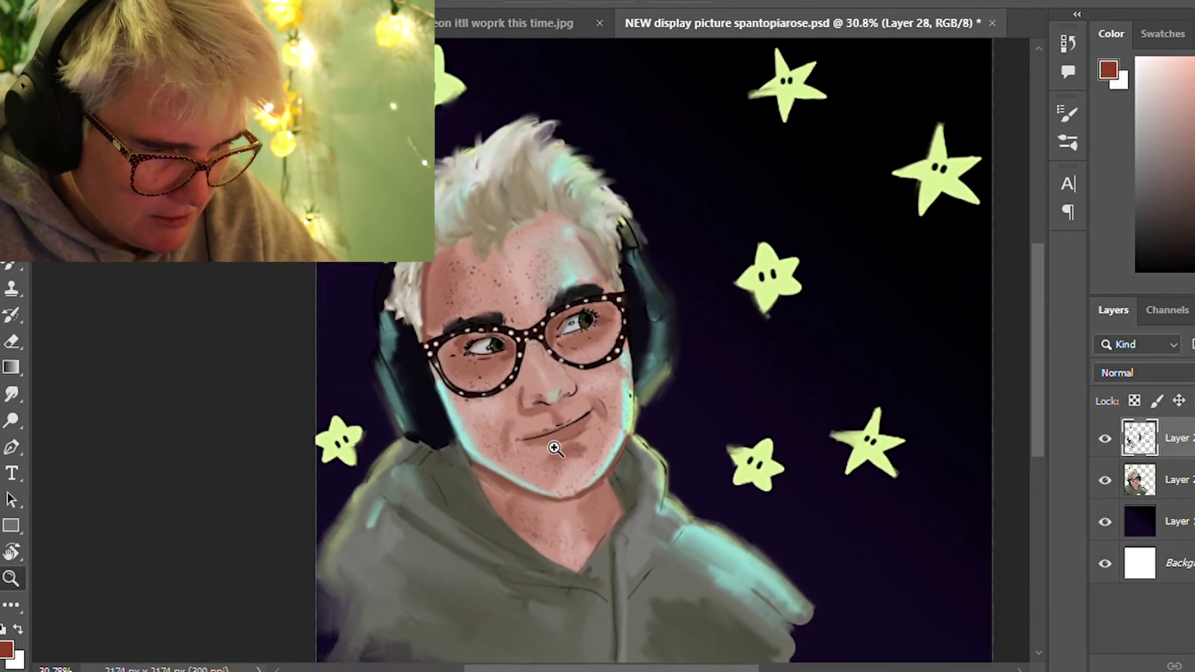
drag(554, 452, 498, 396)
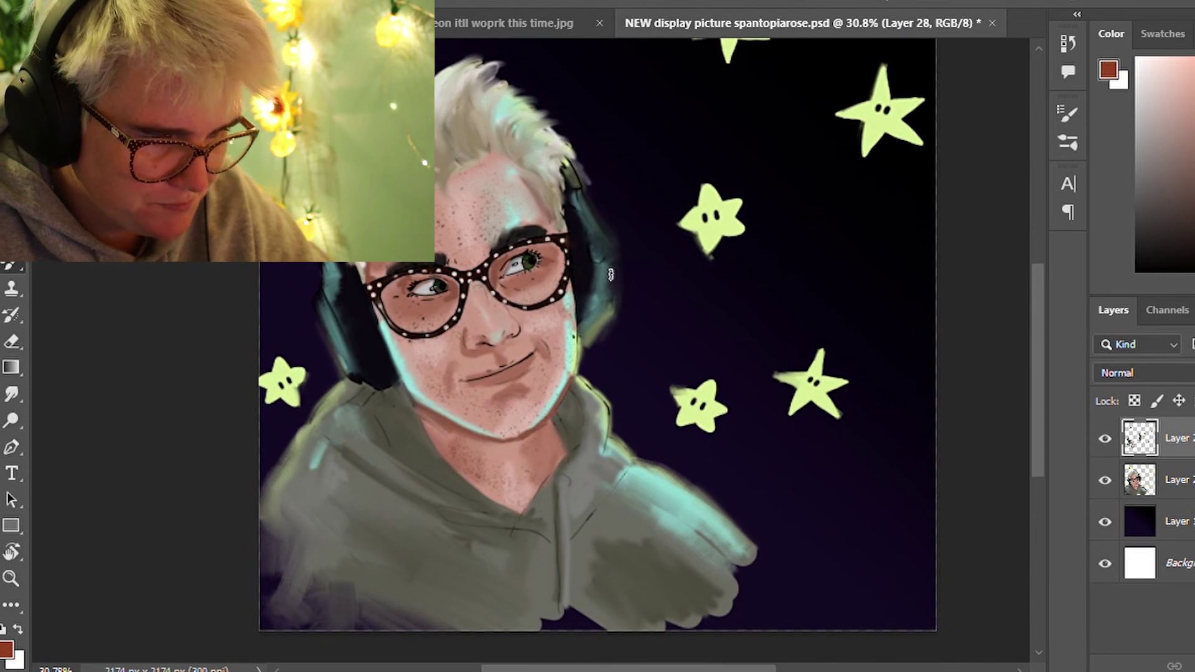
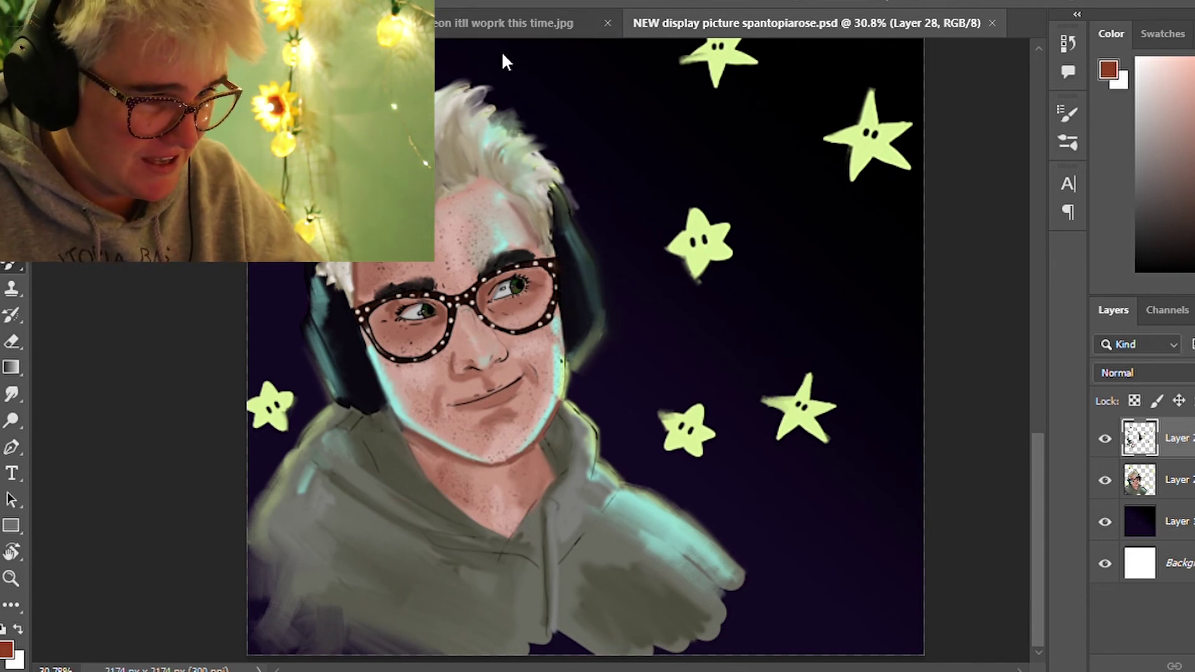
Close the starry banner image and reframe the view of the portrait
click(992, 23)
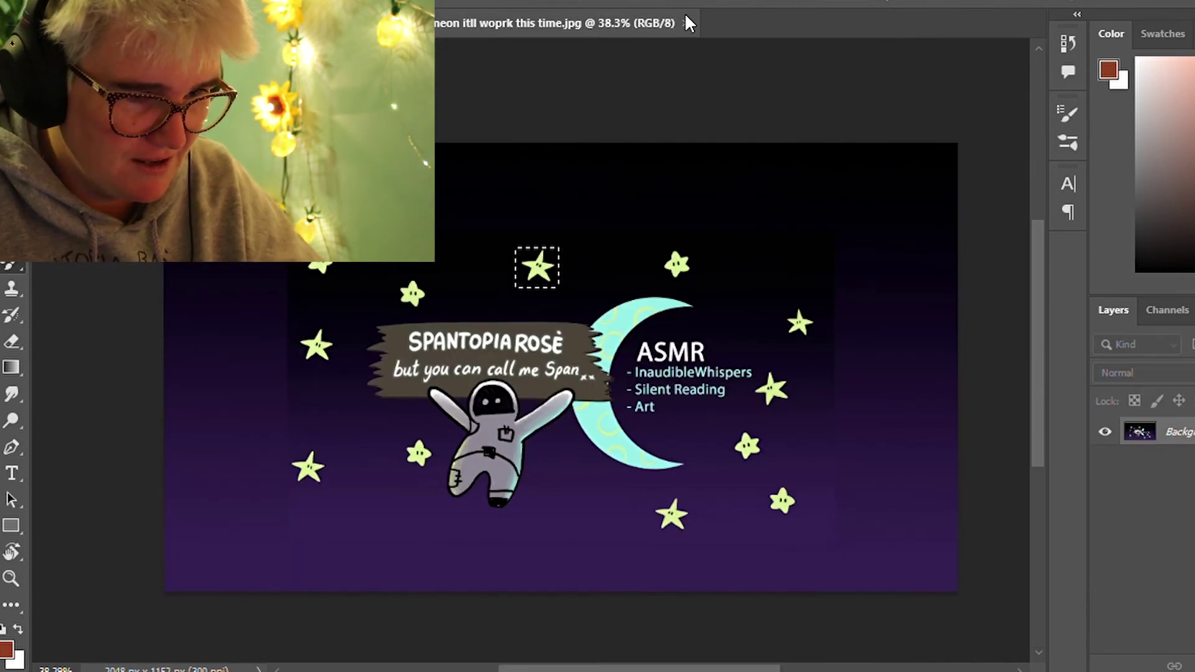
click(685, 23)
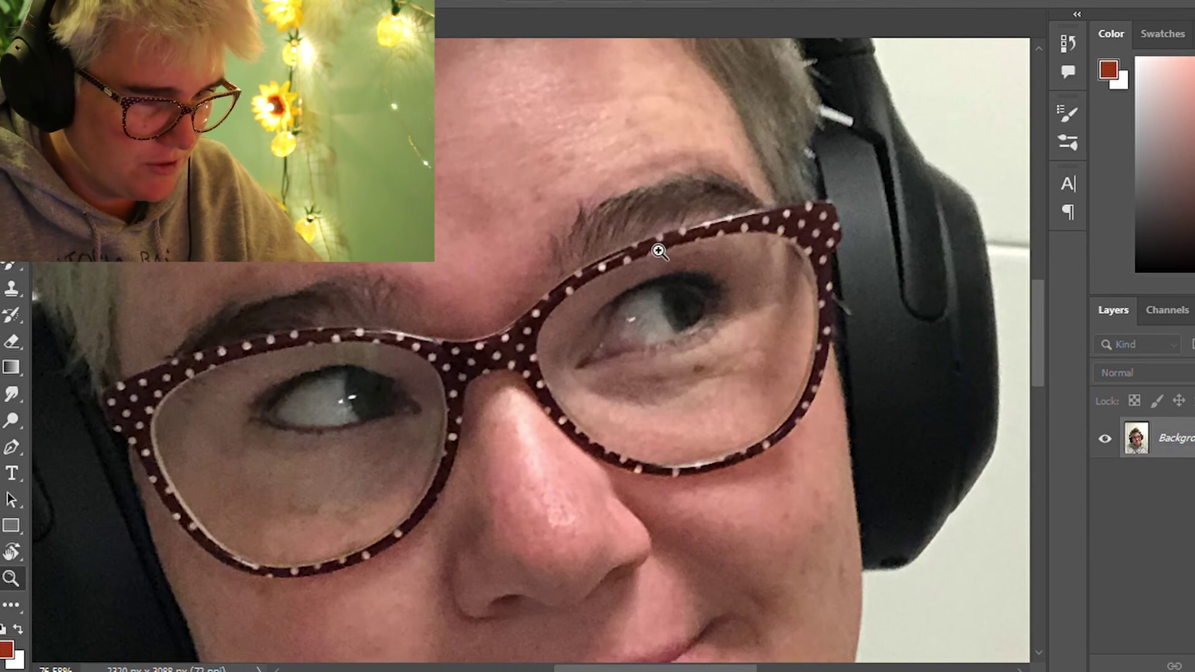
scroll(555, 341, down, 5)
scroll(640, 427, down, 3)
mouse_move(640, 427)
mouse_down()
mouse_move(535, 390)
mouse_move(454, 413)
mouse_move(464, 408)
mouse_up()
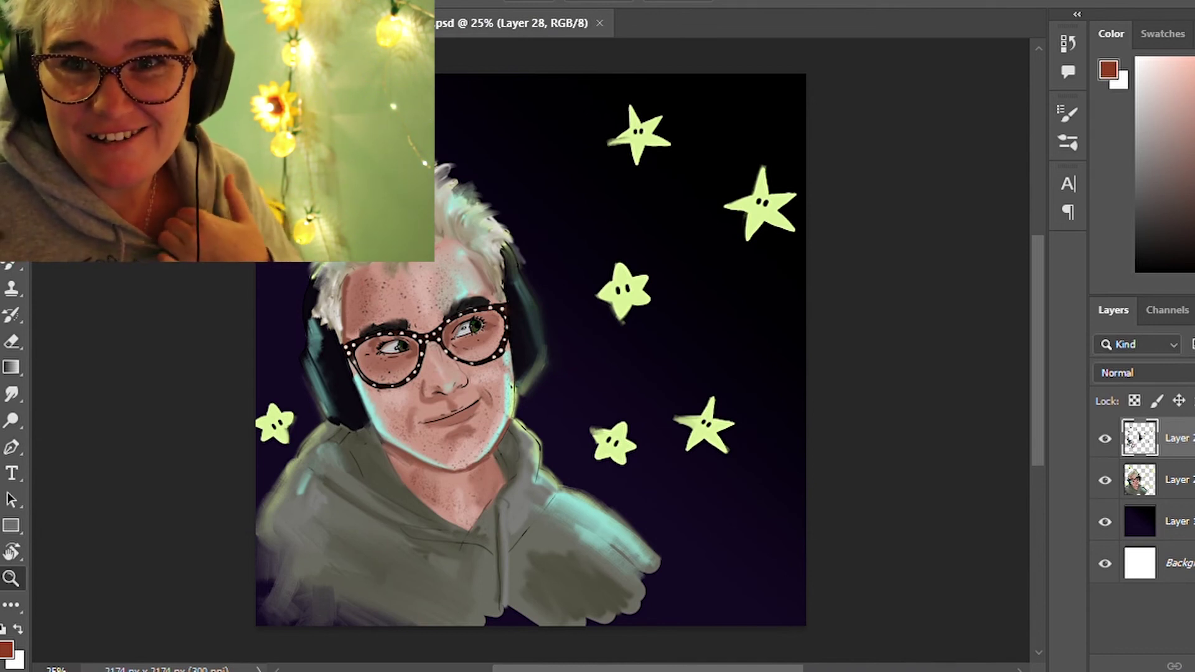
mouse_move(622, 406)
mouse_down()
mouse_move(580, 368)
mouse_move(605, 351)
mouse_up()
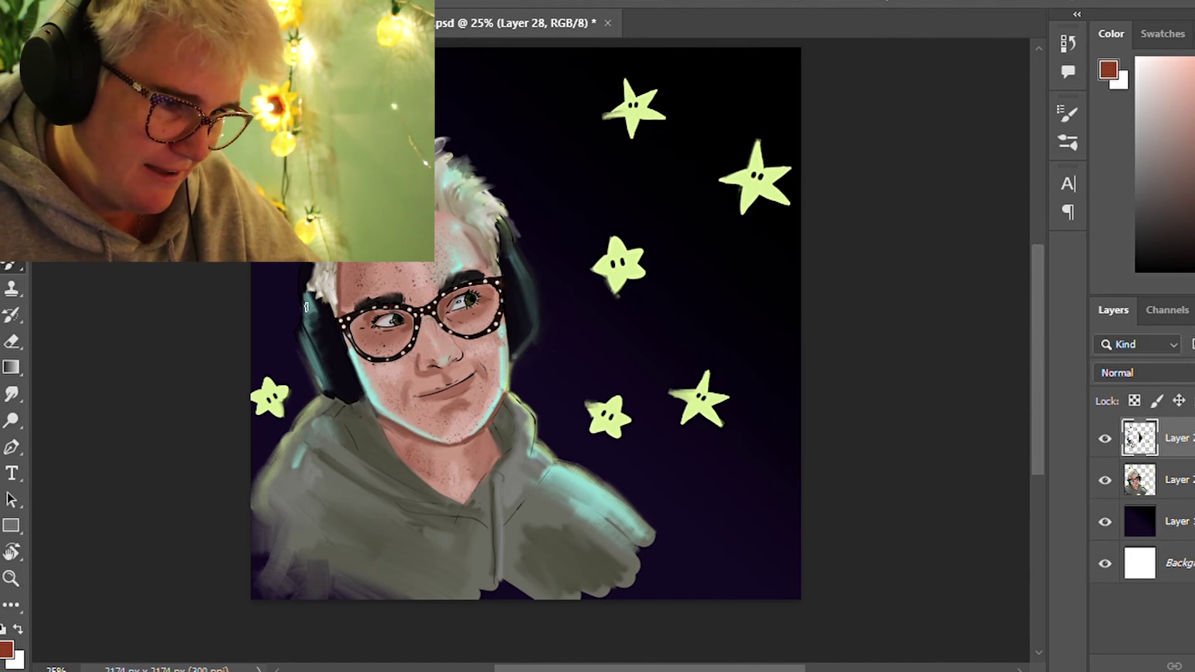
Compare the reference photo with the painting, then add a new empty layer on top
key(ctrl+Tab)
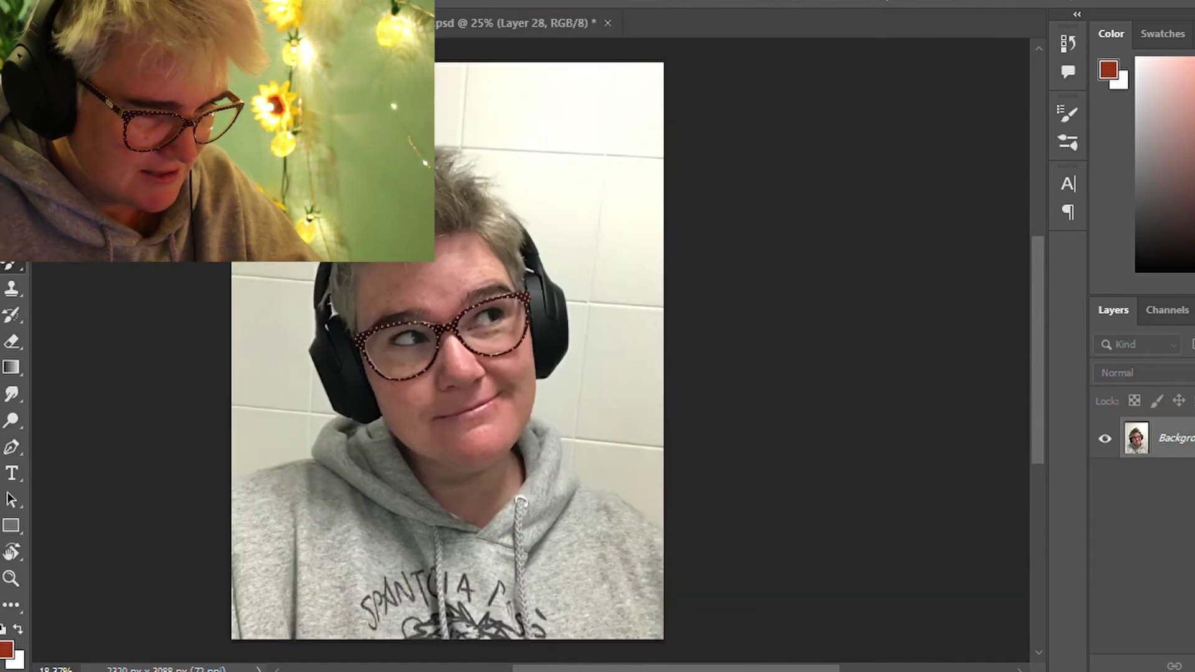
key(ctrl+Tab)
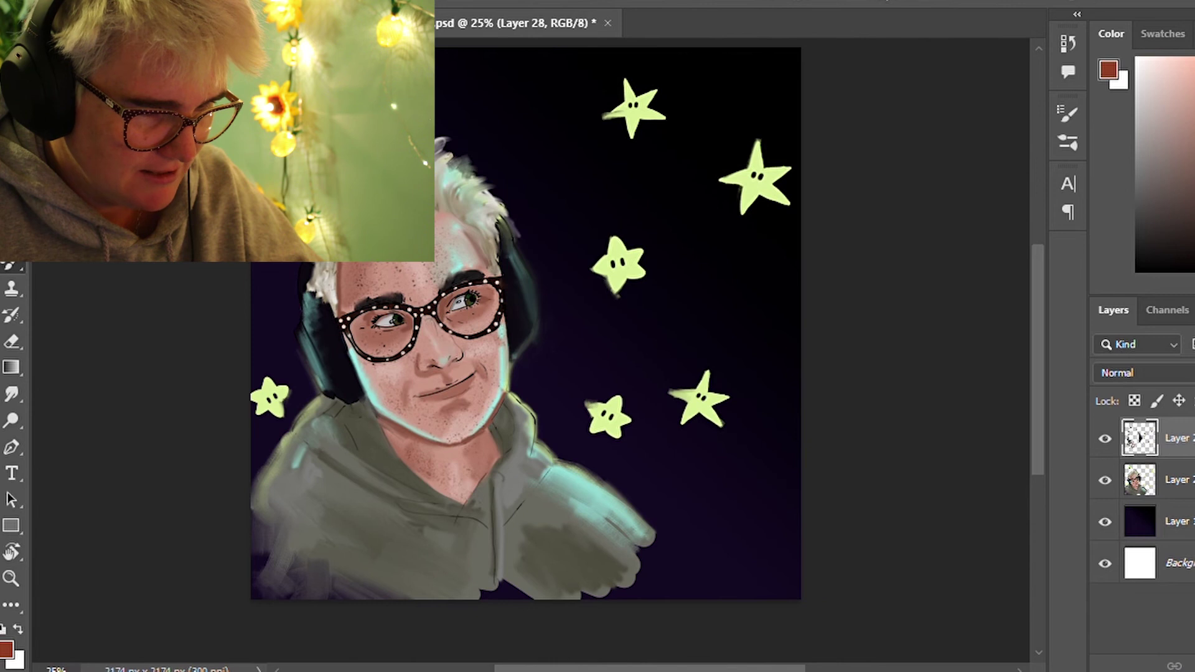
key(ctrl+Tab)
key(ctrl+Tab)
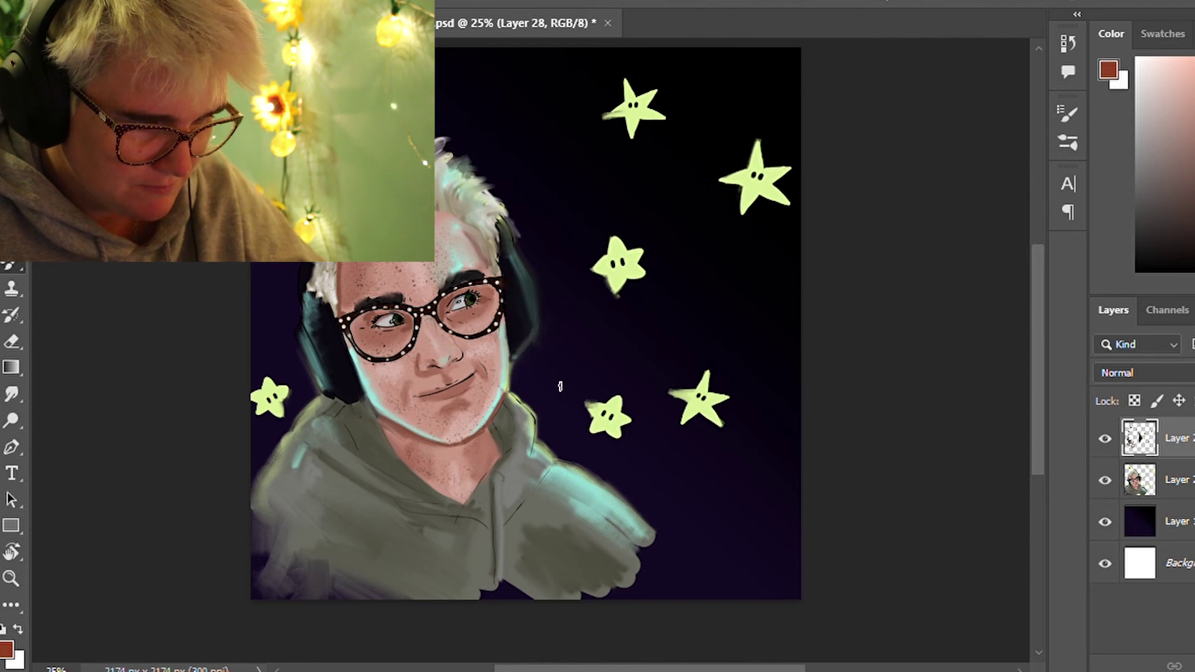
drag(617, 353, 598, 359)
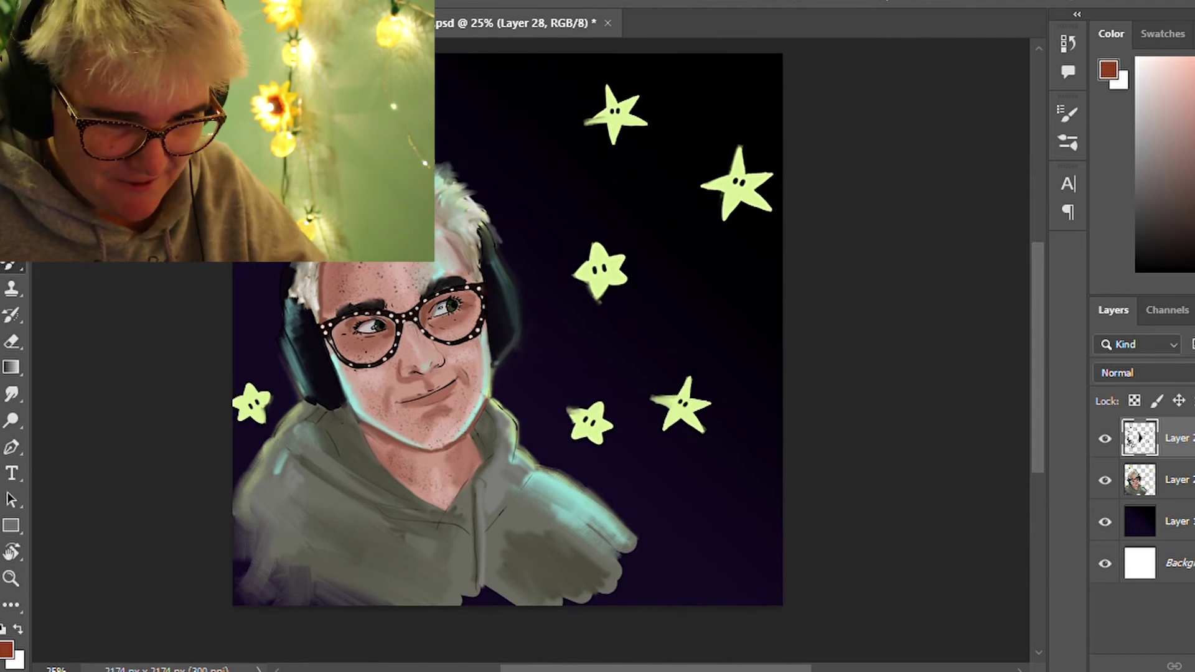
key(ctrl+shift+alt+n)
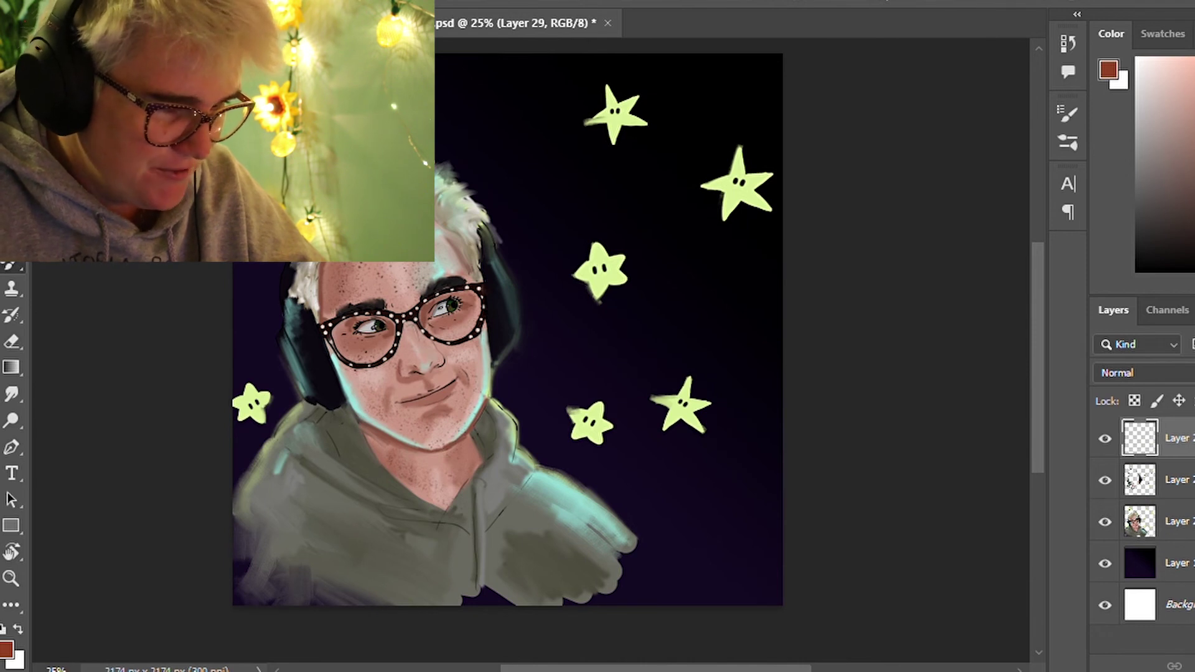
Save the portrait and cycle through blend modes for the new layer
key(ctrl+s)
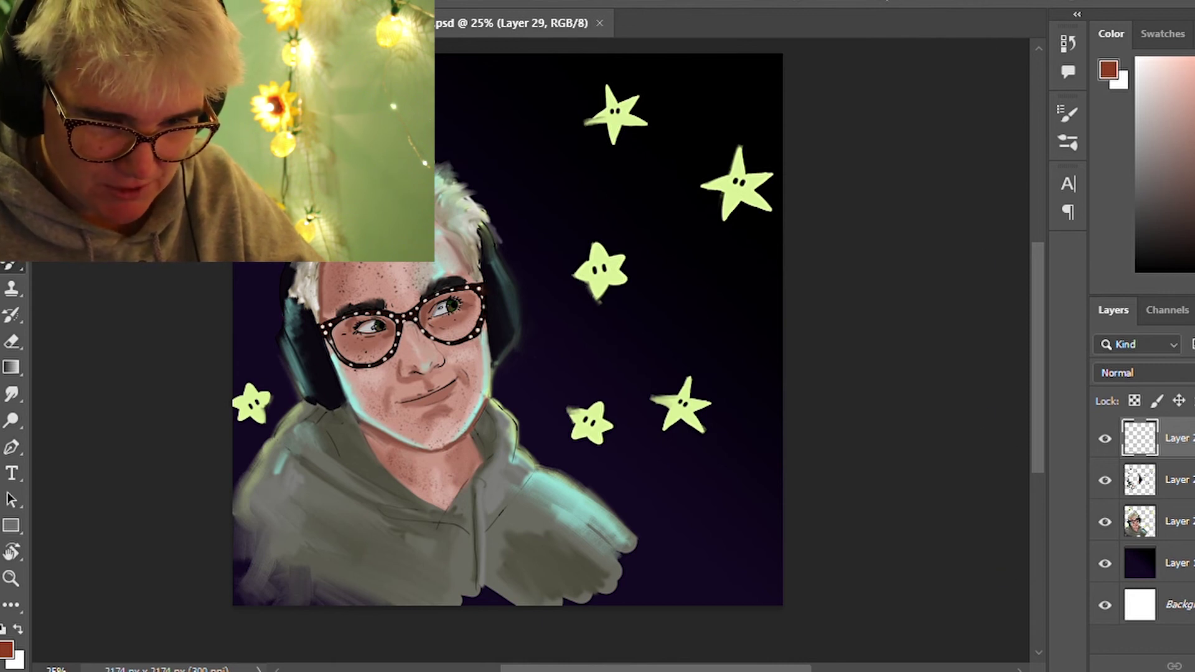
click(1174, 374)
click(1132, 241)
key(Up)
key(Up)
key(Up)
key(Up)
key(Up)
key(Up)
key(Down)
key(Down)
key(Down)
key(Down)
key(Down)
key(Down)
key(Down)
key(Up)
key(Up)
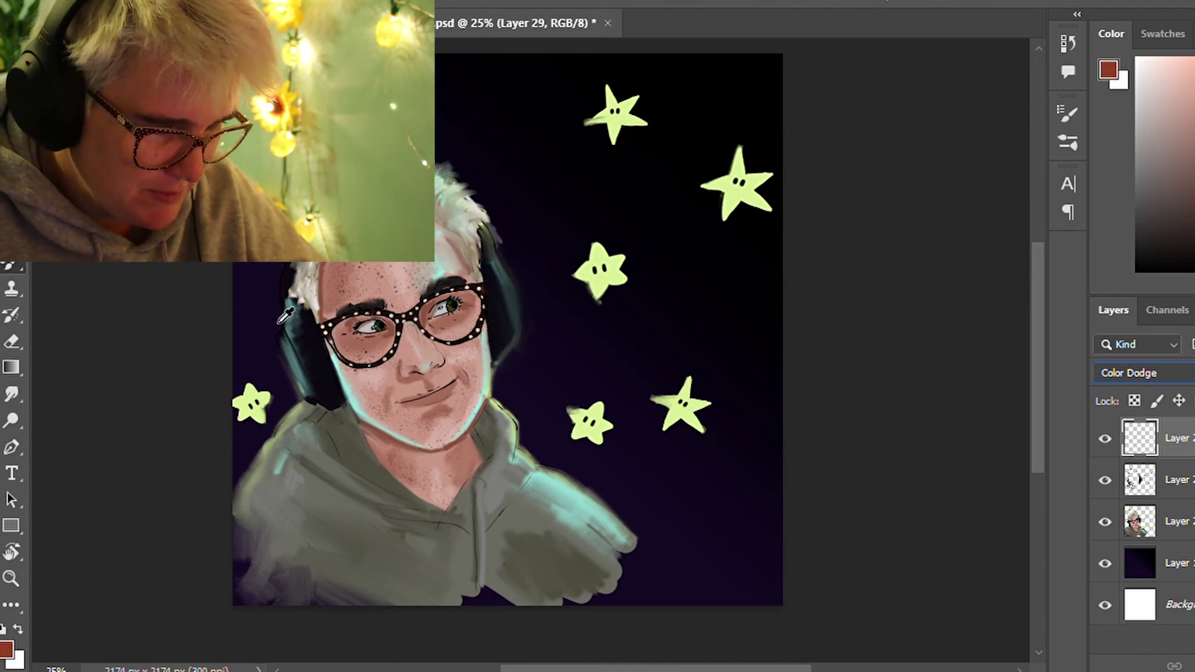
Sample a teal, paint trial glow strokes, undo them and set Color Dodge blending
click(267, 341)
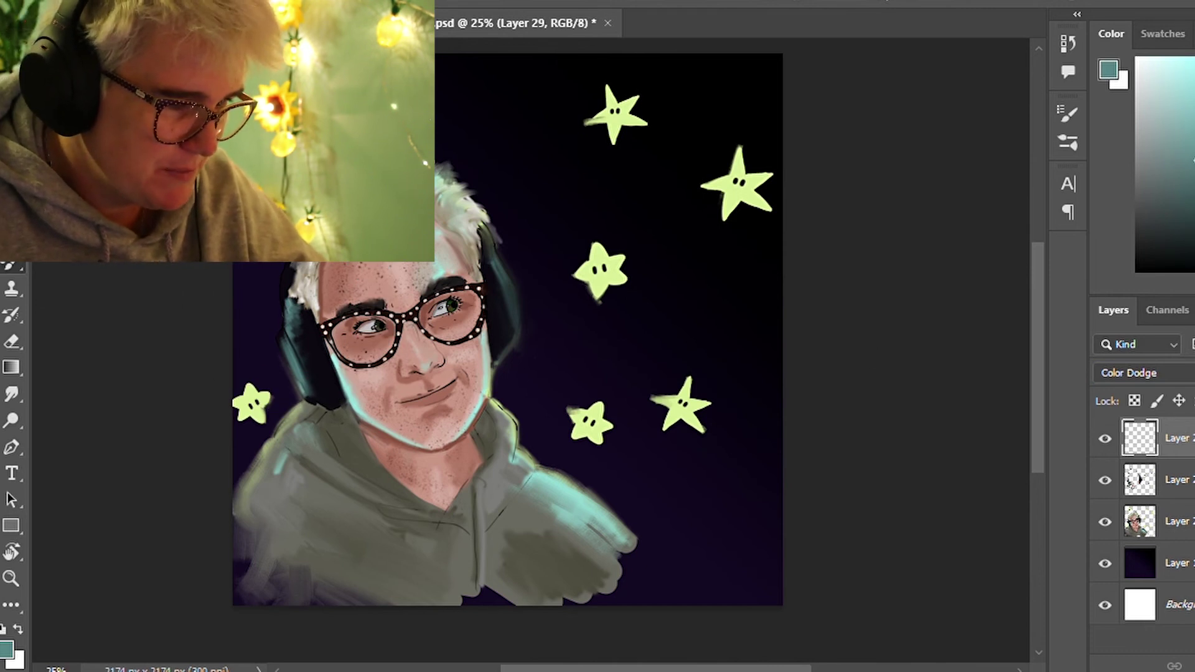
mouse_move(467, 187)
mouse_down()
mouse_move(513, 330)
mouse_move(495, 374)
mouse_up()
click(591, 423)
click(554, 479)
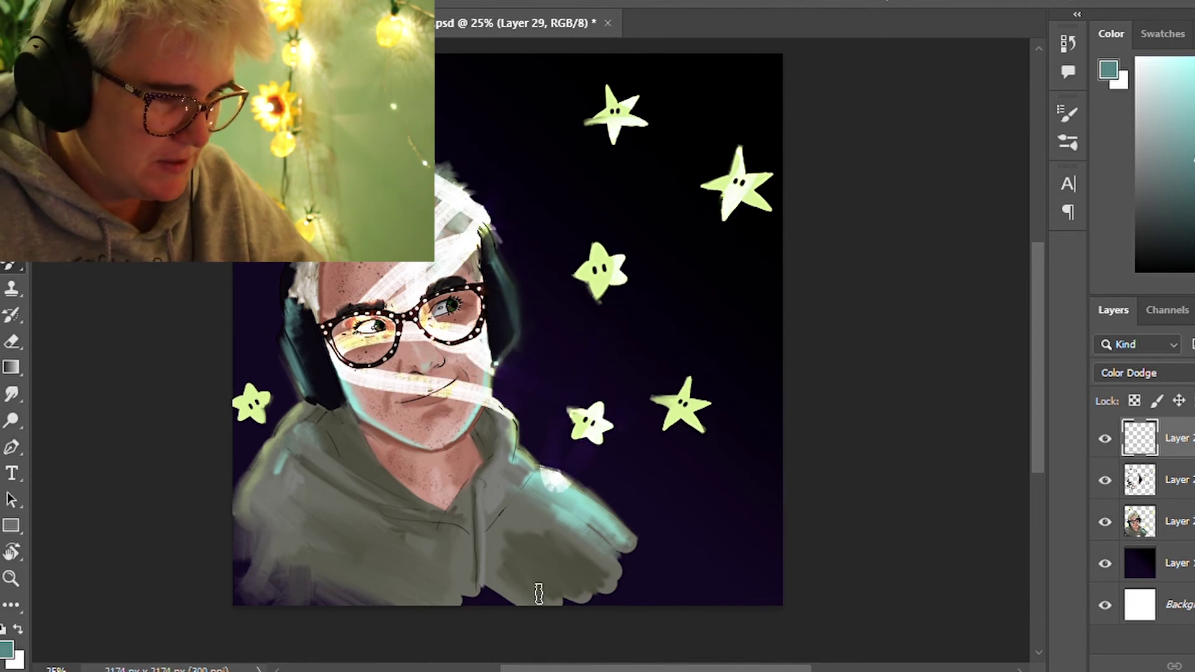
mouse_move(560, 473)
mouse_down()
mouse_move(508, 582)
mouse_move(330, 492)
mouse_move(254, 476)
mouse_up()
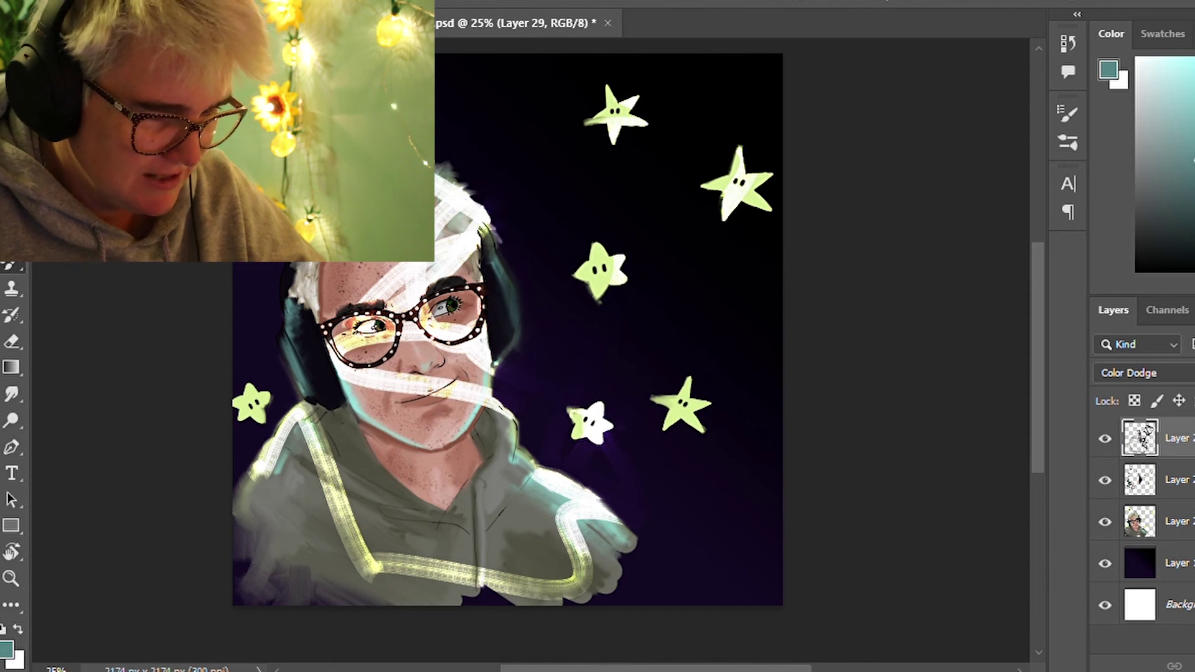
mouse_move(461, 351)
mouse_down()
mouse_move(436, 373)
mouse_move(349, 336)
mouse_move(280, 529)
mouse_move(486, 423)
mouse_up()
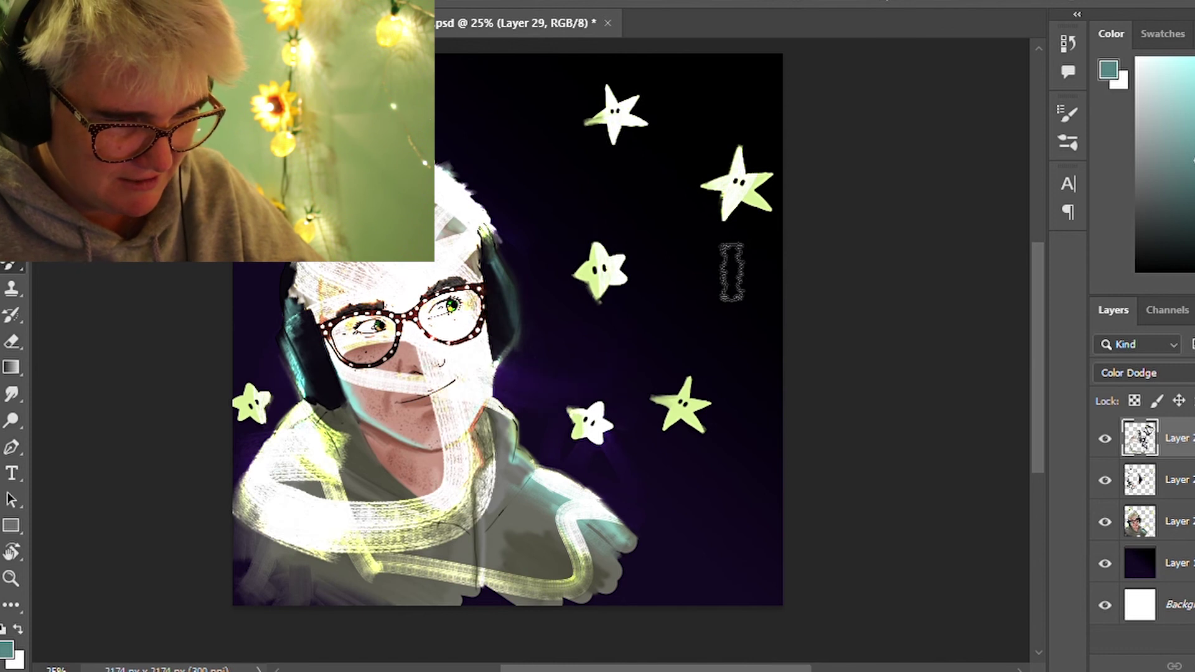
mouse_move(495, 374)
mouse_down()
mouse_move(479, 224)
mouse_move(293, 293)
mouse_move(255, 405)
mouse_up()
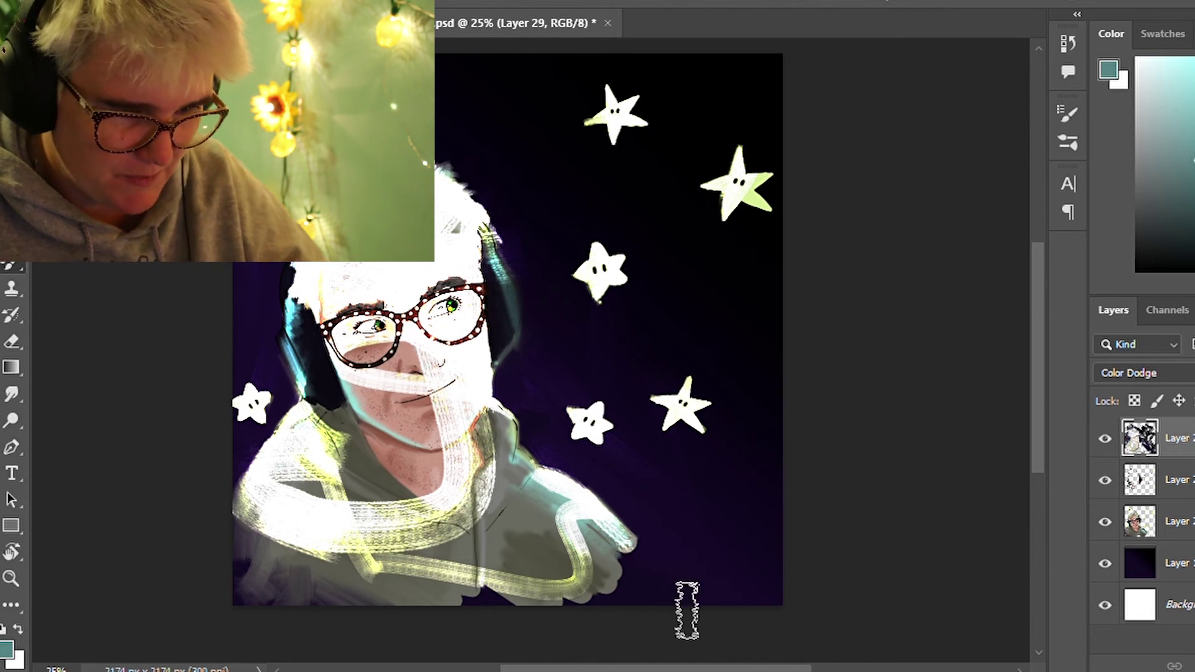
key(ctrl+z)
key(ctrl+z)
key(ctrl+z)
key(ctrl+z)
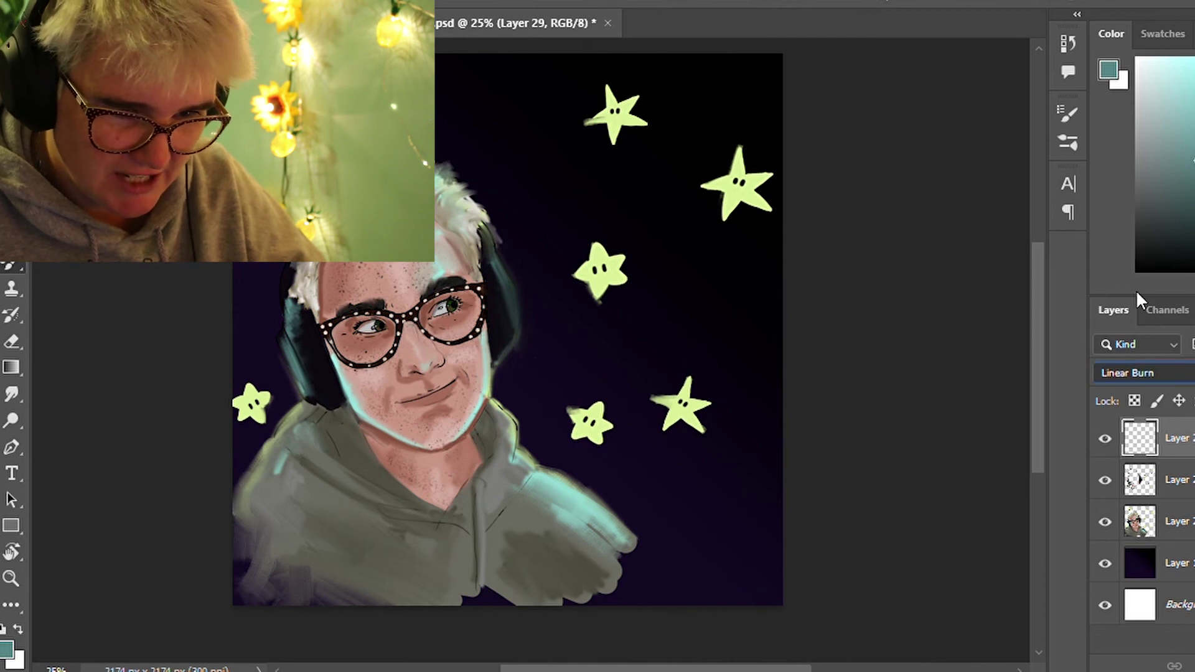
key(Down)
key(Down)
key(Down)
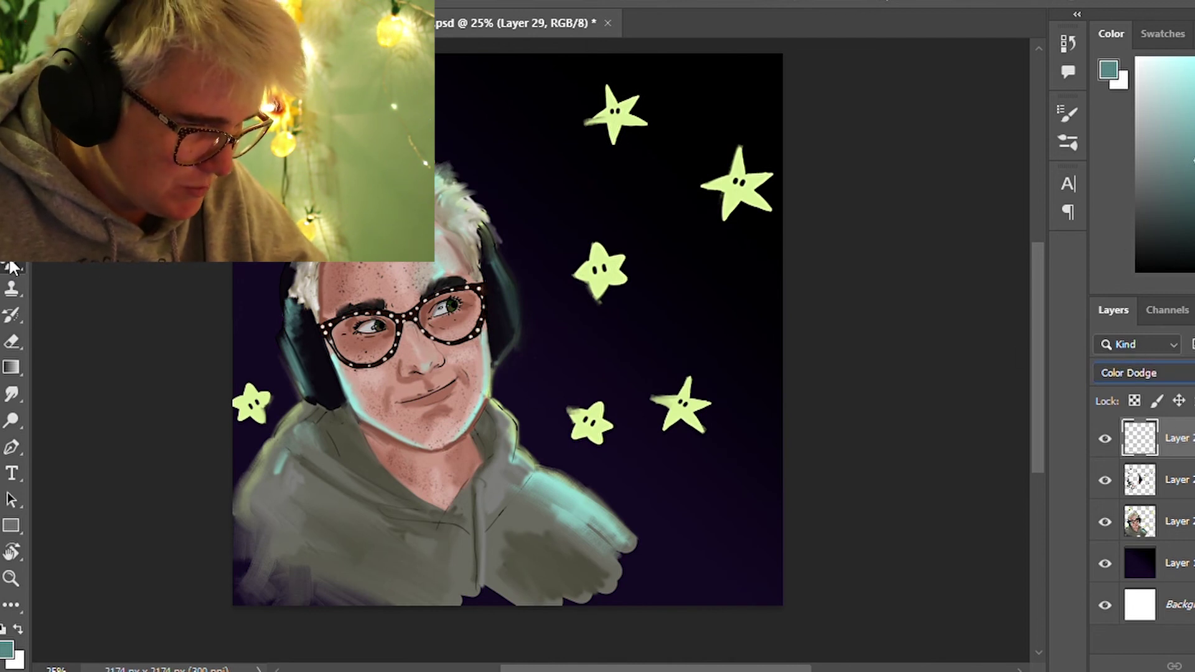
Paint cyan glow with the brush over the face and hoodie
click(10, 266)
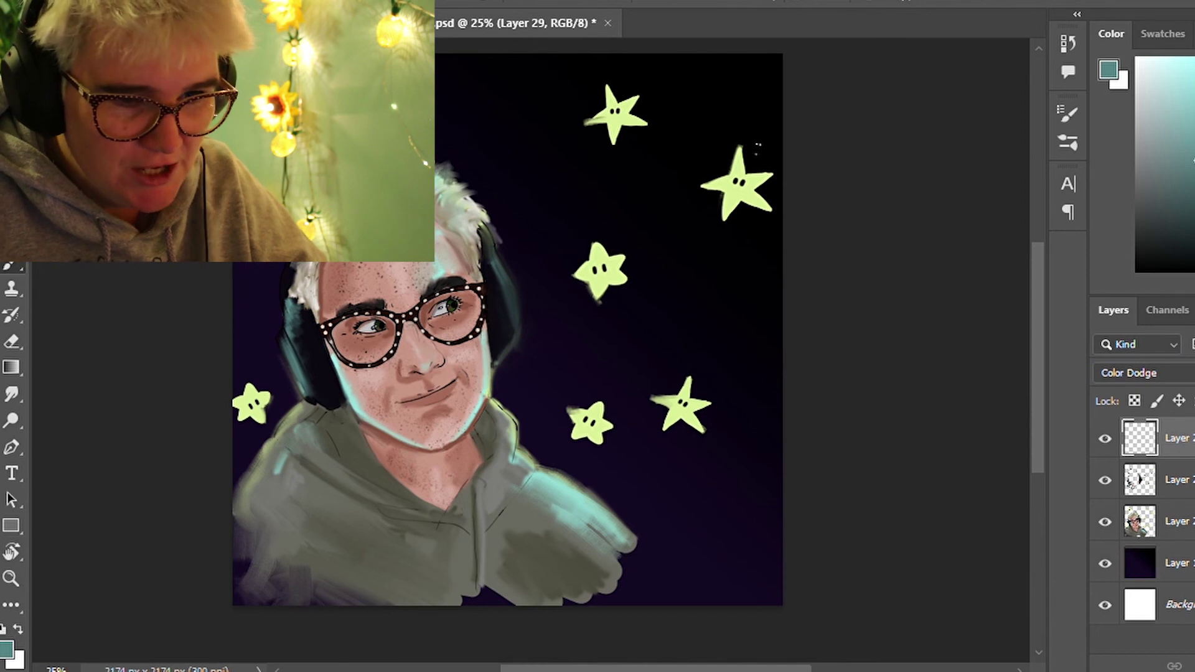
click(1068, 143)
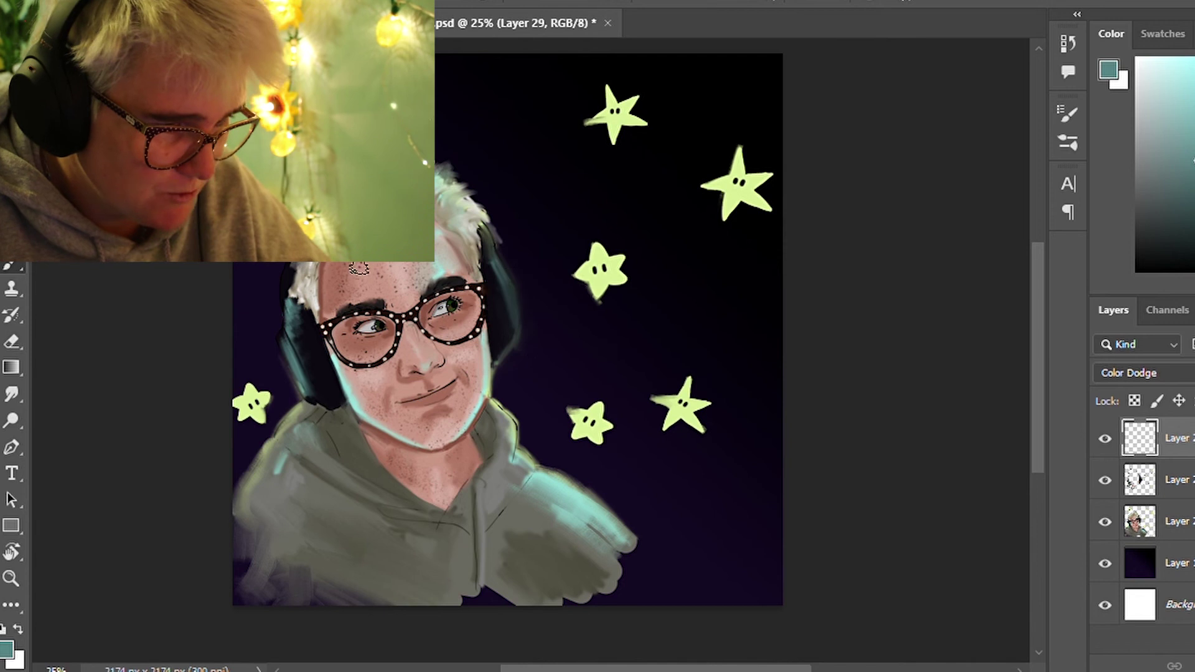
drag(461, 186, 405, 404)
drag(348, 374, 498, 236)
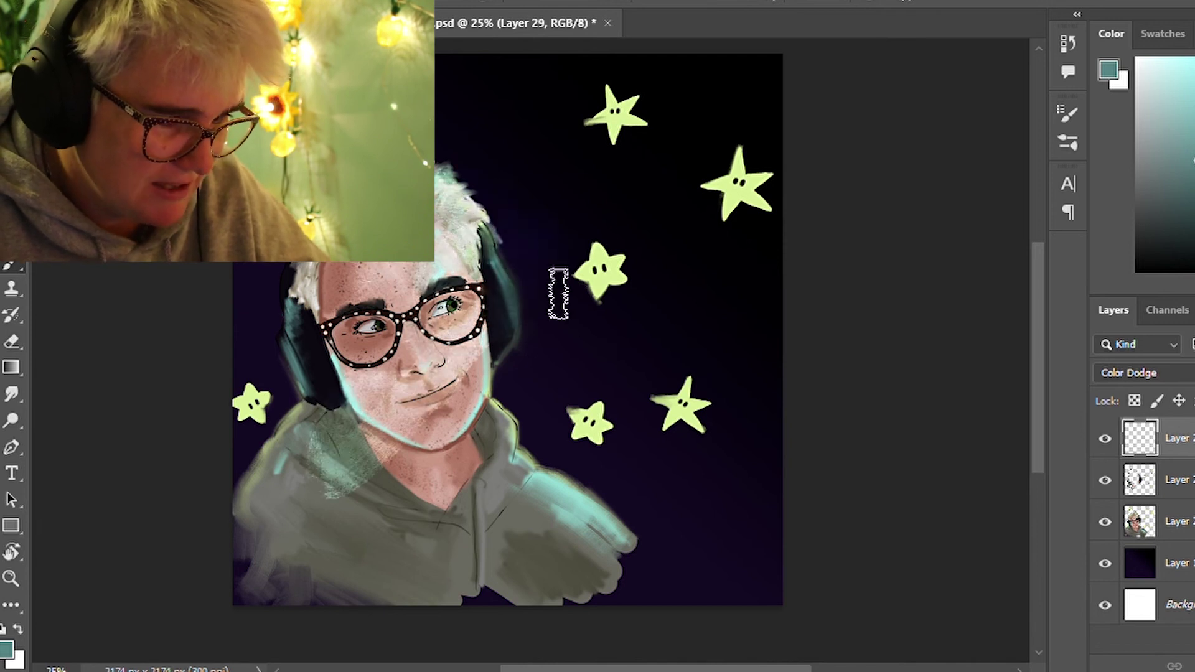
drag(436, 448, 592, 598)
drag(560, 449, 660, 597)
mouse_move(293, 274)
mouse_down()
mouse_move(243, 608)
mouse_move(477, 569)
mouse_up()
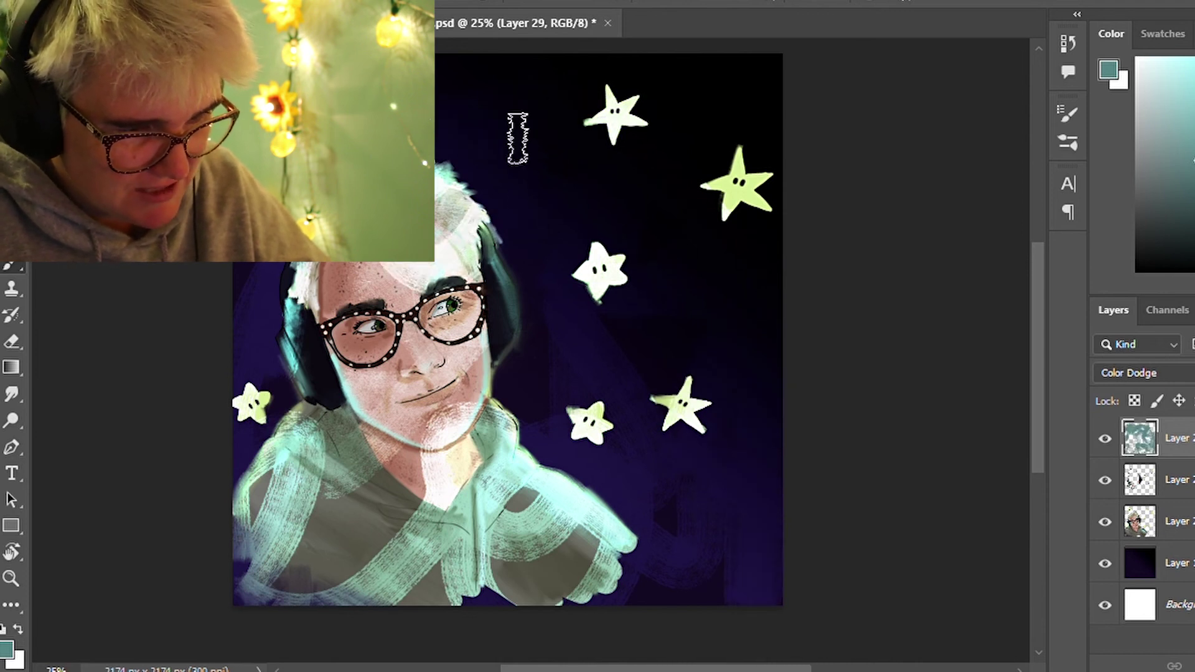
Erase cyan glow from the neck, headphone, shoulder and lower-left hoodie to dull it
key(e)
drag(716, 337, 690, 433)
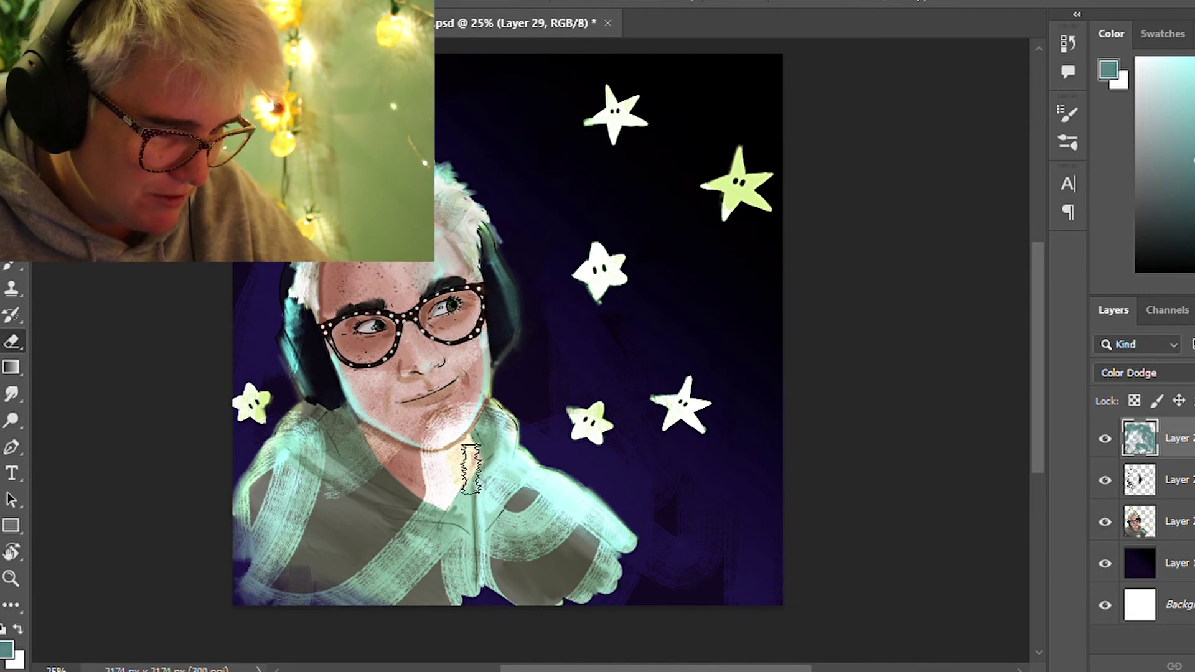
drag(467, 399, 491, 498)
drag(367, 412, 290, 274)
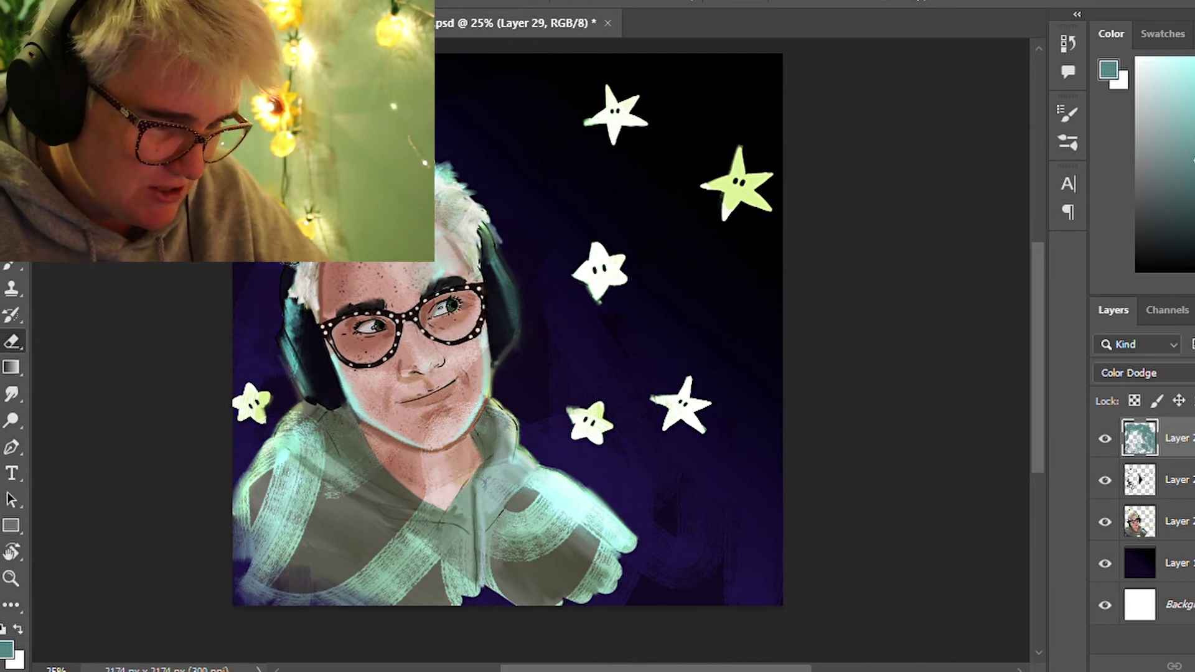
drag(651, 508, 577, 402)
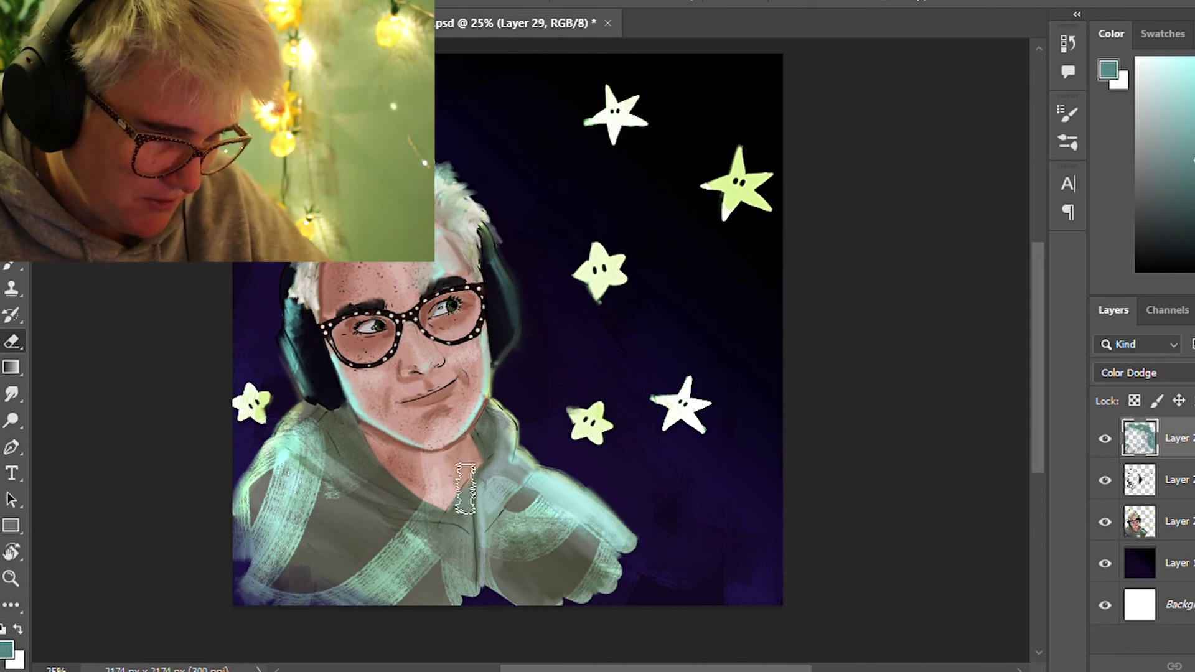
mouse_move(320, 466)
mouse_down()
mouse_move(364, 517)
mouse_move(280, 467)
mouse_move(417, 554)
mouse_move(373, 591)
mouse_up()
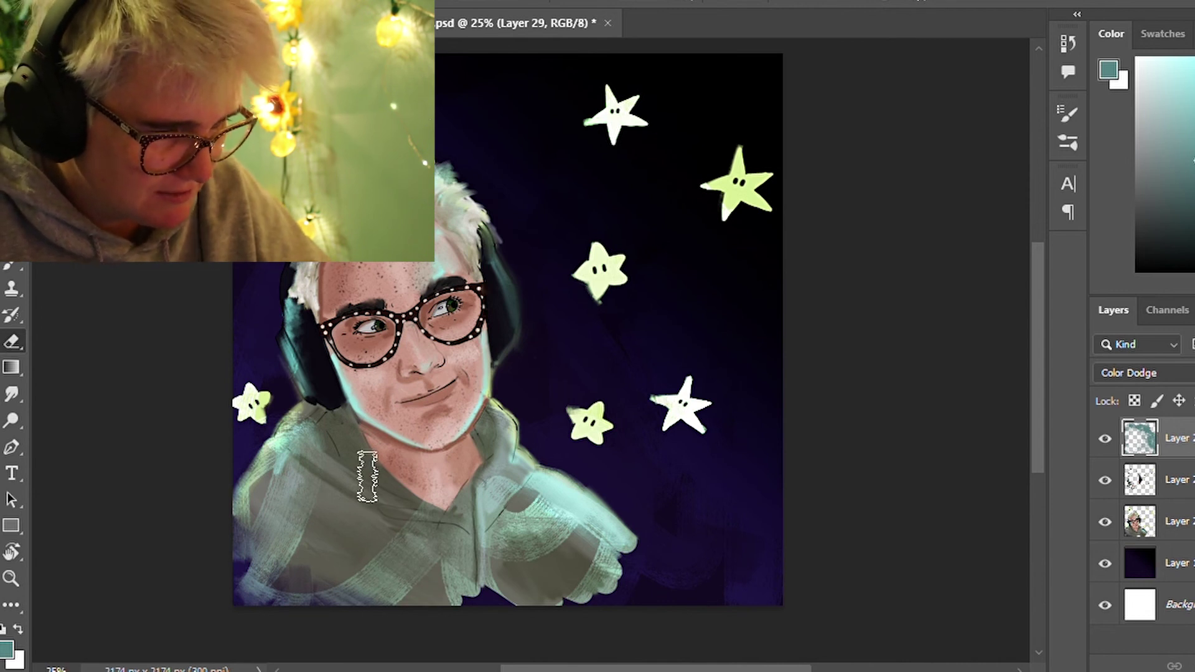
mouse_move(362, 466)
mouse_down()
mouse_move(581, 555)
mouse_move(604, 488)
mouse_move(530, 545)
mouse_up()
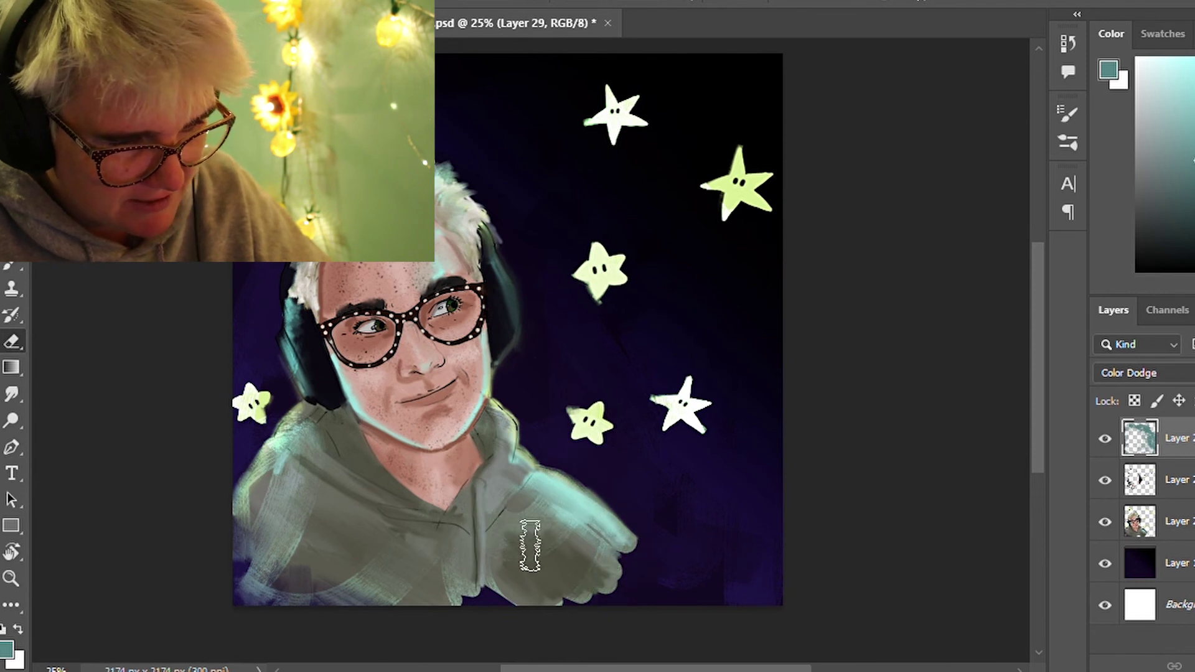
mouse_move(315, 600)
mouse_down()
mouse_move(320, 480)
mouse_move(248, 413)
mouse_move(256, 448)
mouse_up()
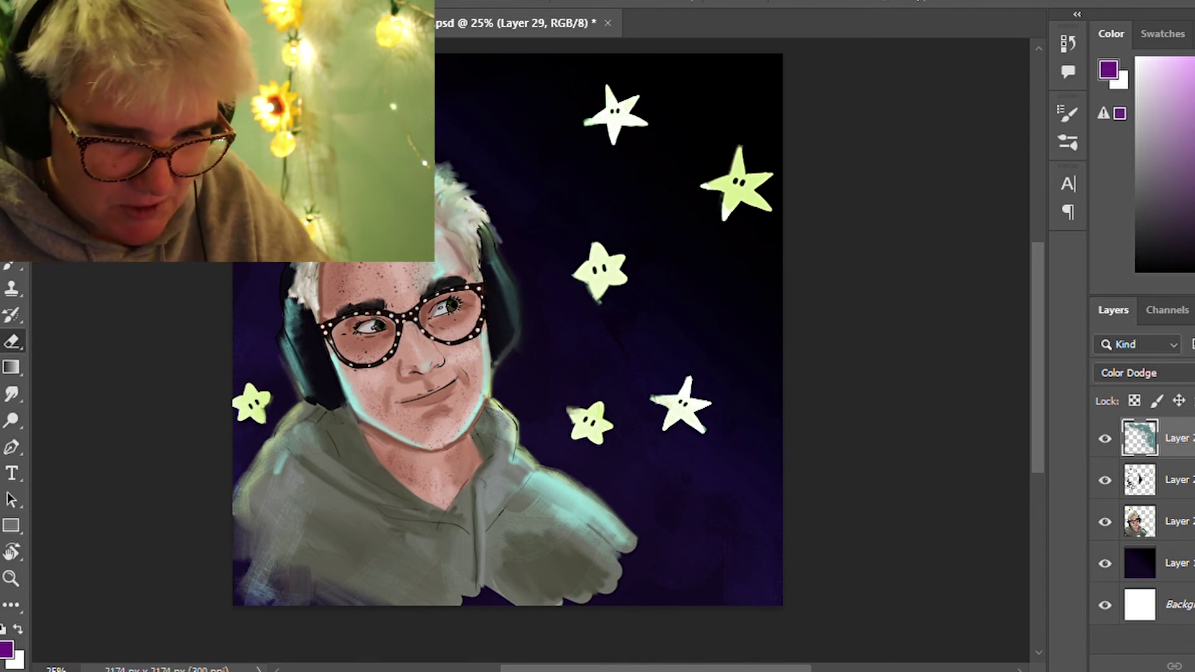
On a new layer, paint pink glow over hair, face and hoodie, turning the green stars white
key(ctrl+shift+alt+n)
scroll(1131, 374, down, 11)
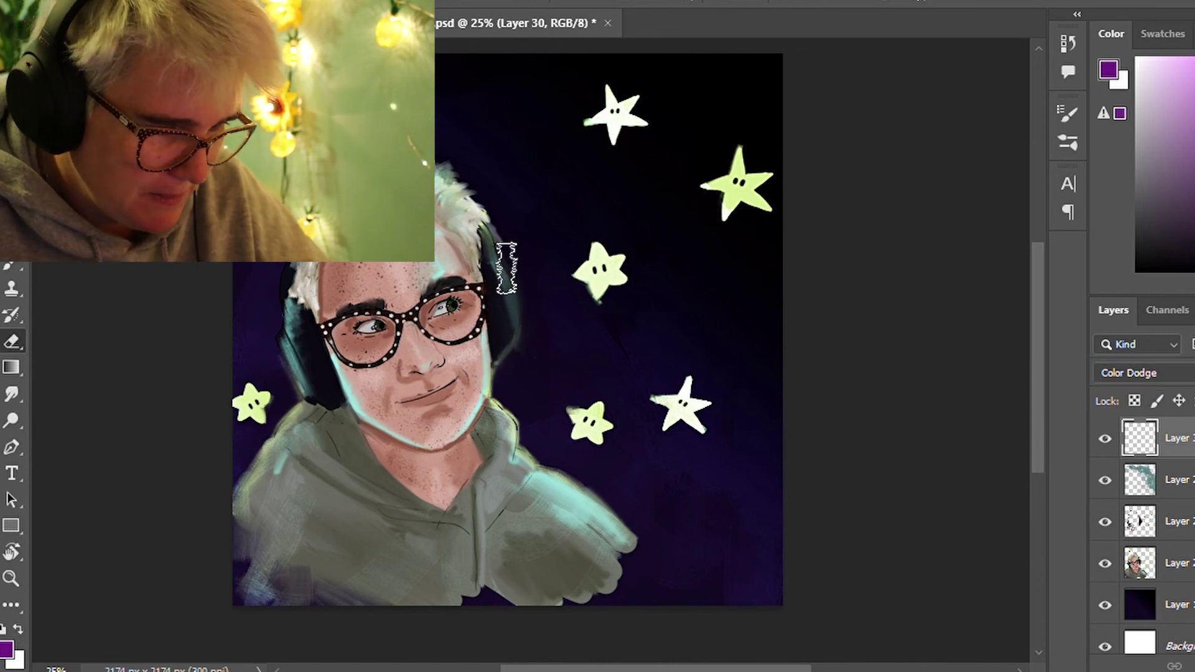
drag(473, 218, 336, 277)
mouse_move(416, 325)
mouse_down()
mouse_move(488, 160)
mouse_move(569, 200)
mouse_move(480, 546)
mouse_move(297, 619)
mouse_move(311, 274)
mouse_up()
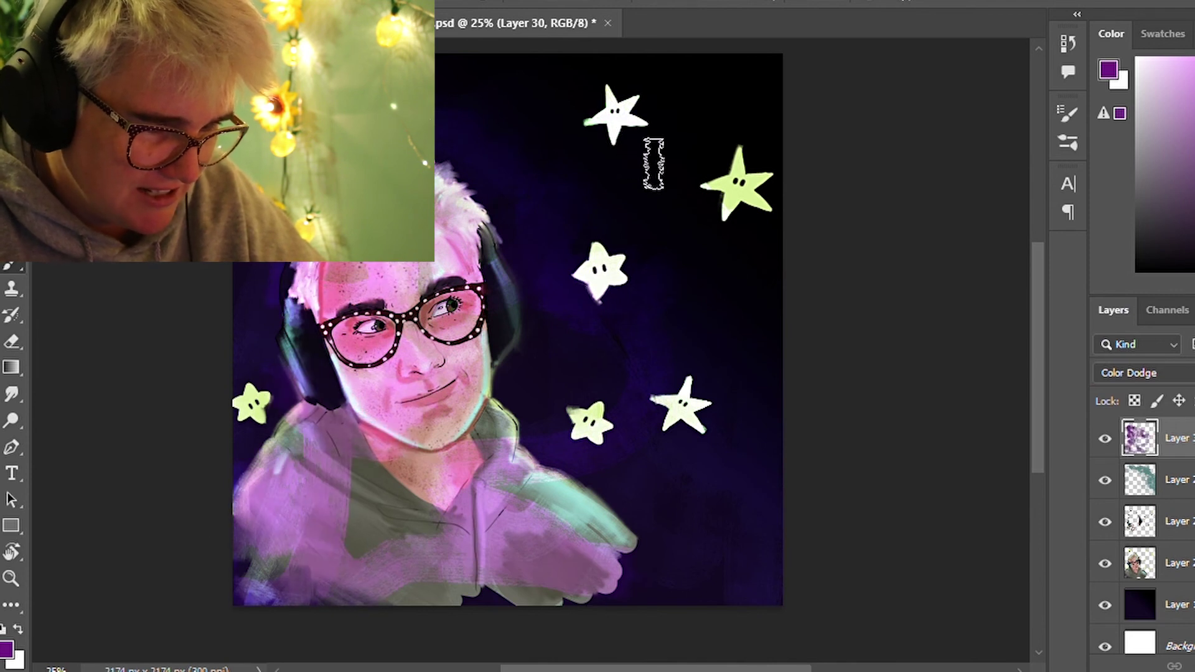
drag(646, 166, 717, 321)
drag(588, 419, 593, 428)
drag(682, 405, 688, 436)
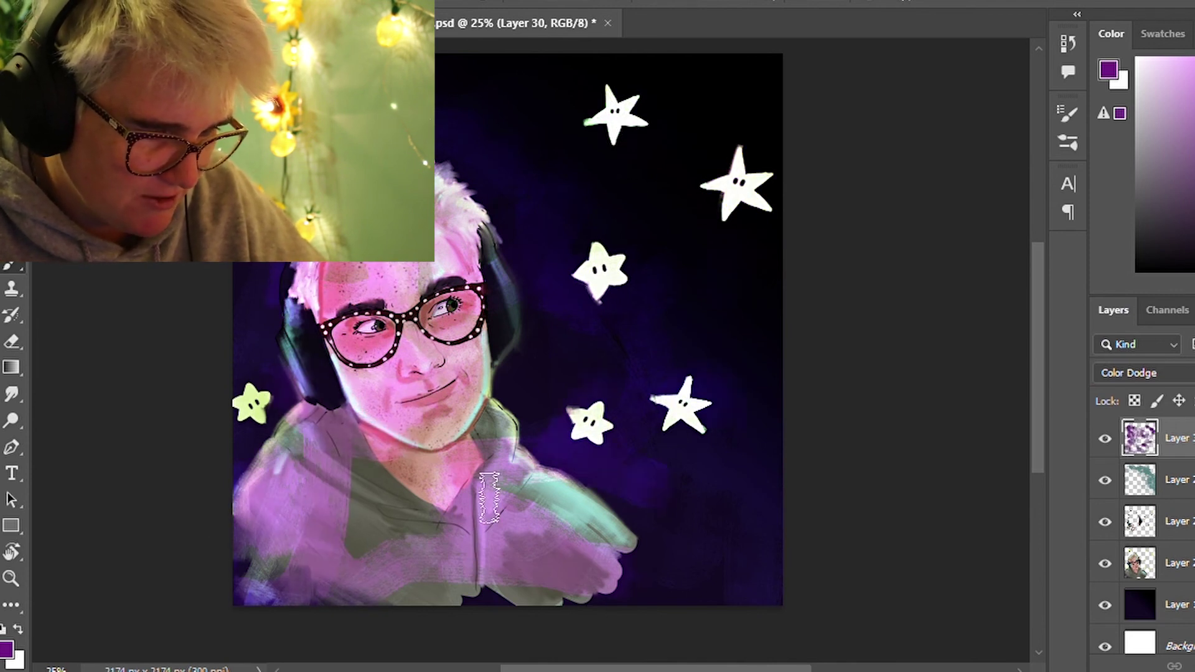
drag(236, 411, 256, 405)
Erase excess pink glow from forehead and hoodie, then start yellow-green glow on the forehead
key(e)
mouse_move(317, 293)
mouse_down()
mouse_move(404, 269)
mouse_move(473, 292)
mouse_move(436, 386)
mouse_move(373, 398)
mouse_move(441, 274)
mouse_up()
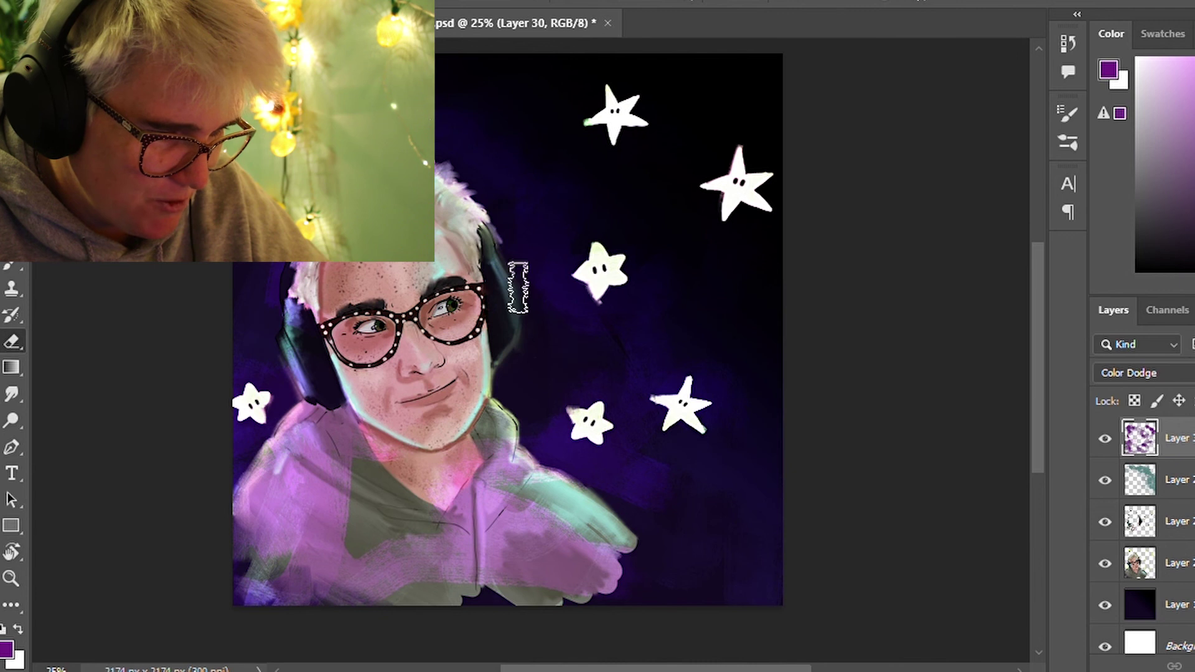
mouse_move(431, 476)
mouse_down()
mouse_move(311, 473)
mouse_move(312, 548)
mouse_move(579, 560)
mouse_move(381, 408)
mouse_up()
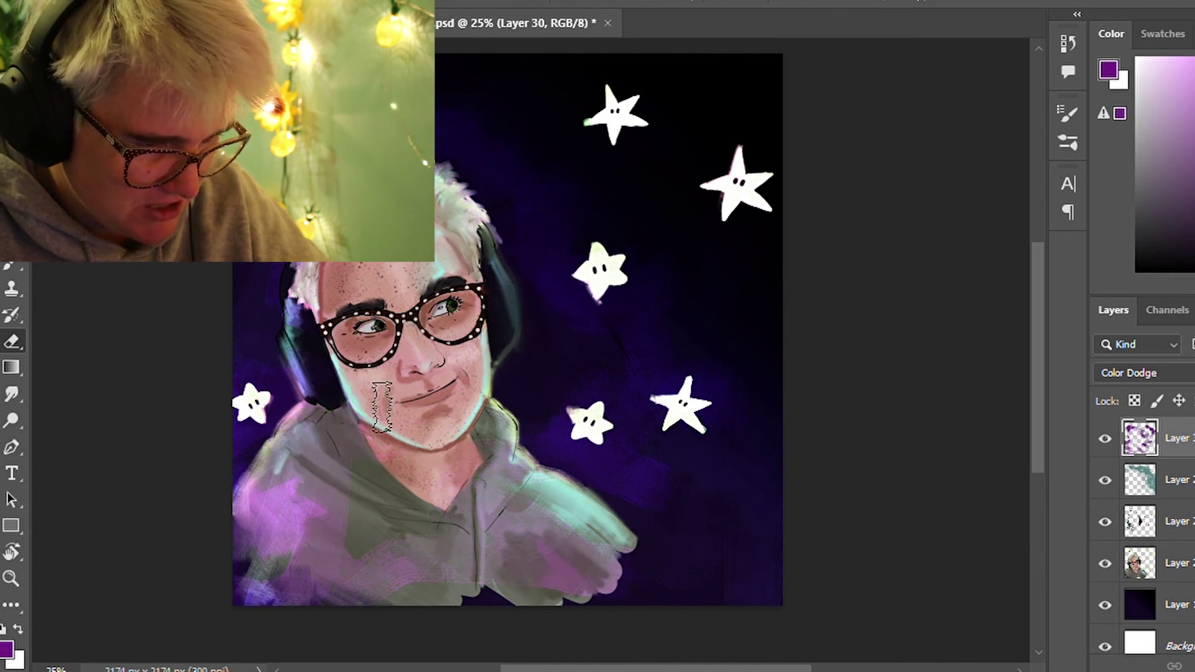
mouse_move(483, 467)
mouse_down()
mouse_move(299, 585)
mouse_move(330, 640)
mouse_move(498, 597)
mouse_move(739, 616)
mouse_up()
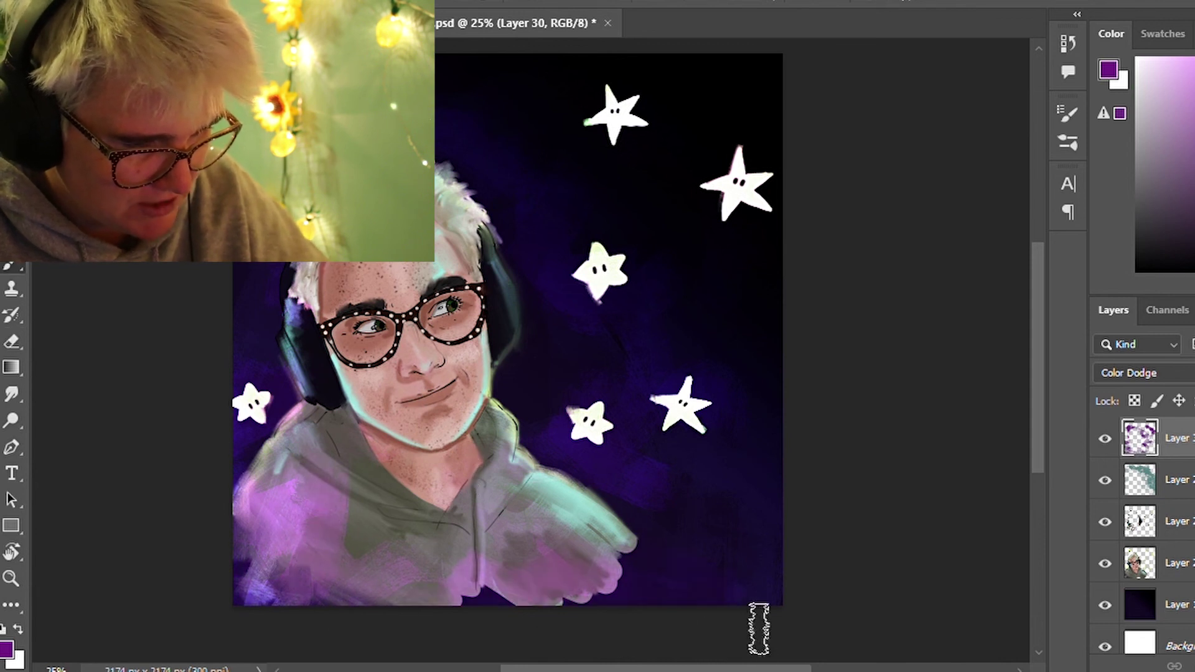
drag(374, 485, 489, 598)
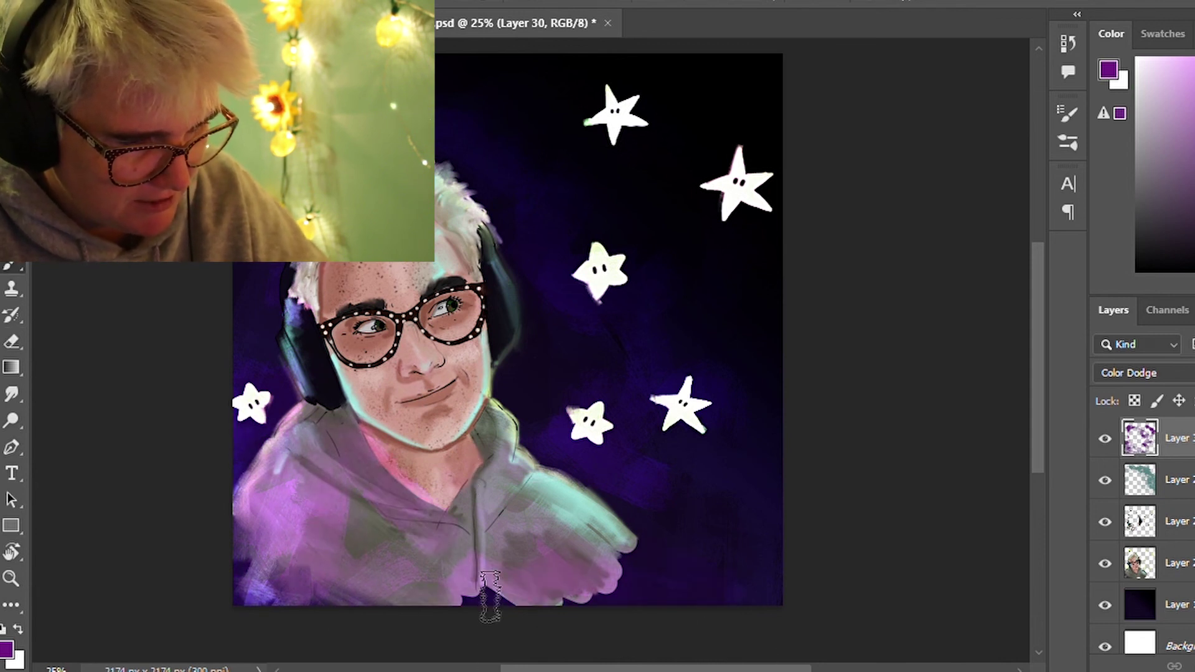
key(e)
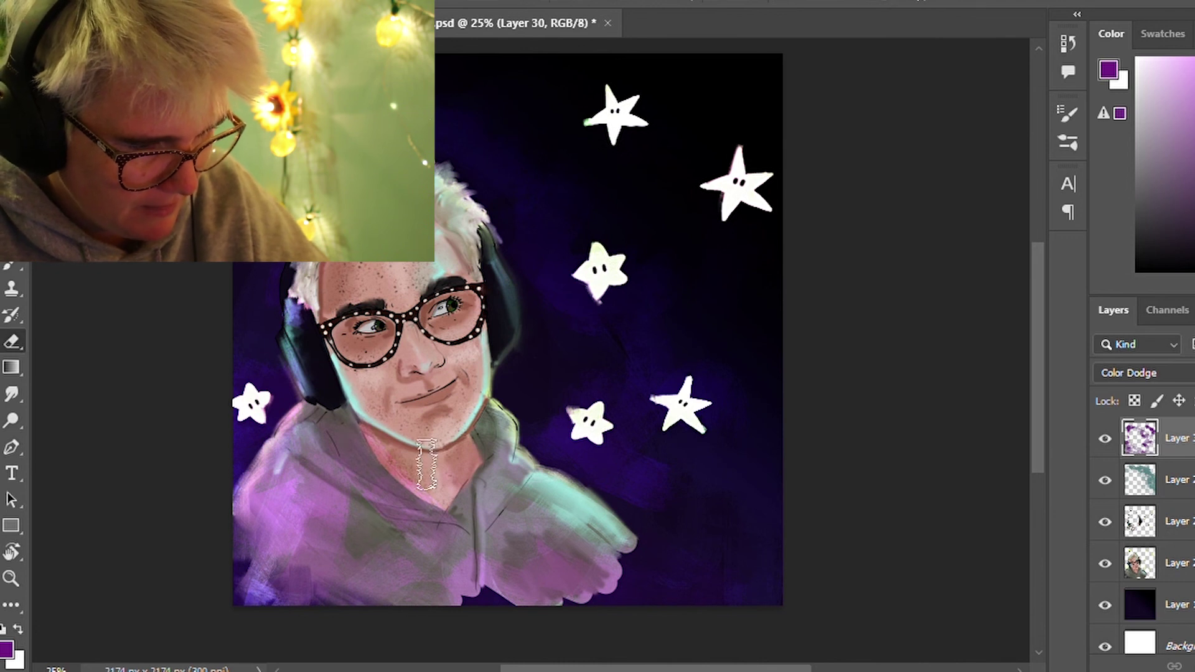
drag(430, 454, 381, 645)
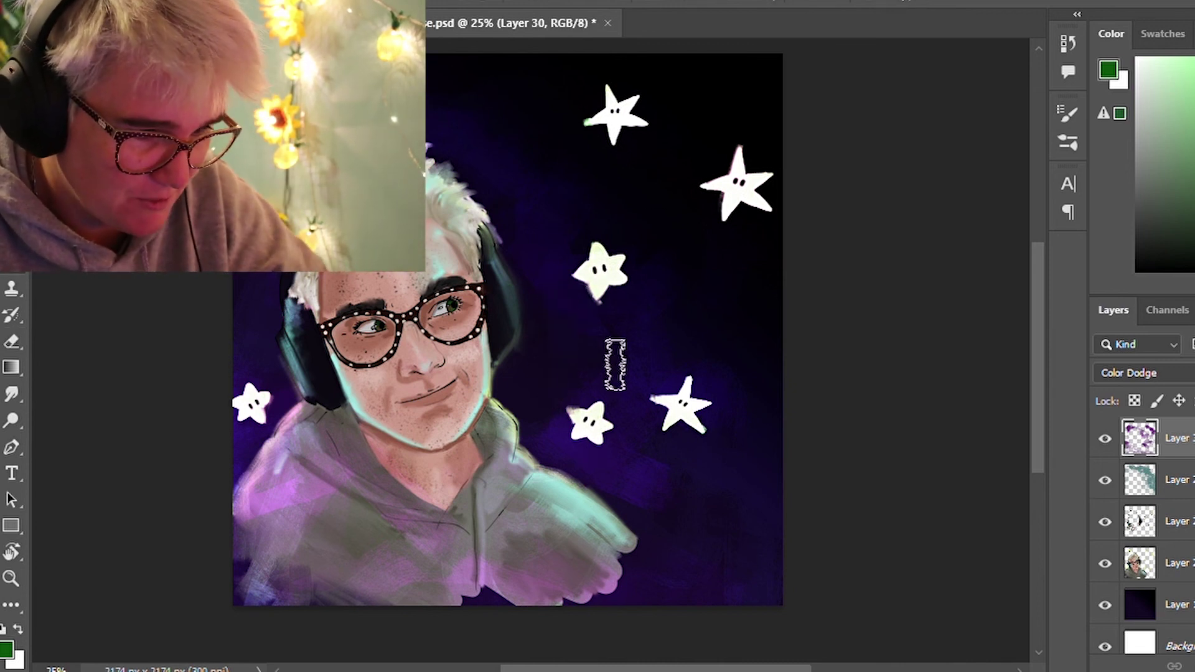
mouse_move(473, 293)
mouse_down()
mouse_move(299, 280)
mouse_move(461, 349)
mouse_up()
Spread yellow-green glow over face and hoodie, then erase it from lower-right hoodie and glasses
mouse_move(445, 281)
mouse_down()
mouse_move(261, 529)
mouse_move(576, 530)
mouse_move(467, 373)
mouse_up()
drag(367, 389, 436, 358)
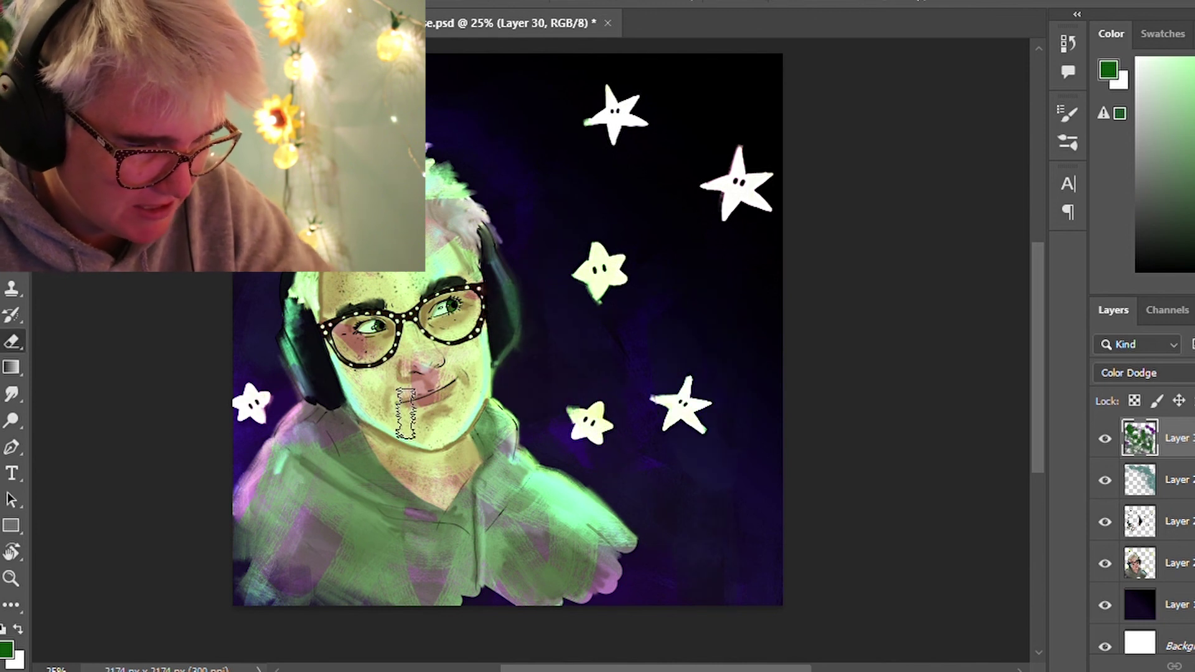
key(e)
drag(628, 461, 530, 498)
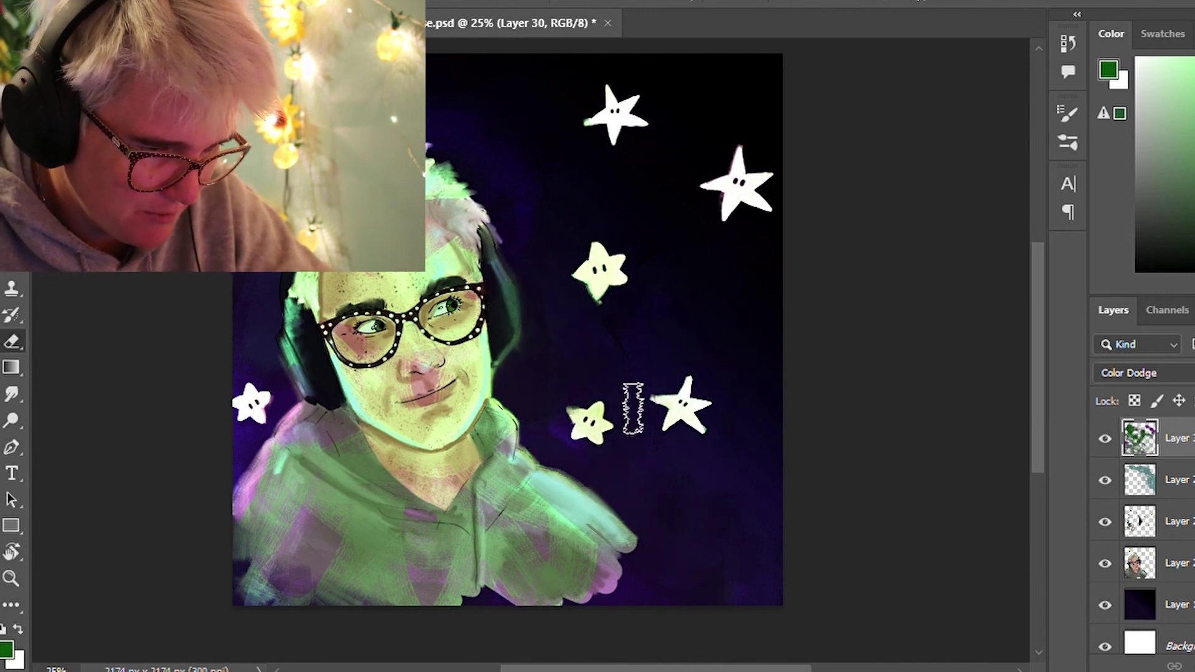
drag(599, 305, 343, 272)
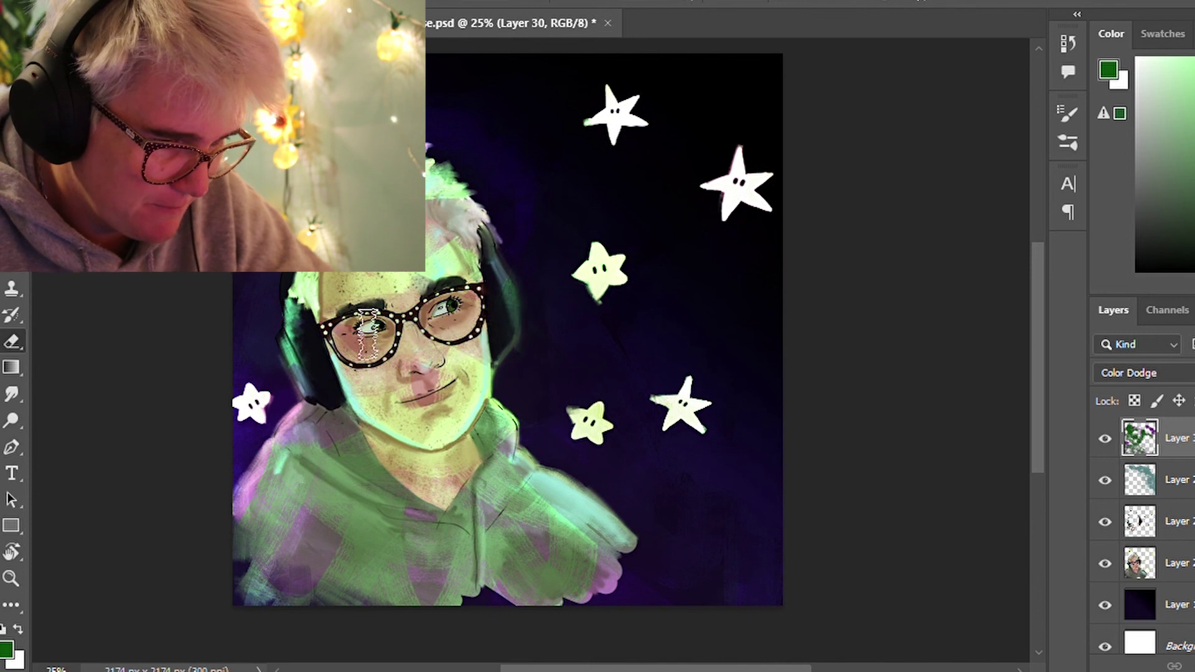
Clear the glow from face and chin, then add a new layer with a yellow-green forehead patch
mouse_move(455, 274)
mouse_down()
mouse_move(442, 361)
mouse_move(457, 493)
mouse_up()
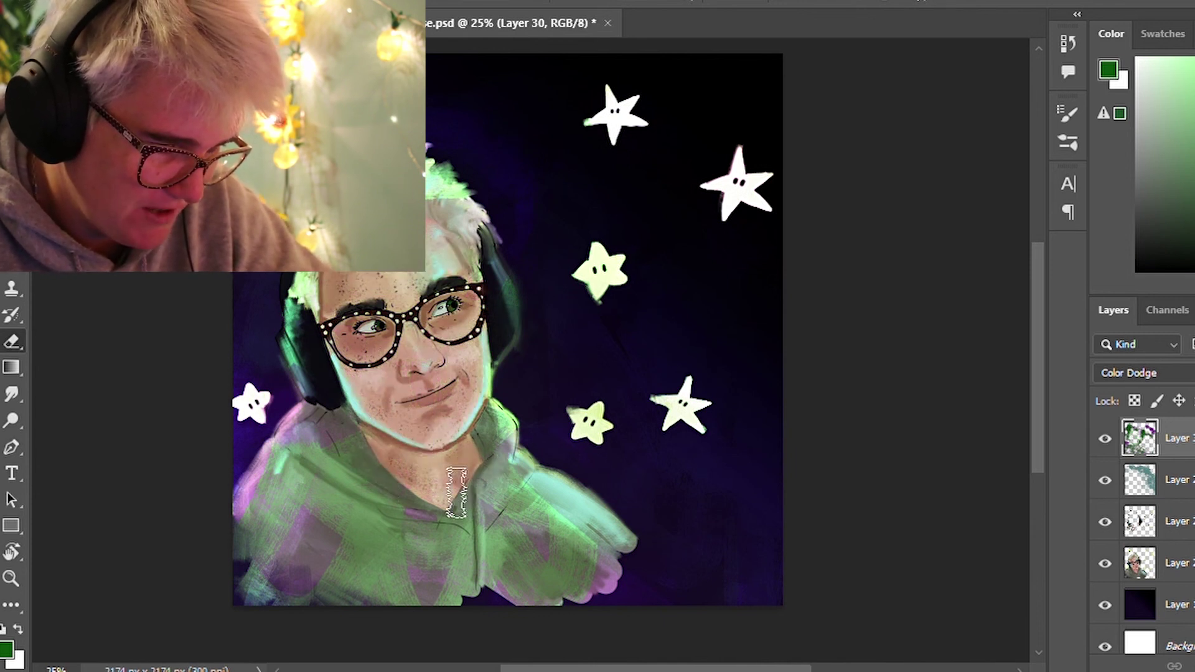
mouse_move(438, 422)
mouse_down()
mouse_move(445, 300)
mouse_move(357, 480)
mouse_move(454, 601)
mouse_move(352, 488)
mouse_move(558, 529)
mouse_up()
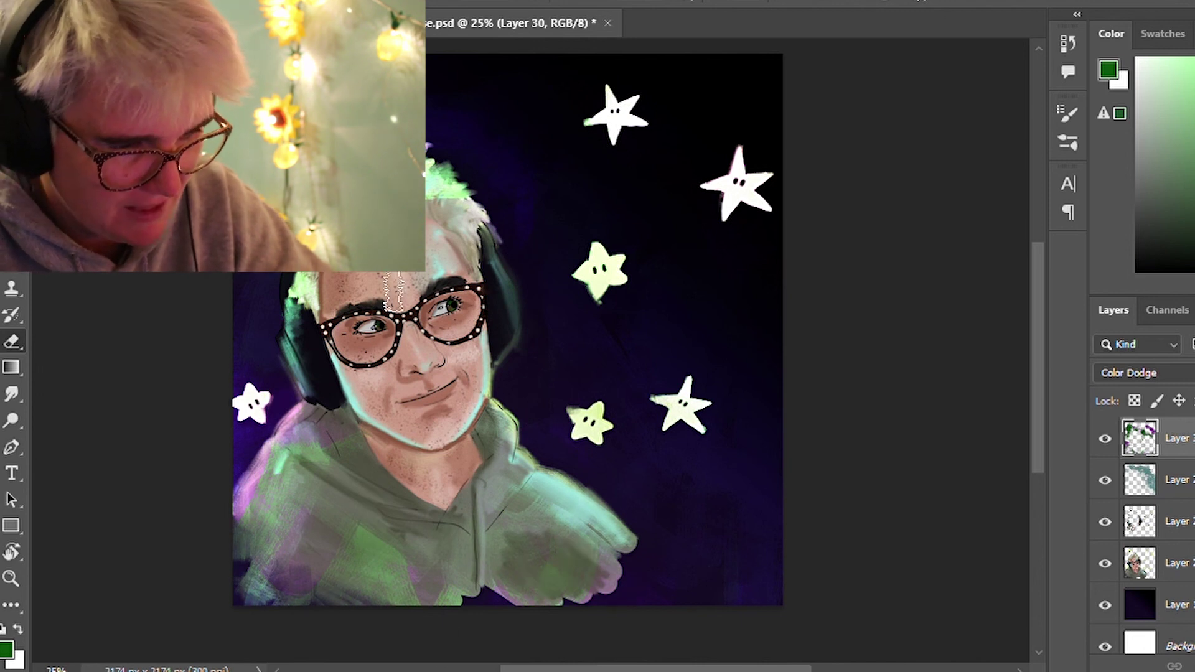
key(ctrl+shift+alt+n)
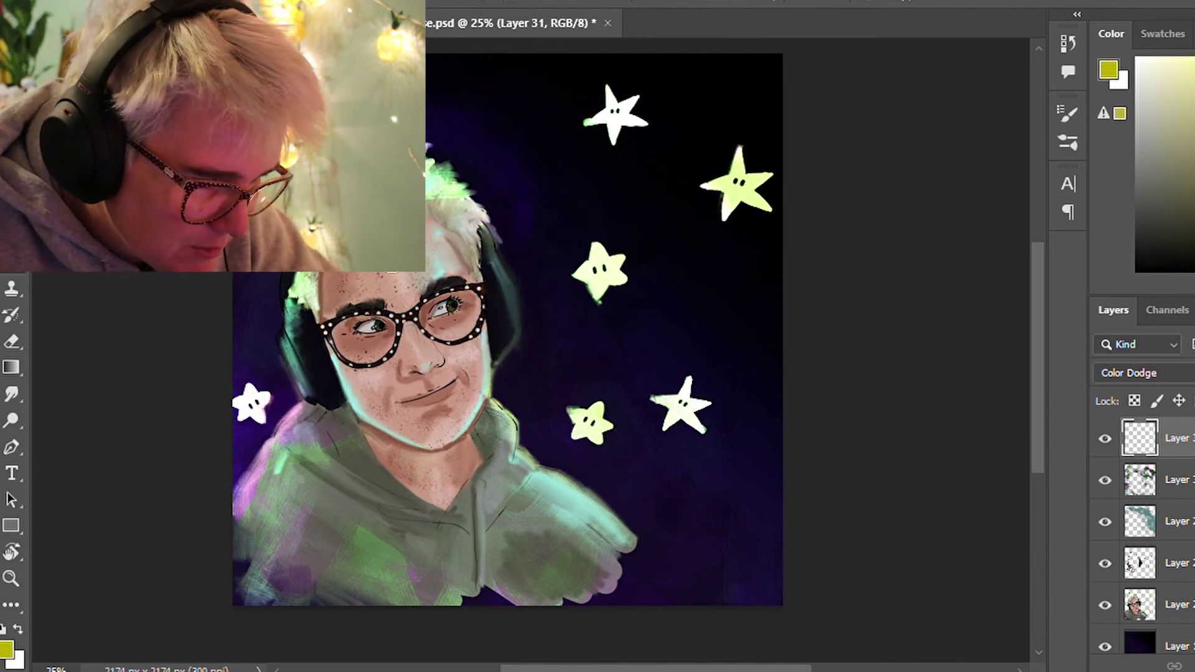
drag(314, 281, 340, 302)
Paint yellow glow strokes on the eye and portrait, then erase them from the face and chest
key(ctrl+z)
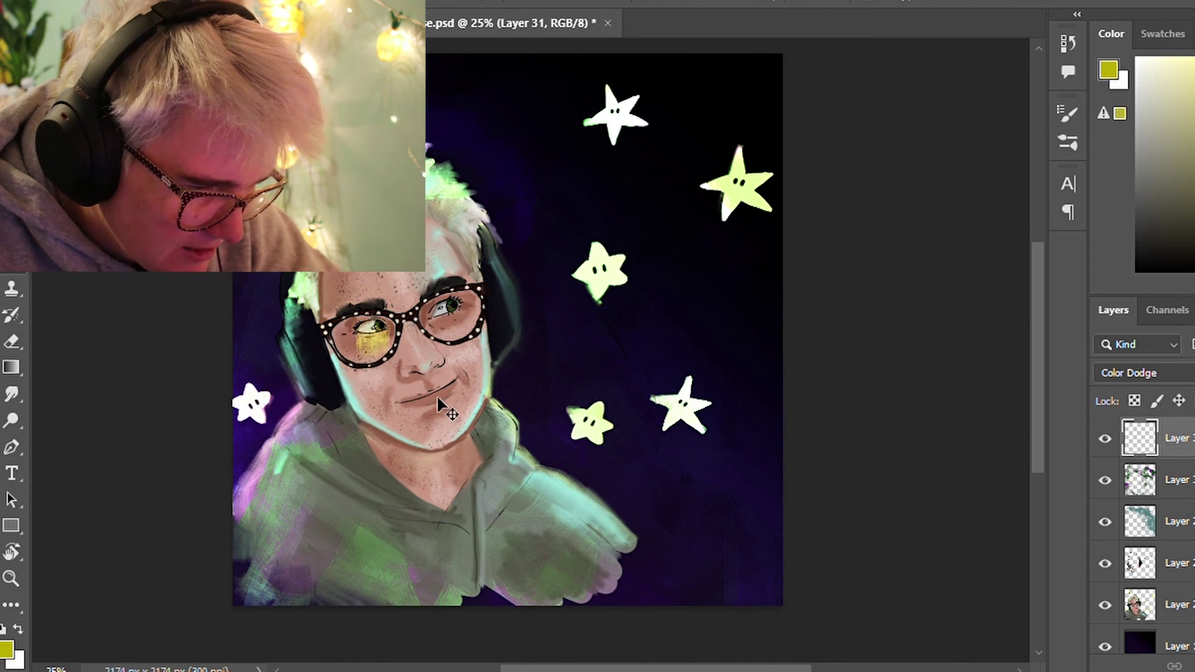
click(458, 308)
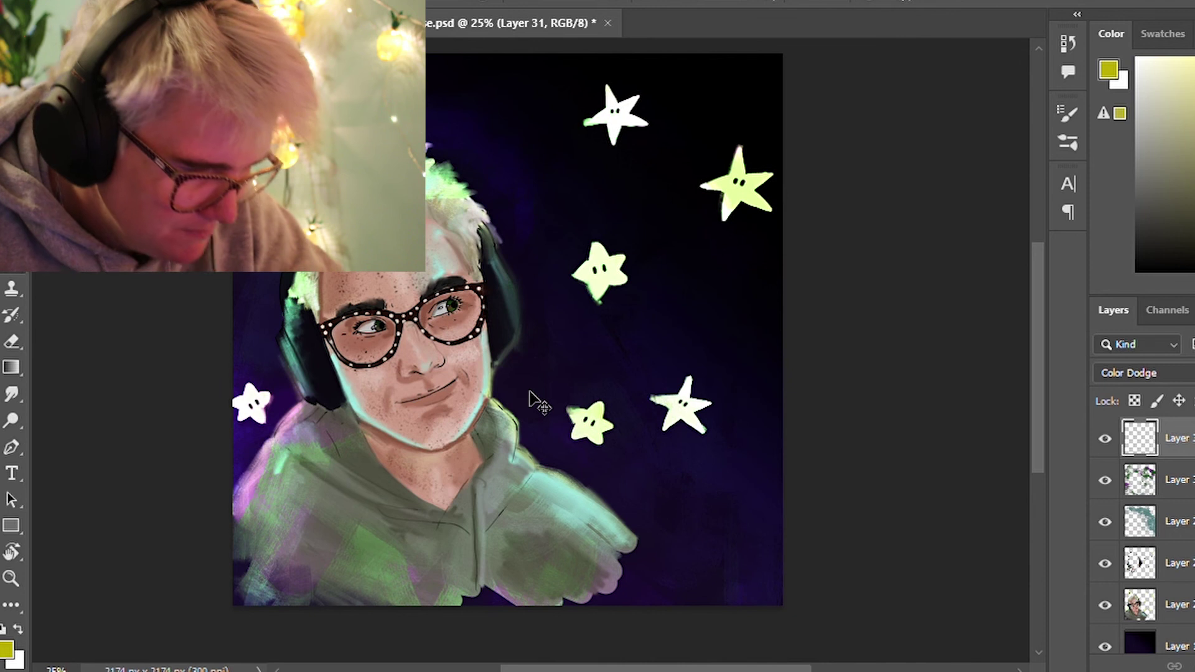
mouse_move(522, 299)
mouse_down()
mouse_move(219, 277)
mouse_move(492, 224)
mouse_up()
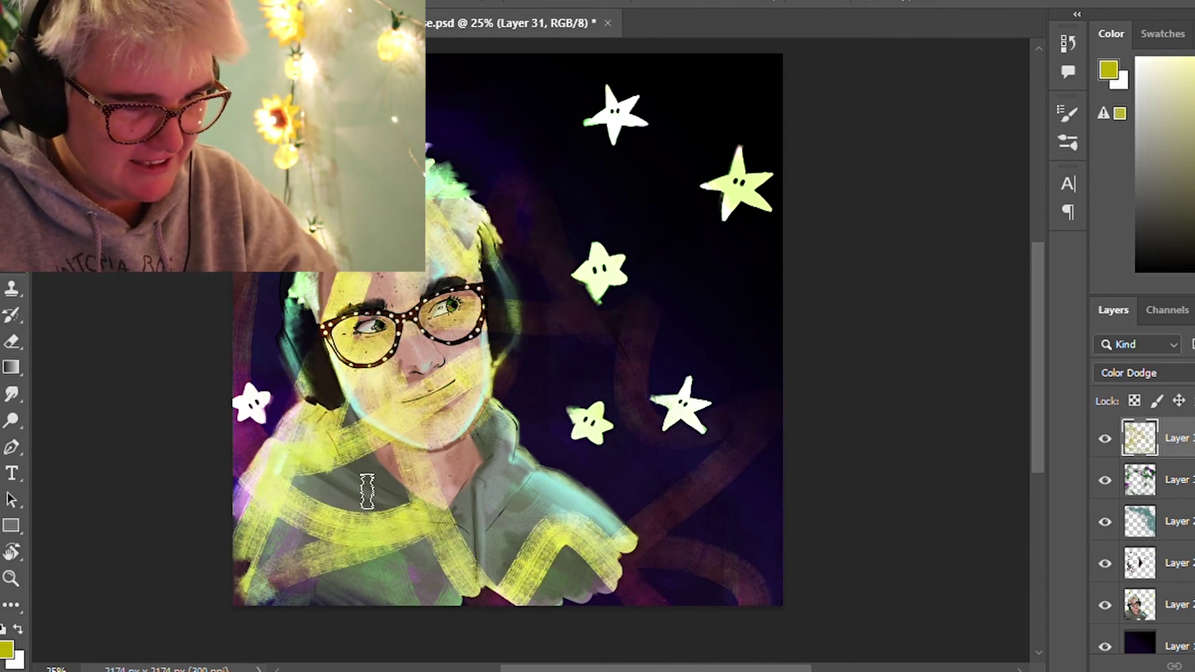
key(e)
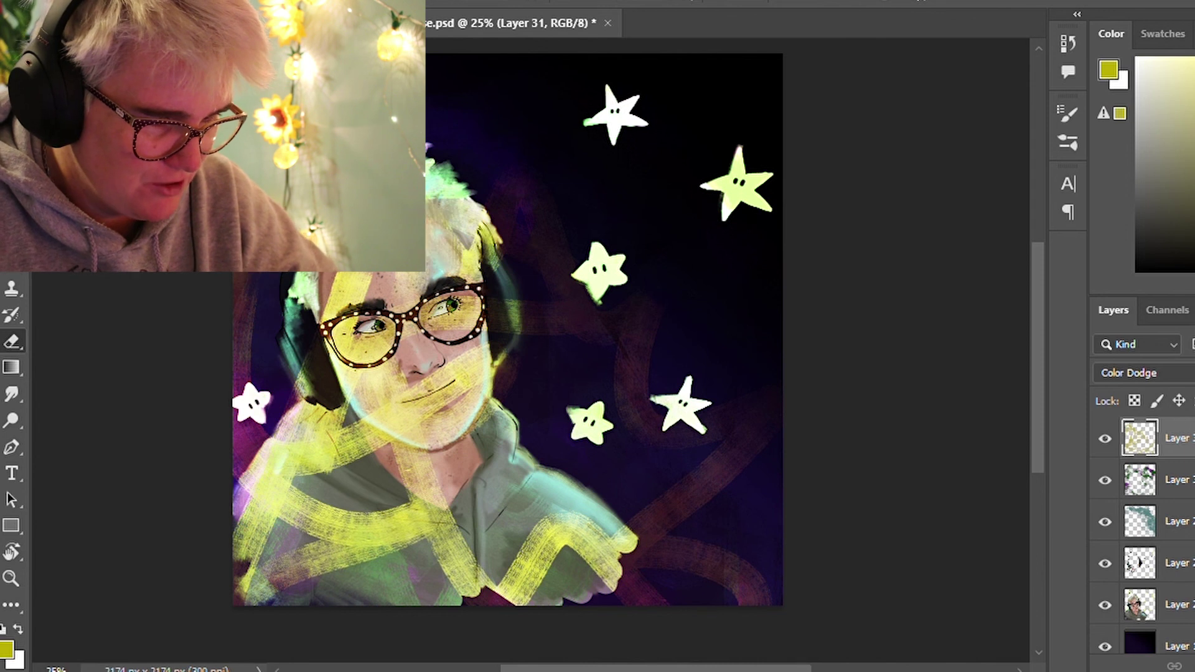
drag(373, 299, 385, 402)
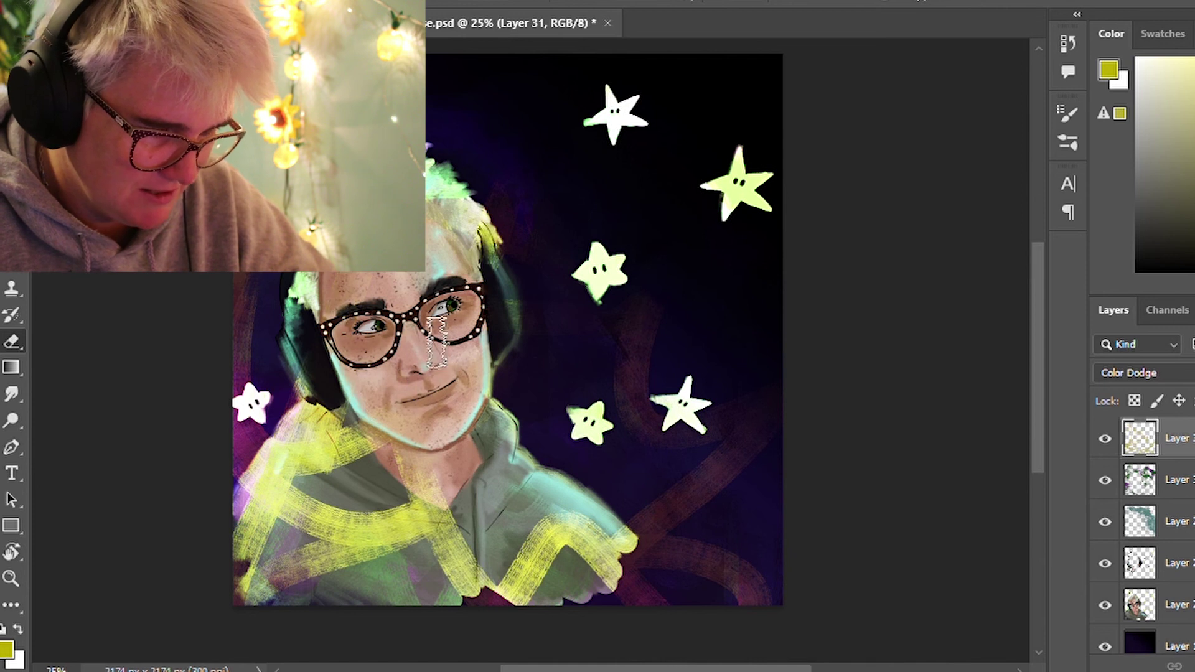
mouse_move(444, 420)
mouse_down()
mouse_move(465, 556)
mouse_move(608, 630)
mouse_up()
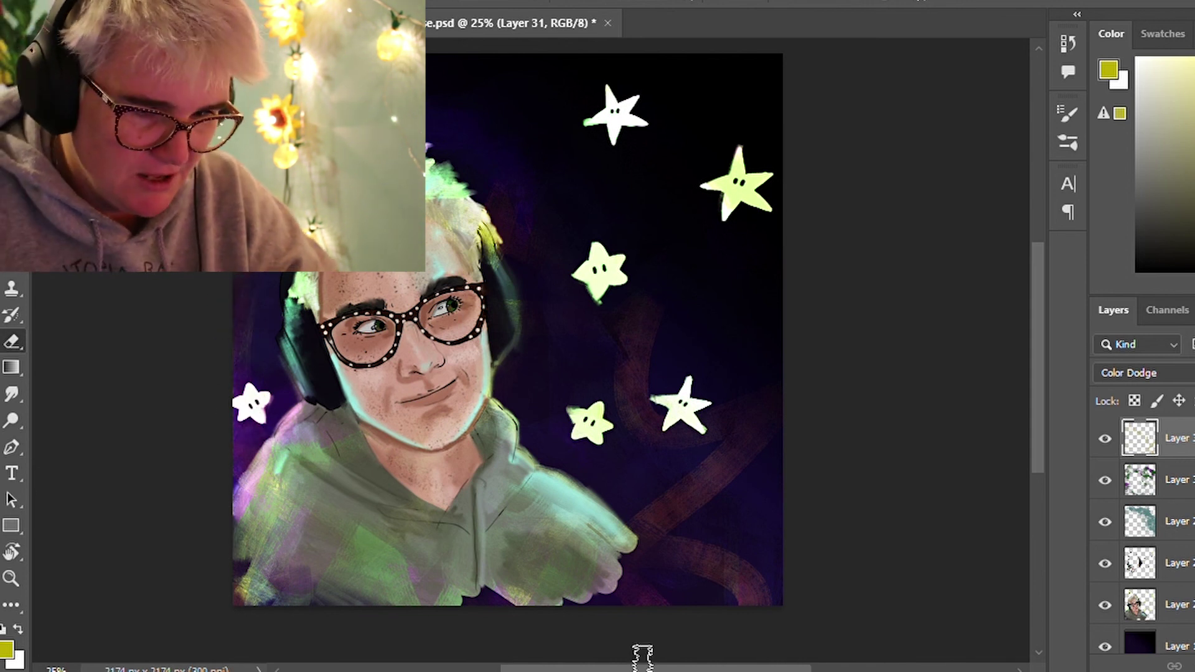
click(1106, 439)
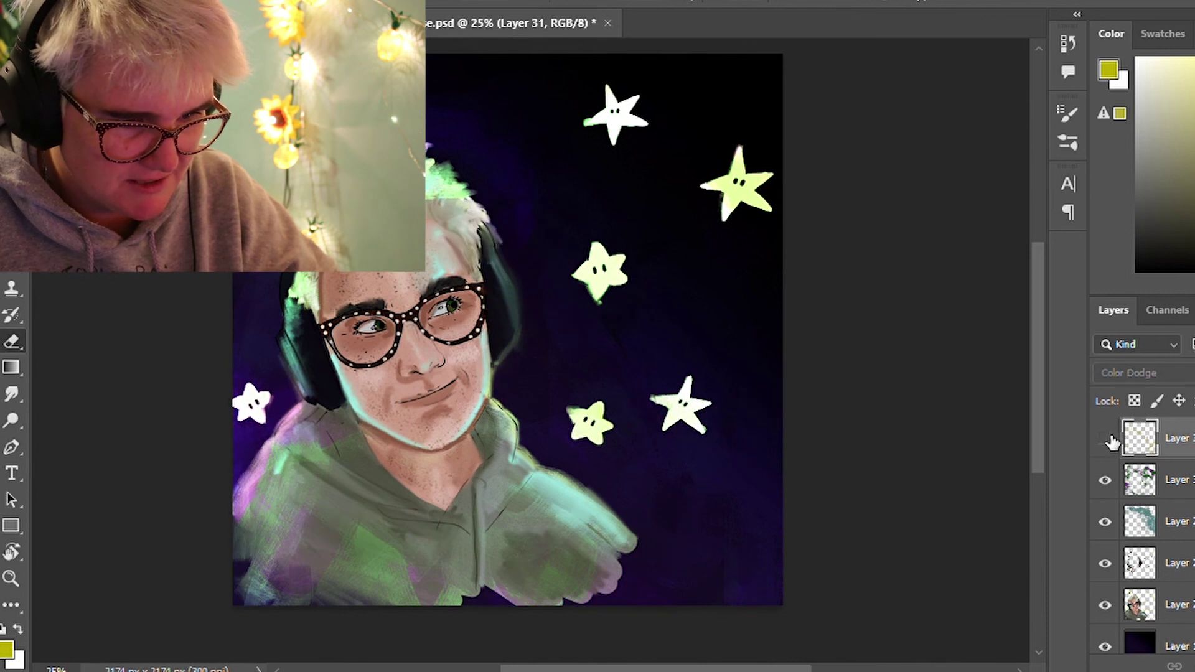
click(1106, 438)
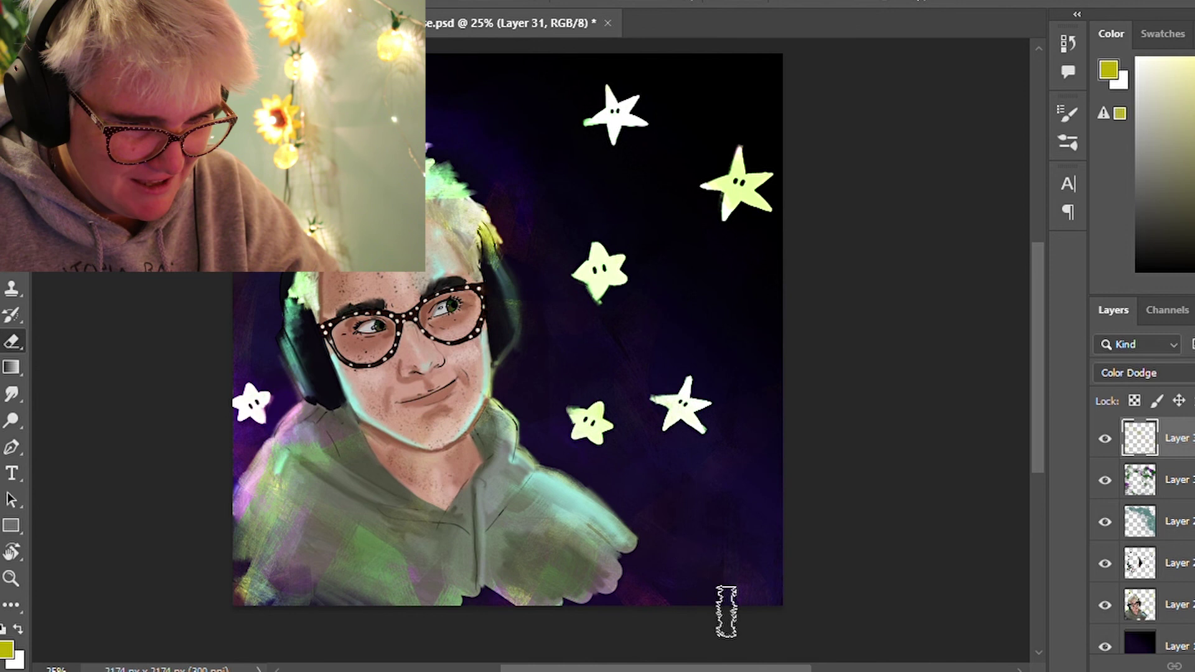
click(1107, 439)
click(1106, 439)
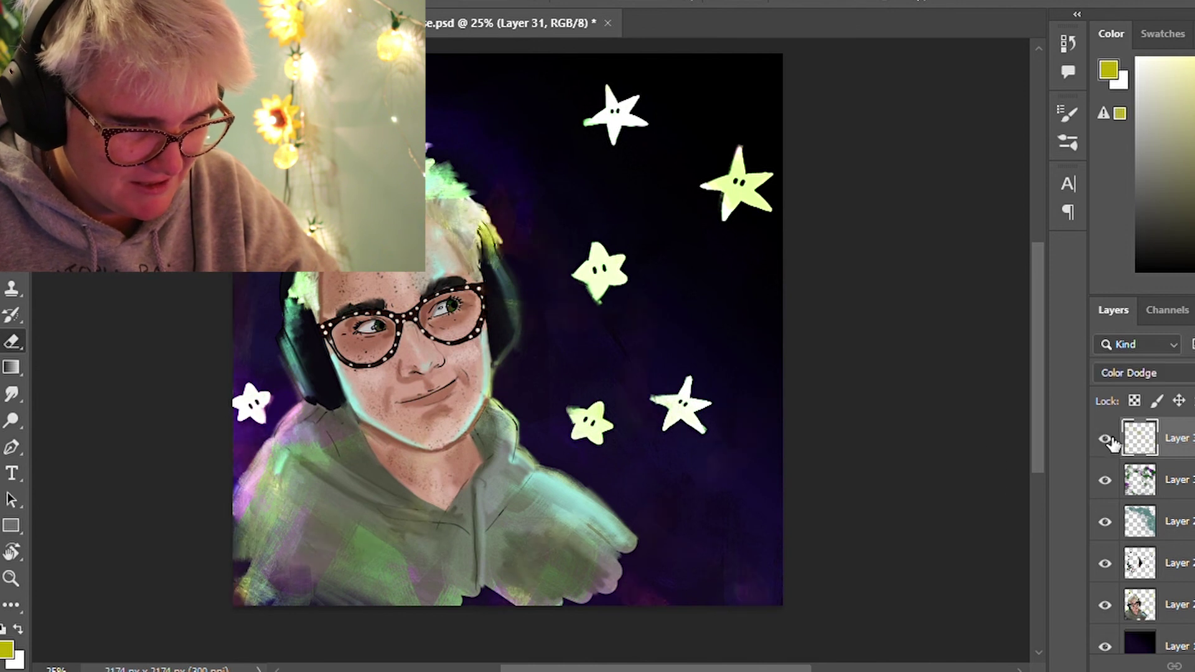
click(1106, 481)
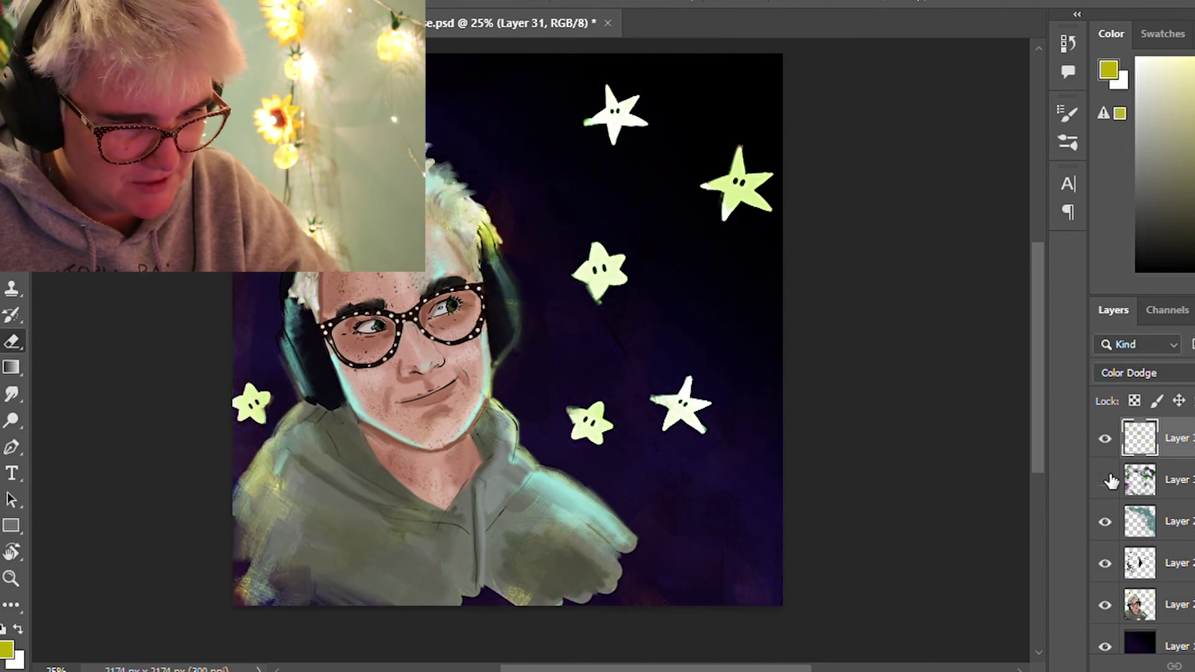
click(1106, 480)
click(1106, 525)
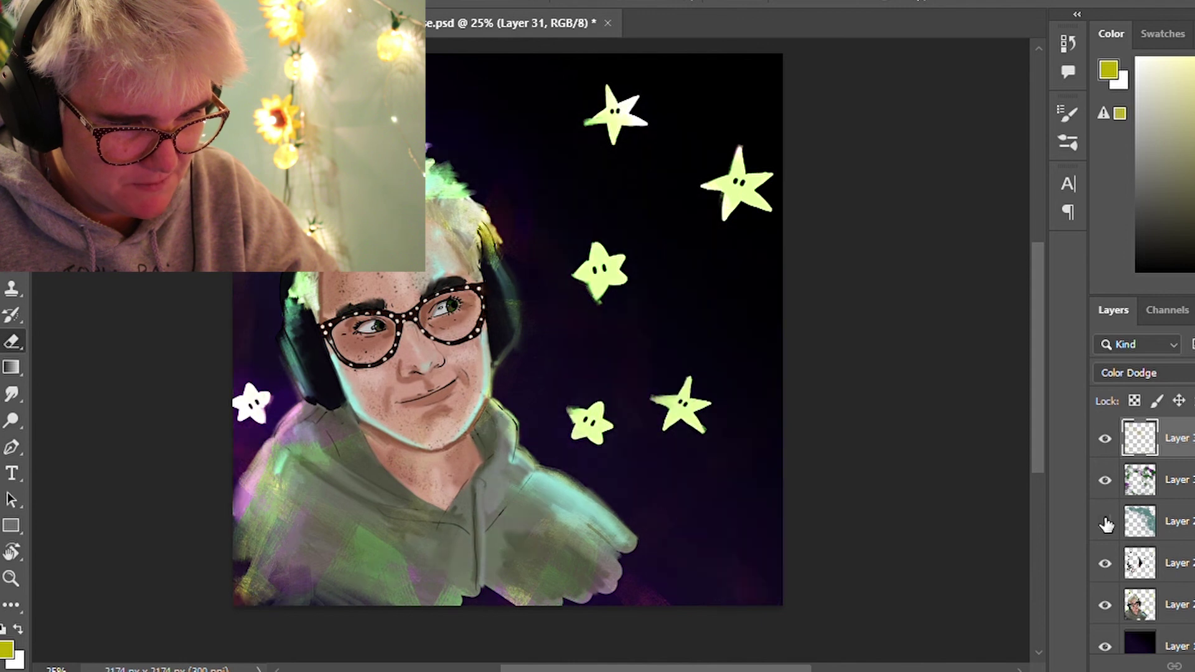
click(1106, 525)
click(1107, 525)
click(1106, 565)
click(1107, 565)
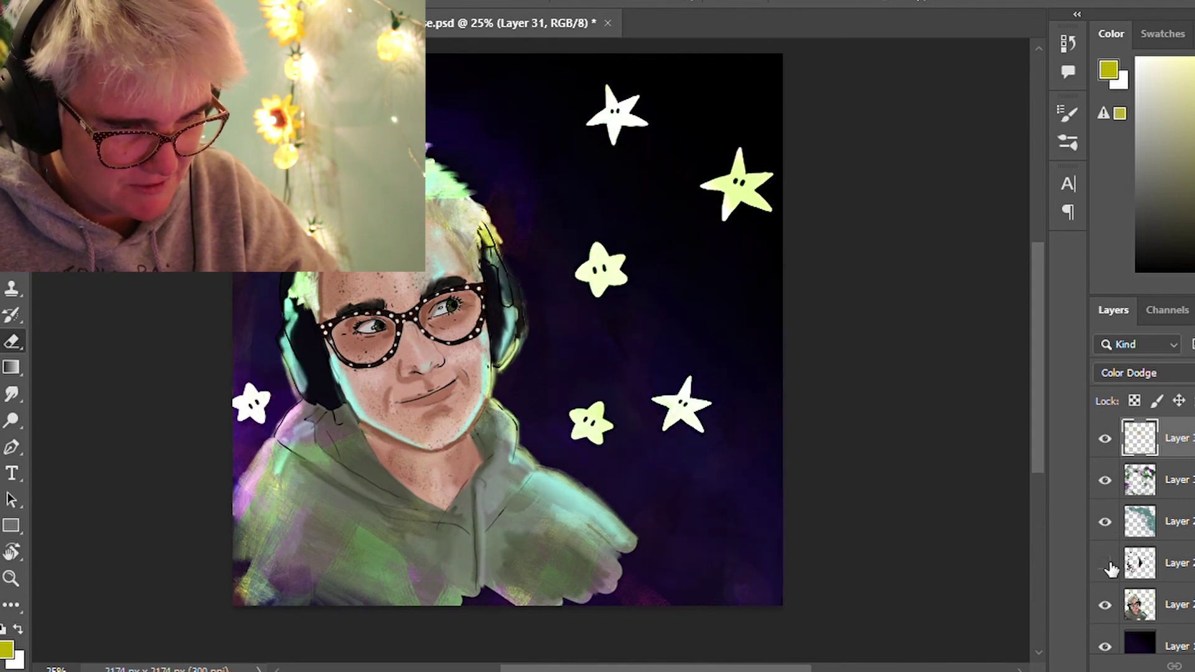
click(1107, 565)
click(1106, 564)
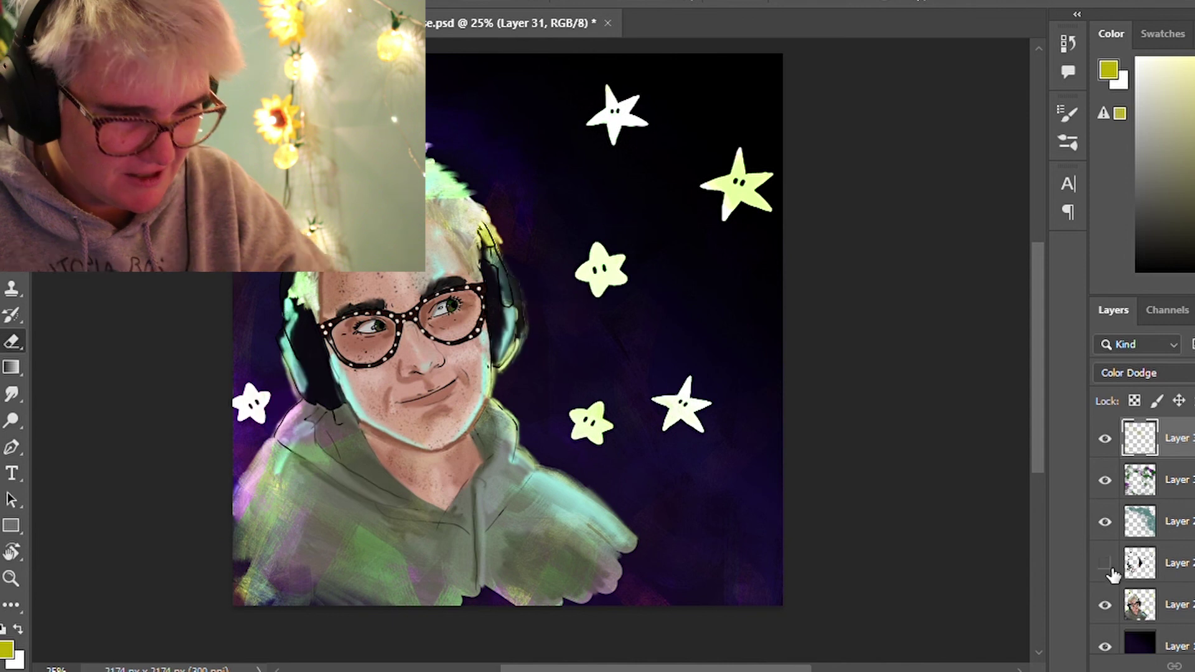
click(1106, 564)
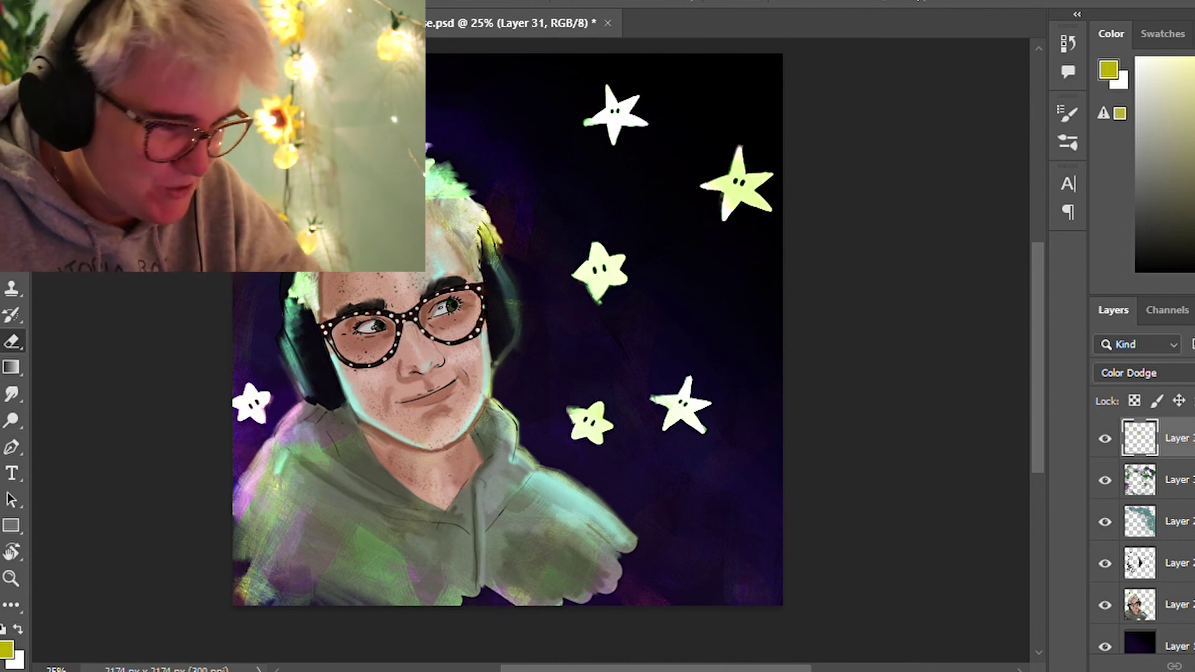
On a new layer, fill the hoodie's bottom hem and blend its lower-right edge into the background
key(ctrl+shift+alt+n)
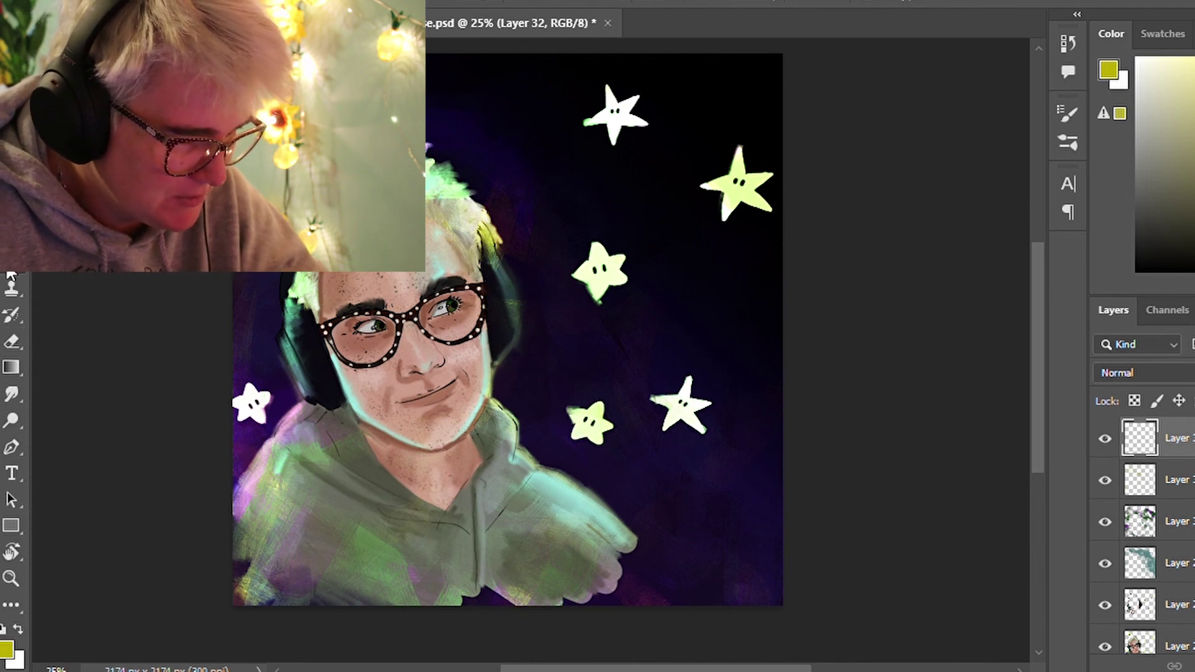
mouse_move(551, 612)
mouse_down()
mouse_move(502, 612)
mouse_move(670, 612)
mouse_move(632, 579)
mouse_up()
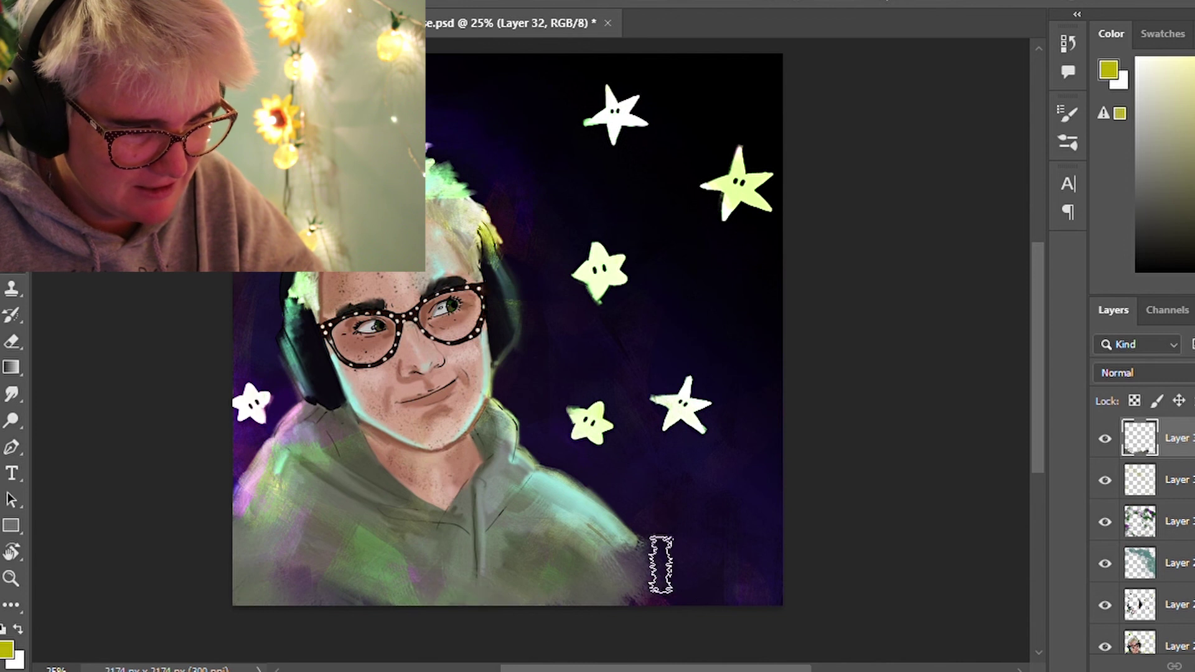
drag(618, 552, 662, 623)
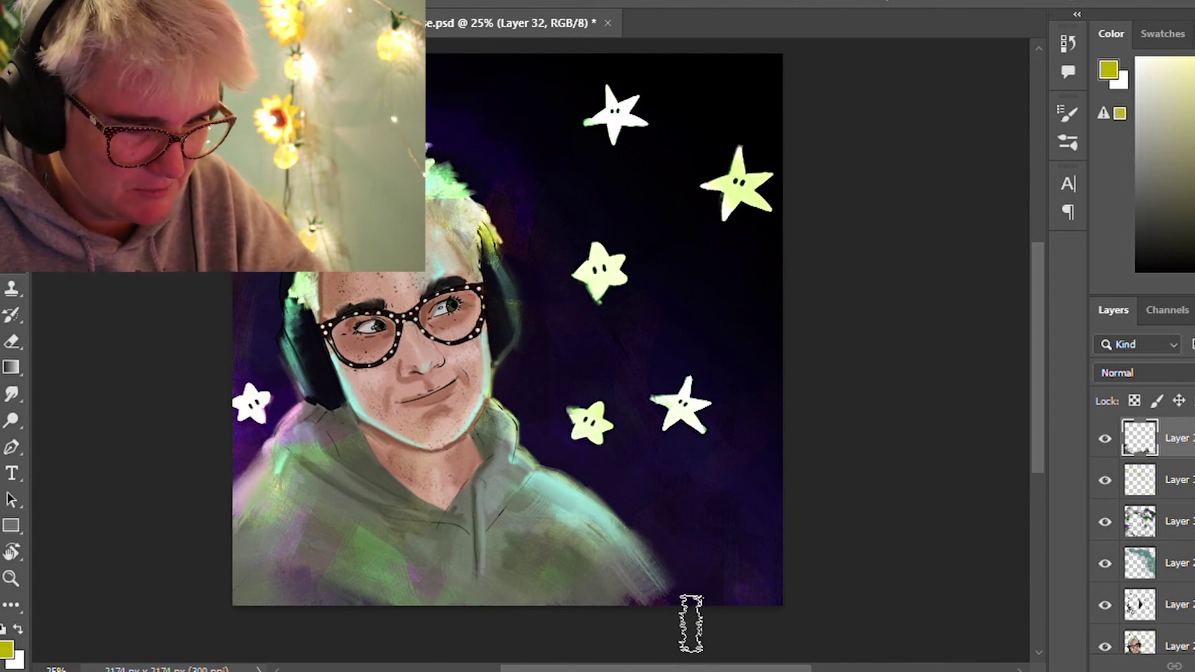
drag(680, 582, 647, 598)
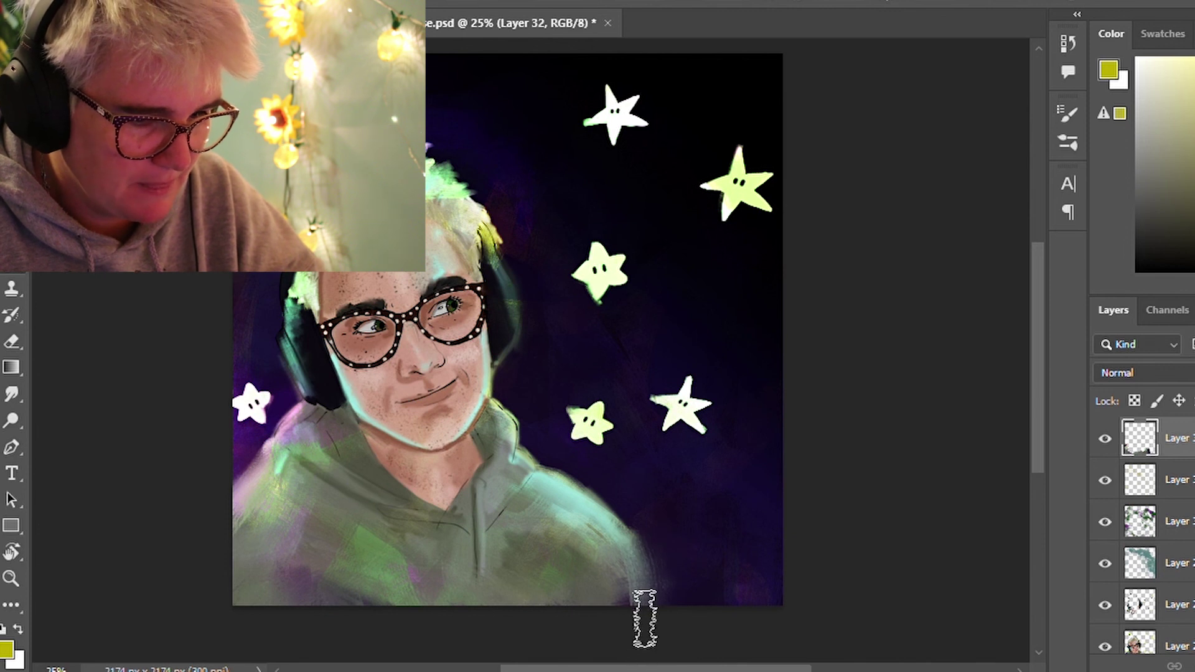
drag(622, 551, 666, 625)
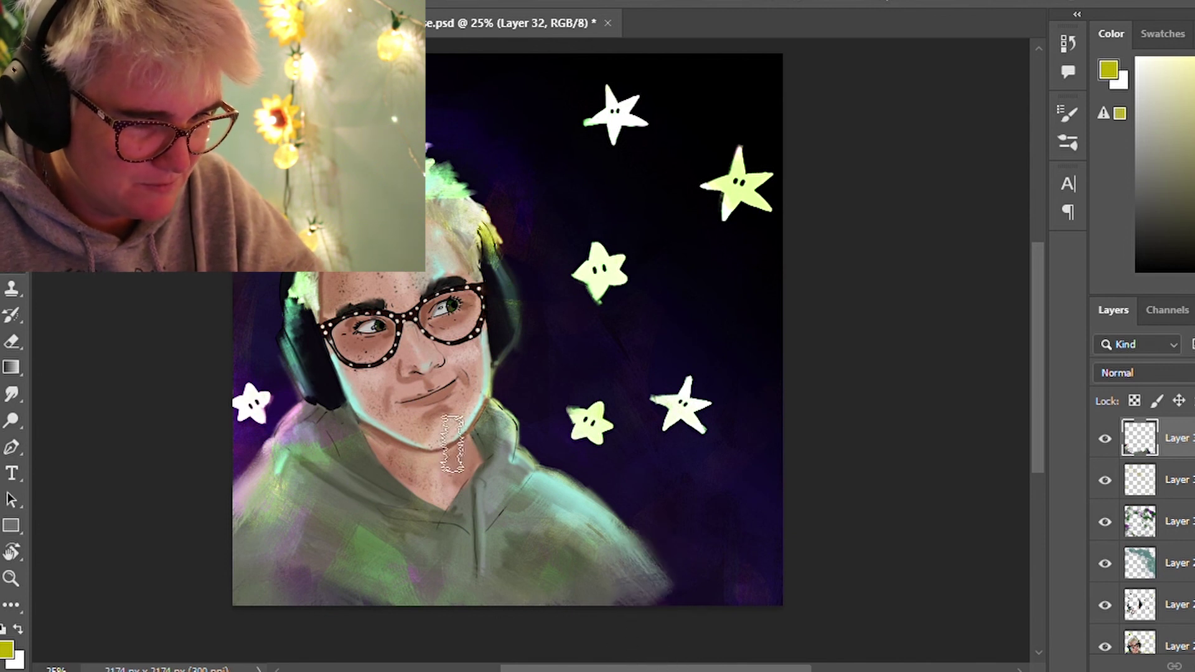
Discard stray strokes over the face, glasses and star, then save the document
drag(479, 337, 249, 348)
key(ctrl+z)
drag(351, 367, 491, 336)
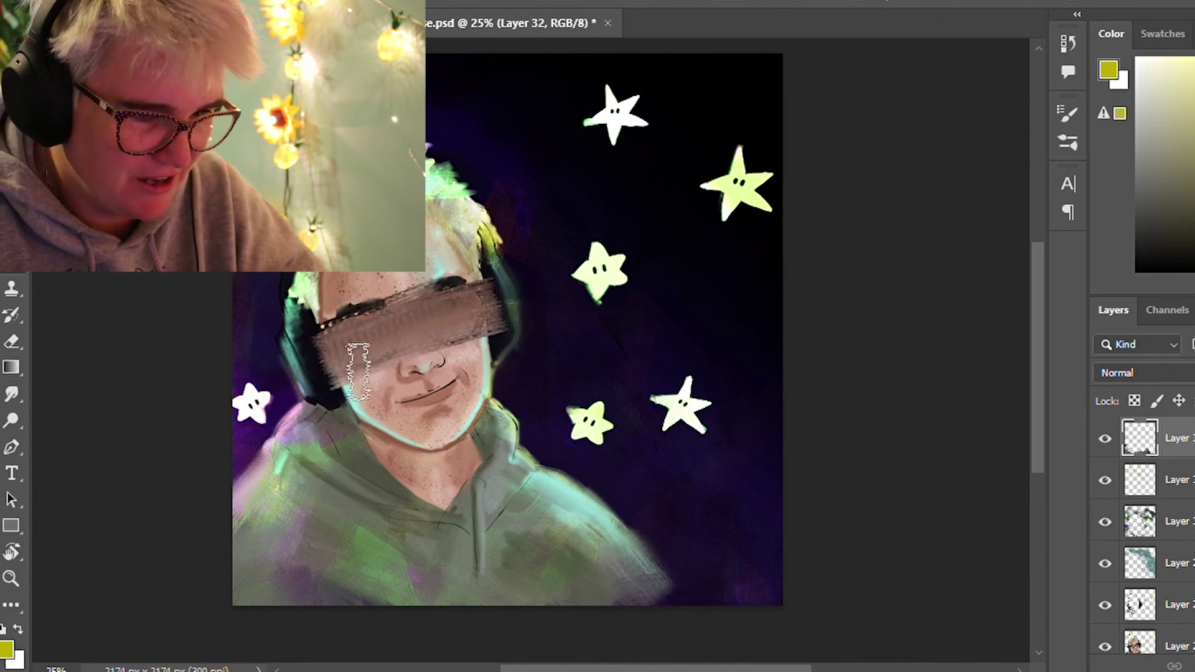
key(ctrl+z)
drag(616, 255, 567, 310)
key(ctrl+z)
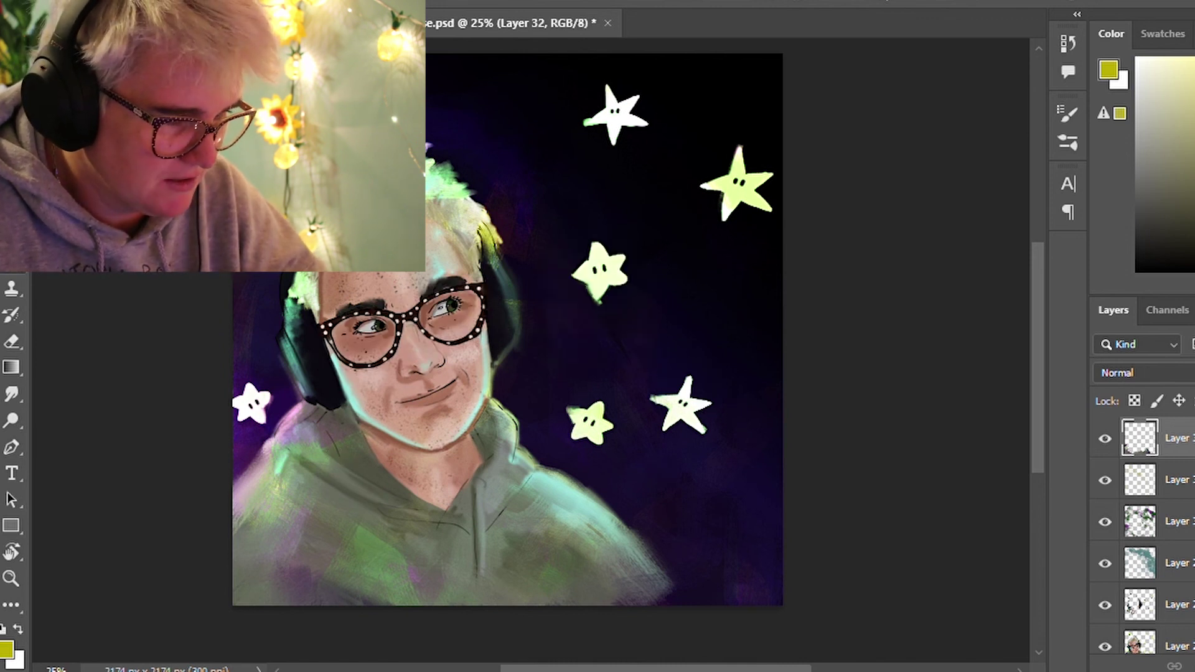
key(ctrl+s)
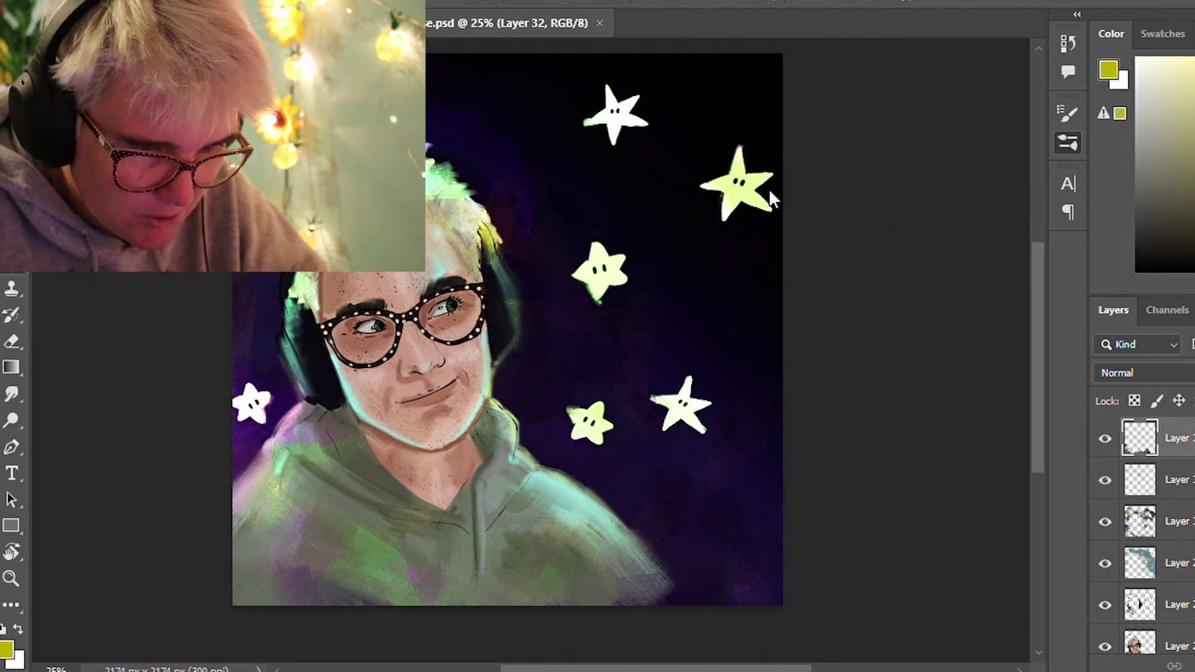
Reset colours to black and white and zoom into the portrait's lower-left corner
key(d)
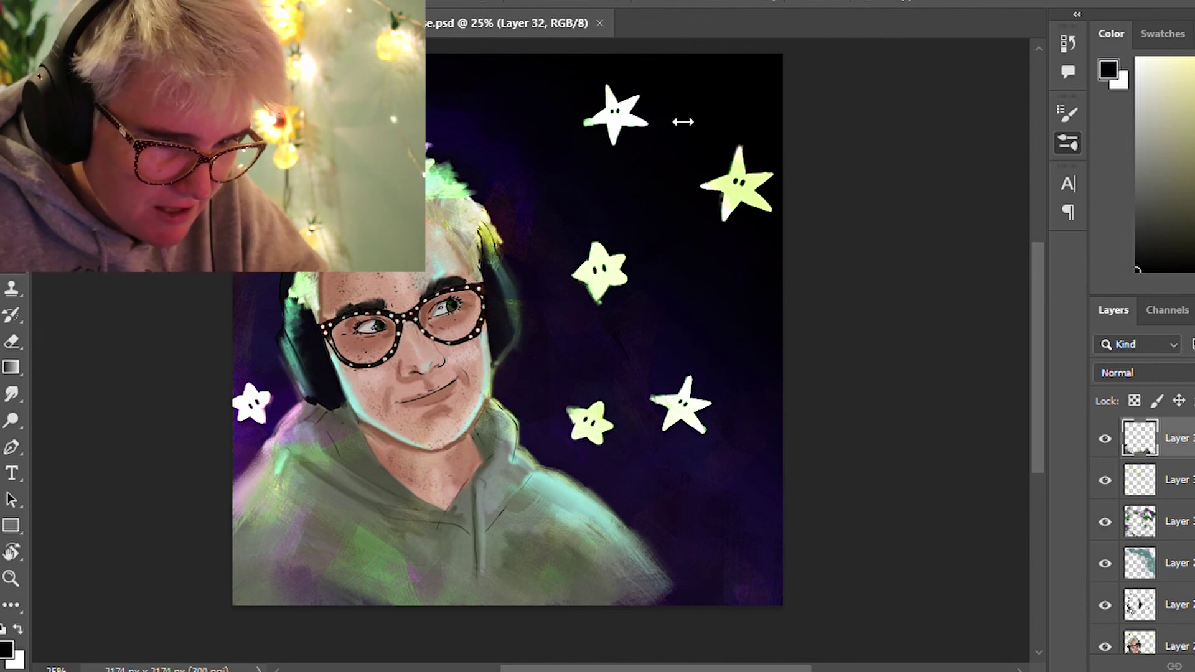
drag(504, 552, 507, 591)
key(ctrl+z)
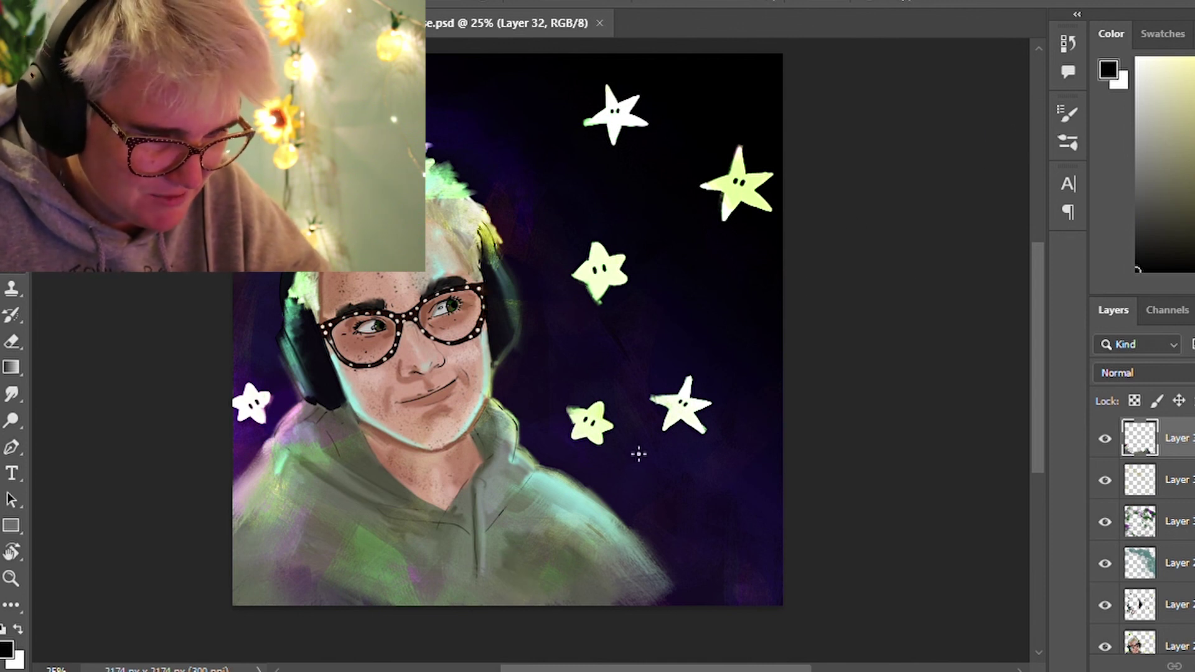
scroll(637, 454, up, 5)
drag(585, 528, 953, 213)
drag(496, 353, 760, 368)
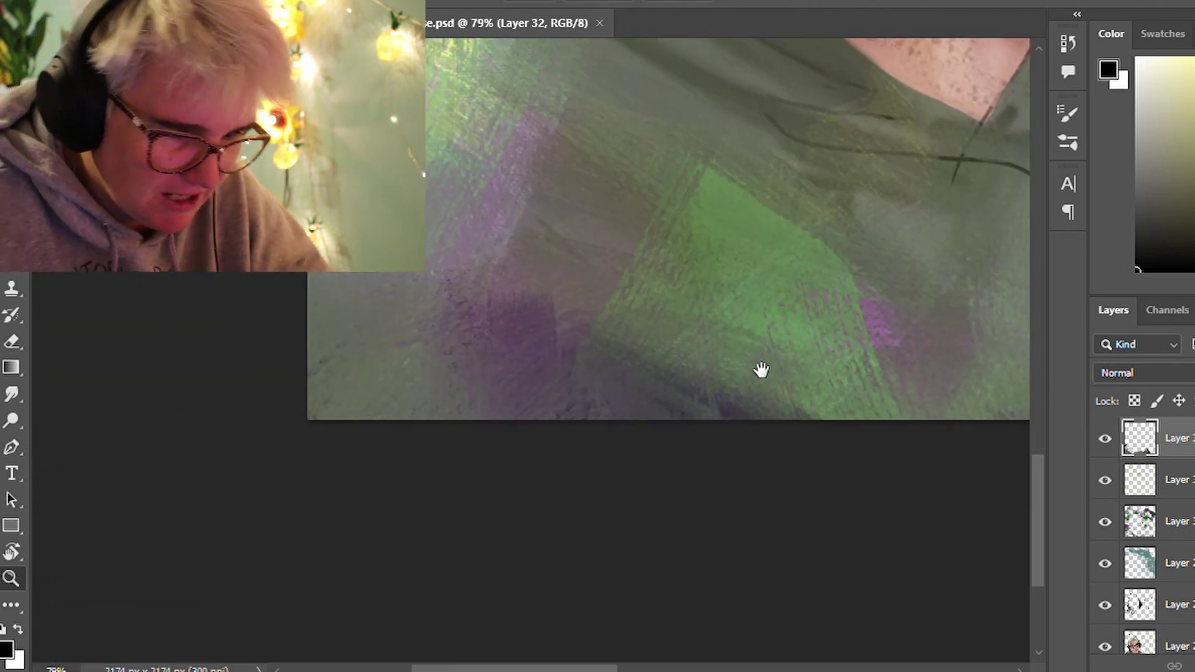
Hand-letter the signature 'SPAN.' in black in the lower-left corner
drag(393, 322, 328, 372)
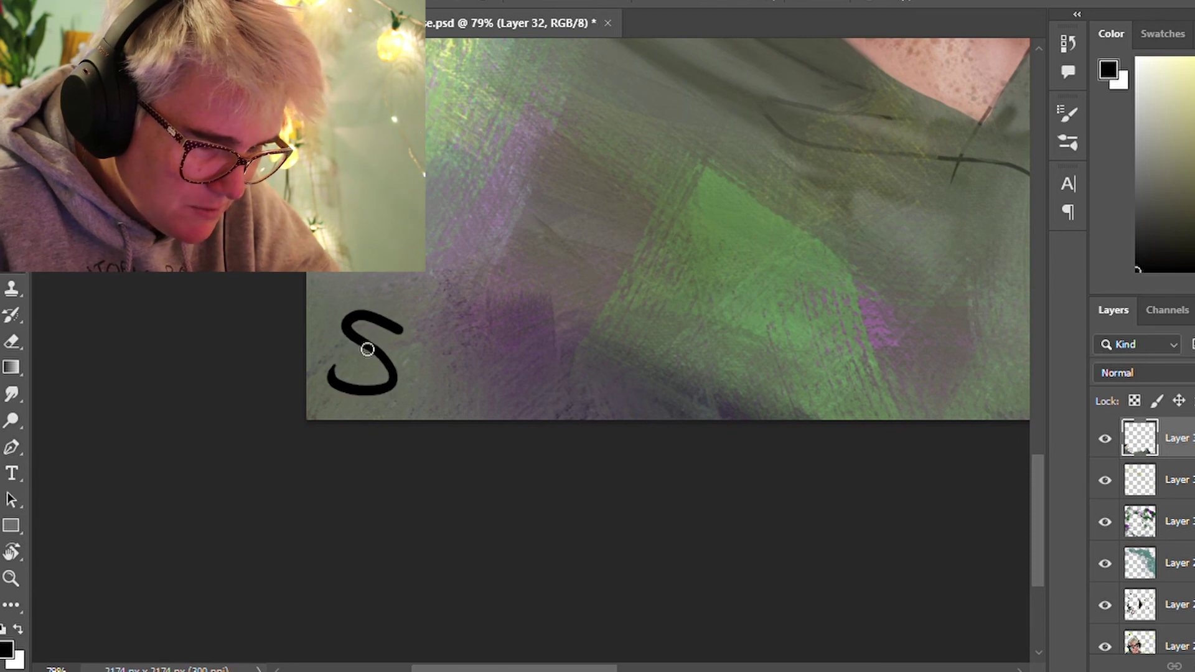
key(ctrl+z)
mouse_move(394, 323)
mouse_down()
mouse_move(355, 293)
mouse_move(328, 372)
mouse_up()
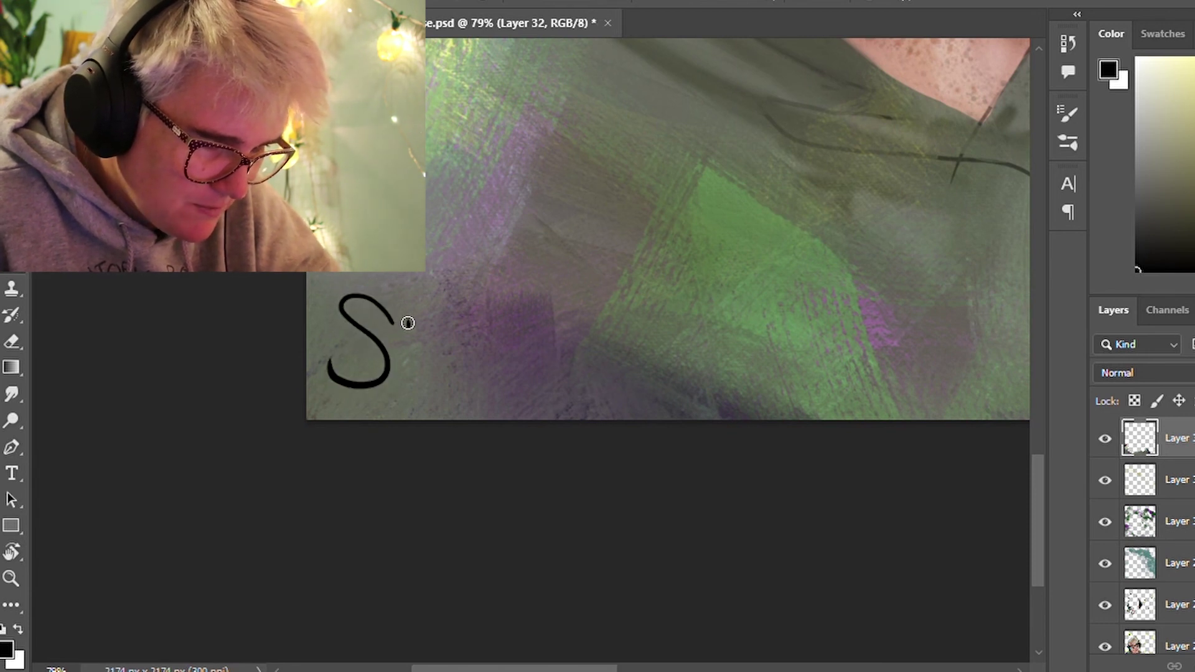
key(ctrl+z)
drag(402, 327, 368, 304)
drag(354, 292, 383, 351)
key(ctrl+z)
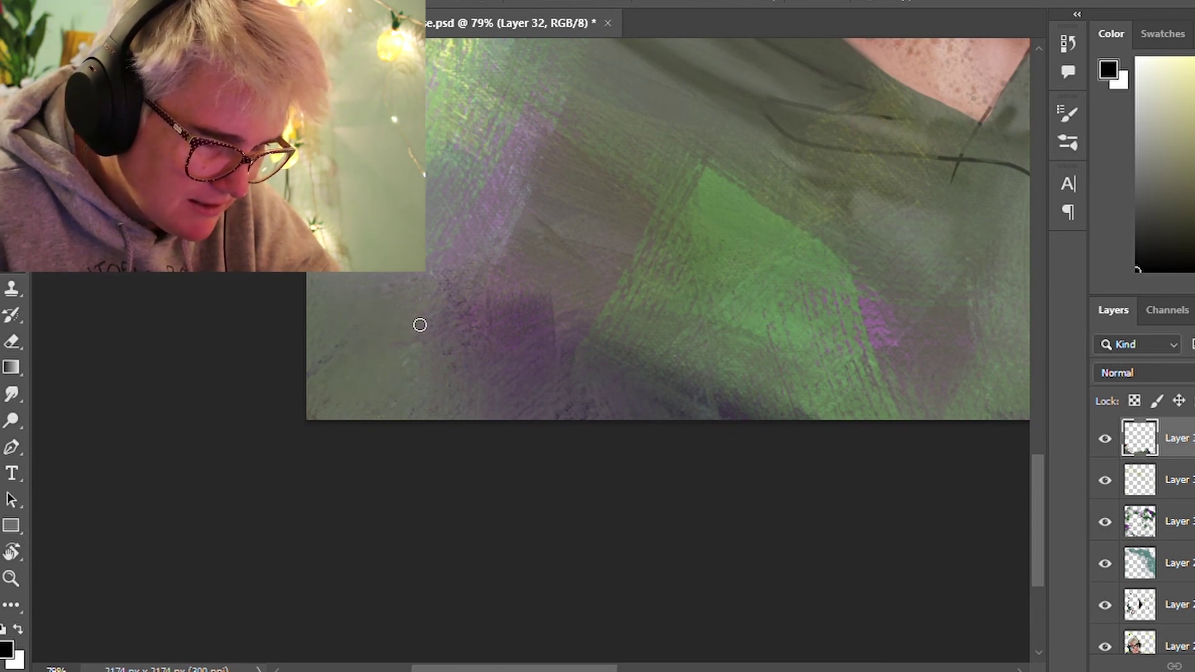
mouse_move(415, 311)
mouse_down()
mouse_move(352, 373)
mouse_move(438, 386)
mouse_move(436, 357)
mouse_up()
mouse_move(473, 395)
mouse_down()
mouse_move(501, 305)
mouse_move(523, 399)
mouse_up()
drag(470, 329, 504, 360)
mouse_move(550, 392)
mouse_down()
mouse_move(541, 324)
mouse_move(579, 391)
mouse_up()
drag(560, 311, 588, 392)
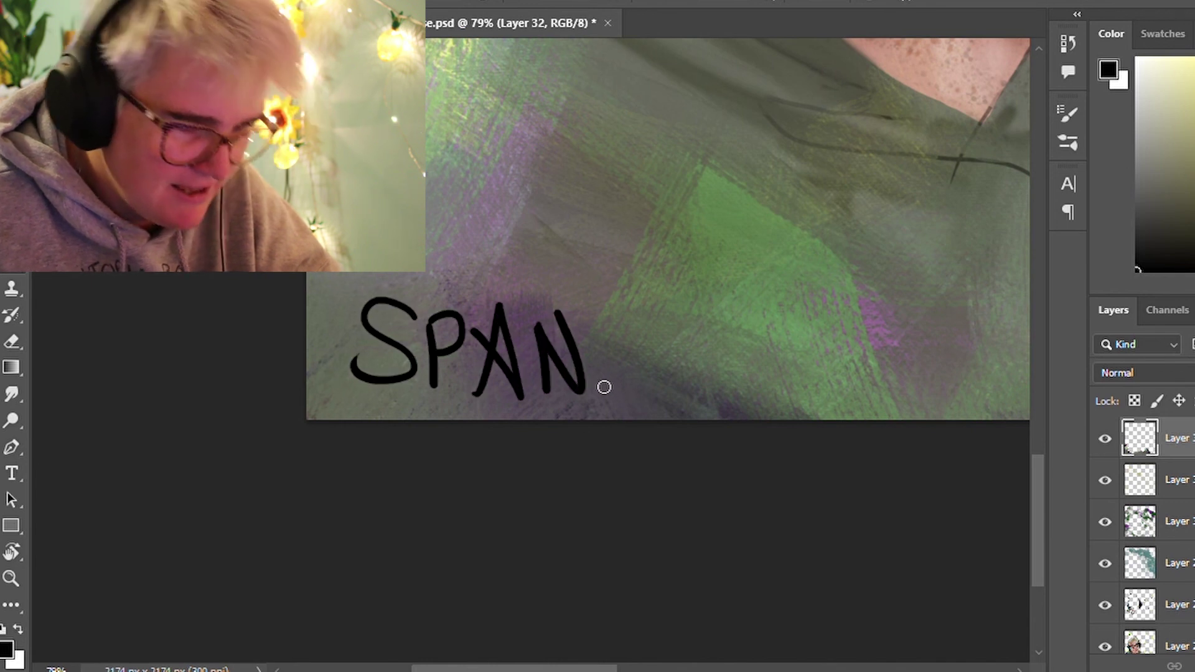
click(594, 386)
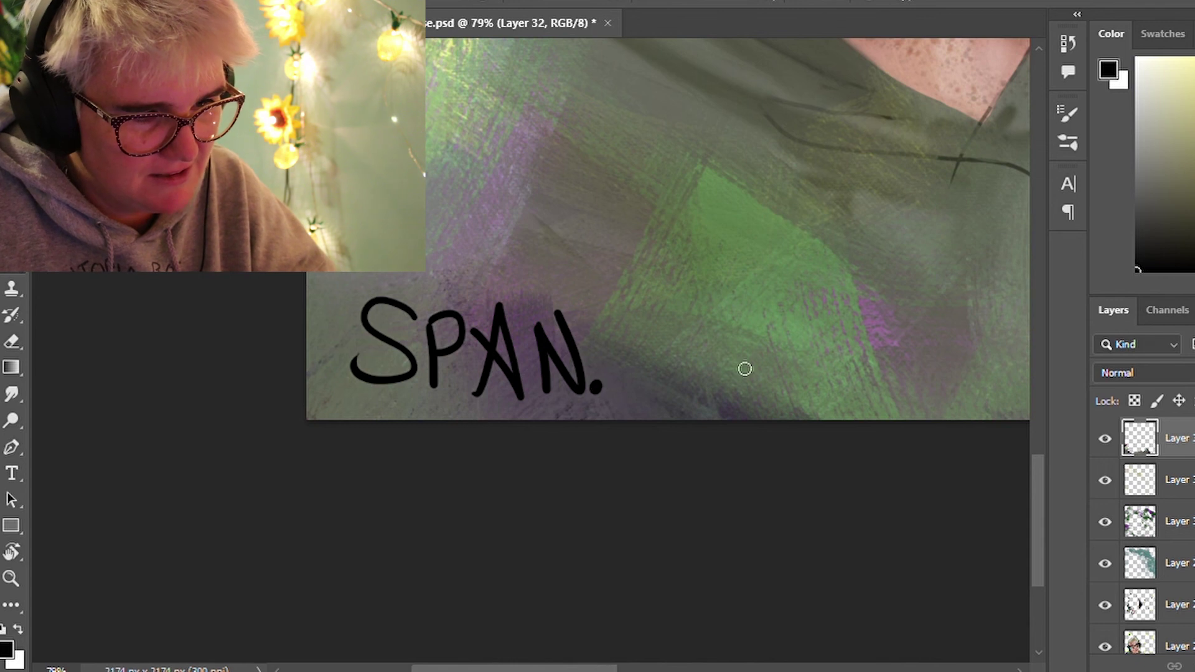
Zoom out to view the whole portrait, then zoom in on the chin and mouth
key(z)
alt+click(771, 334)
alt+click(649, 382)
drag(648, 382, 624, 358)
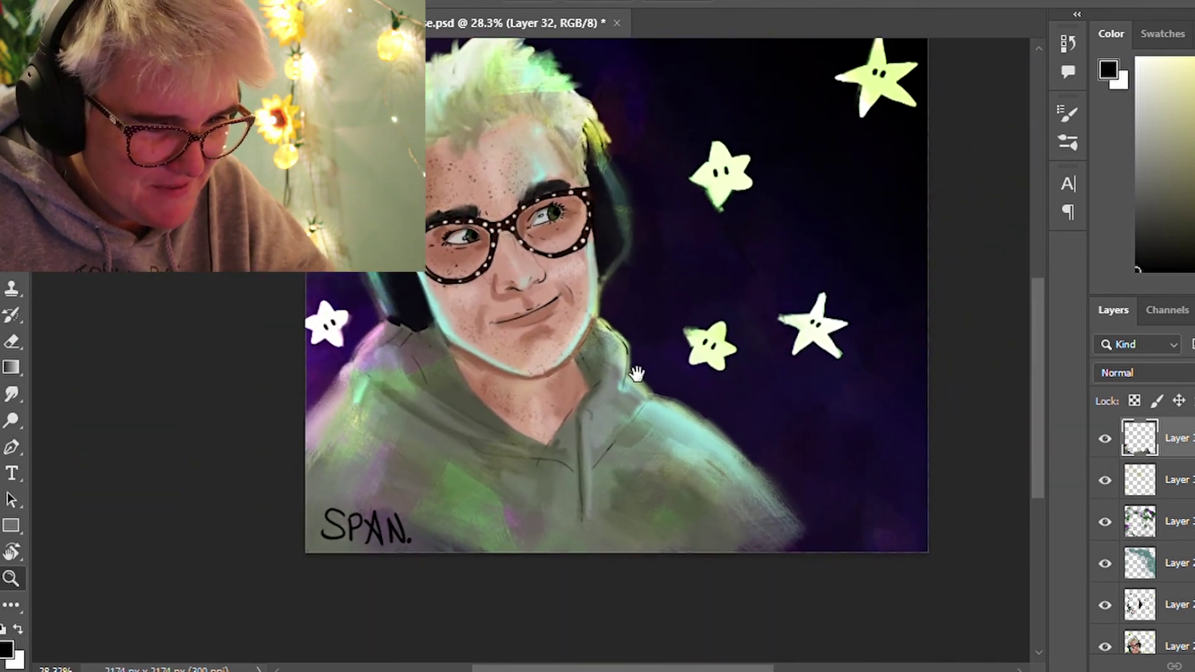
mouse_move(705, 323)
mouse_down()
mouse_move(632, 349)
mouse_move(655, 341)
mouse_up()
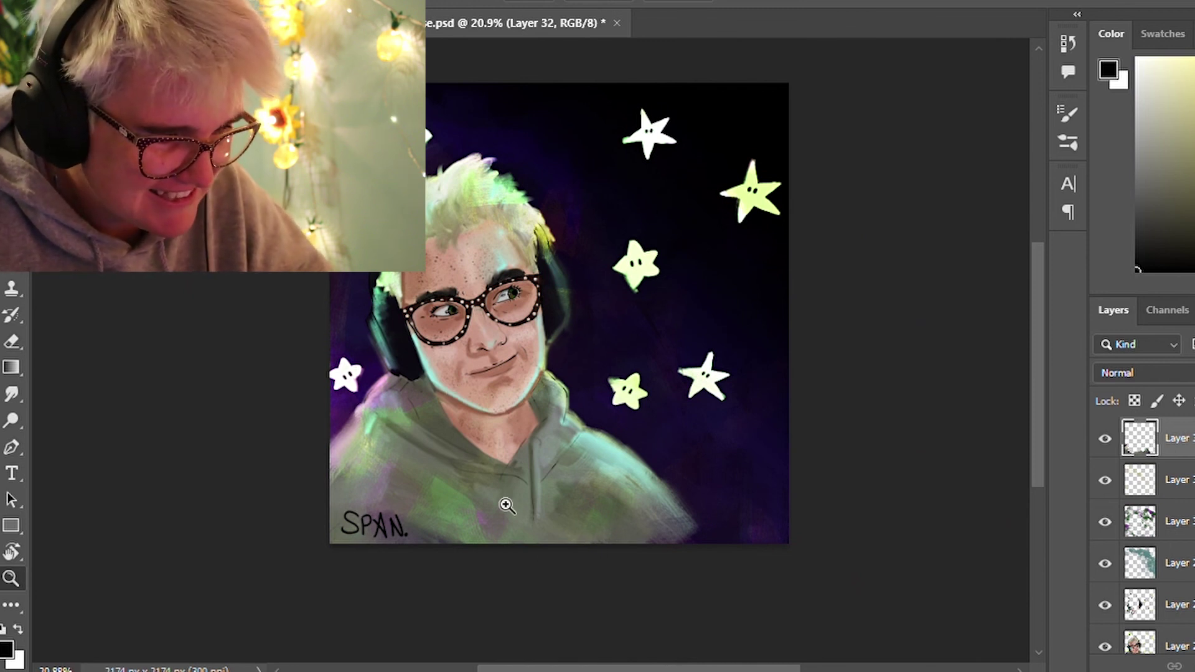
drag(490, 394, 579, 372)
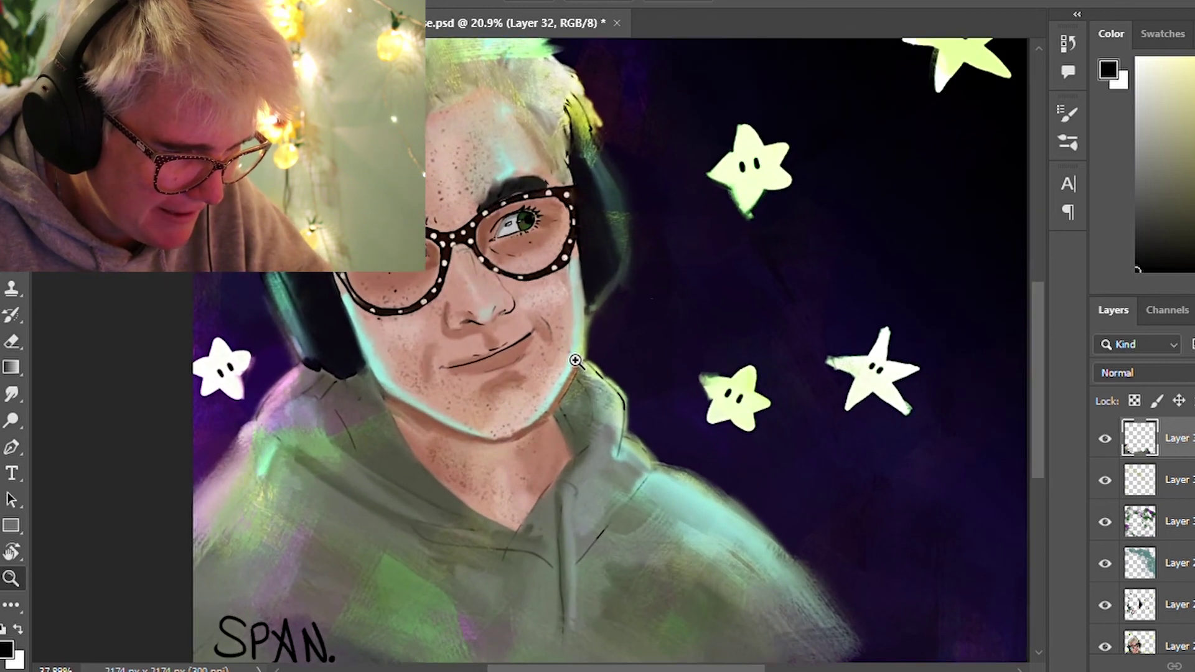
key(b)
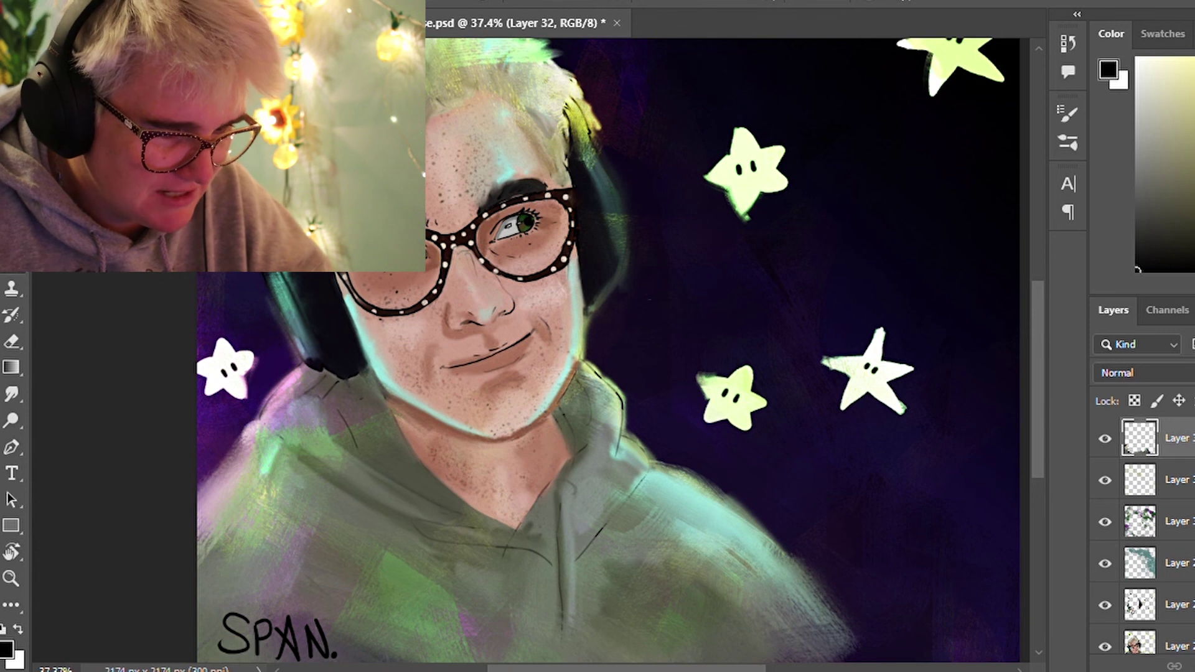
alt+click(503, 360)
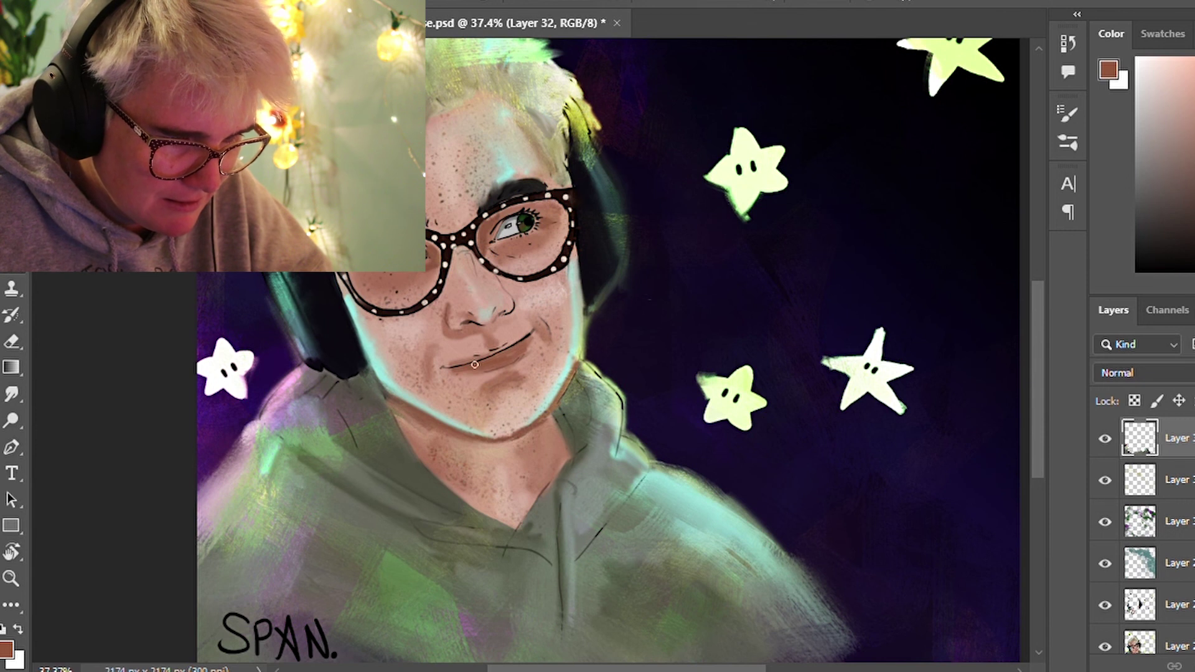
drag(520, 337, 475, 352)
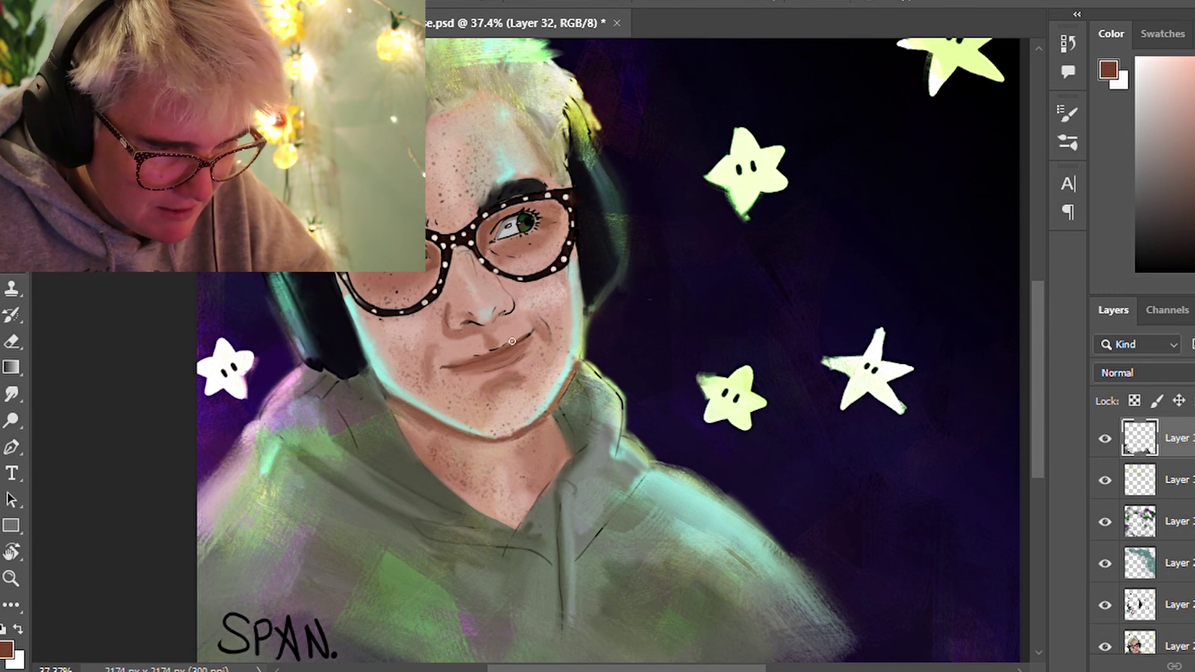
alt+click(509, 354)
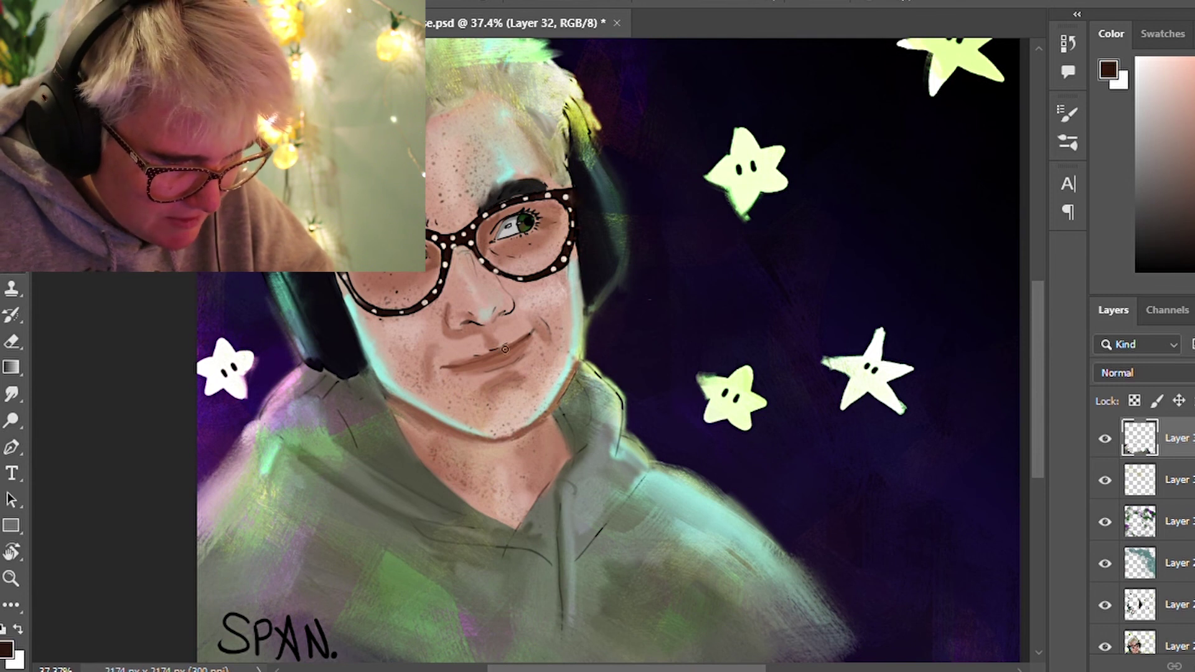
key(v)
key(z)
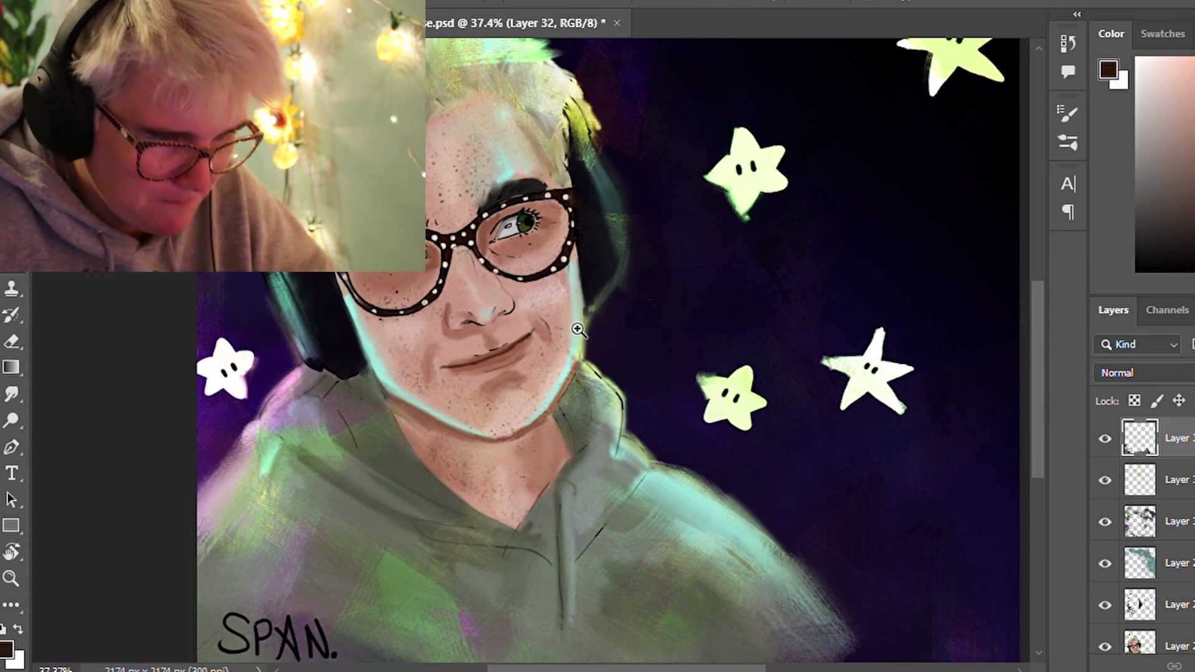
scroll(661, 400, down, 5)
click(636, 360)
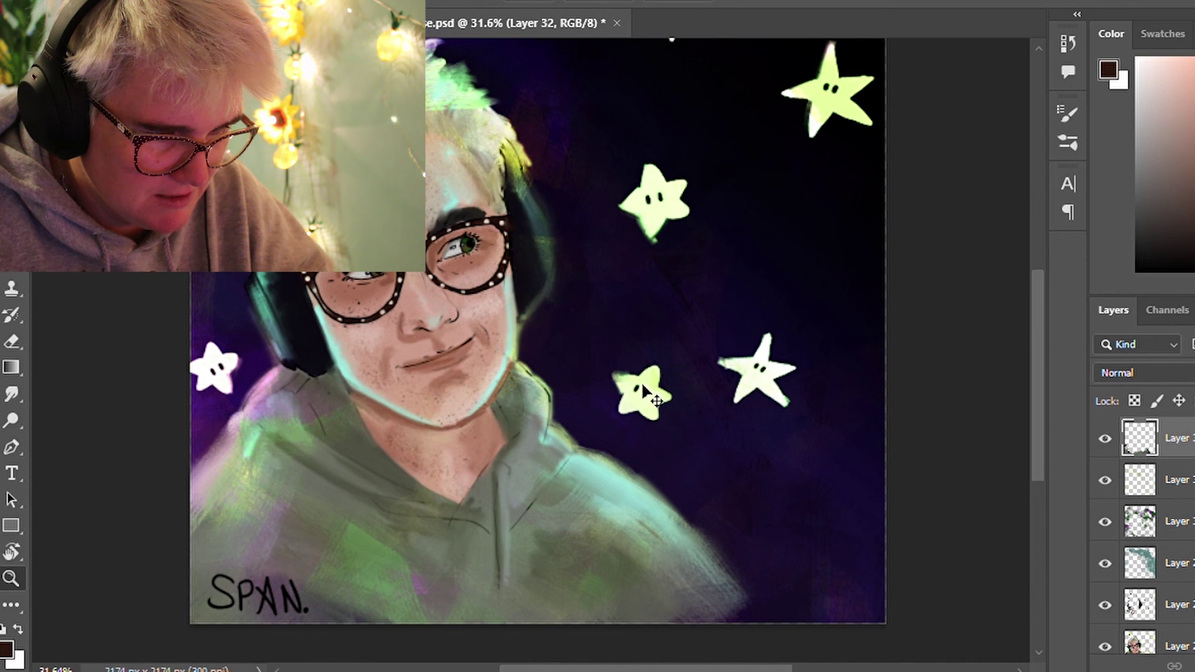
scroll(498, 381, up, 5)
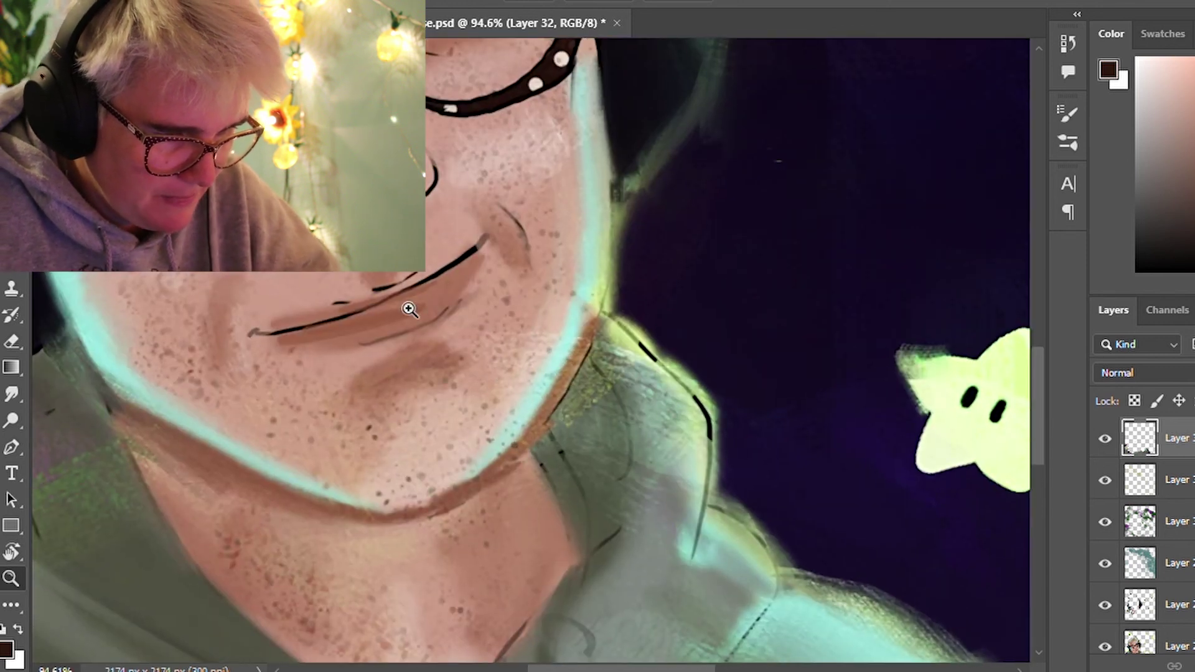
Shade below the mouth in sampled rust brown and darken its lower edge with red-brown
key(ctrl+minus)
alt+click(364, 325)
drag(390, 324, 421, 300)
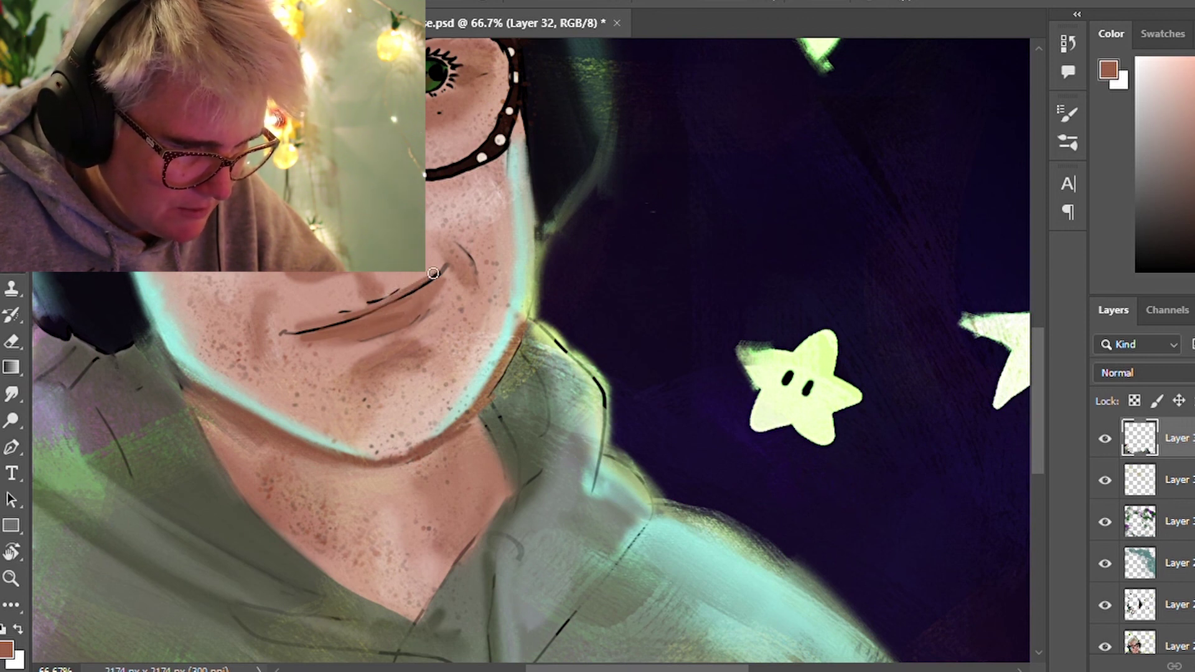
alt+click(309, 339)
drag(309, 340, 362, 321)
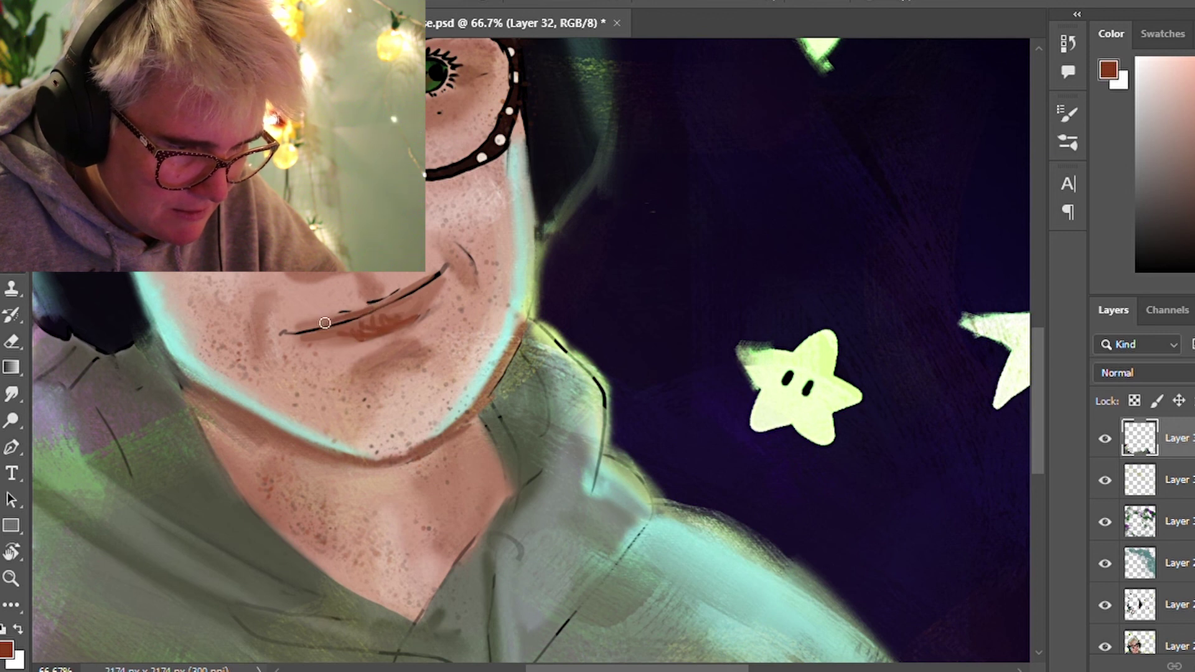
Adjust the view around the mouth and sample a colour from the lips
scroll(435, 274, down, 2)
scroll(480, 324, down, 2)
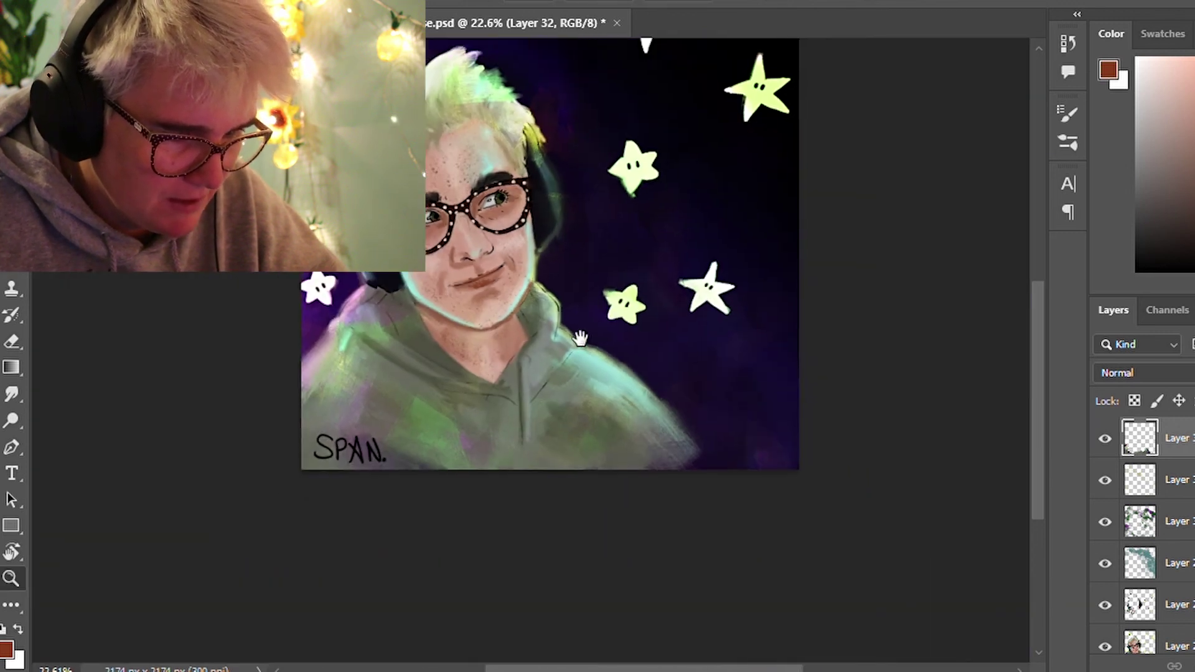
scroll(560, 349, down, 2)
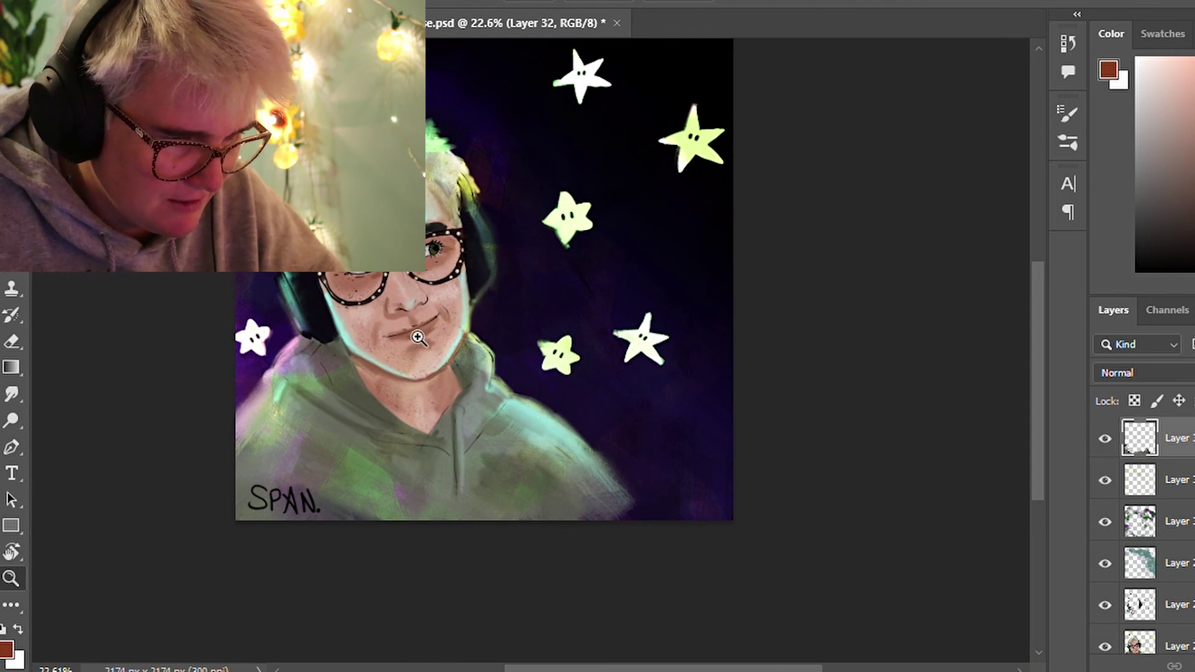
scroll(419, 333, up, 5)
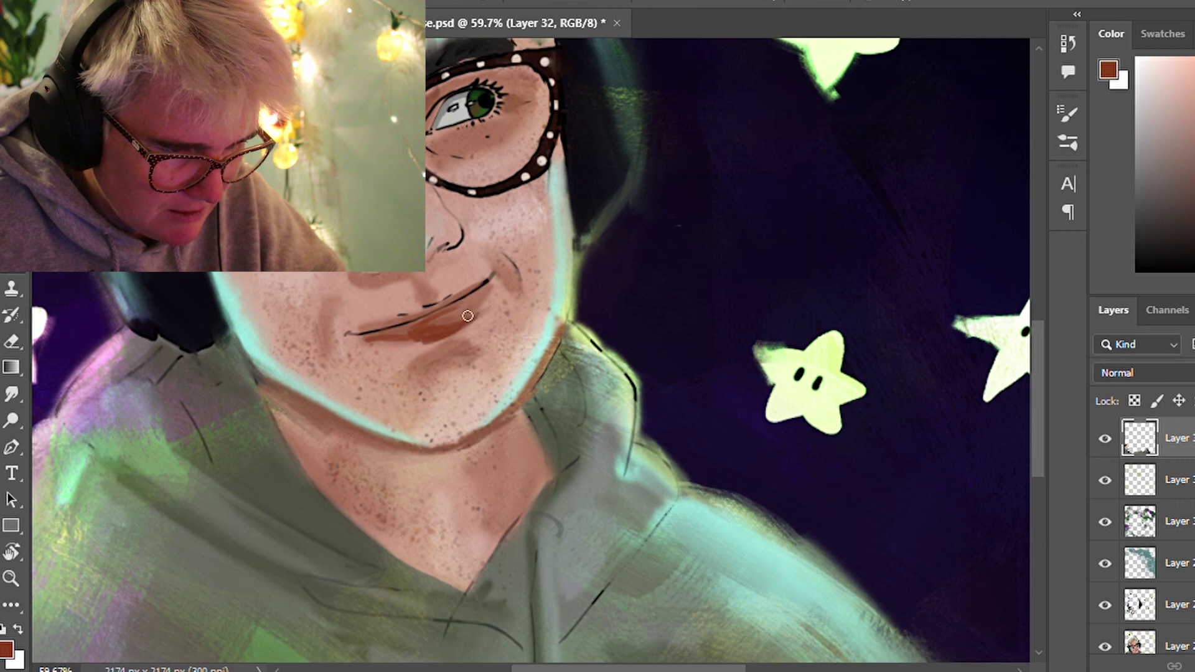
scroll(547, 326, down, 3)
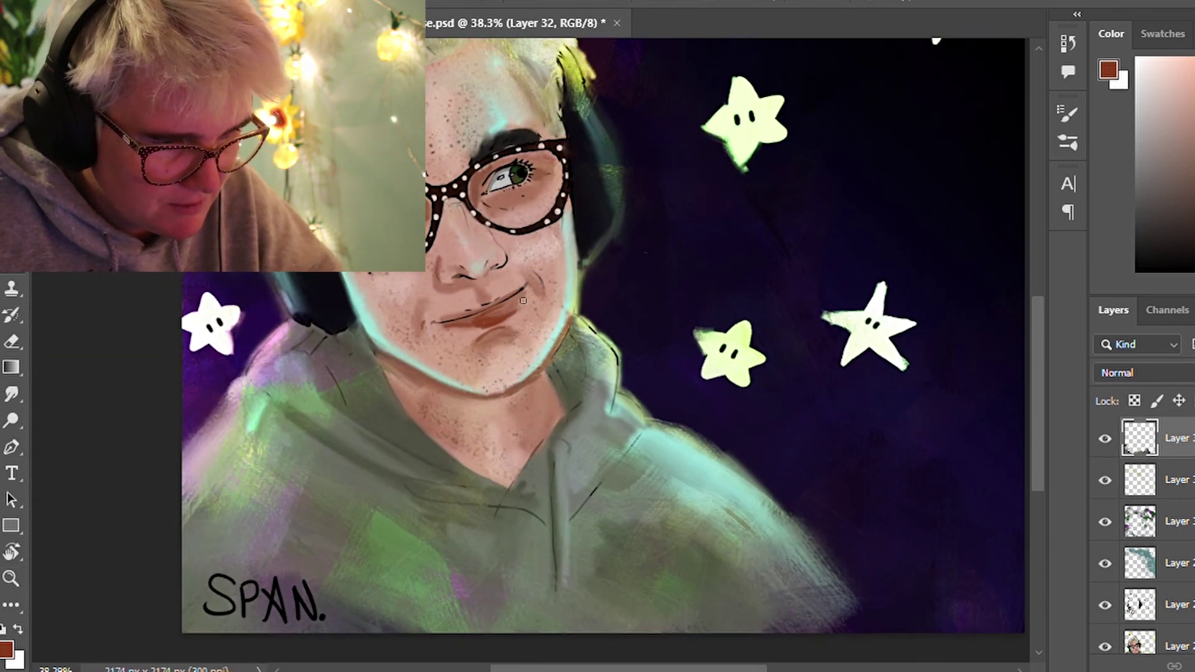
scroll(593, 299, down, 2)
scroll(641, 315, up, 1)
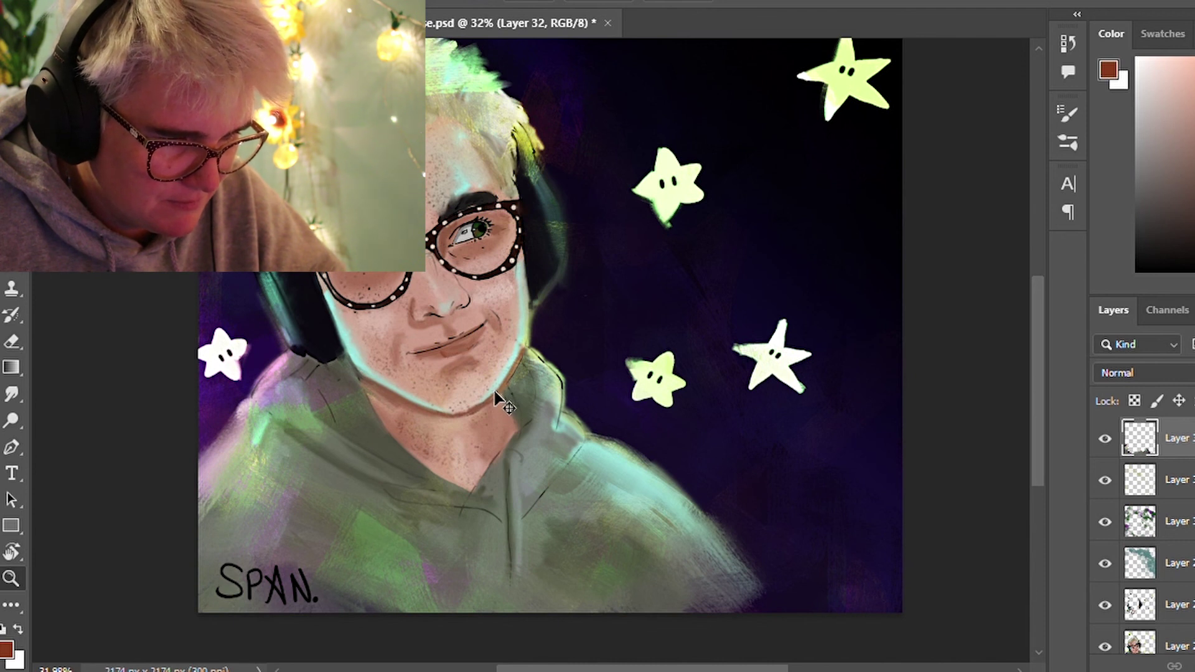
scroll(498, 398, up, 5)
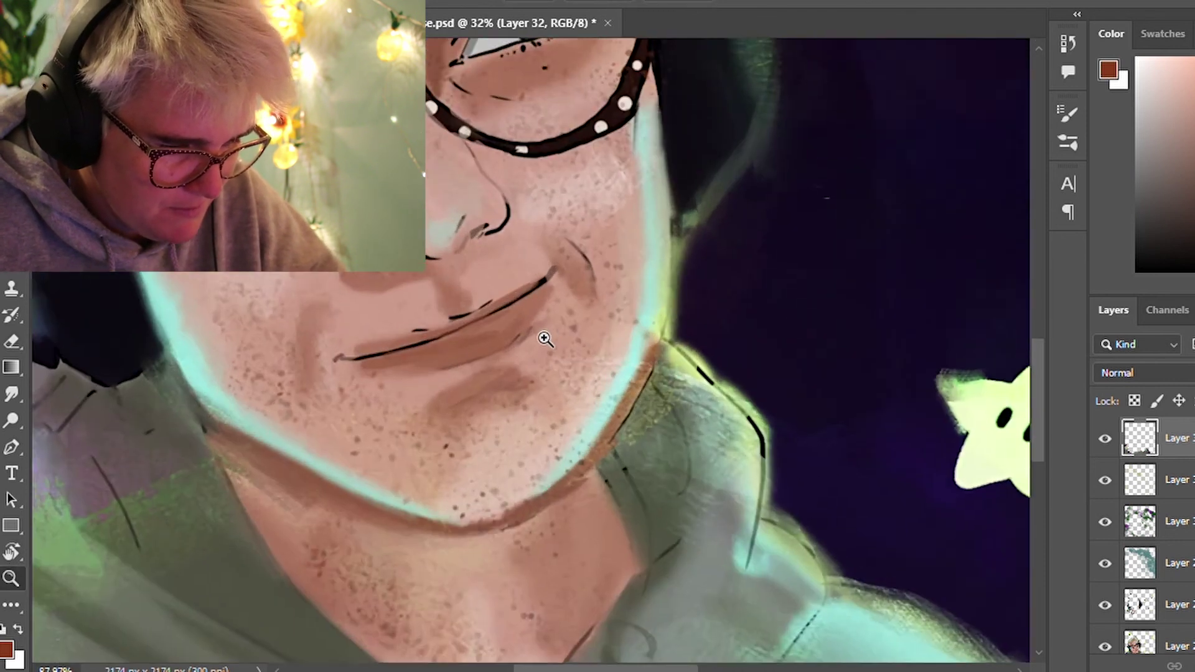
alt+click(430, 350)
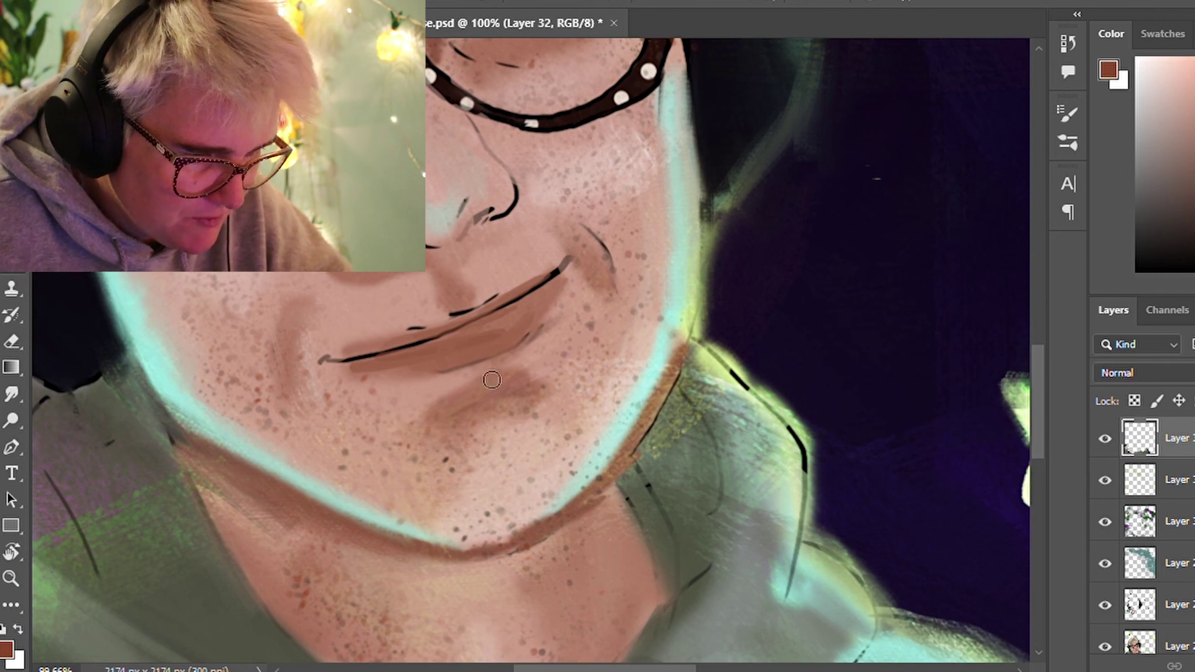
Darken along and below the lower lip in reddish-brown, undoing upper-lip strokes, then sample black
mouse_move(435, 372)
mouse_down()
mouse_move(495, 363)
mouse_move(442, 370)
mouse_up()
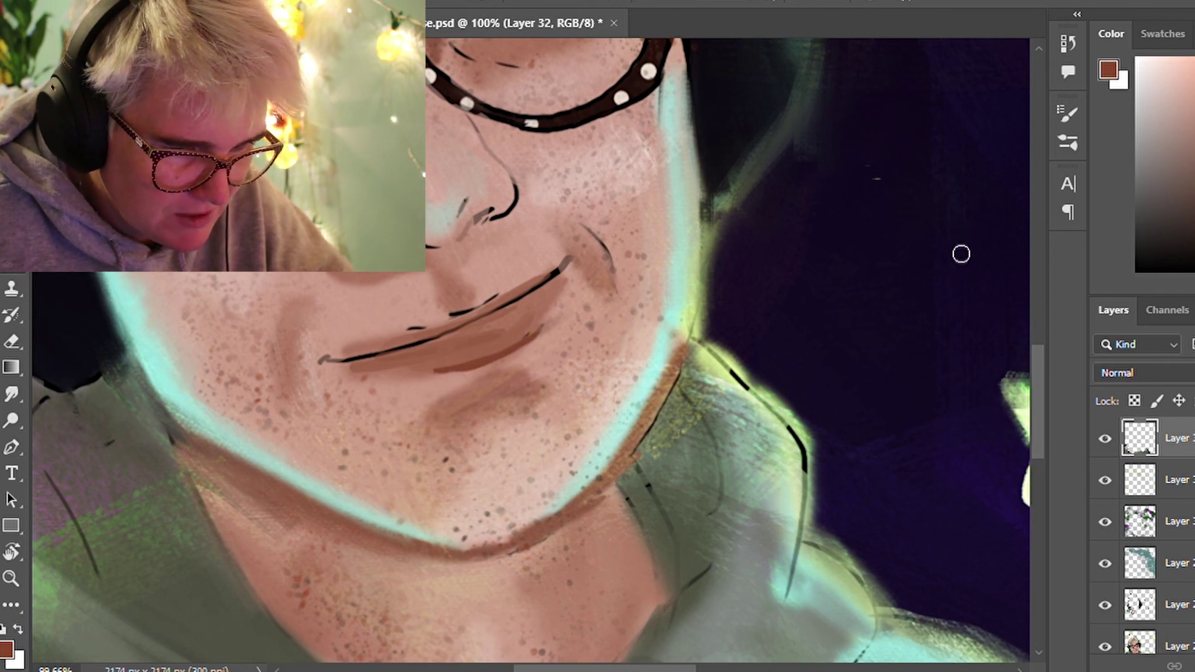
drag(444, 378, 539, 334)
drag(502, 374, 447, 392)
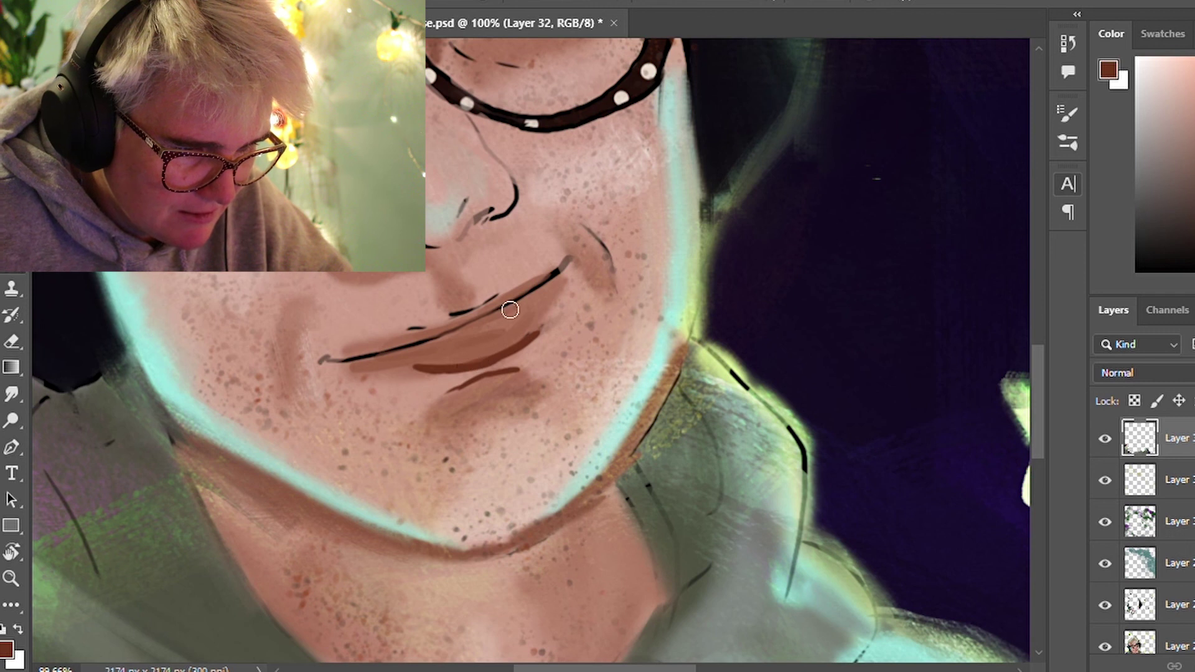
drag(413, 347, 500, 313)
key(ctrl+z)
alt+click(440, 336)
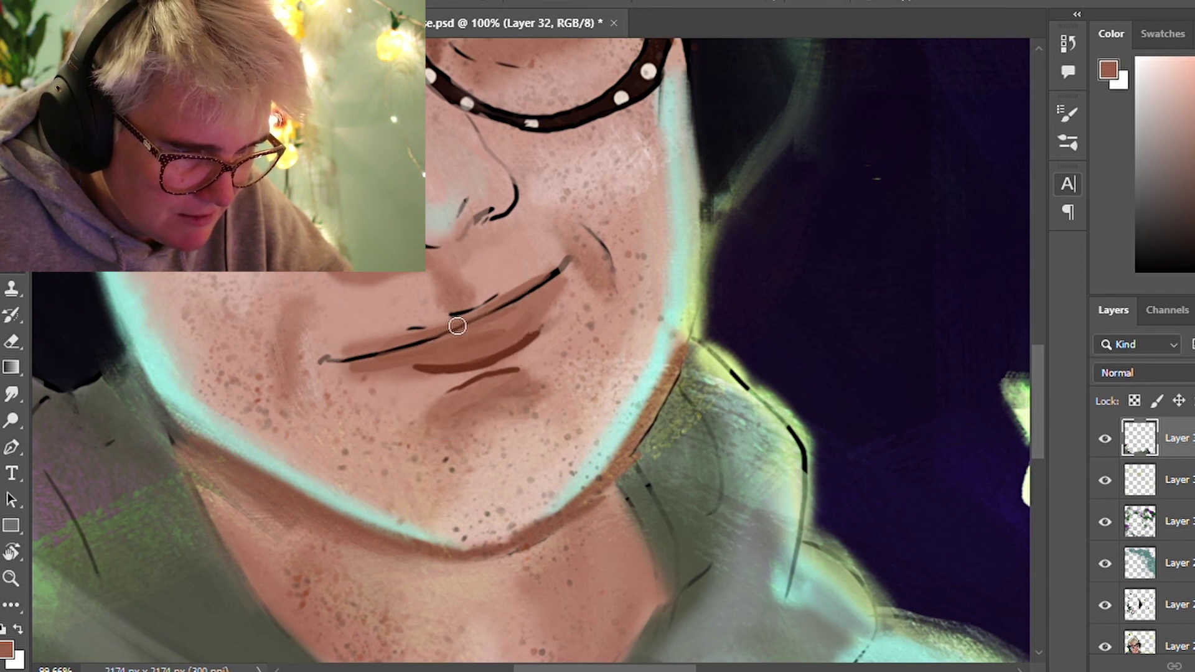
key(ctrl+z)
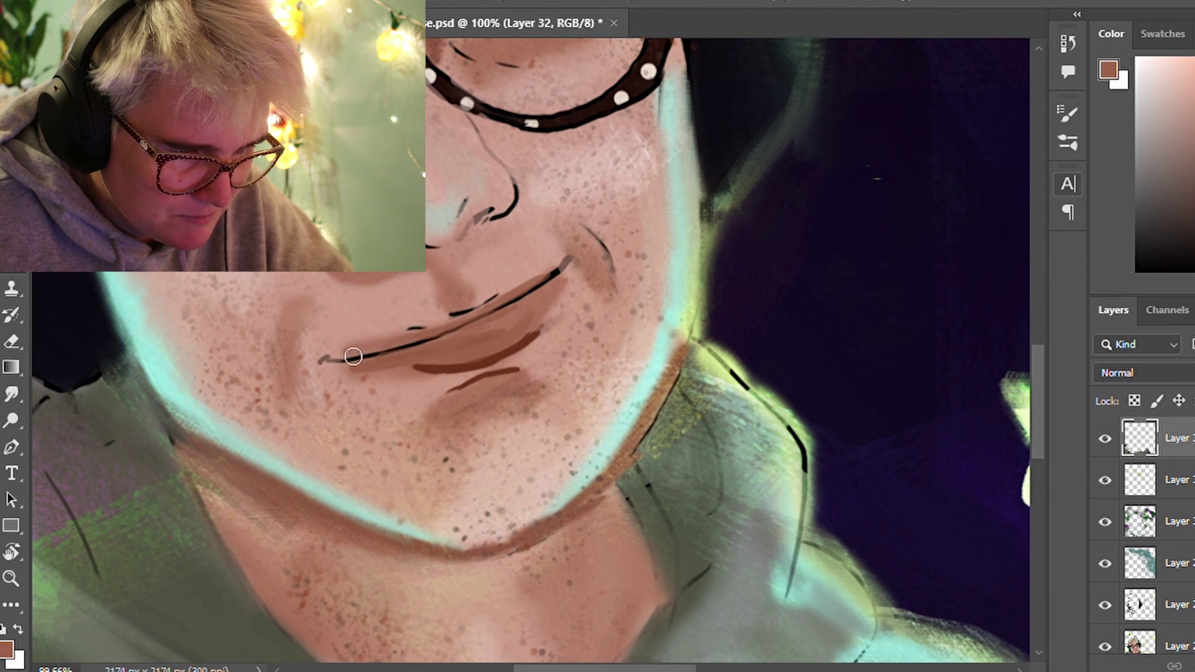
alt+click(554, 278)
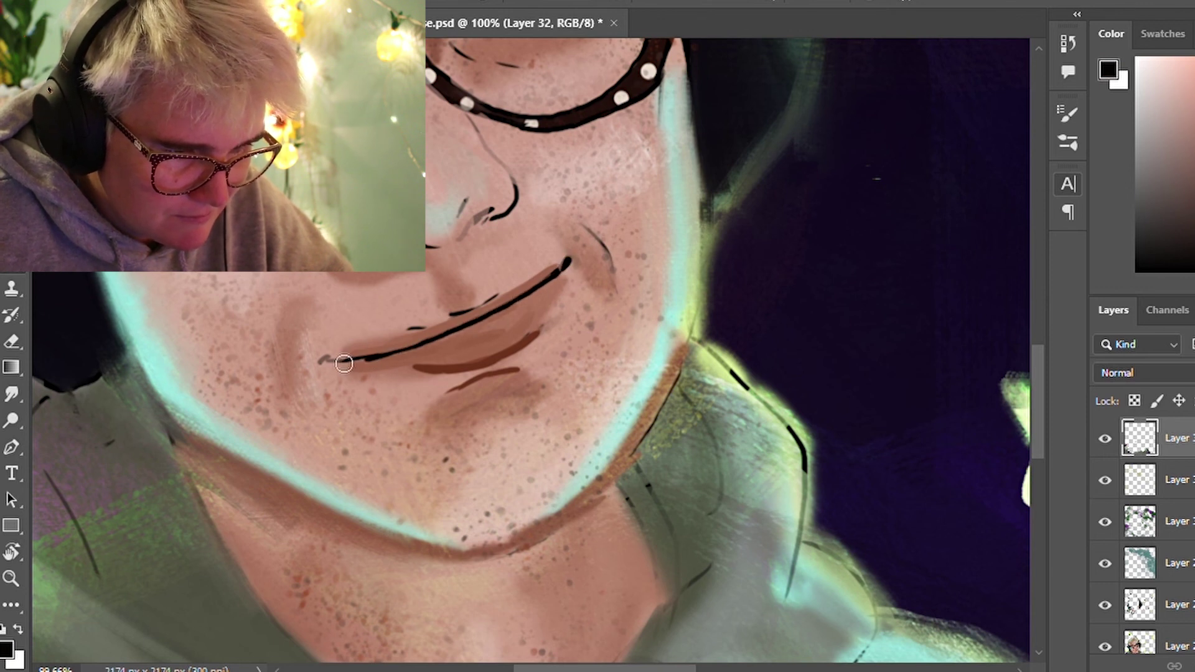
Brush black over the left end of the mouth line to thicken it, then inspect it up close
drag(327, 363, 379, 361)
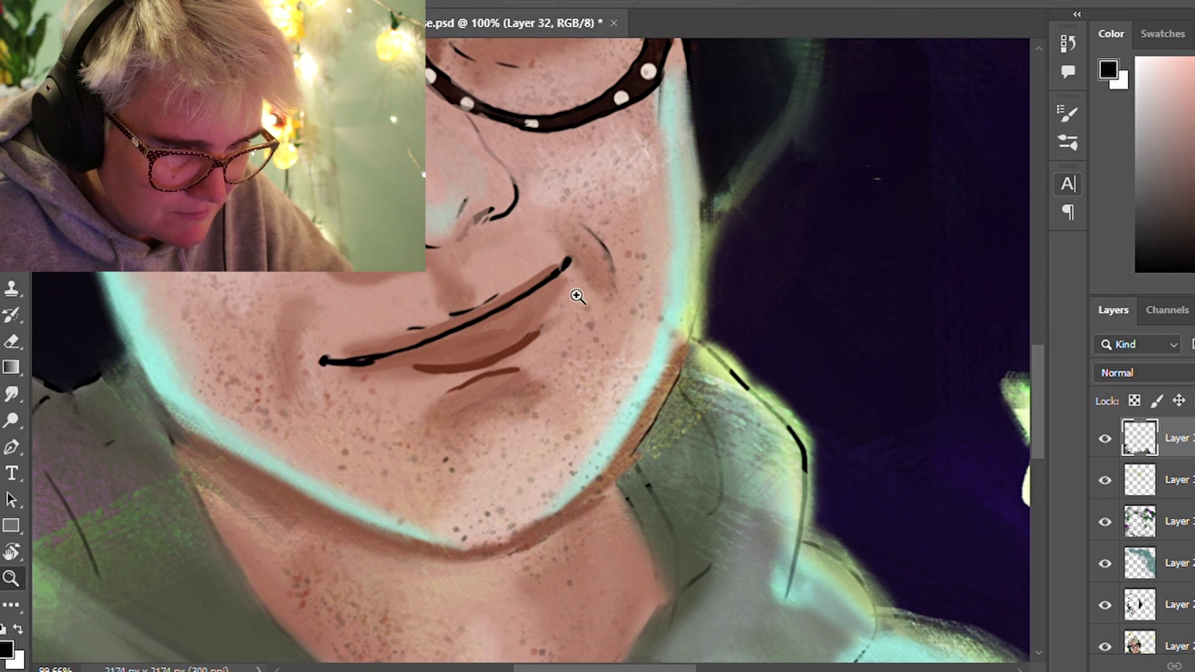
scroll(561, 301, down, 4)
scroll(634, 361, down, 1)
drag(634, 361, 566, 404)
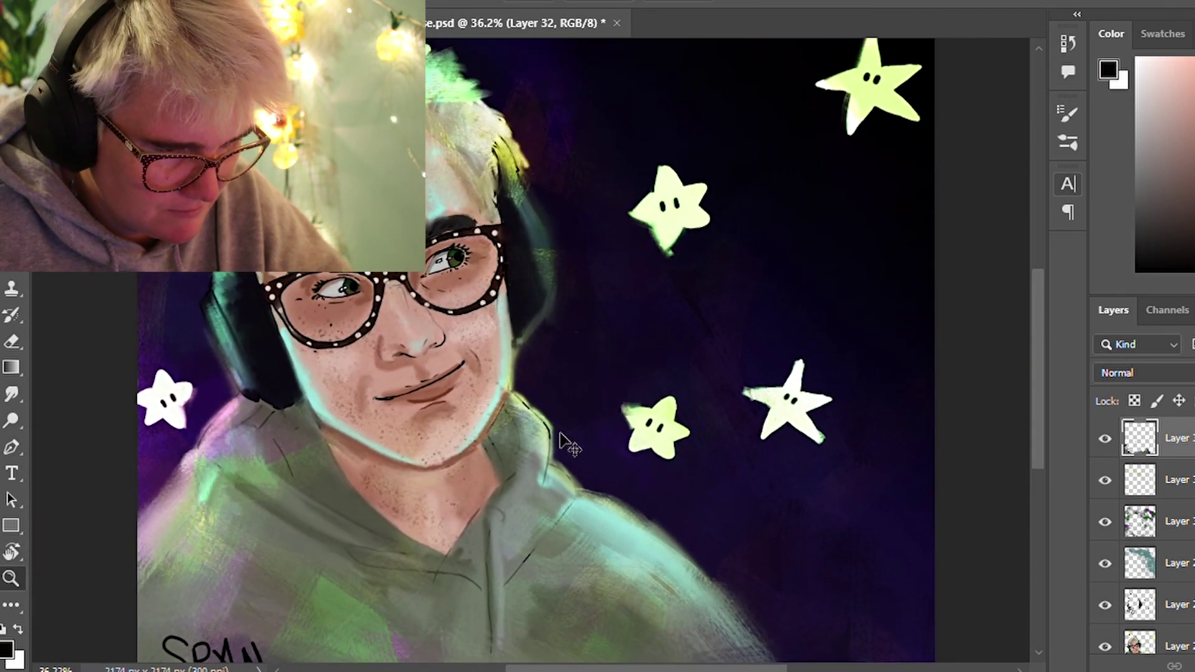
drag(391, 406, 470, 397)
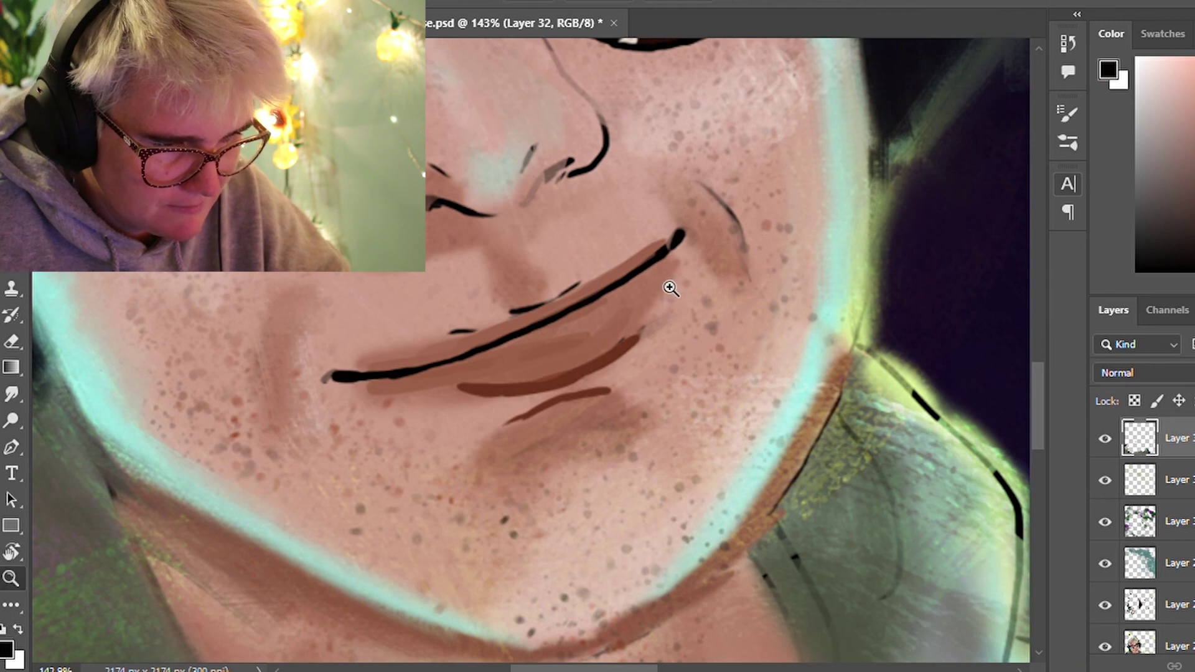
scroll(673, 285, down, 5)
drag(685, 302, 601, 385)
drag(523, 405, 532, 365)
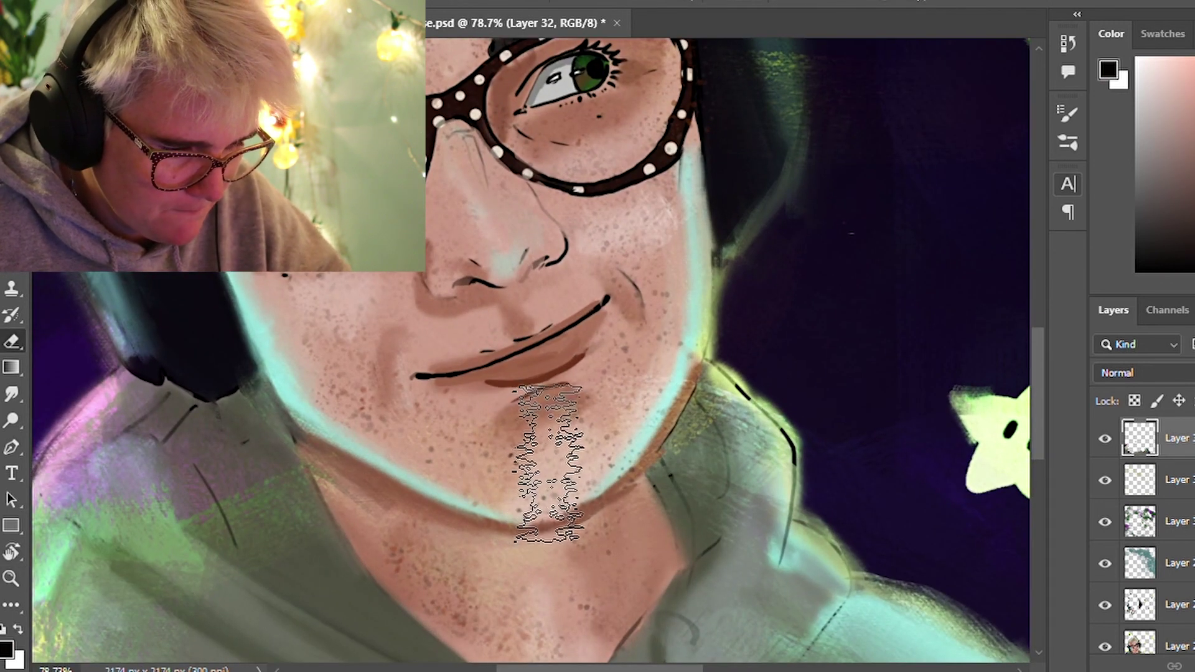
Clear the chin selection and sample a darker brown from the lip
key(ctrl+d)
key(alt)
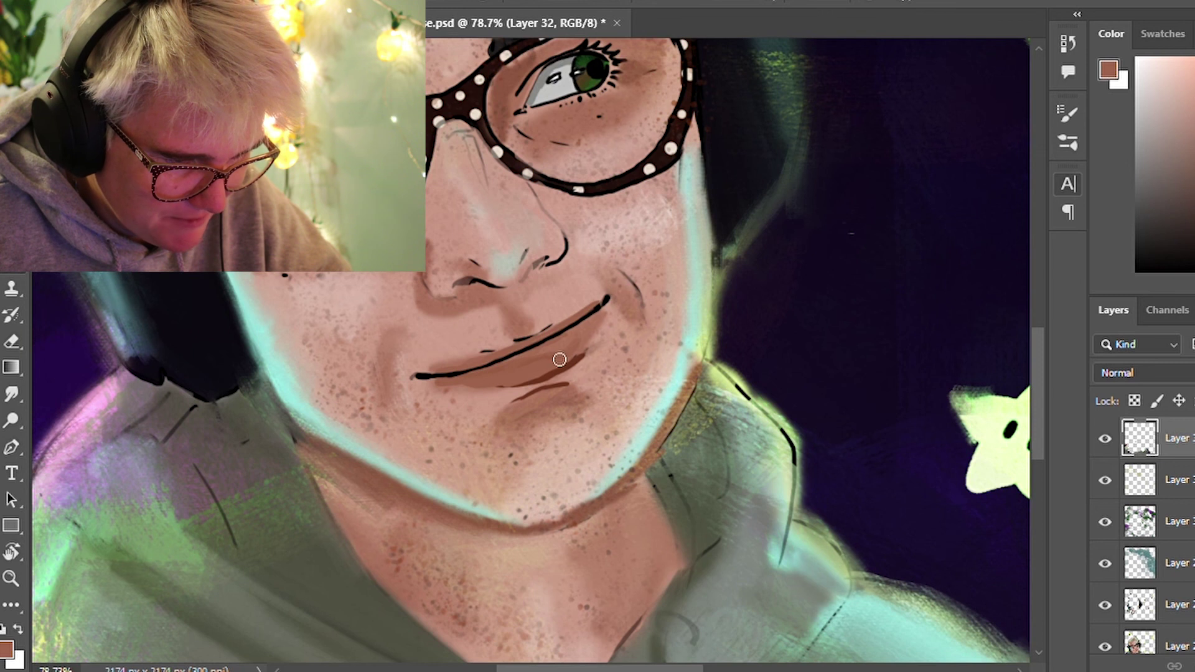
alt+click(544, 379)
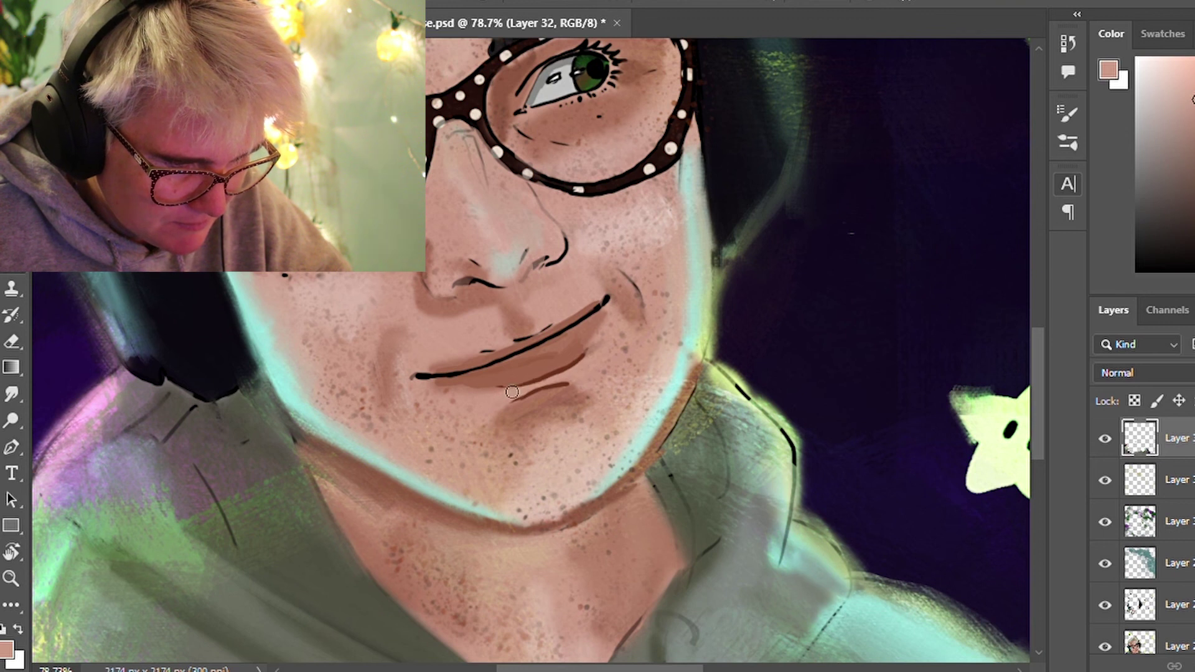
key(z)
scroll(601, 338, down, 5)
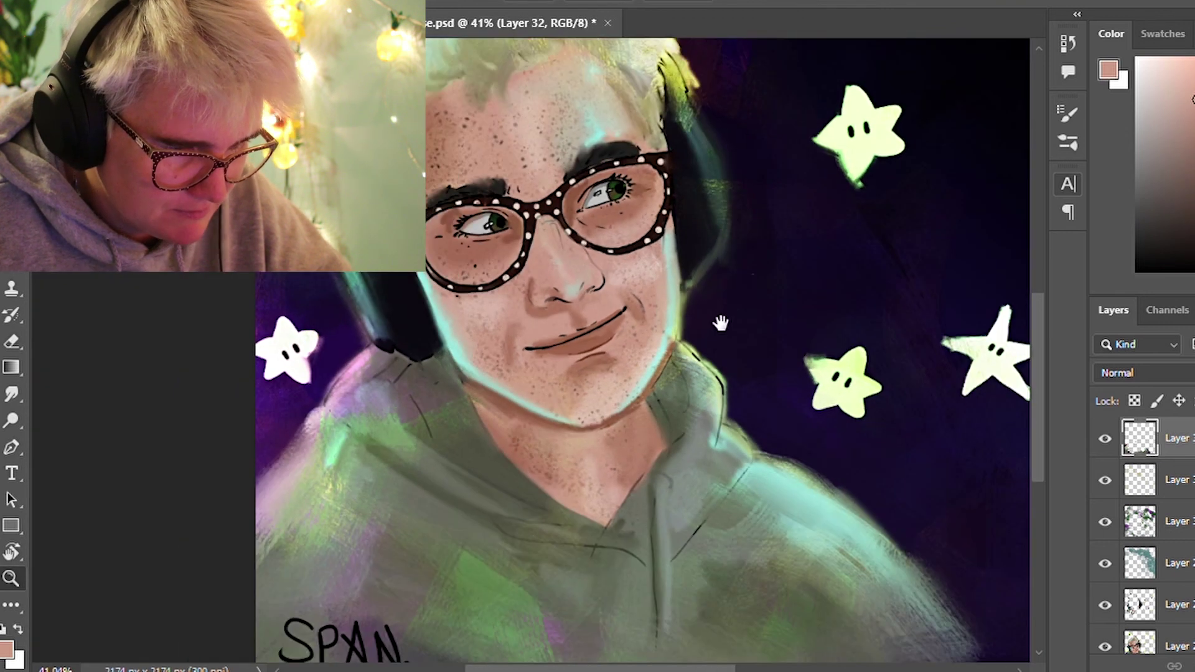
scroll(653, 373, down, 1)
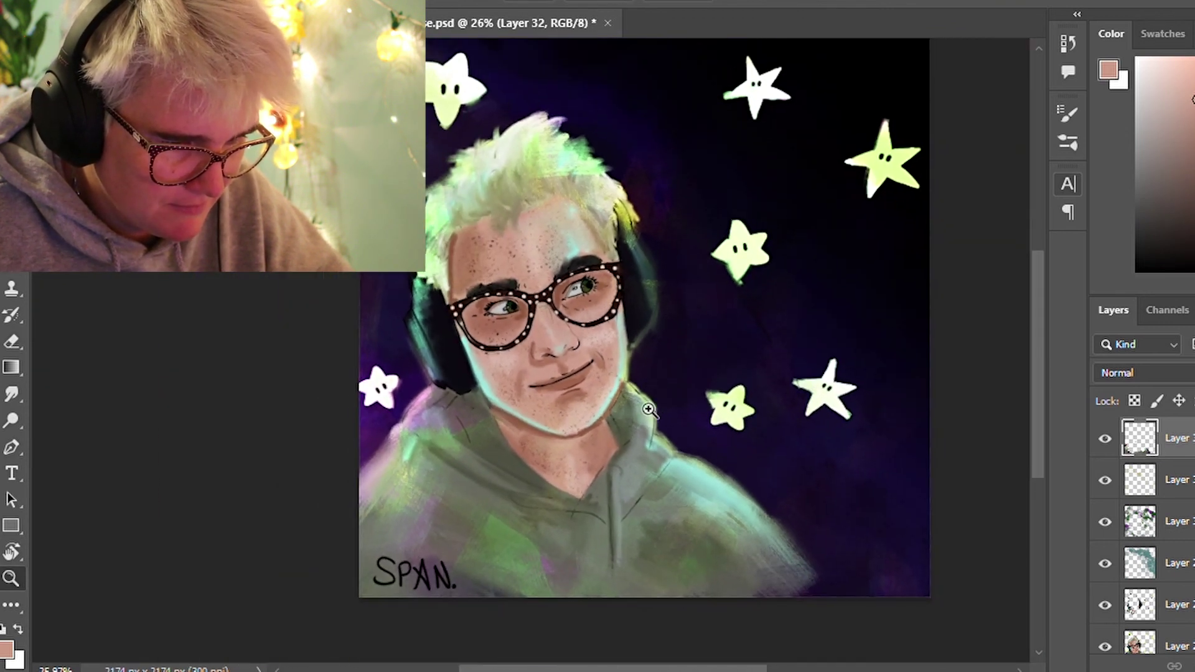
drag(694, 346, 661, 354)
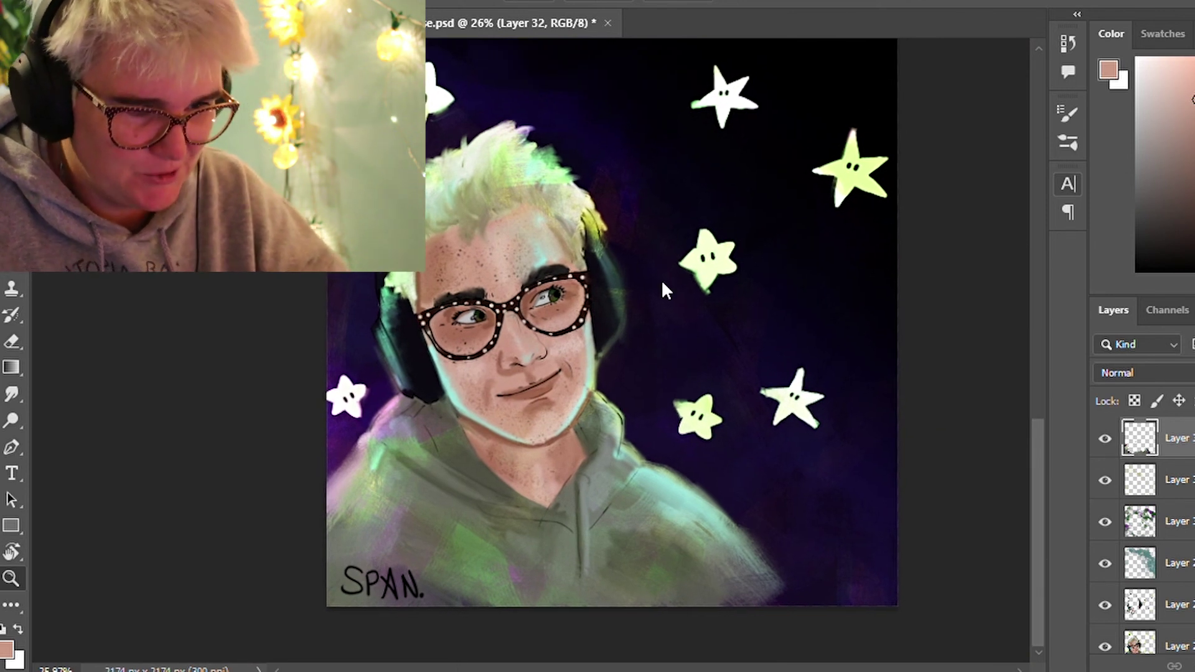